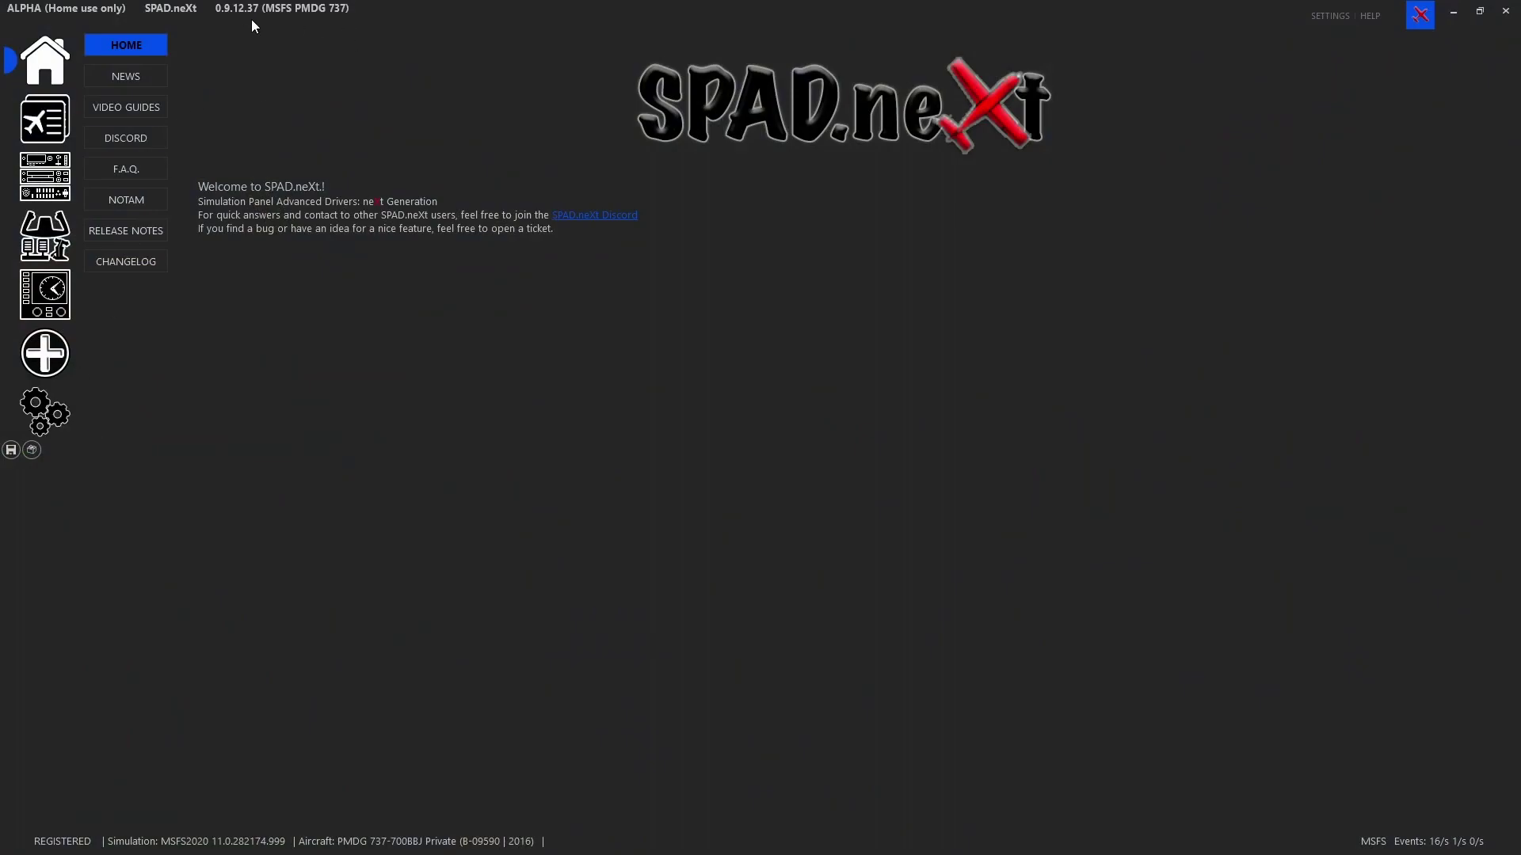
# Step: Open the joystick device settings and check the option for using a custom Honeycomb Bravo configuration
pyautogui.click(67, 426)
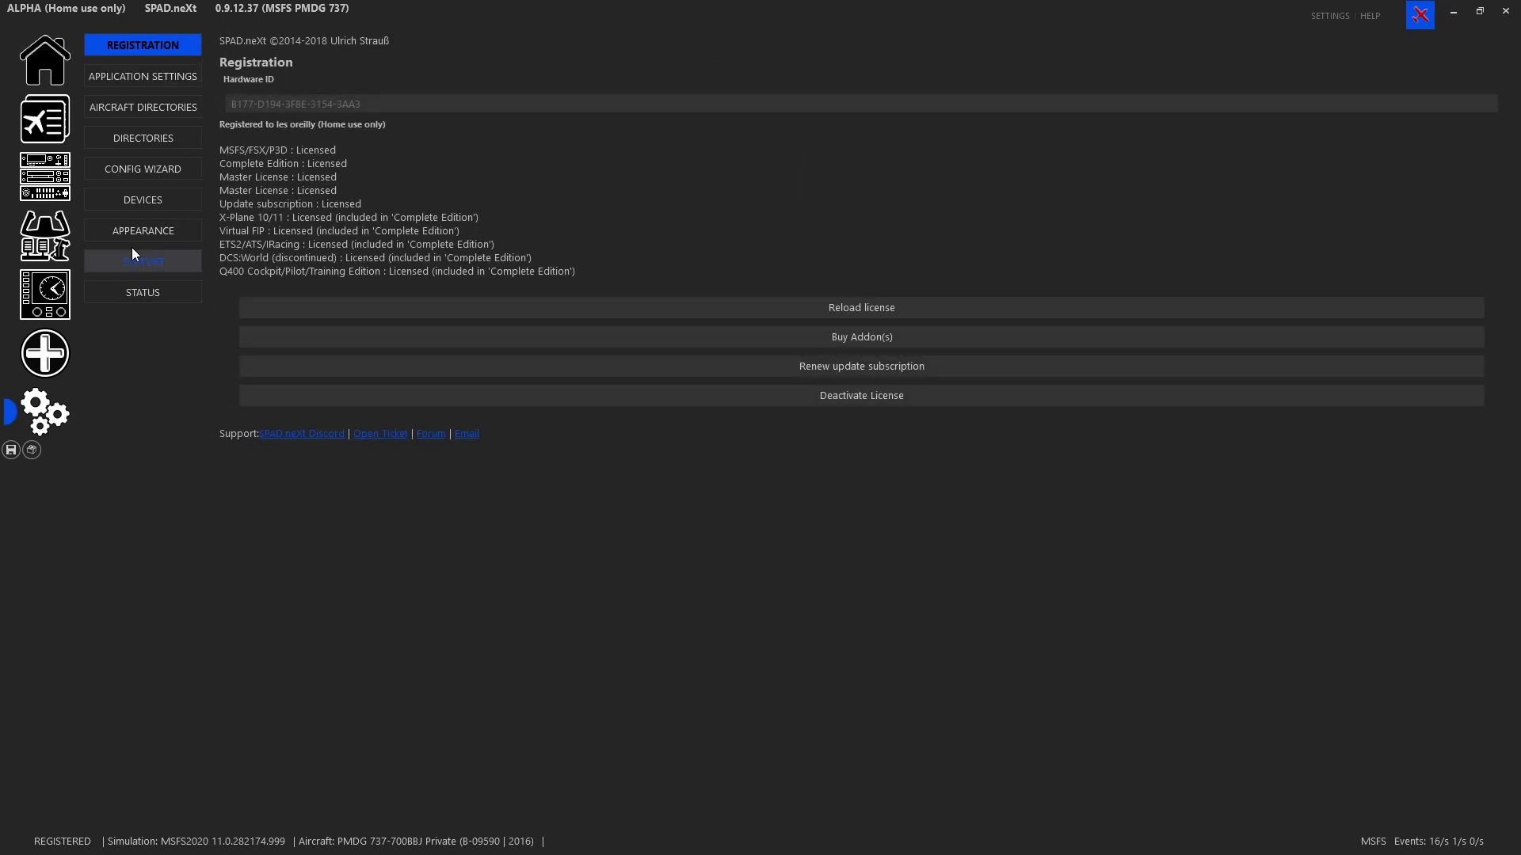
pyautogui.click(169, 195)
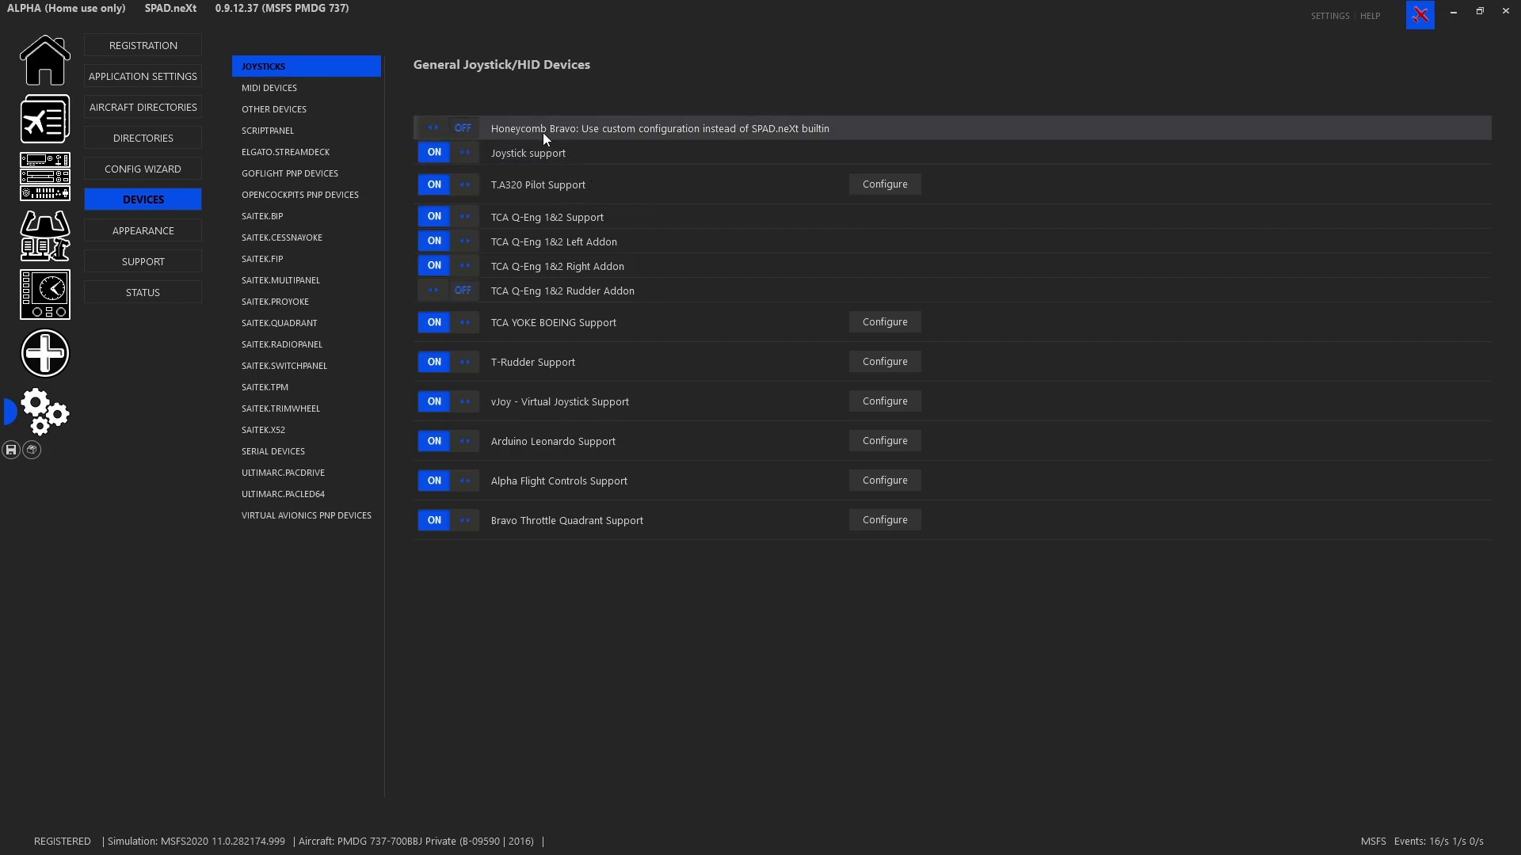
pyautogui.moveTo(623, 137)
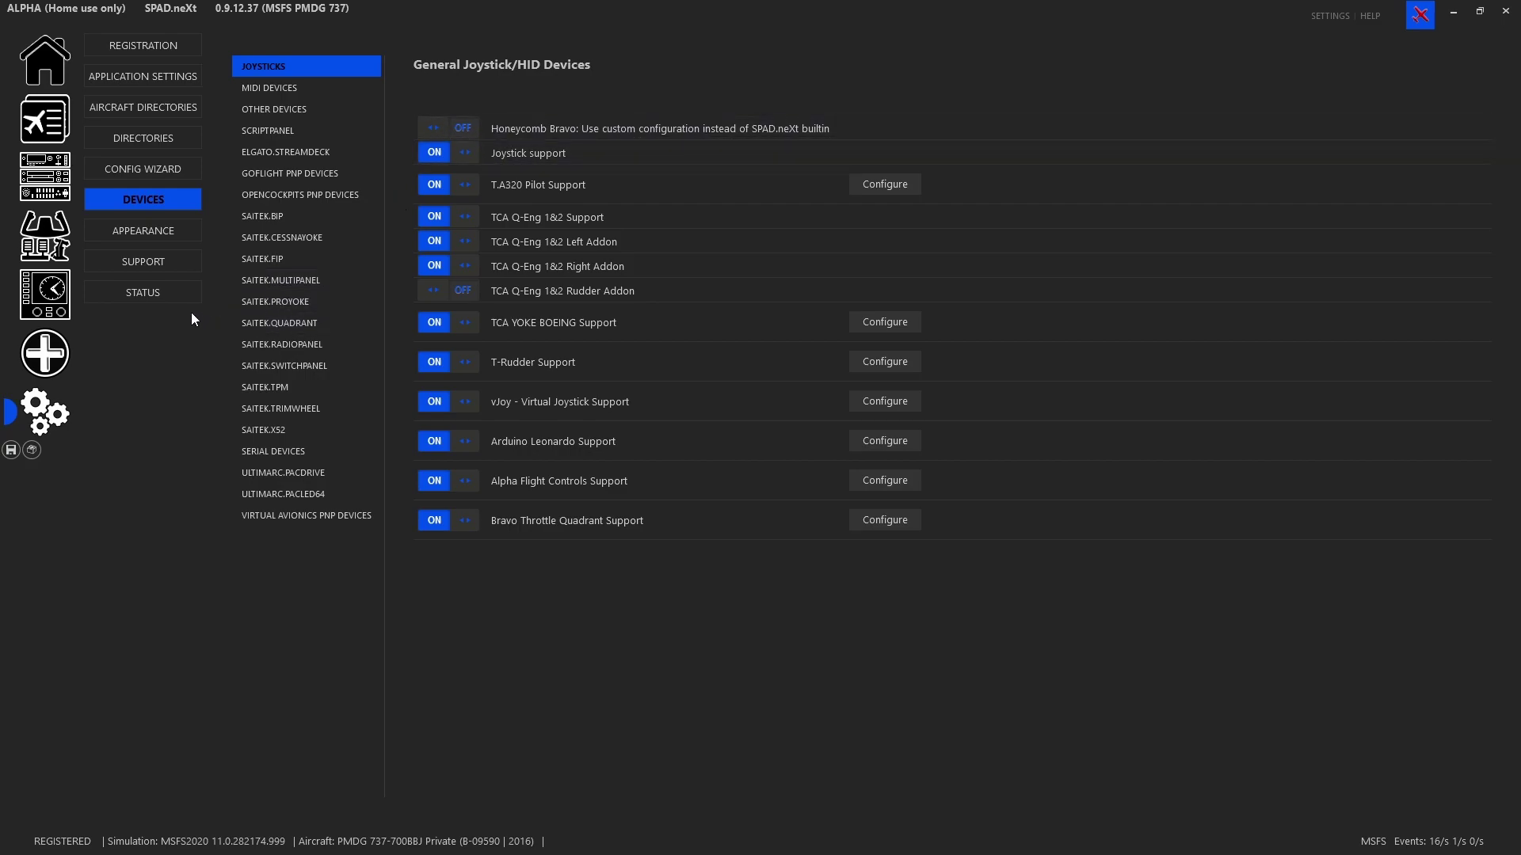
# Step: Look through the pages of the connected devices, including Bravo TQ, Bravo Switches, TCA Q-Eng 1&2 and TCA-Q Addon
pyautogui.click(61, 179)
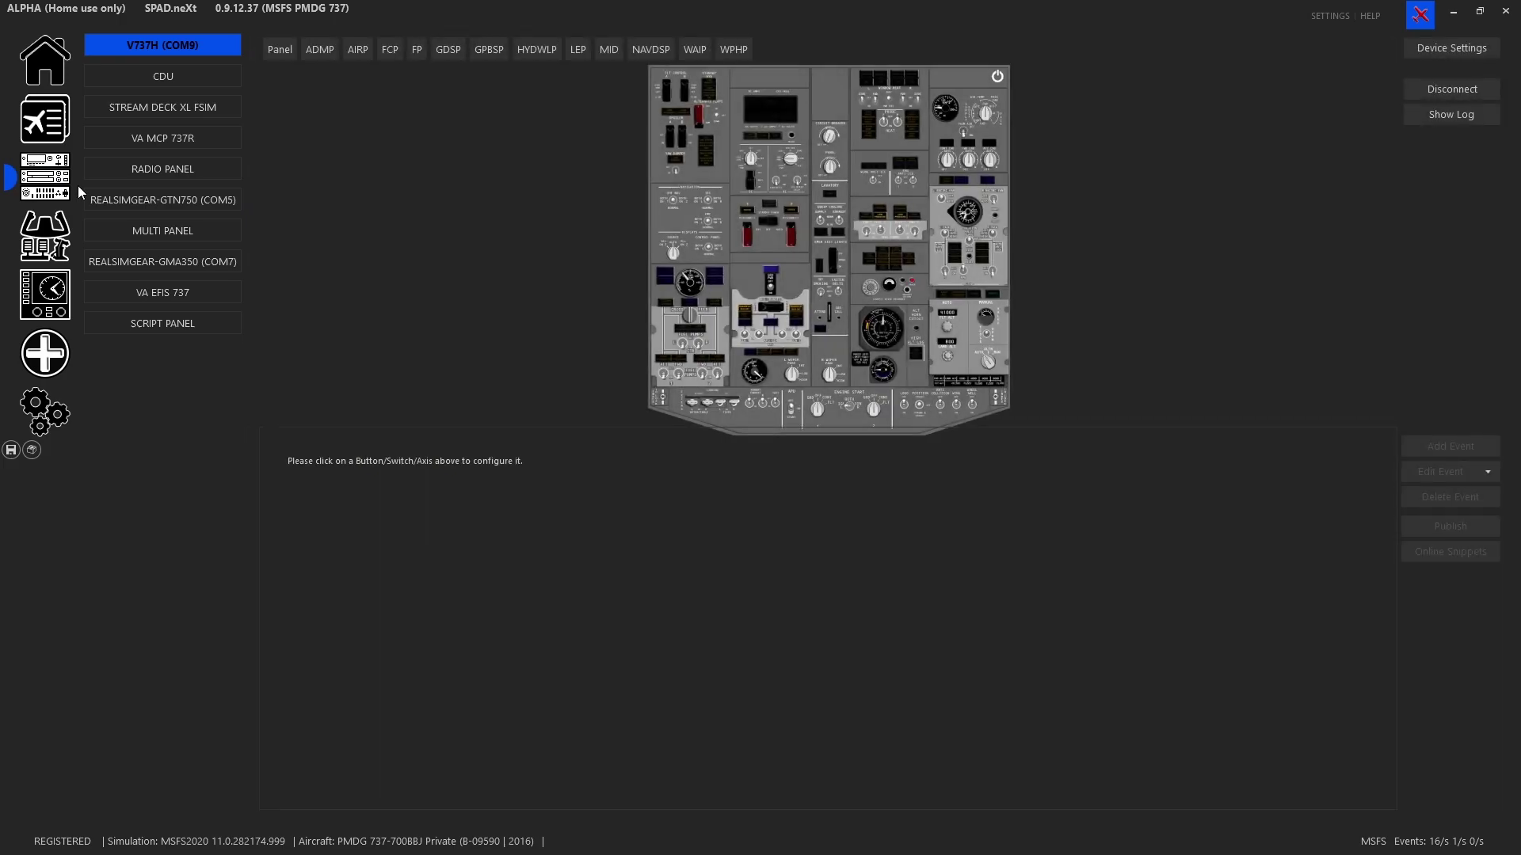
pyautogui.click(45, 236)
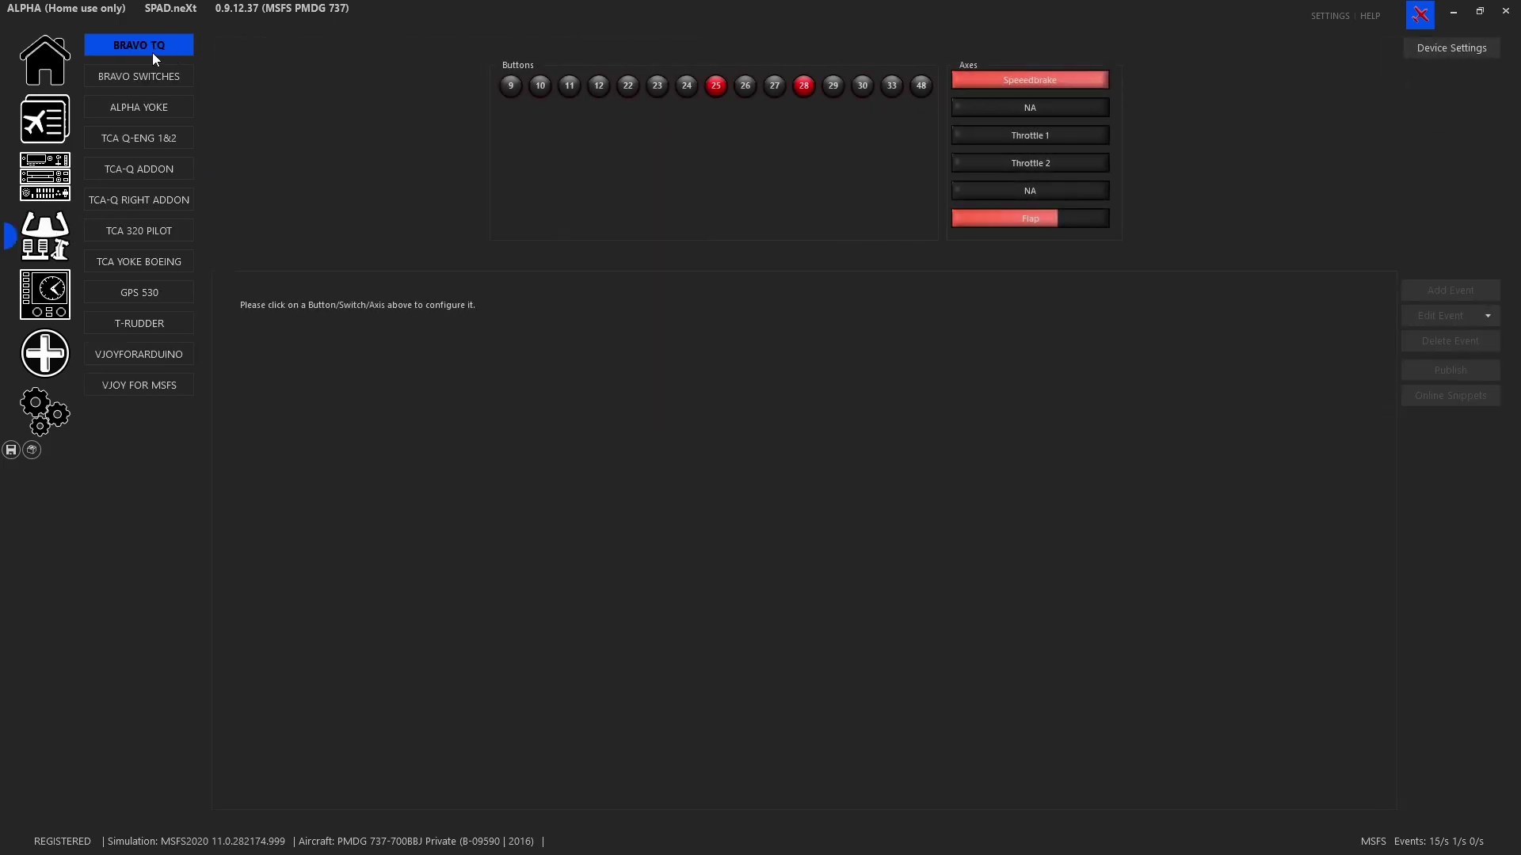
pyautogui.click(170, 77)
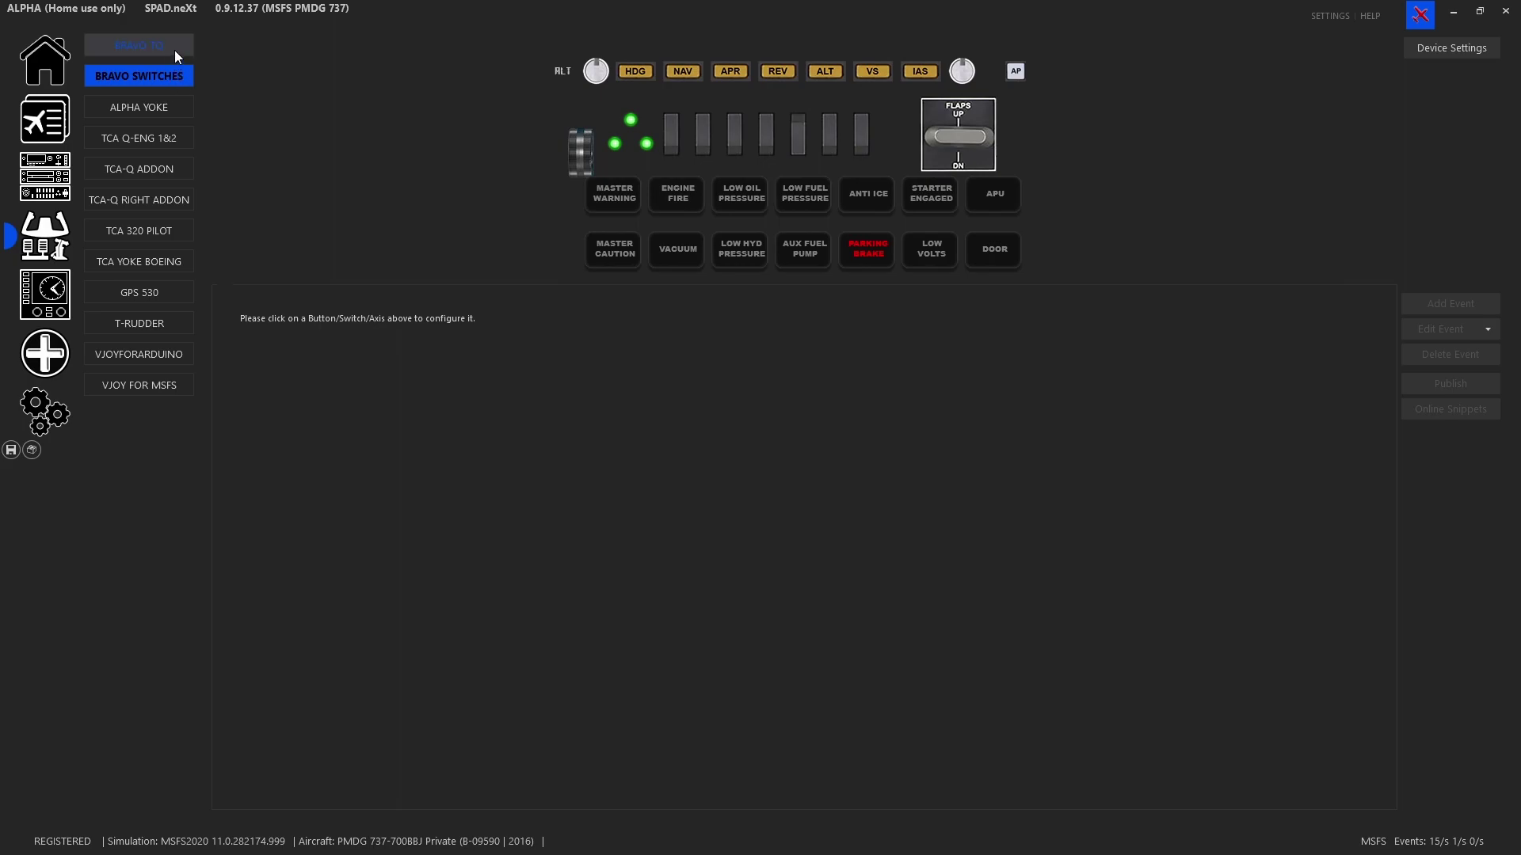
pyautogui.click(175, 49)
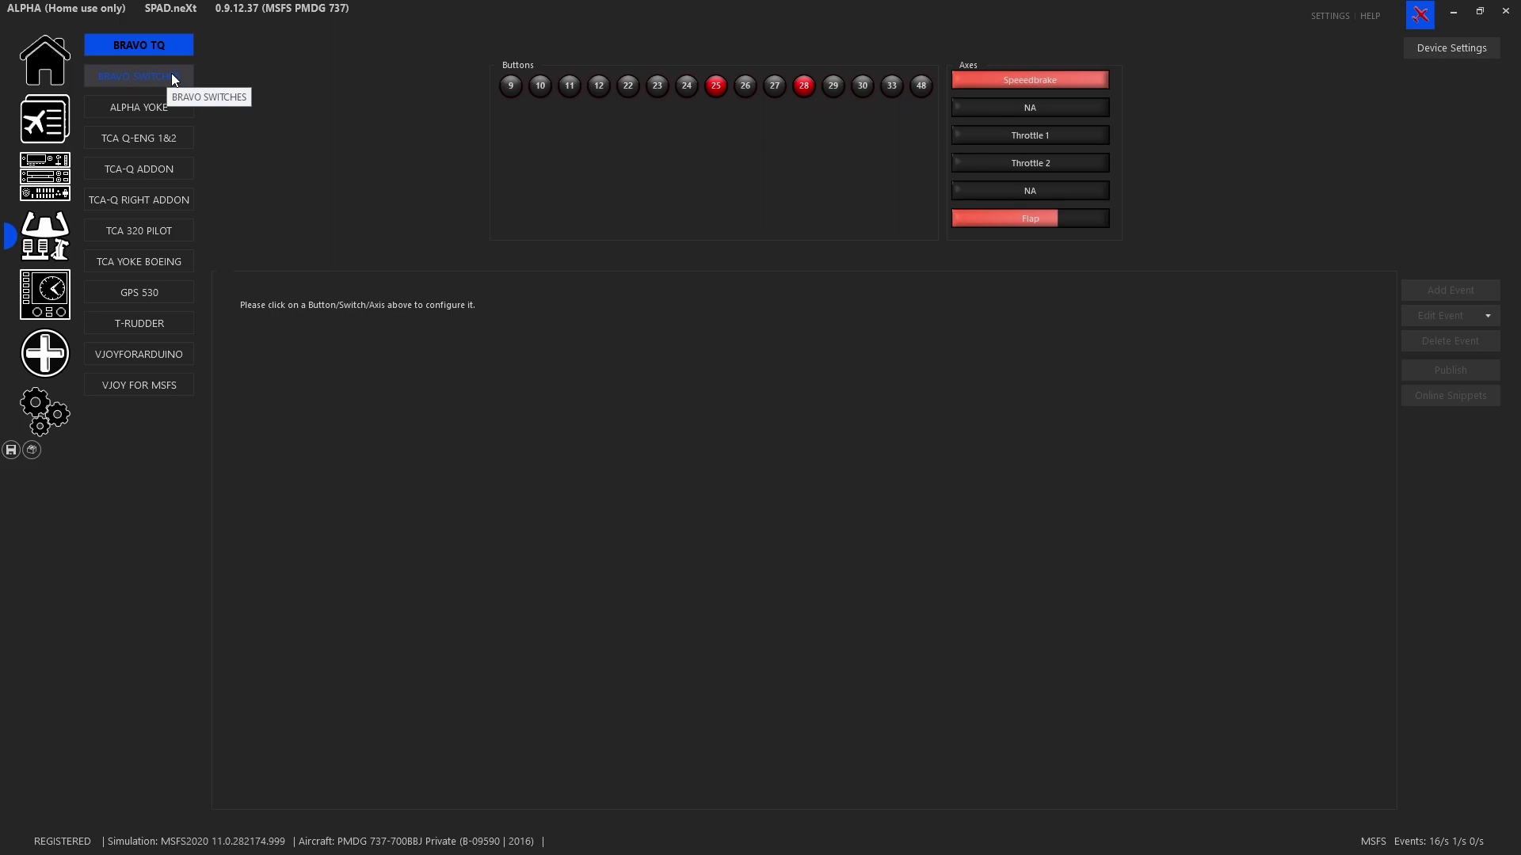
pyautogui.click(182, 138)
pyautogui.click(184, 166)
pyautogui.click(177, 141)
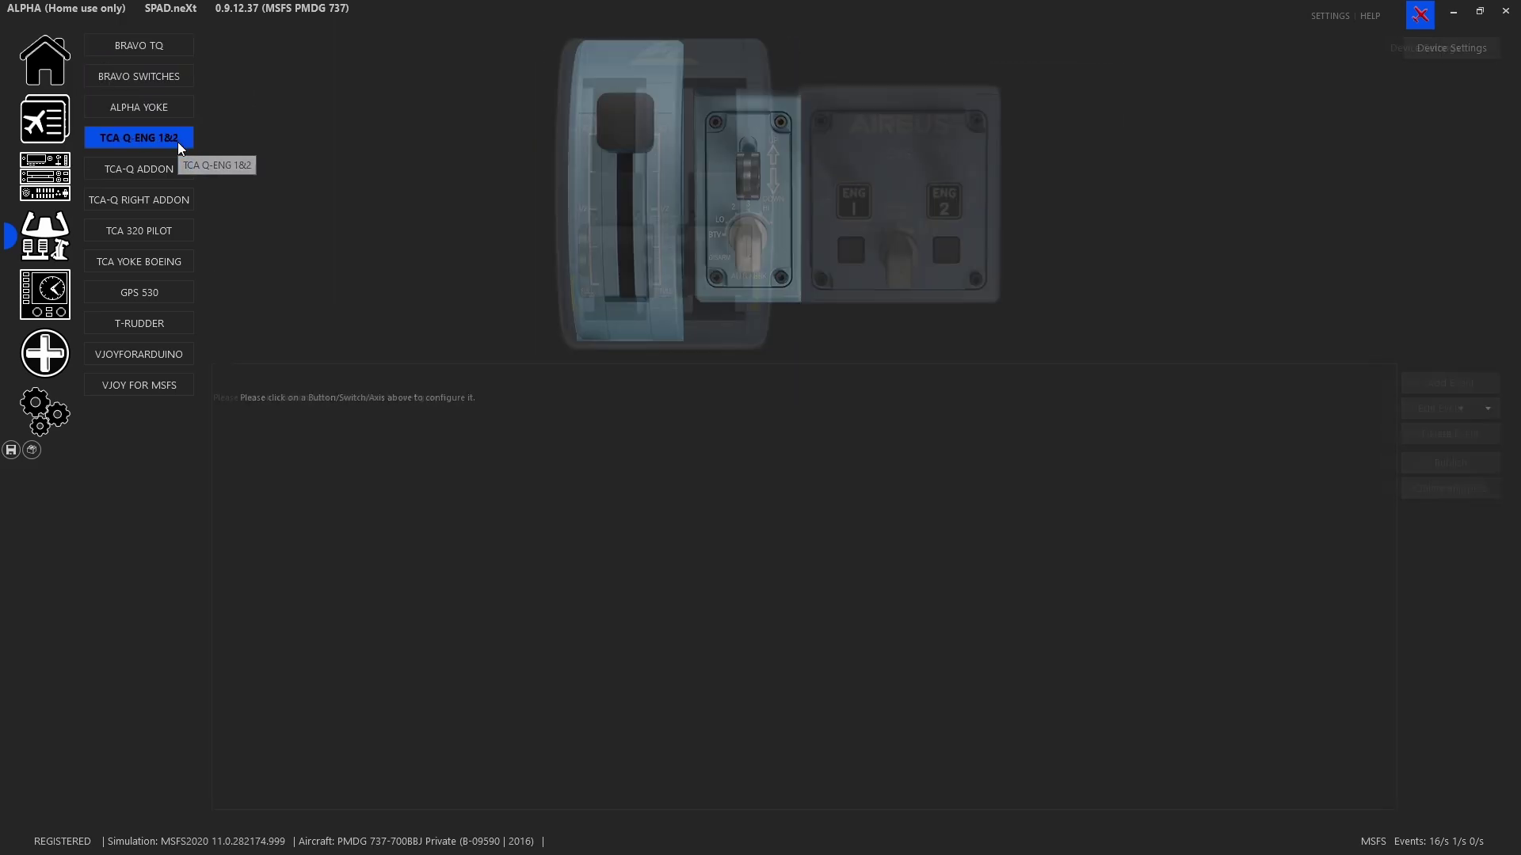
# Step: Open the online snippets for the Bravo TQ, limit them to Complete Device and search by the author's first name
pyautogui.click(168, 52)
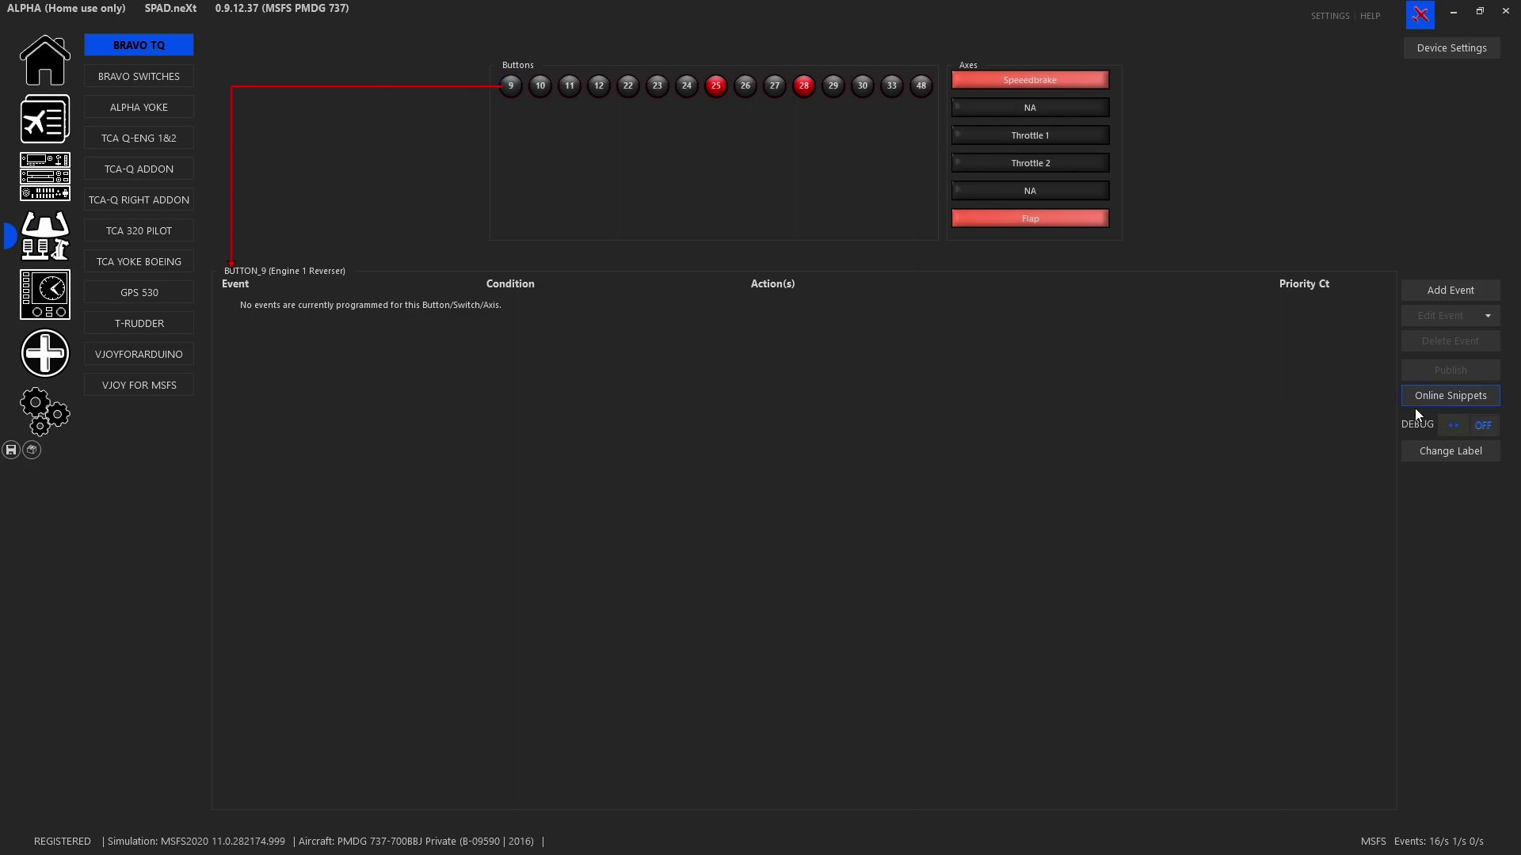
pyautogui.click(1439, 402)
pyautogui.doubleClick(324, 282)
pyautogui.scroll(-5, 342, 374)
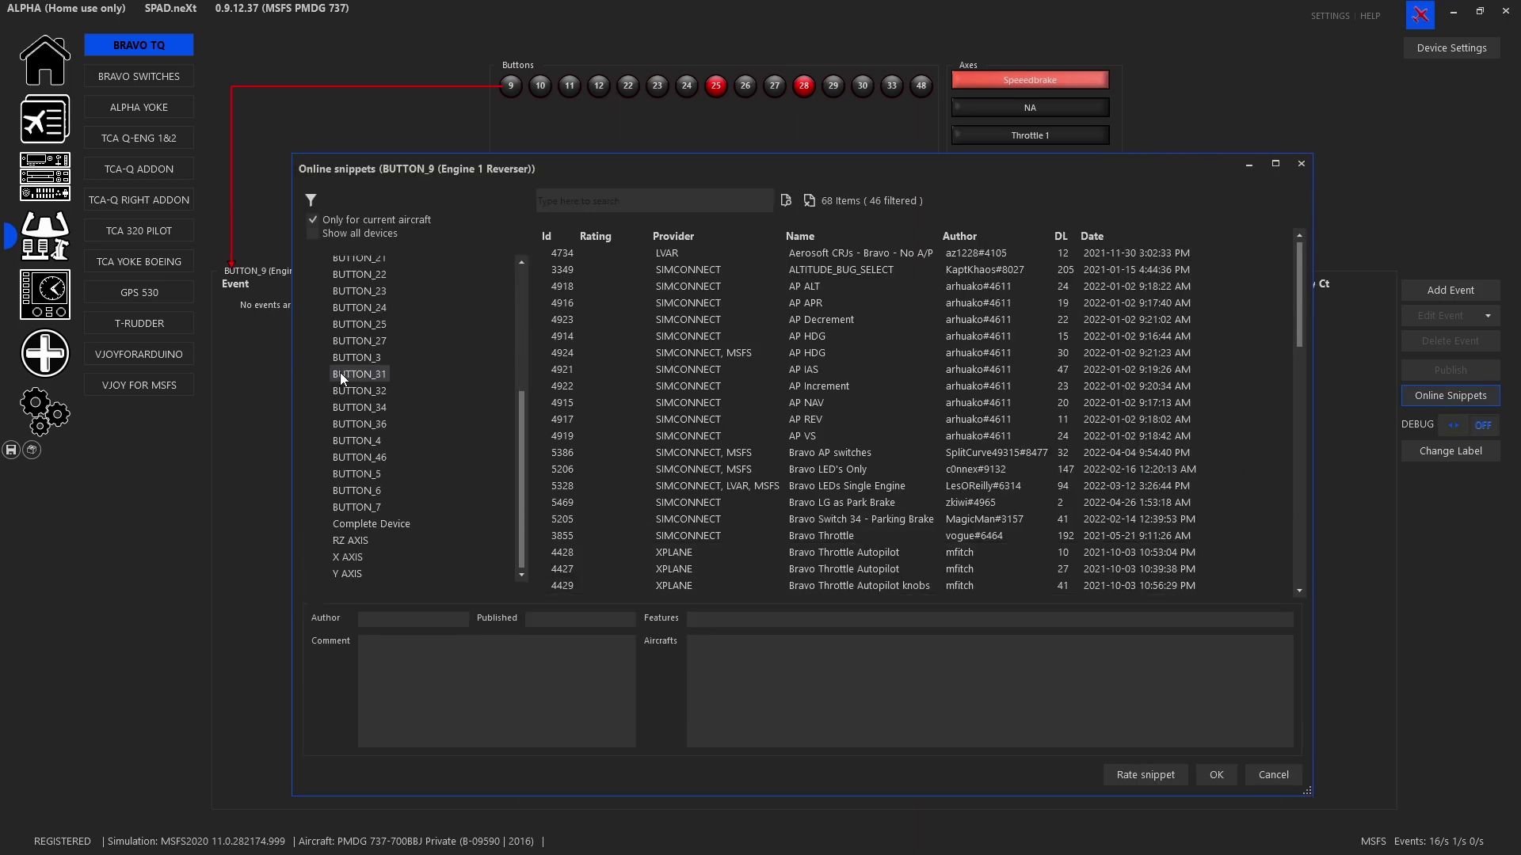
pyautogui.click(408, 525)
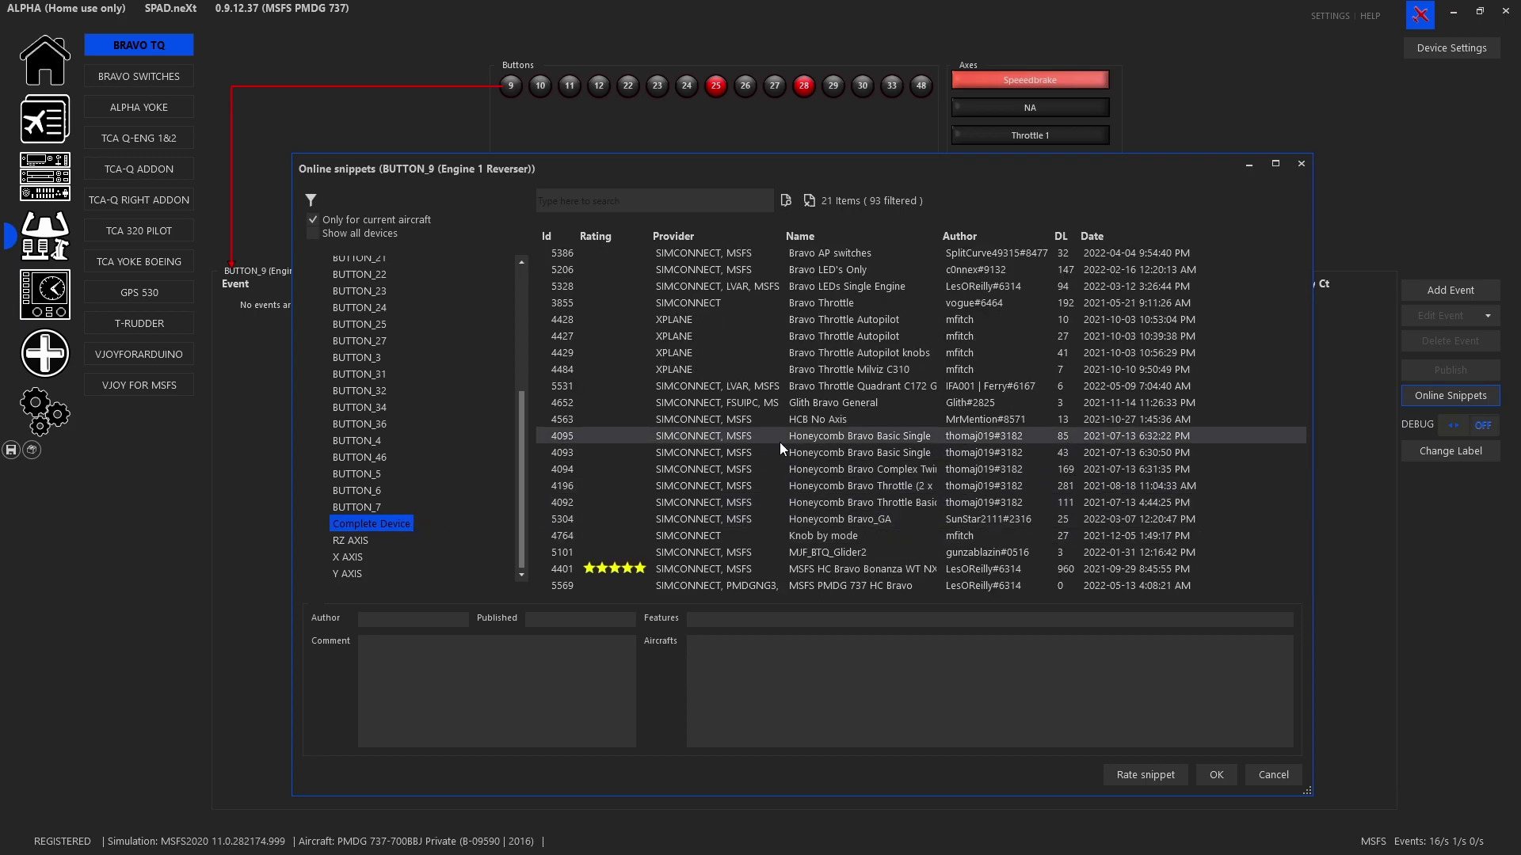
pyautogui.click(590, 203)
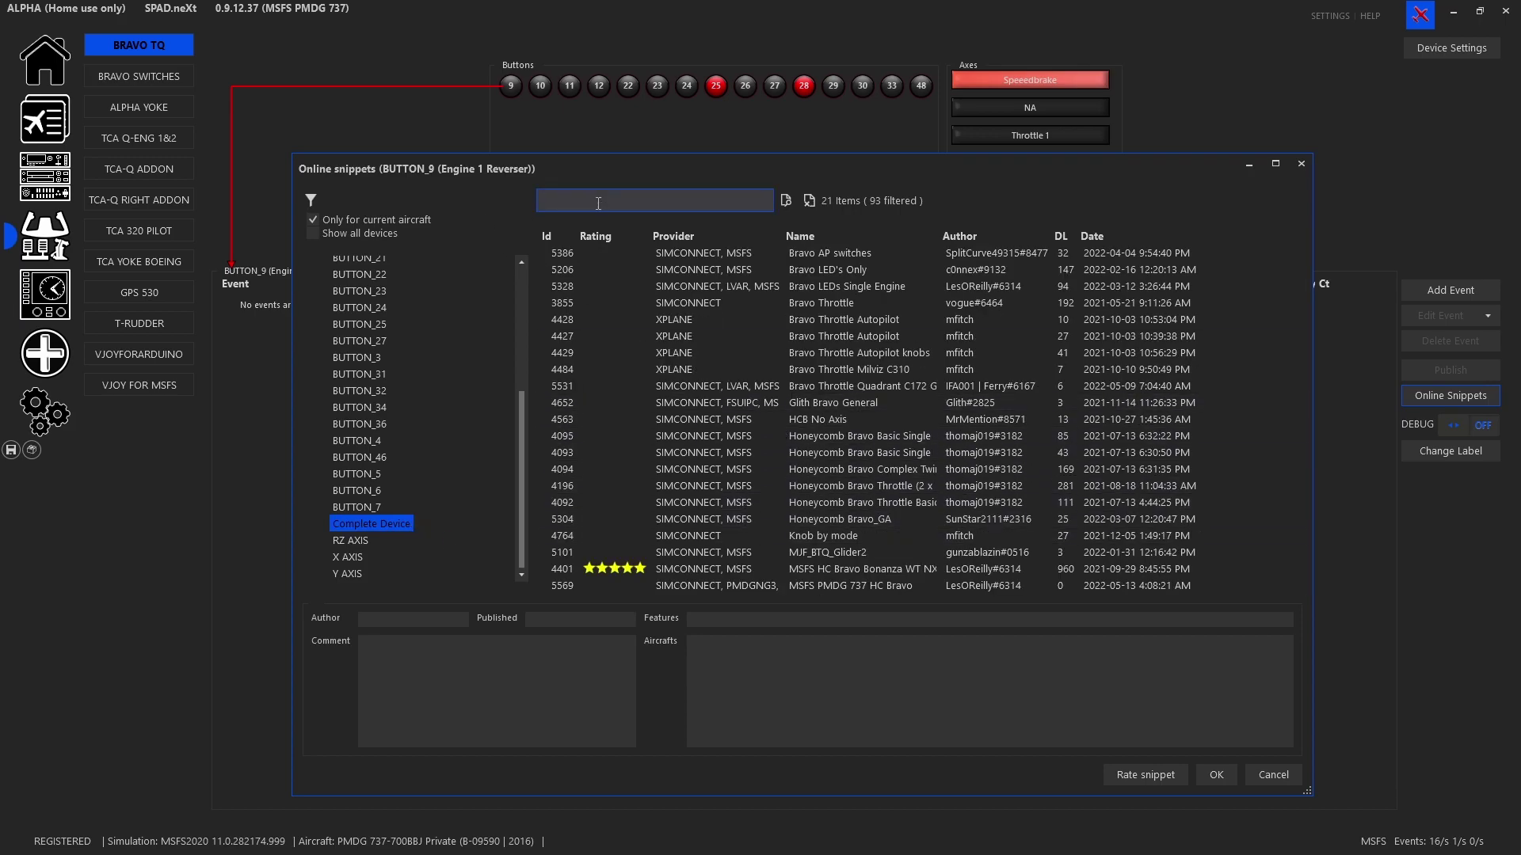
pyautogui.write('les')
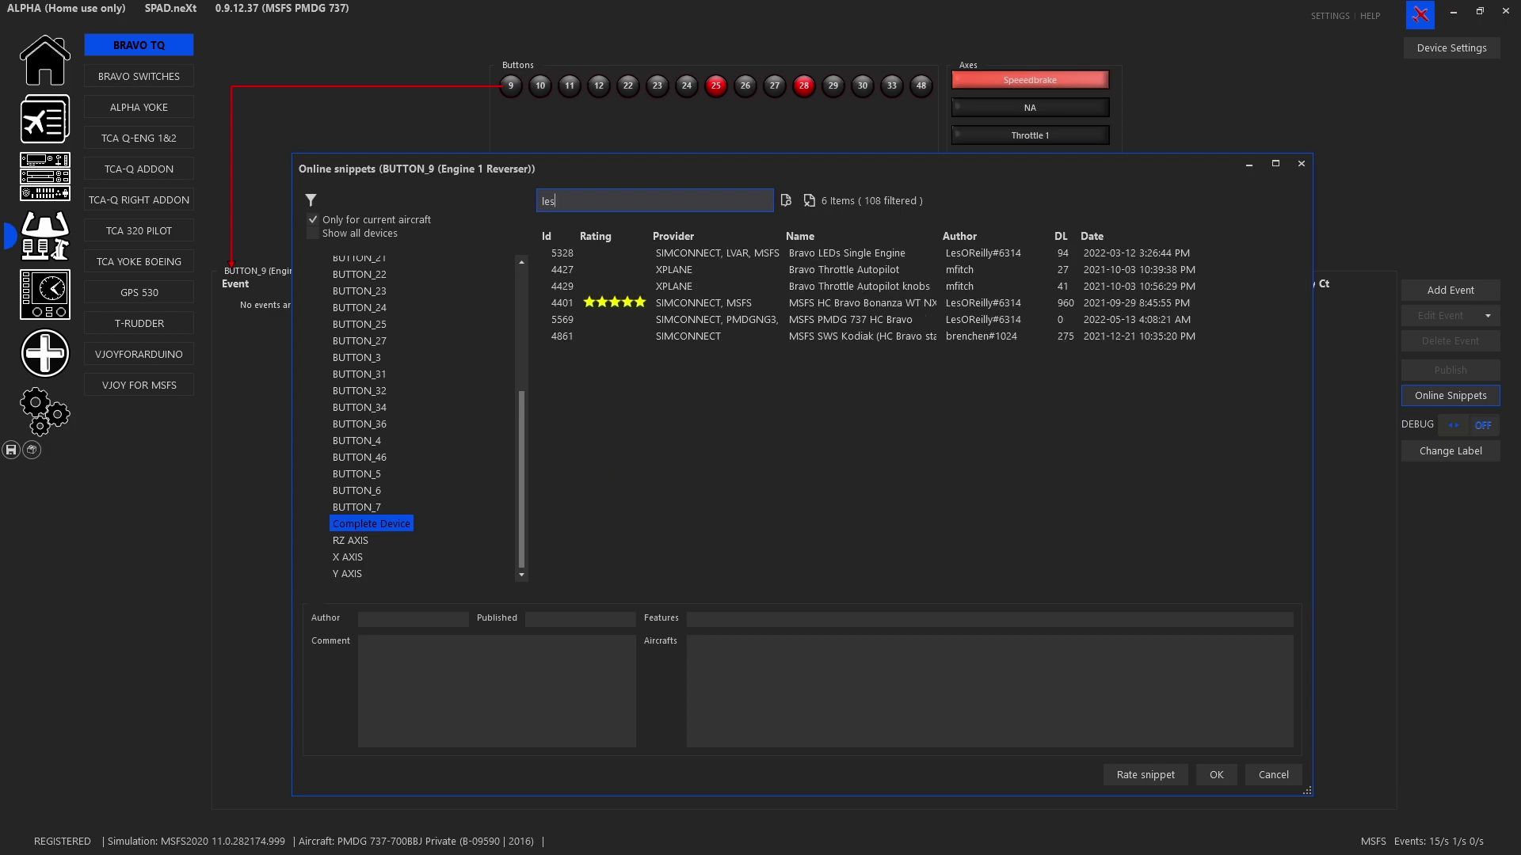
# Step: Try to load the MSFS PMDG 737 HC Bravo complete-device snippet onto the Bravo TQ
pyautogui.click(838, 321)
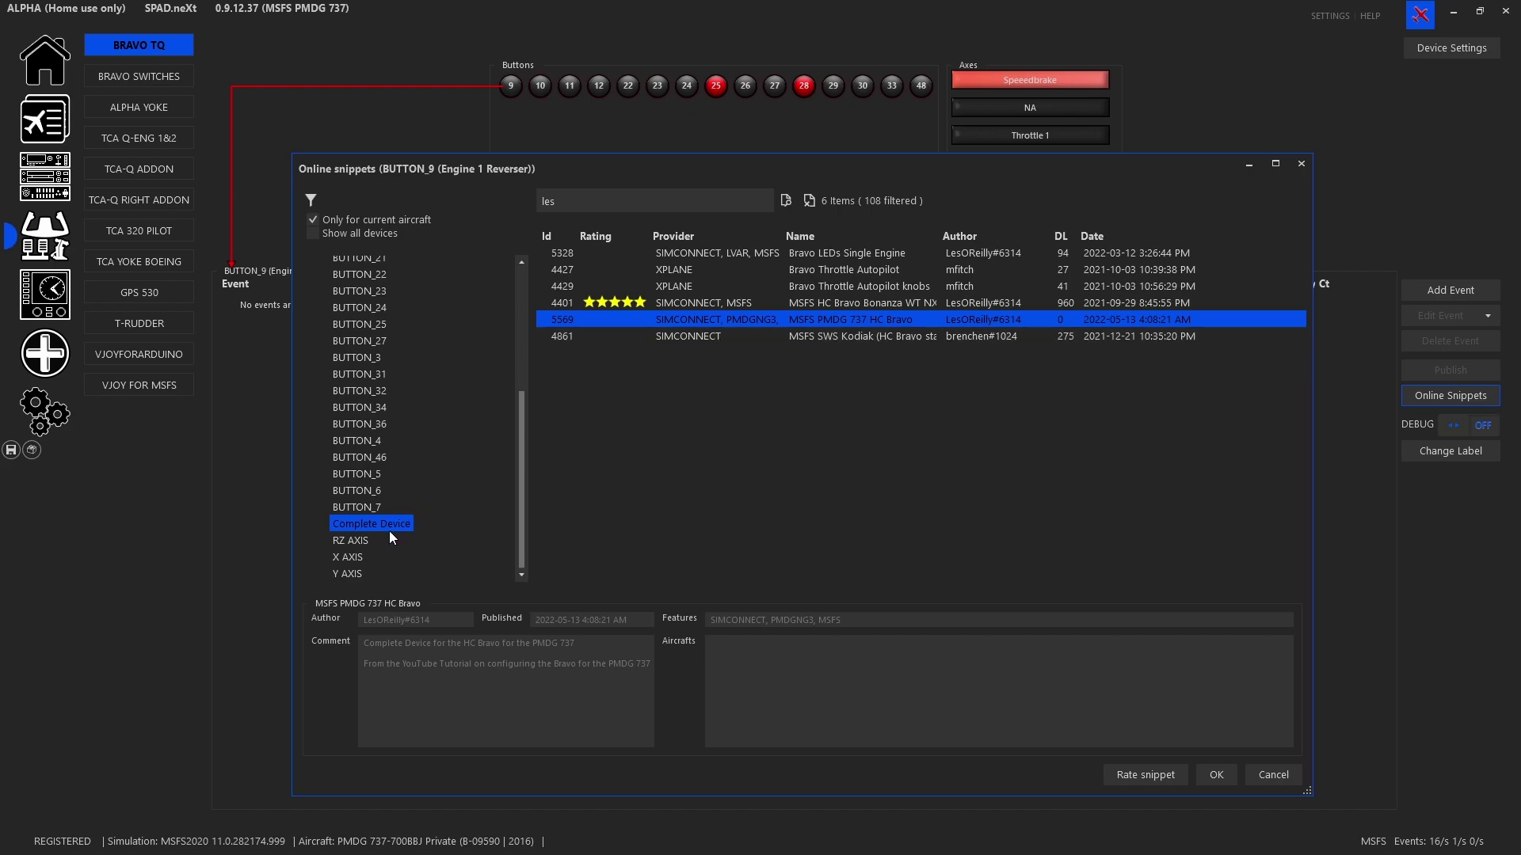
pyautogui.click(1225, 783)
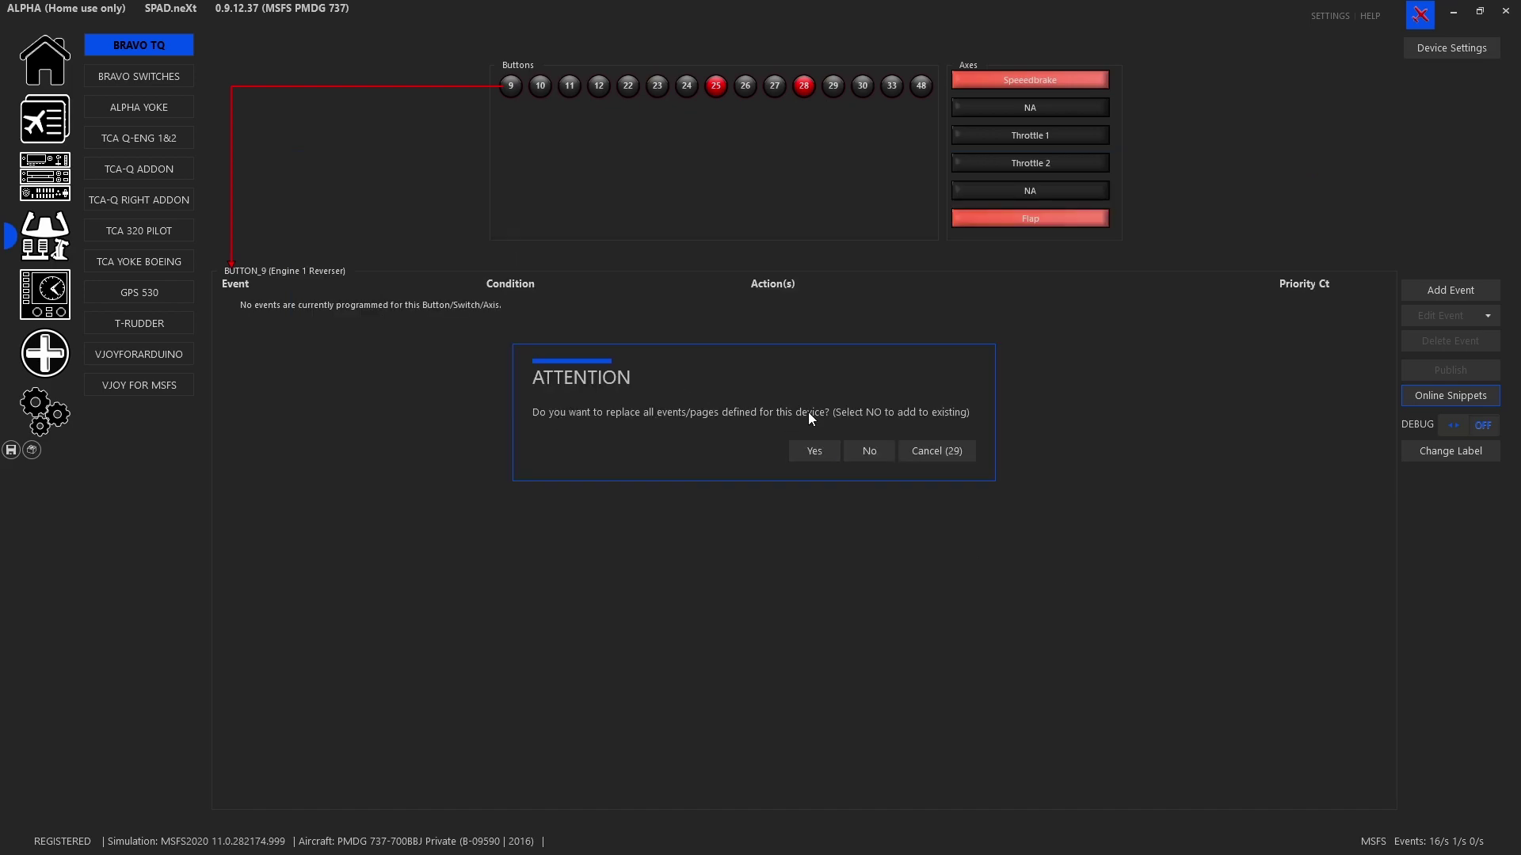
pyautogui.click(918, 458)
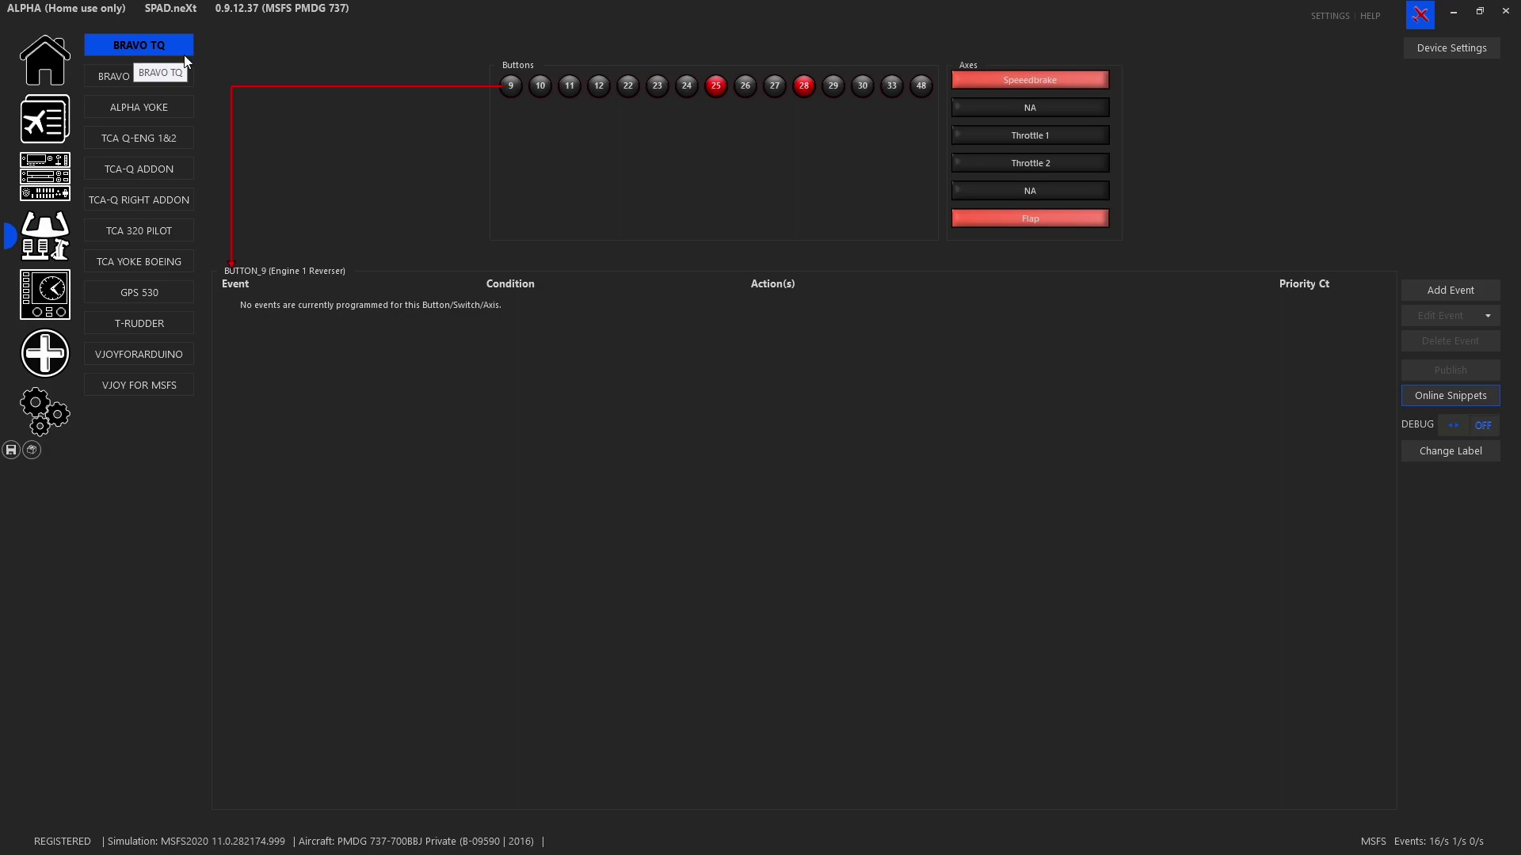
# Step: Return to the Bravo TQ and examine the Switched ON event of button 10 (Engine 2 Reverser) and its available action types
pyautogui.click(117, 79)
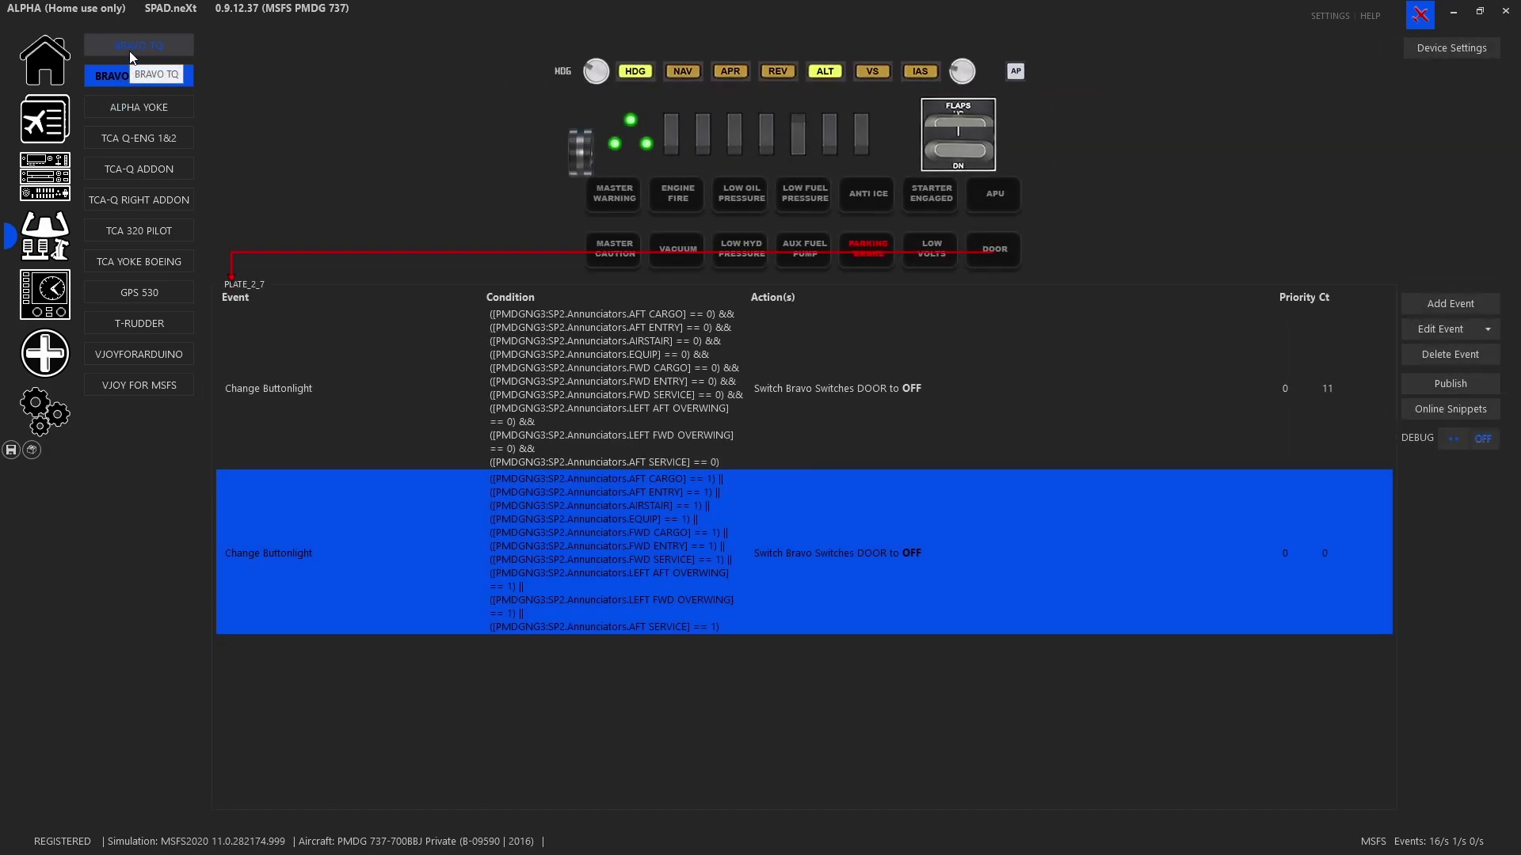
pyautogui.click(131, 54)
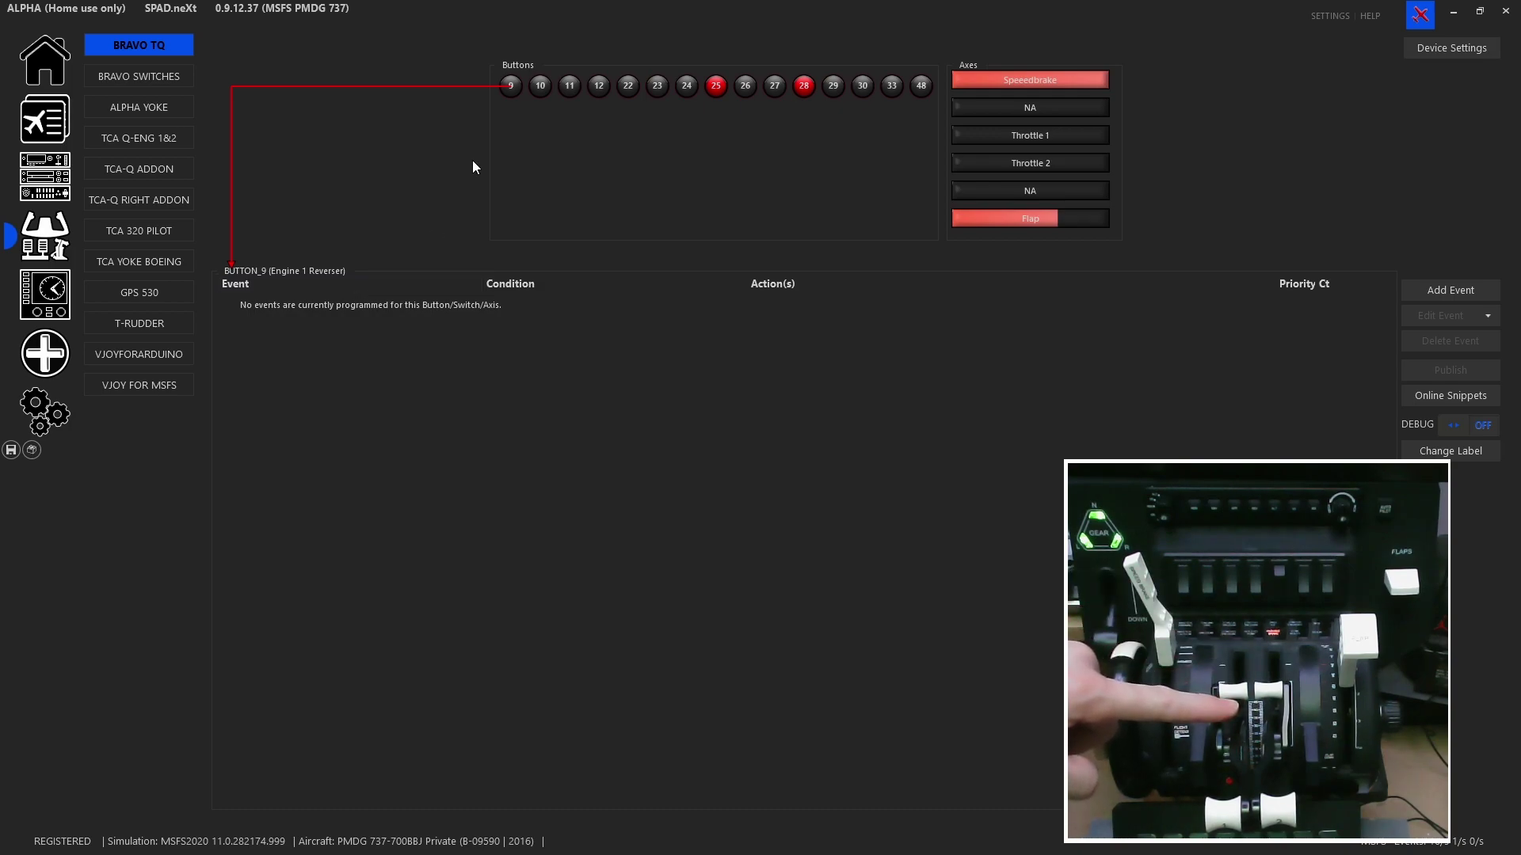
pyautogui.click(541, 86)
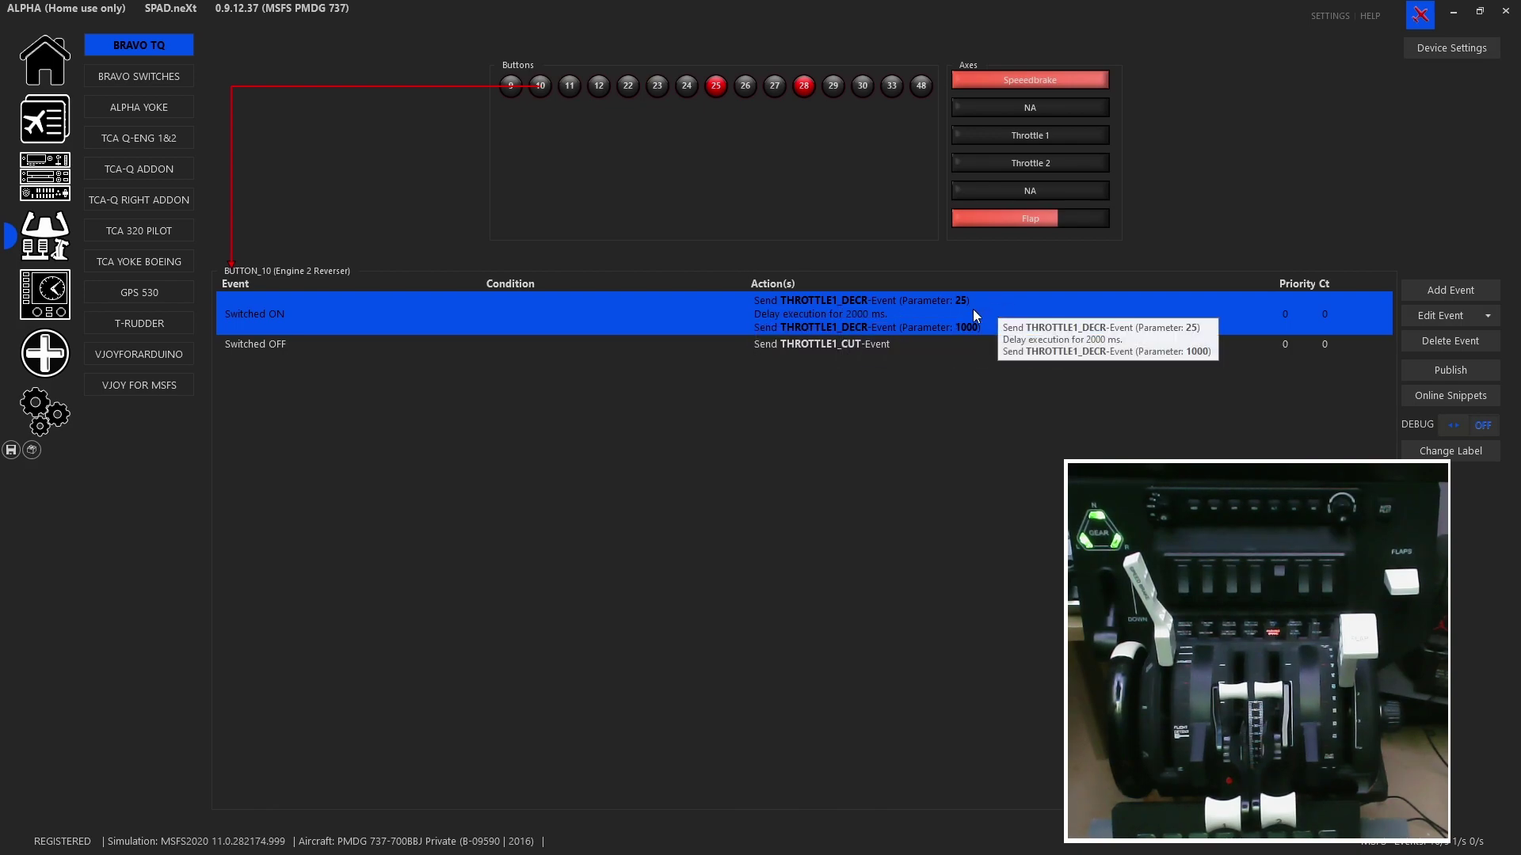
pyautogui.doubleClick(835, 319)
pyautogui.click(572, 453)
pyautogui.click(970, 440)
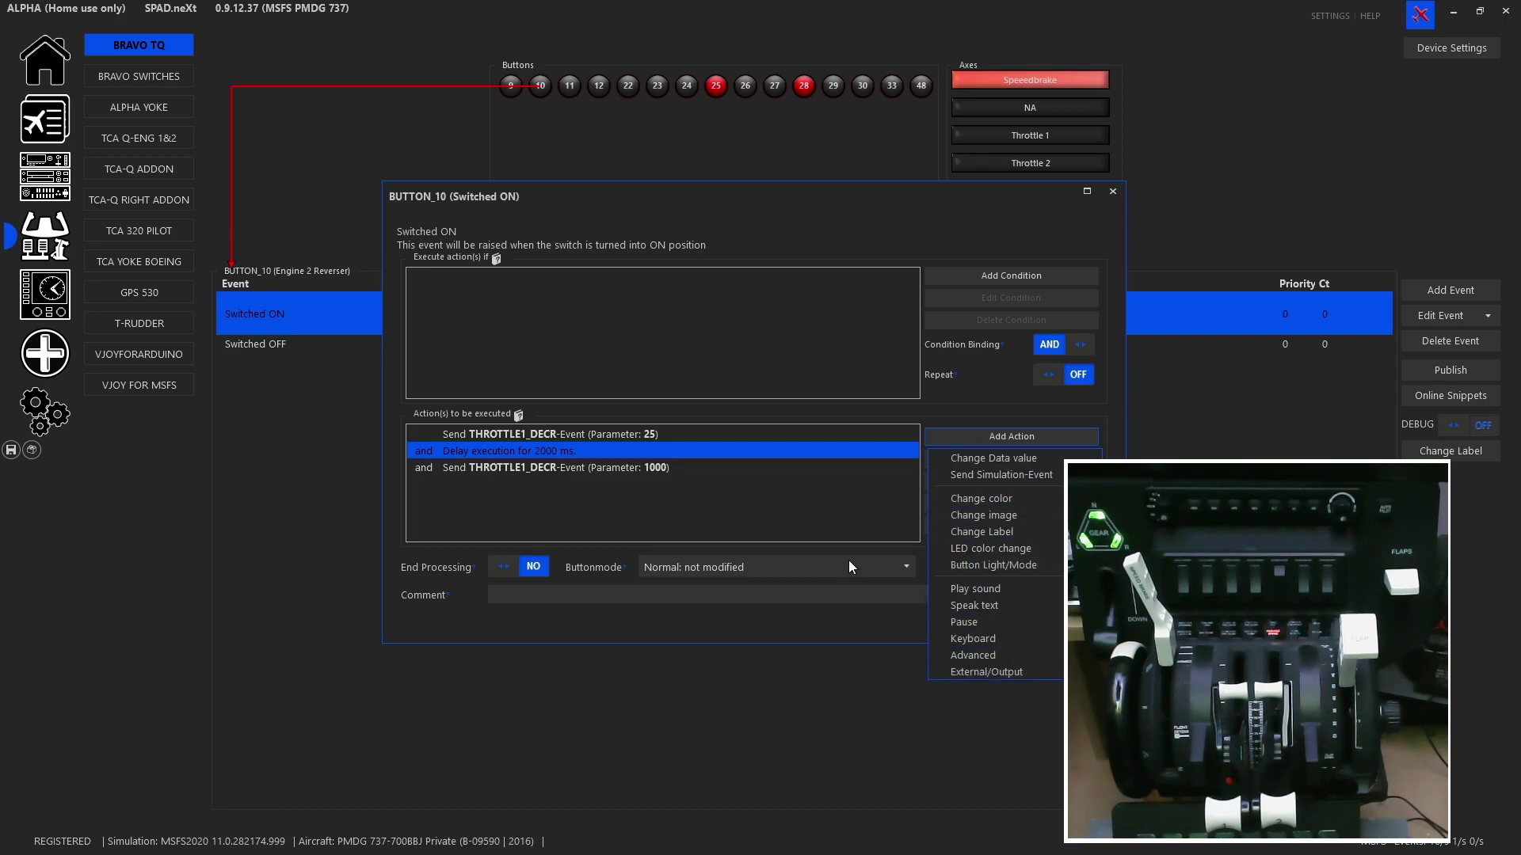
pyautogui.click(803, 529)
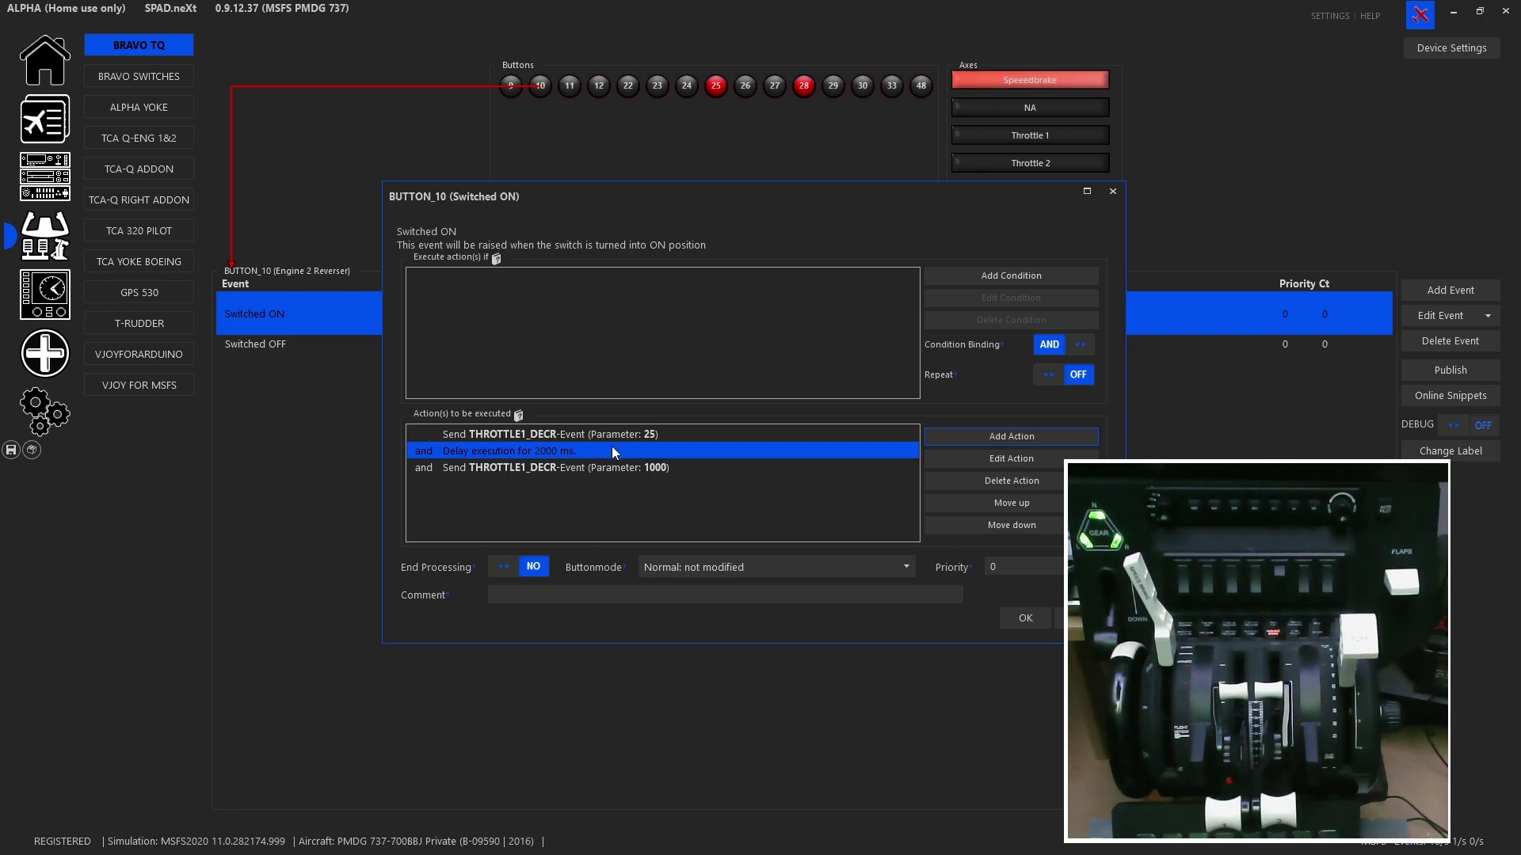
pyautogui.click(1025, 618)
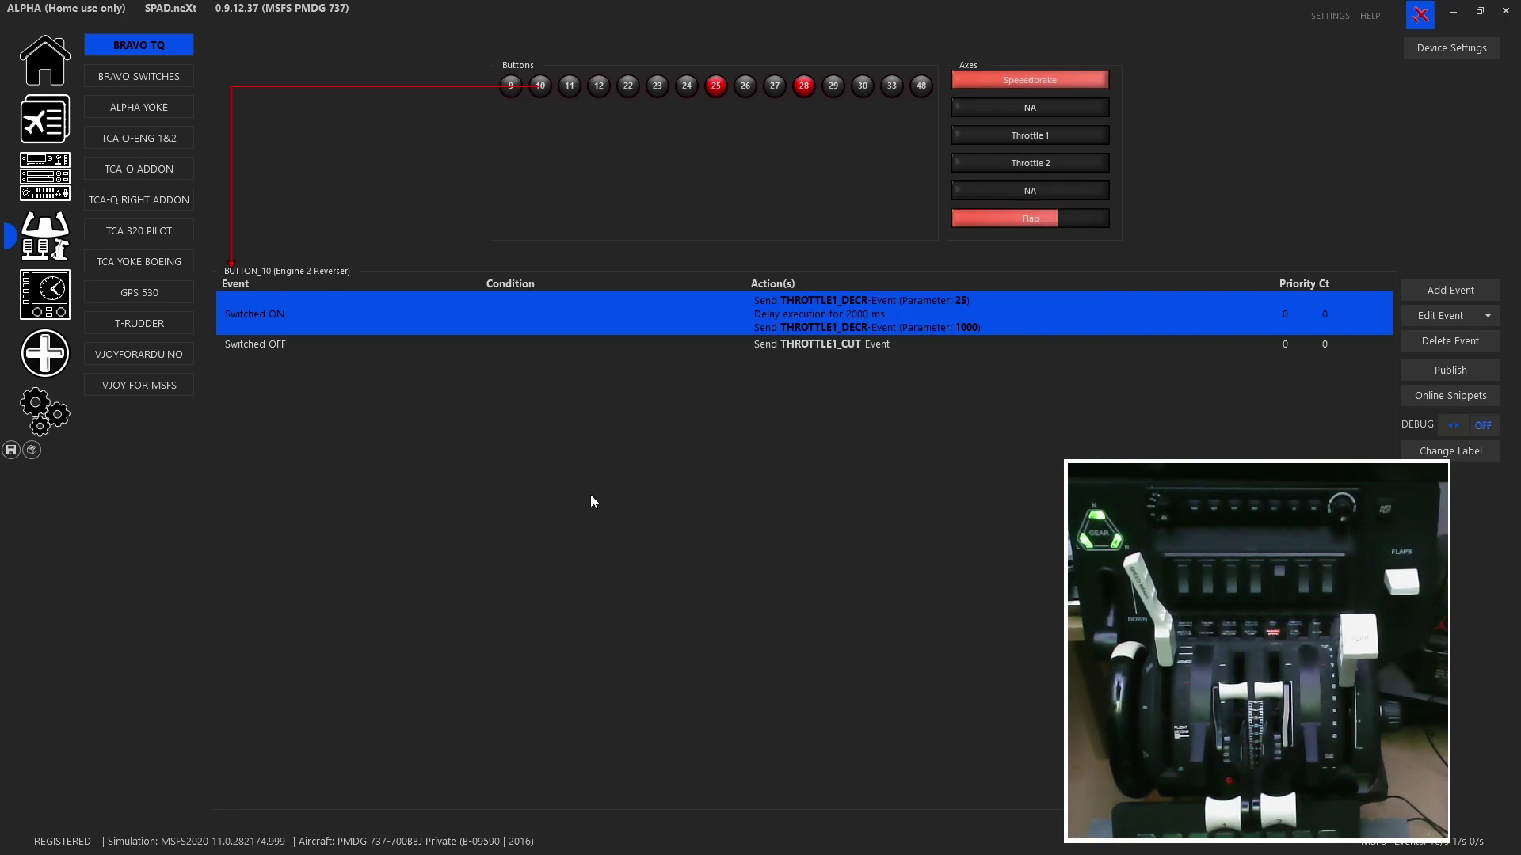
# Step: Review the Switched OFF event of button 10 (Engine 2 Reverser) on the Bravo TQ
pyautogui.click(694, 347)
pyautogui.doubleClick(695, 349)
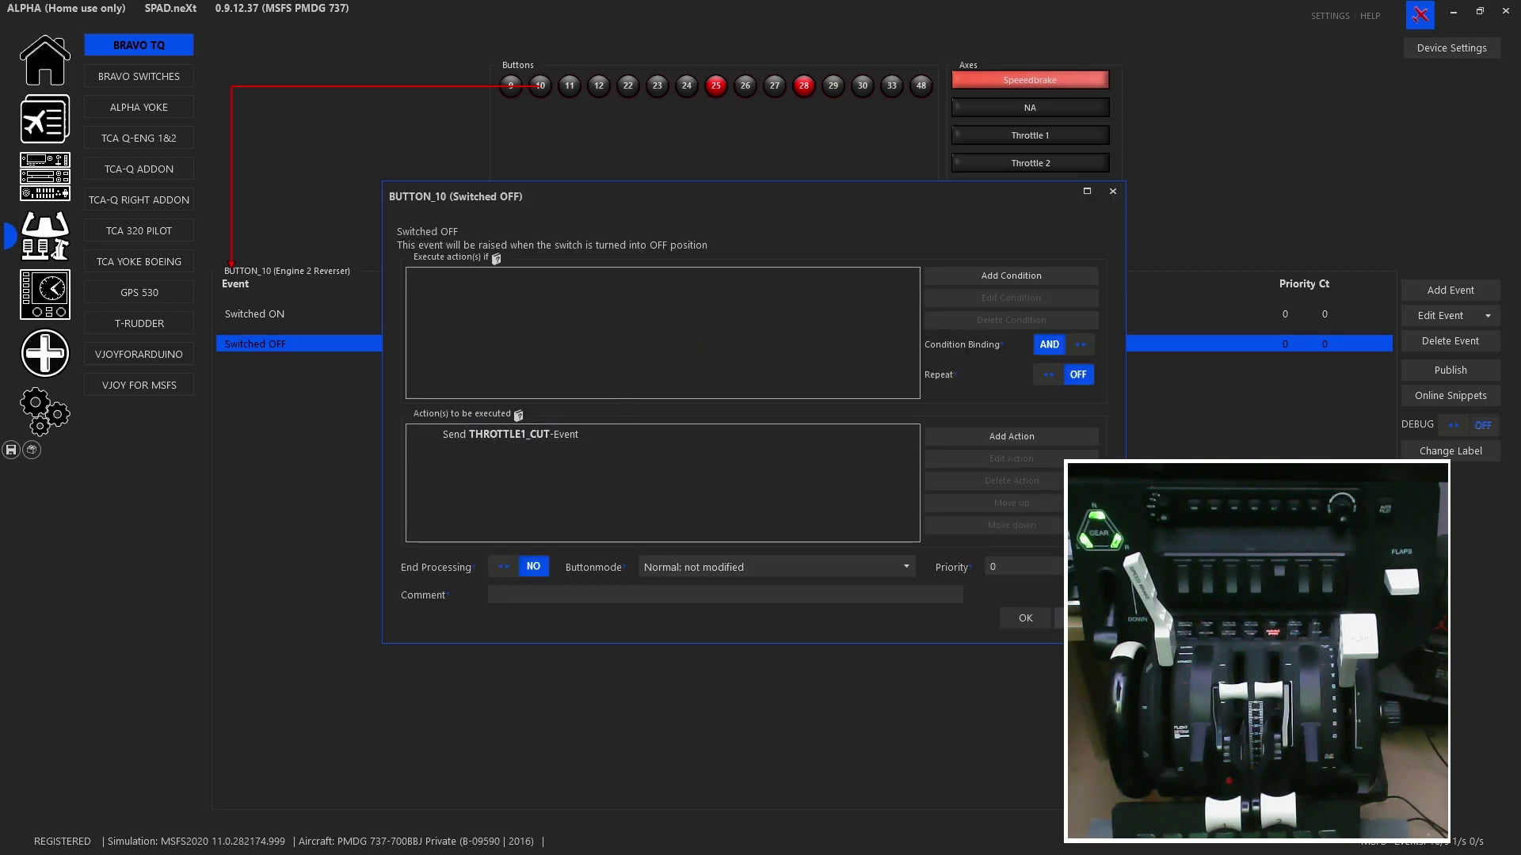
pyautogui.click(1025, 617)
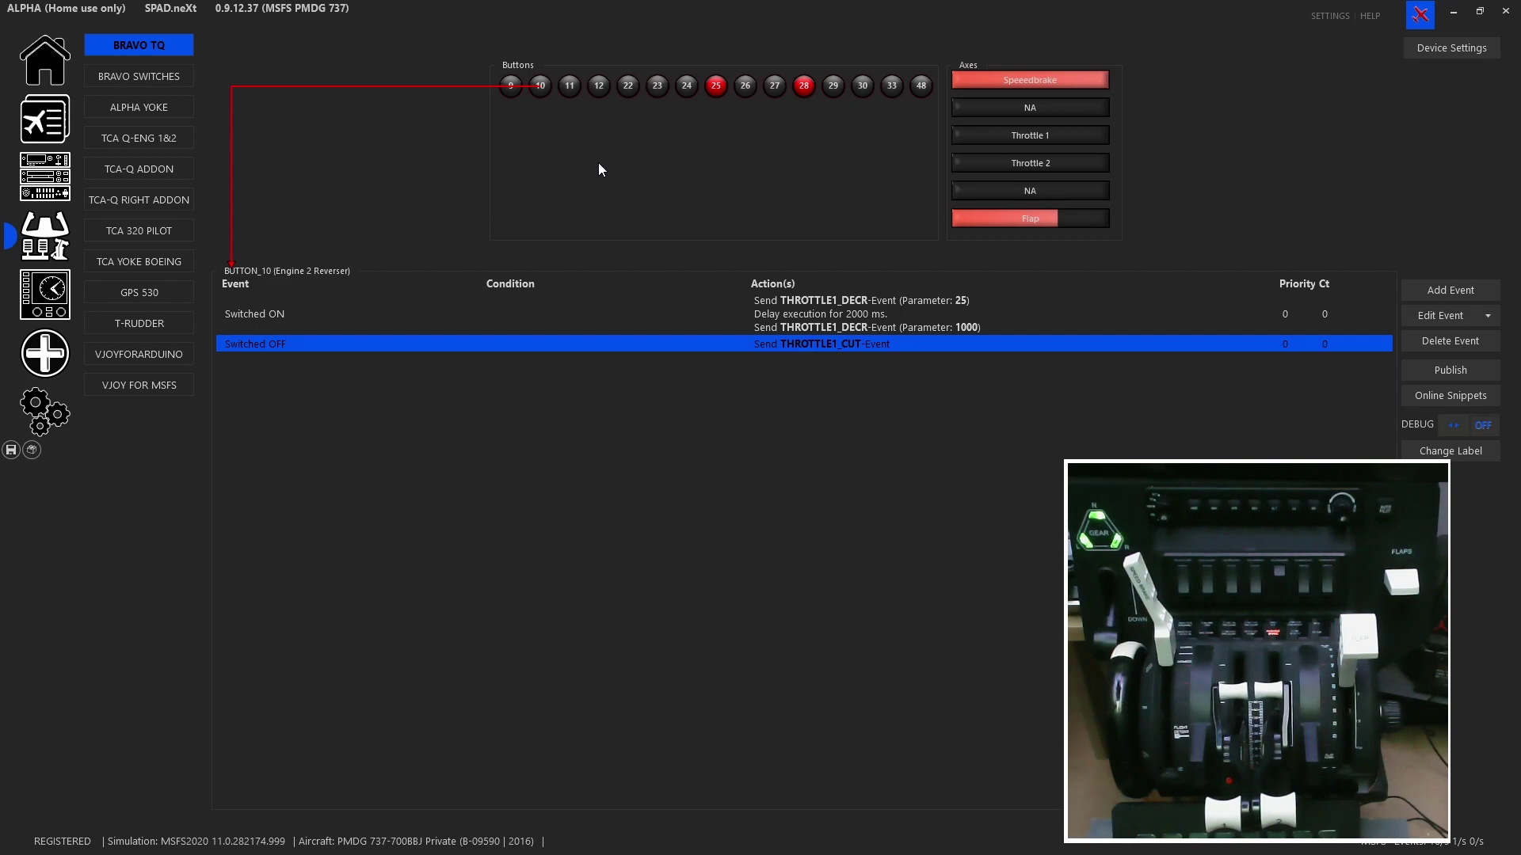
# Step: Examine the events programmed for button 11 (Engine 3 Reverser) and button 12 (Engine 4 Reverser)
pyautogui.click(569, 93)
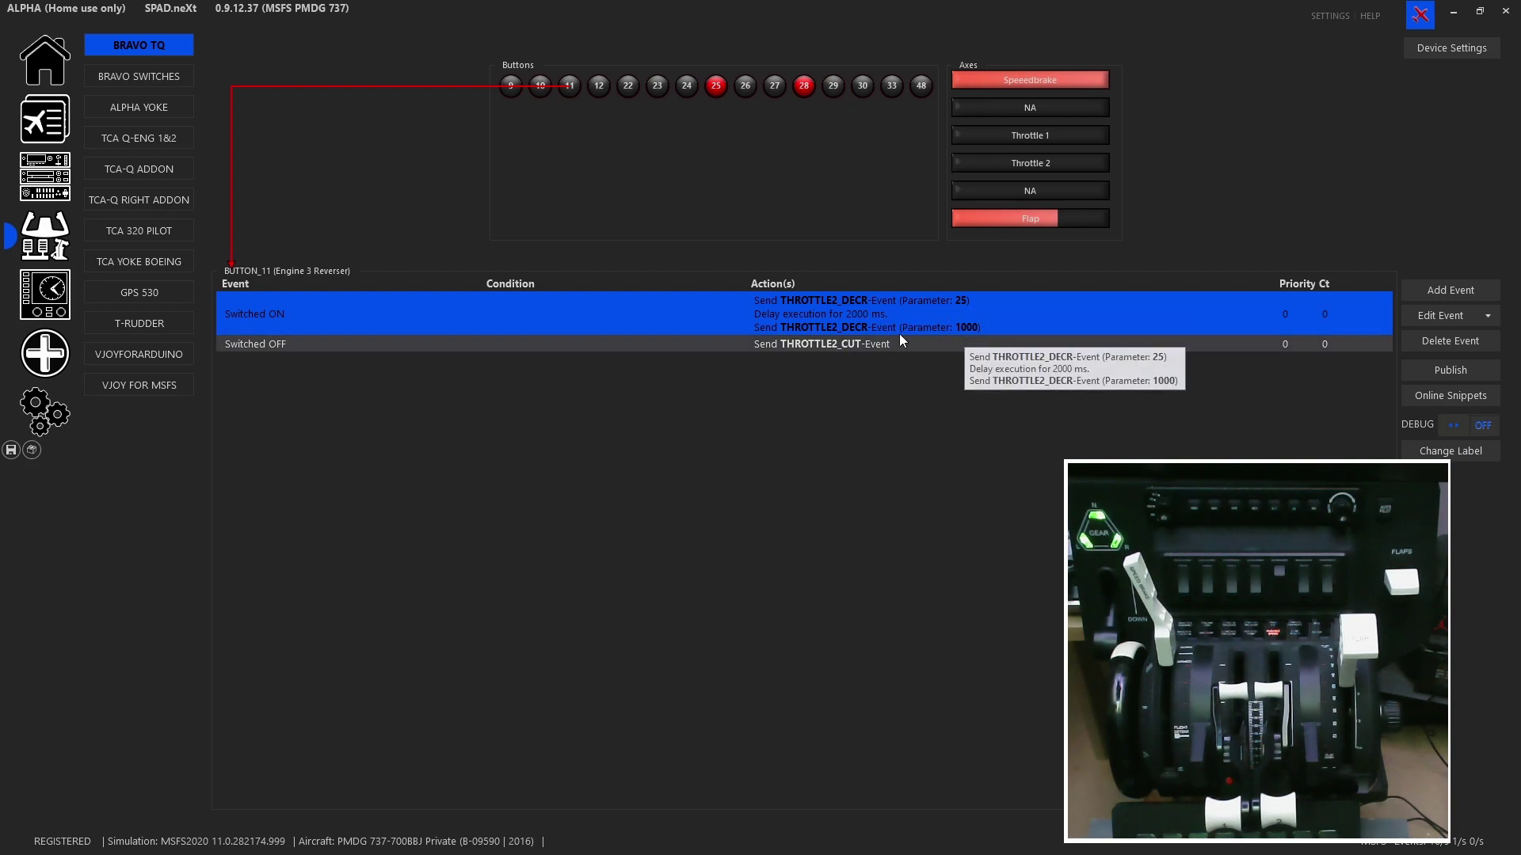
pyautogui.click(835, 350)
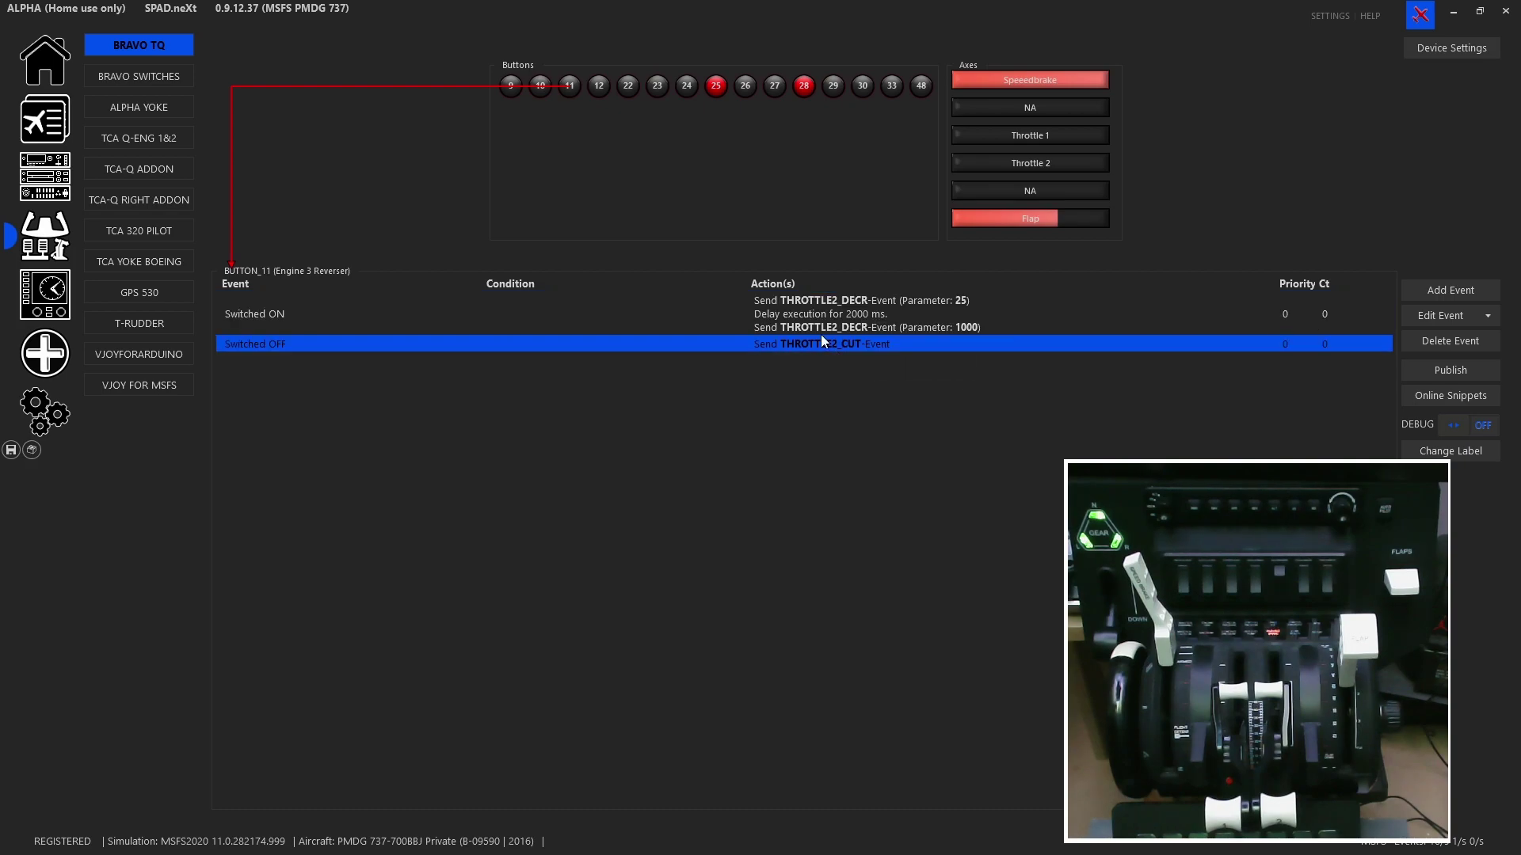
pyautogui.click(601, 98)
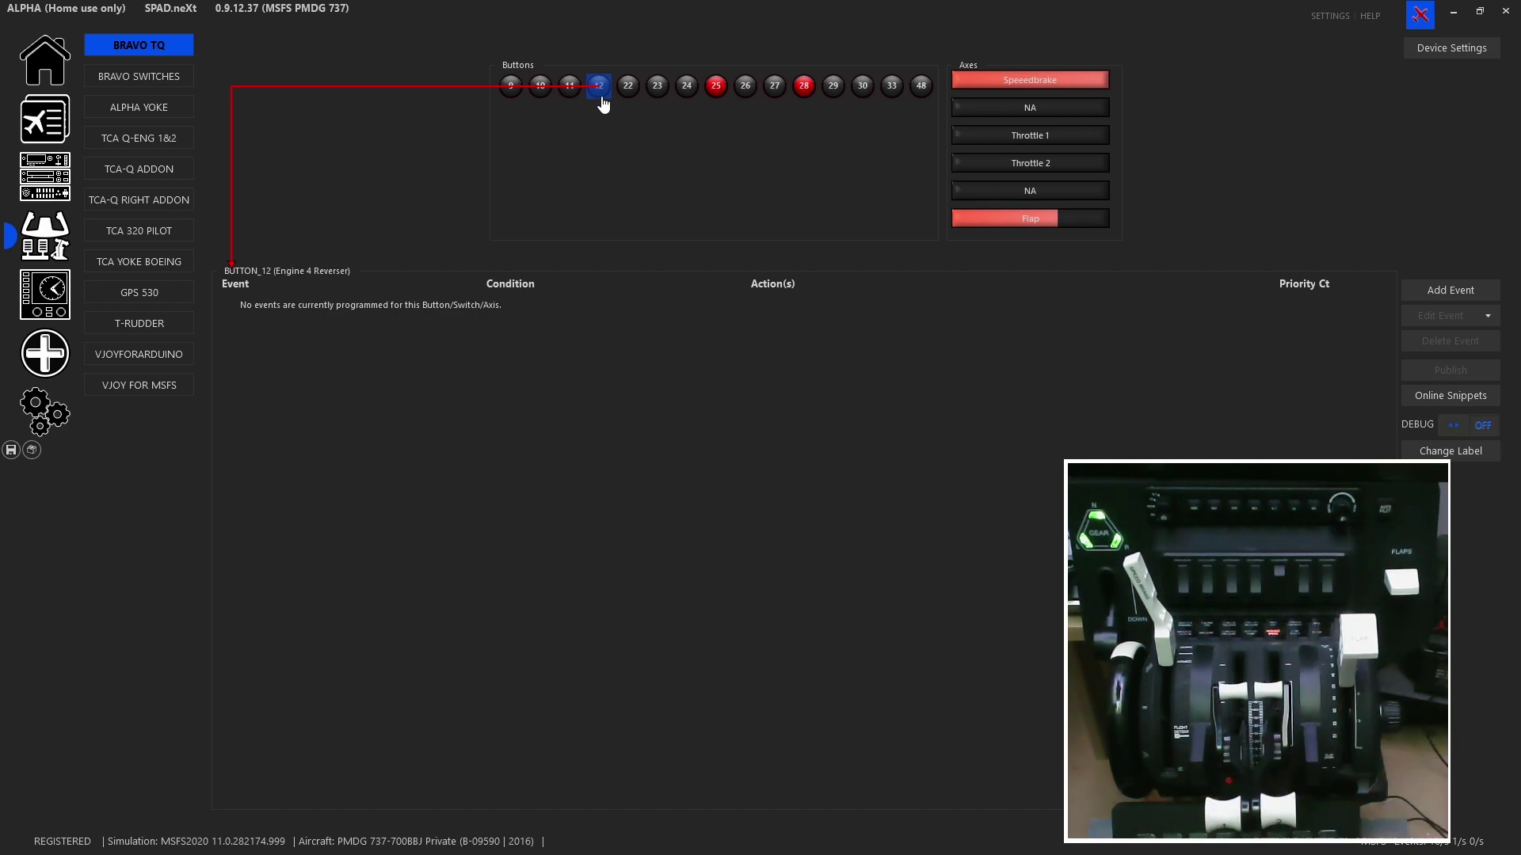
# Step: Review the Button pressed event of button 22 (Trim UP) and its trim wheel action
pyautogui.click(627, 88)
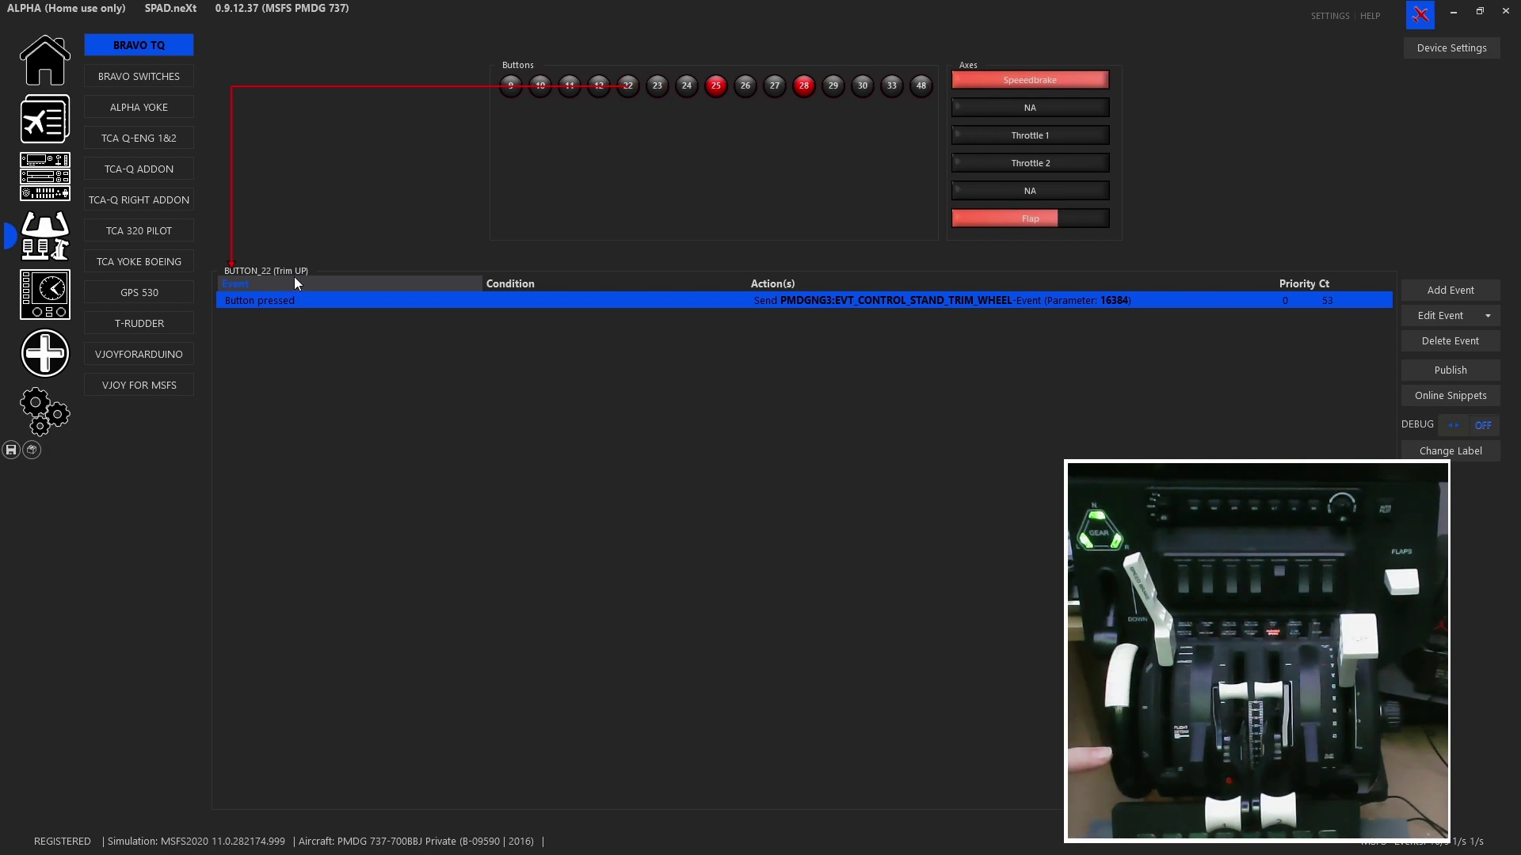
pyautogui.click(662, 95)
pyautogui.click(630, 101)
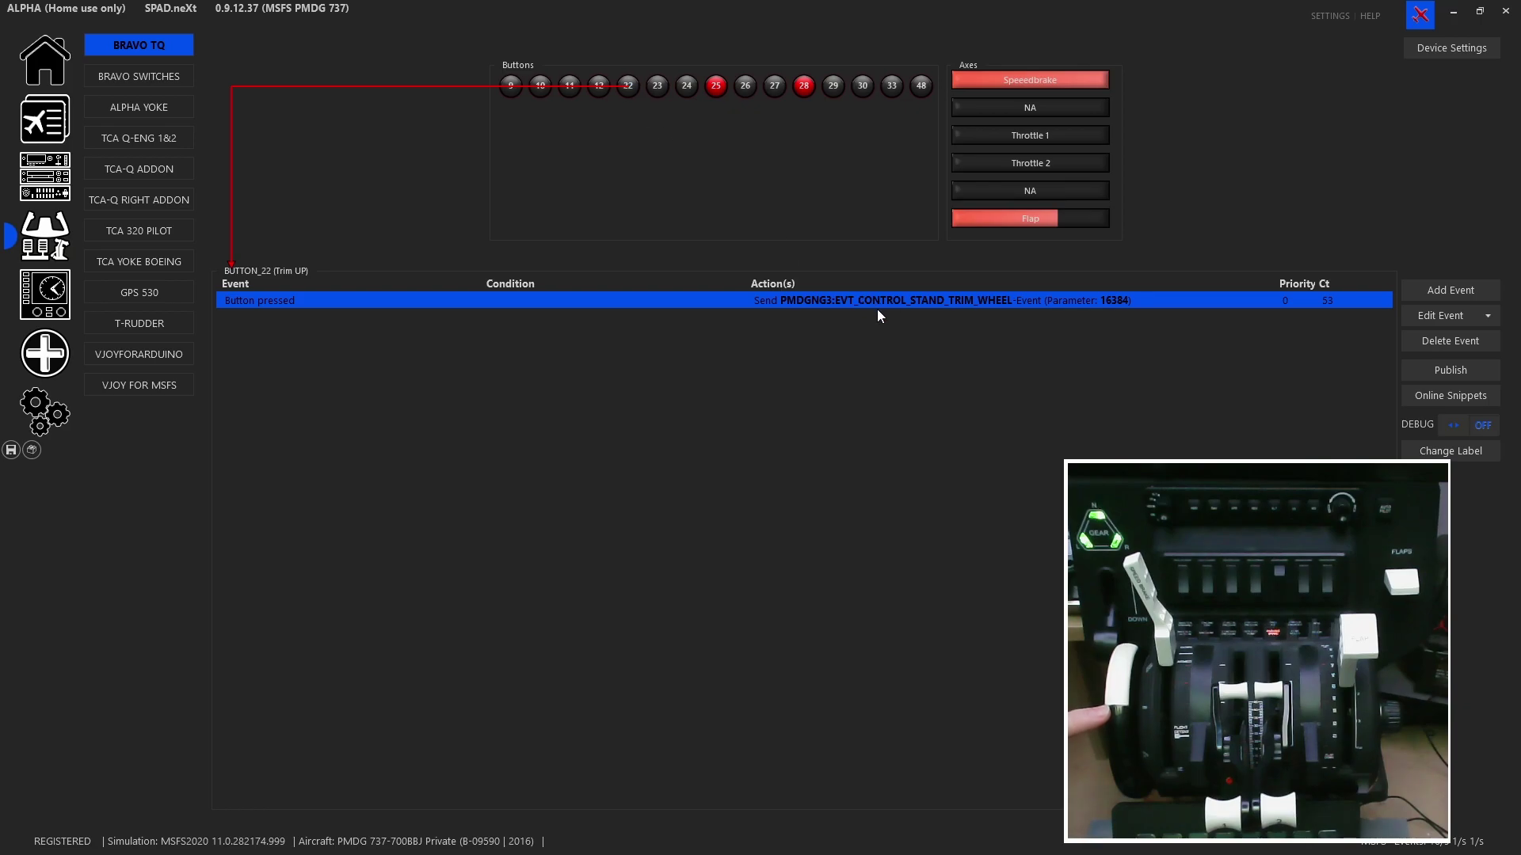
pyautogui.doubleClick(929, 306)
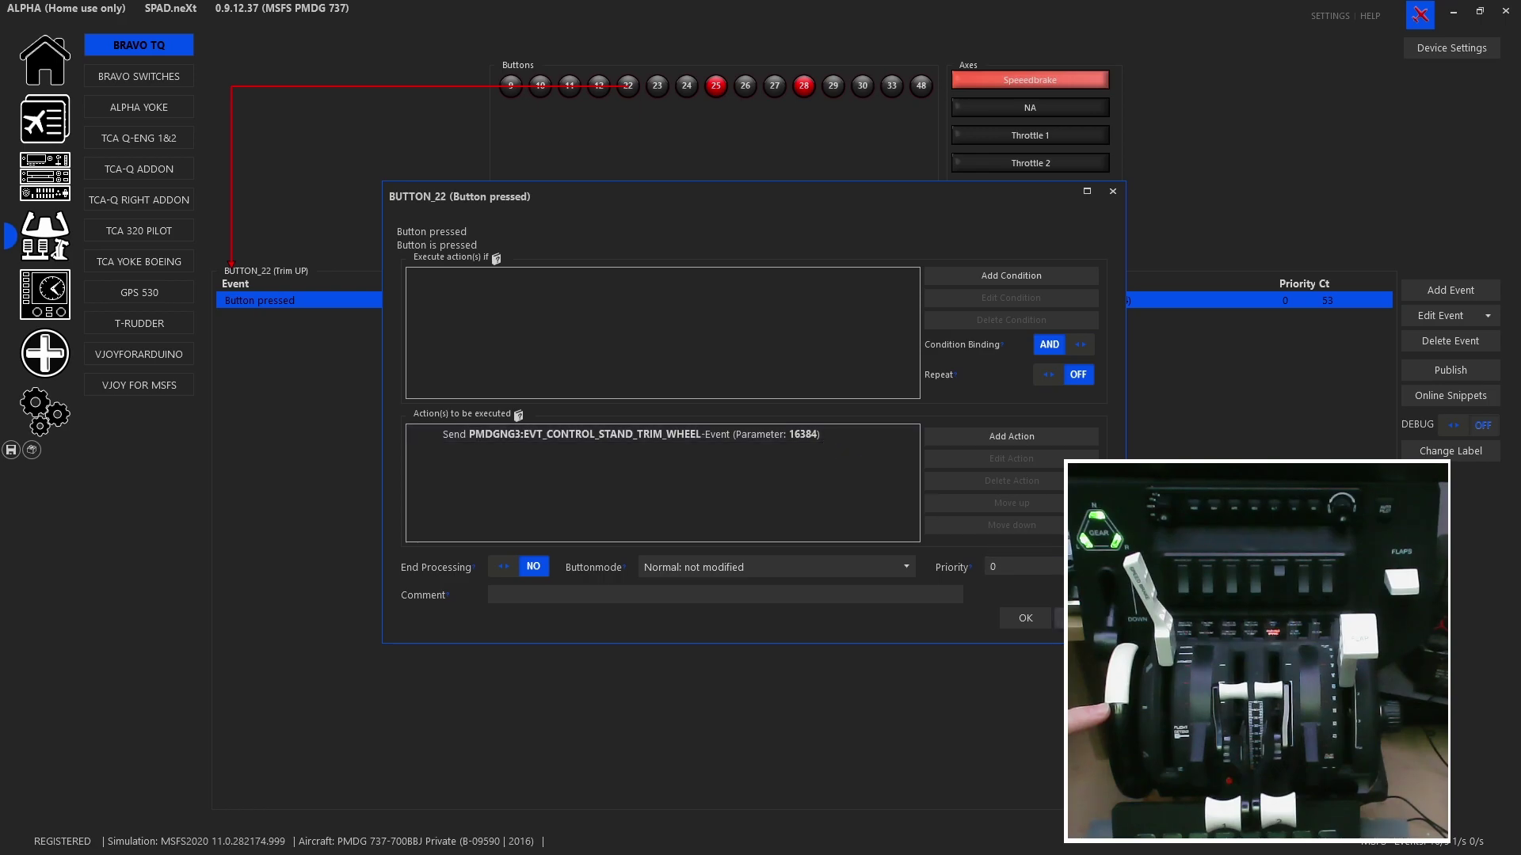
pyautogui.click(1025, 618)
# Step: Inspect the trim wheel simulation event configured for button 23 (Trim Down), leaving its PMDG special value and parameter as they are
pyautogui.click(657, 88)
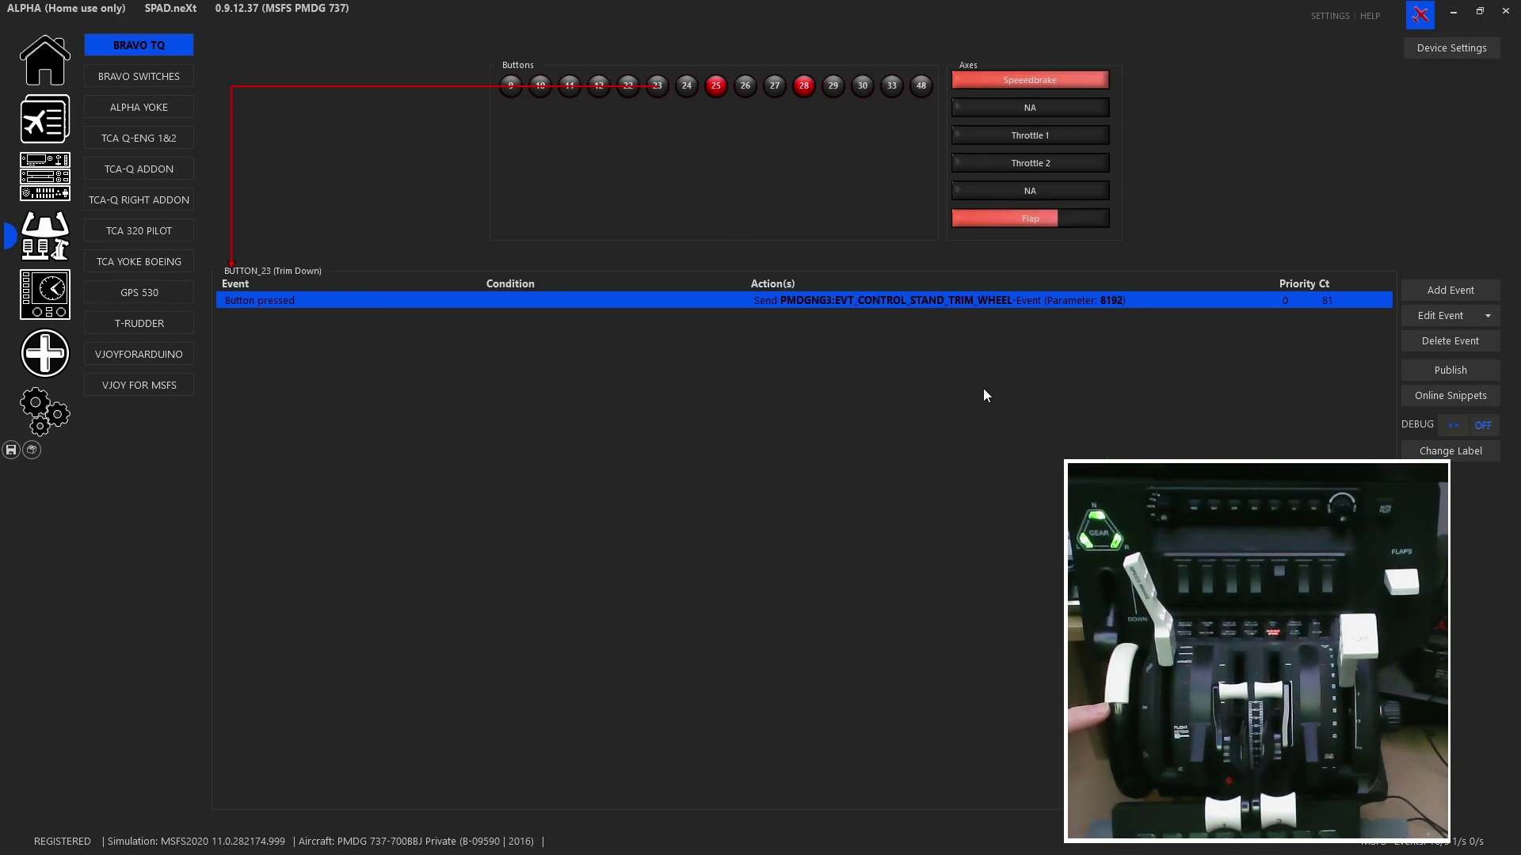
pyautogui.doubleClick(959, 307)
pyautogui.doubleClick(811, 429)
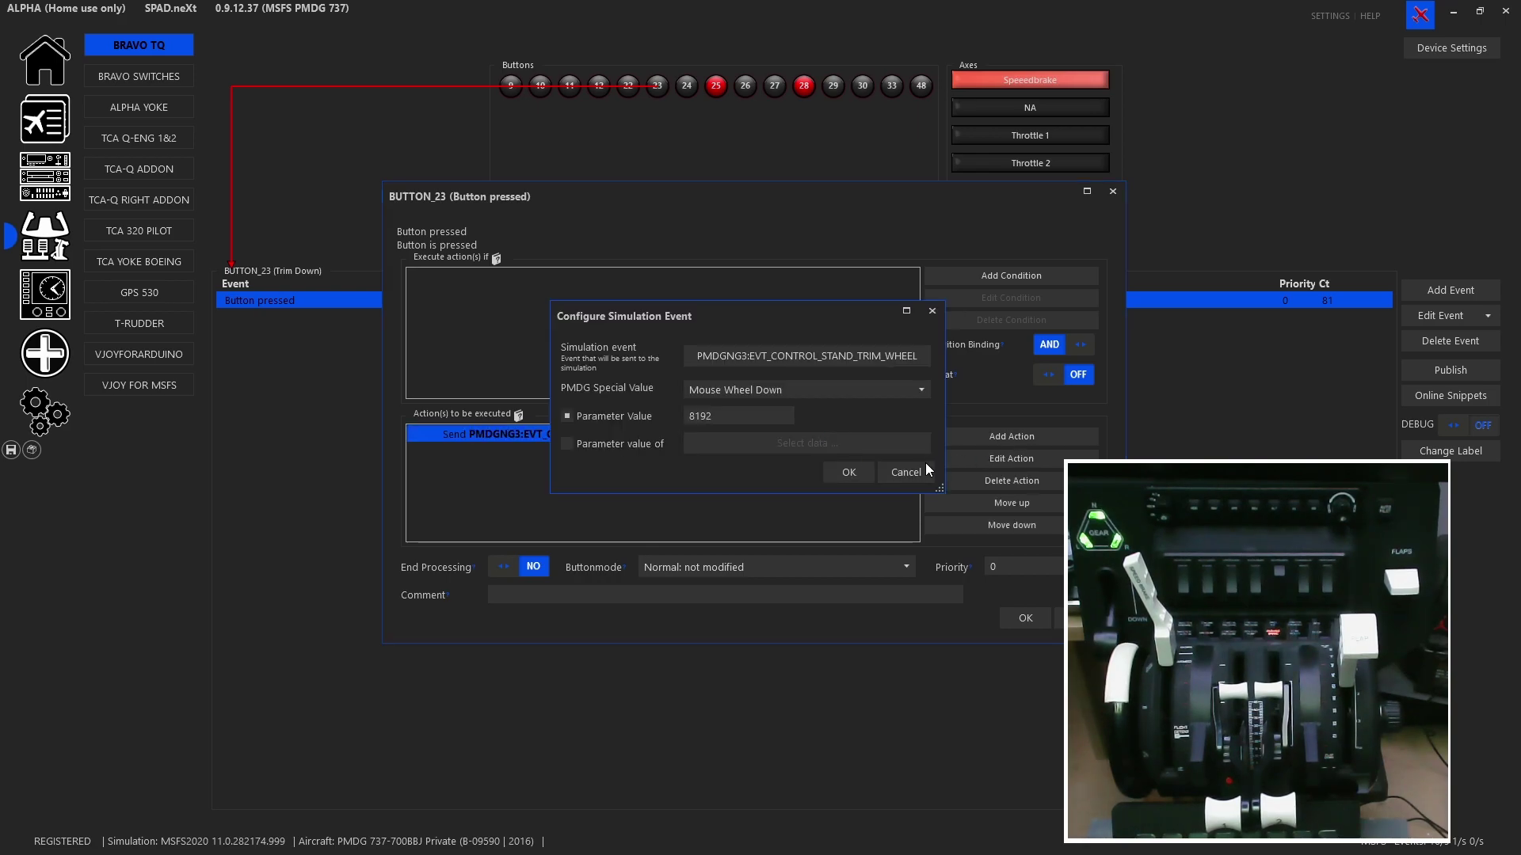
pyautogui.click(925, 468)
# Step: Add a simulation event action to button 23, searching PMDG 737 NGXu events for "trim" and choosing PMDGNG3:EVT_CONTROL_STAND_TRIM_WHEEL
pyautogui.click(988, 439)
pyautogui.click(990, 475)
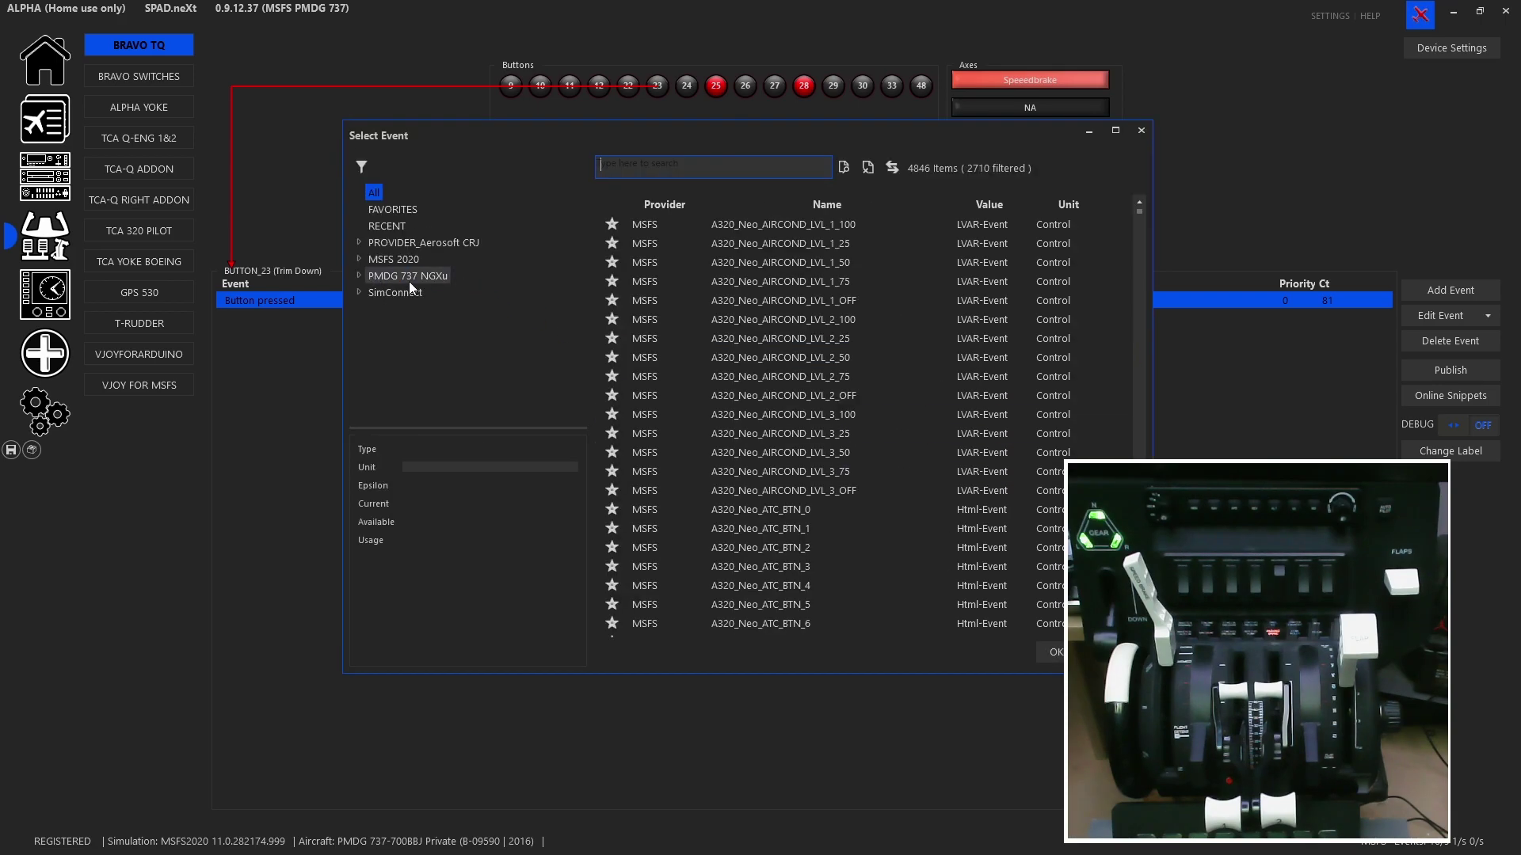
pyautogui.click(409, 279)
pyautogui.click(694, 168)
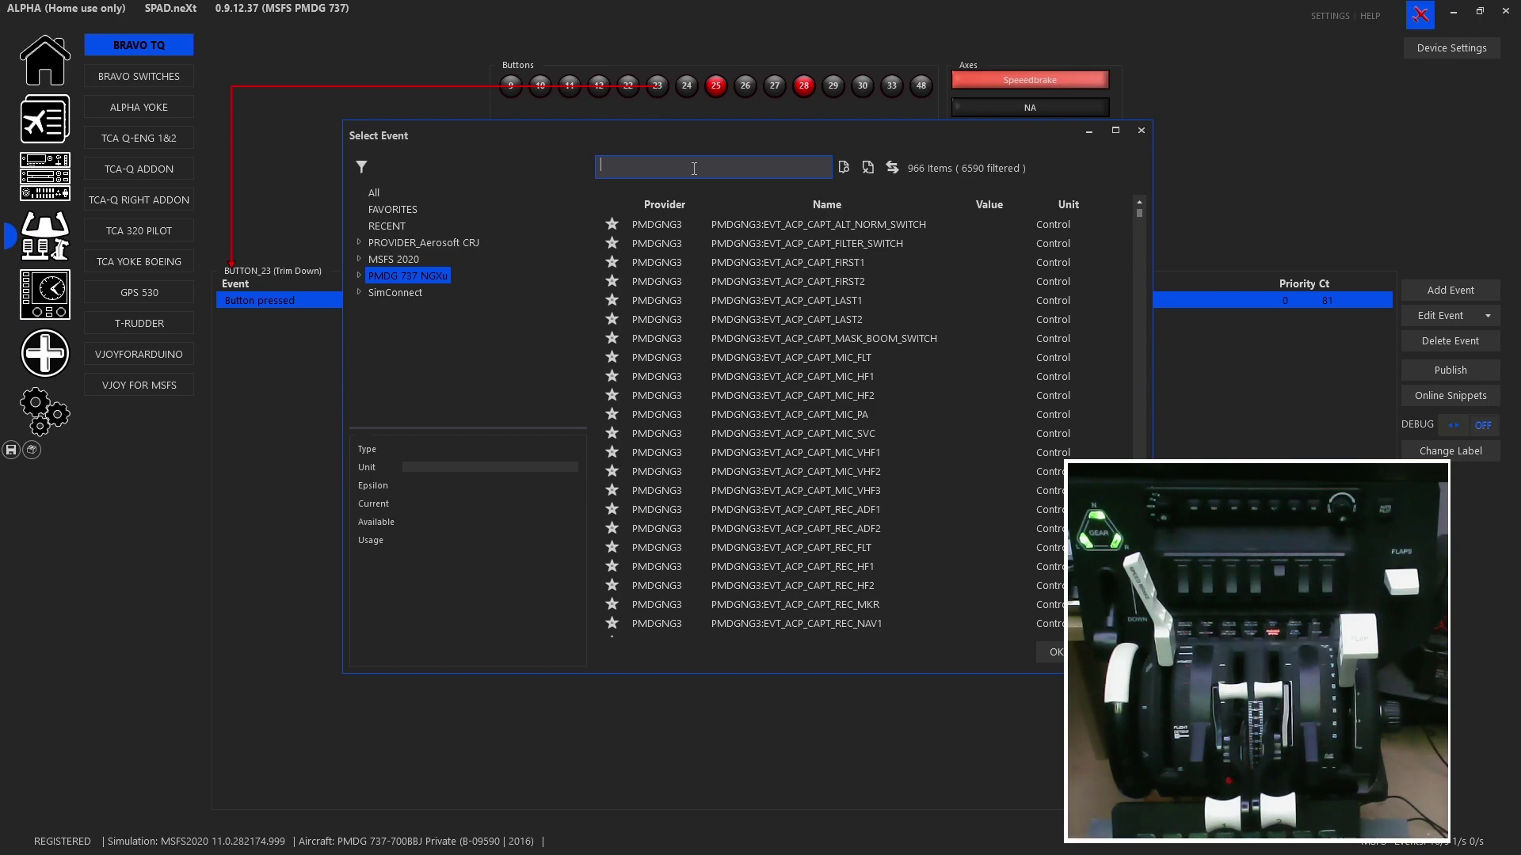
pyautogui.write('trim')
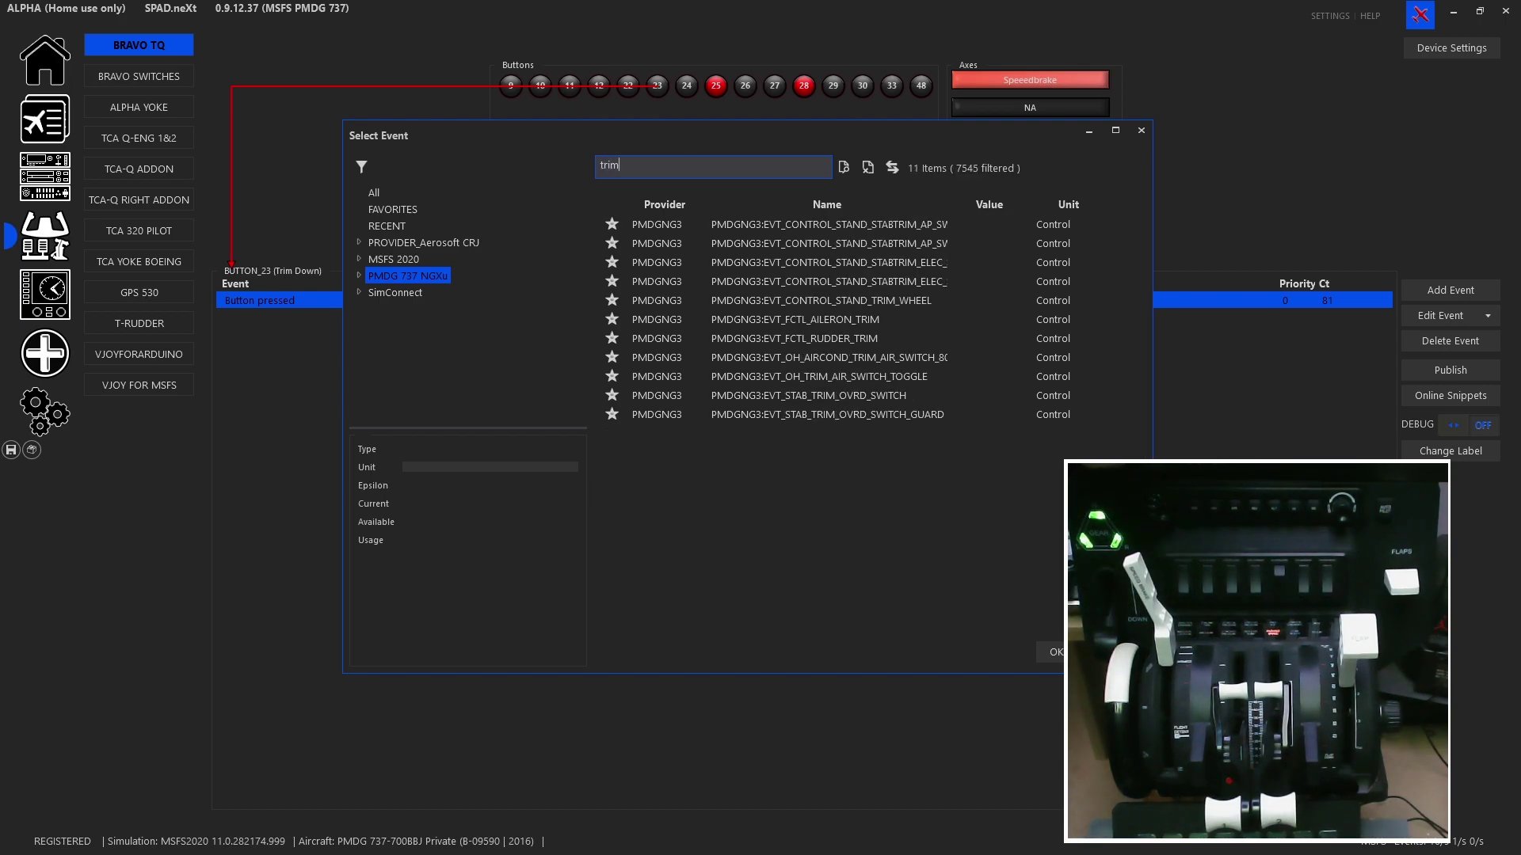
pyautogui.moveTo(1152, 277); pyautogui.dragTo(1268, 278)
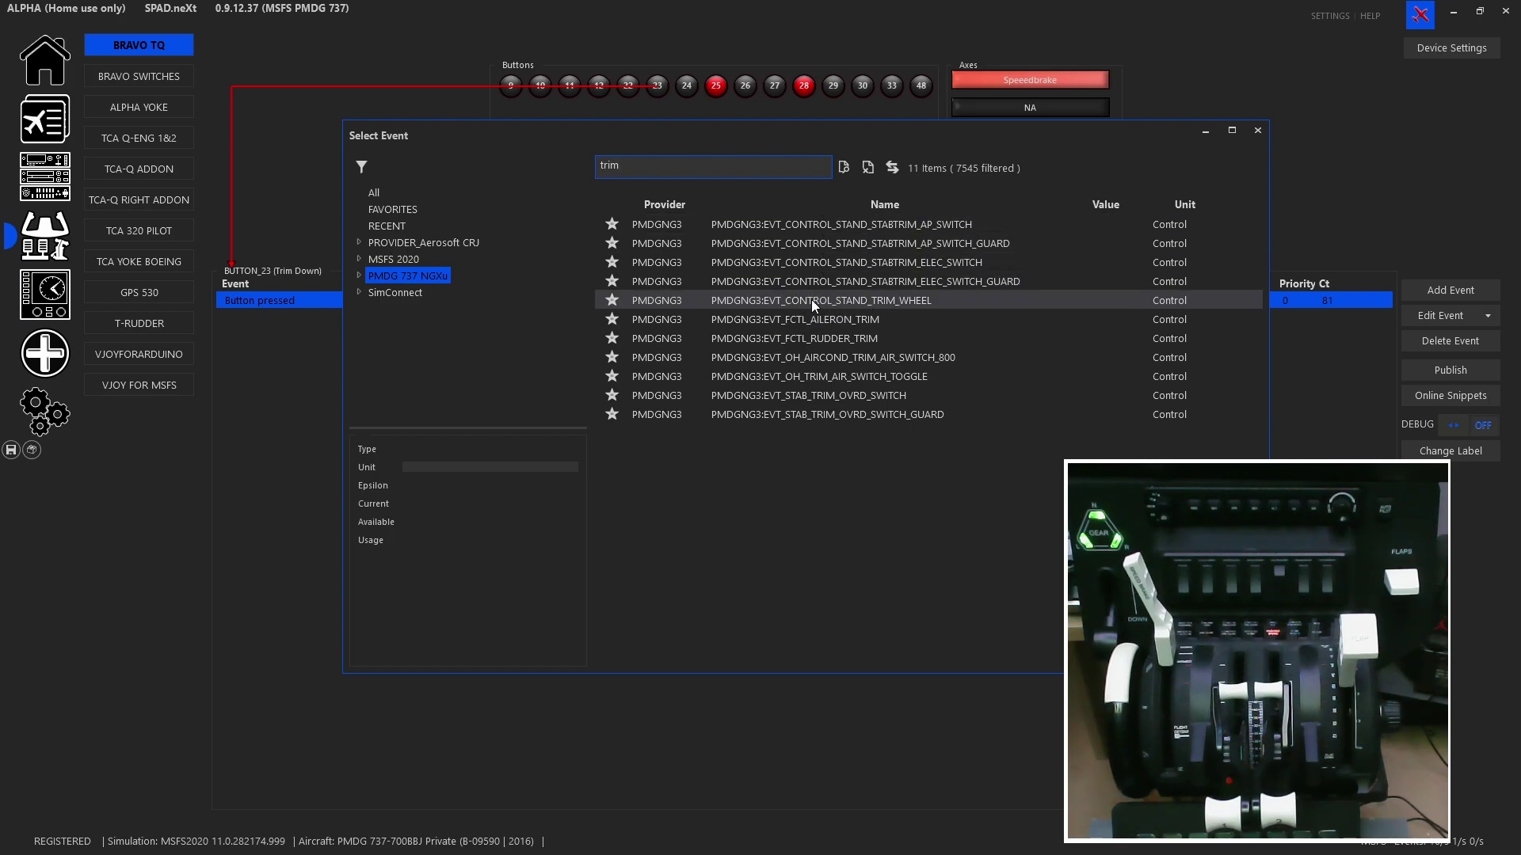
pyautogui.click(877, 301)
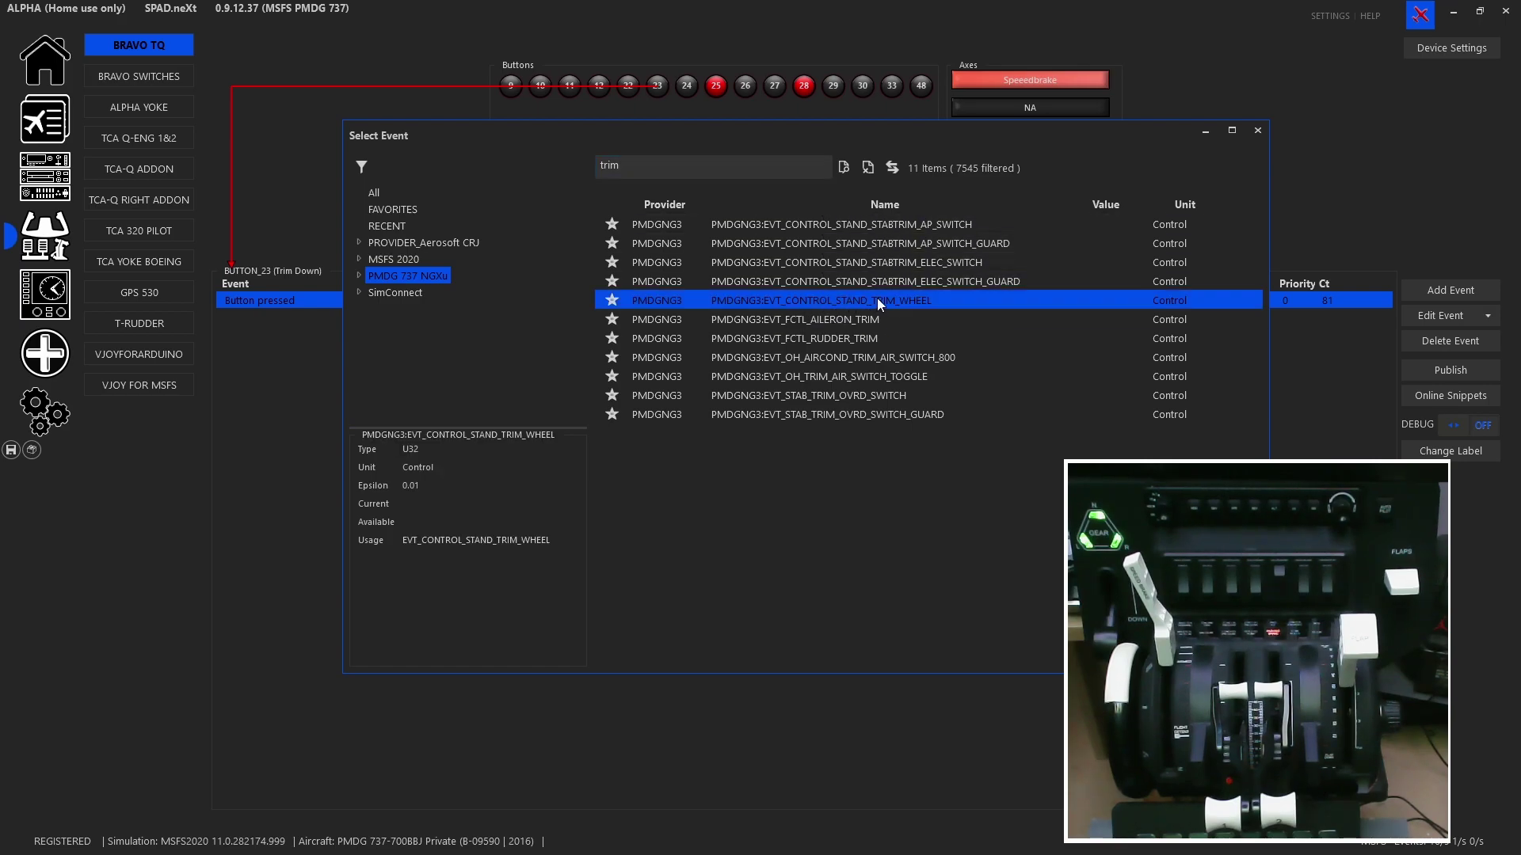
pyautogui.doubleClick(830, 301)
# Step: Browse the PMDG special values for the new trim wheel action, keep Set OFF (0), and discard the action
pyautogui.click(849, 435)
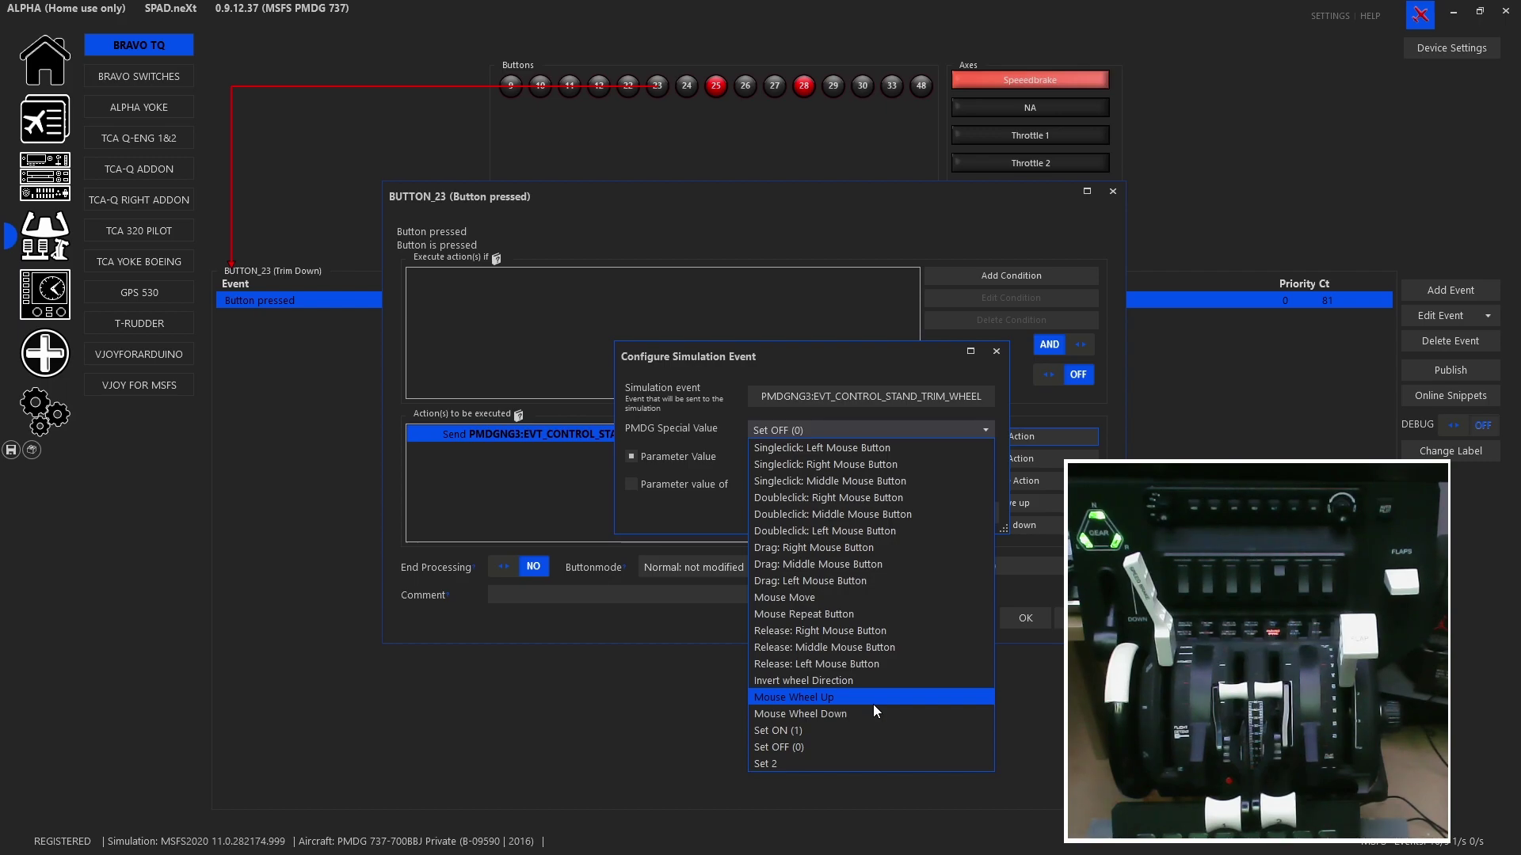
pyautogui.click(982, 748)
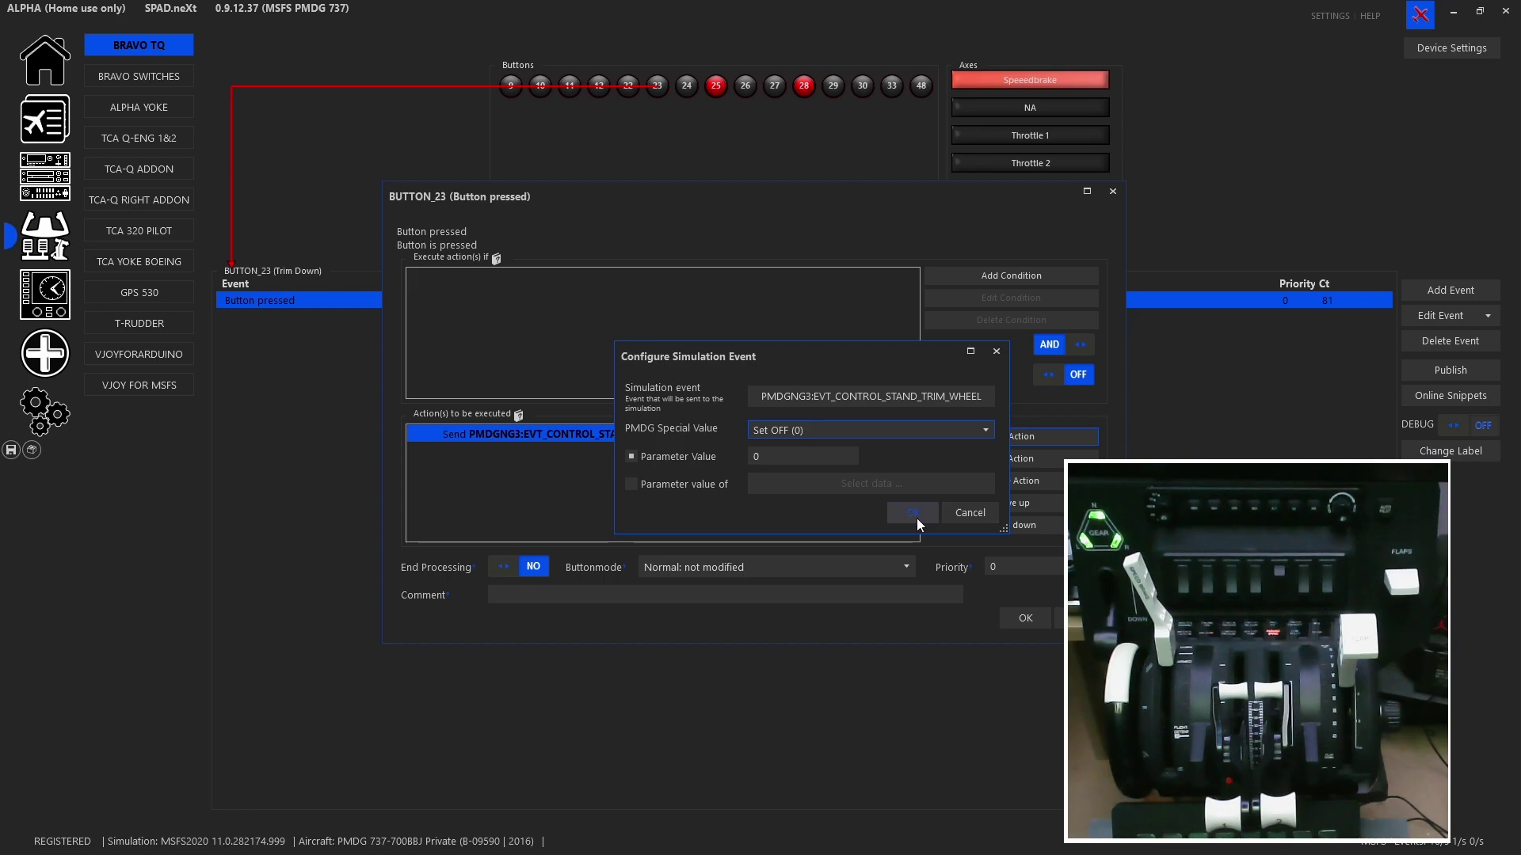
pyautogui.click(974, 511)
pyautogui.click(1030, 618)
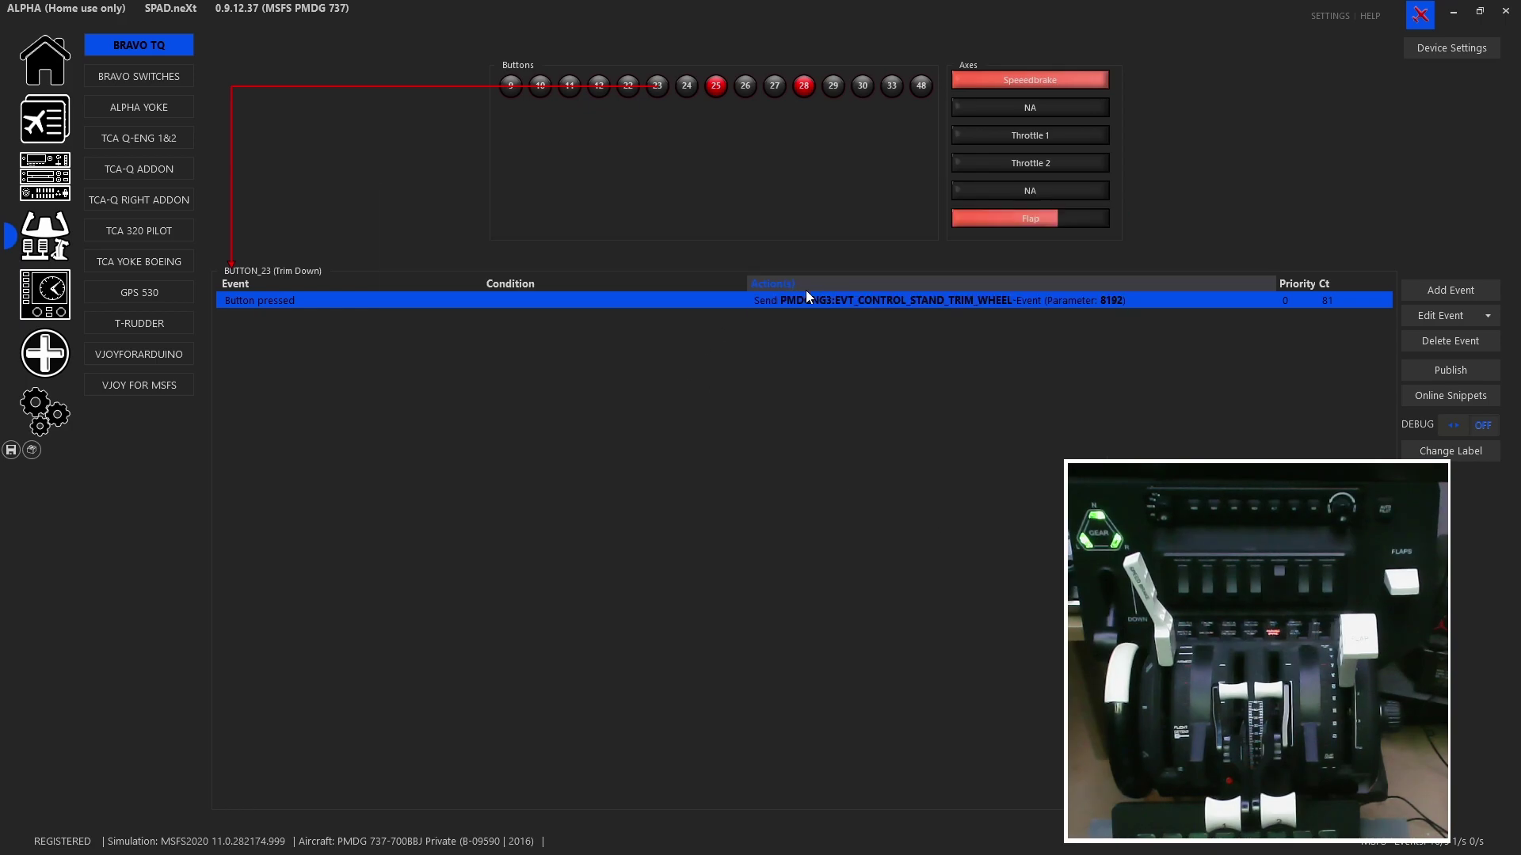
# Step: Recheck the trim wheel simulation event behind button 23 (Trim Down) and close it without changes
pyautogui.doubleClick(822, 302)
pyautogui.click(716, 434)
pyautogui.doubleClick(716, 434)
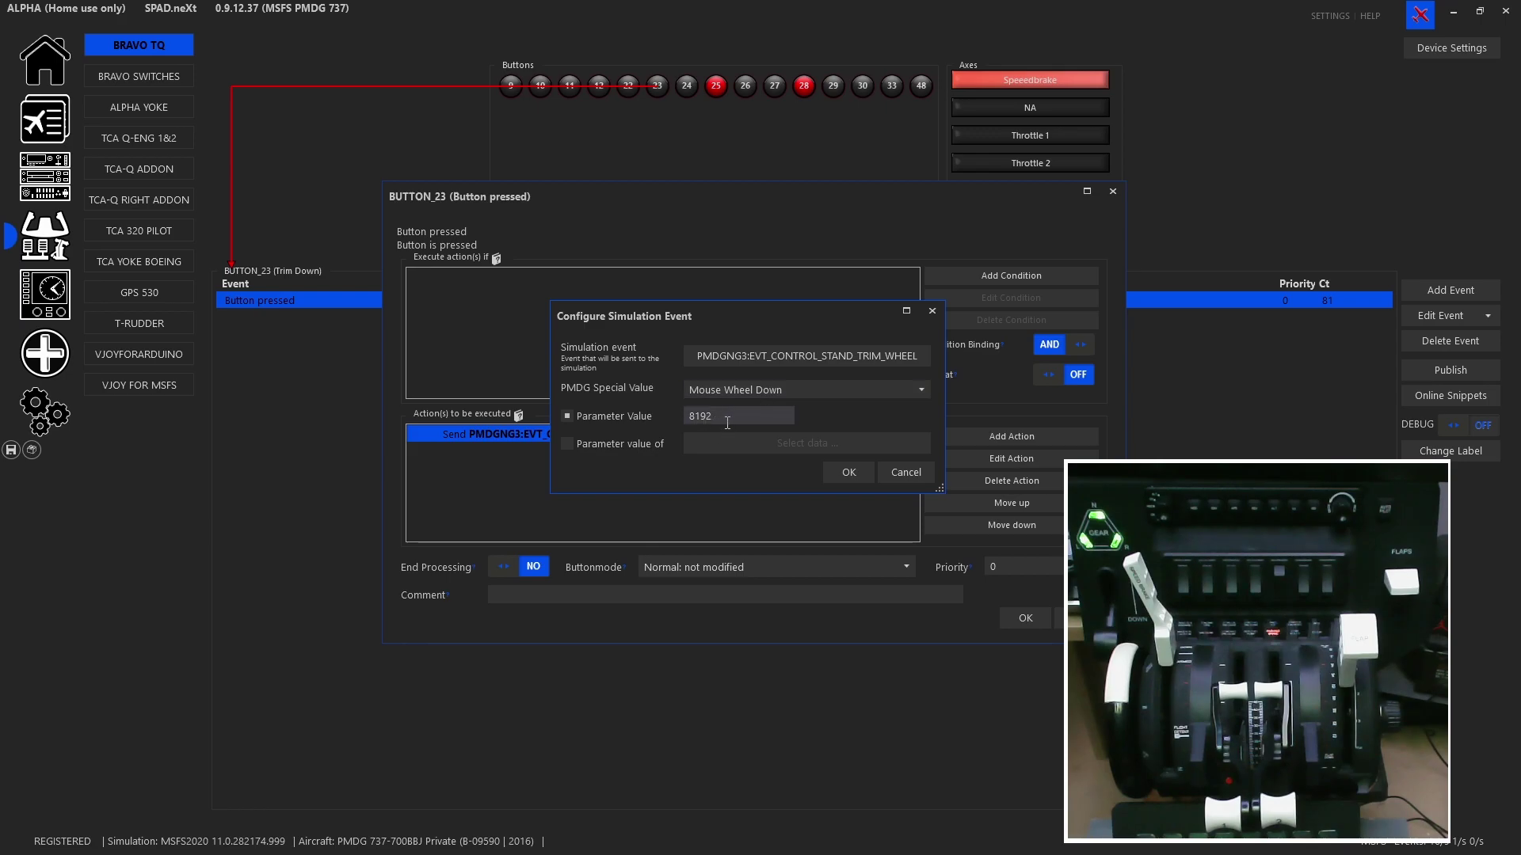
pyautogui.click(901, 472)
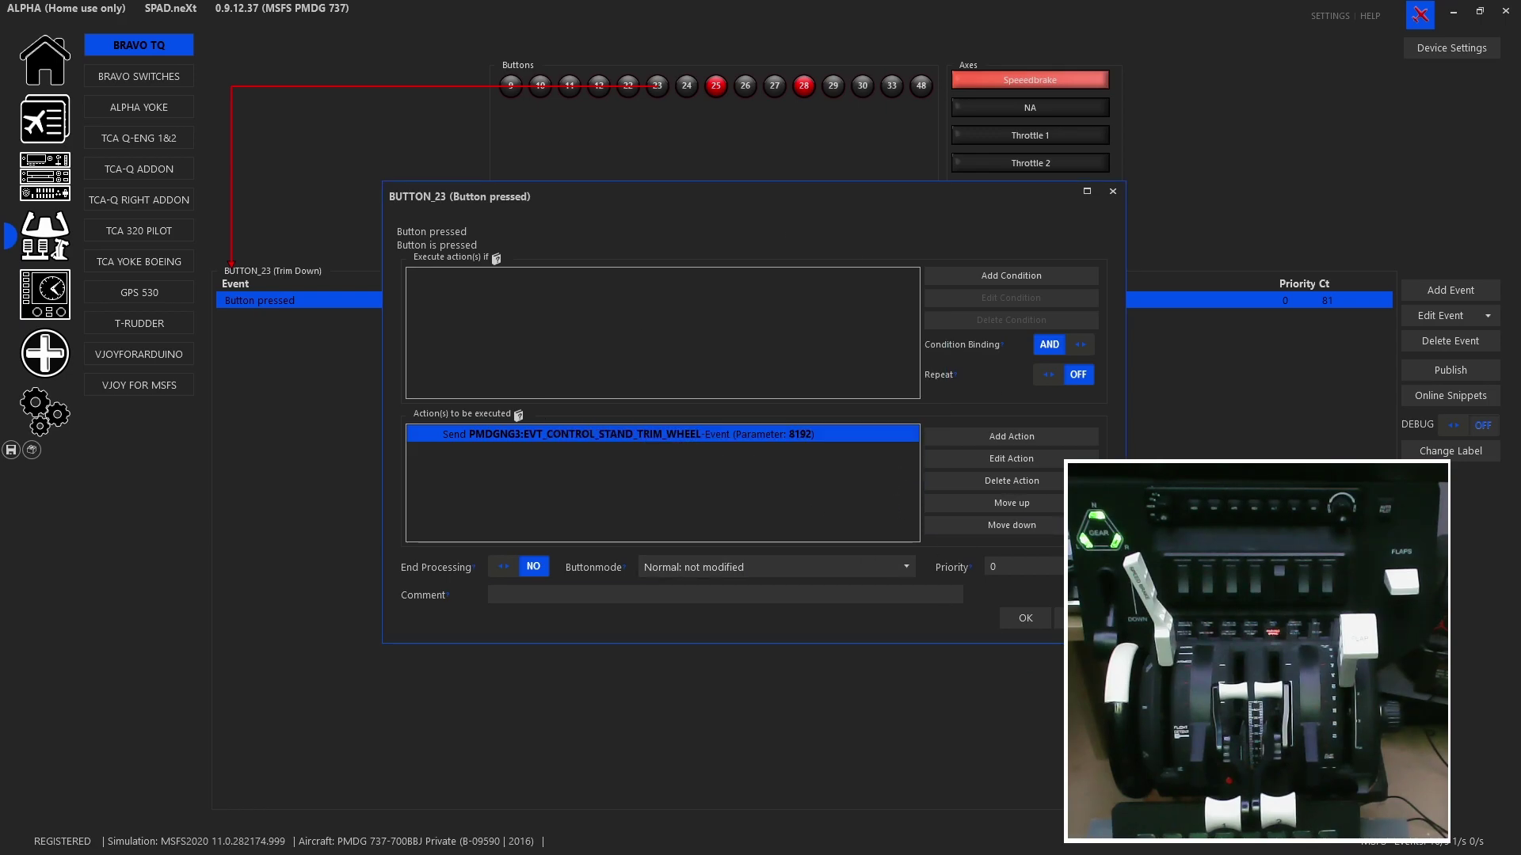
pyautogui.click(1059, 618)
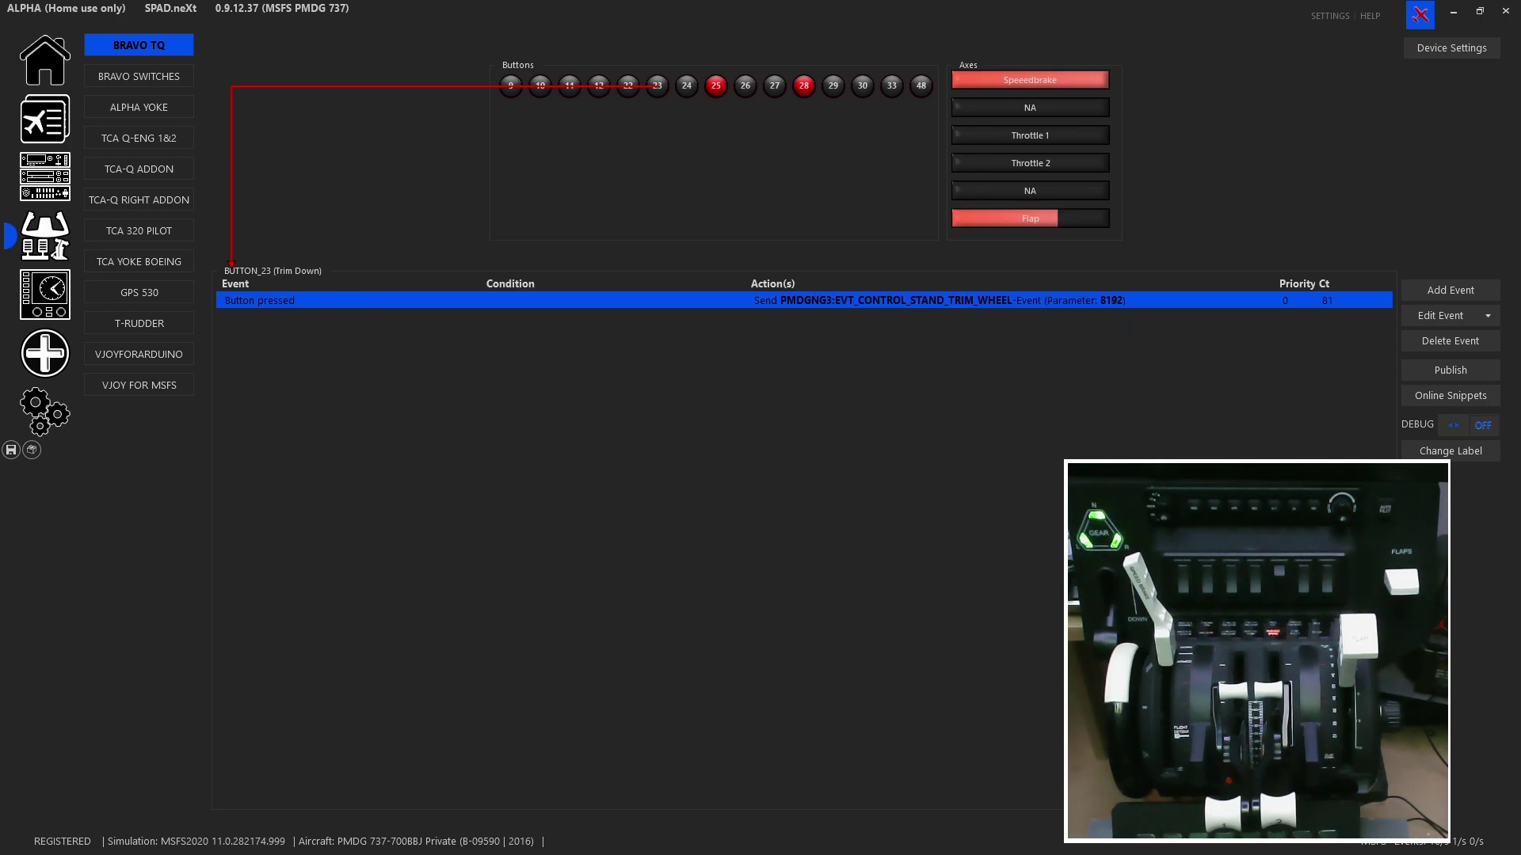
# Step: Check the events programmed for buttons 24 (Speedbrake FLT Detent), 25 (Engine 1 Detent) and 26 (Engine 2 Detent)
pyautogui.click(689, 93)
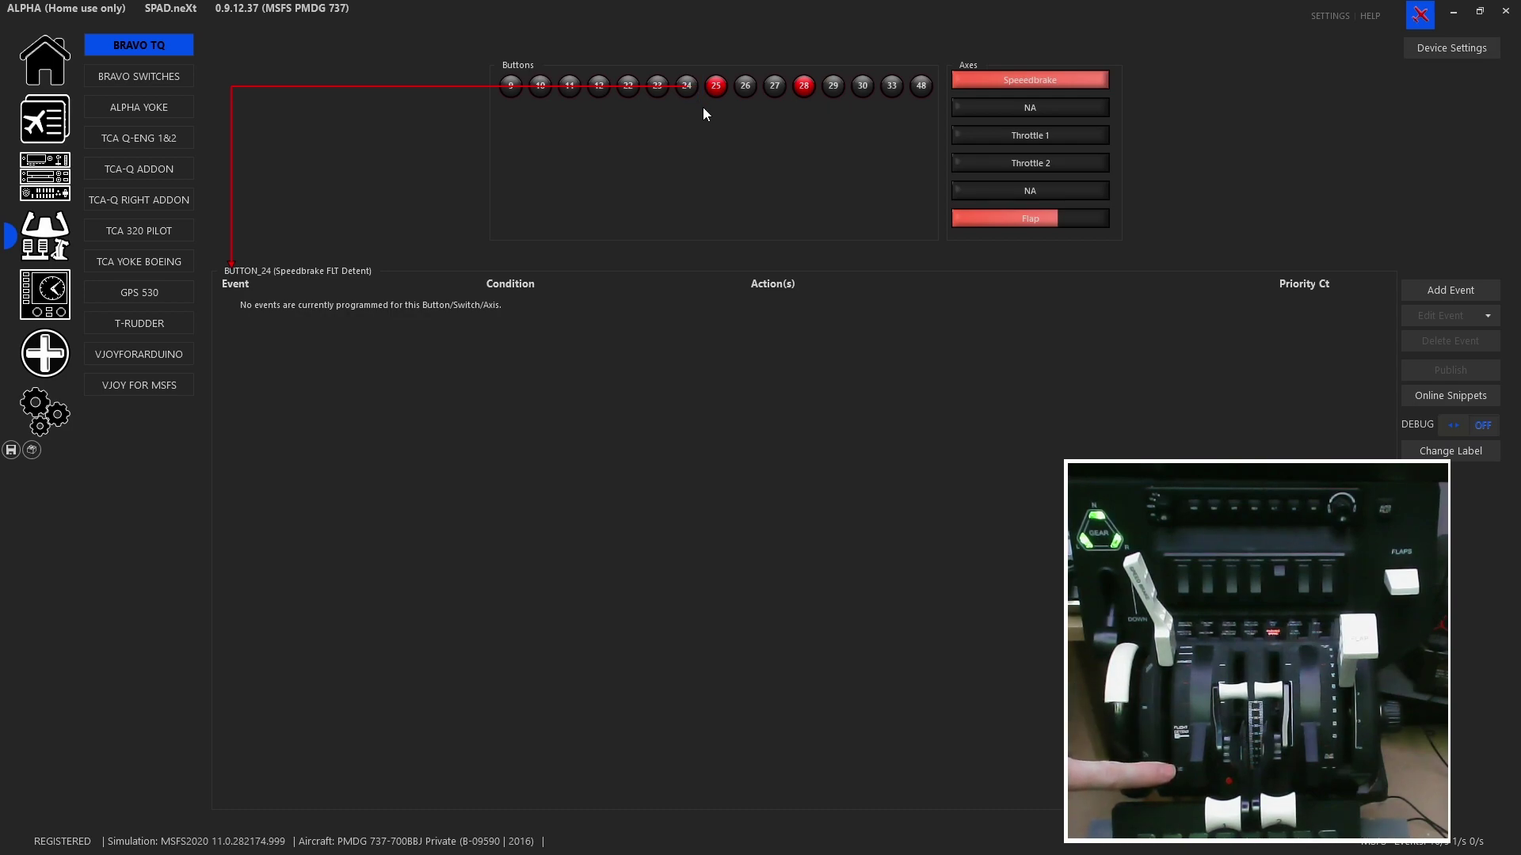
pyautogui.click(713, 93)
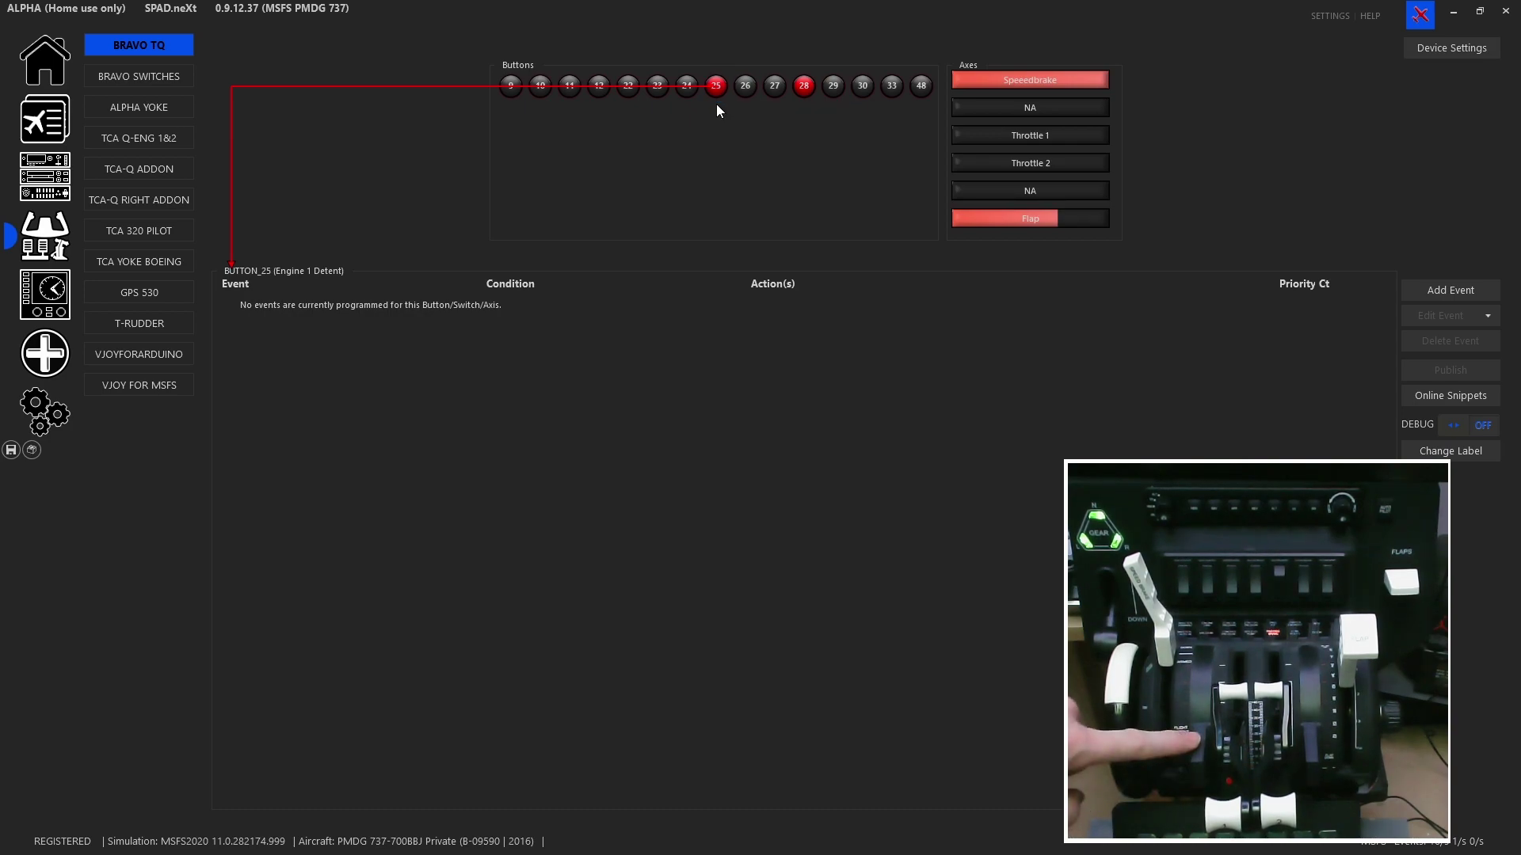
pyautogui.click(743, 96)
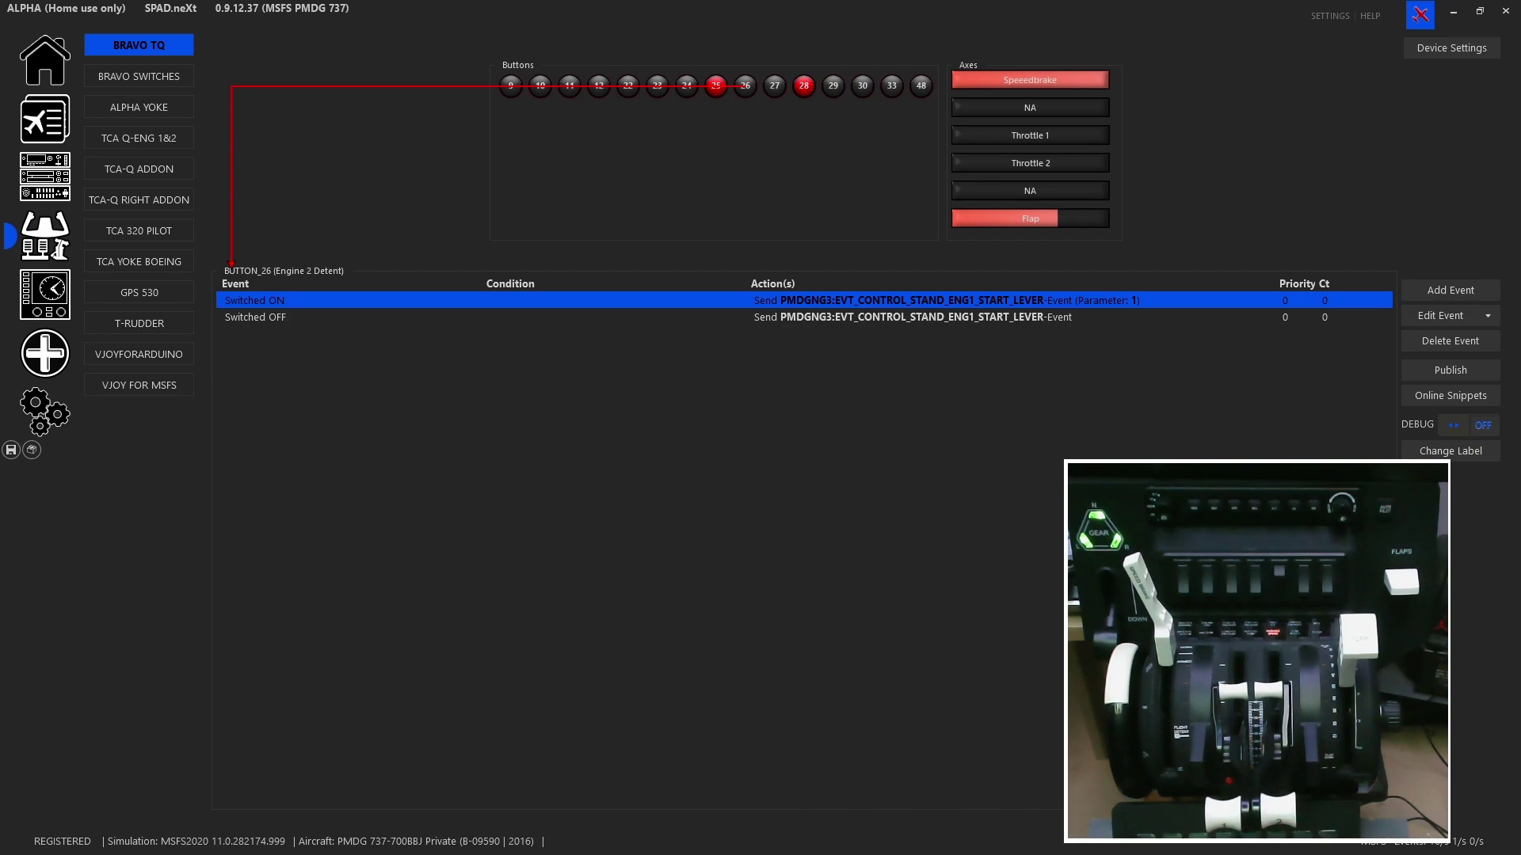
# Step: Review the engine 1 start lever action configured for the Switched ON event of button 26
pyautogui.doubleClick(844, 302)
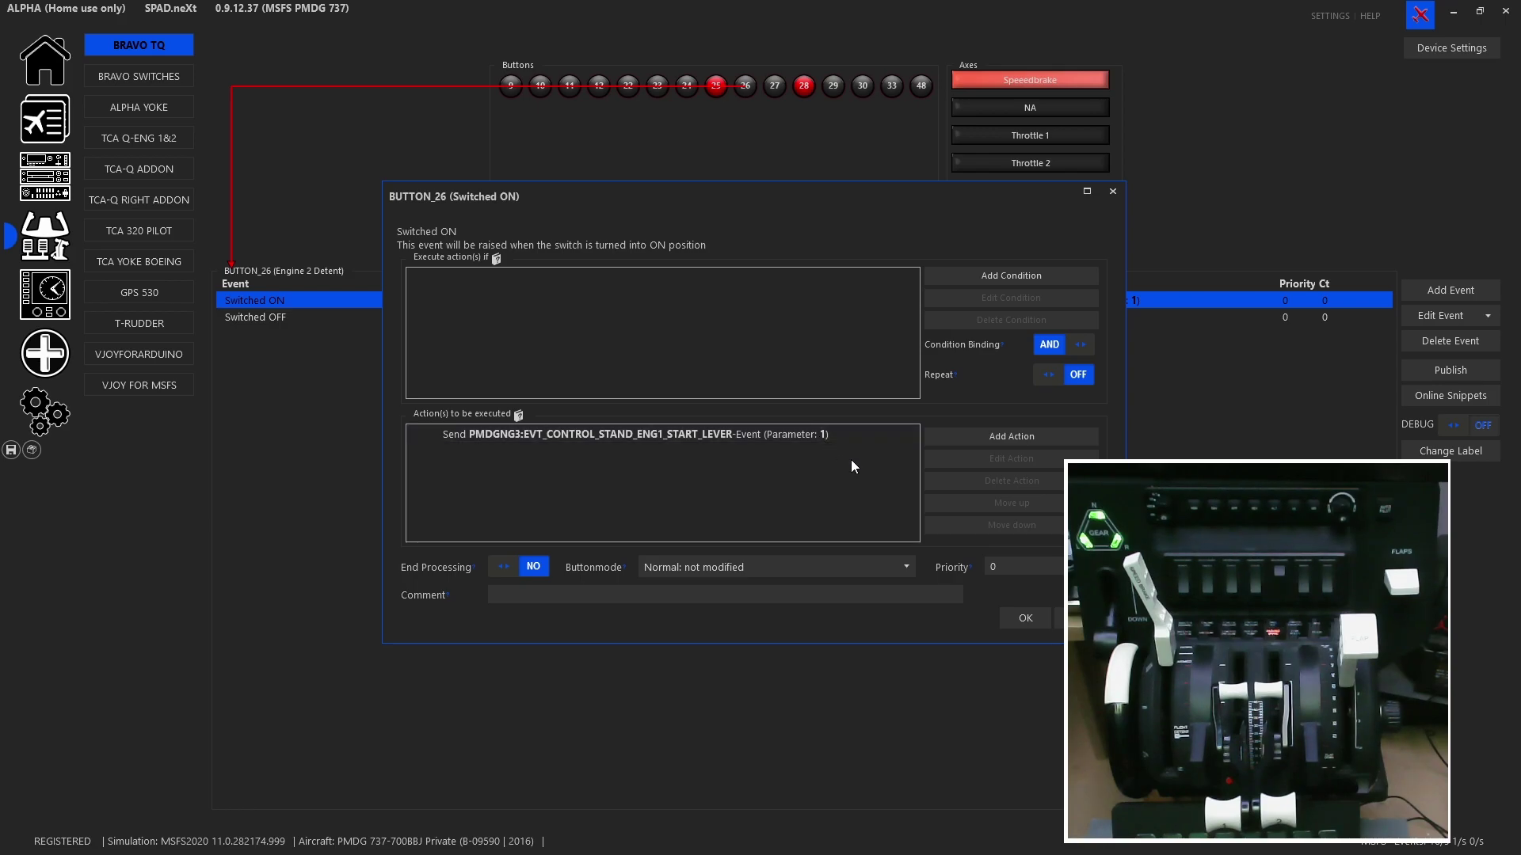
pyautogui.click(806, 438)
pyautogui.doubleClick(806, 437)
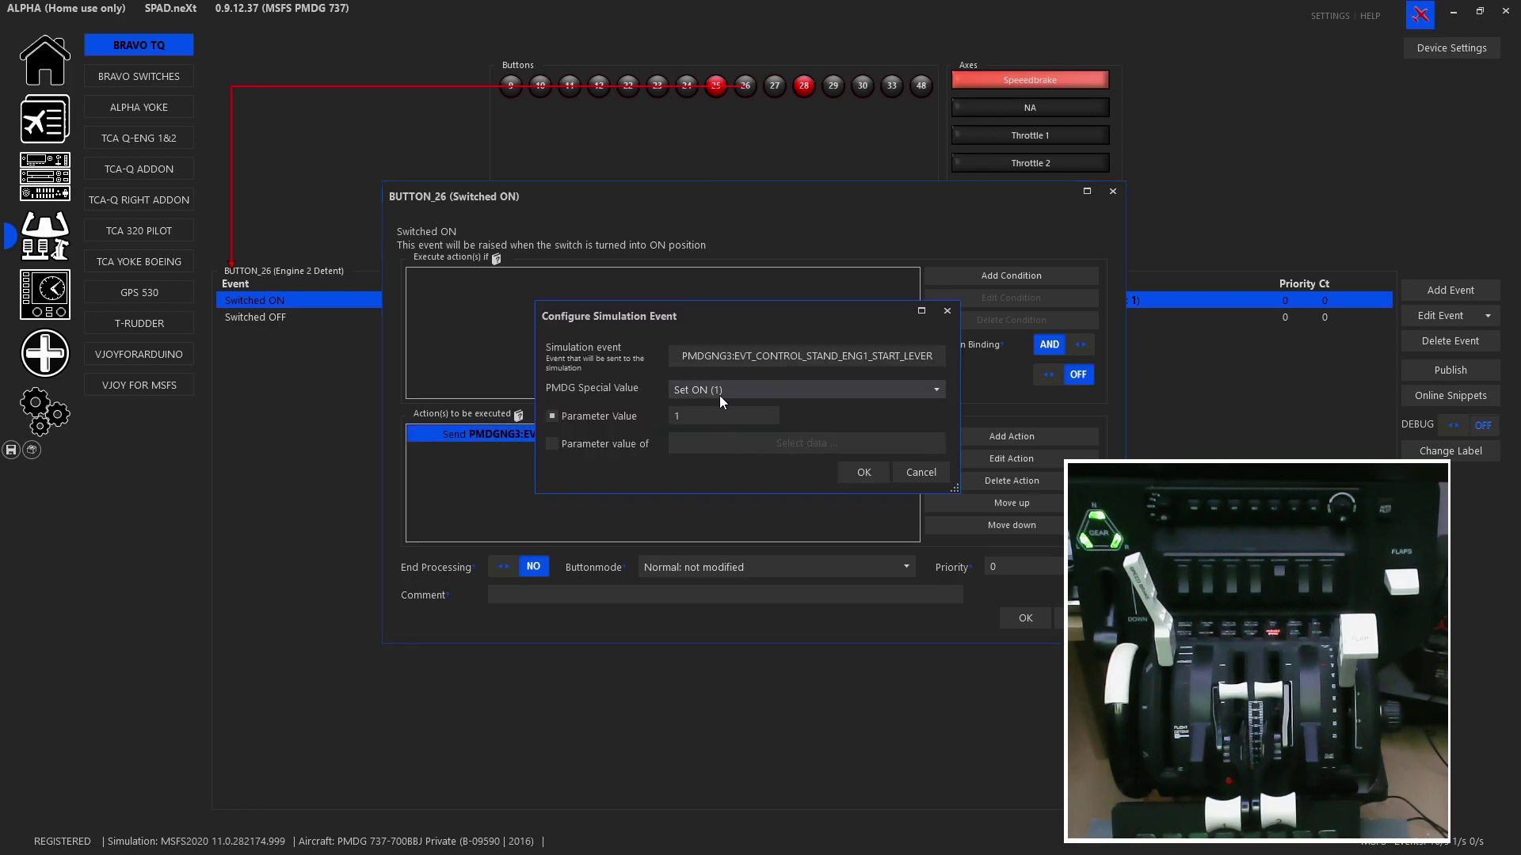
pyautogui.click(924, 469)
pyautogui.click(1081, 617)
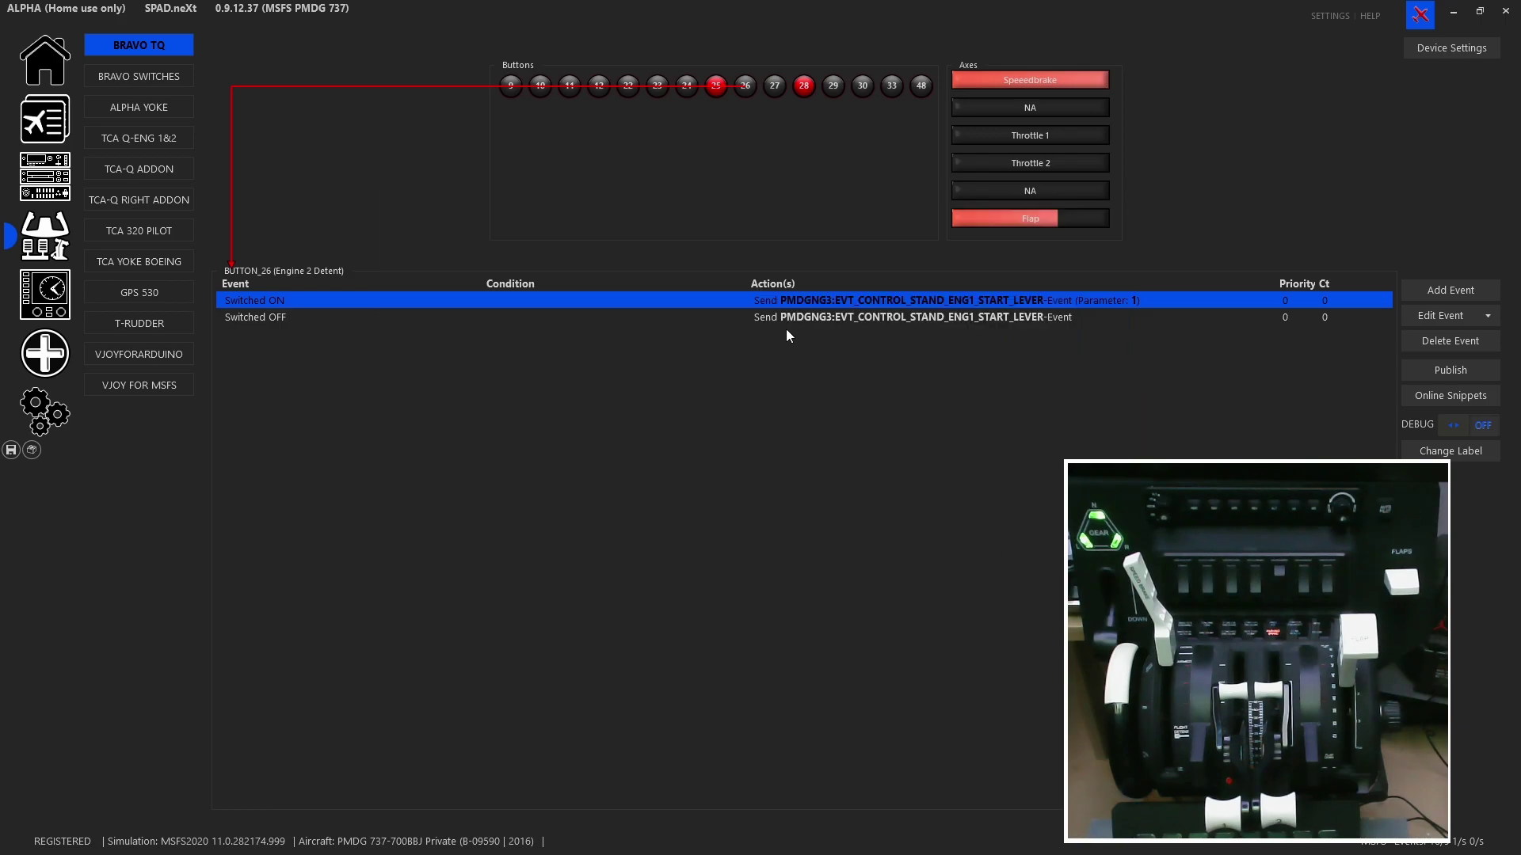
# Step: Review the engine 1 start lever action configured for the Switched OFF event of button 26
pyautogui.doubleClick(804, 319)
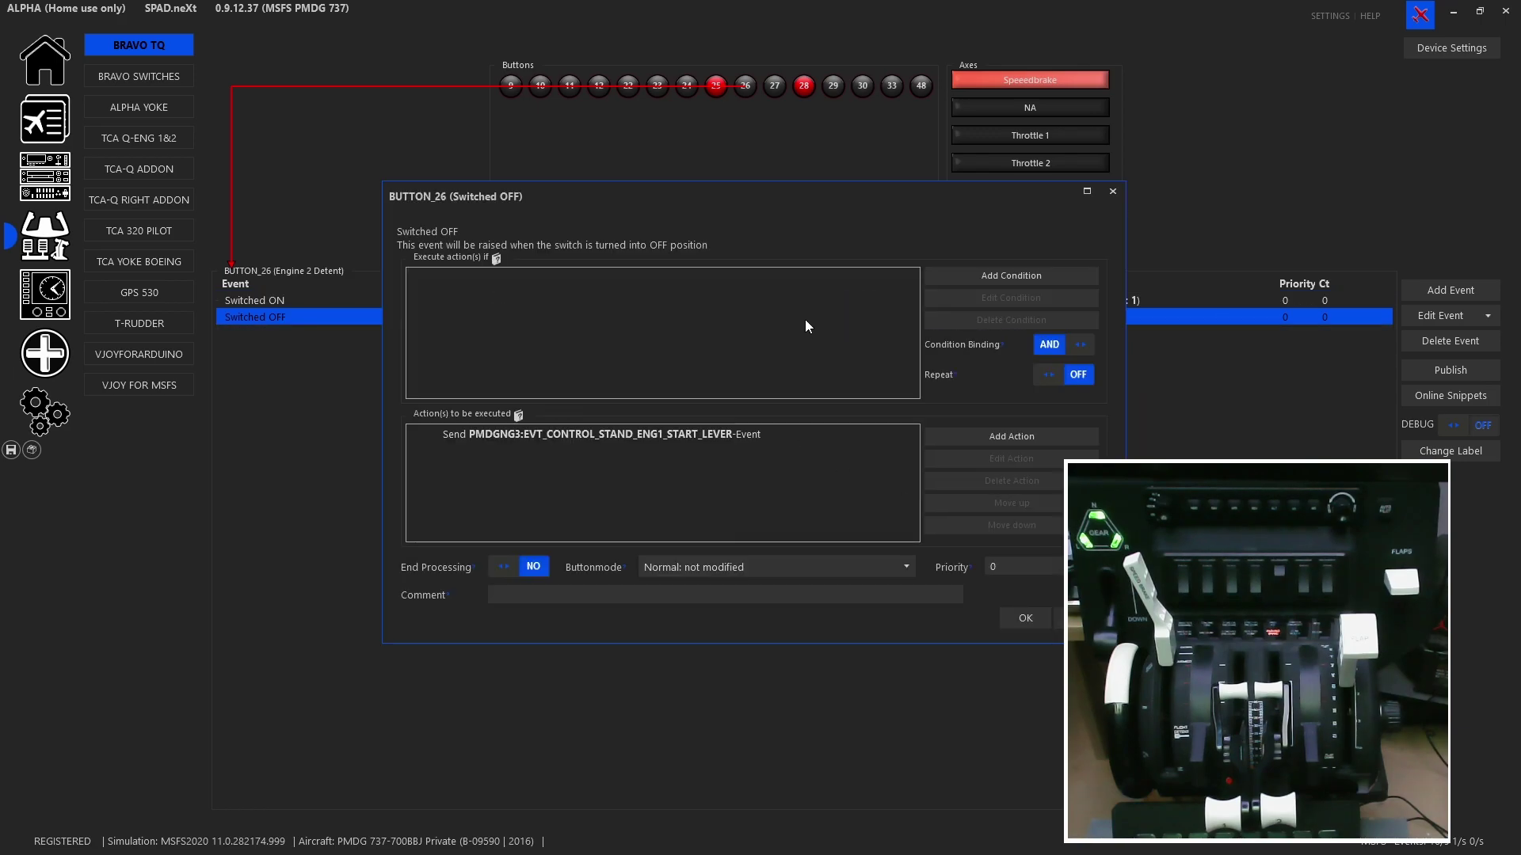
pyautogui.doubleClick(743, 437)
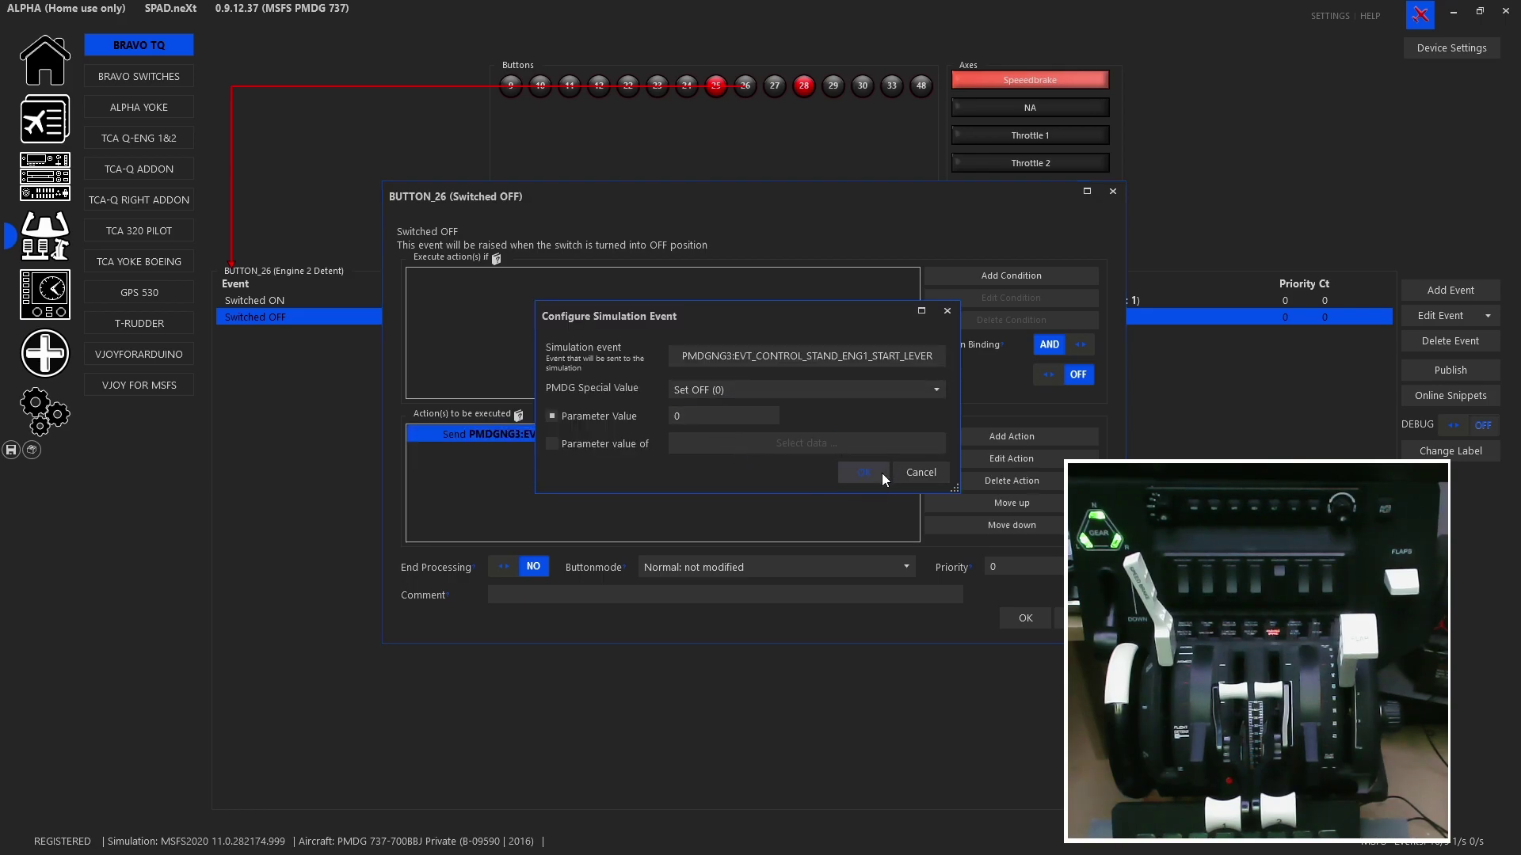
pyautogui.click(863, 473)
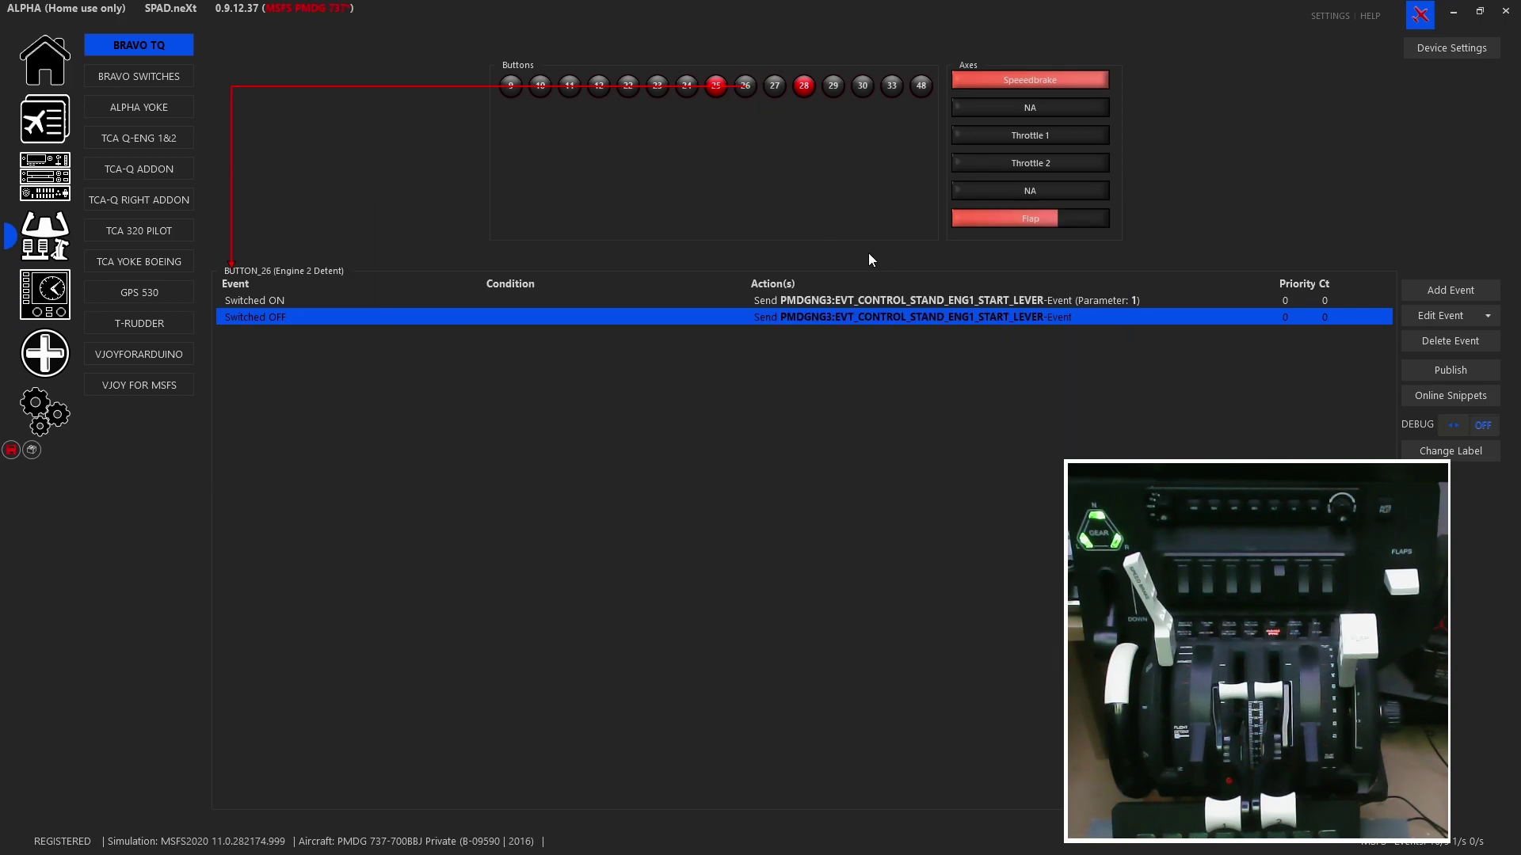
# Step: In the Switched ON event of button 27 (Engine 3 Detent), reselect PMDGNG3:EVT_CONTROL_STAND_ENG2_START_LEVER as the simulation event and save it
pyautogui.click(775, 85)
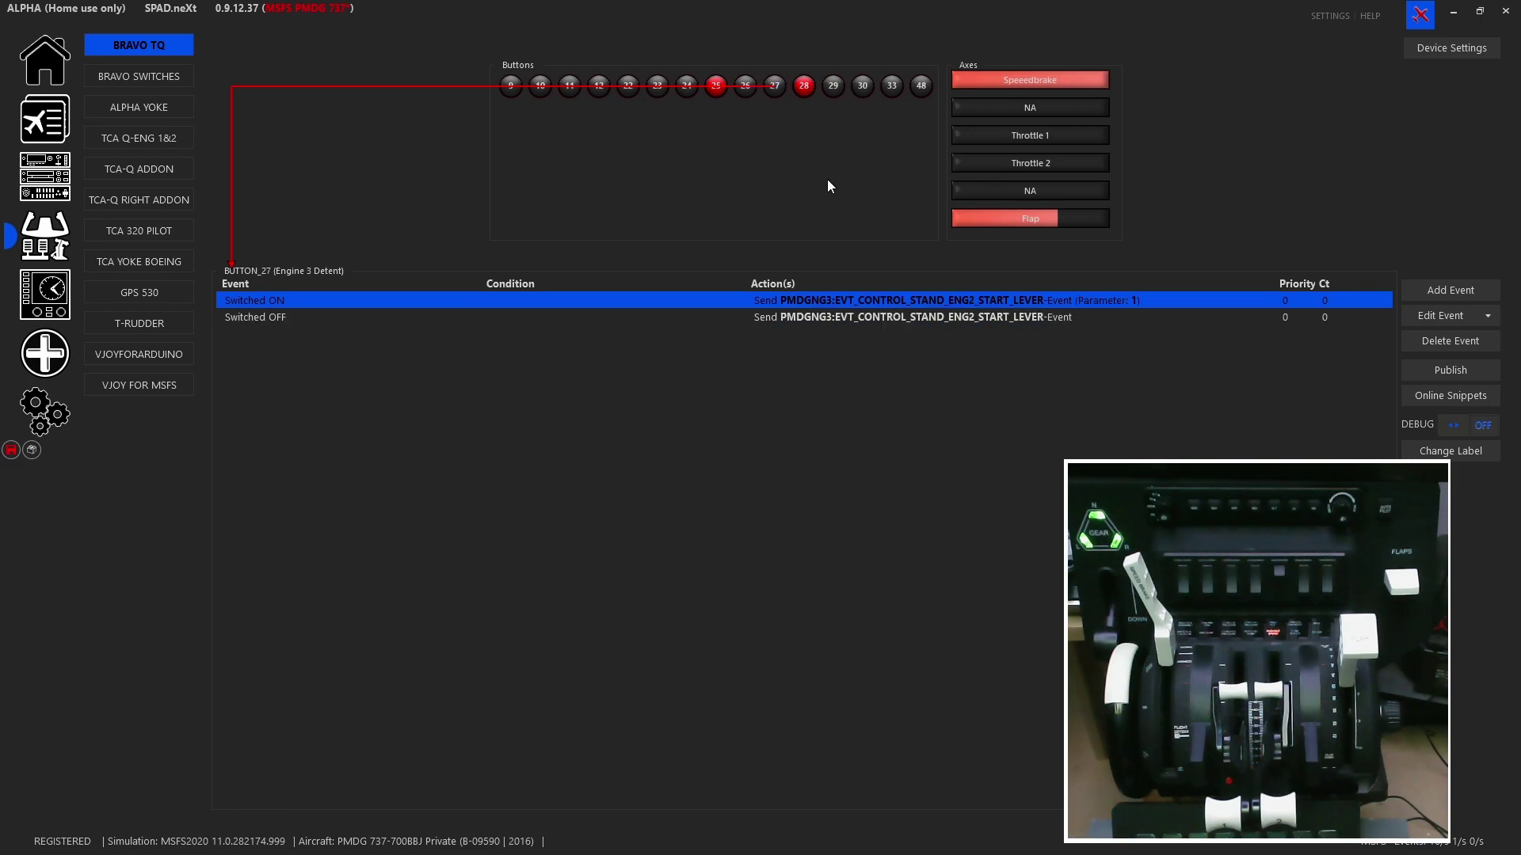
pyautogui.doubleClick(908, 297)
pyautogui.click(744, 437)
pyautogui.doubleClick(745, 437)
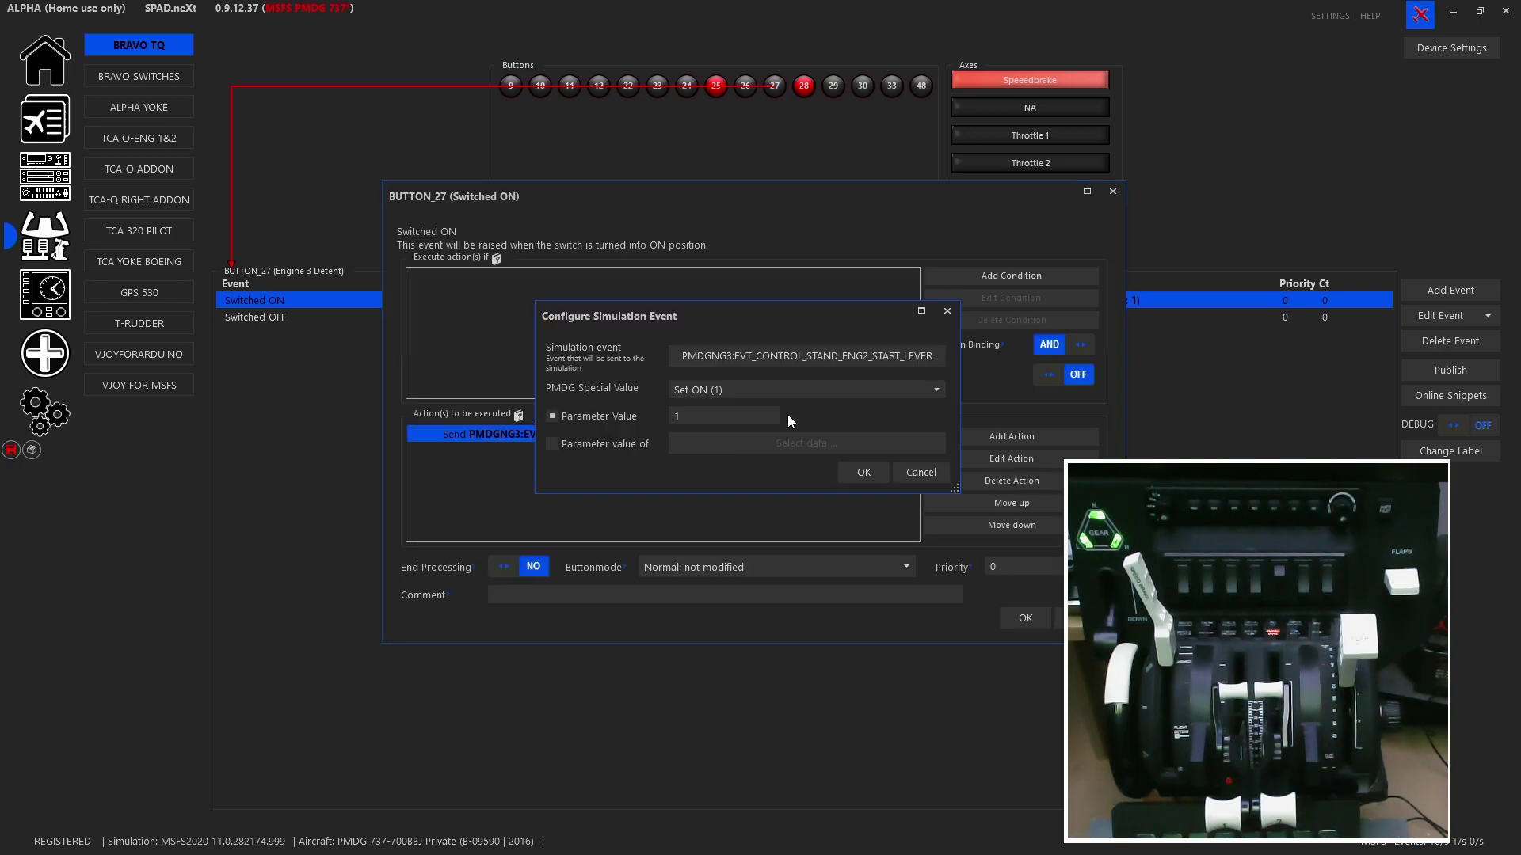
pyautogui.click(796, 359)
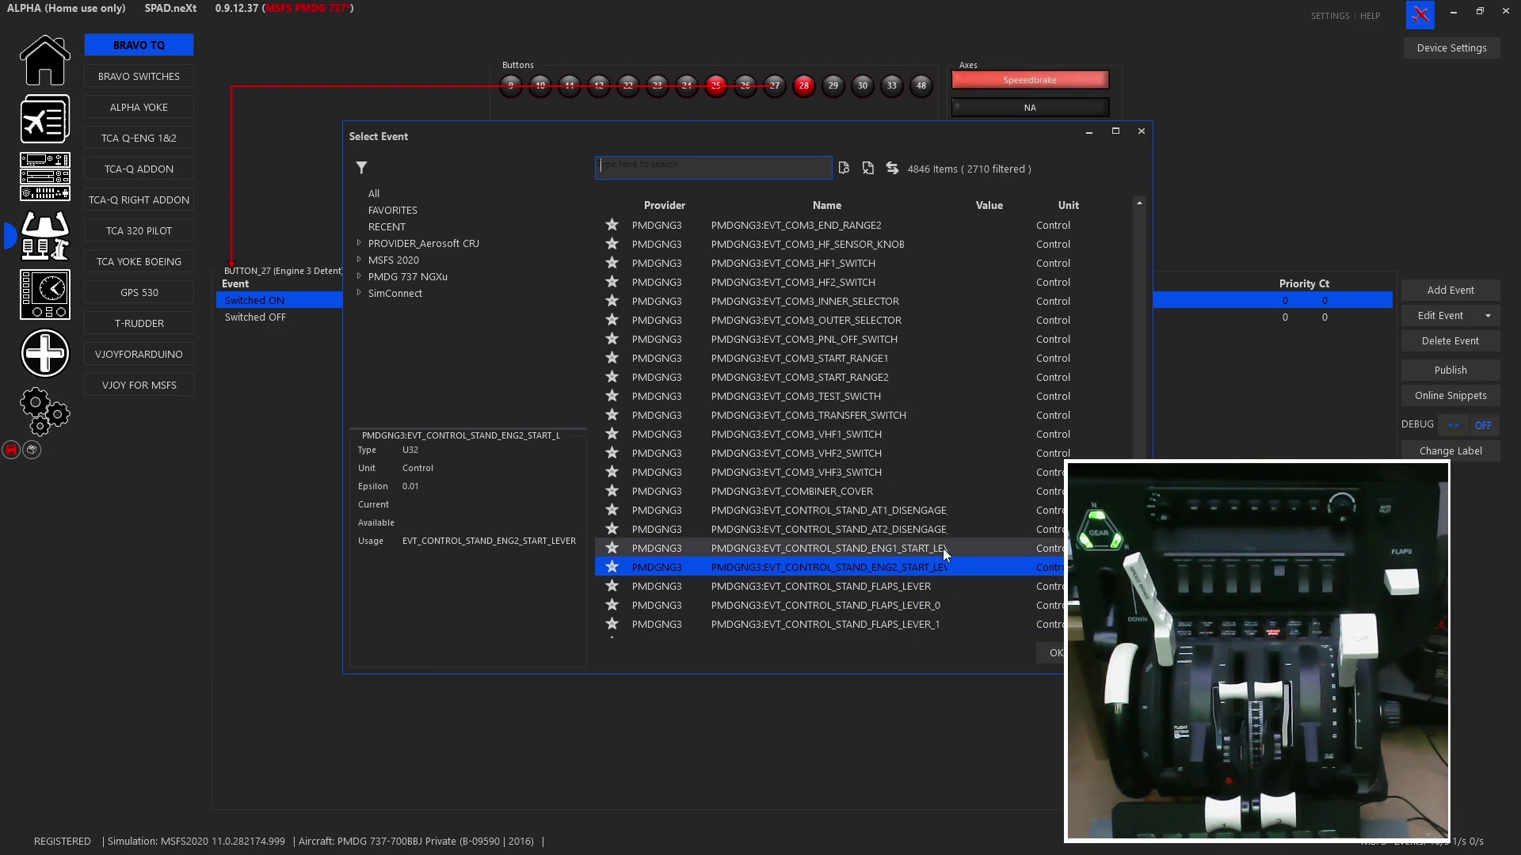
pyautogui.doubleClick(933, 568)
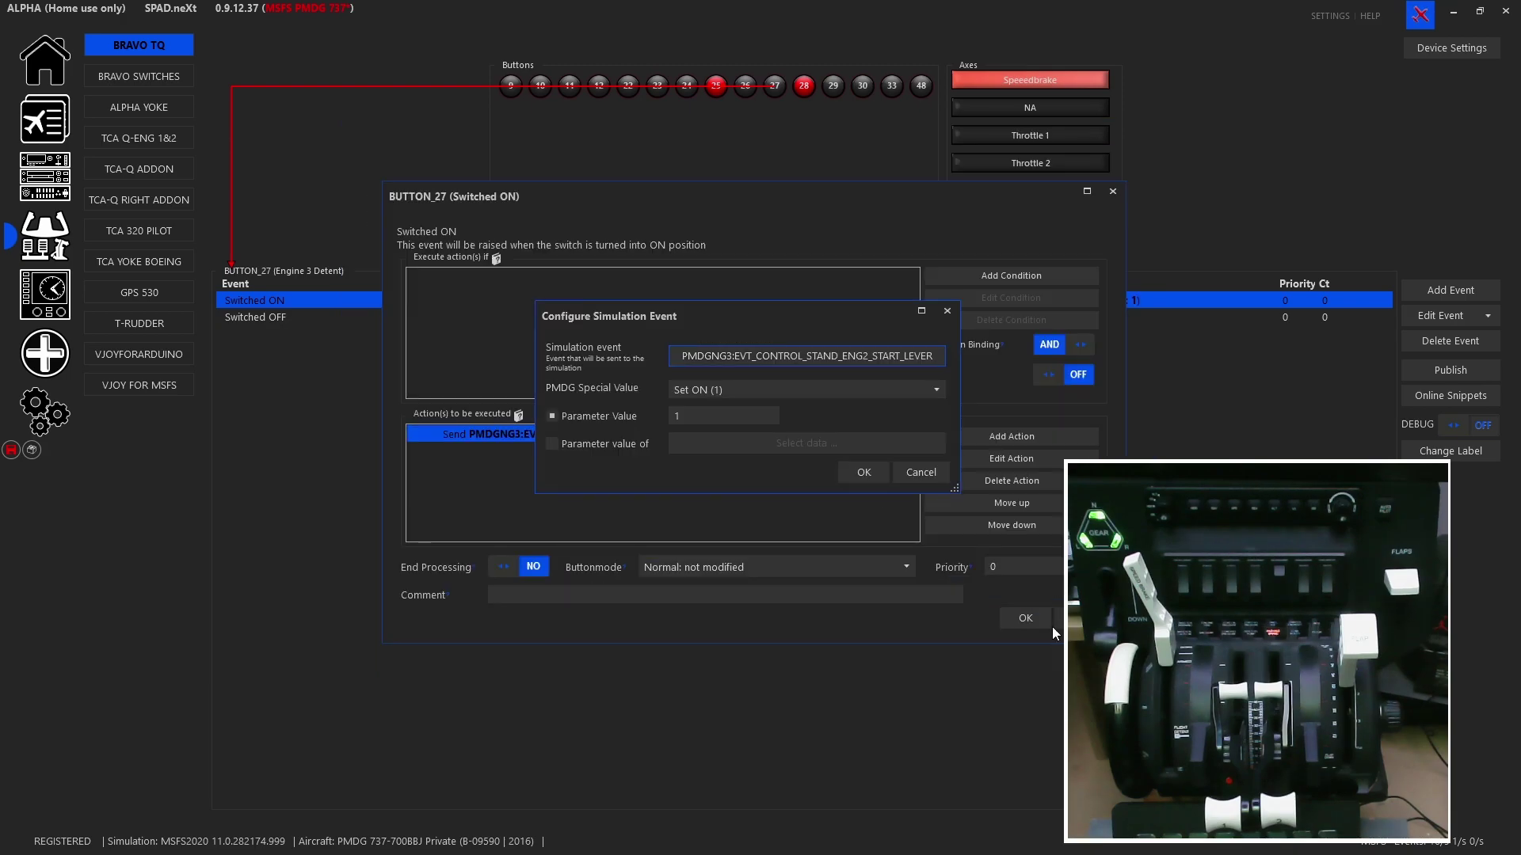
pyautogui.click(864, 472)
pyautogui.click(1026, 617)
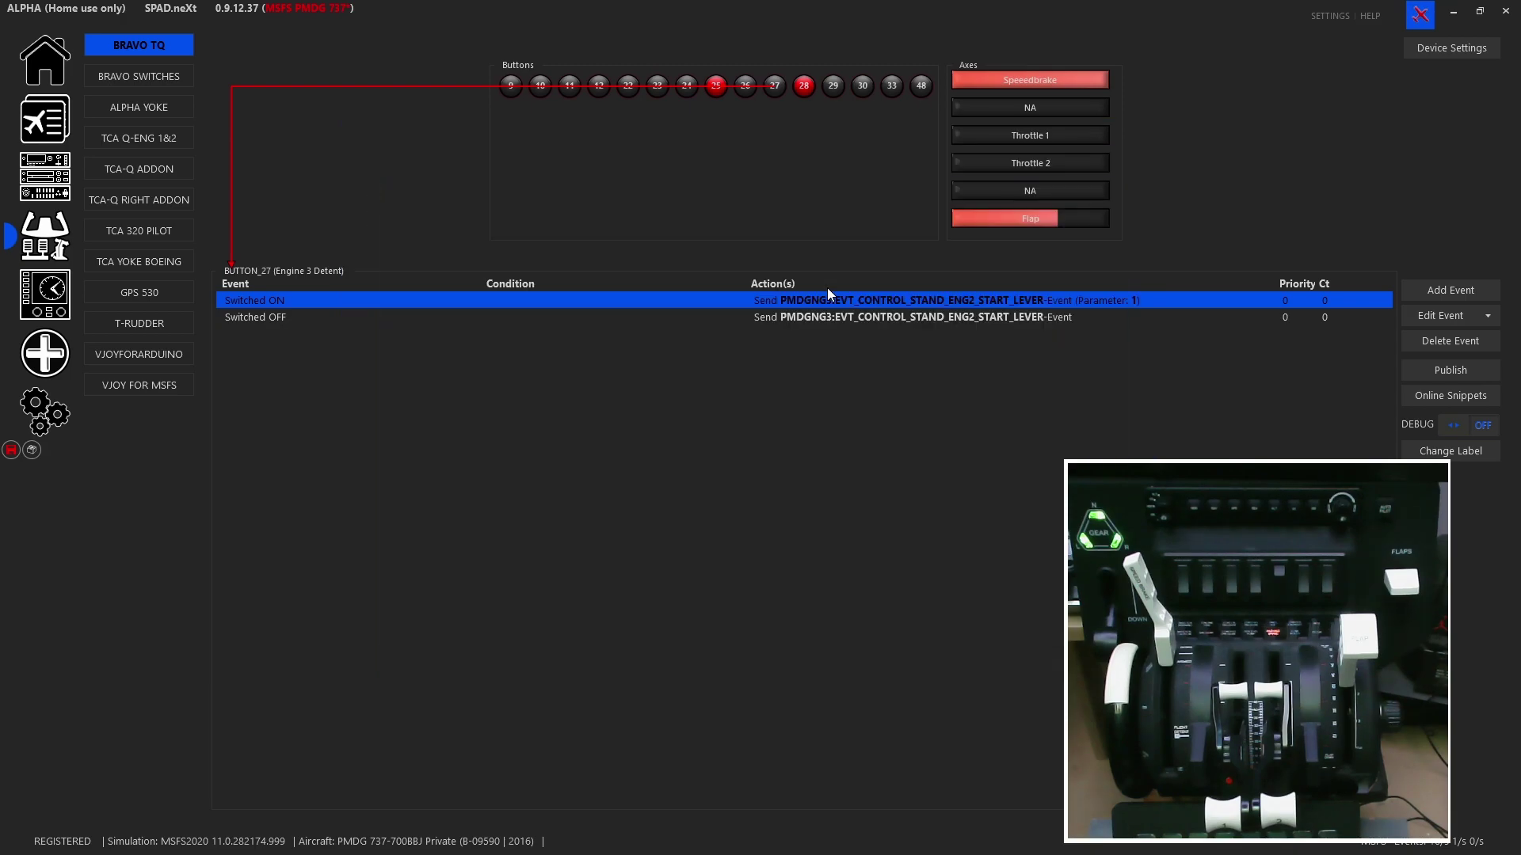
# Step: Check the events programmed for buttons 28 (Engine 4 Detent), 29 (TO/GA Engine 1 Boeing) and 30 (TO/GA Engine 1/2 Airbus)
pyautogui.click(803, 87)
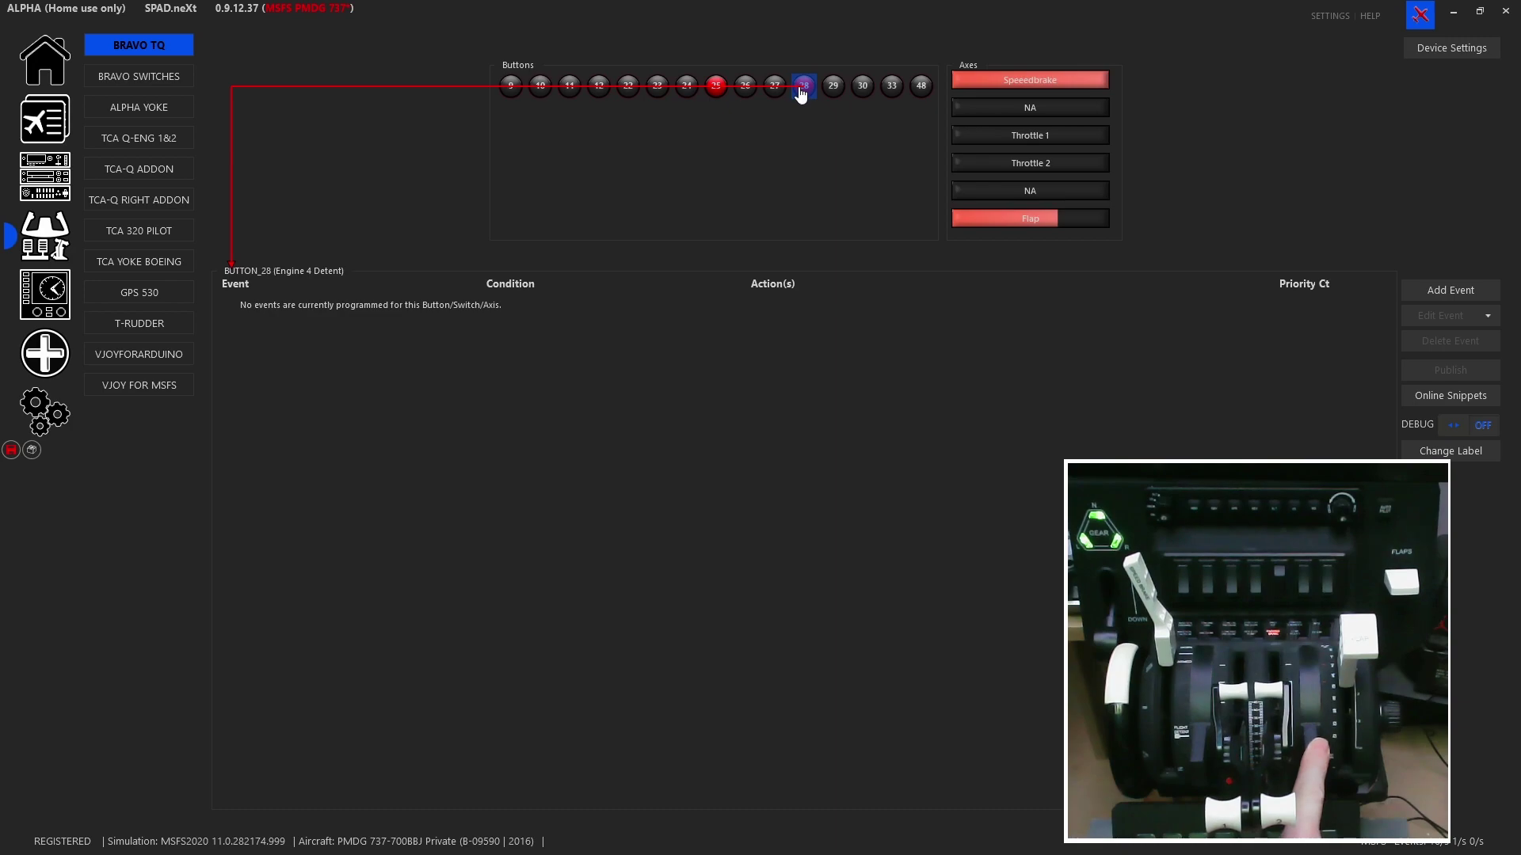
pyautogui.click(835, 90)
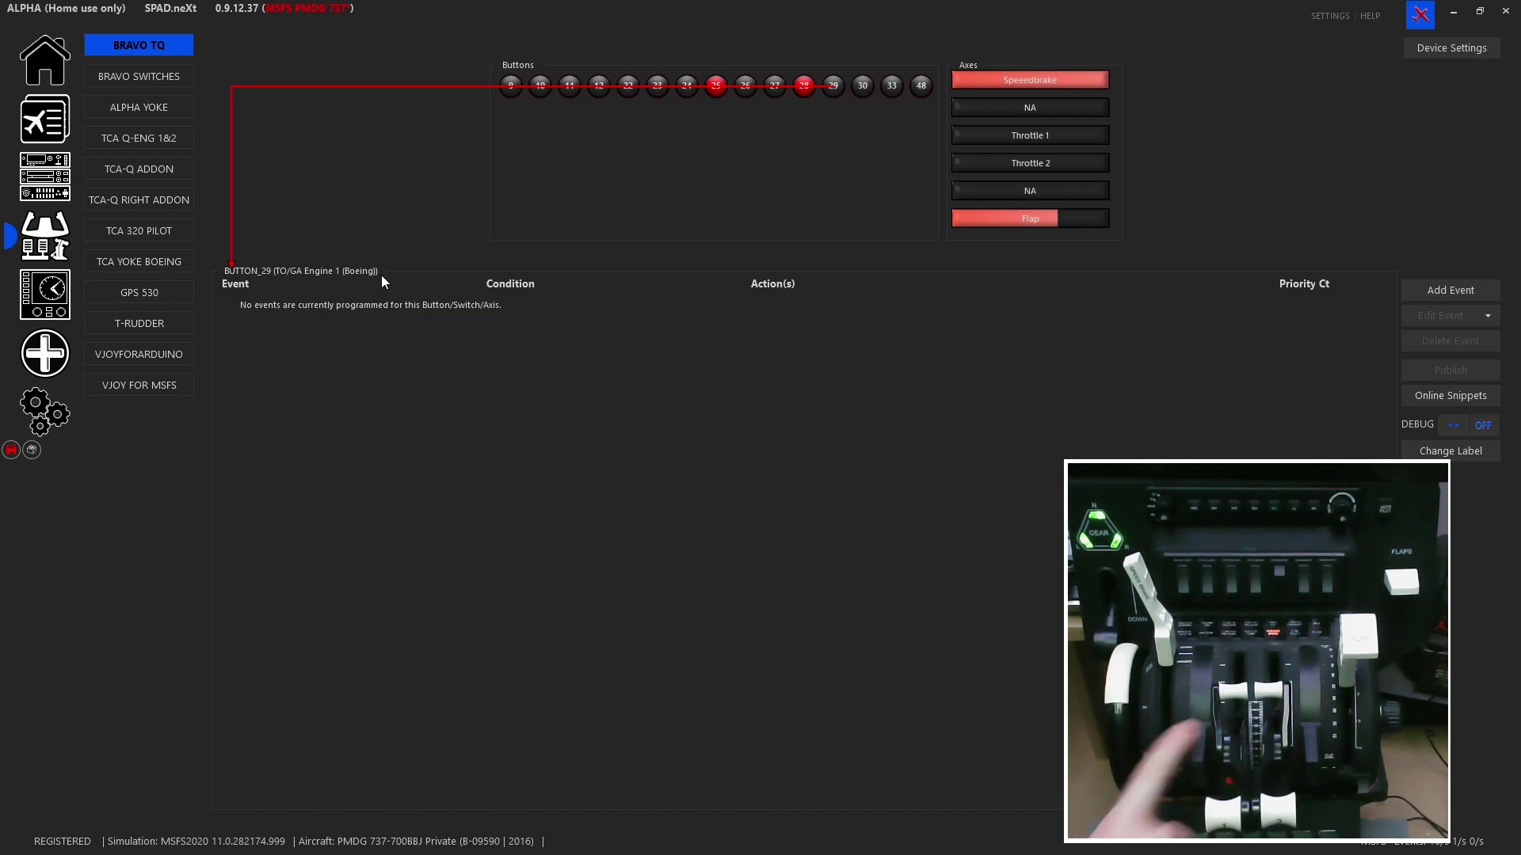
pyautogui.click(862, 89)
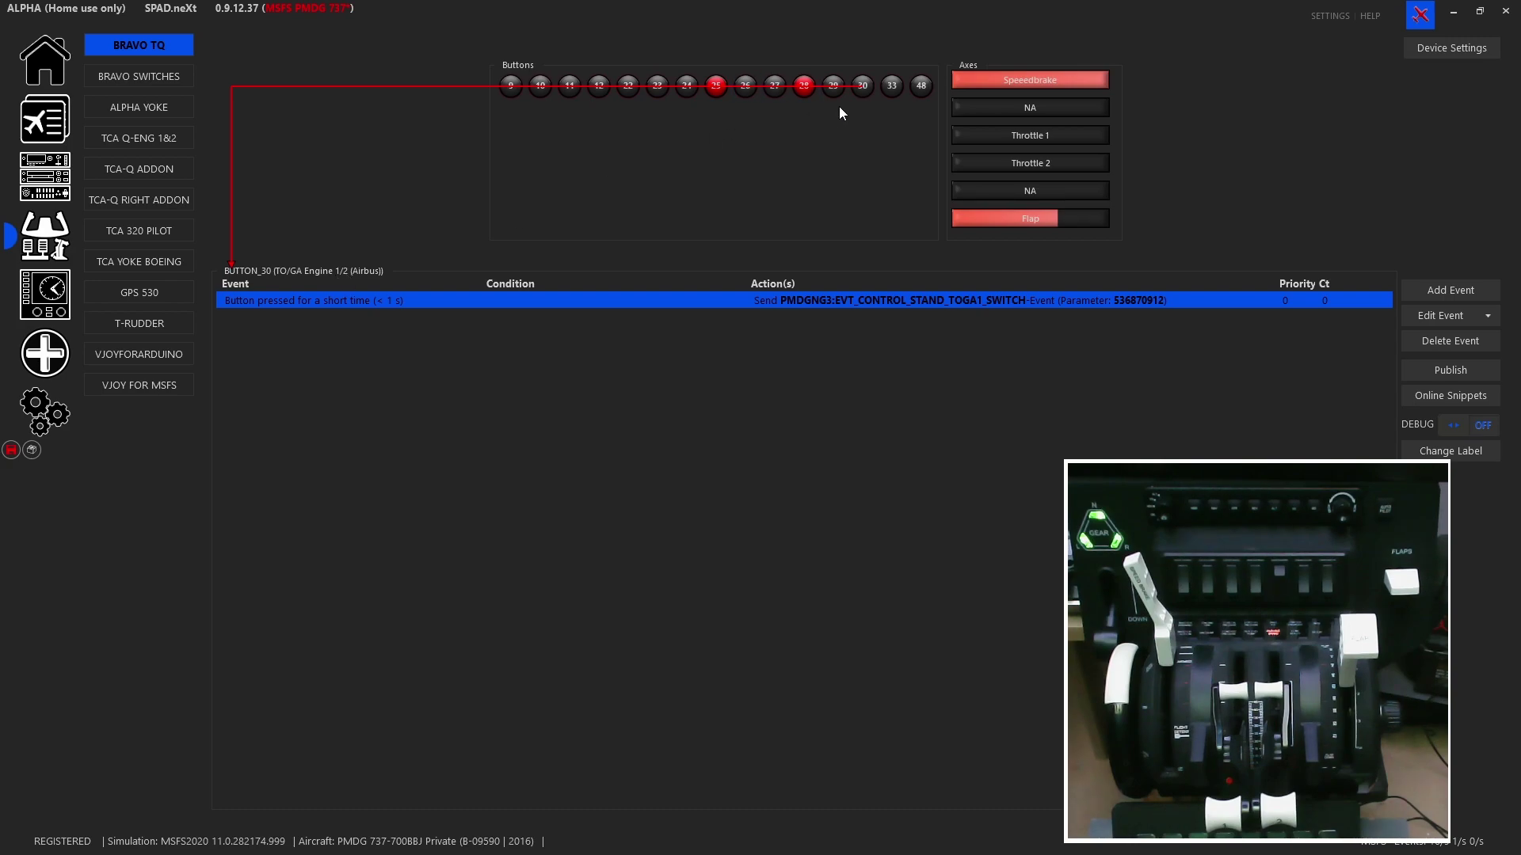
# Step: Open the short-press action of button 30 and confirm PMDGNG3:EVT_CONTROL_STAND_TOGA1_SWITCH as its simulation event
pyautogui.doubleClick(1010, 301)
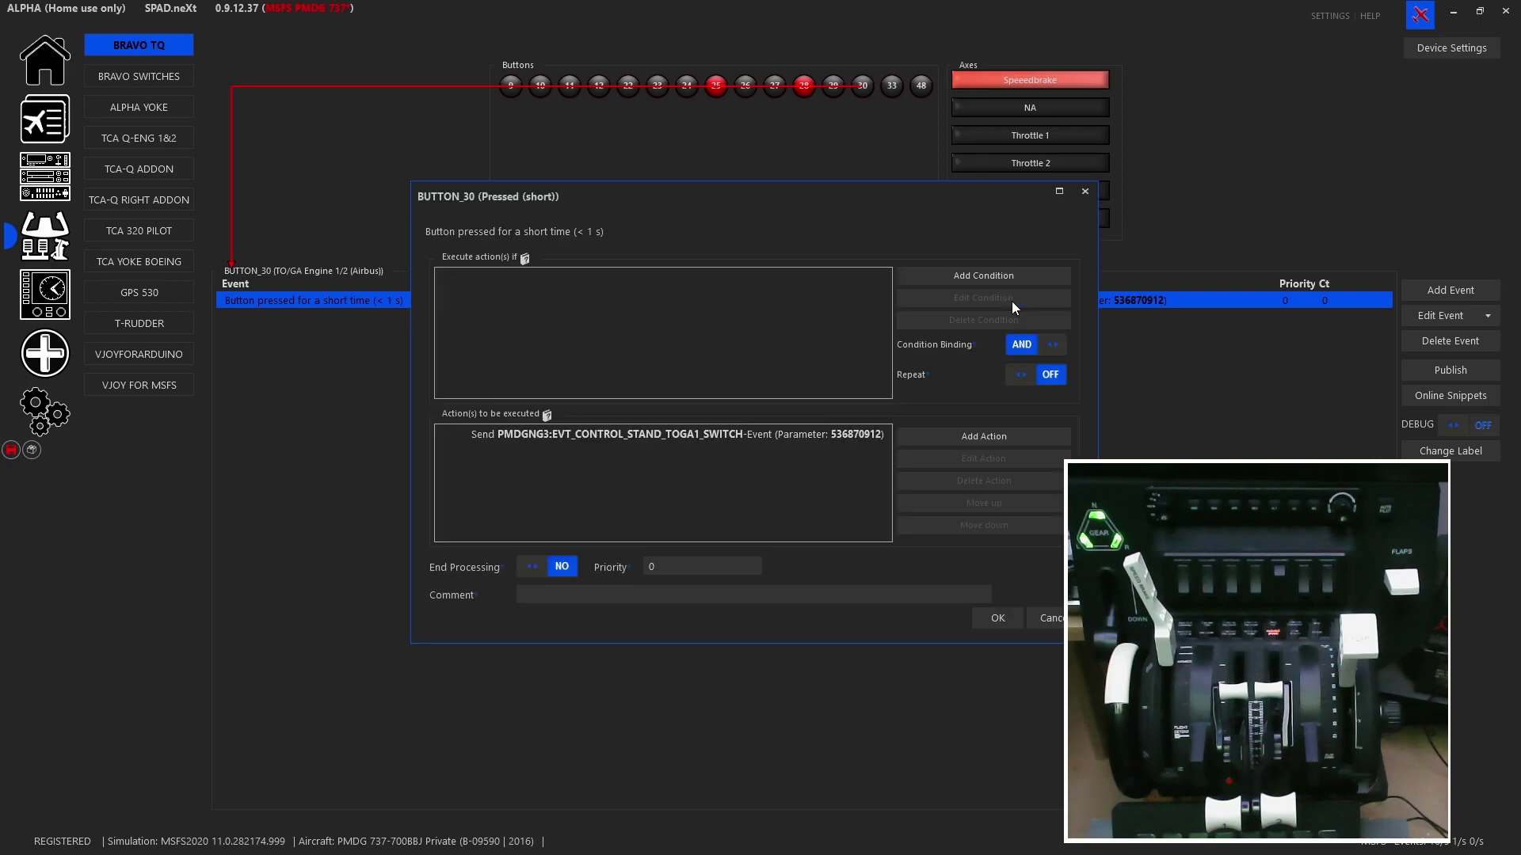
pyautogui.doubleClick(833, 434)
pyautogui.click(823, 356)
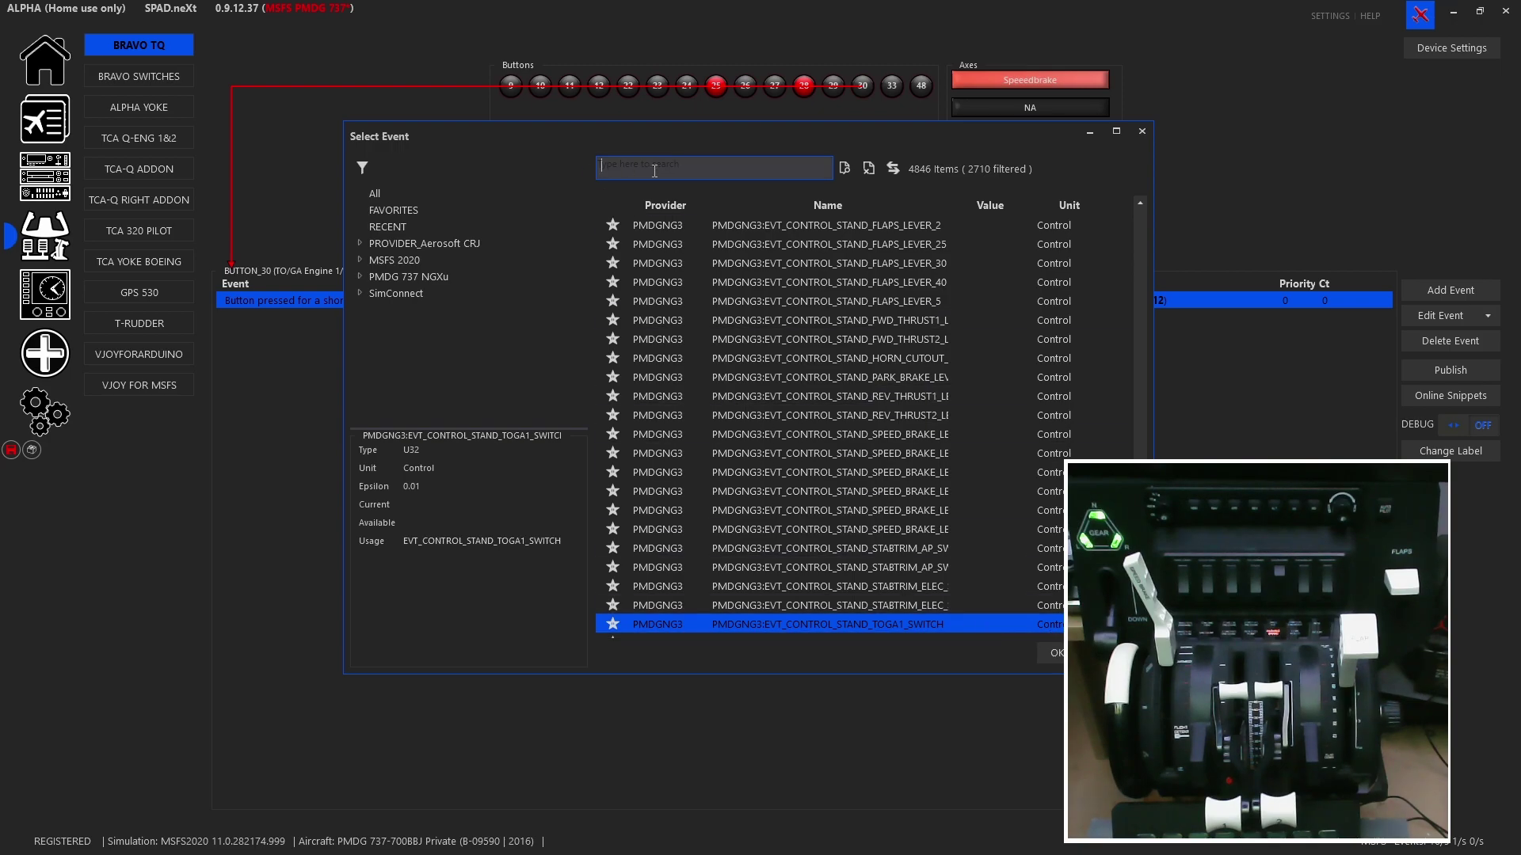
pyautogui.scroll(-1, 847, 557)
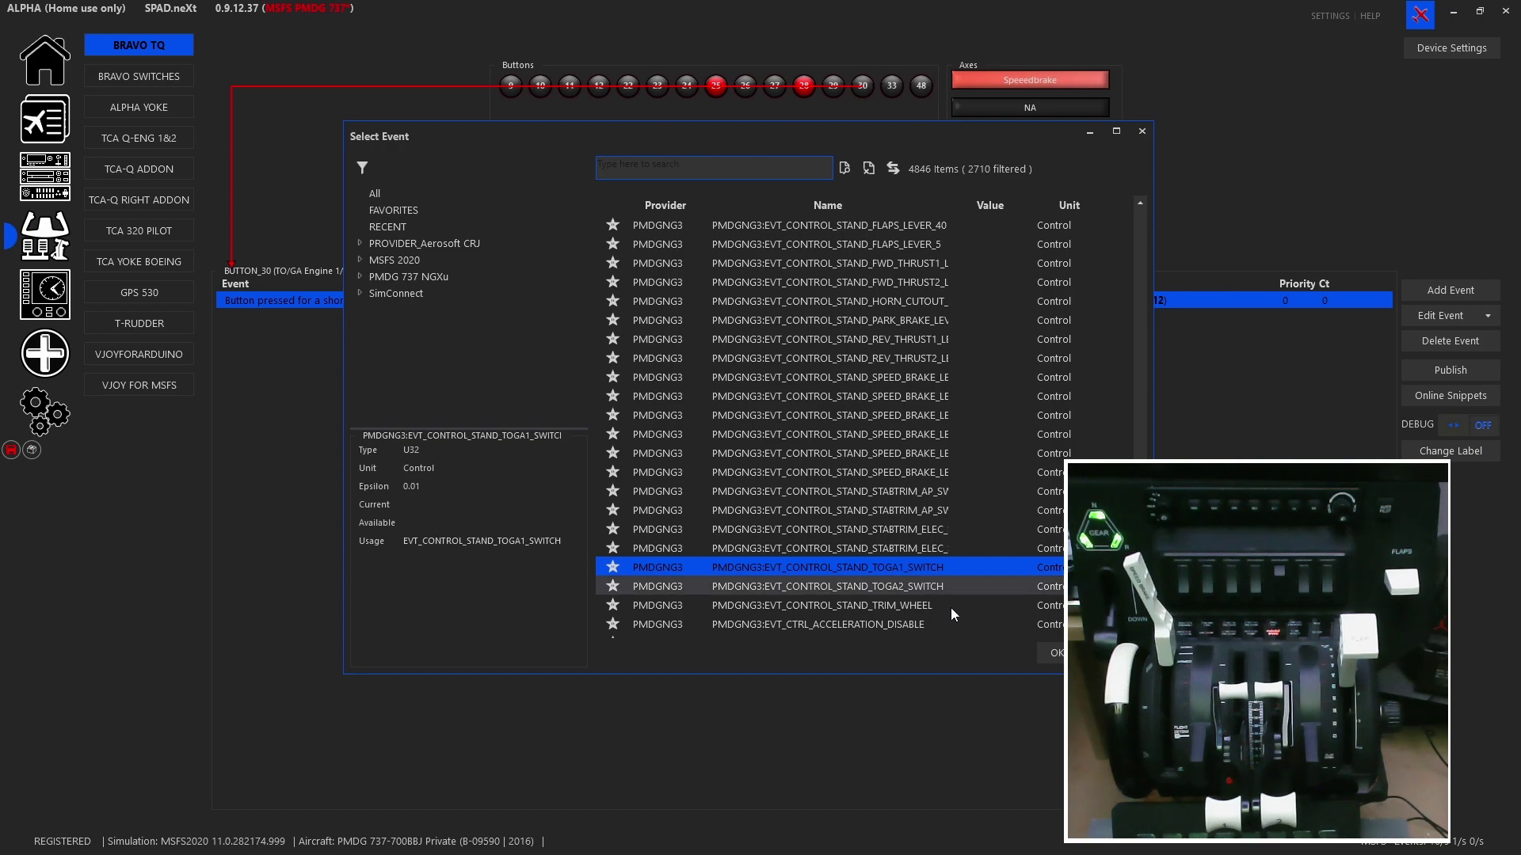
pyautogui.click(1053, 651)
# Step: Set the TOGA1 switch action's PMDG special value to Singleclick: Left Mouse Button and save the button 30 event
pyautogui.click(734, 393)
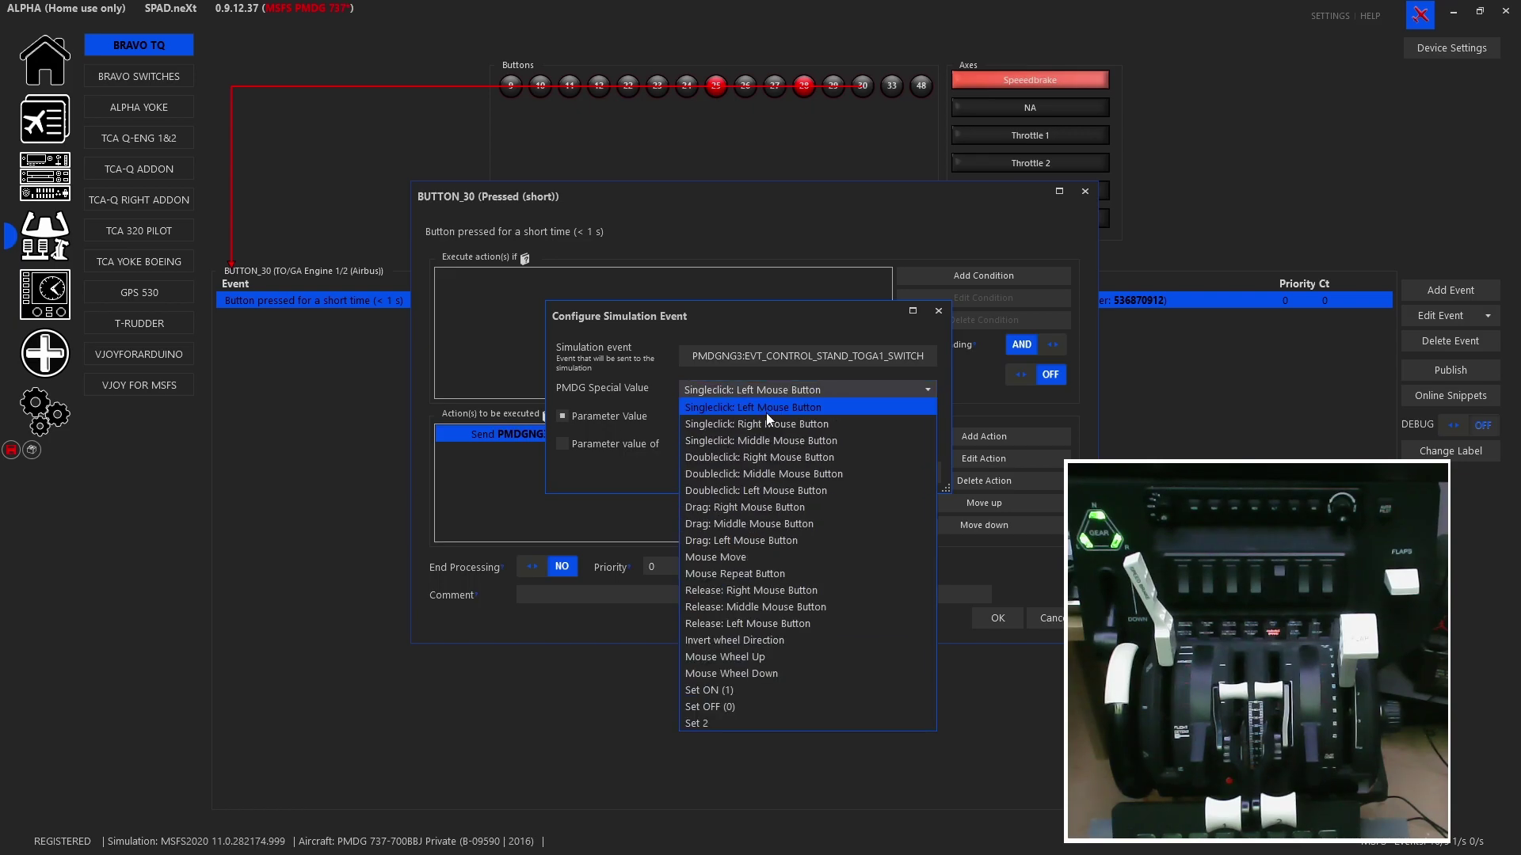
pyautogui.click(767, 412)
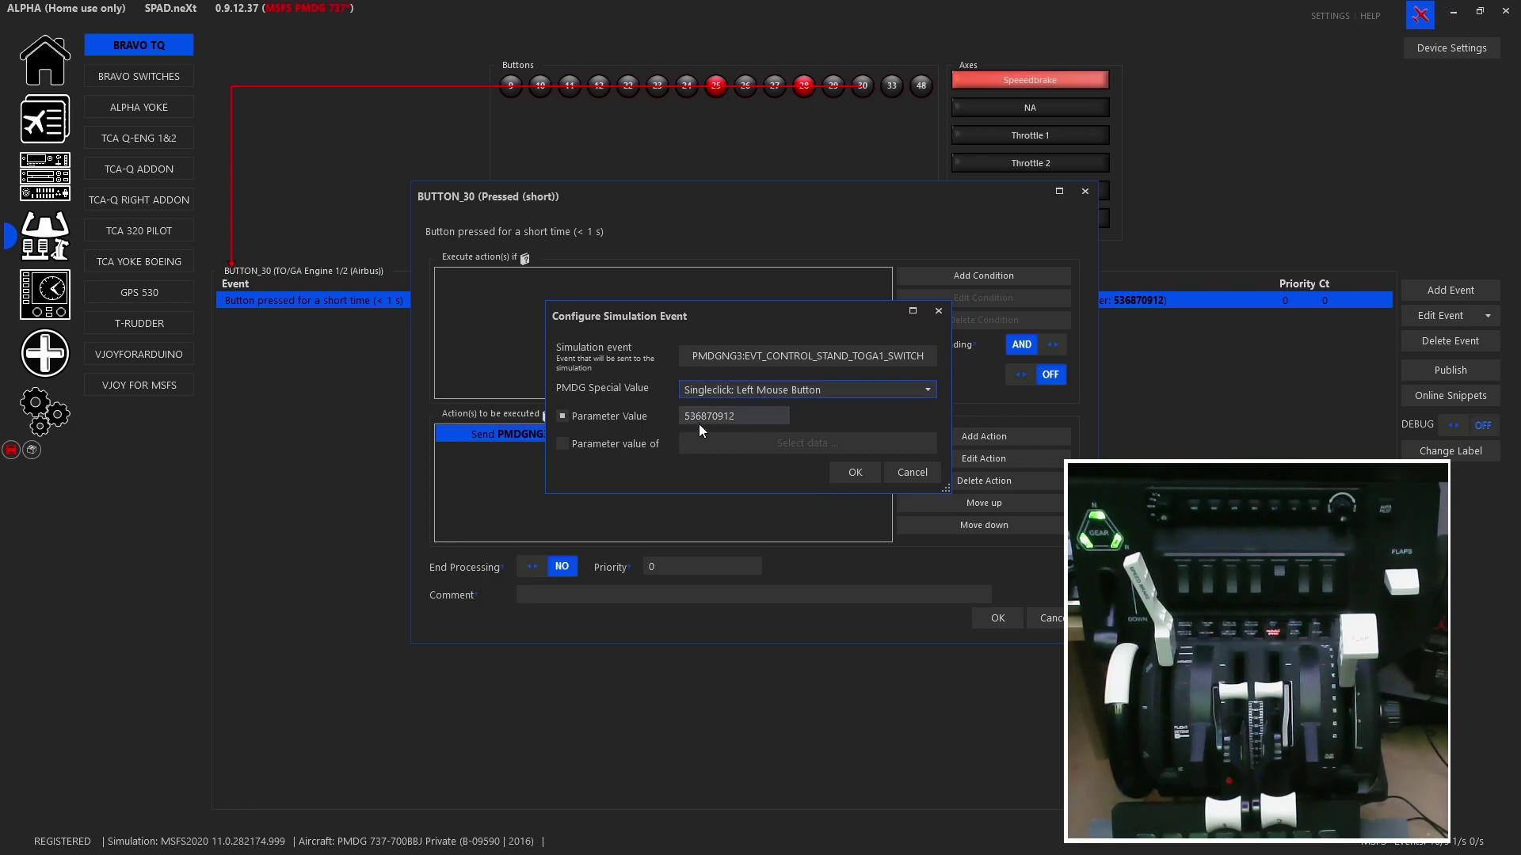
pyautogui.click(853, 469)
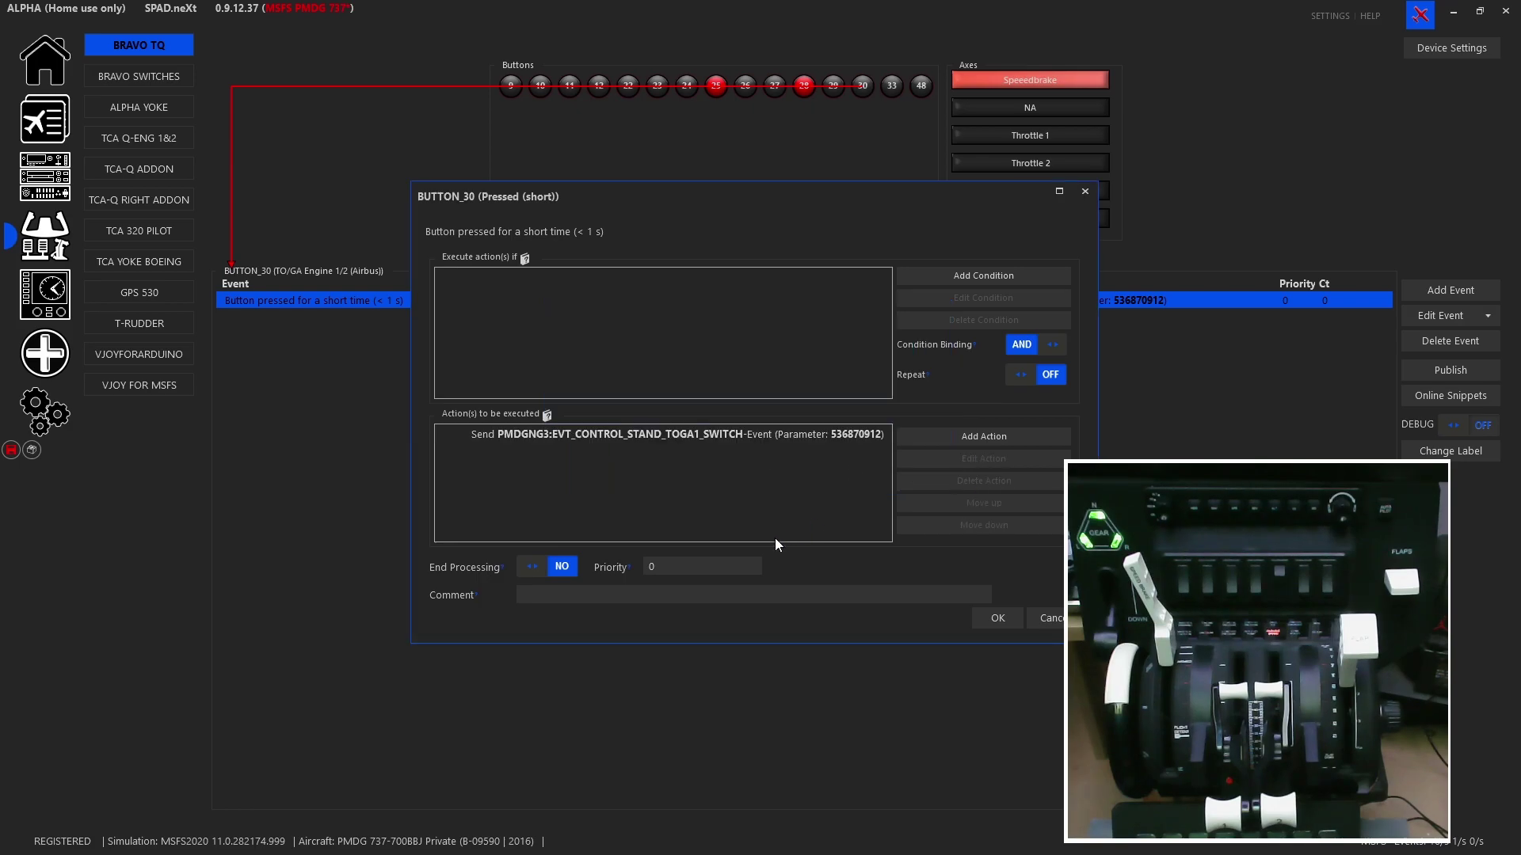
pyautogui.click(992, 617)
# Step: Check the events programmed for button 33 (Flap Down)
pyautogui.click(893, 88)
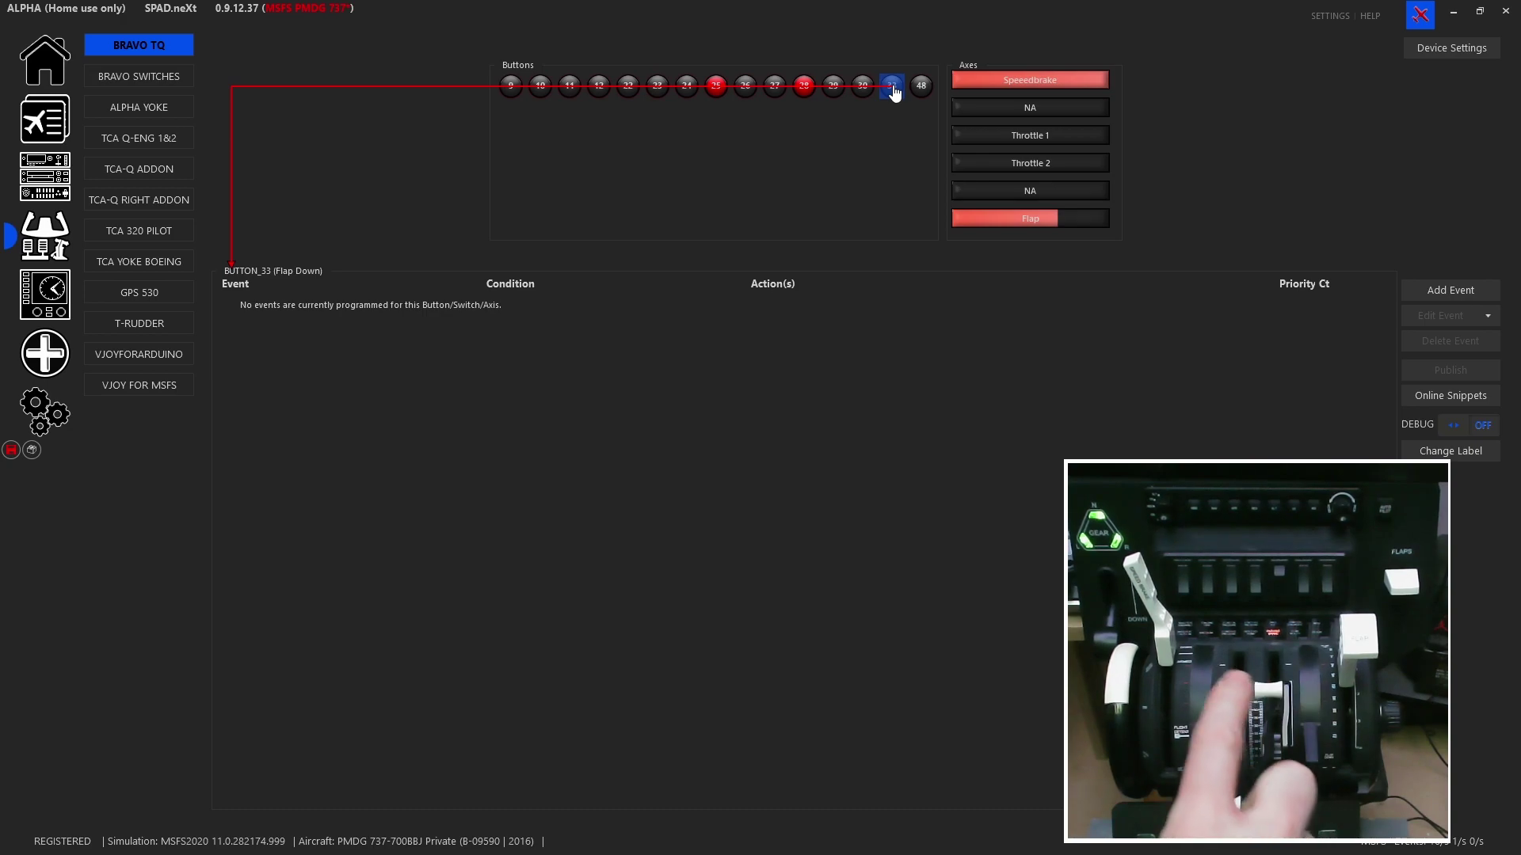
# Step: Check the events programmed for button 48 and review the Spoilers configuration of the Speedbrake axis without changing it
pyautogui.click(920, 87)
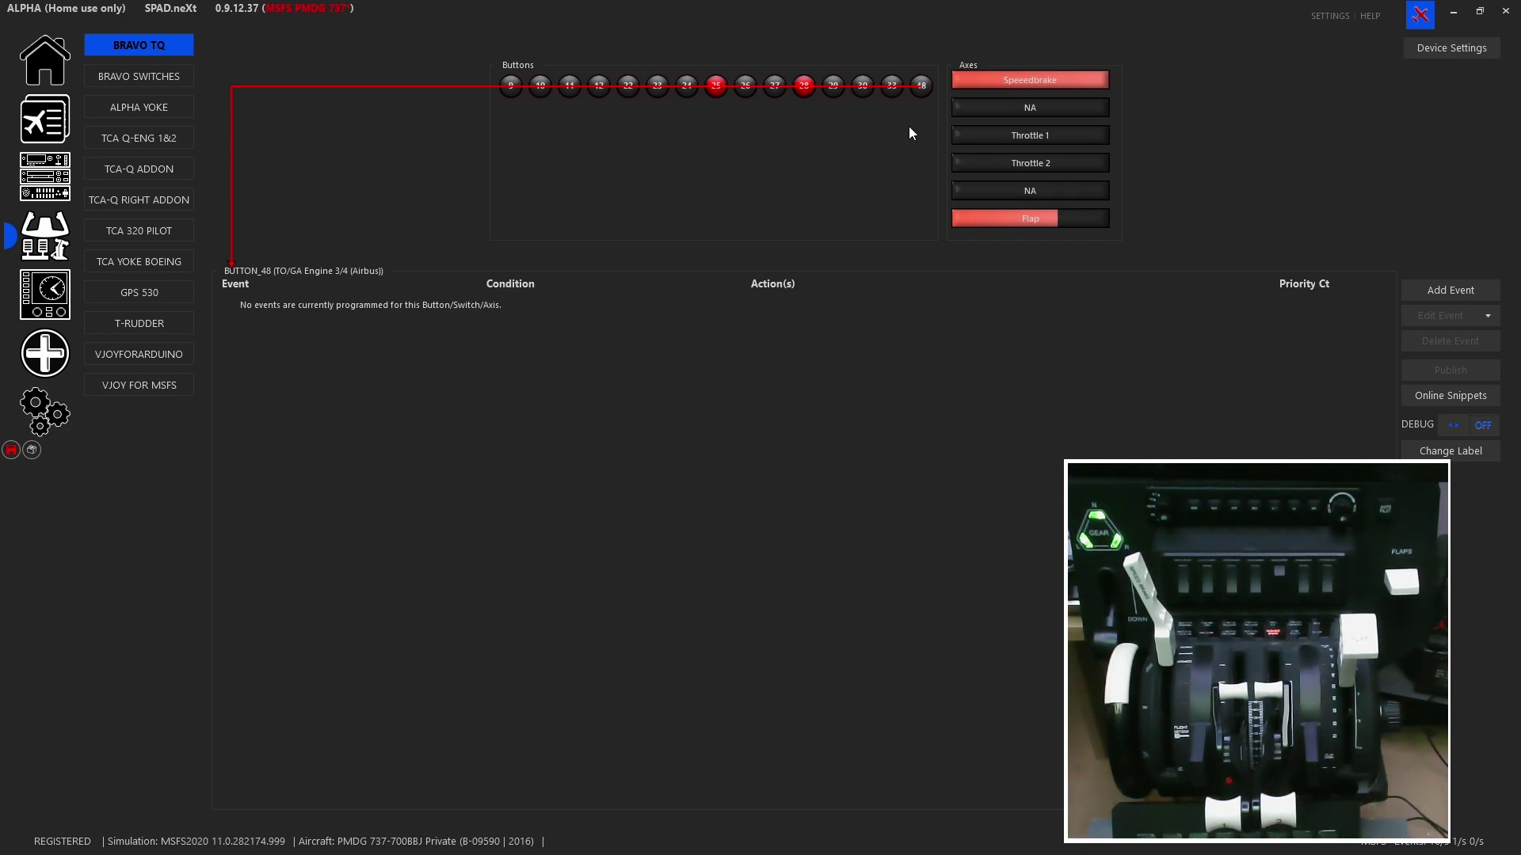
pyautogui.click(831, 300)
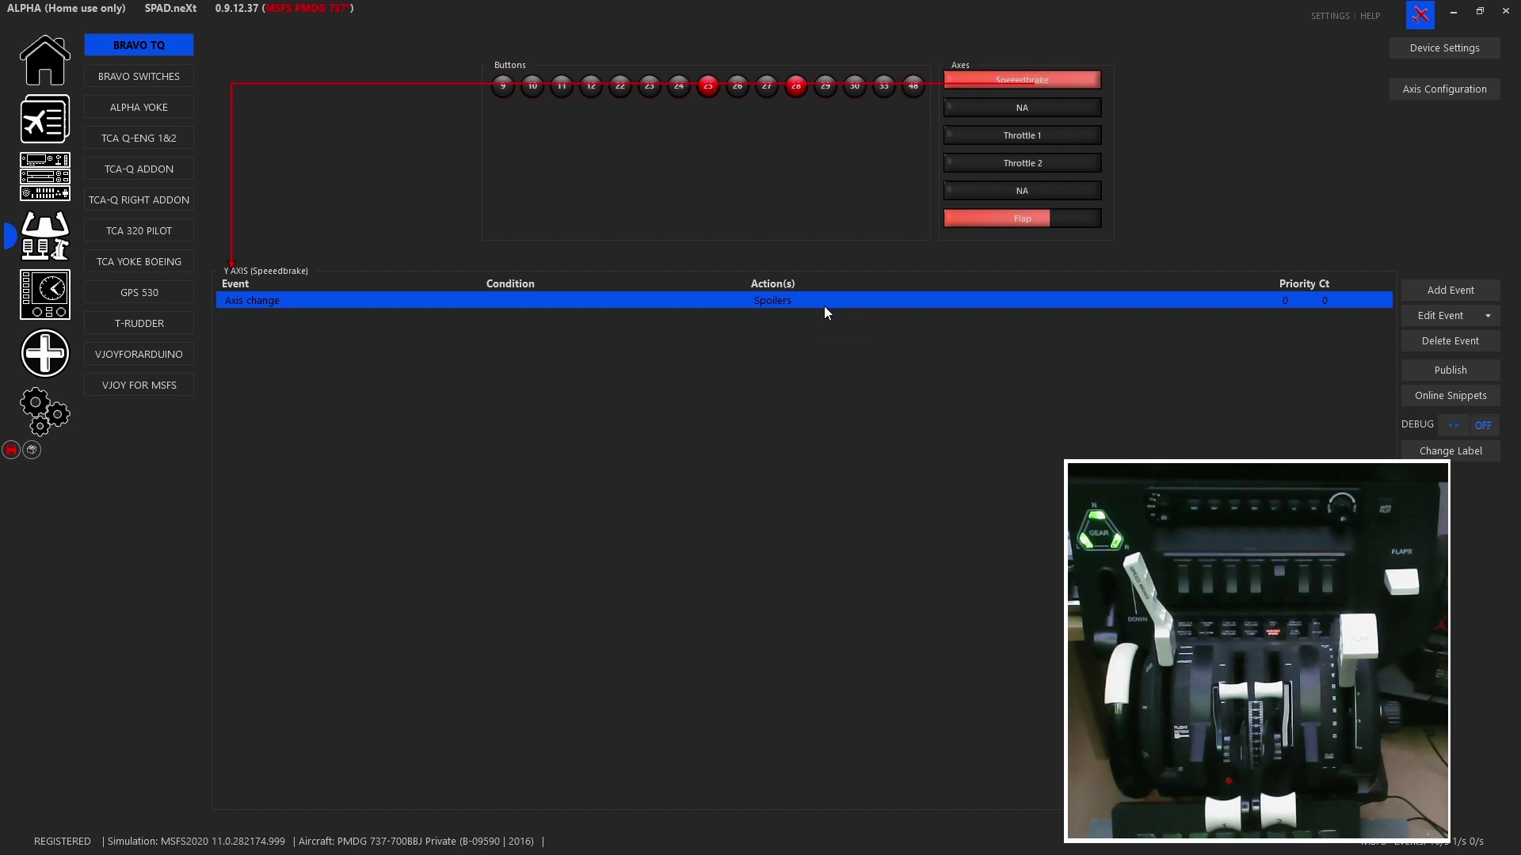
pyautogui.doubleClick(824, 306)
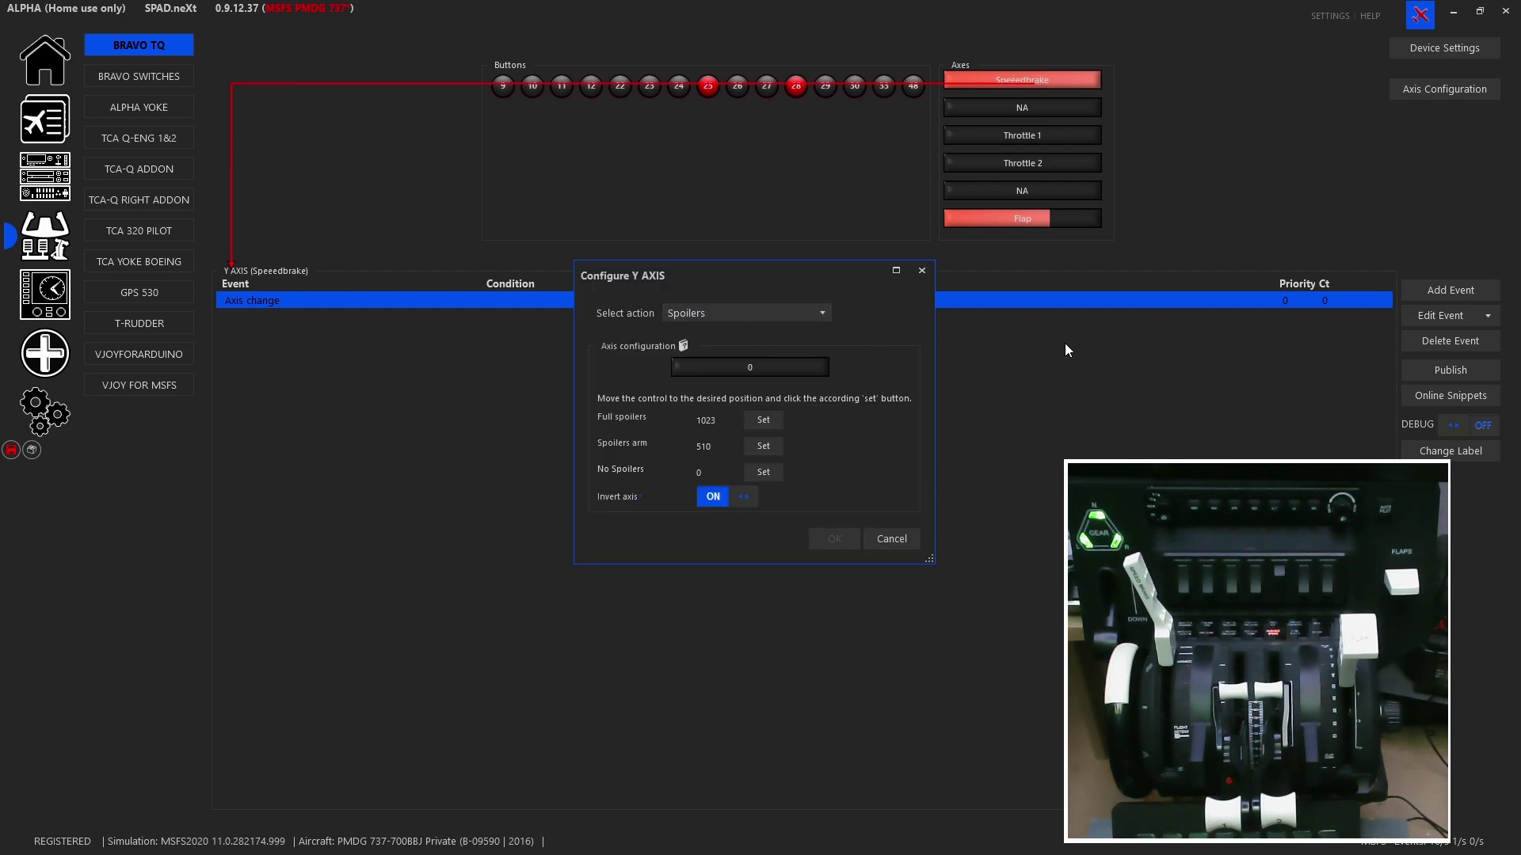
pyautogui.click(885, 541)
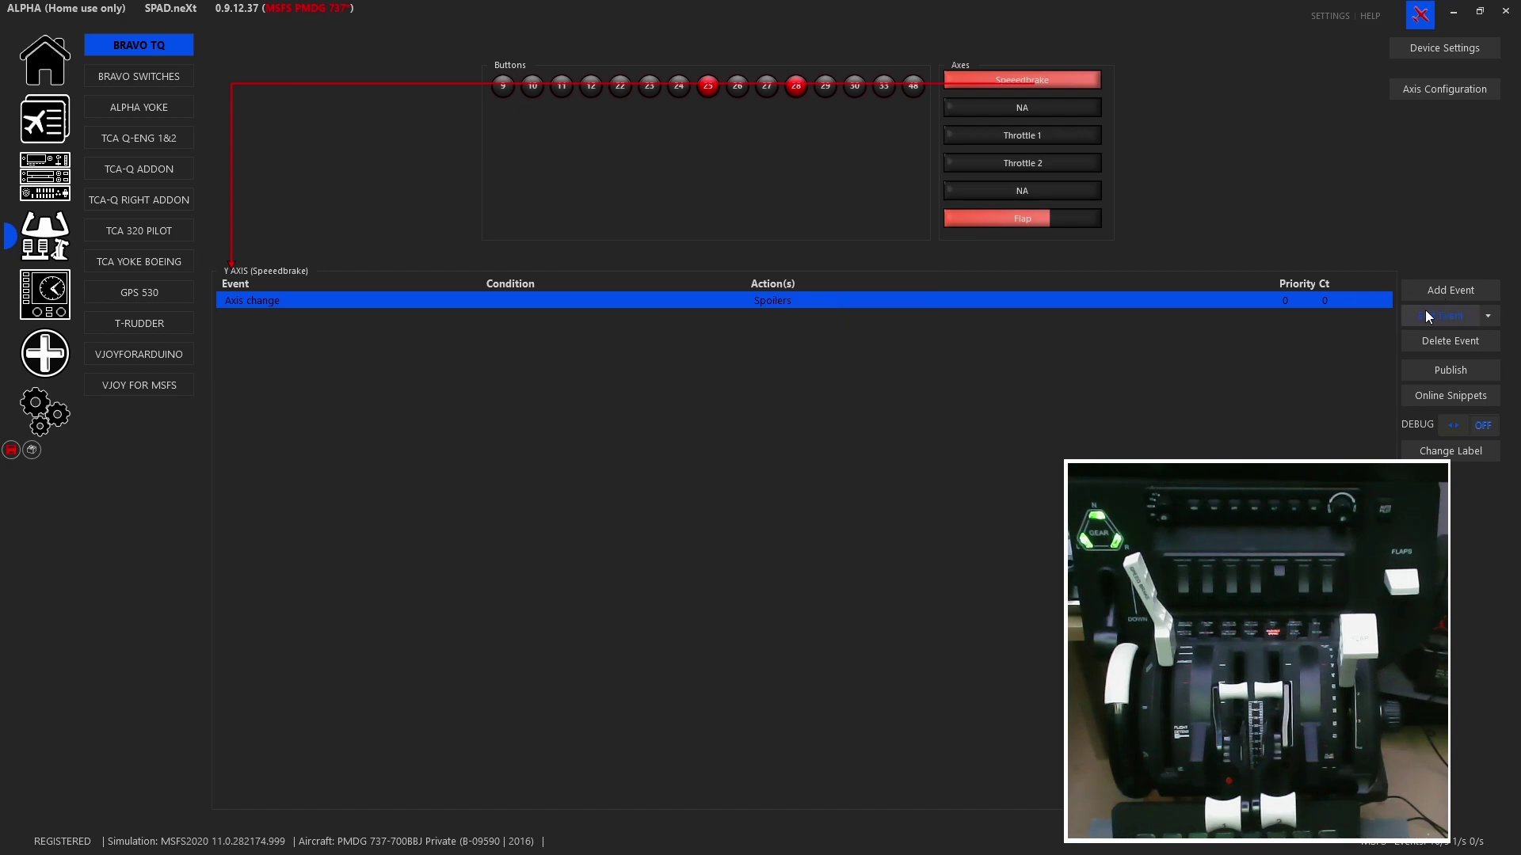
# Step: Preview the Spoilers action in a new standard axis event for the Speedbrake axis and discard the event
pyautogui.click(1463, 285)
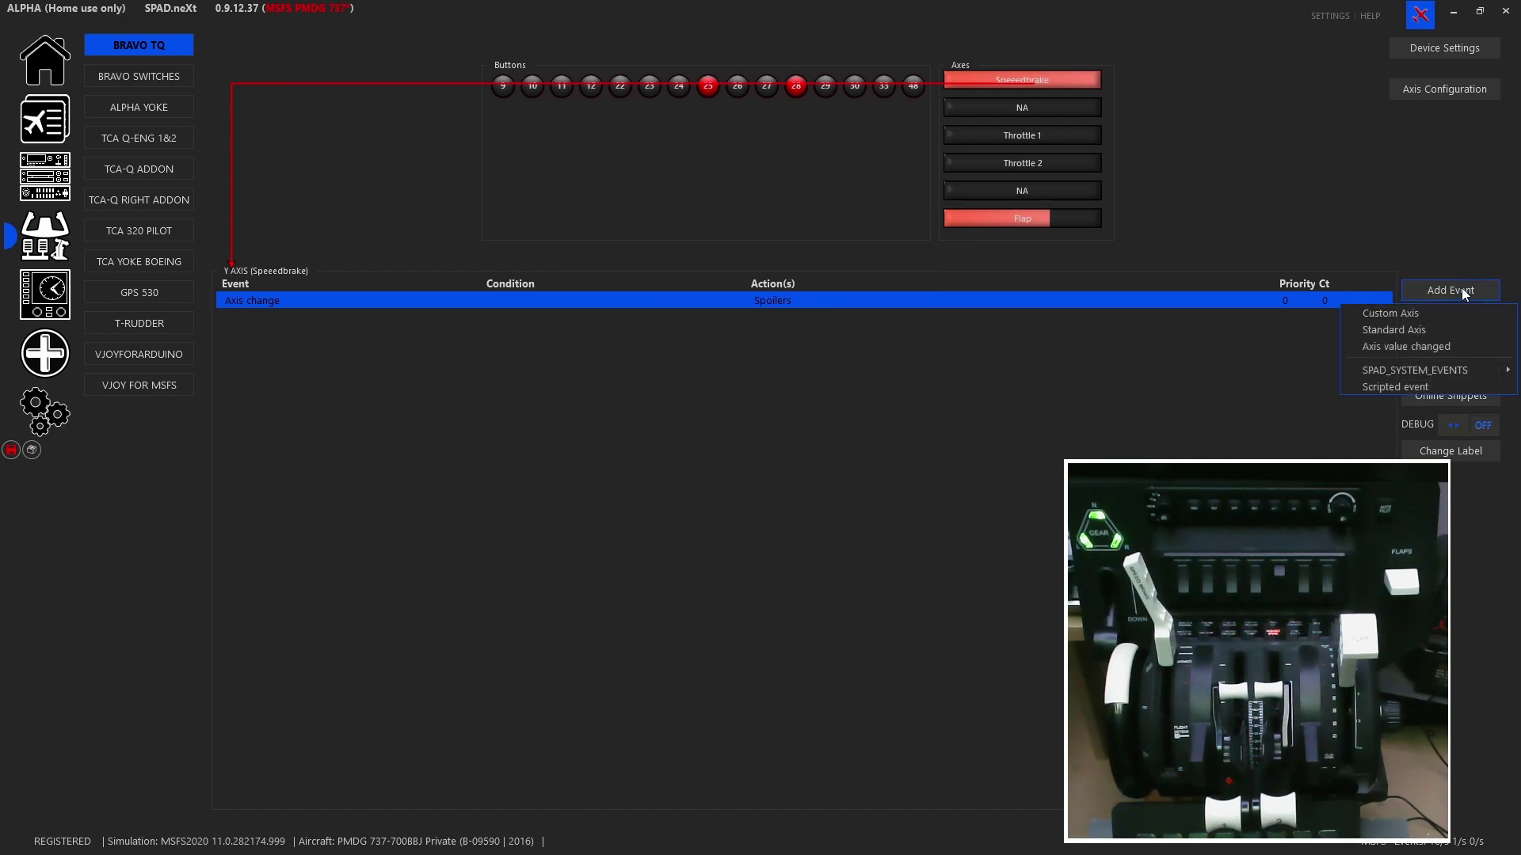
pyautogui.click(1419, 328)
pyautogui.click(779, 411)
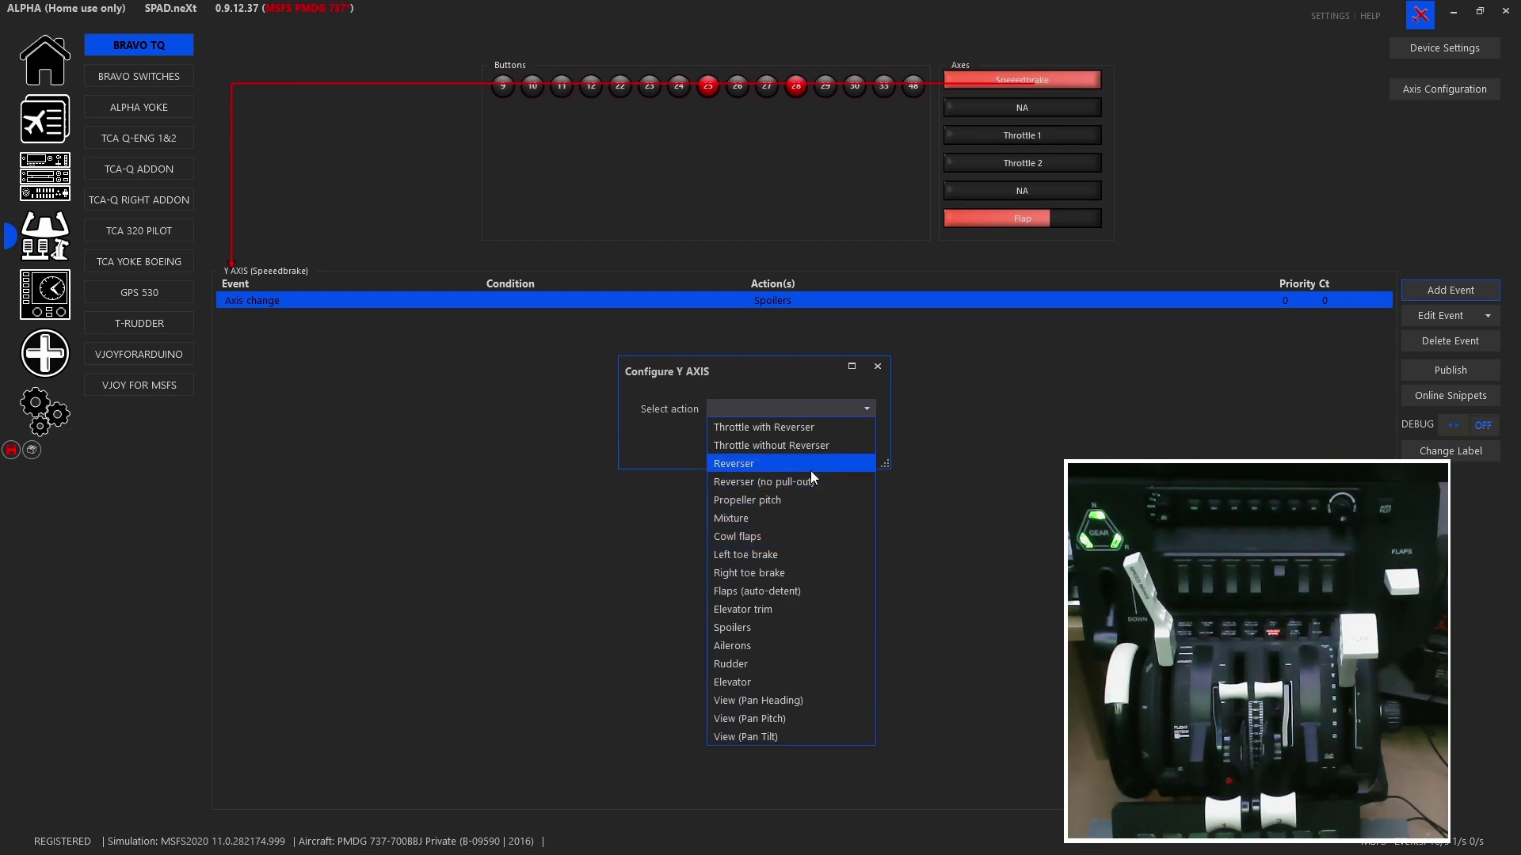
pyautogui.click(772, 632)
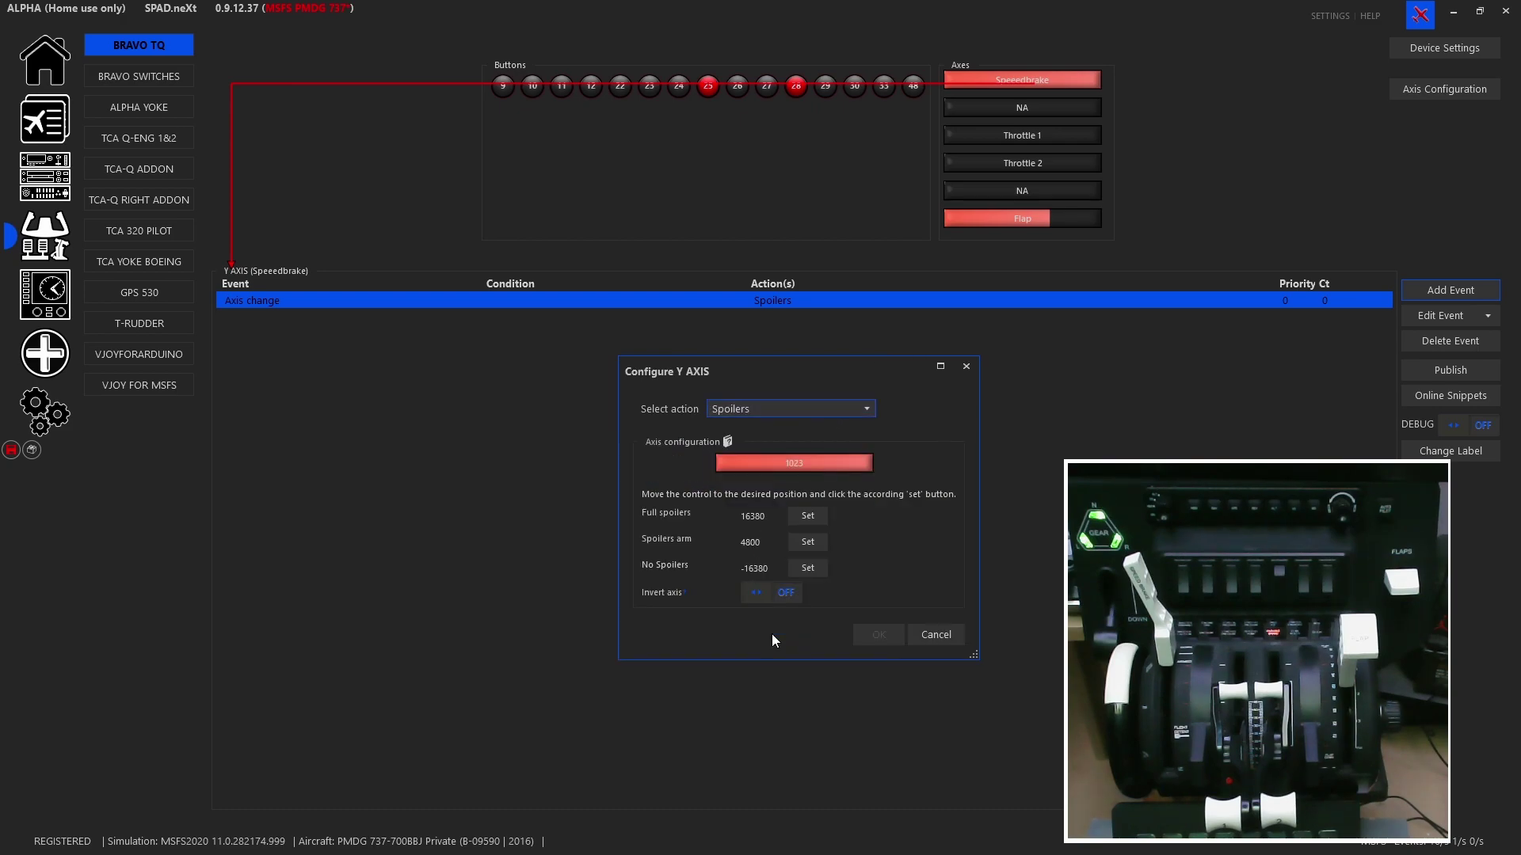
pyautogui.click(937, 635)
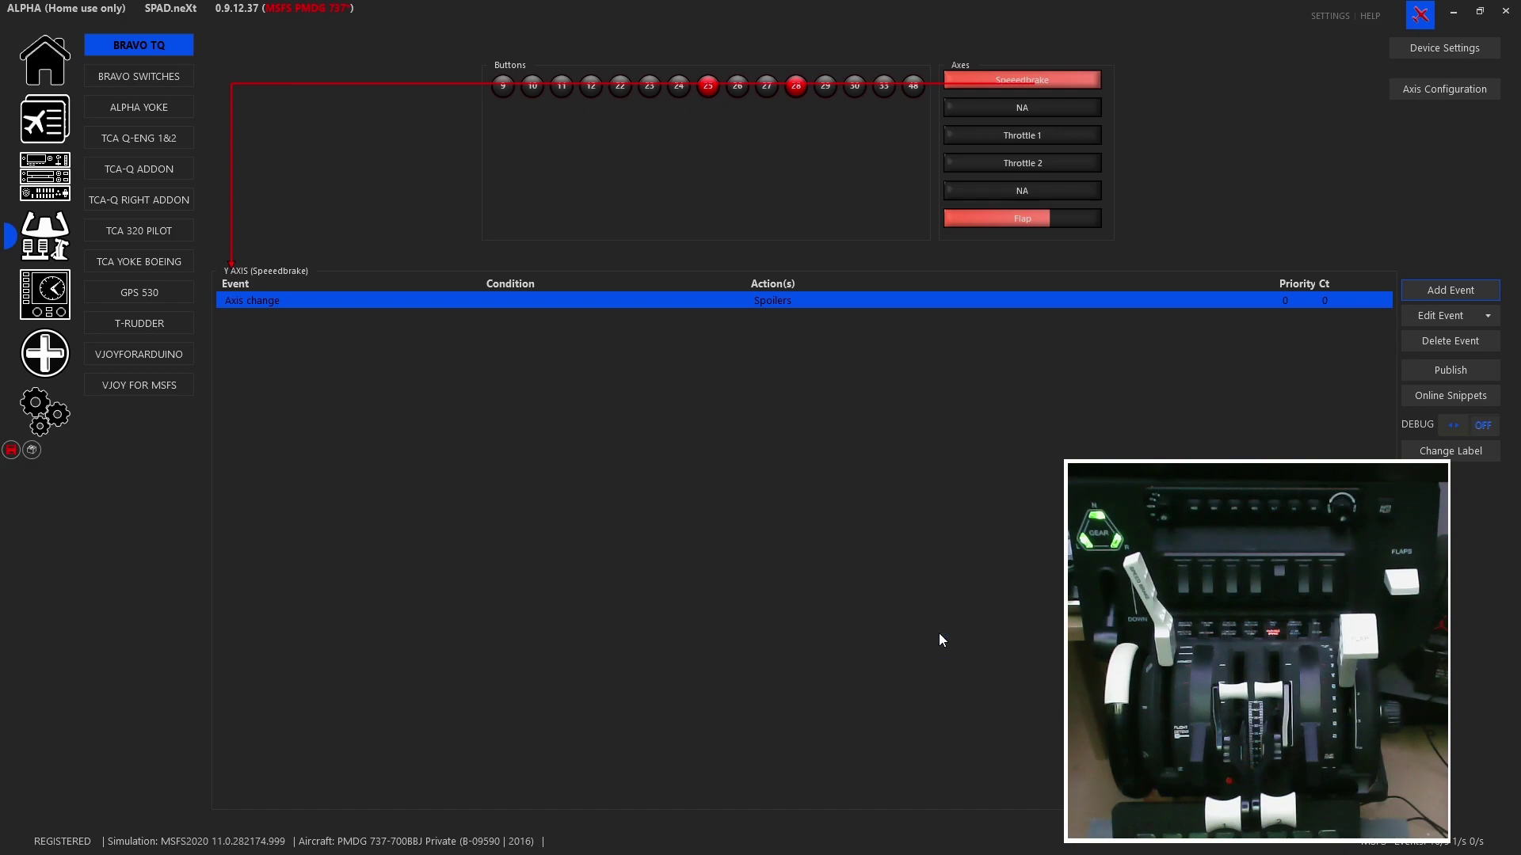
# Step: Calibrate the Speedbrake axis's Spoilers action to full spoilers 1023, spoilers arm 123 and no spoilers 0, and save the profile
pyautogui.doubleClick(822, 301)
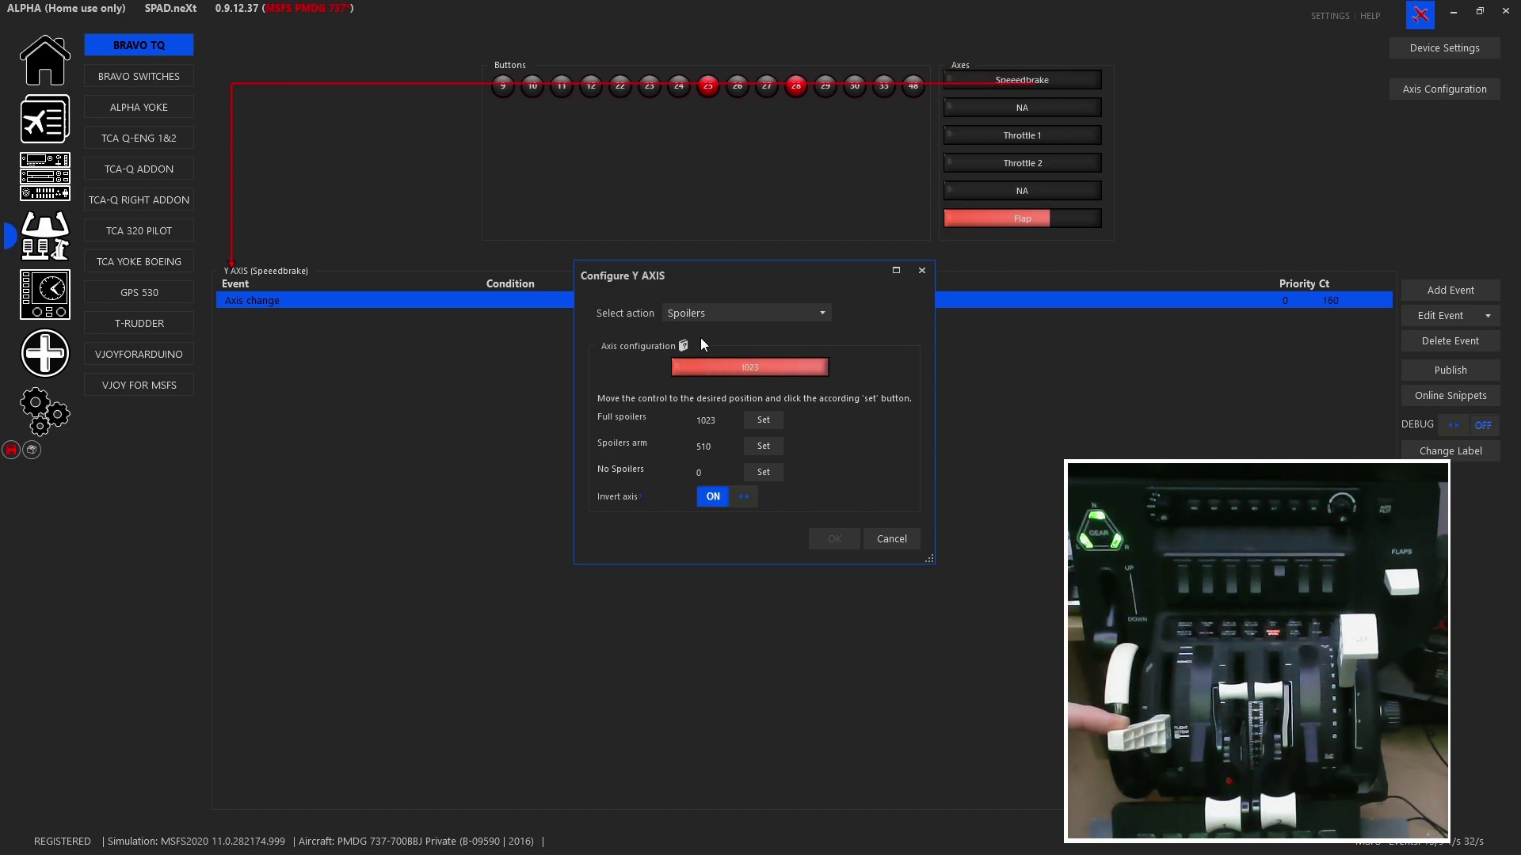
pyautogui.click(763, 425)
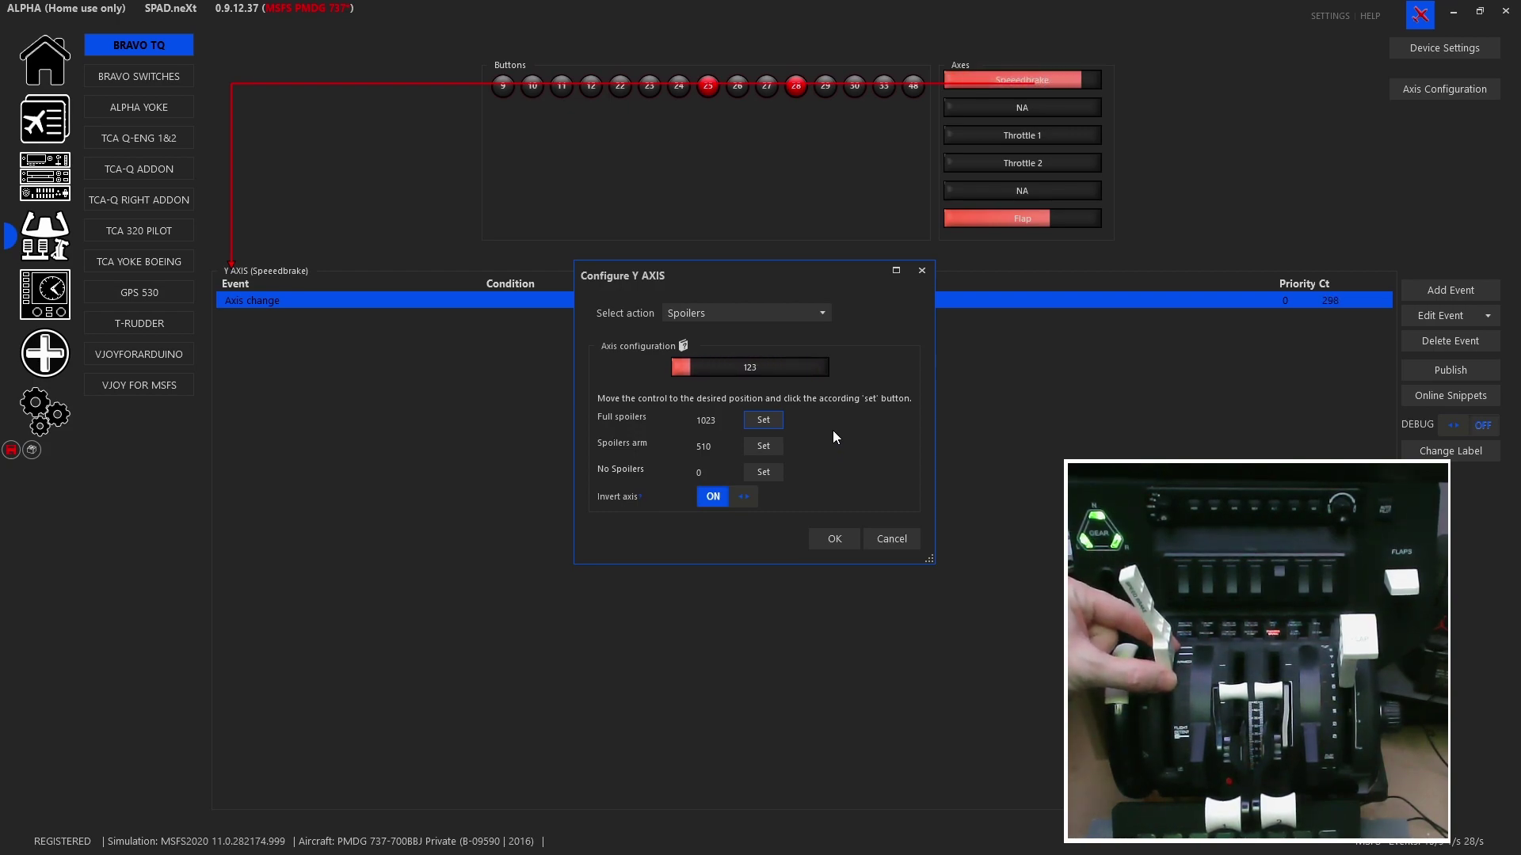
pyautogui.click(762, 446)
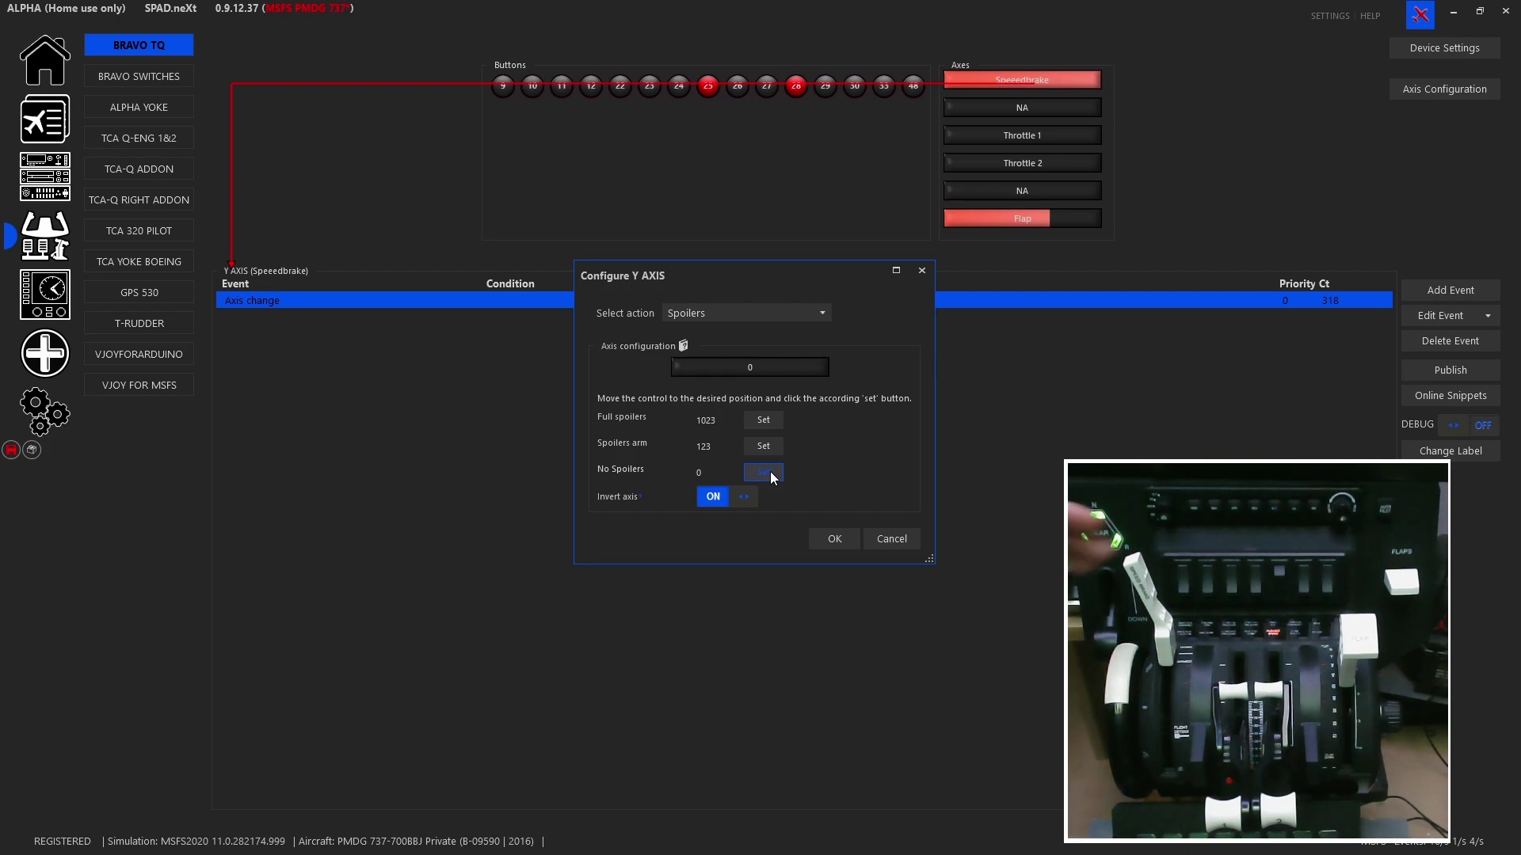
pyautogui.click(765, 453)
pyautogui.click(834, 542)
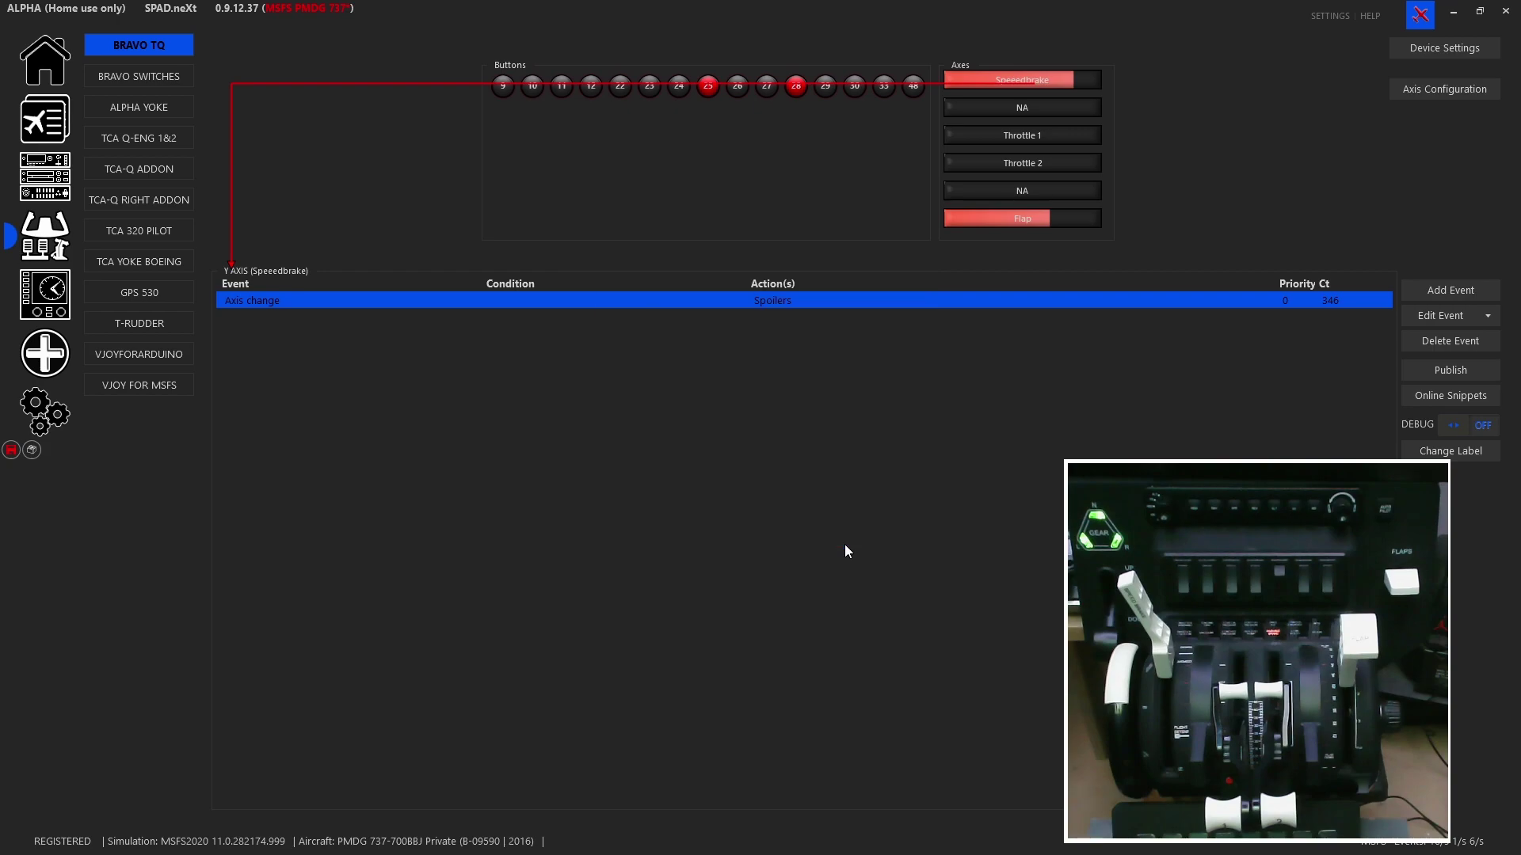
pyautogui.click(13, 451)
# Step: Check the unused NA axis above Throttle 1, and submit Throttle 1 as the Throttle 1 axis's label
pyautogui.click(1062, 112)
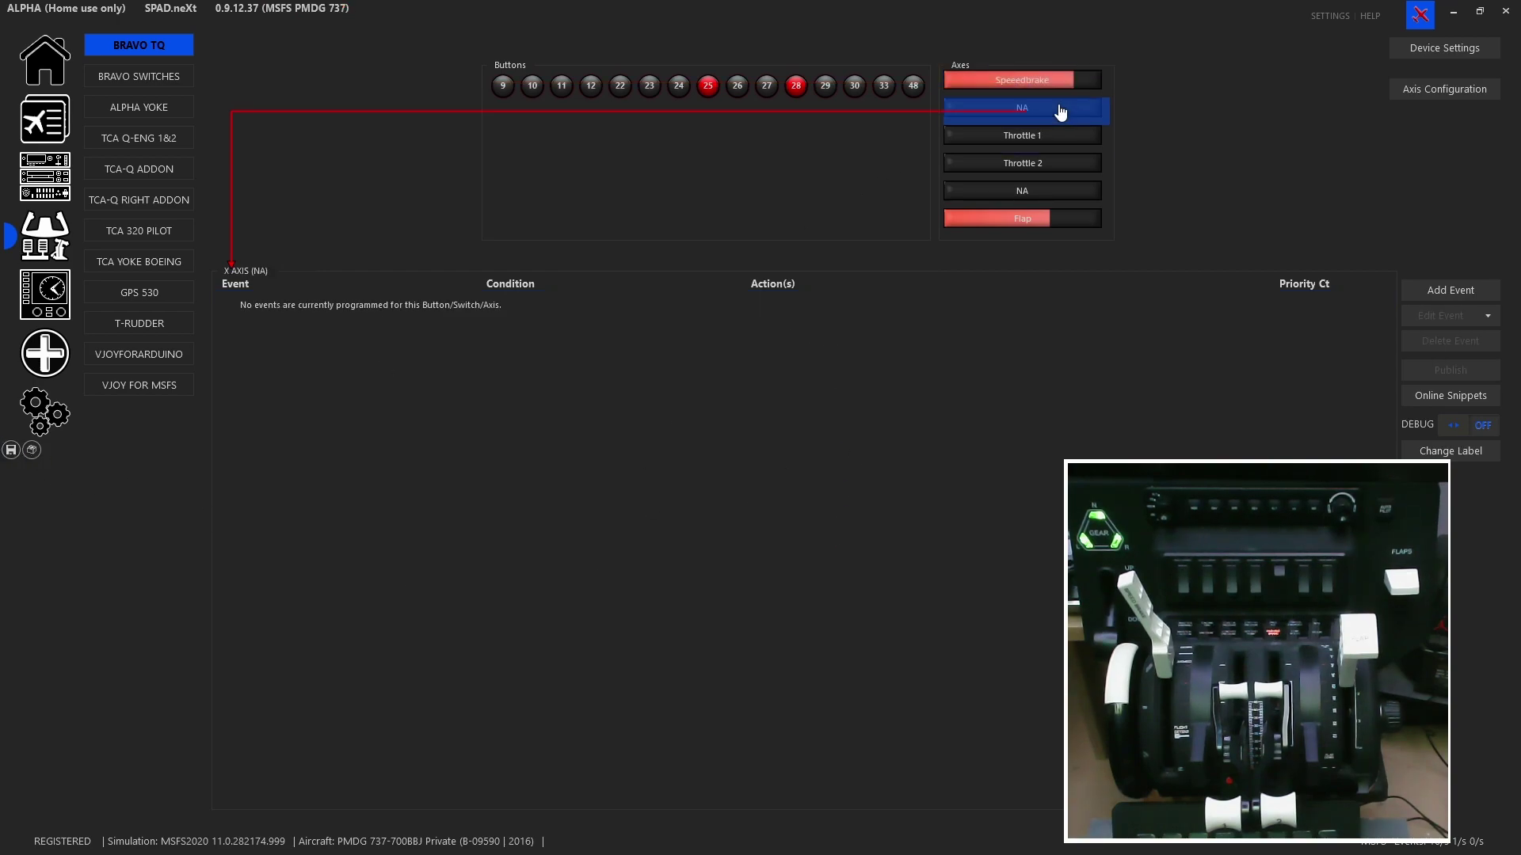
pyautogui.click(1072, 142)
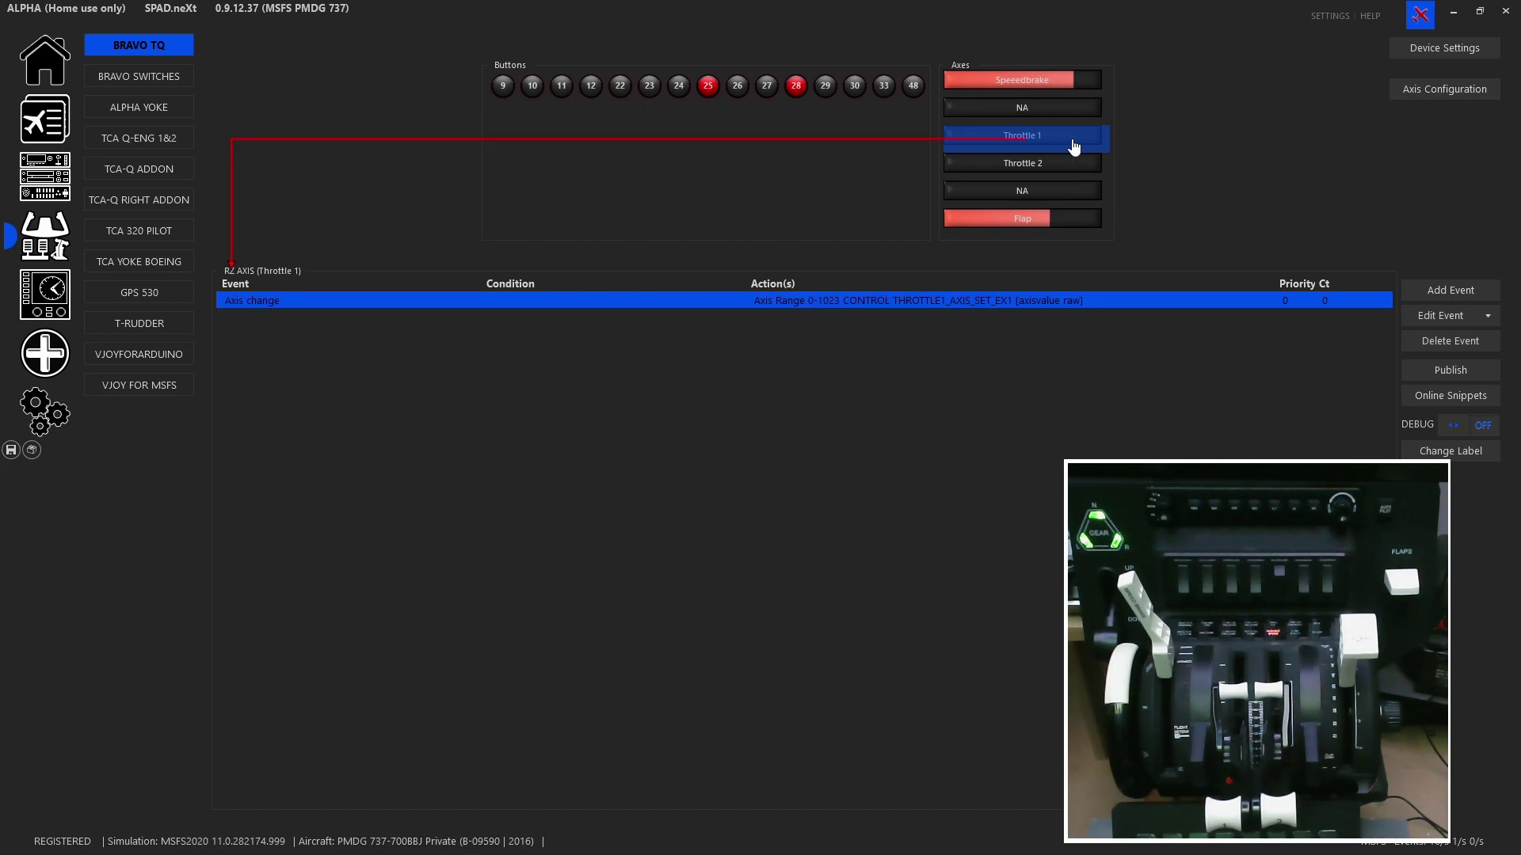
pyautogui.click(1435, 452)
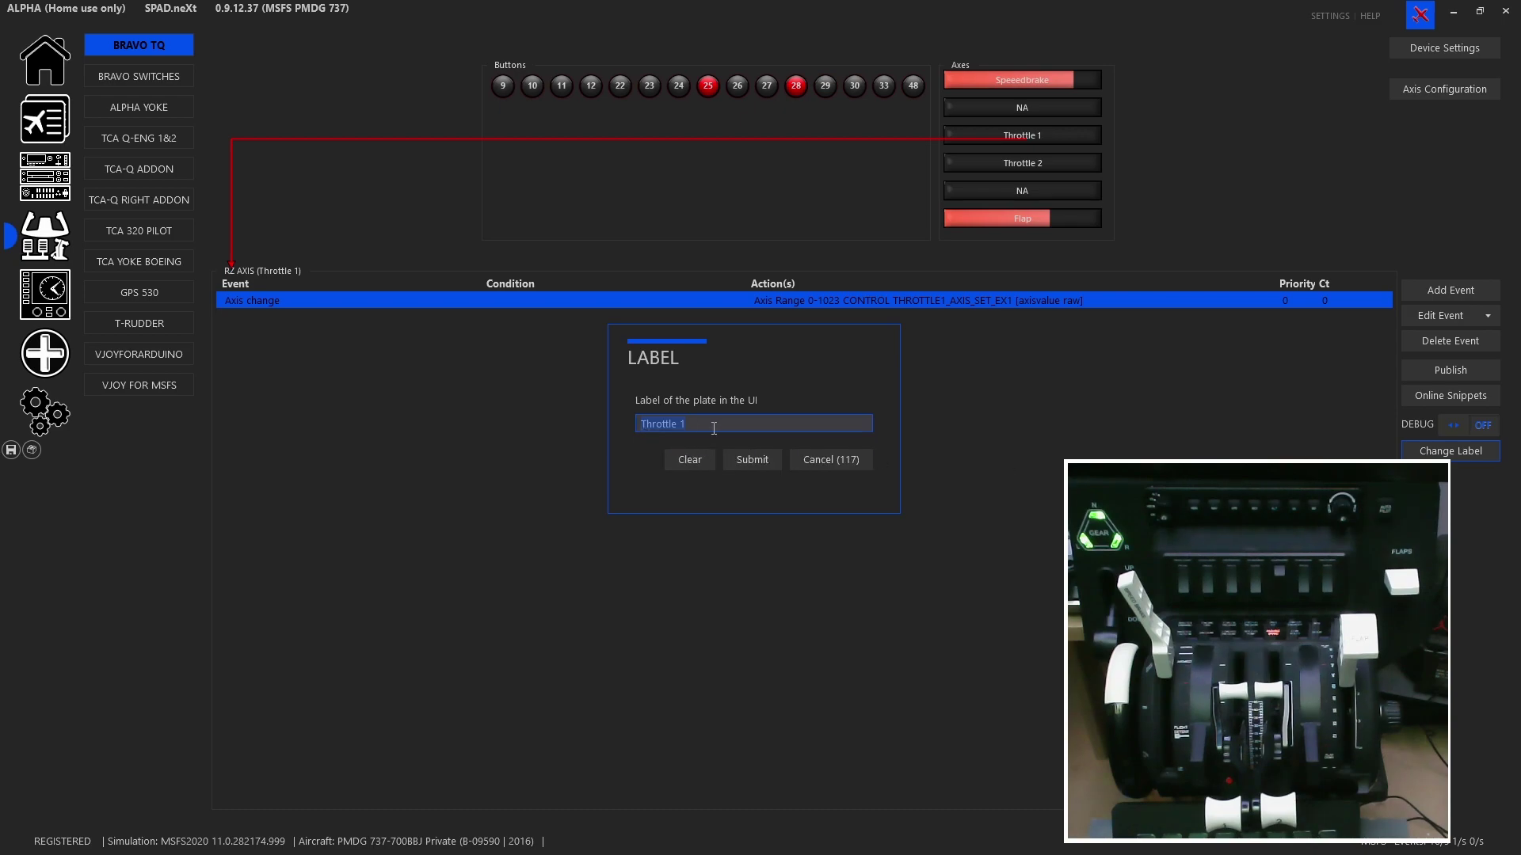
pyautogui.click(752, 464)
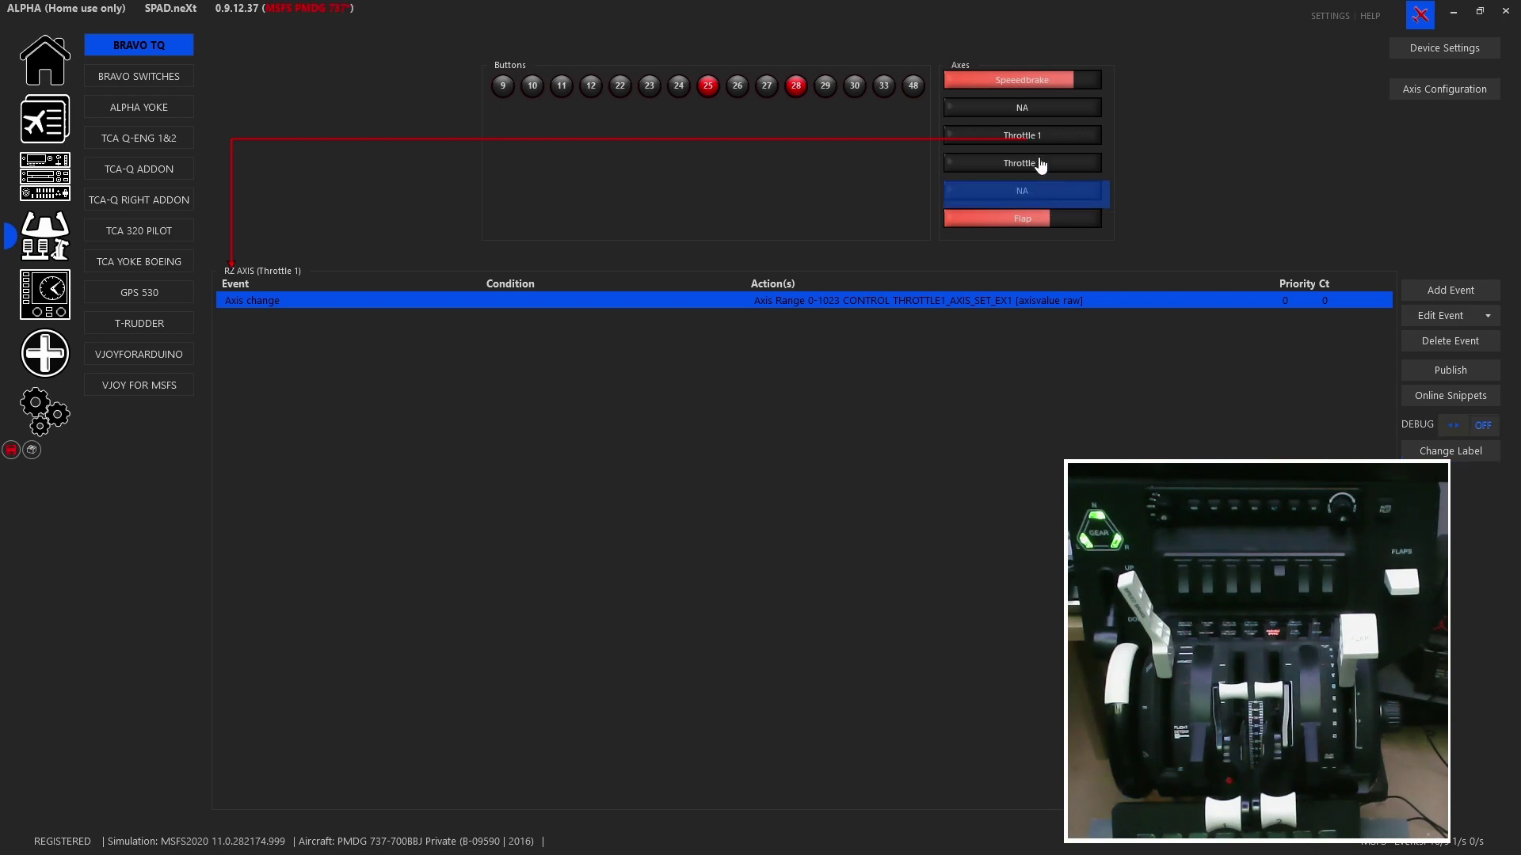
# Step: Review the Throttle 1 axis event's custom configuration and preview a blank custom axis event, discarding both dialogs
pyautogui.doubleClick(803, 299)
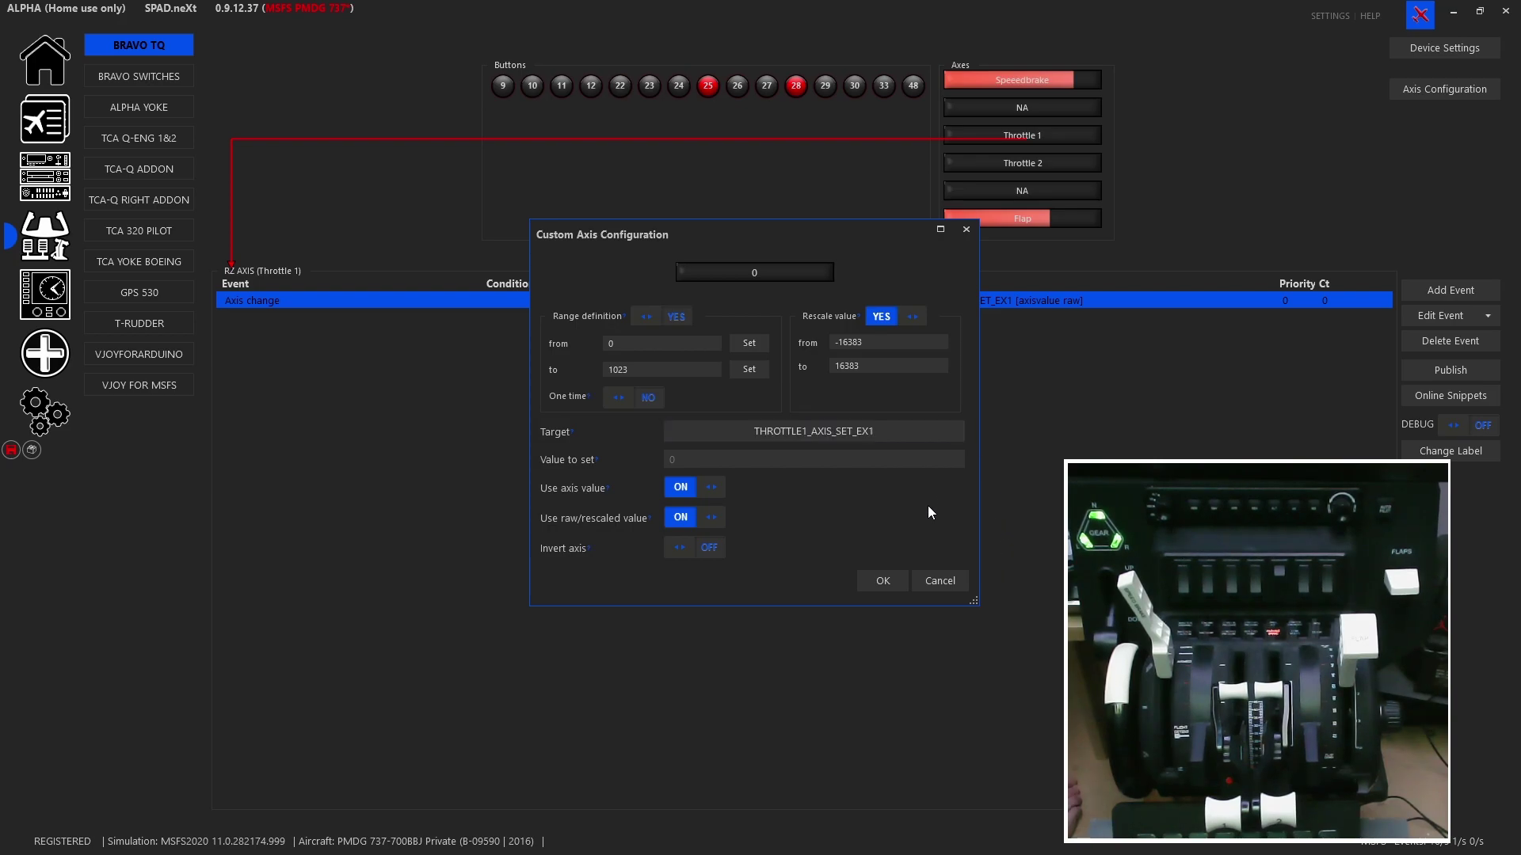
pyautogui.click(954, 582)
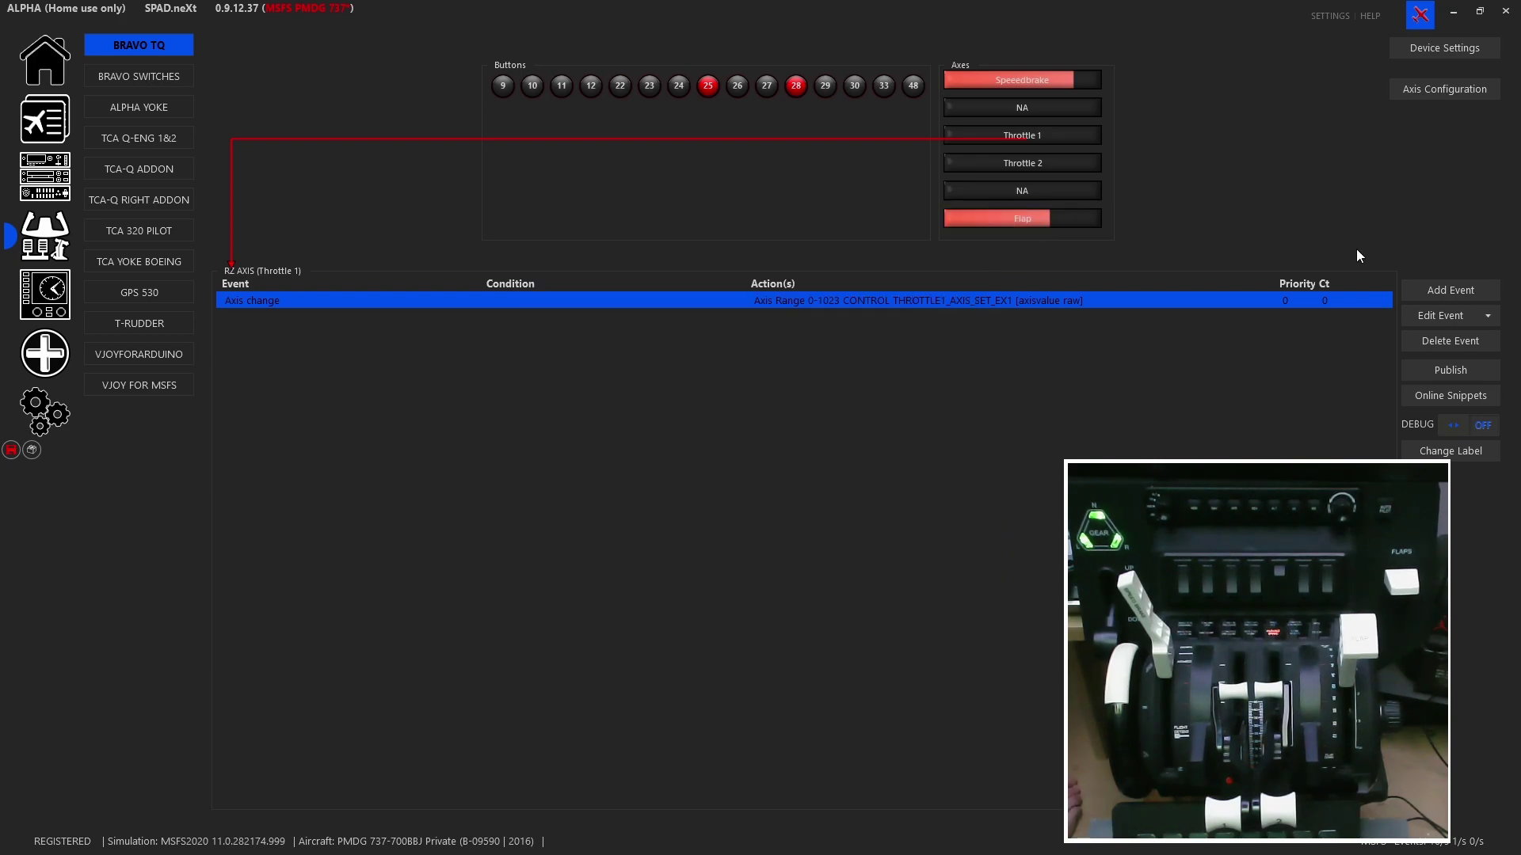
pyautogui.click(1424, 292)
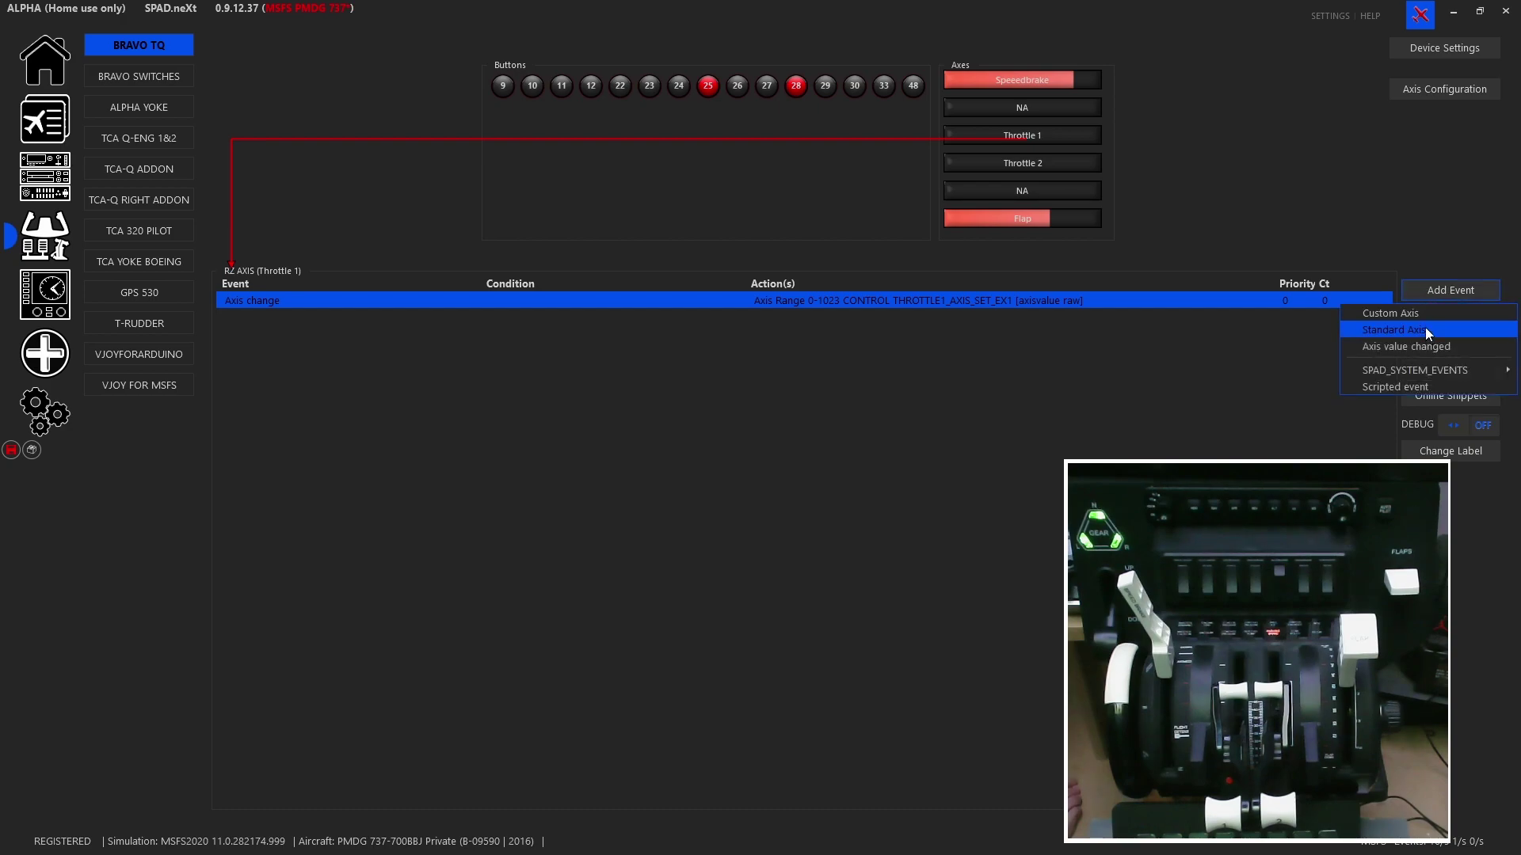
pyautogui.click(1422, 316)
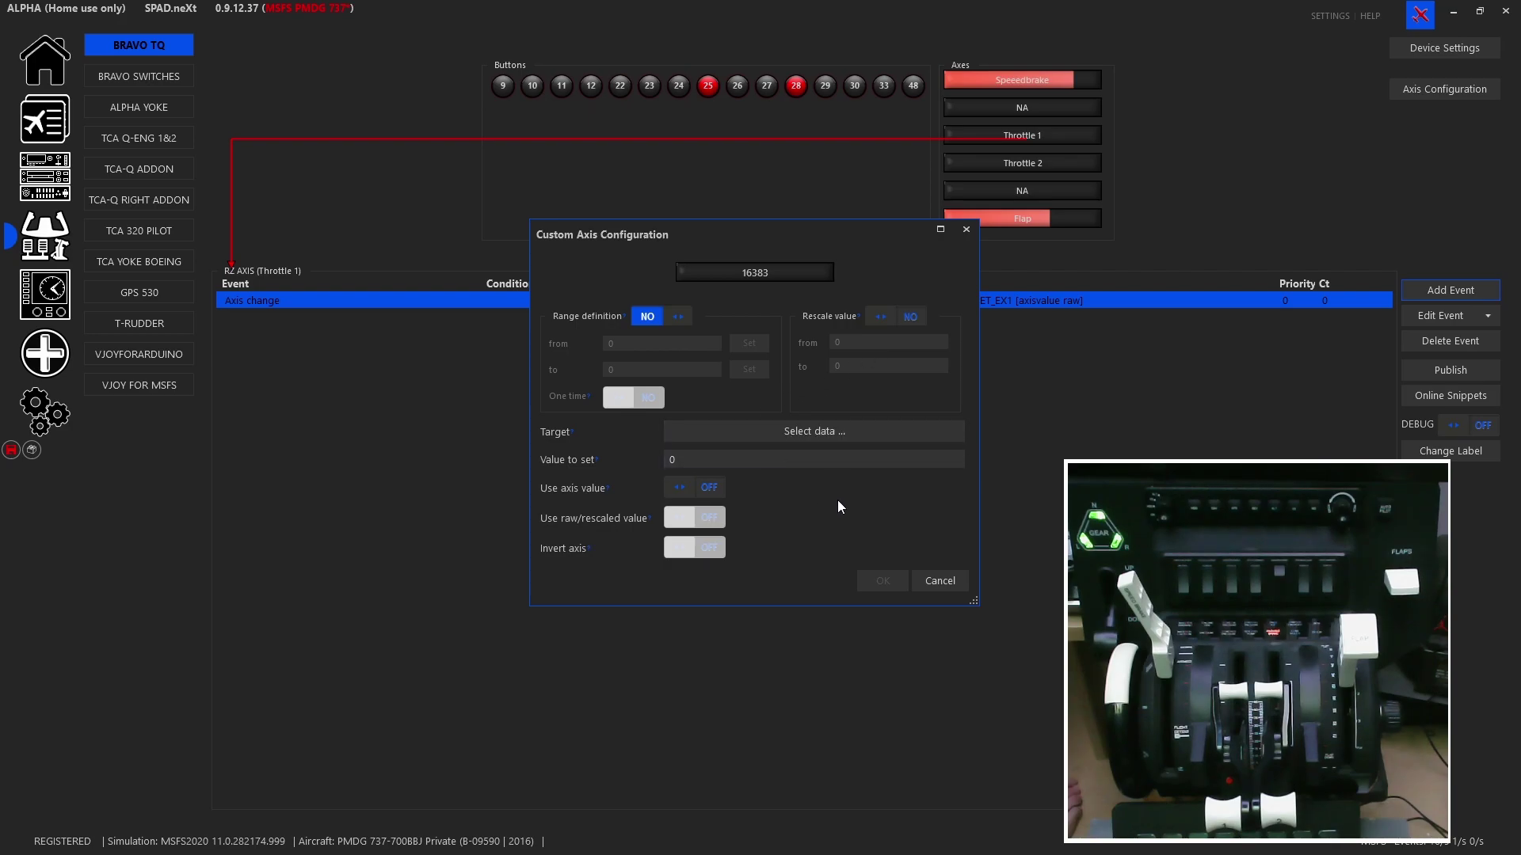
pyautogui.click(939, 580)
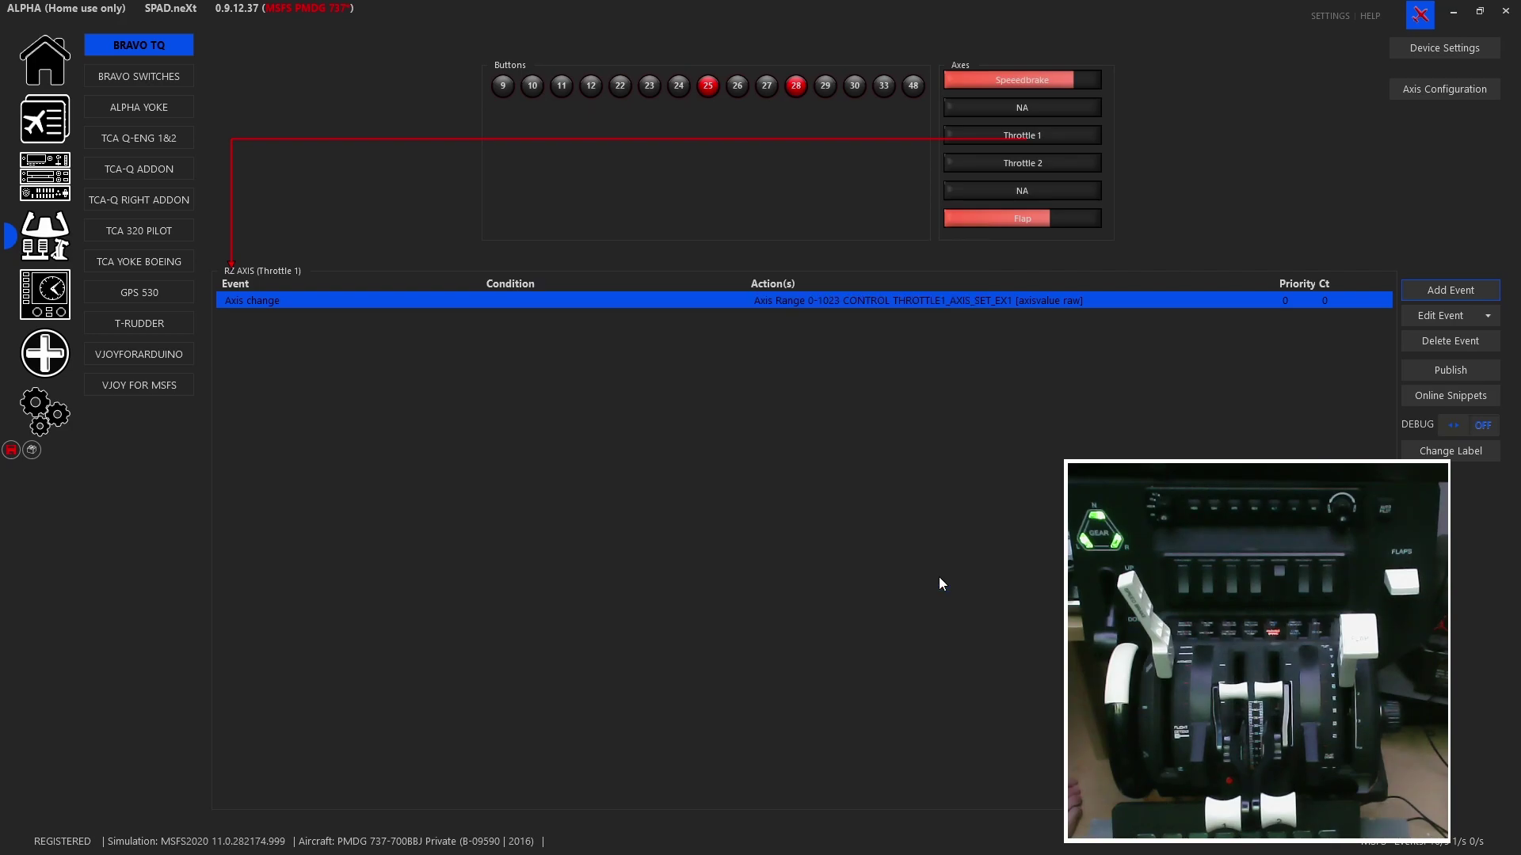
# Step: Switch the Throttle 1 event's axis value and raw/rescaled value options off and on again, and accept the configuration
pyautogui.doubleClick(879, 306)
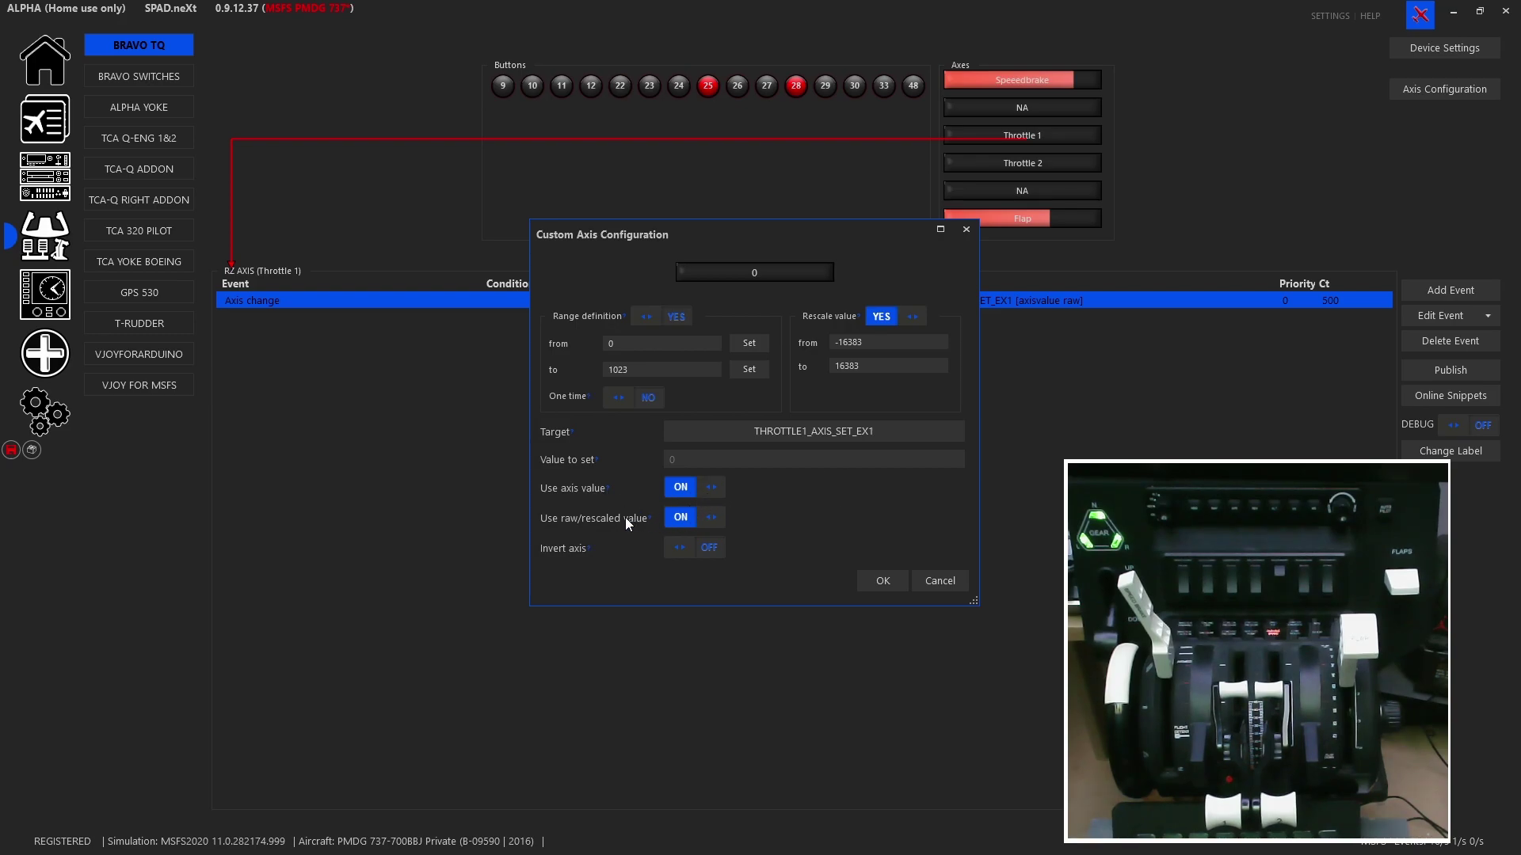
pyautogui.moveTo(632, 523)
pyautogui.click(712, 519)
pyautogui.click(717, 490)
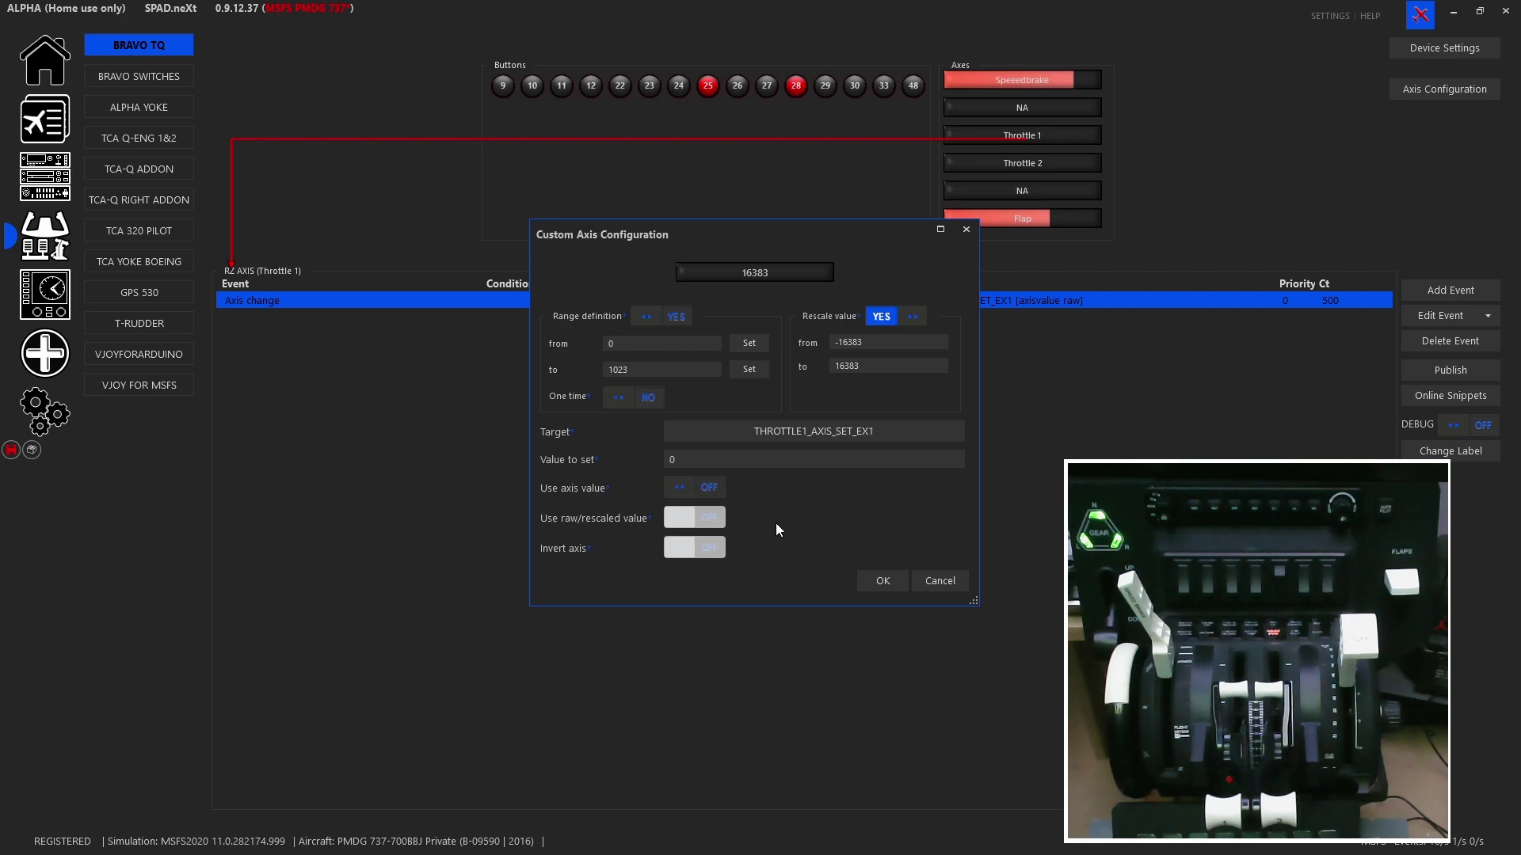
pyautogui.click(697, 488)
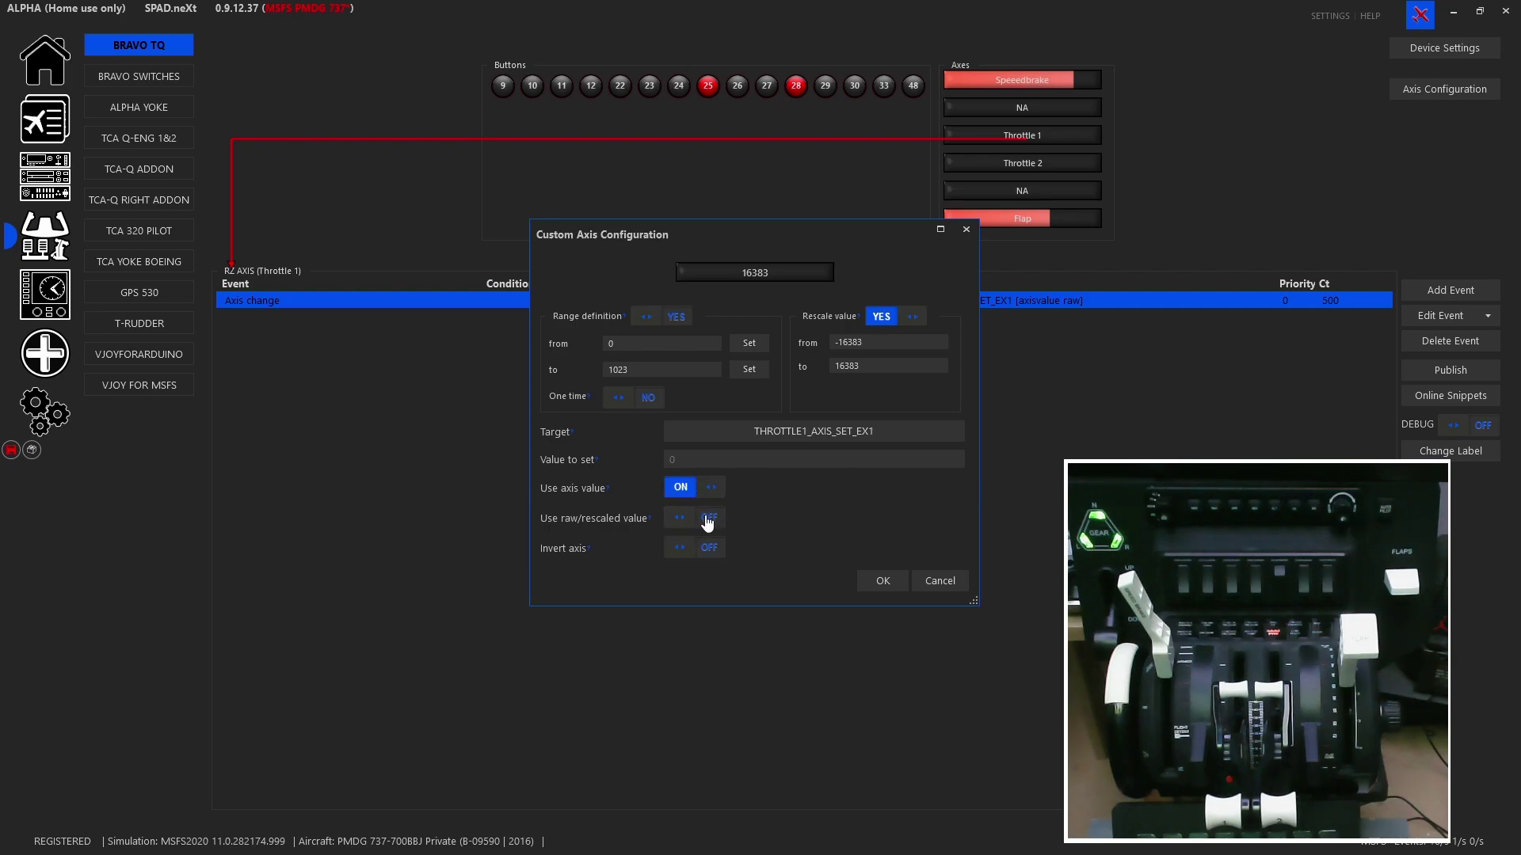
pyautogui.click(707, 520)
pyautogui.click(861, 582)
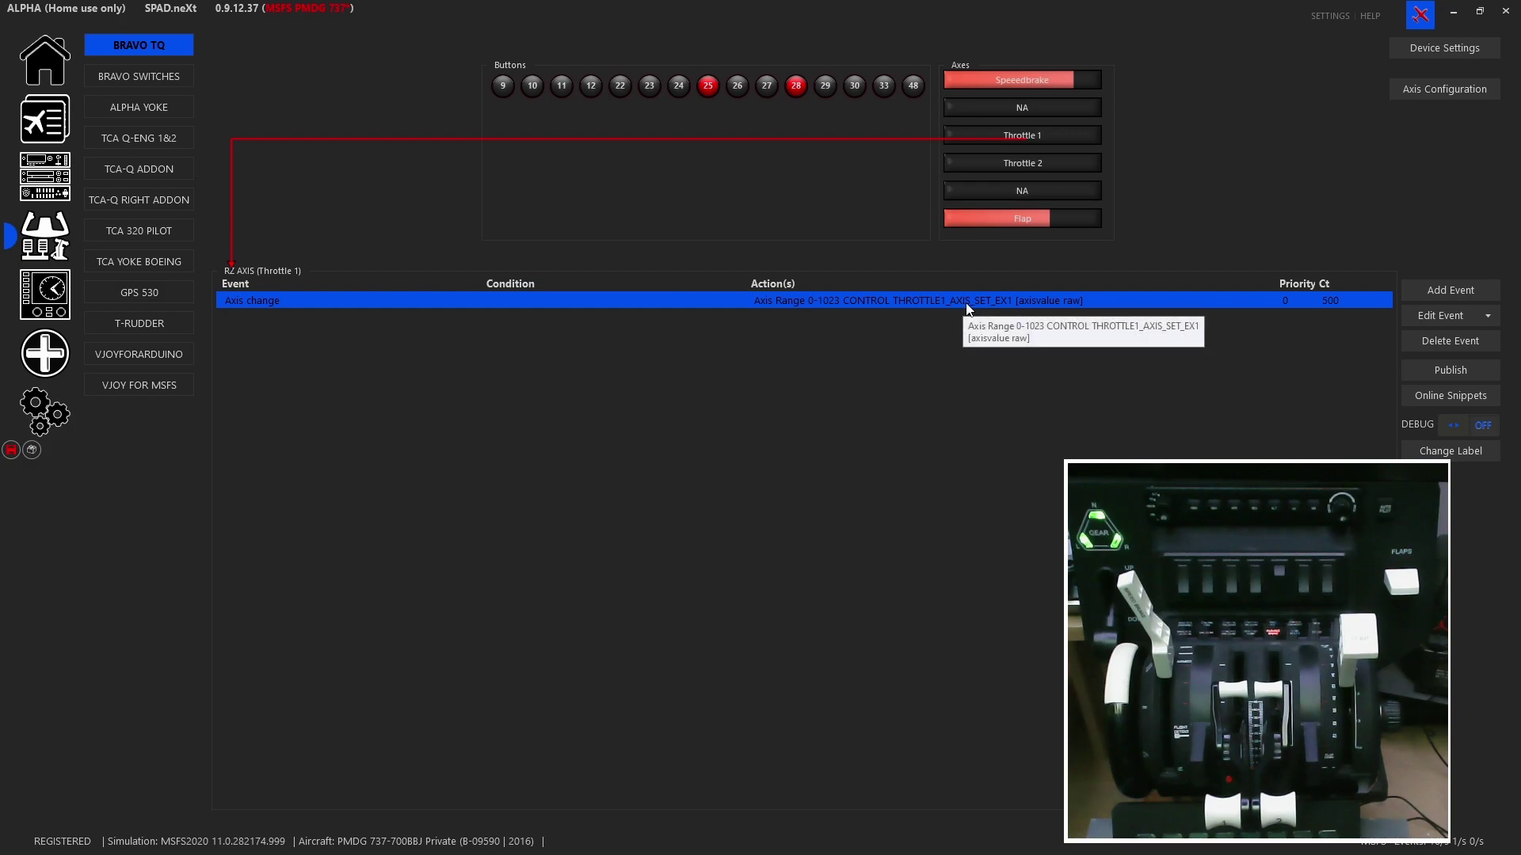
# Step: Open the Throttle 2 axis event and confirm THROTTLE2_AXIS_SET_EX1 as its target
pyautogui.click(1007, 168)
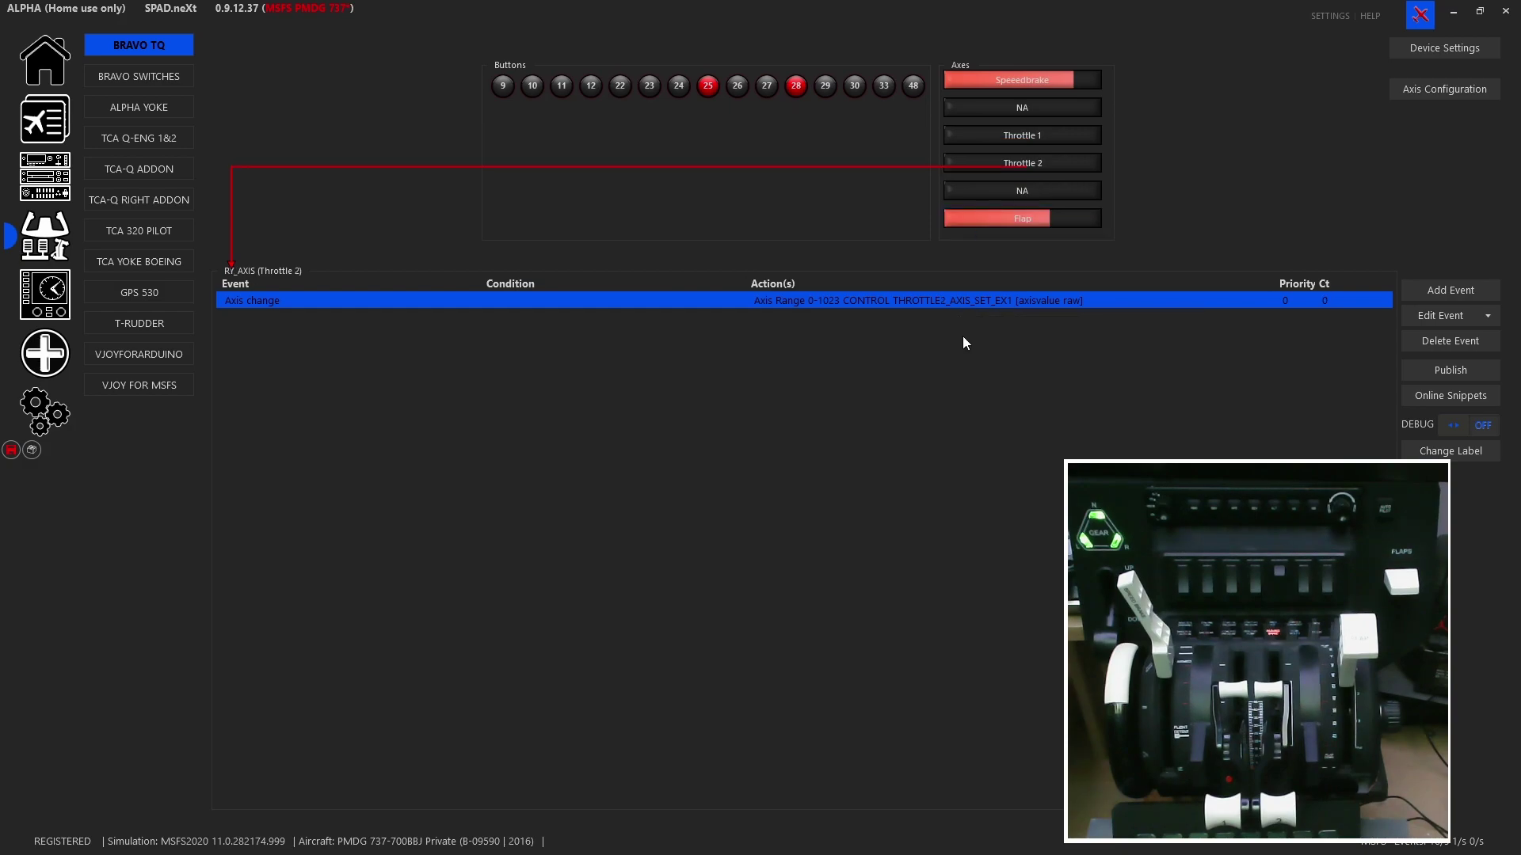
pyautogui.click(1488, 316)
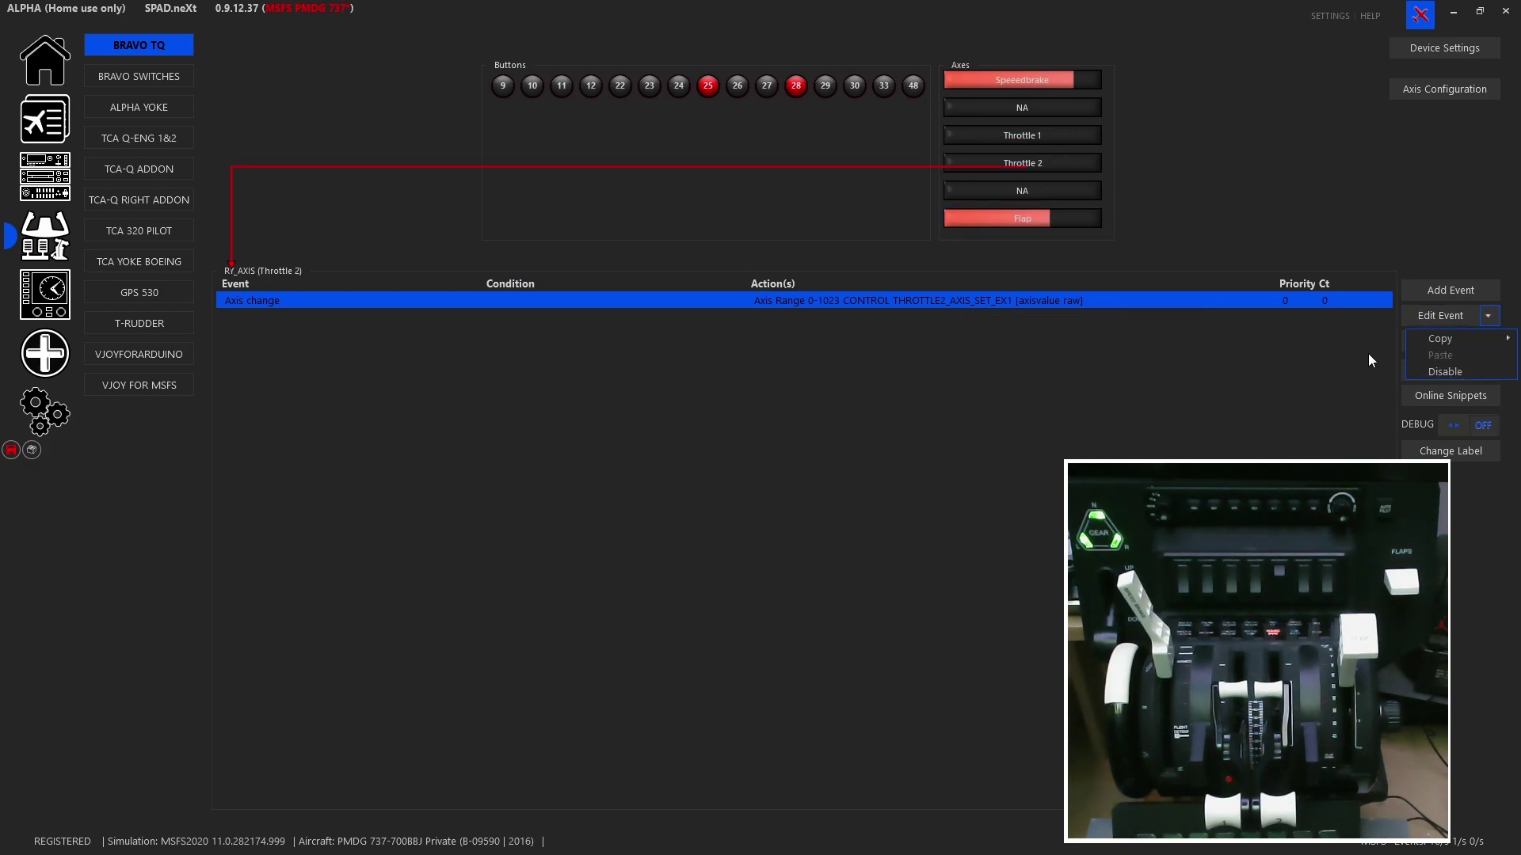
pyautogui.doubleClick(956, 300)
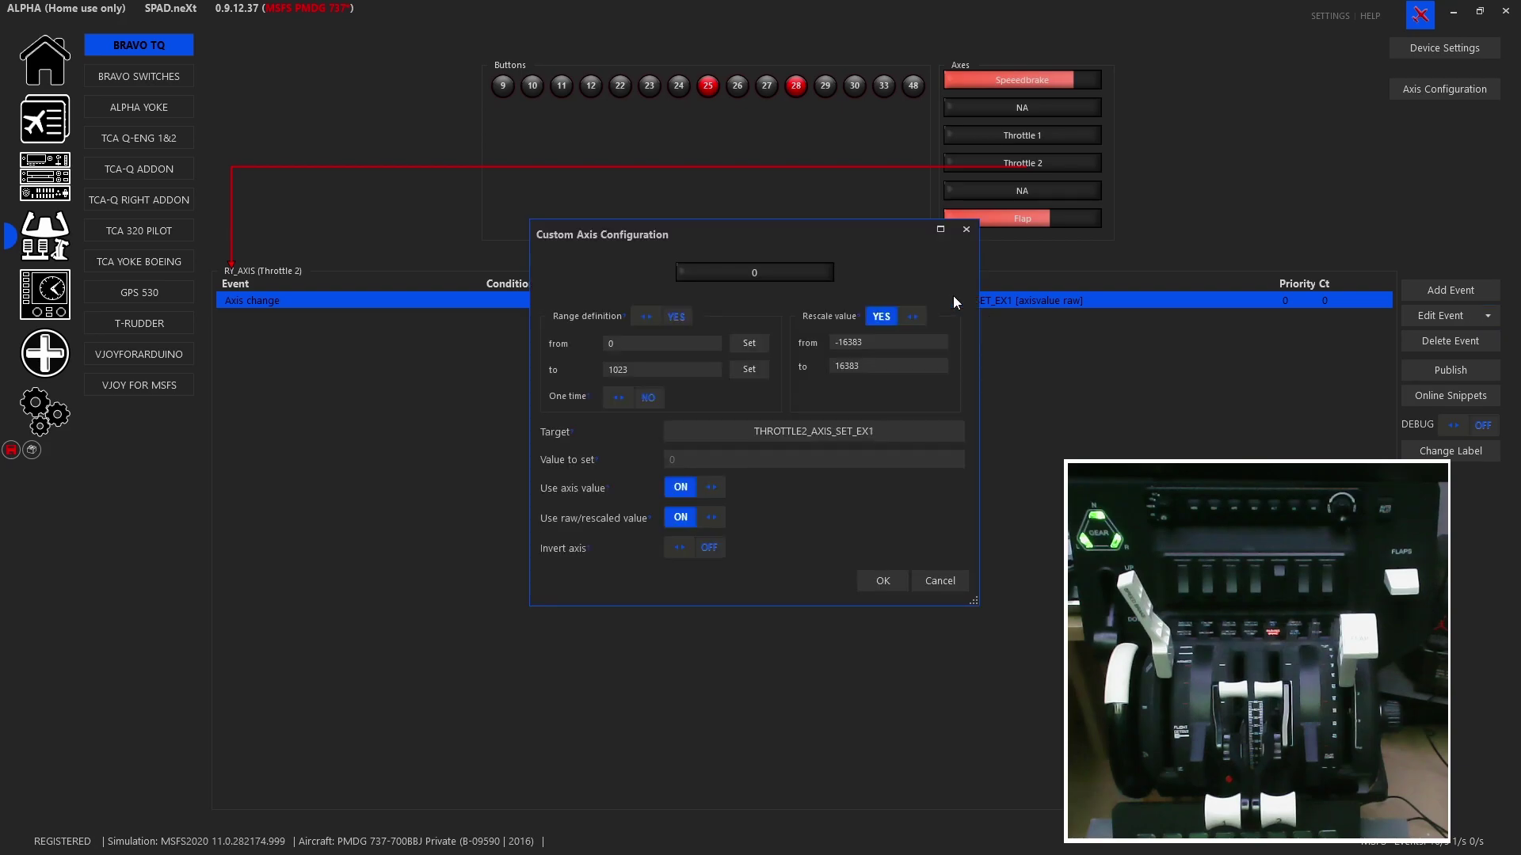
pyautogui.click(876, 435)
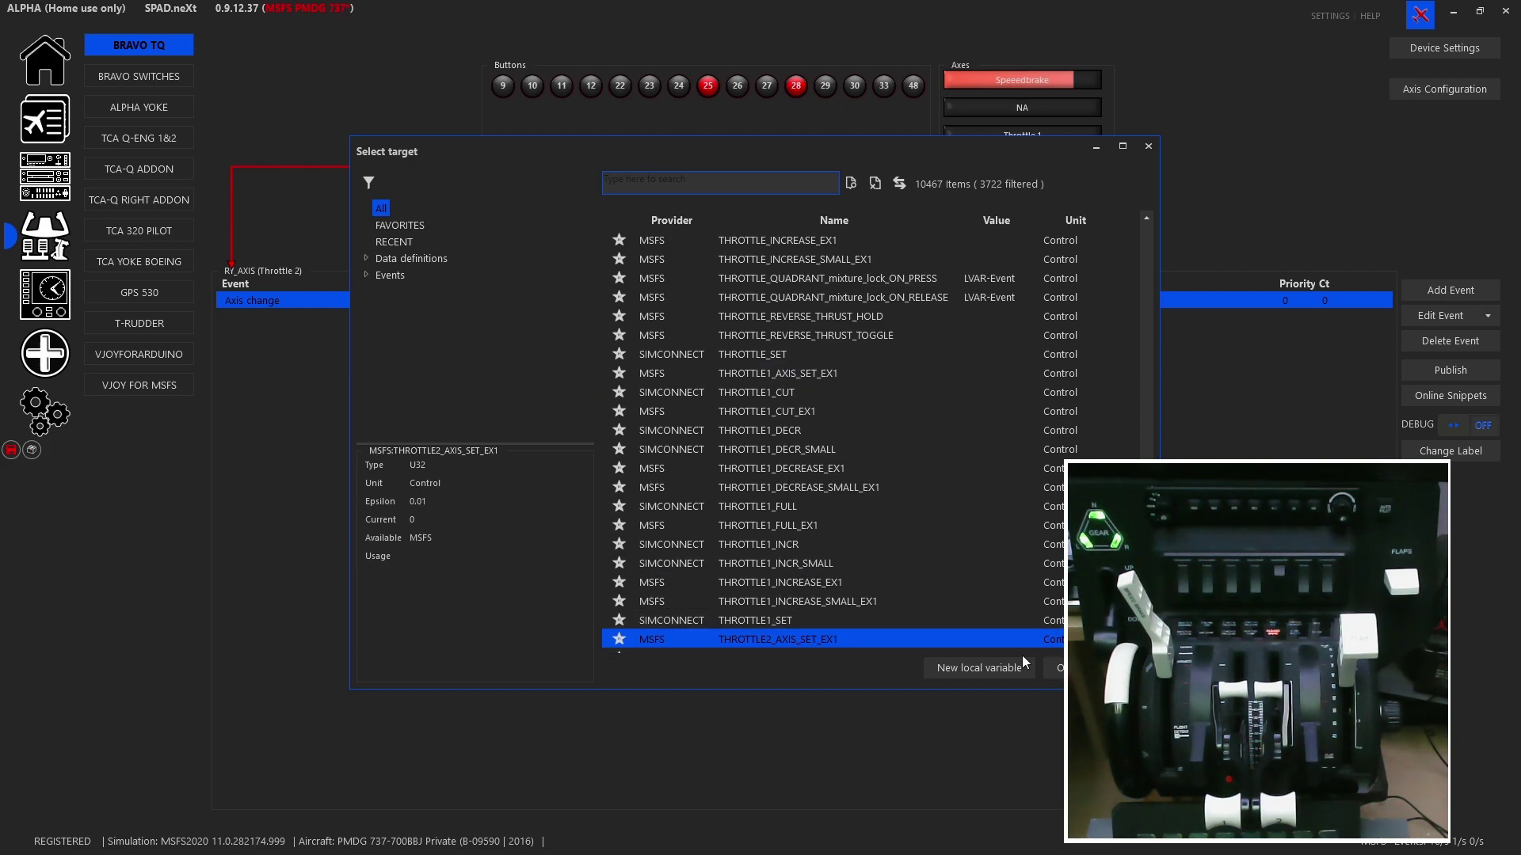
pyautogui.click(1053, 668)
# Step: Check the NA axis below Throttle 2 and preview the Flaps (auto-detent) action in a new standard axis event for the Flap axis, discarding it
pyautogui.click(1025, 192)
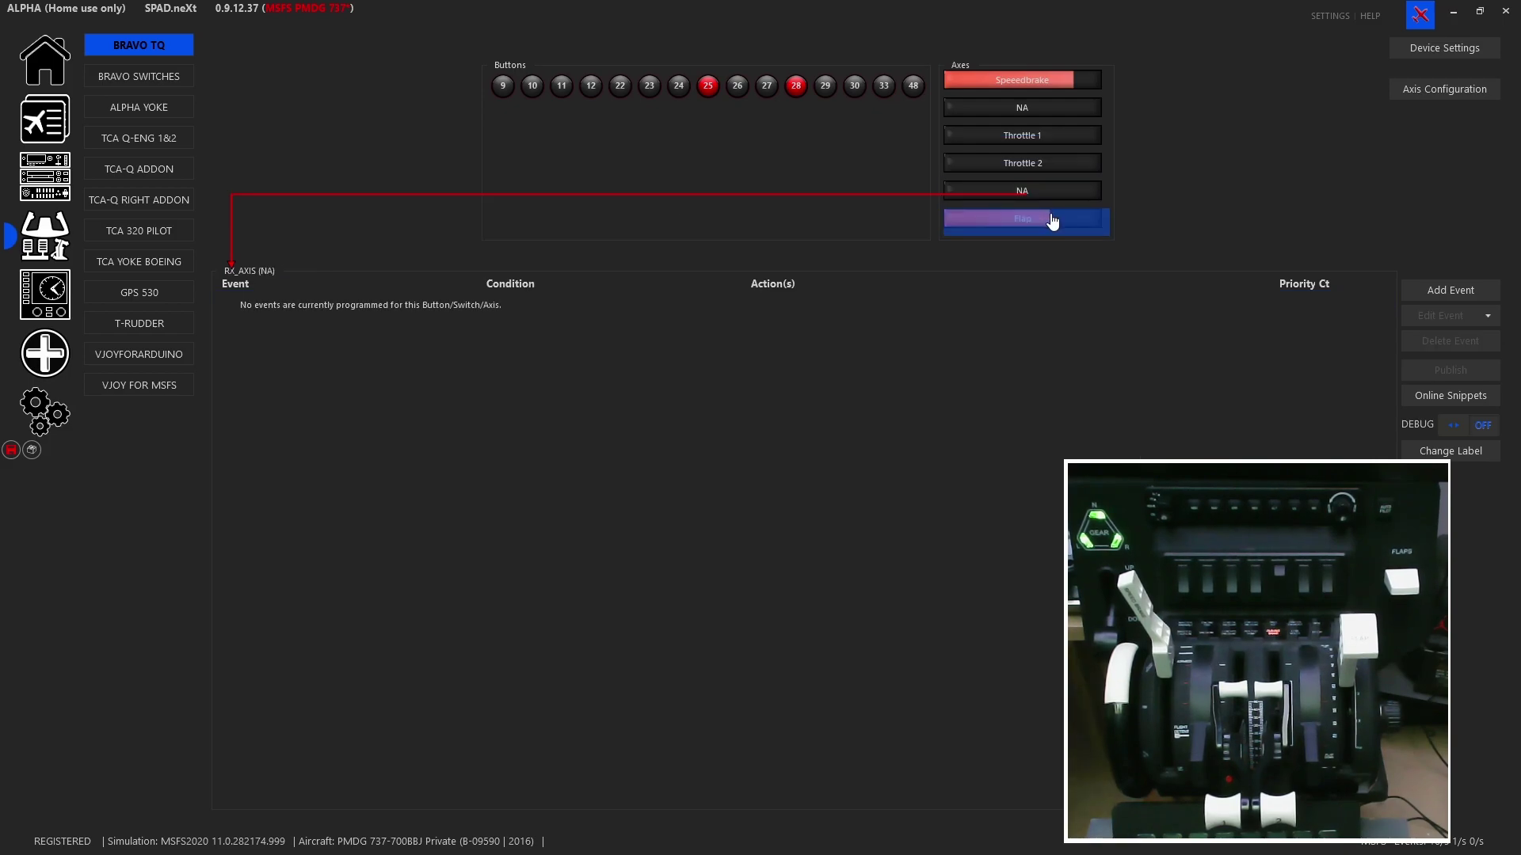
pyautogui.click(1049, 225)
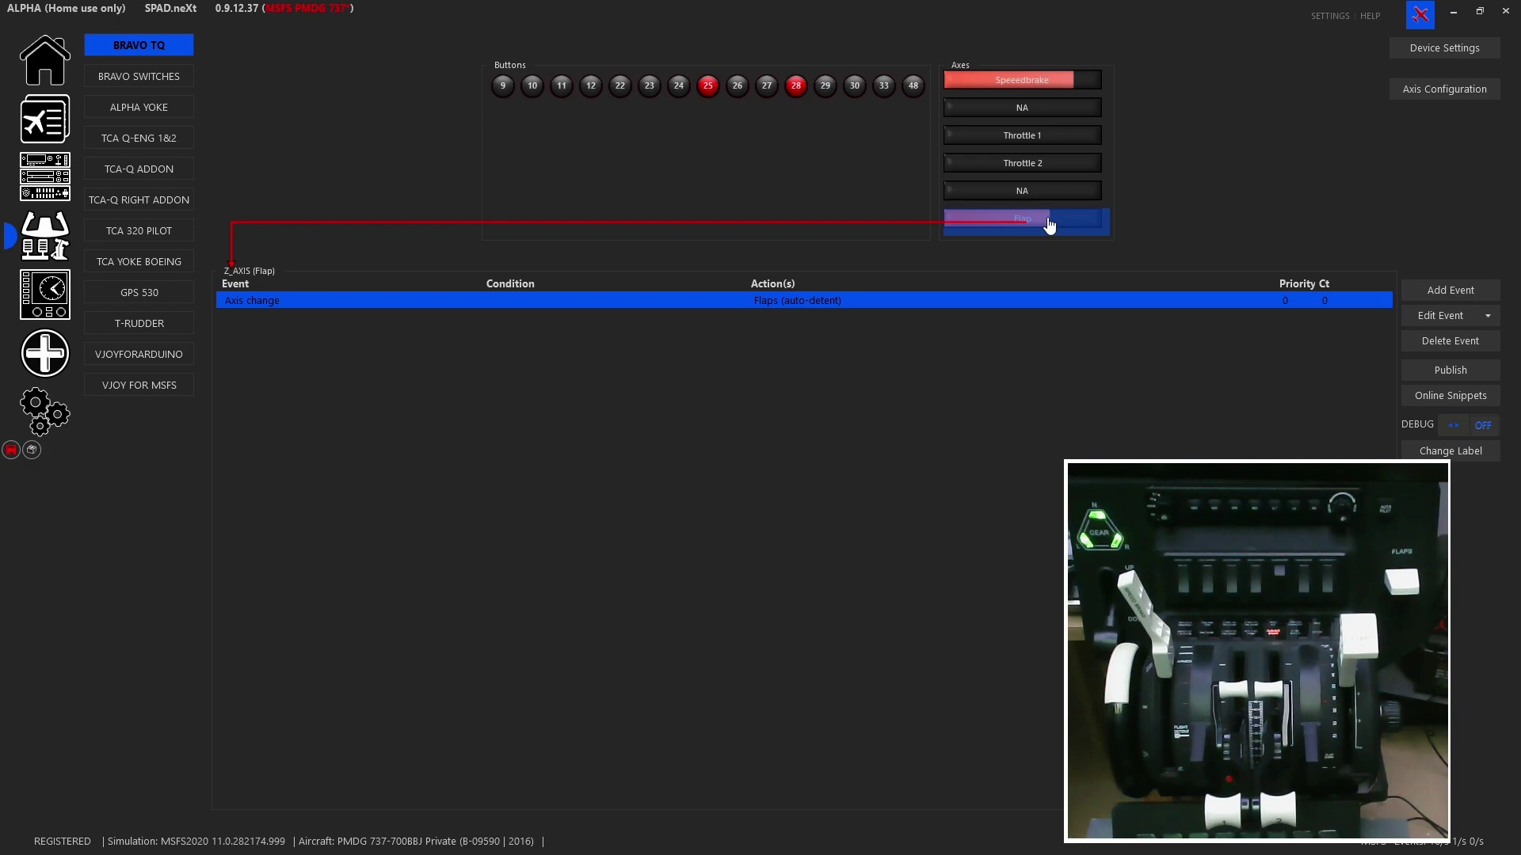
pyautogui.click(1430, 292)
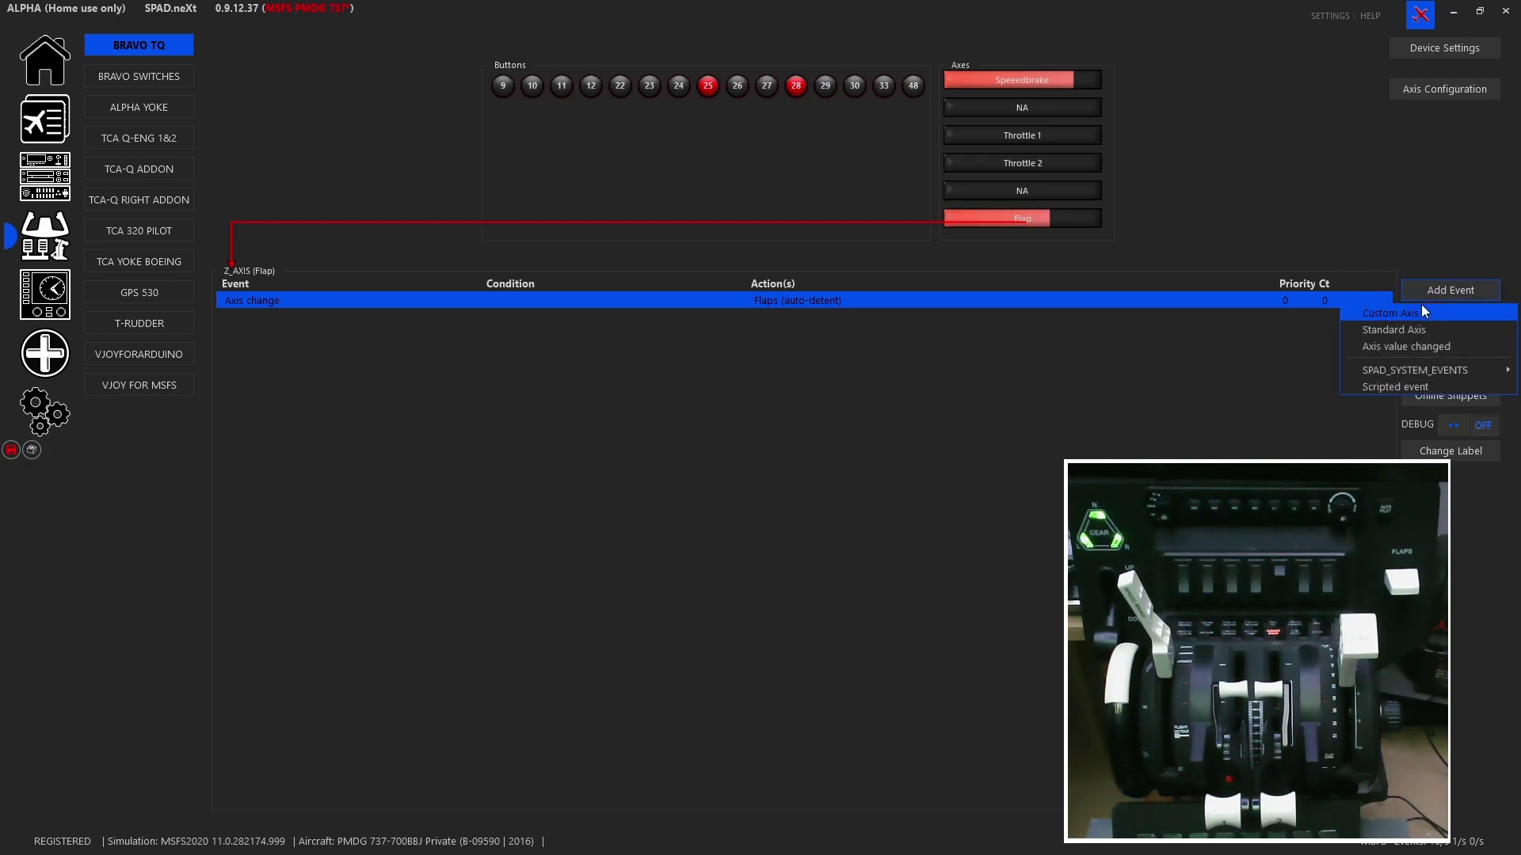
pyautogui.click(1416, 328)
pyautogui.click(792, 408)
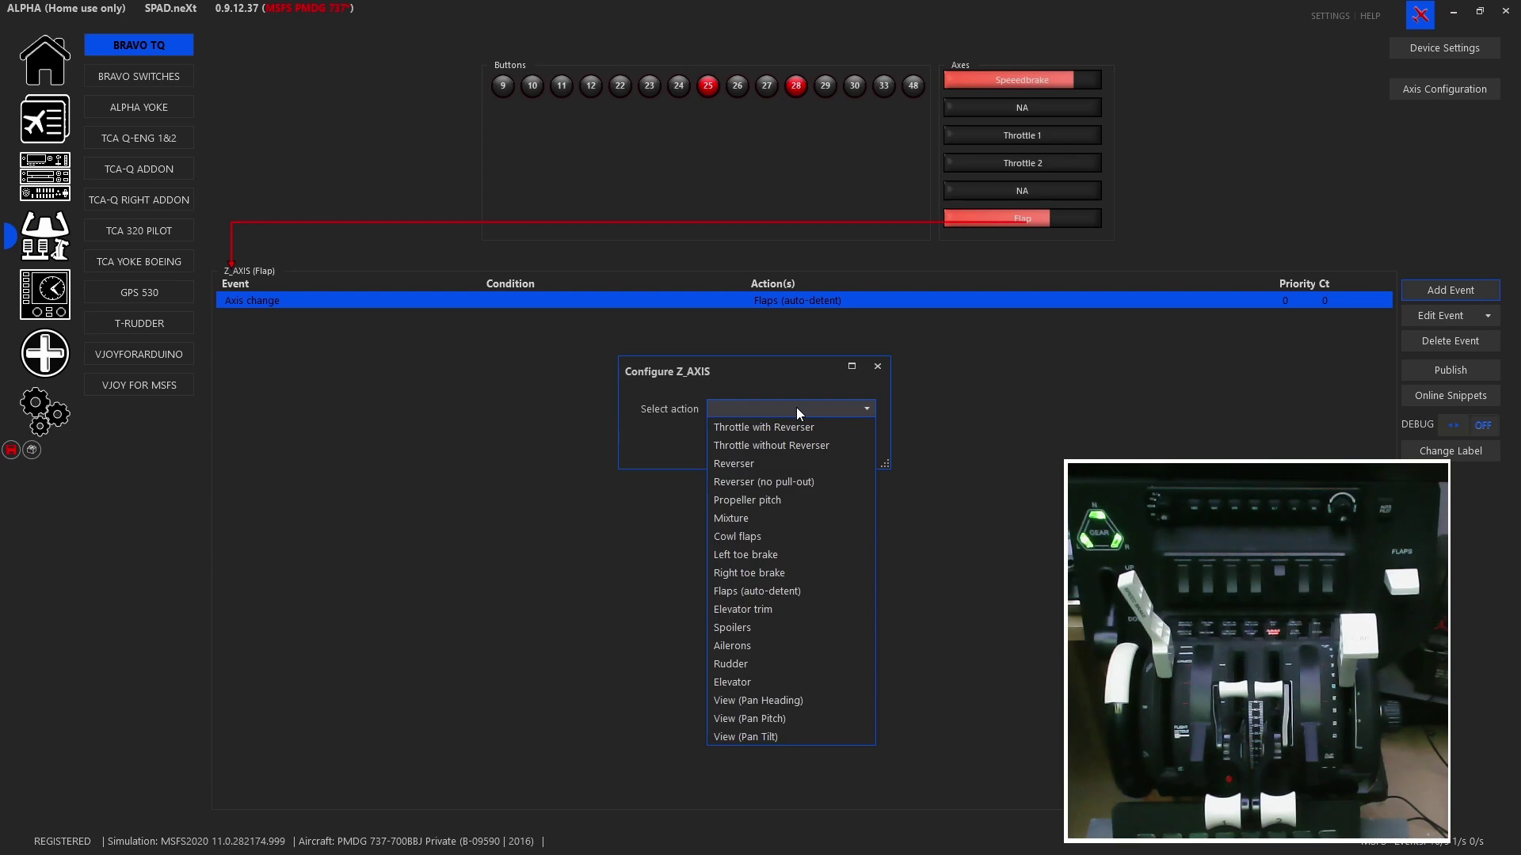
pyautogui.click(806, 596)
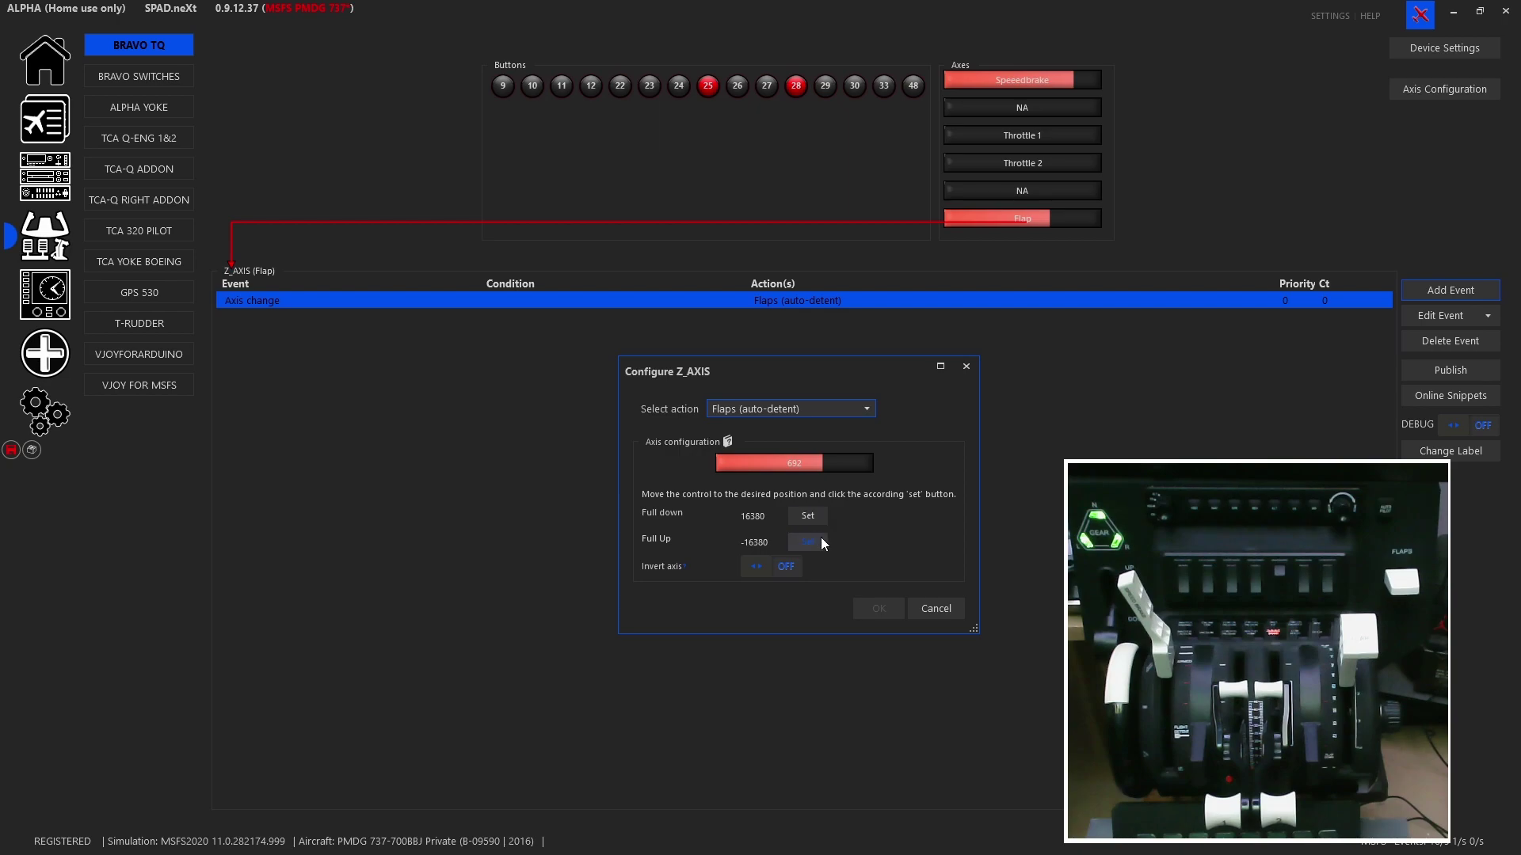
pyautogui.click(919, 607)
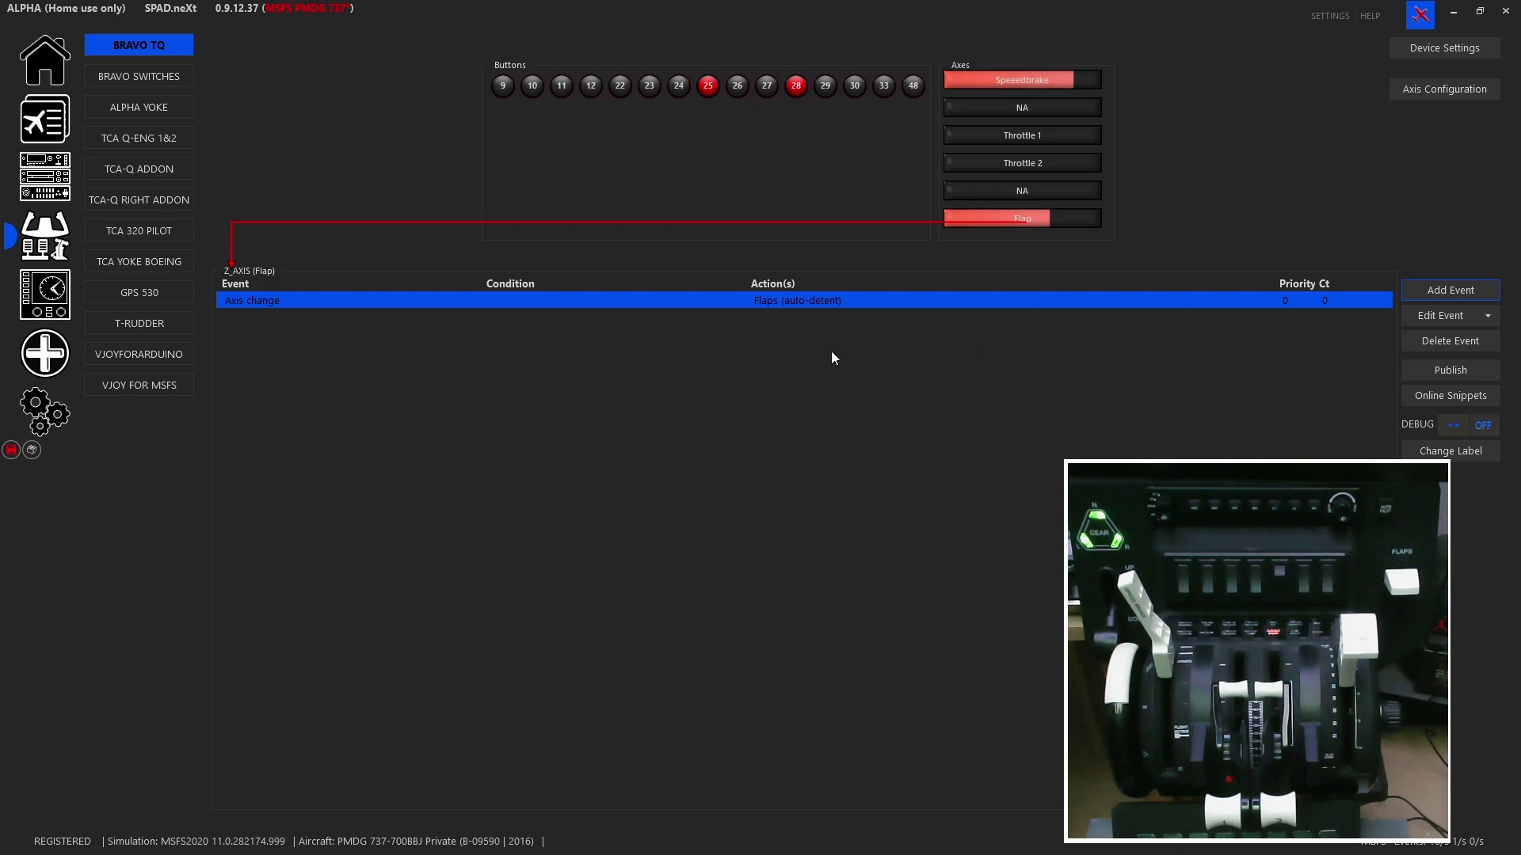
# Step: Calibrate the Flap axis event with full down at 0 and full up at 1023, and save the profile
pyautogui.doubleClick(818, 307)
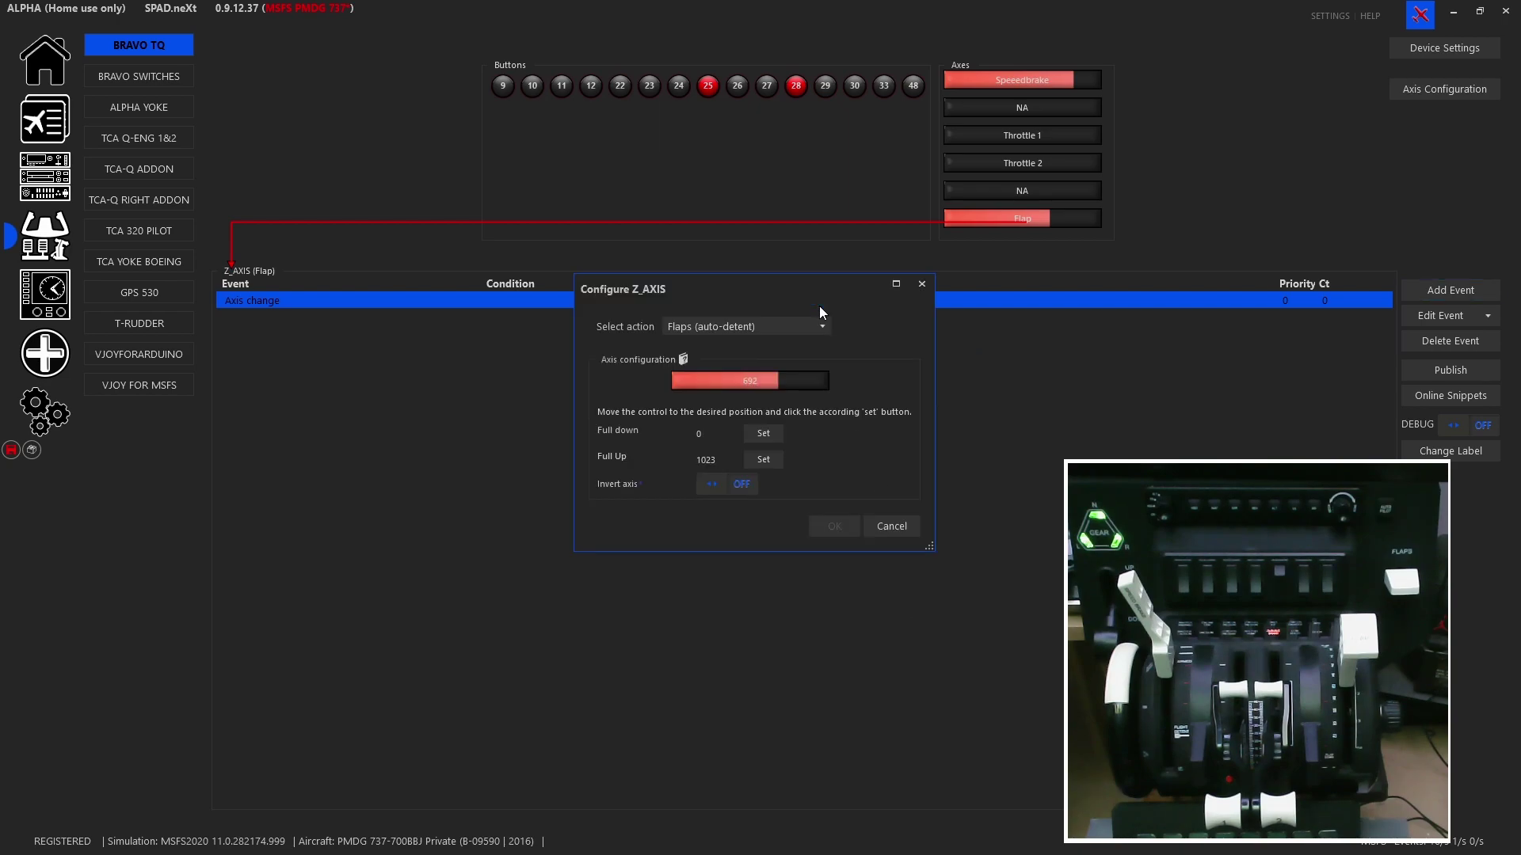
pyautogui.click(772, 436)
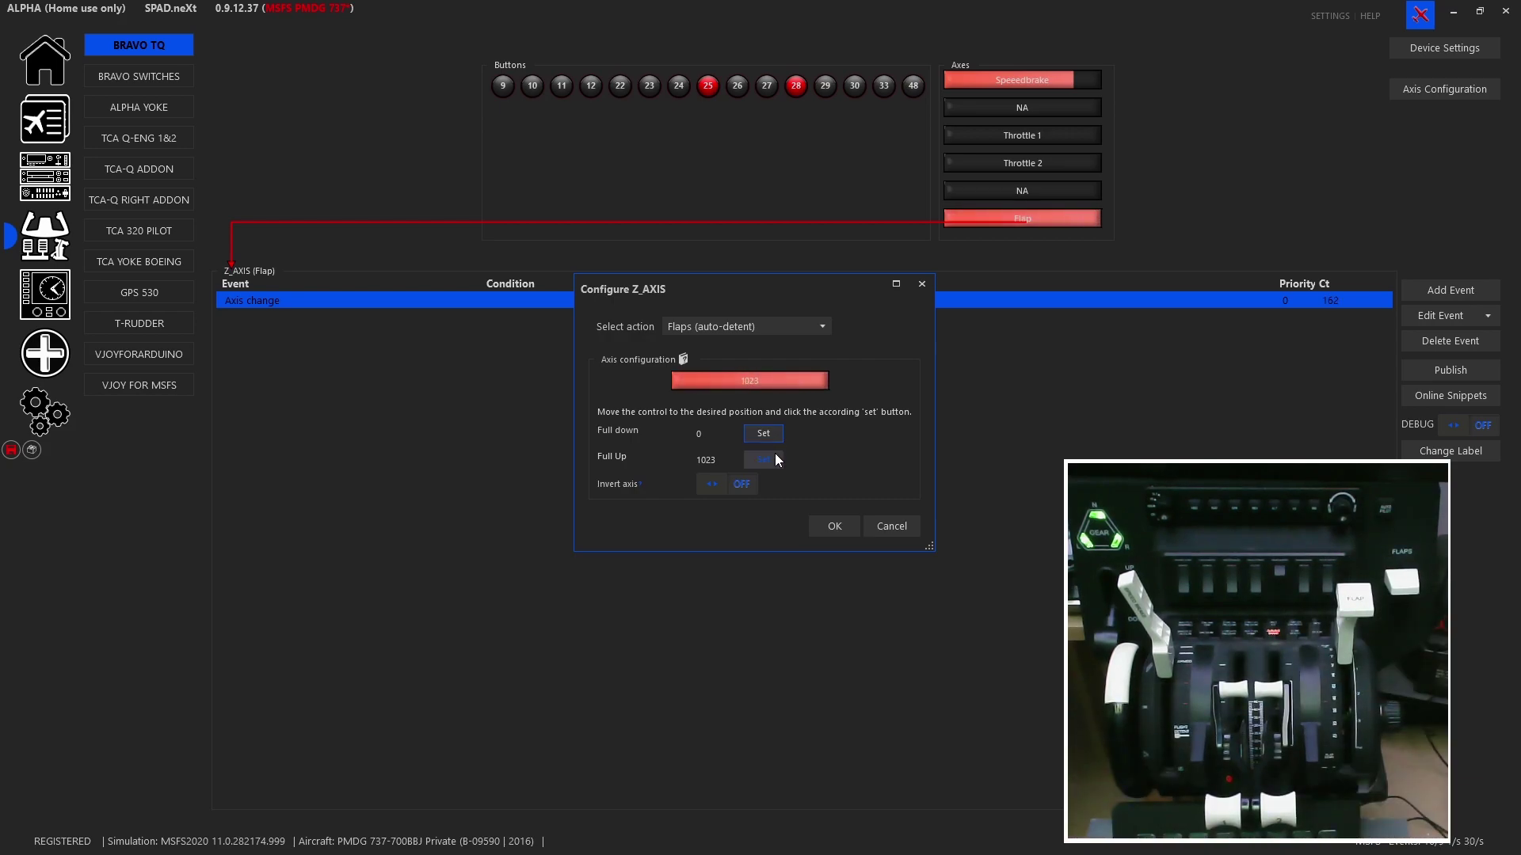
pyautogui.click(773, 458)
pyautogui.click(836, 527)
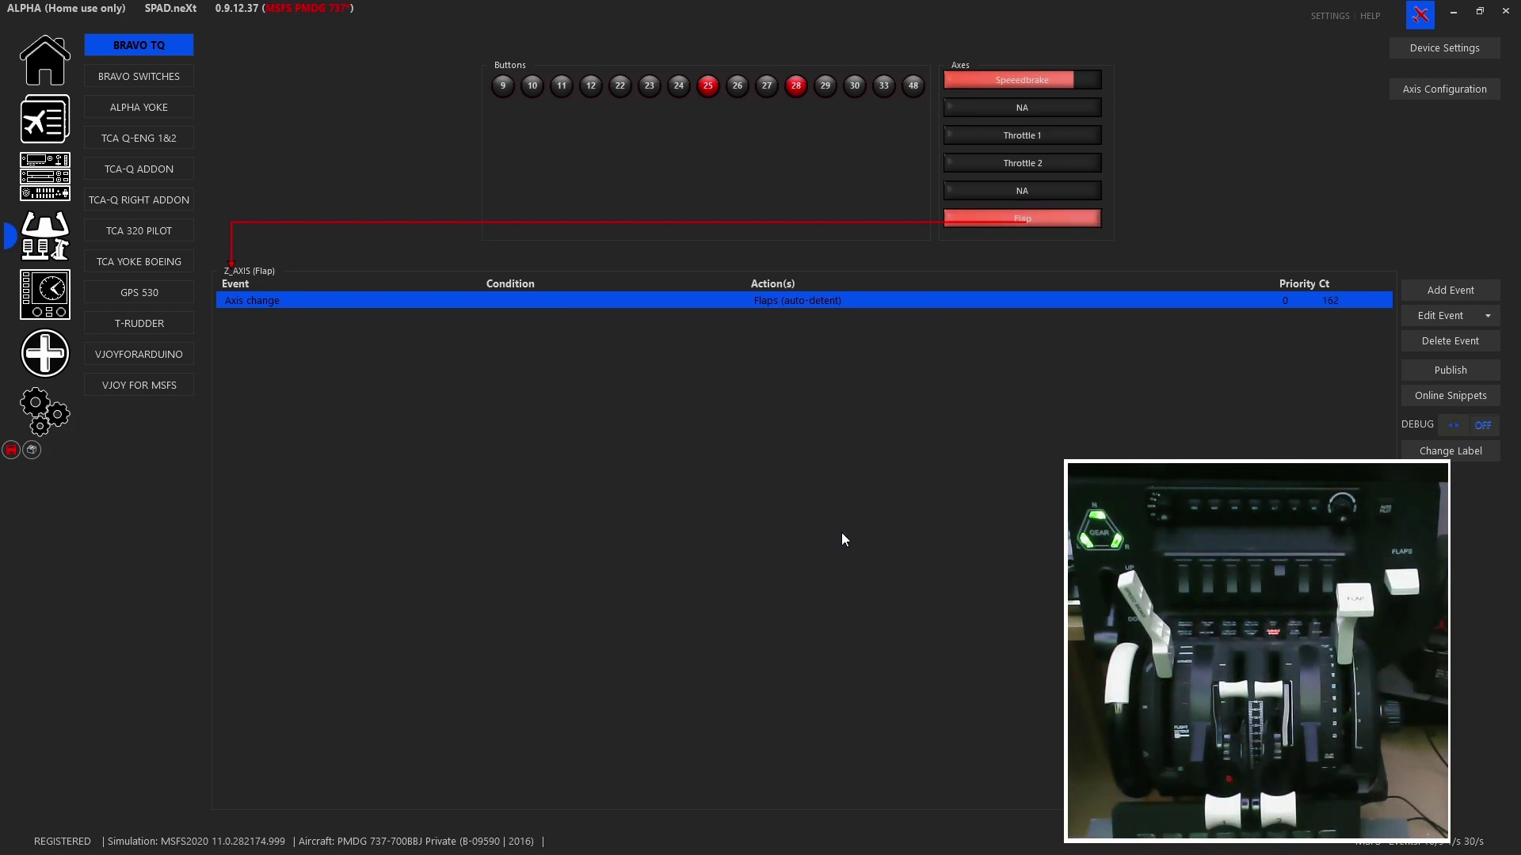
pyautogui.click(12, 451)
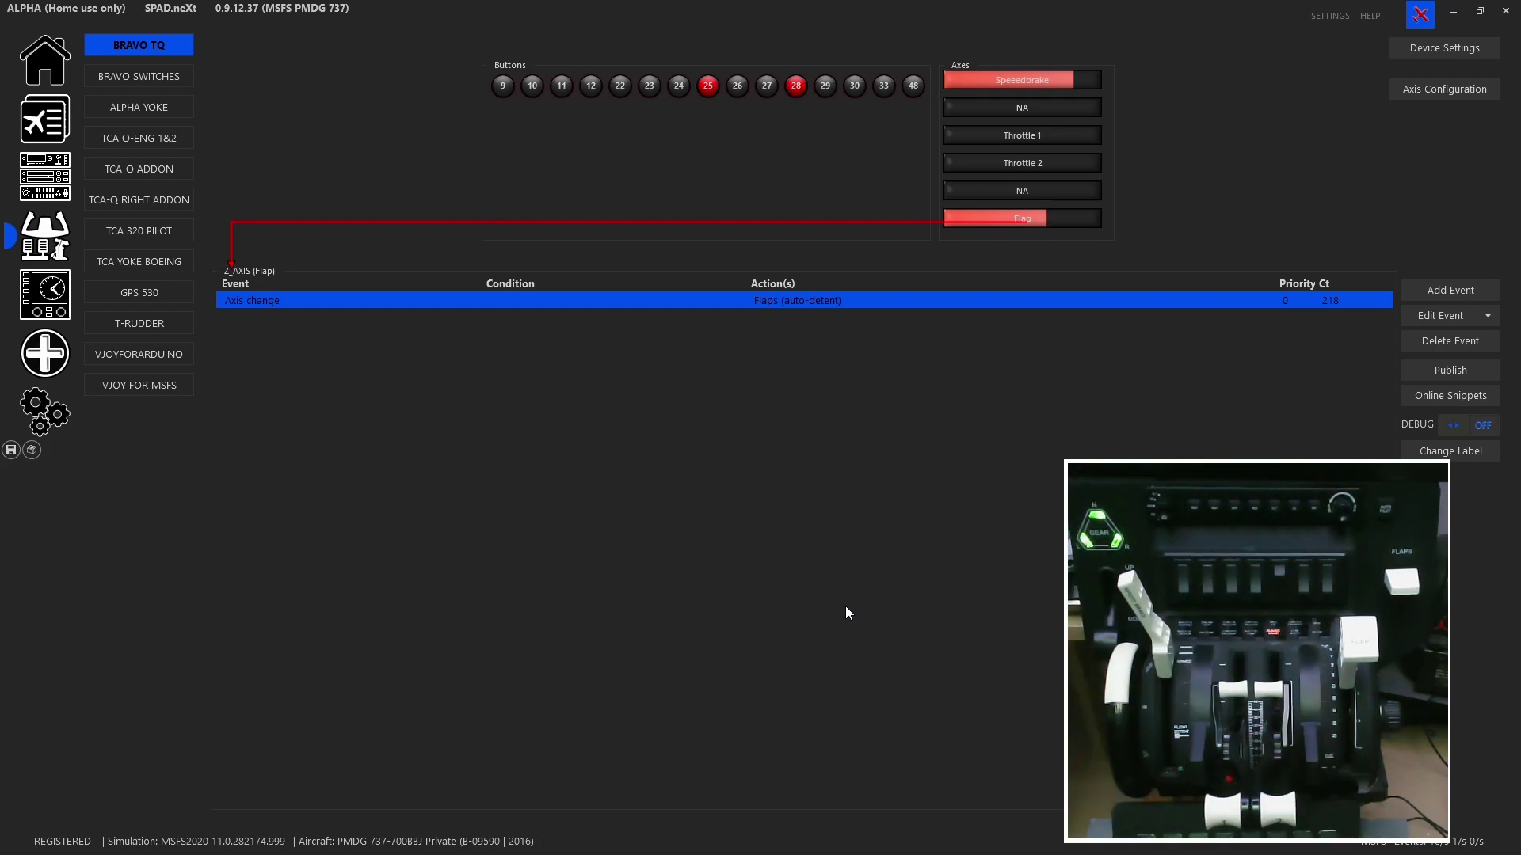
# Step: Show the Bravo Switches device and check the events assigned to the mode selector knob and the AP encoder
pyautogui.click(173, 83)
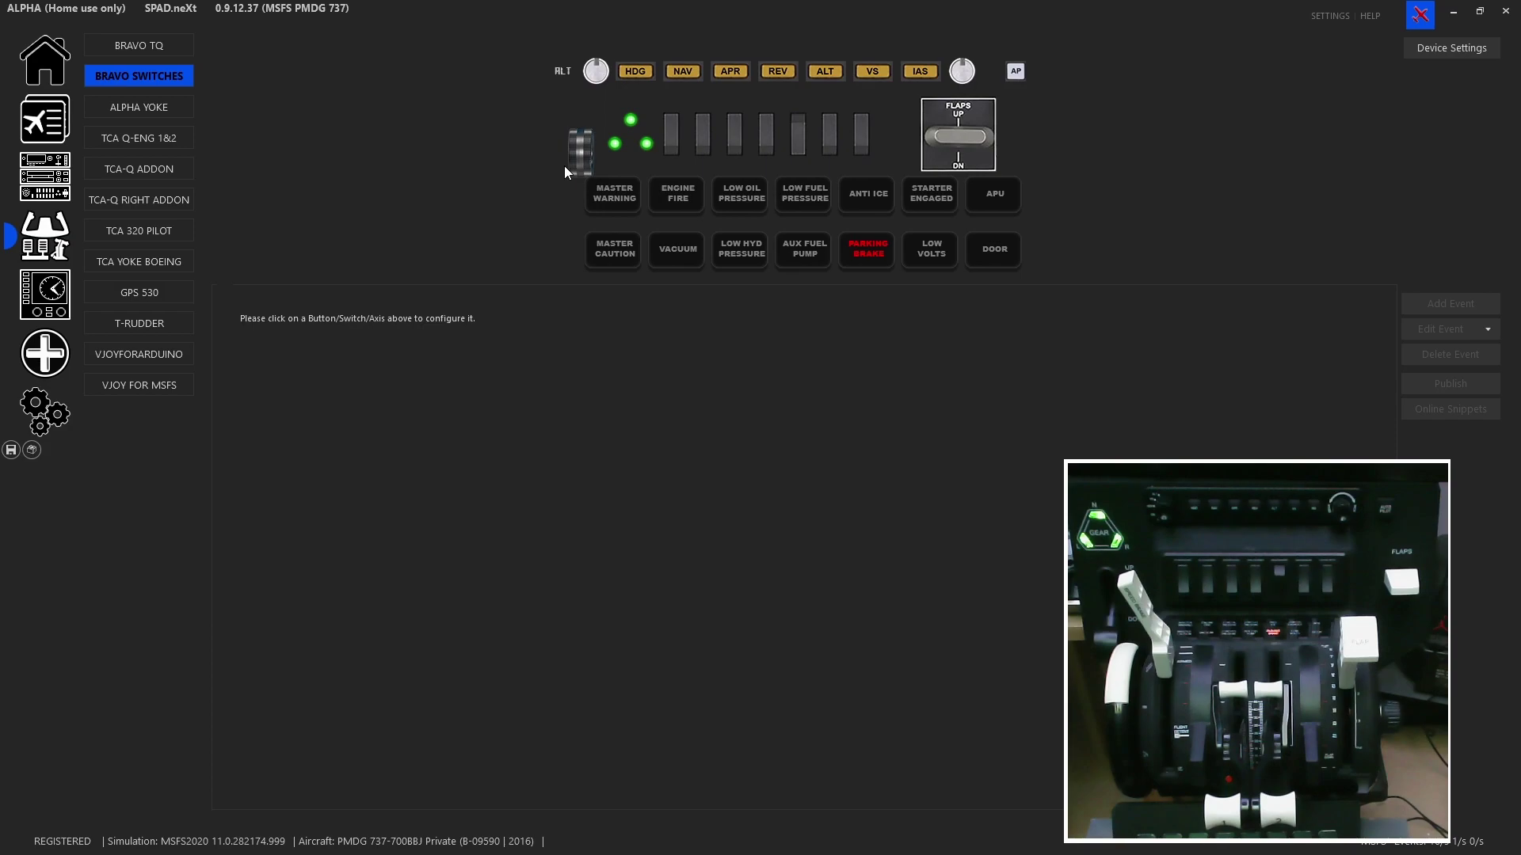
pyautogui.click(602, 75)
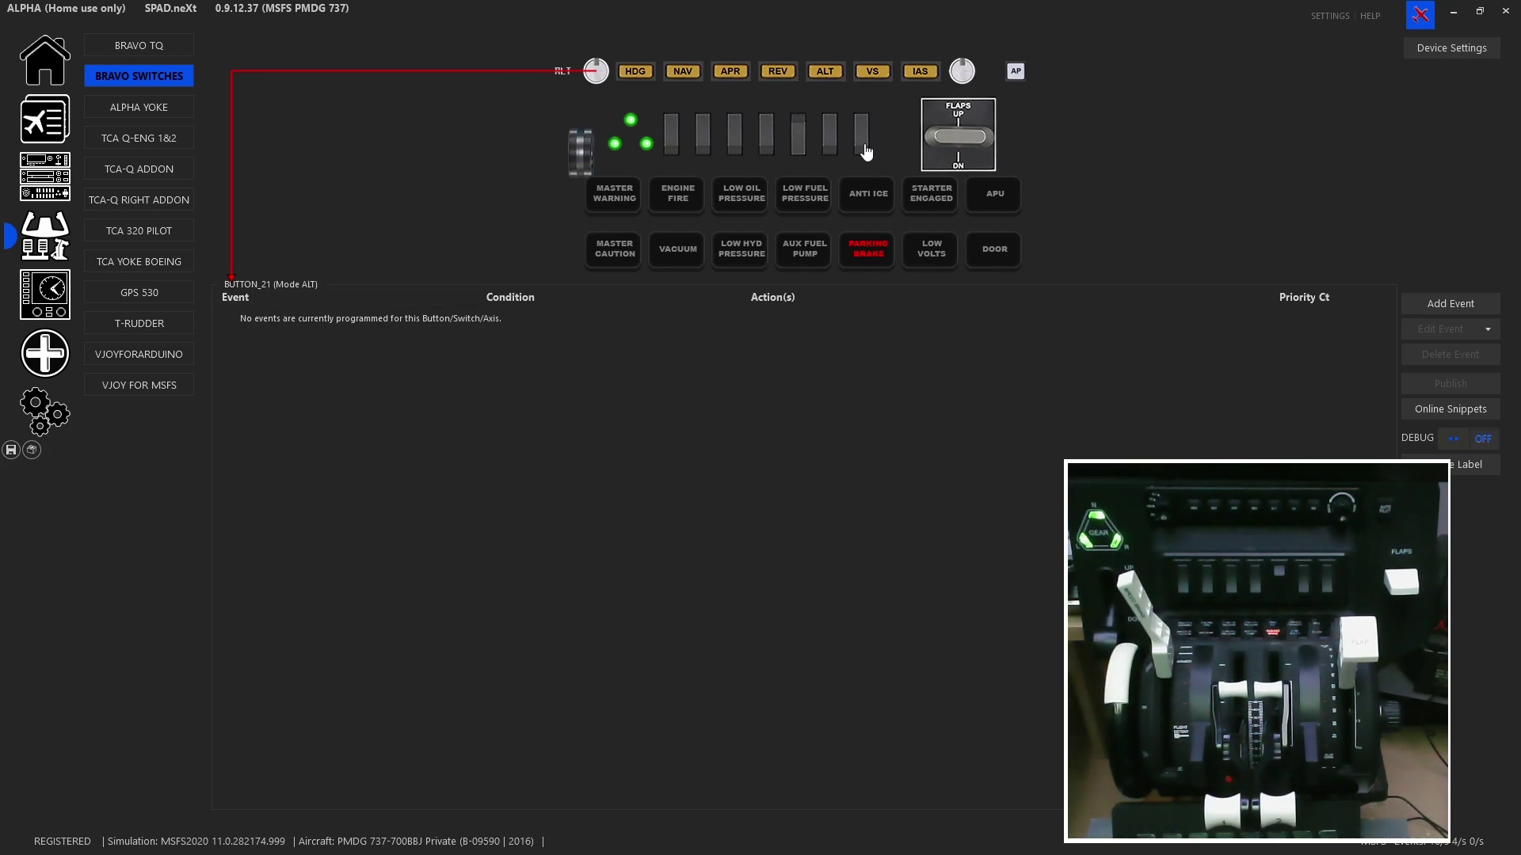
pyautogui.click(962, 73)
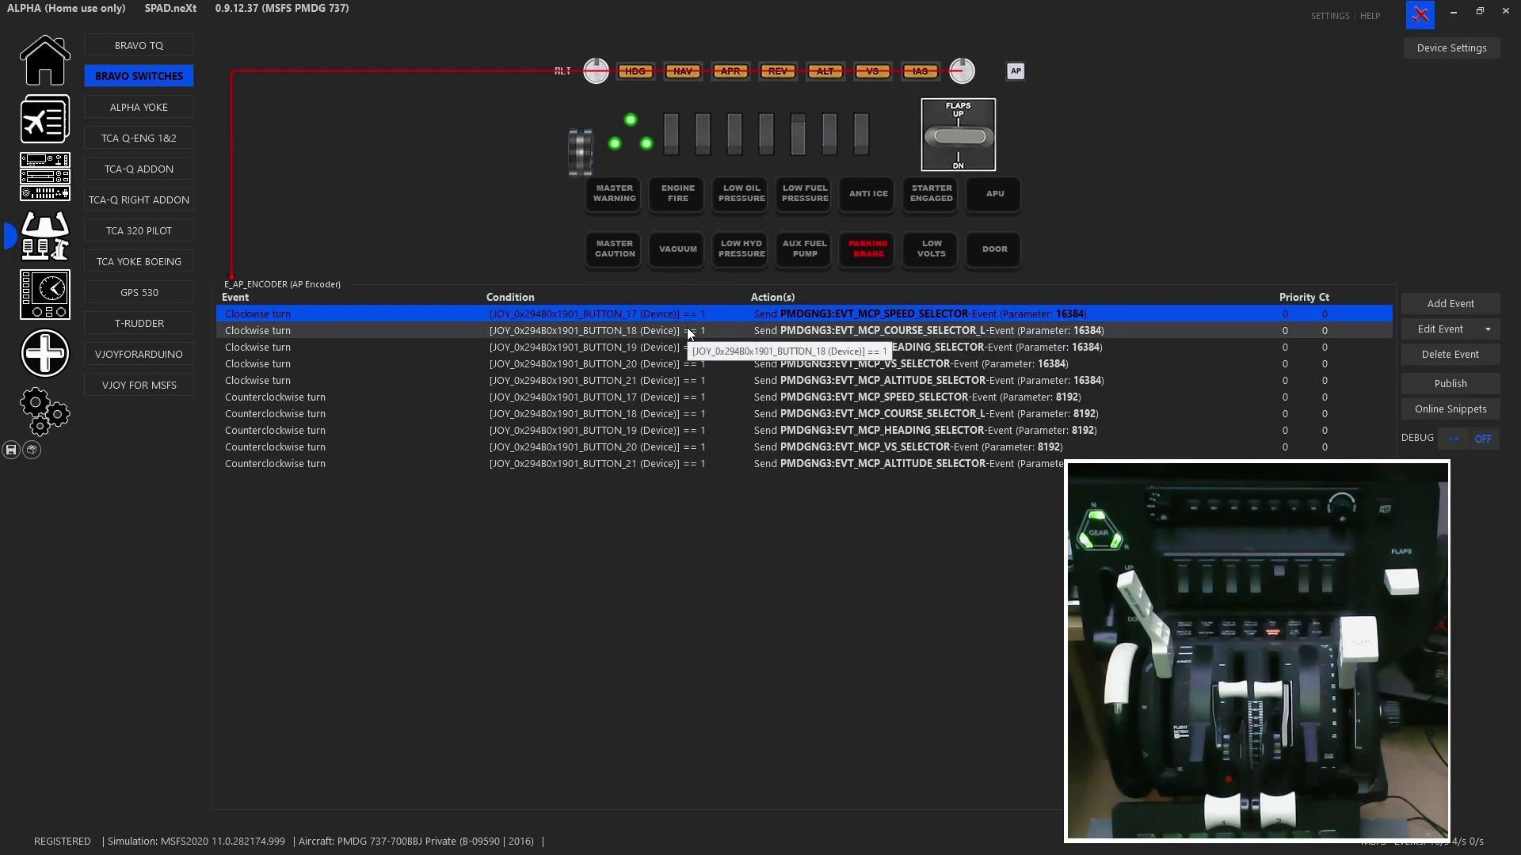
# Step: Open the AP encoder's clockwise BUTTON_17 event and inspect its condition and the configuration of its simulation event action
pyautogui.doubleClick(643, 317)
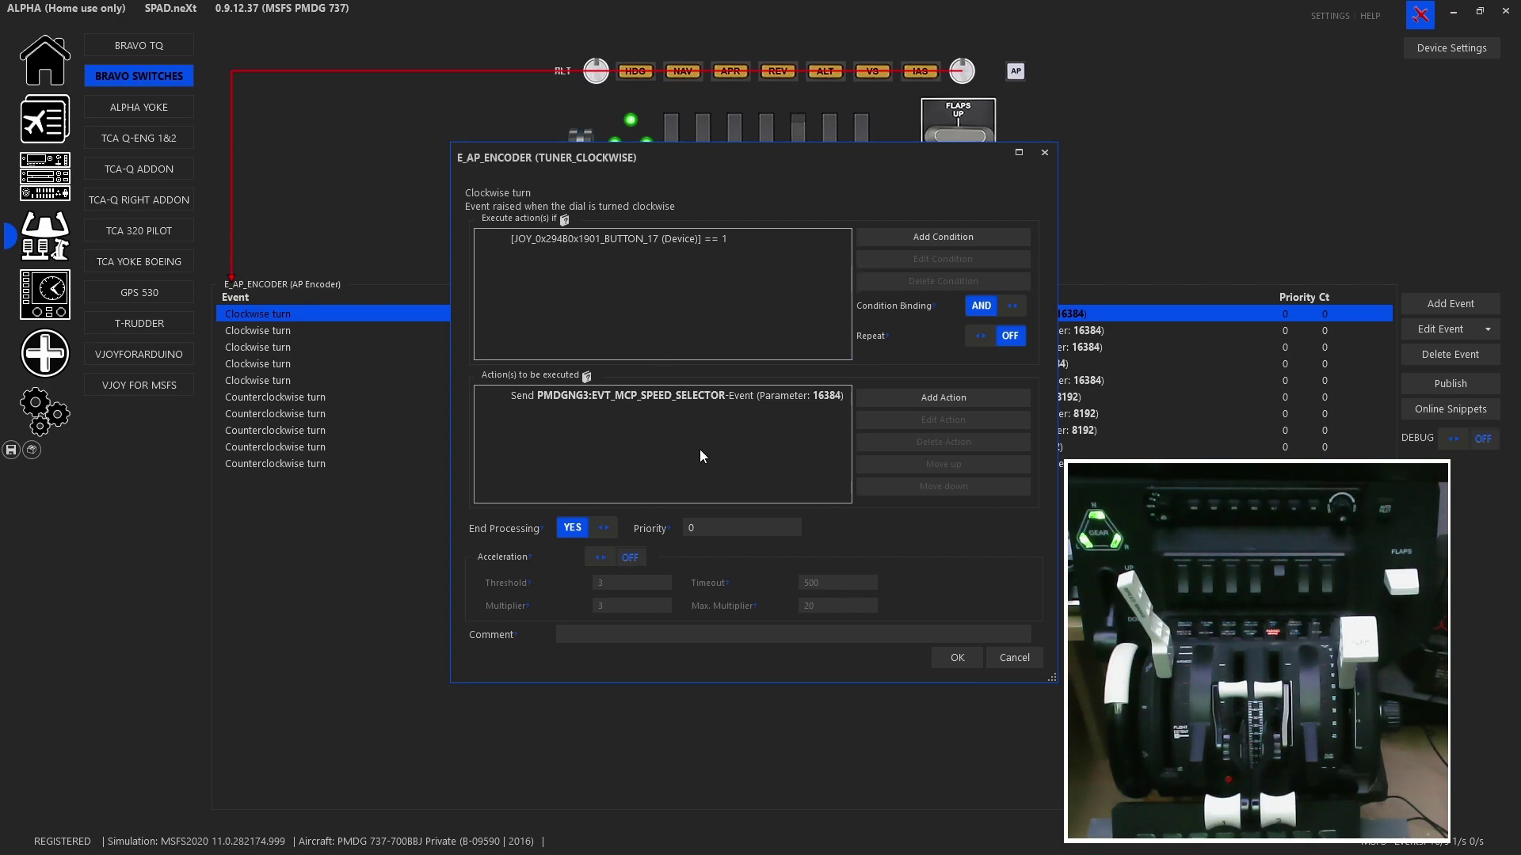
pyautogui.click(664, 242)
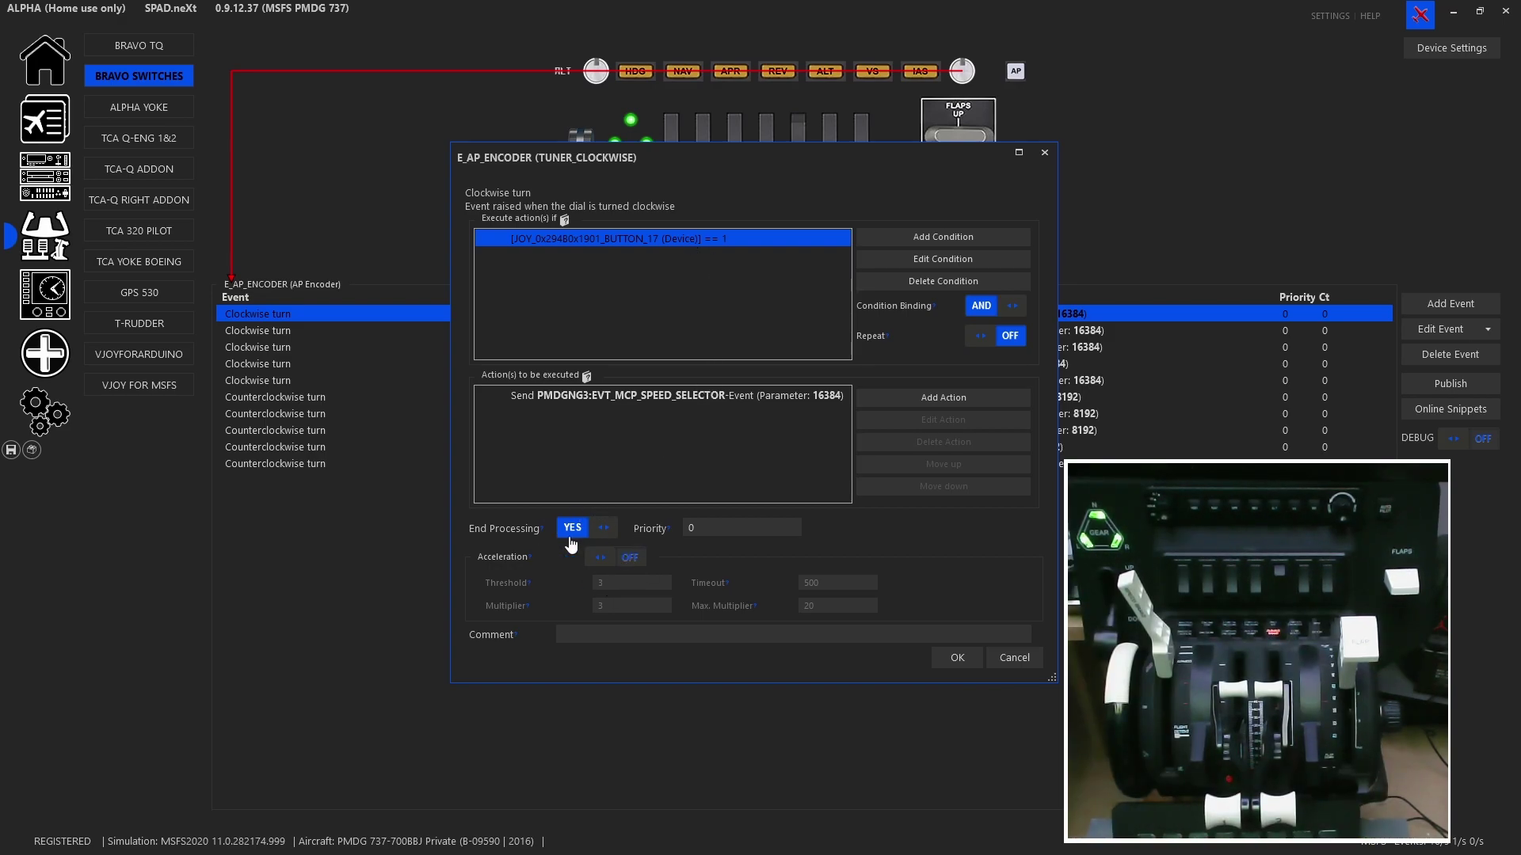
pyautogui.click(703, 396)
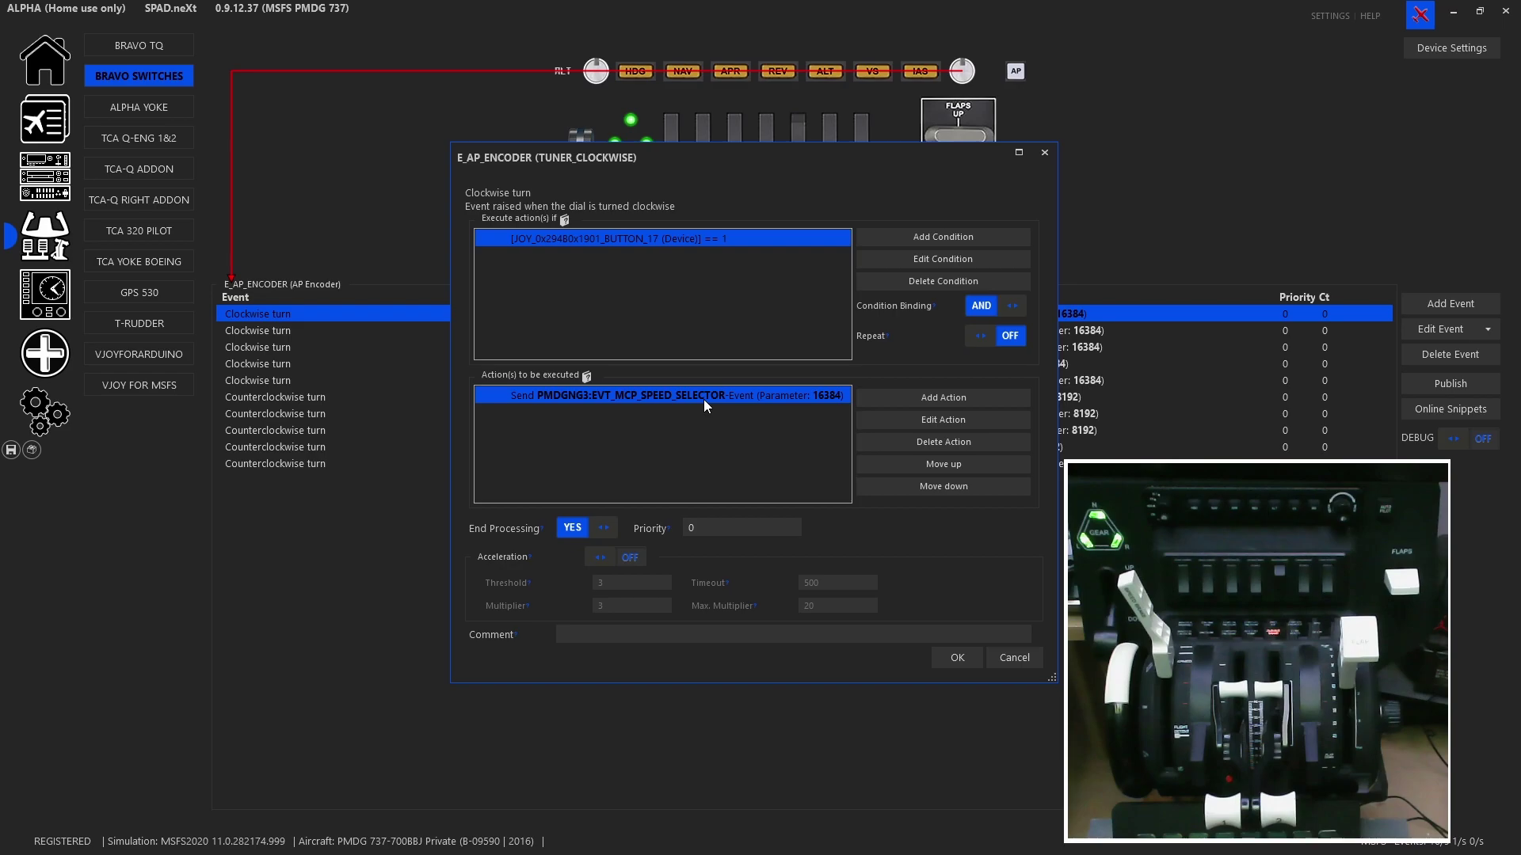
pyautogui.doubleClick(634, 402)
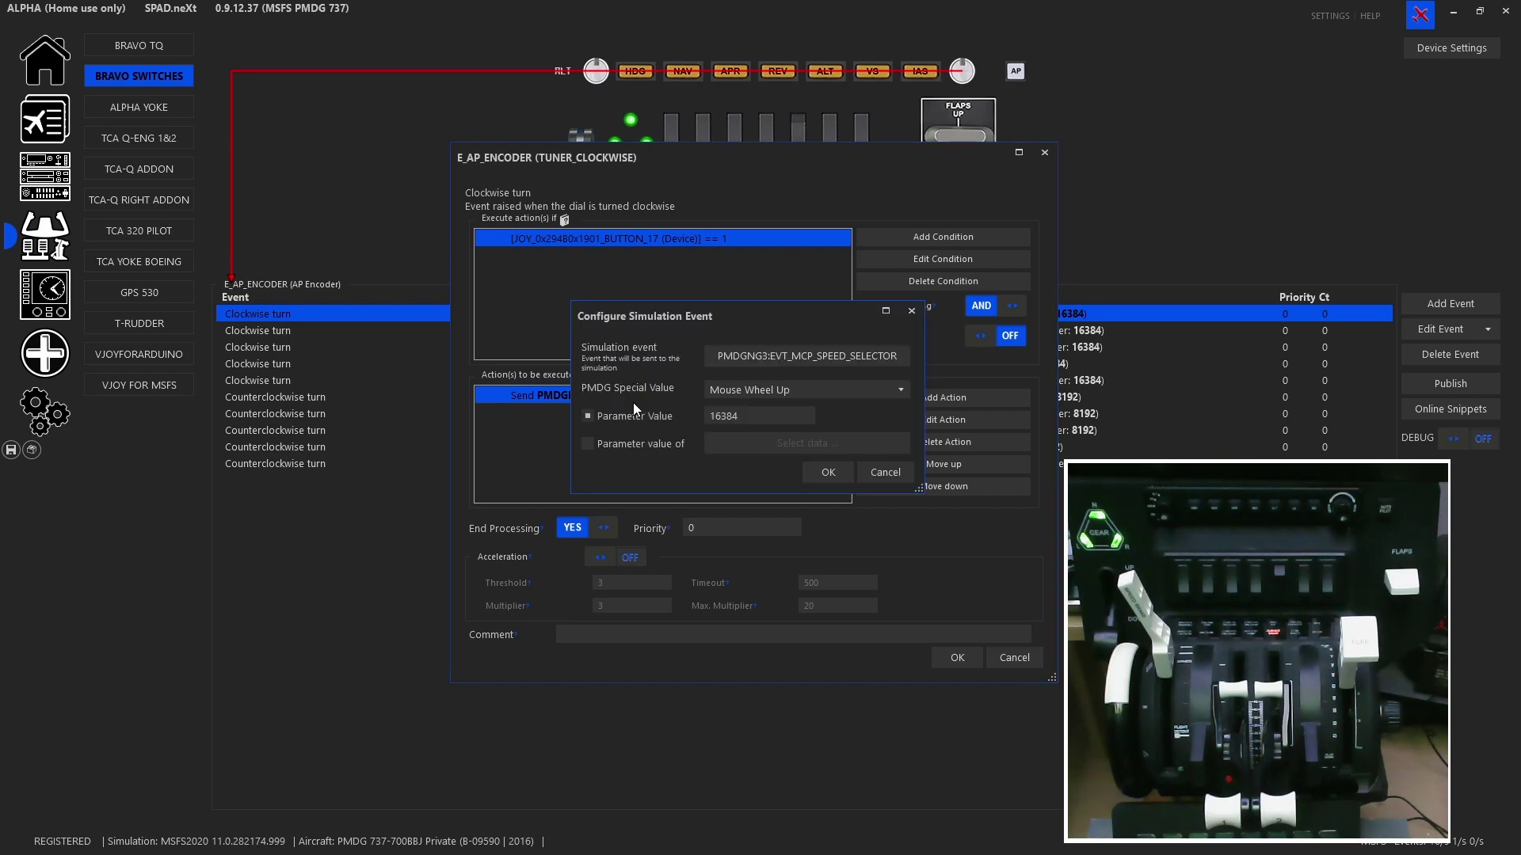
# Step: Search the simulation events for "mcp", choose PMDGNG3:EVT_MCP_SPEED_SELECTOR again and discard the action and event dialogs
pyautogui.click(758, 368)
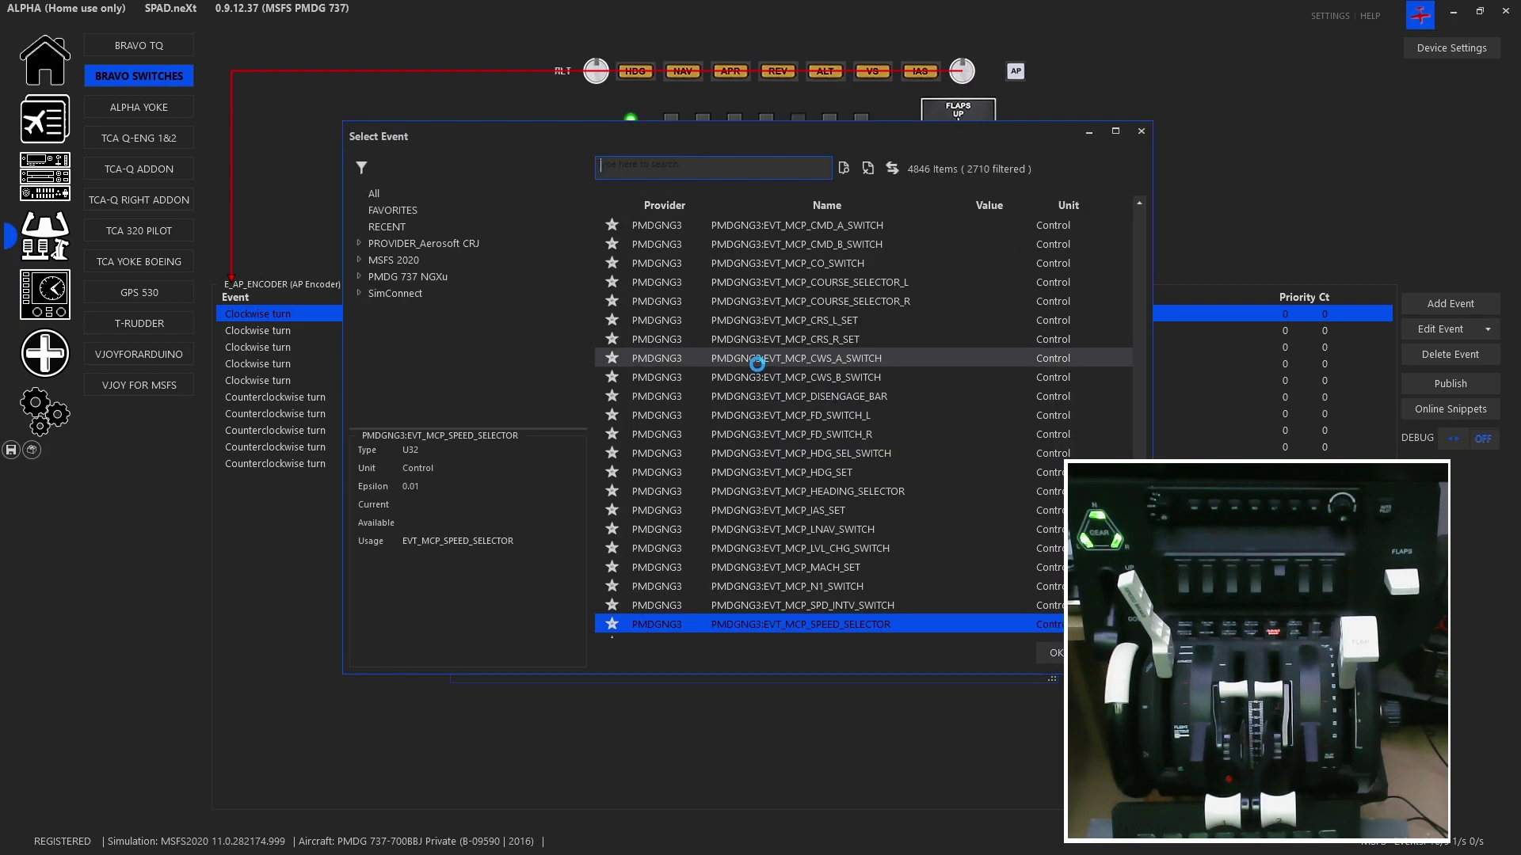
pyautogui.click(658, 175)
pyautogui.write('mcp')
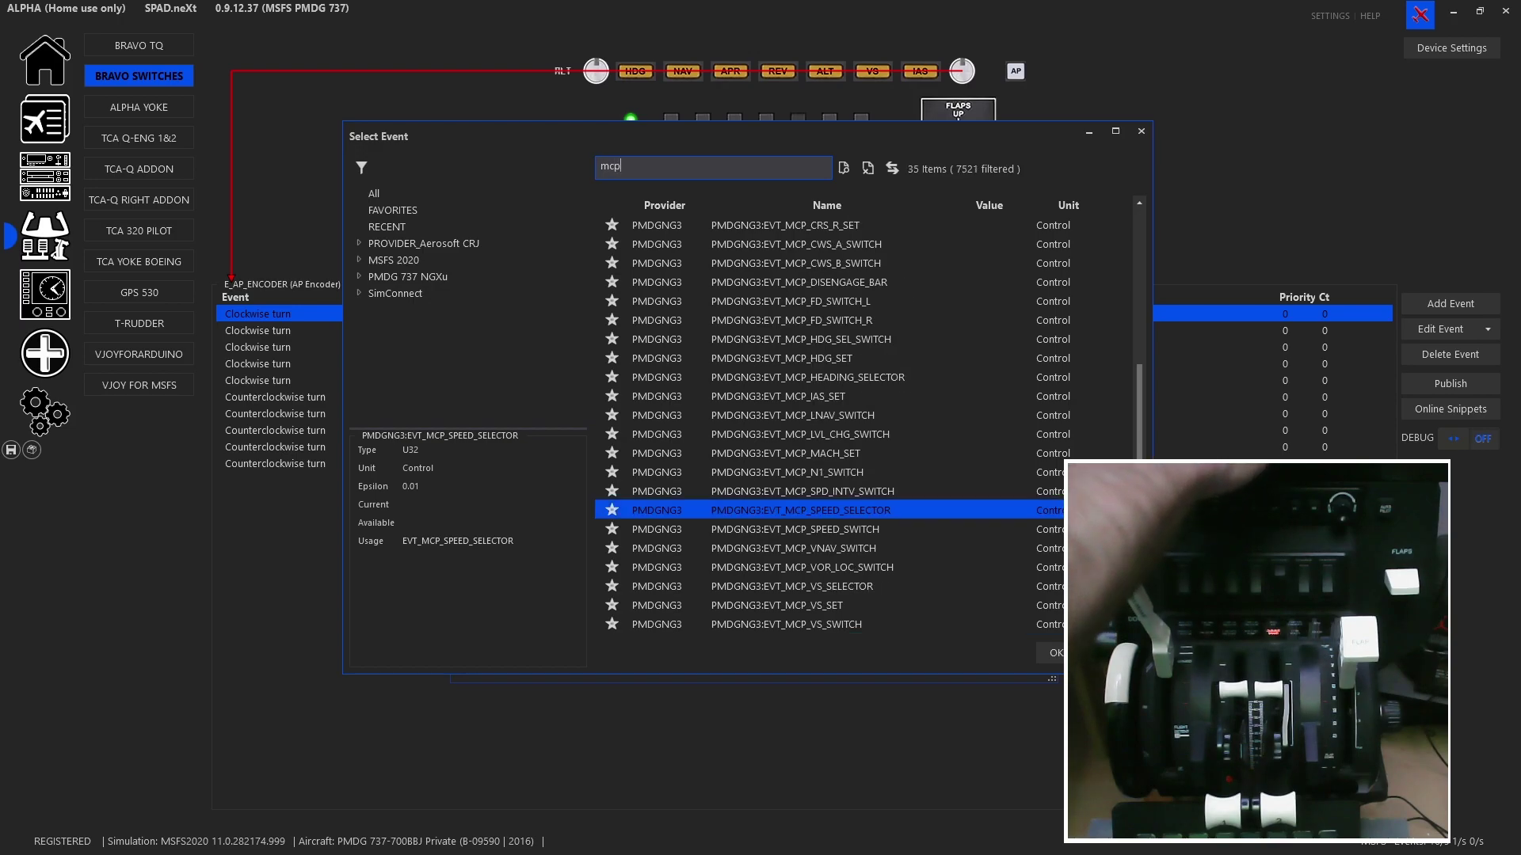
pyautogui.click(397, 274)
pyautogui.scroll(3, 843, 390)
pyautogui.scroll(-3, 843, 389)
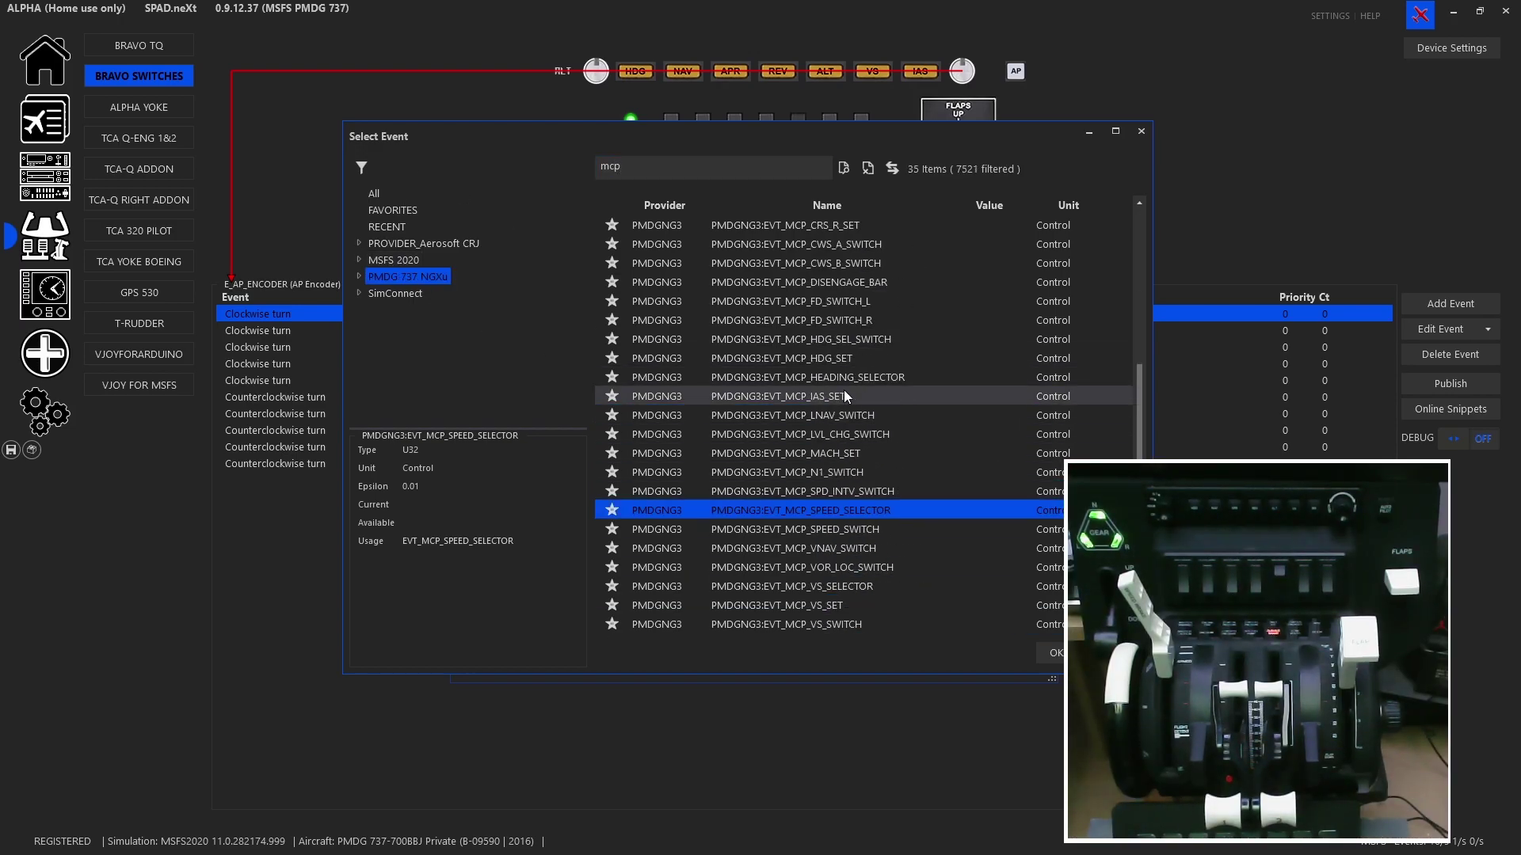
pyautogui.doubleClick(841, 513)
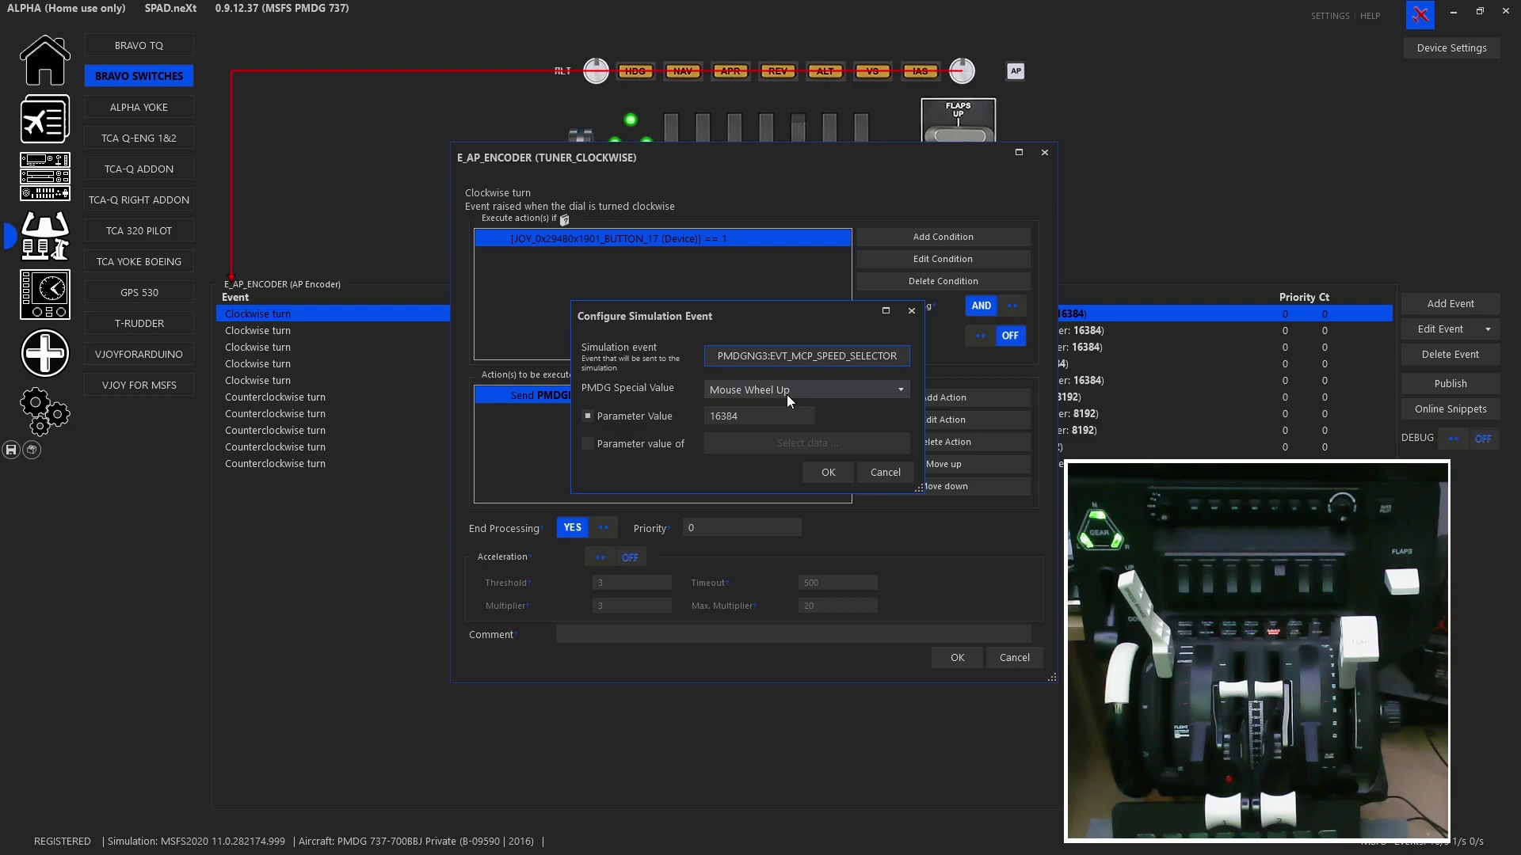
pyautogui.click(886, 473)
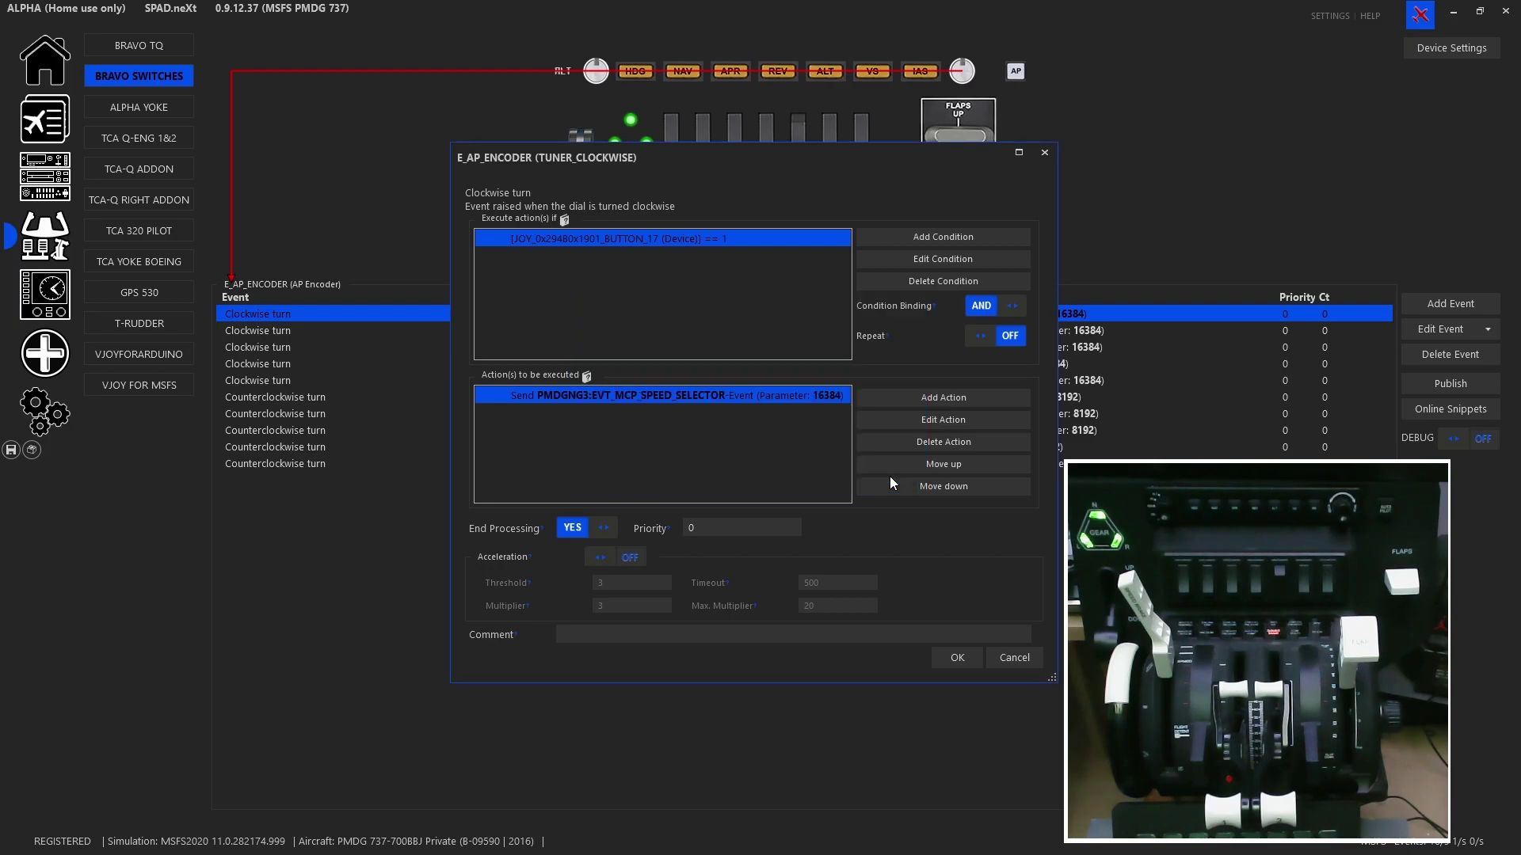
pyautogui.click(1012, 654)
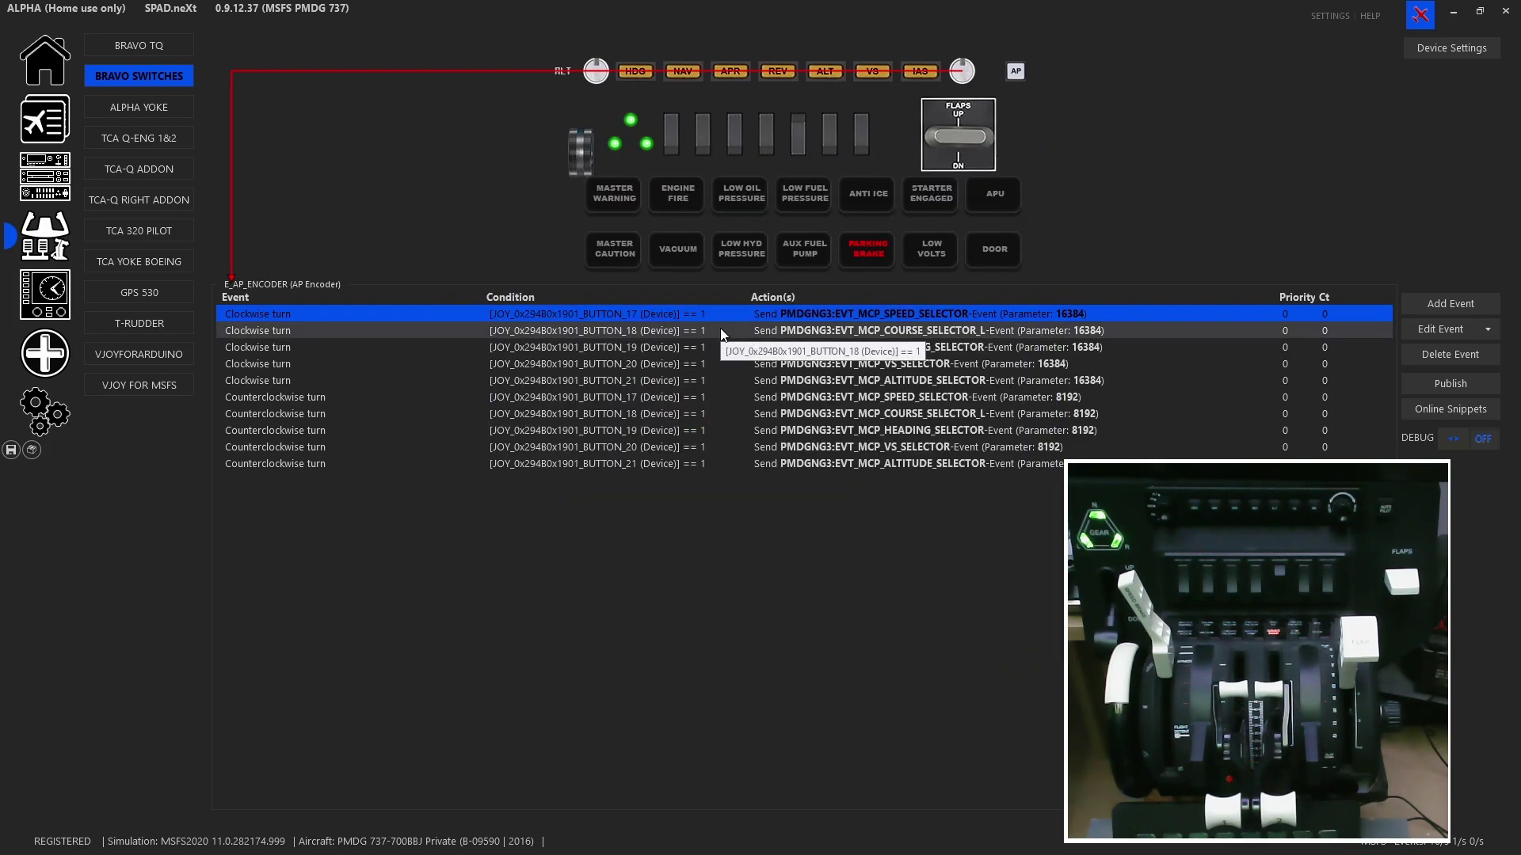
# Step: Review the AP encoder's remaining clockwise and counterclockwise events for course, heading, vertical speed, altitude and speed
pyautogui.click(645, 331)
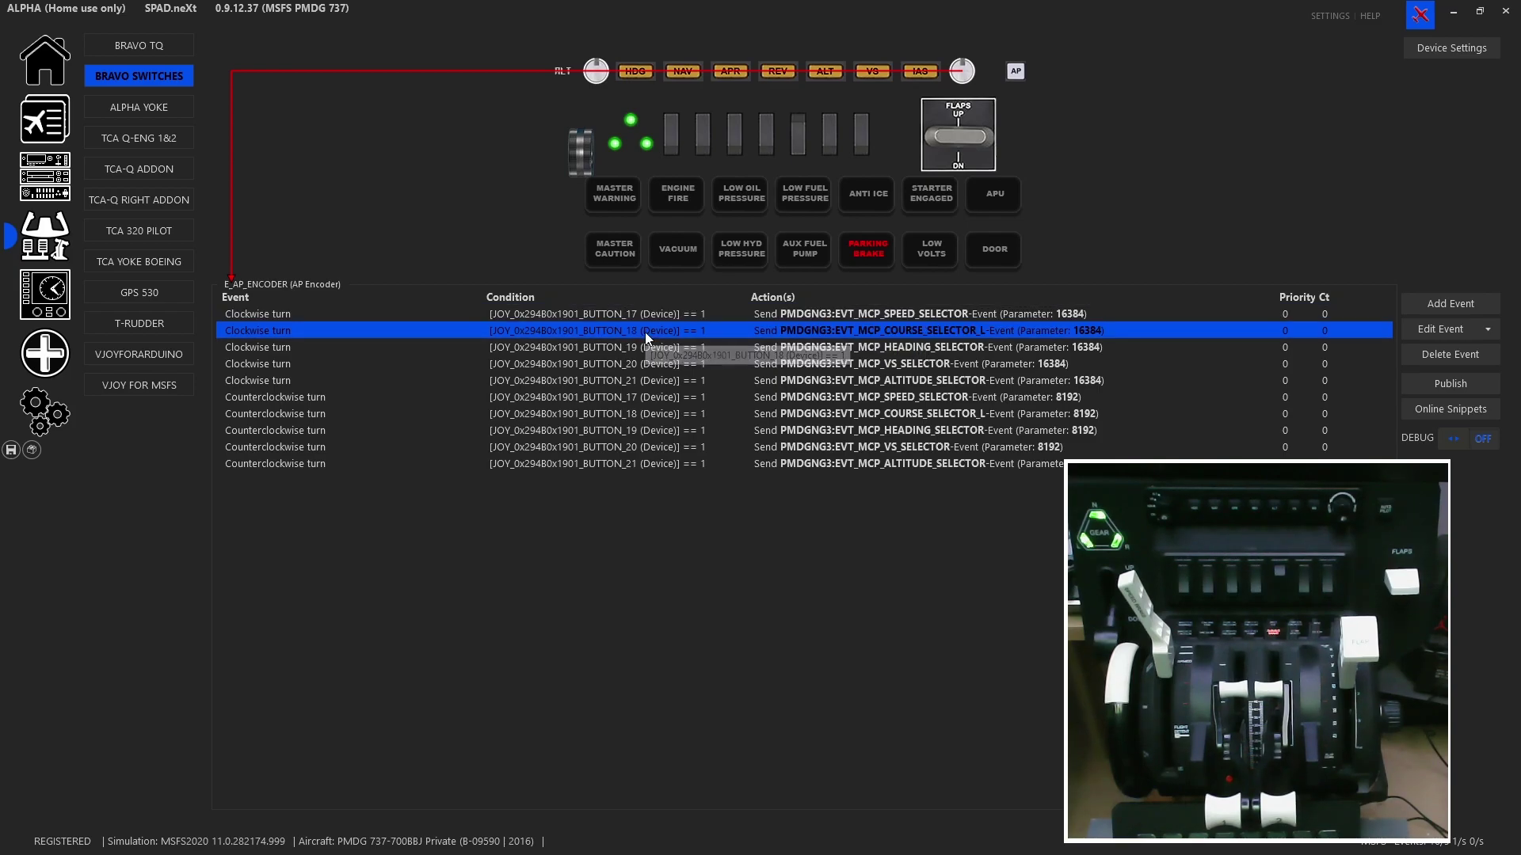
pyautogui.click(883, 347)
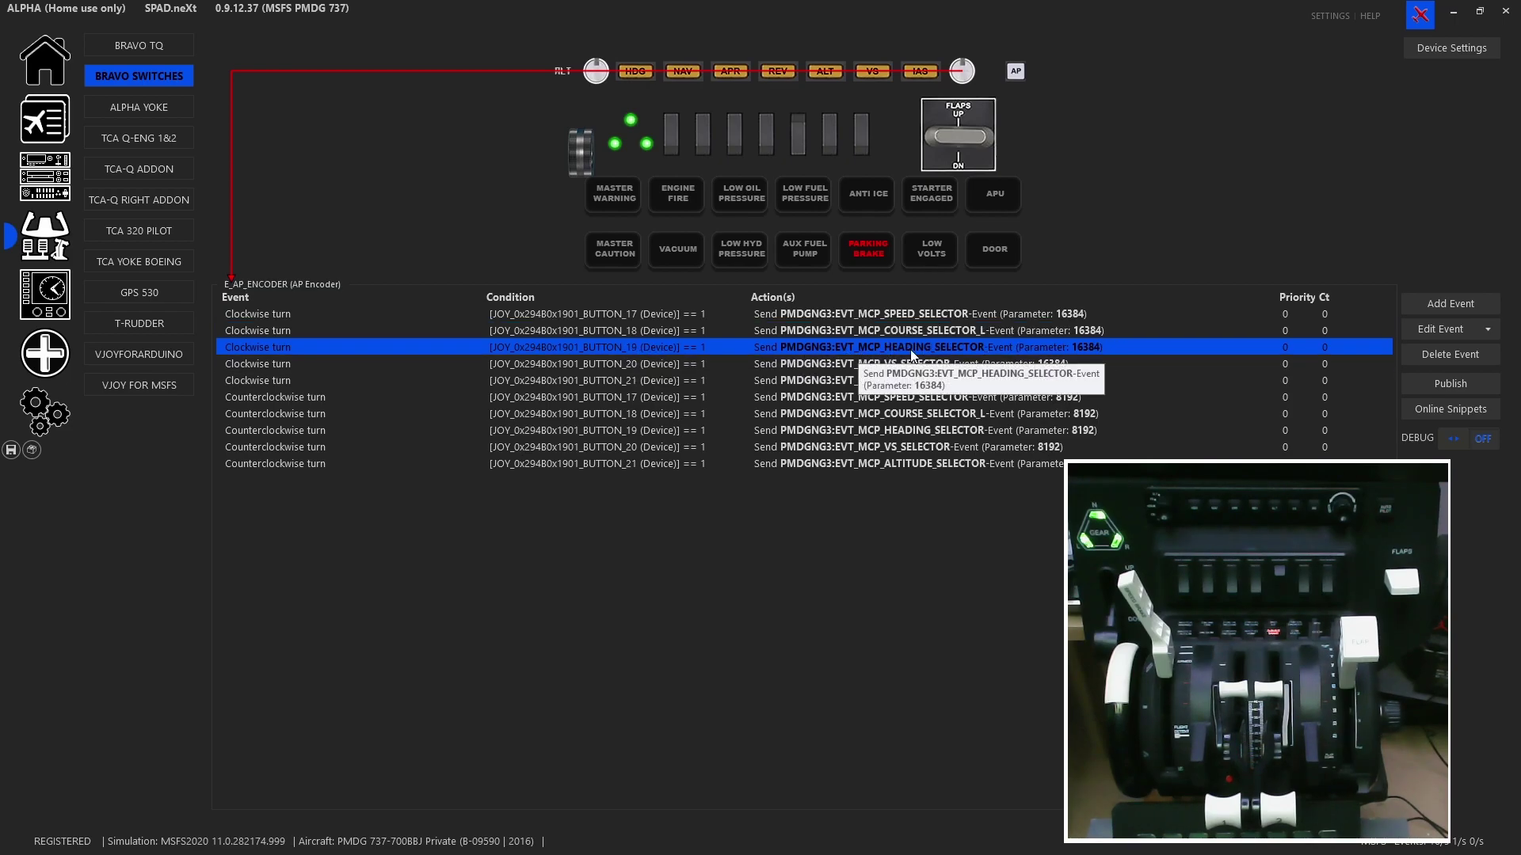
pyautogui.click(757, 367)
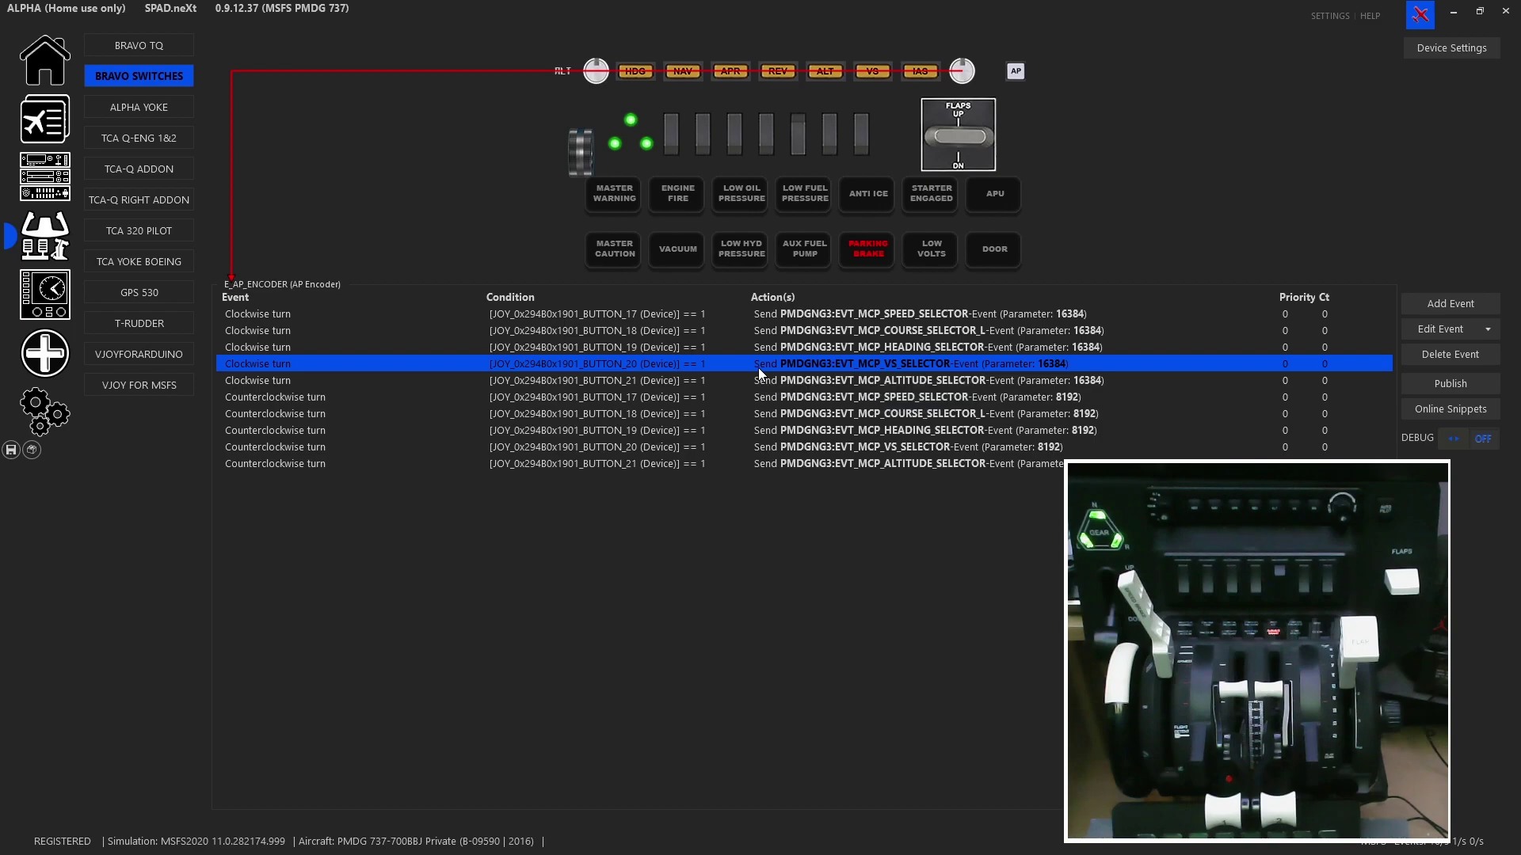
pyautogui.click(825, 382)
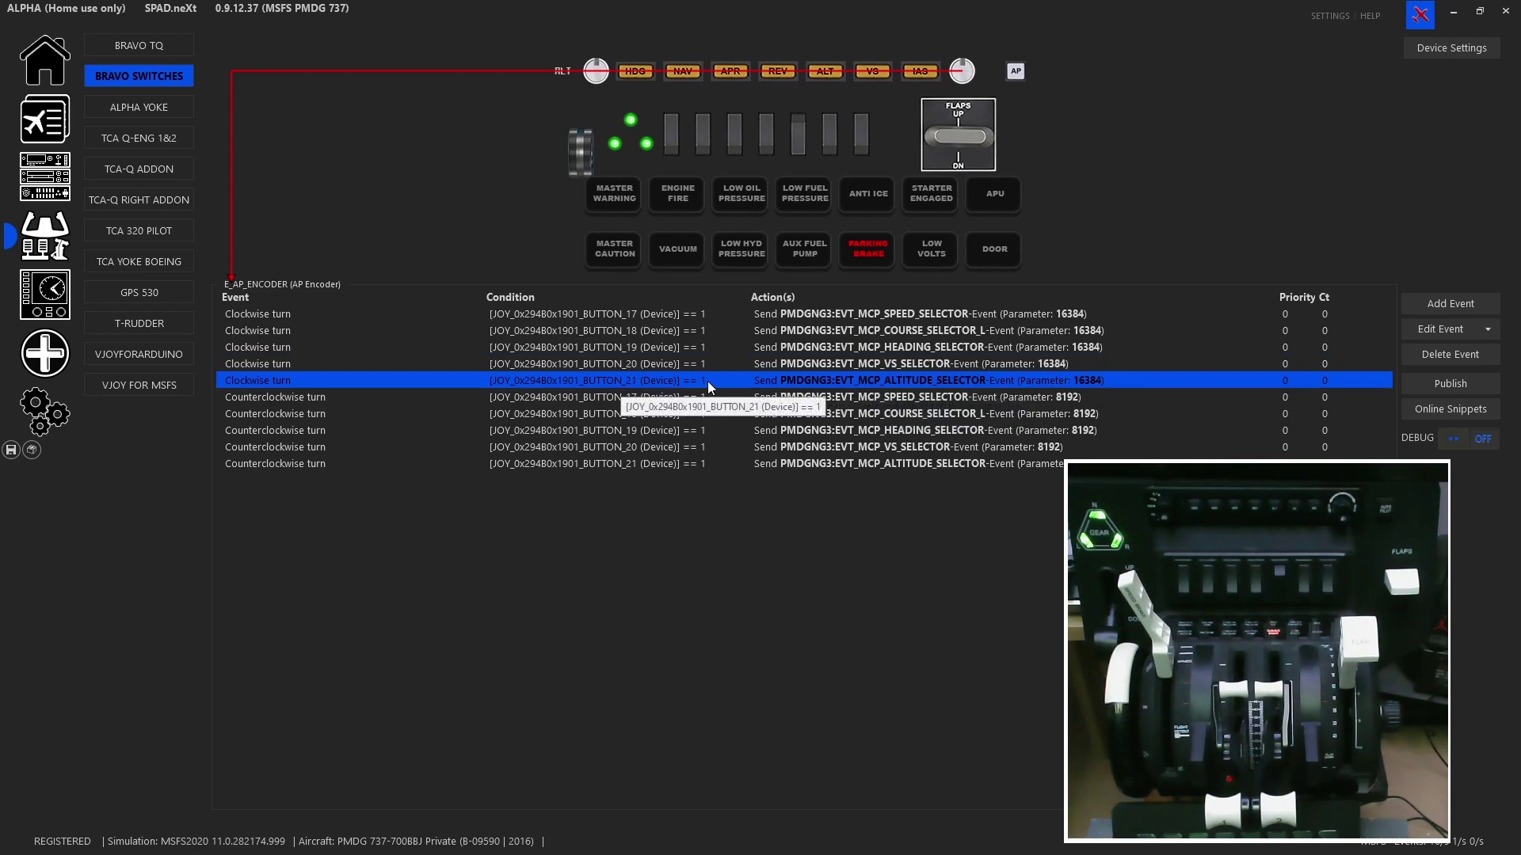
pyautogui.click(871, 400)
pyautogui.click(866, 413)
pyautogui.click(867, 430)
pyautogui.click(867, 447)
pyautogui.click(870, 463)
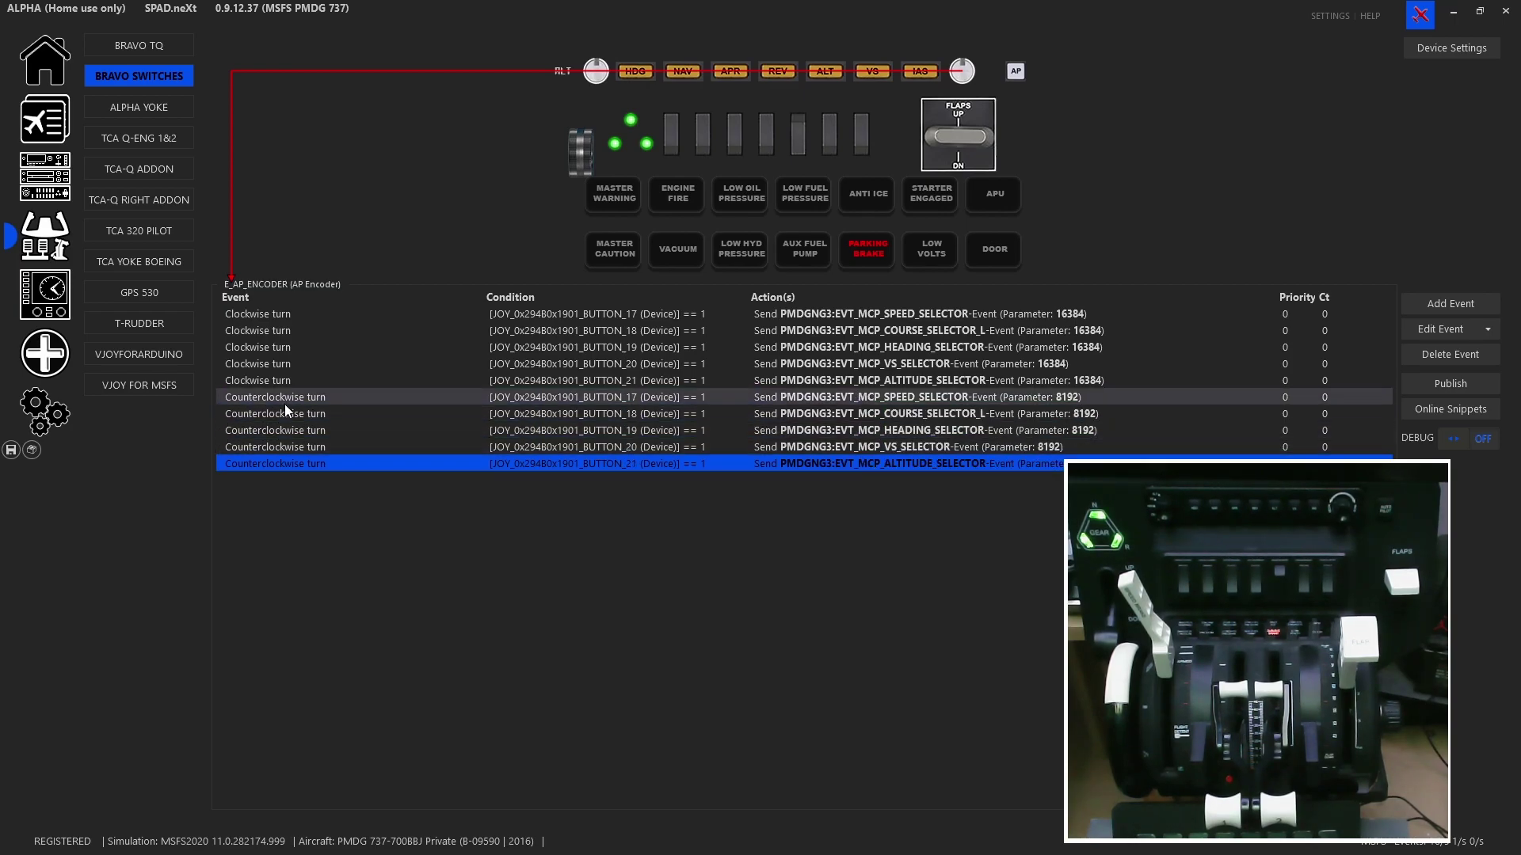
# Step: Add a counterclockwise tuner event to the AP encoder and start a condition, opening the selection of its source data
pyautogui.click(1421, 311)
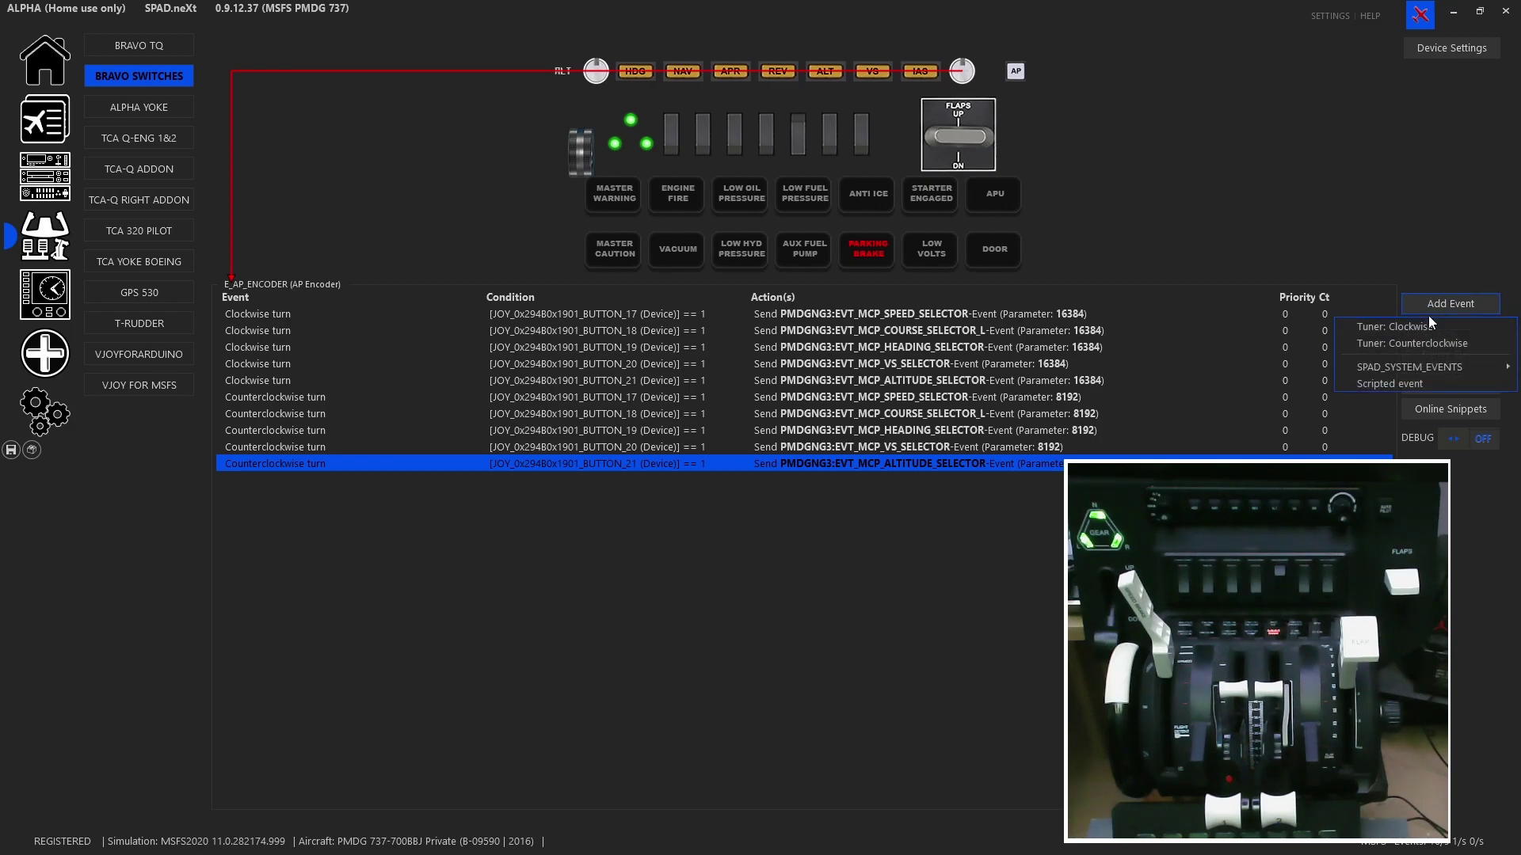
pyautogui.click(1403, 346)
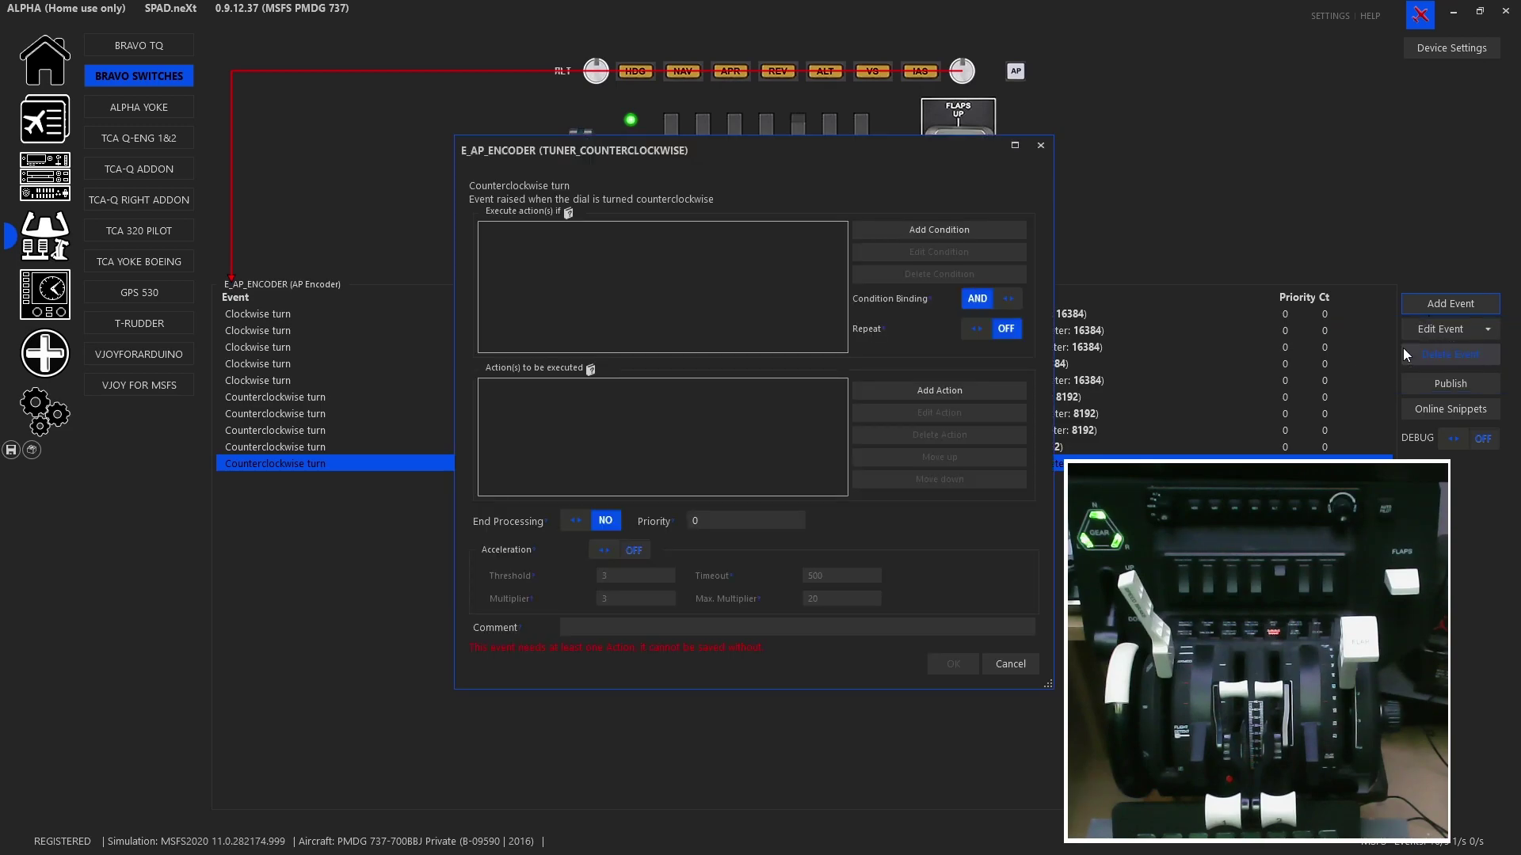
pyautogui.click(886, 235)
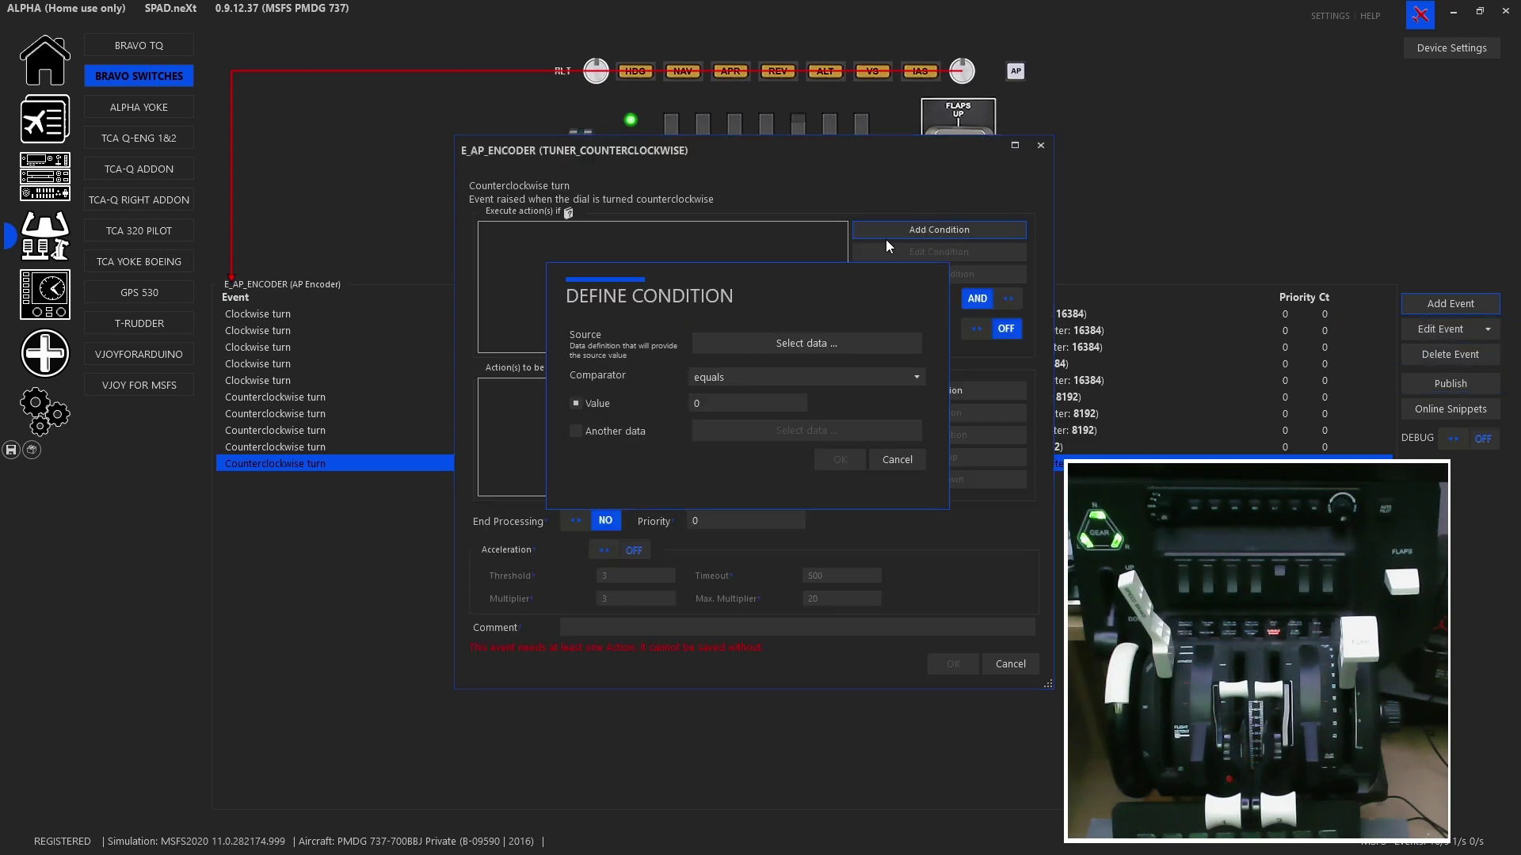
pyautogui.click(818, 340)
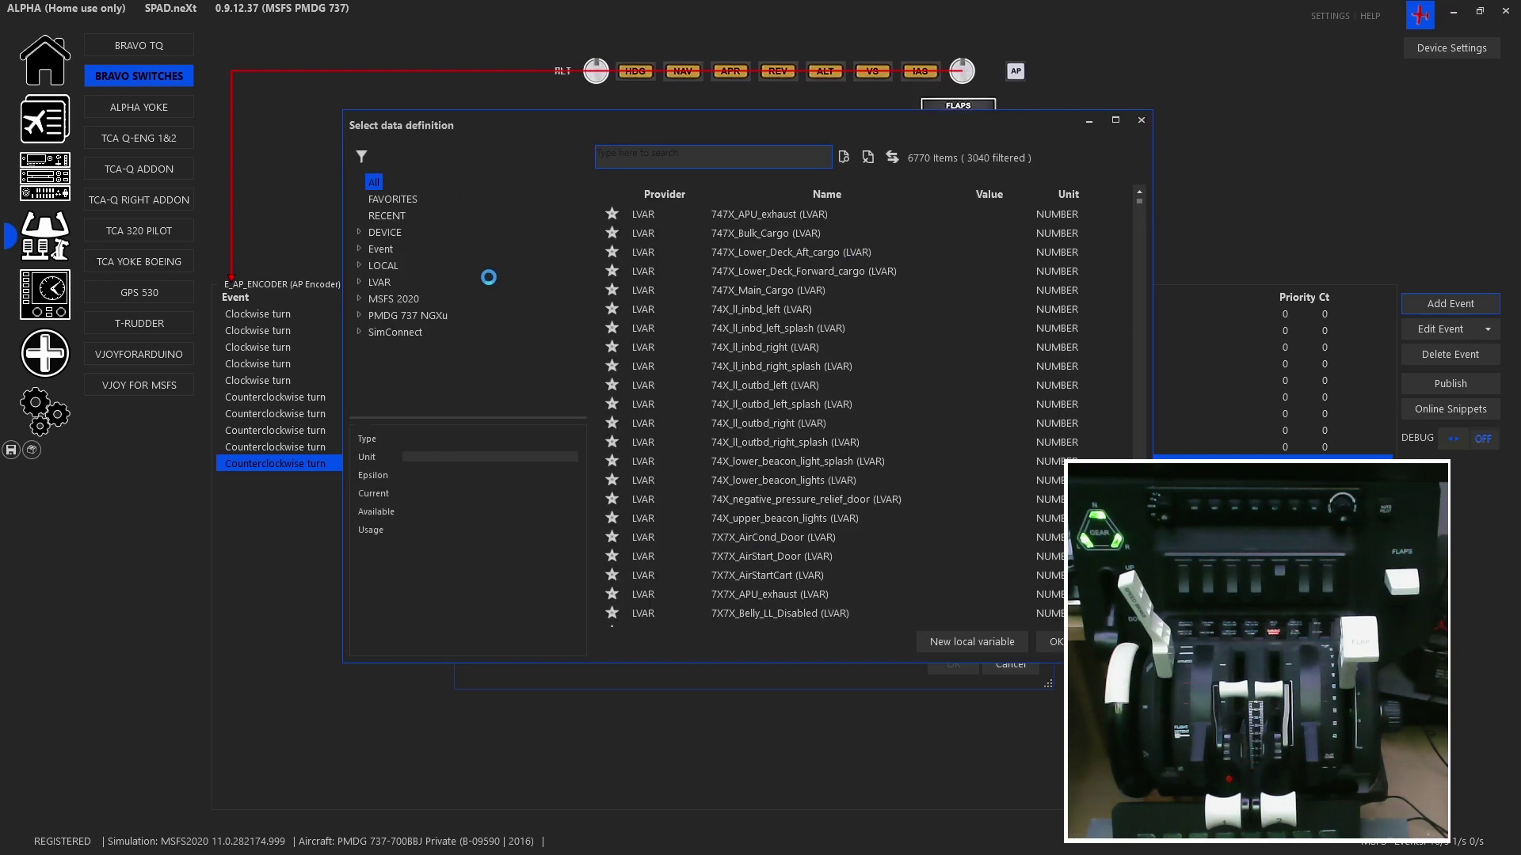
# Step: Define the condition as JOY_0x294B0x1901_BUTTON_17 from the local Bravo Switches device data equals 1
pyautogui.doubleClick(392, 231)
pyautogui.click(377, 265)
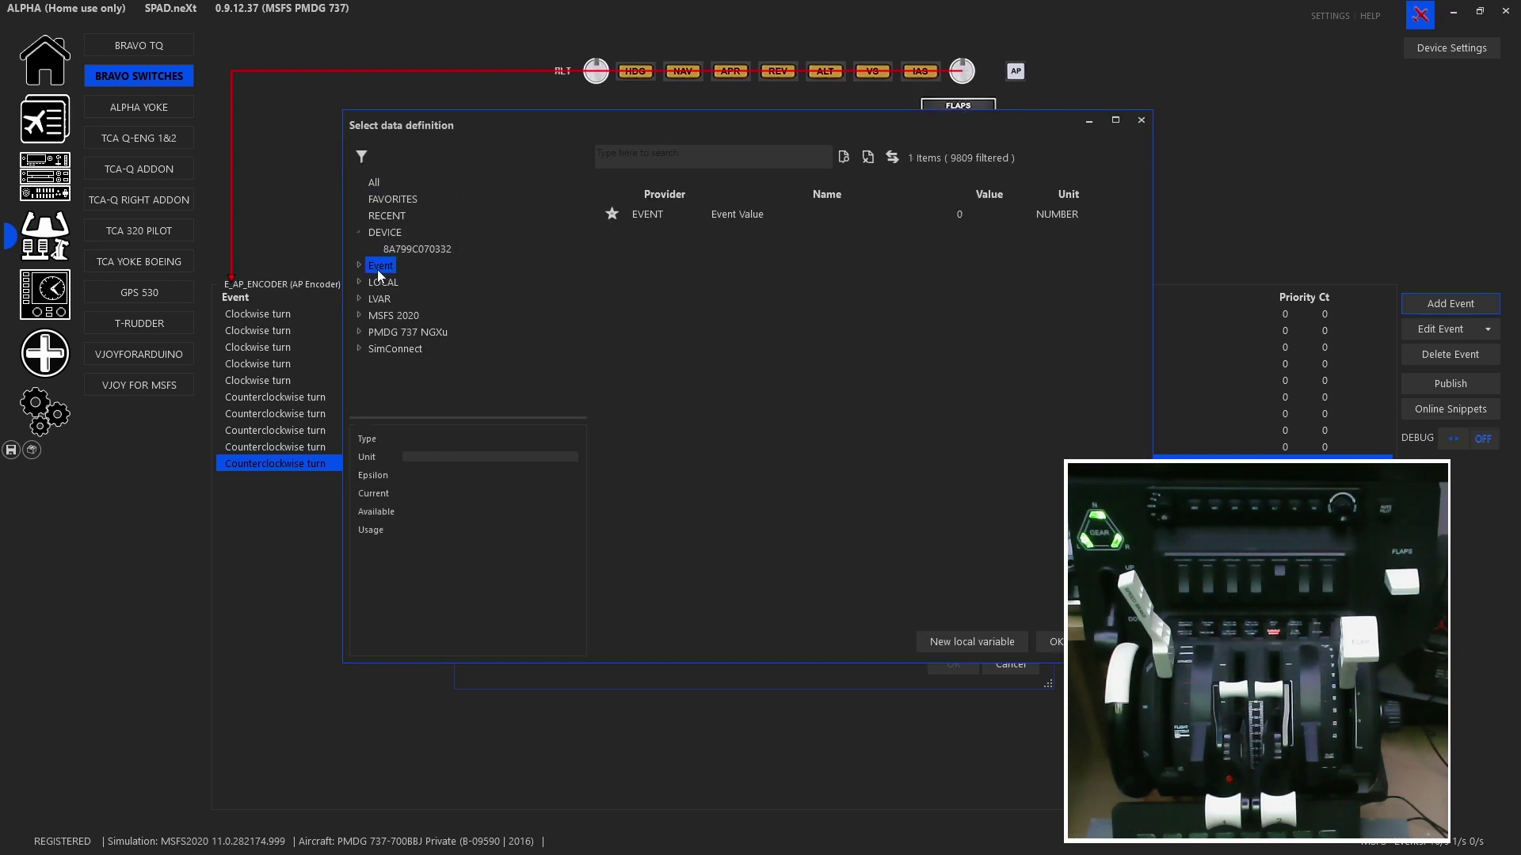
pyautogui.doubleClick(393, 287)
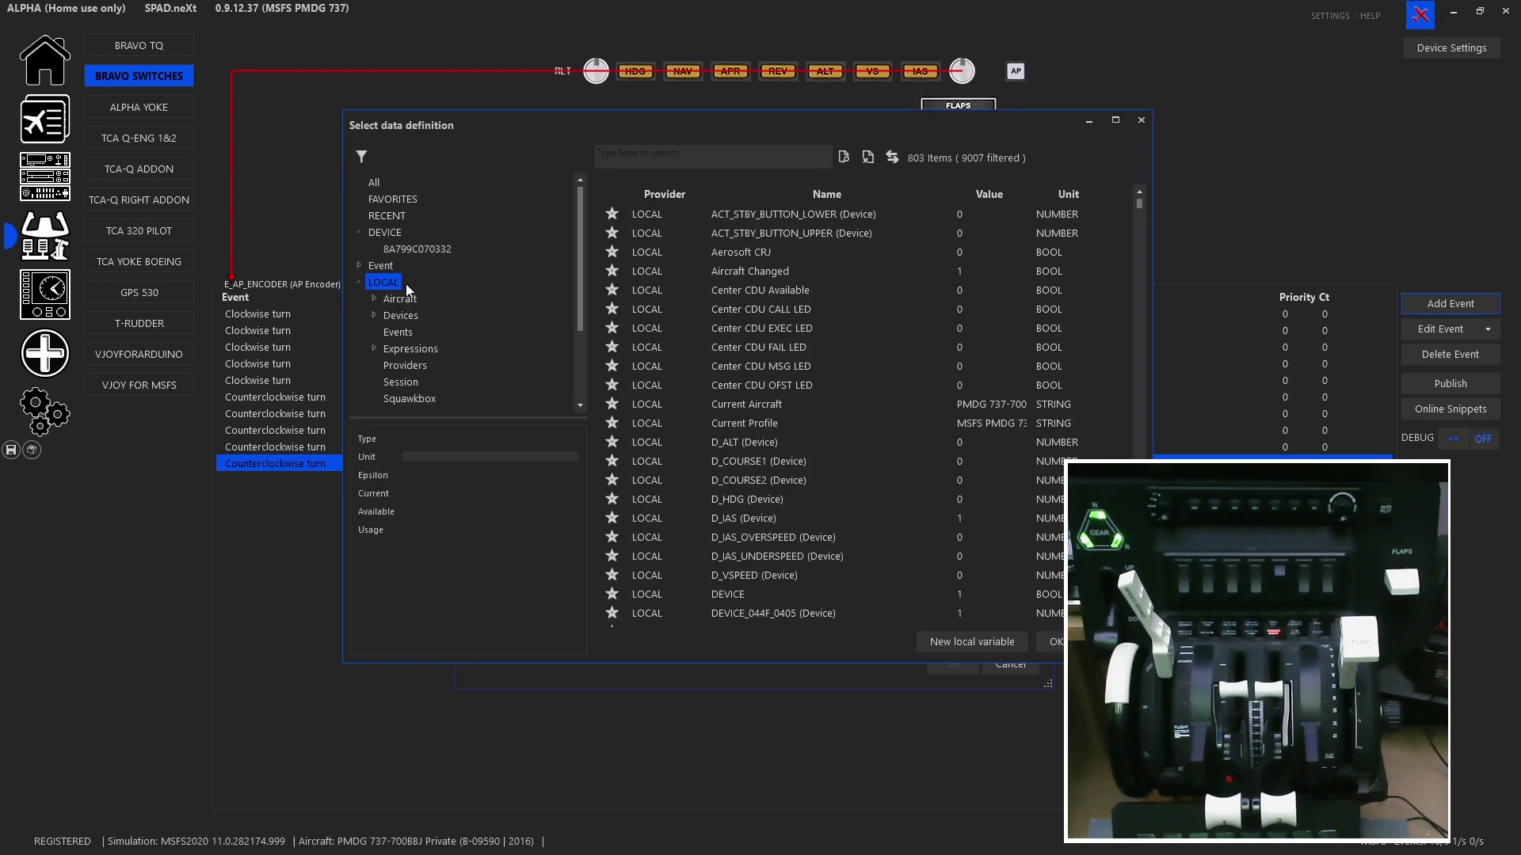
pyautogui.click(413, 316)
pyautogui.doubleClick(414, 315)
pyautogui.scroll(-1, 475, 325)
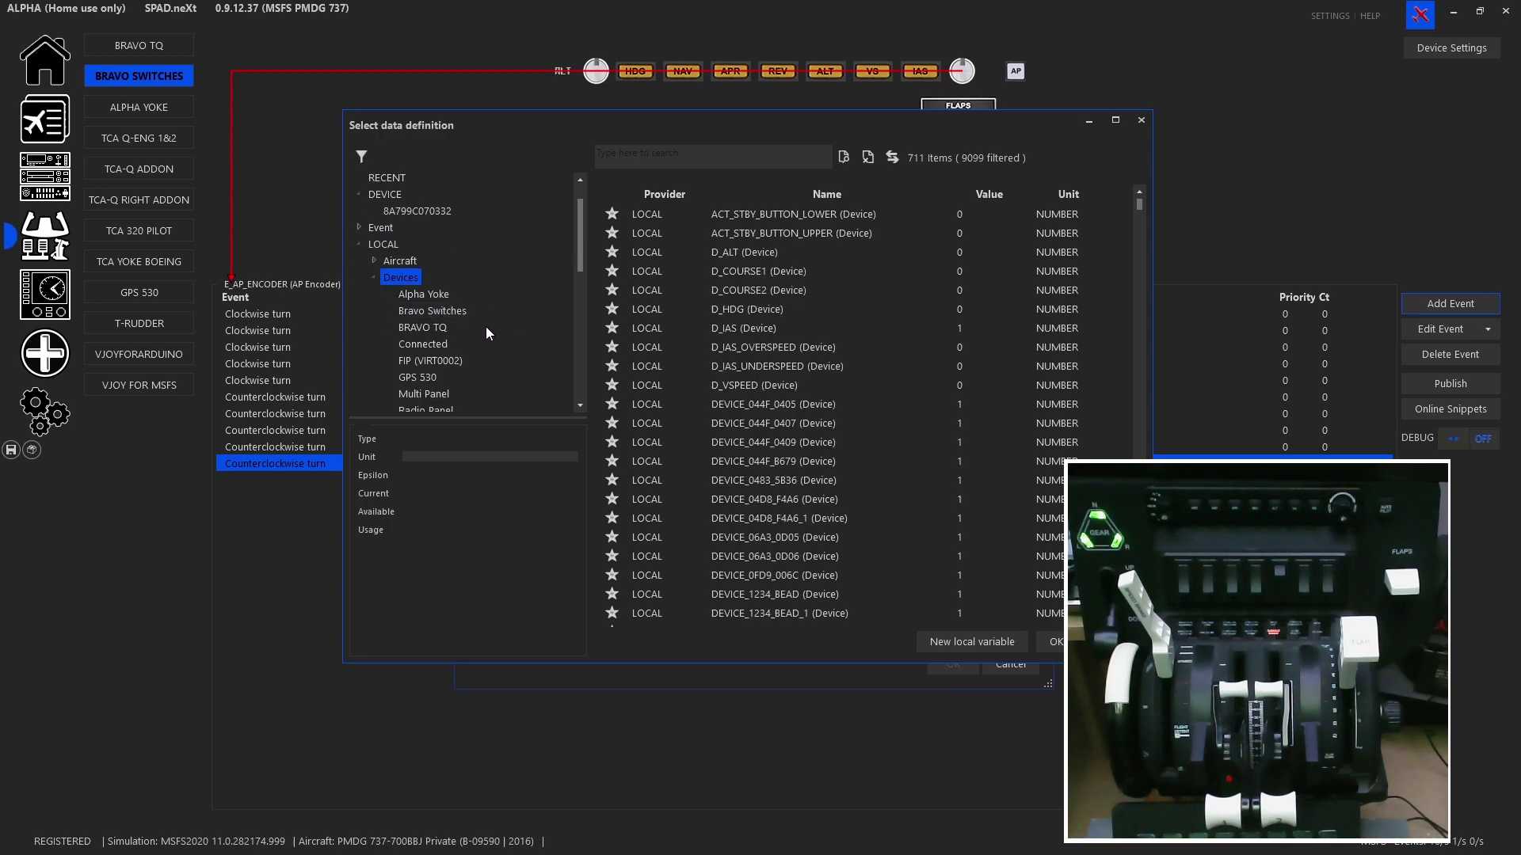
pyautogui.click(444, 311)
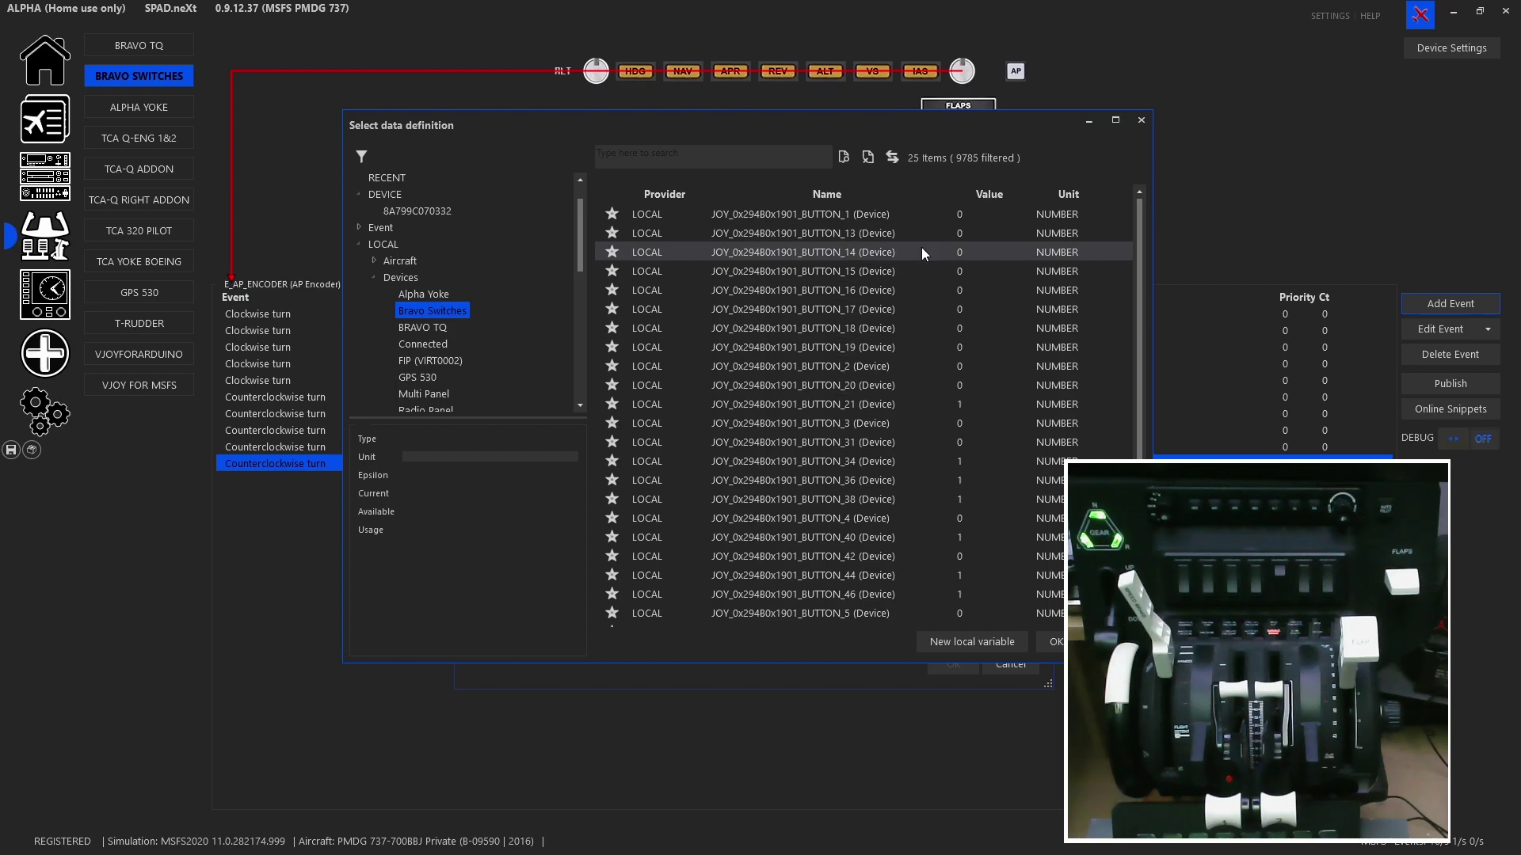
pyautogui.click(897, 316)
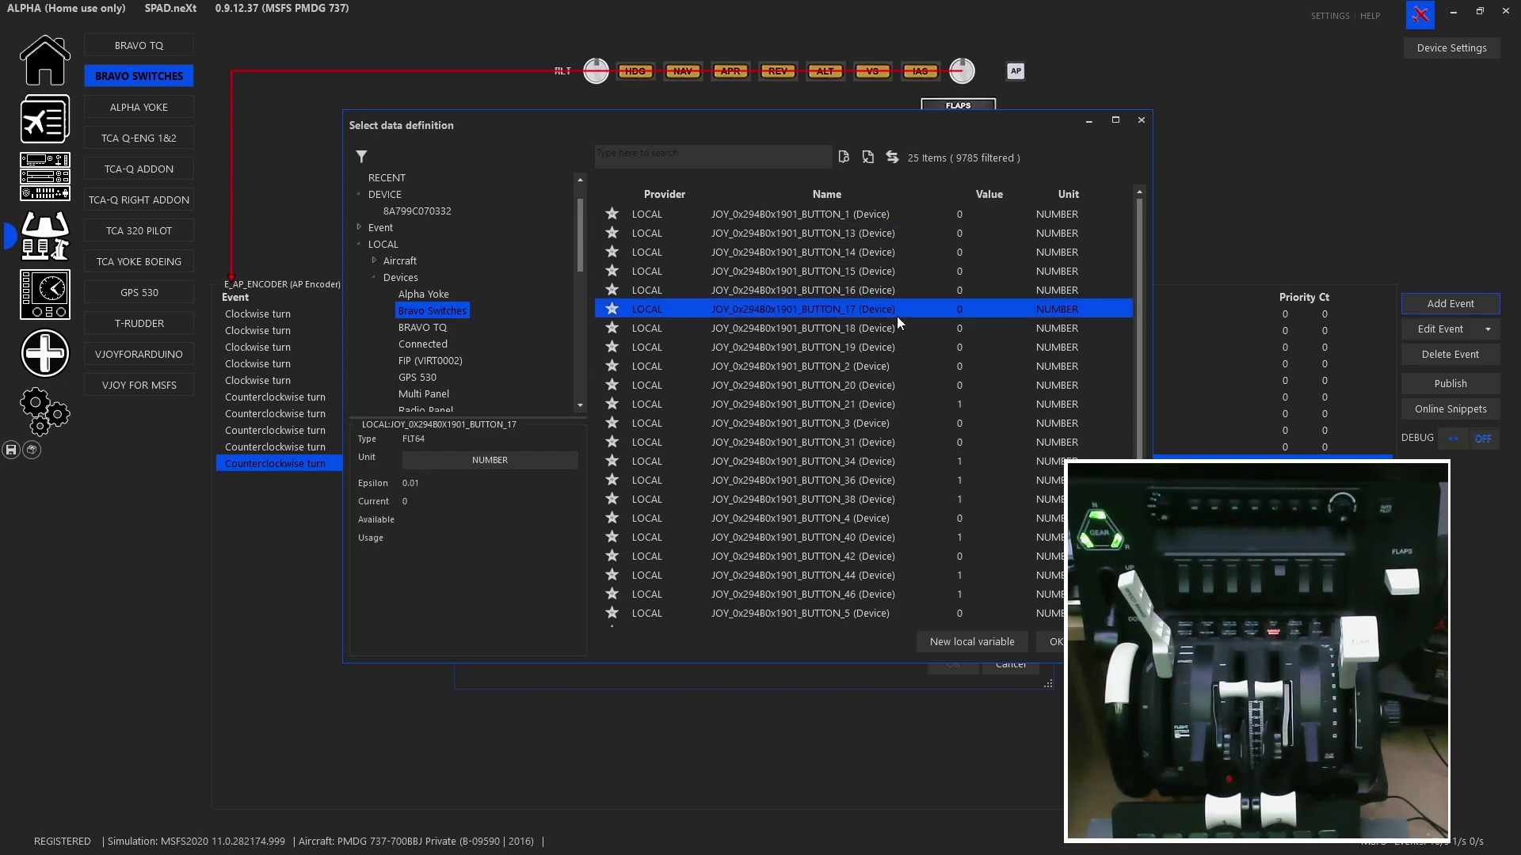
pyautogui.doubleClick(897, 316)
pyautogui.click(727, 400)
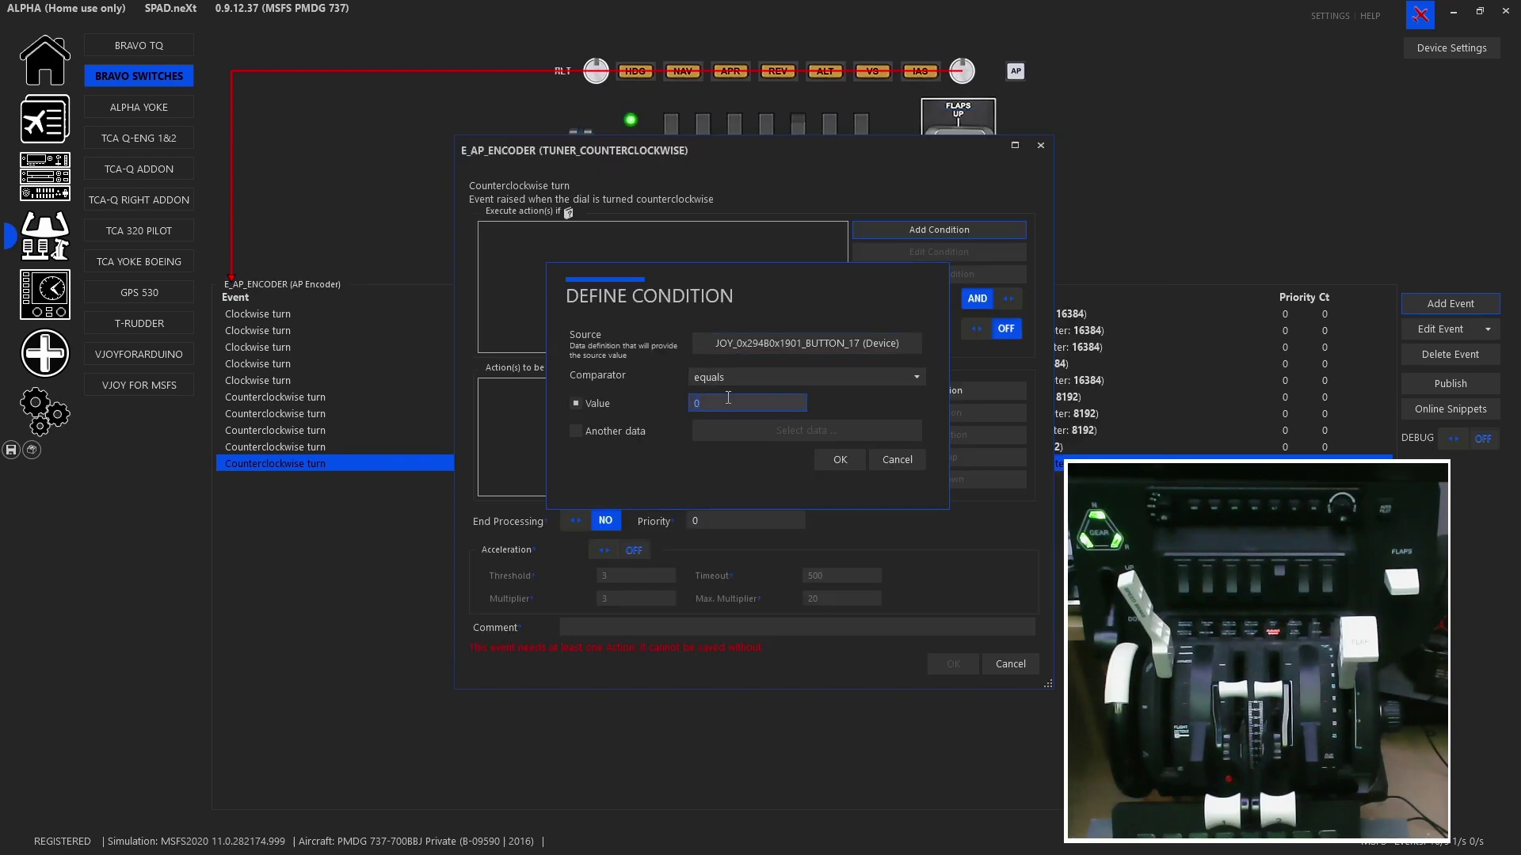
pyautogui.write('1')
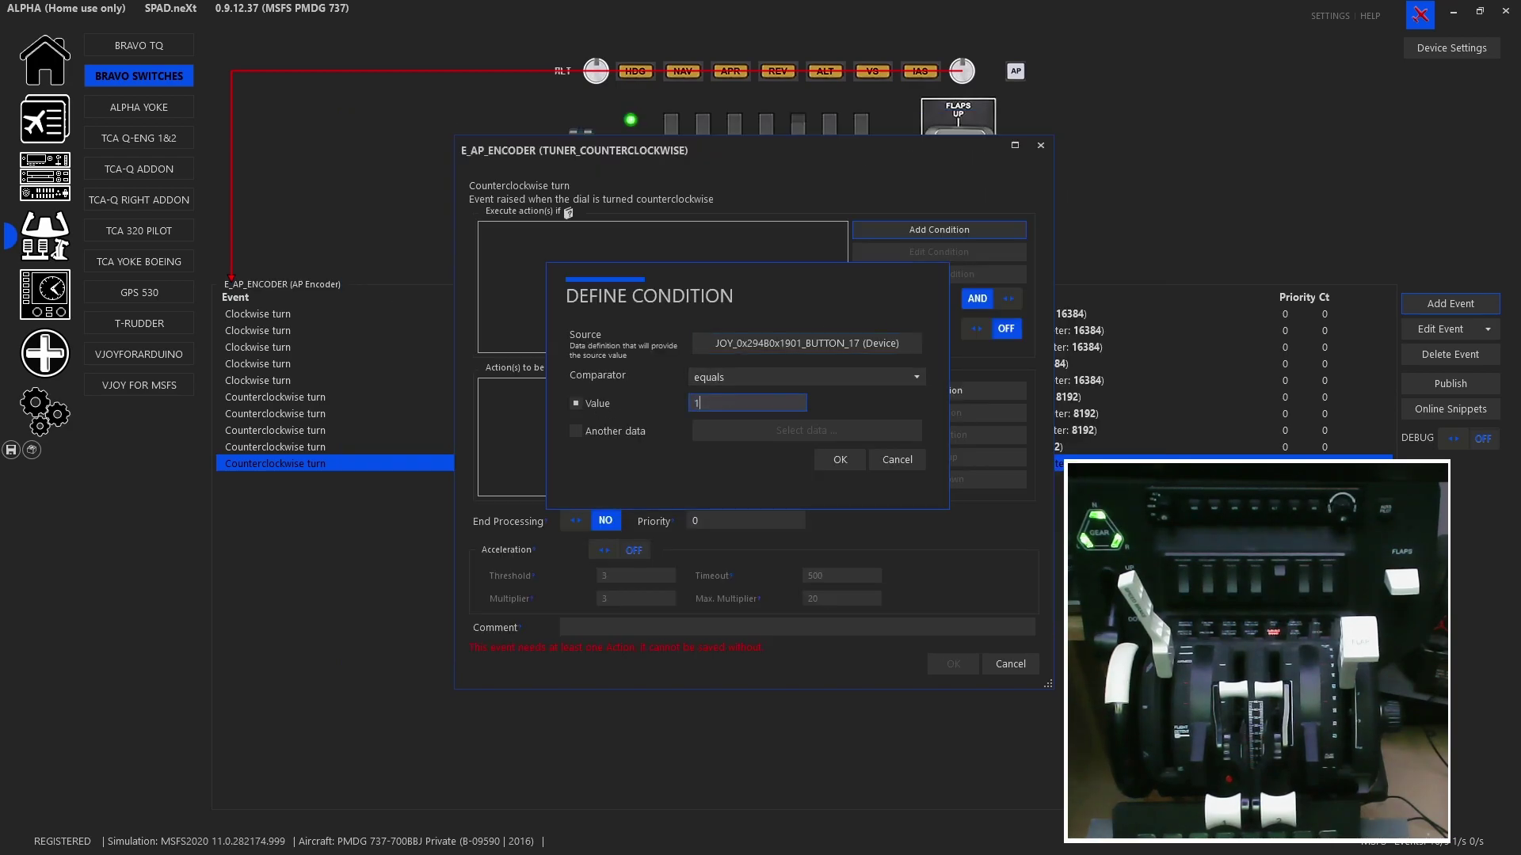
pyautogui.click(828, 460)
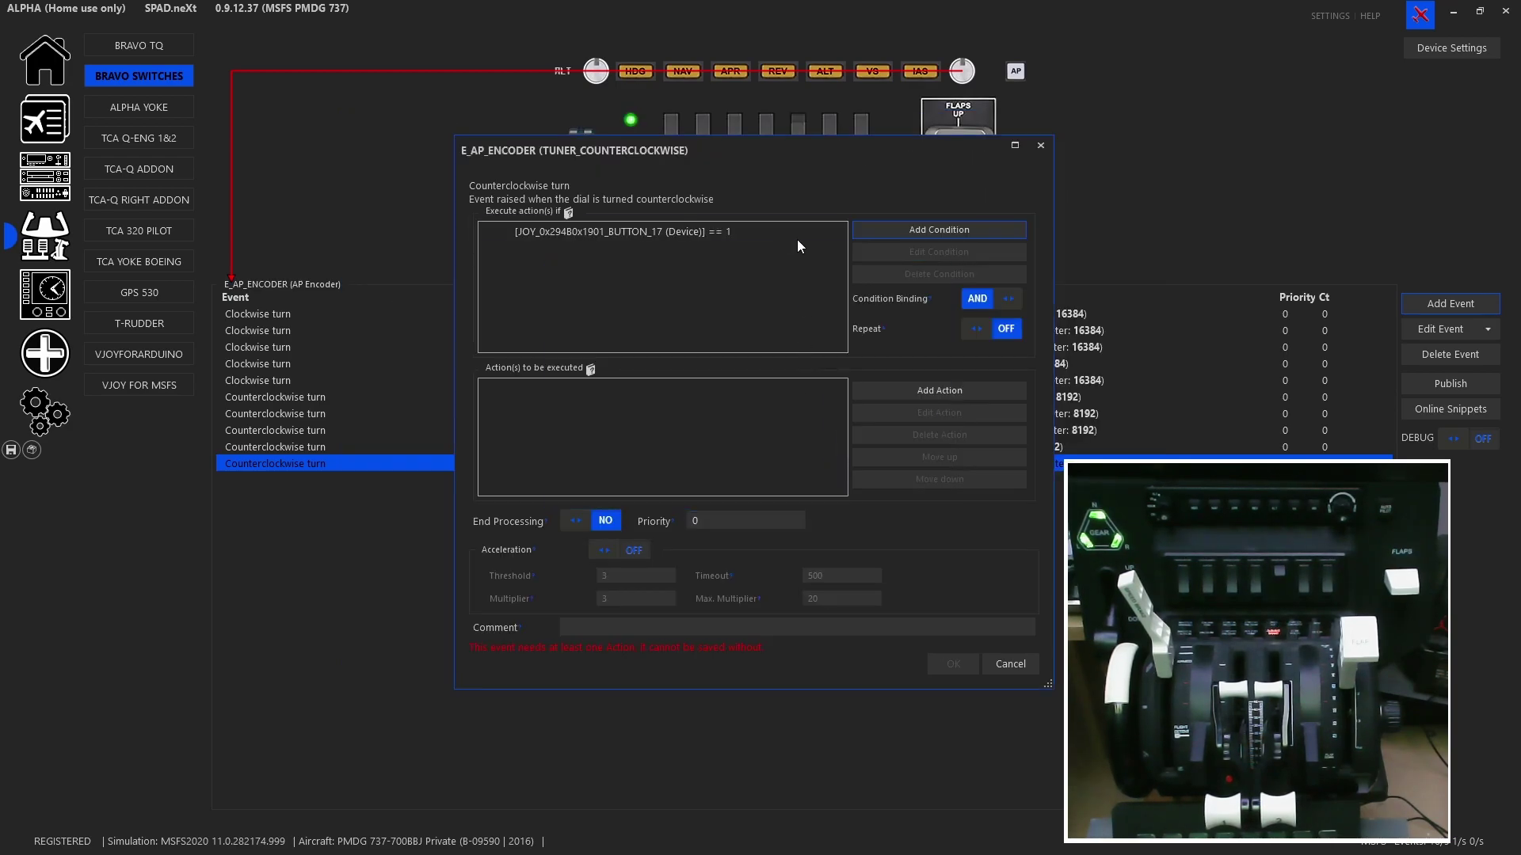
# Step: Add a simulation event action, searching the PMDG 737 NGXu events for "mcp" and choosing PMDGNG3:EVT_MCP_SPEED_SELECTOR
pyautogui.click(934, 393)
pyautogui.click(943, 430)
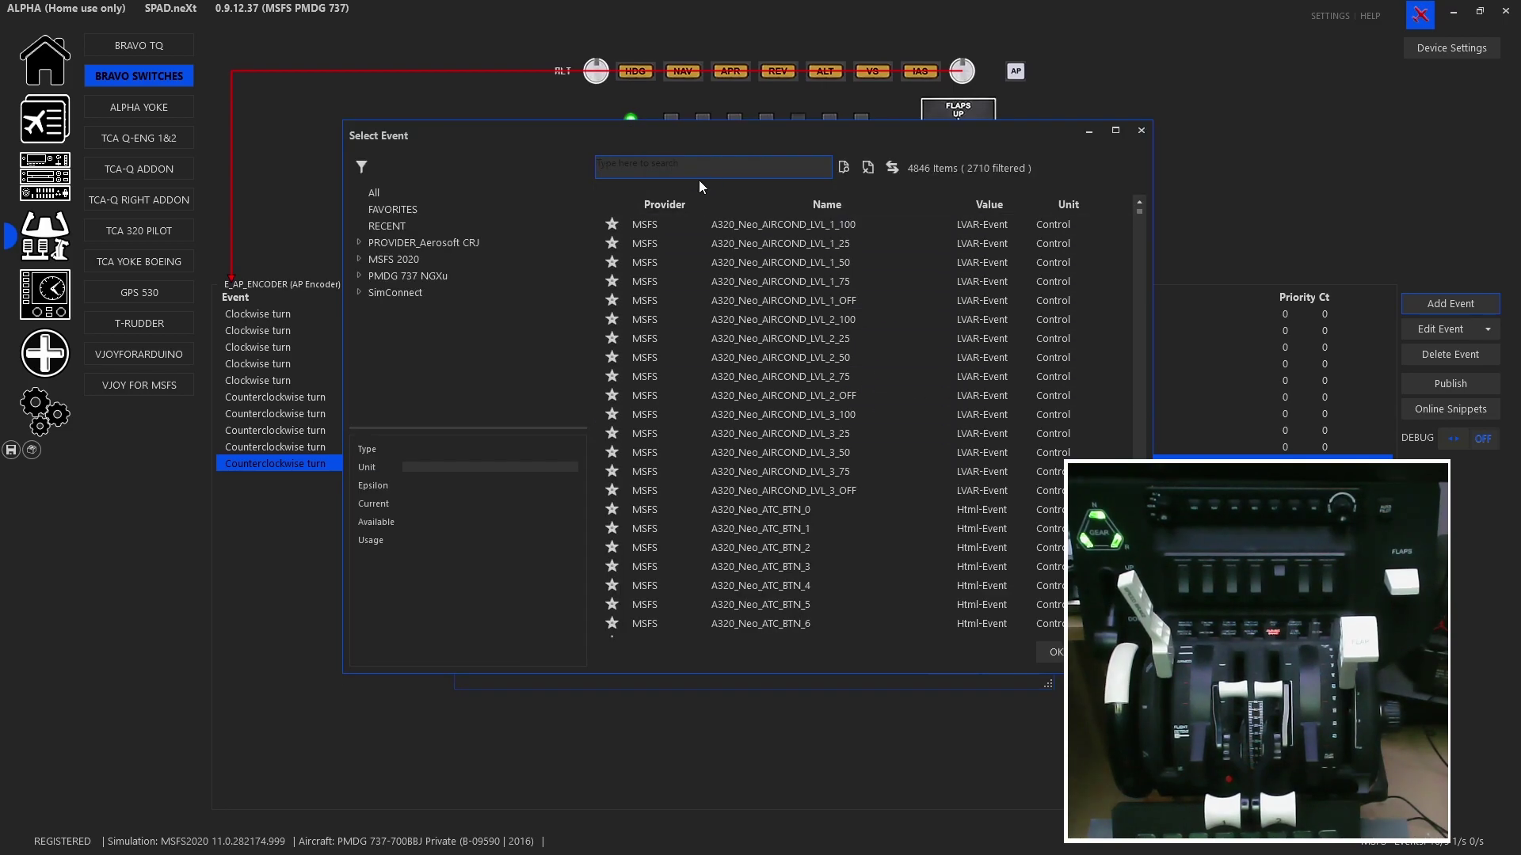
pyautogui.write('mcp')
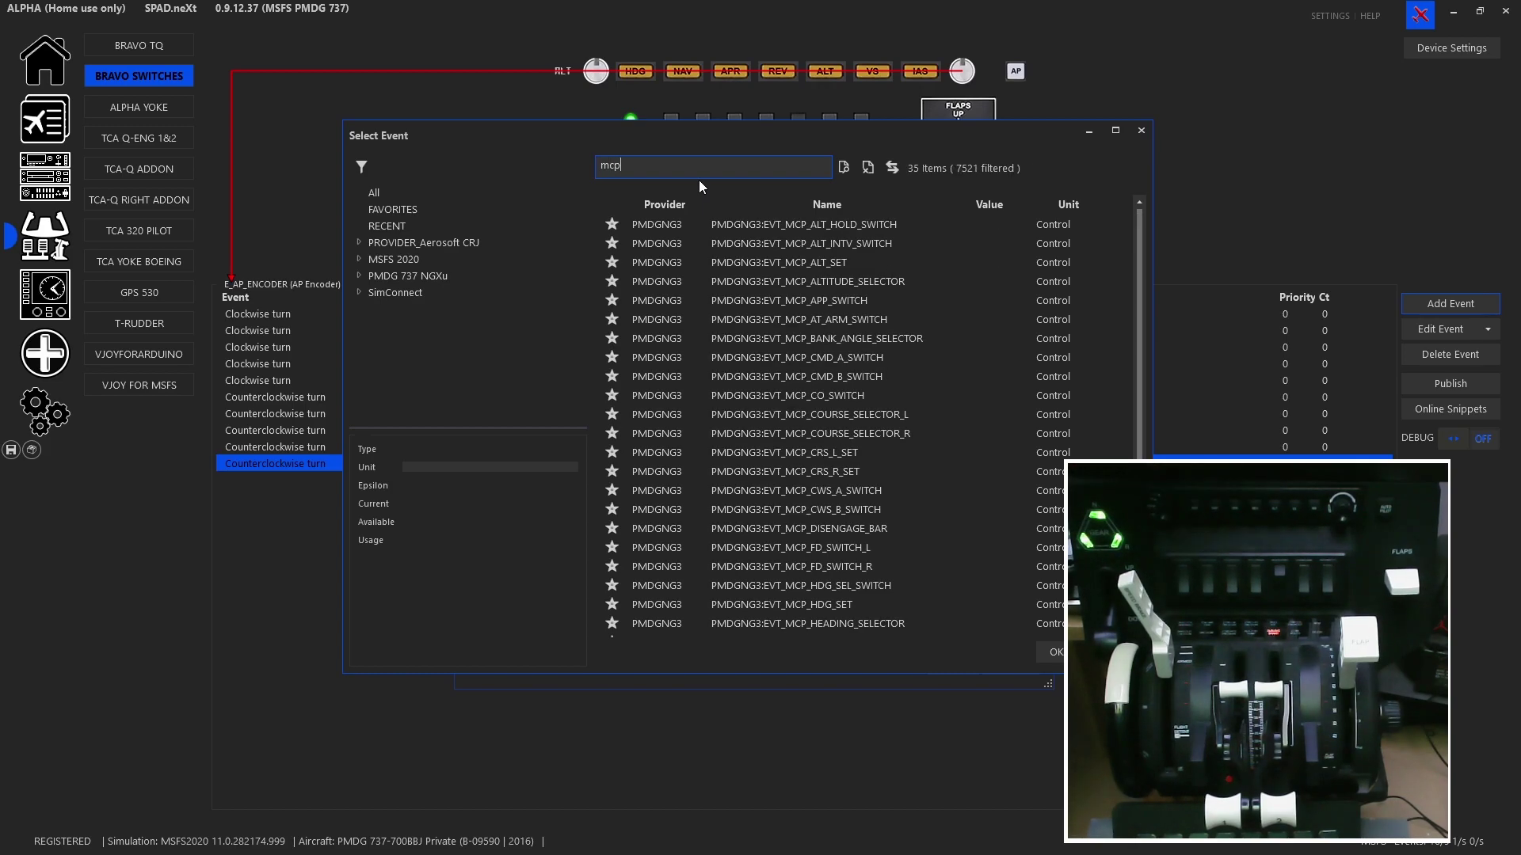
pyautogui.click(446, 277)
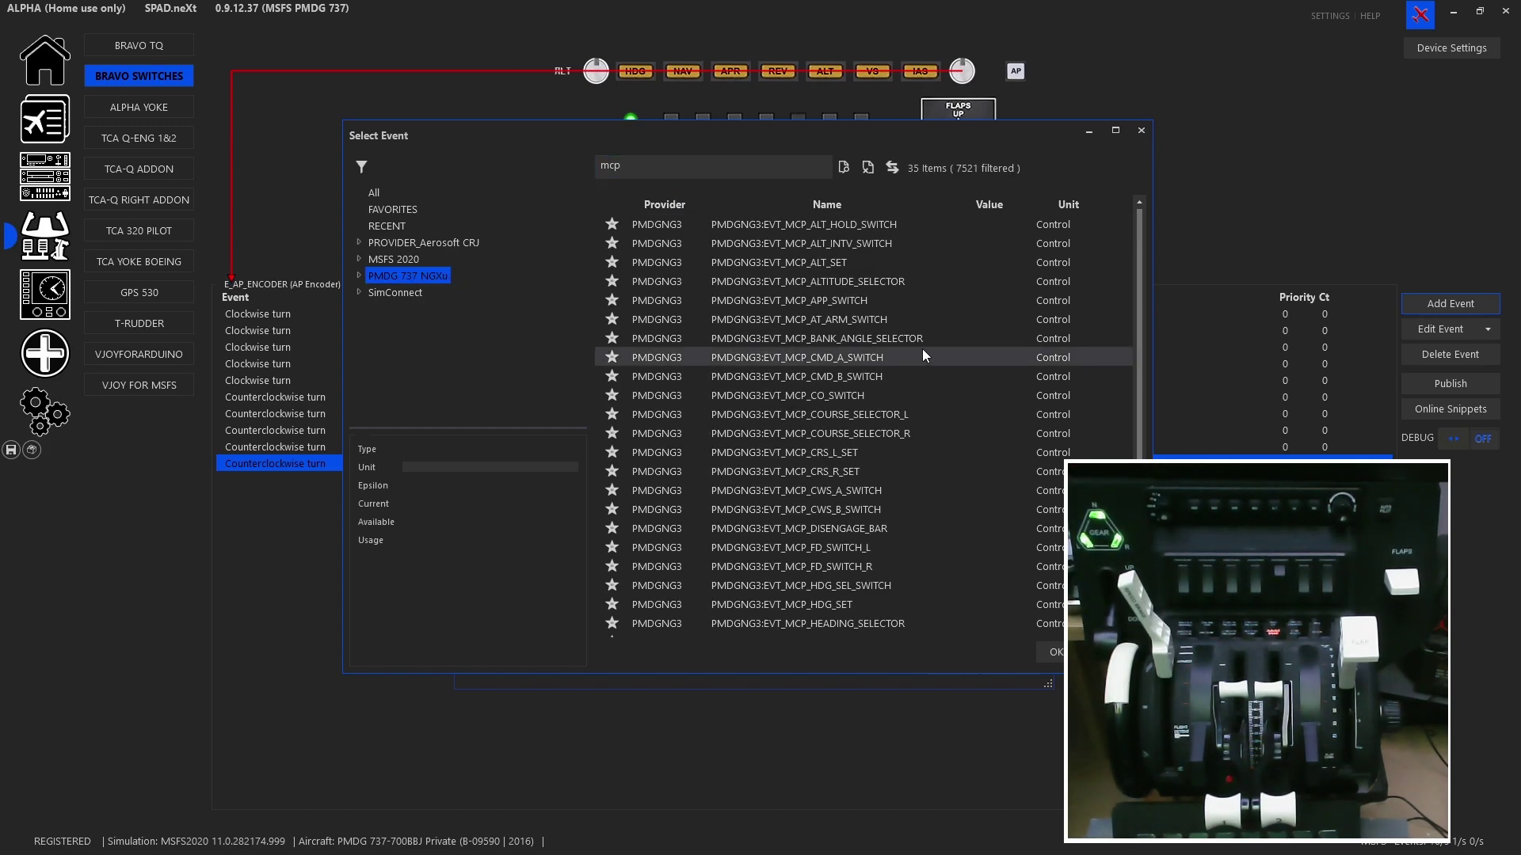
pyautogui.scroll(-1, 922, 355)
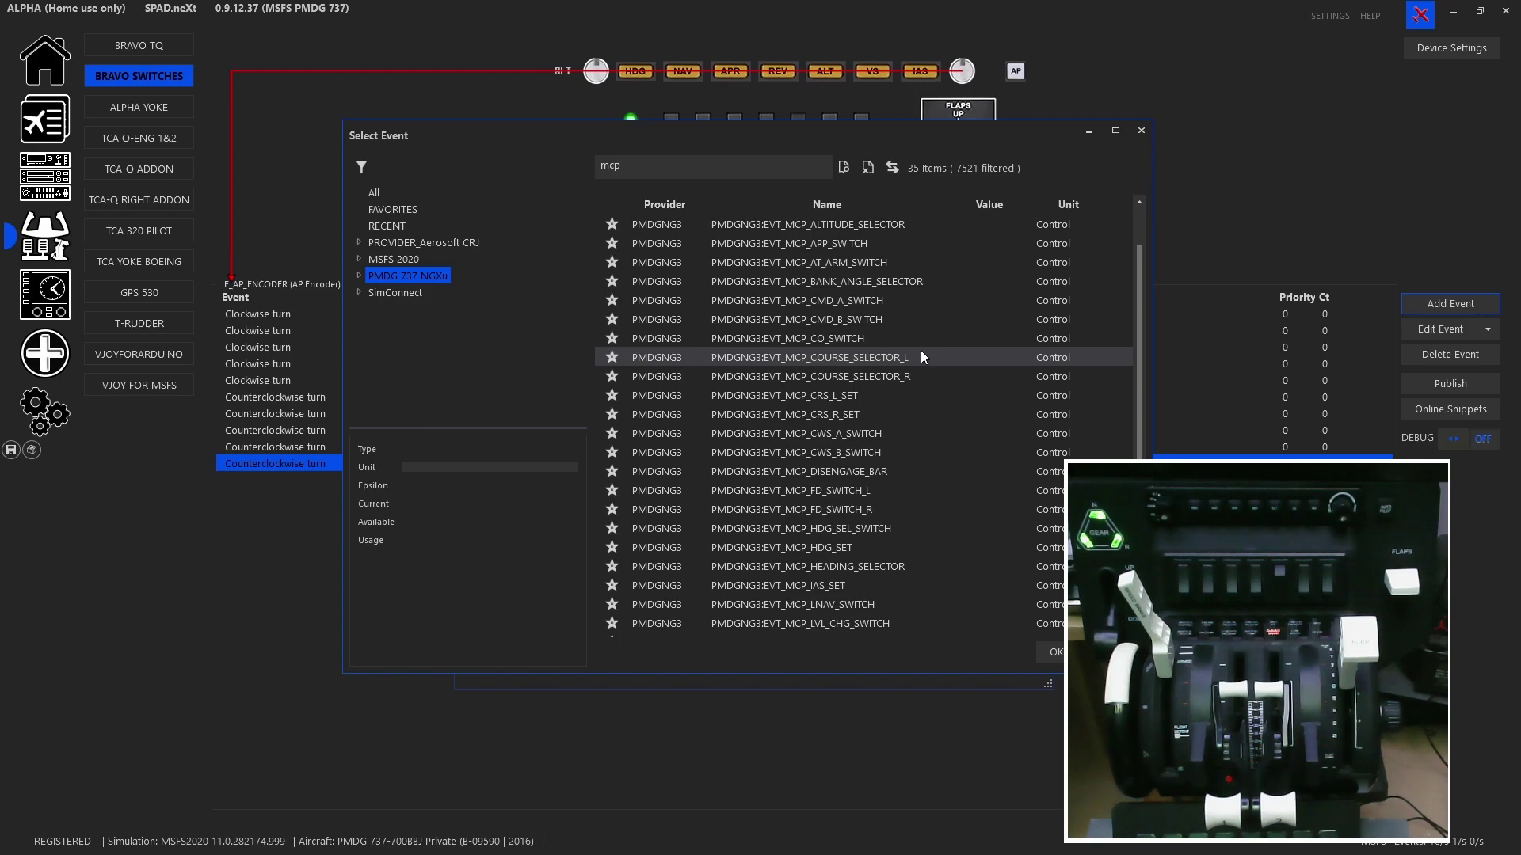
pyautogui.scroll(1, 927, 396)
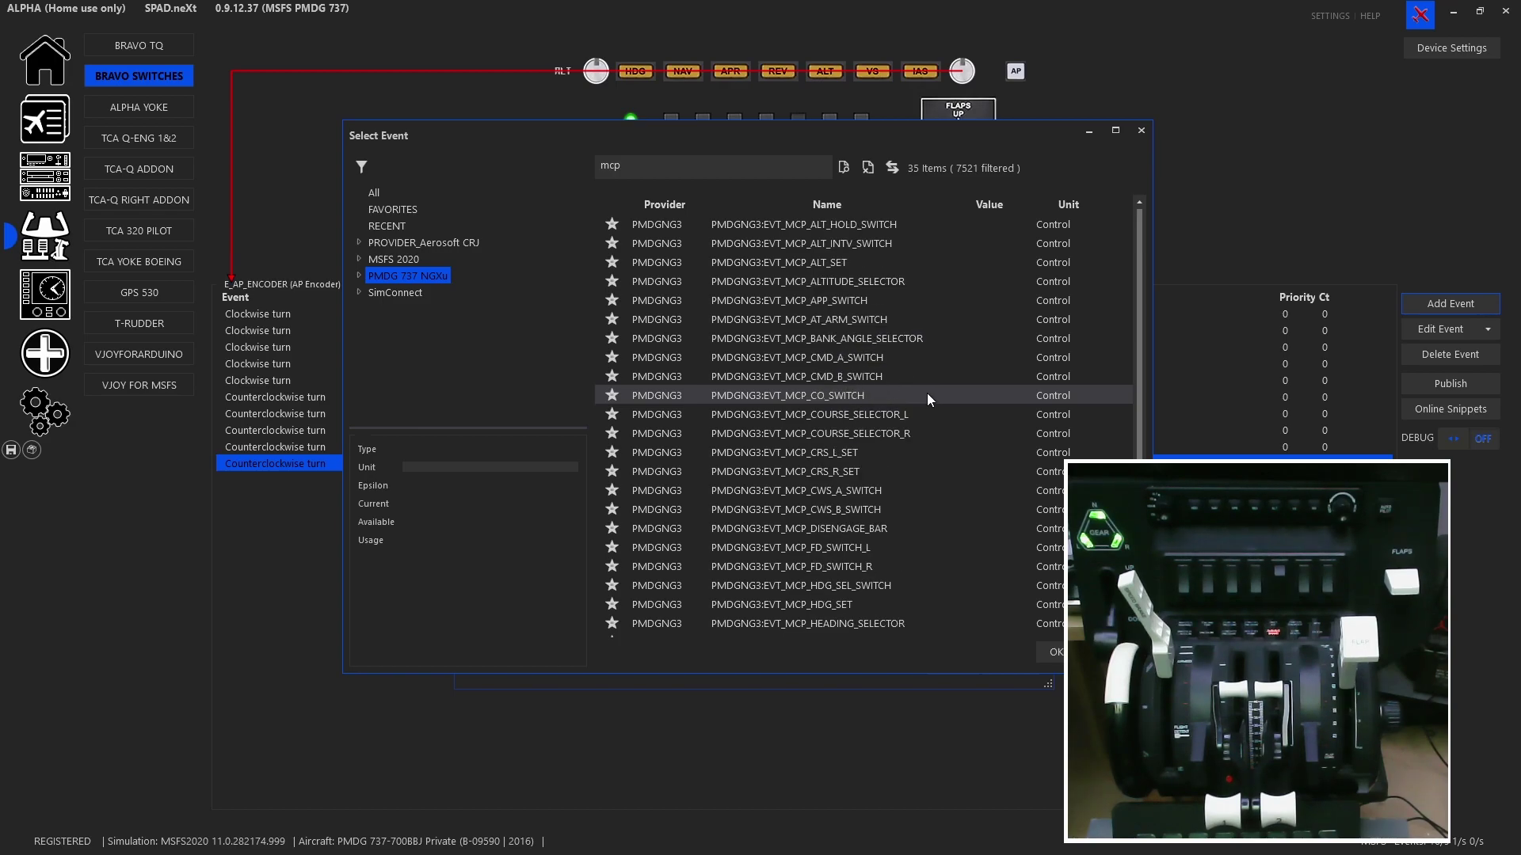
pyautogui.scroll(-4, 928, 398)
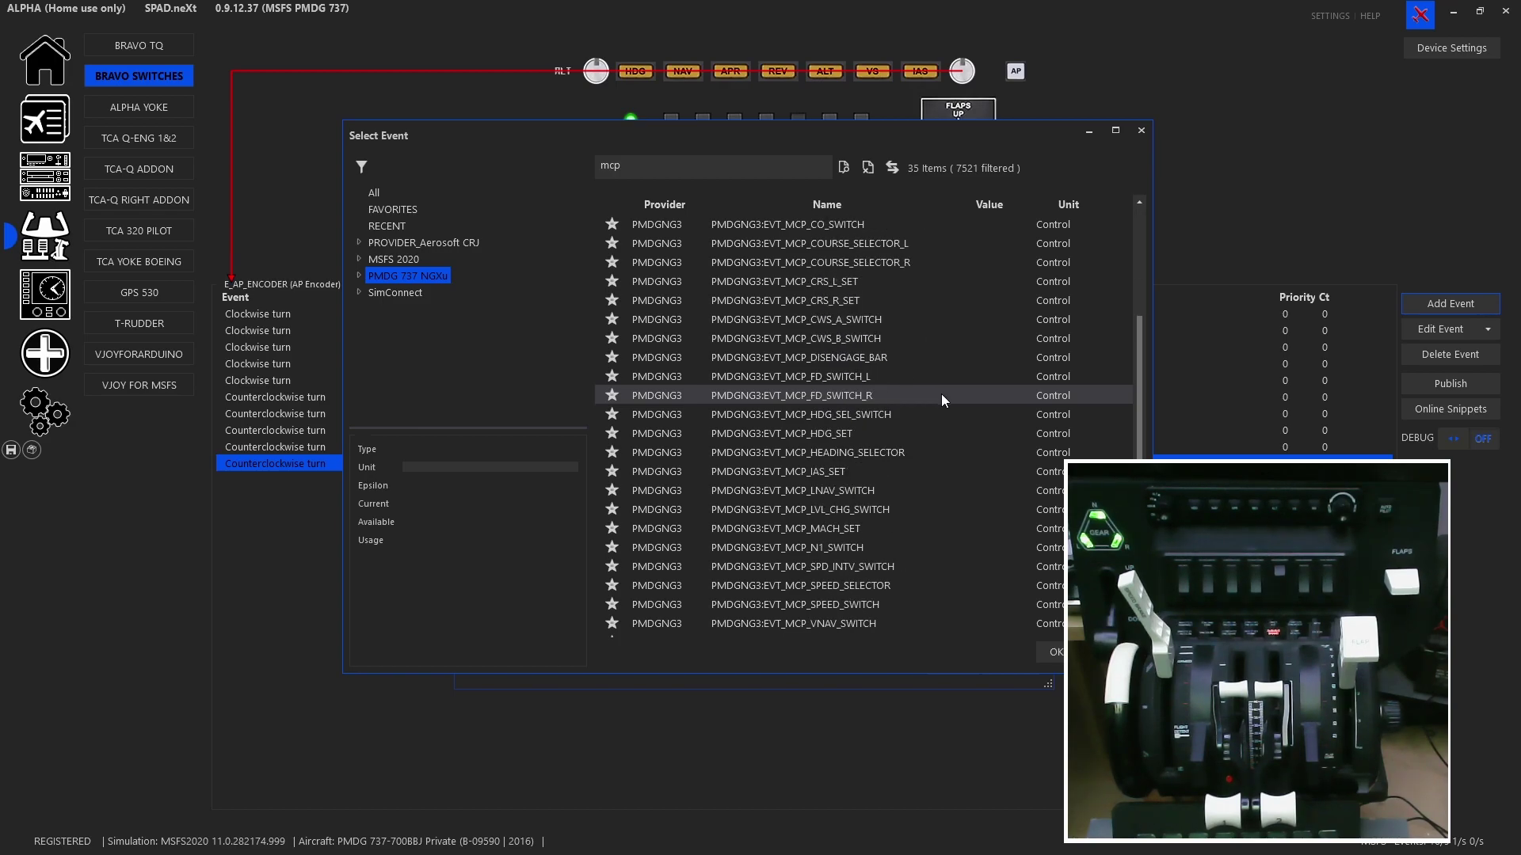
pyautogui.doubleClick(887, 511)
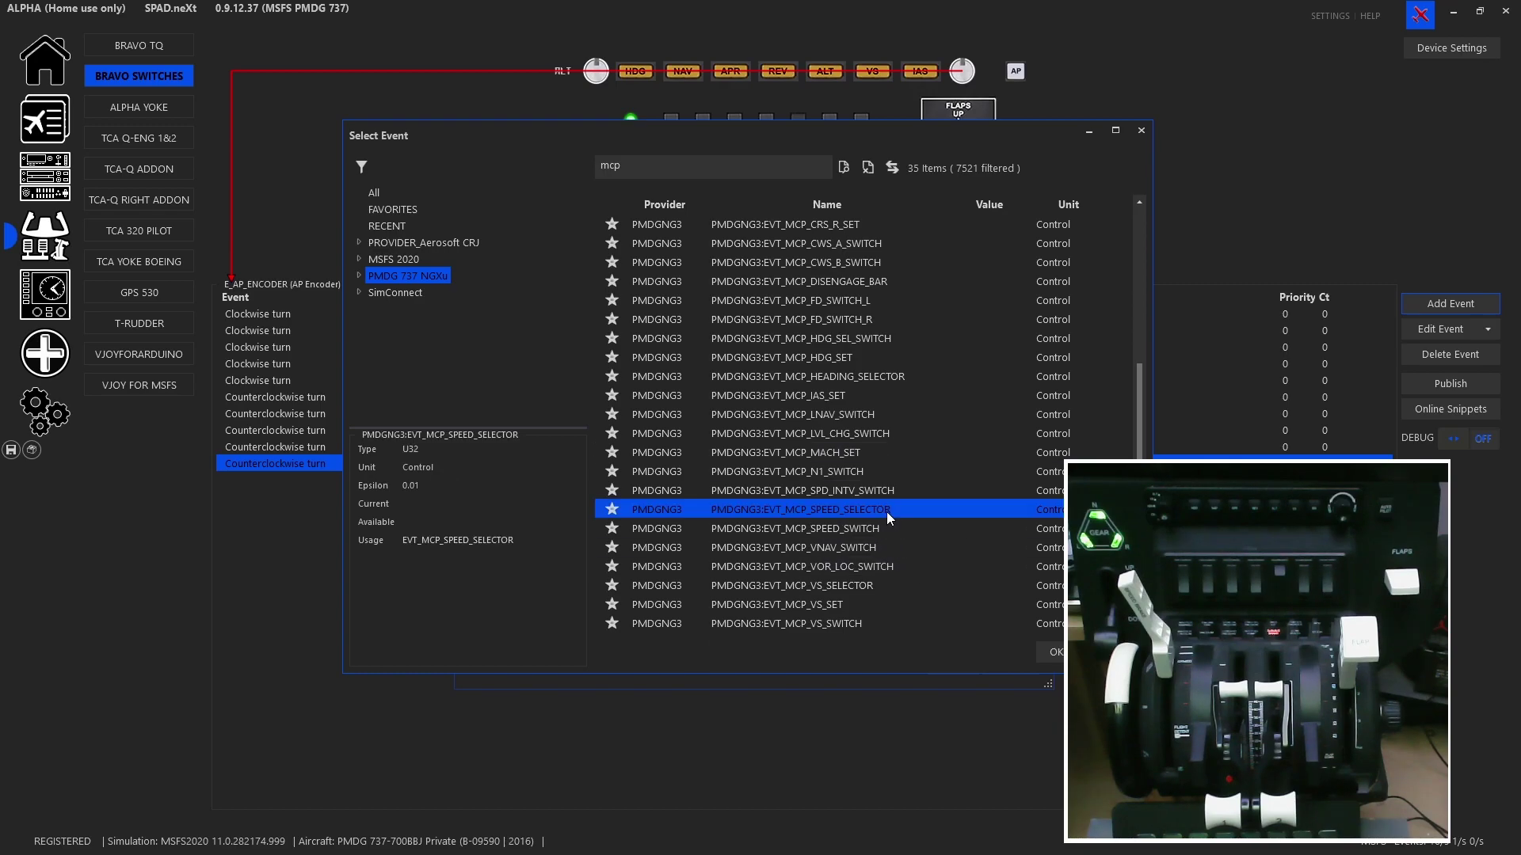
# Step: Set the speed selector action to Mouse Wheel Down and End Processing to YES, and discard the counterclockwise event
pyautogui.click(804, 430)
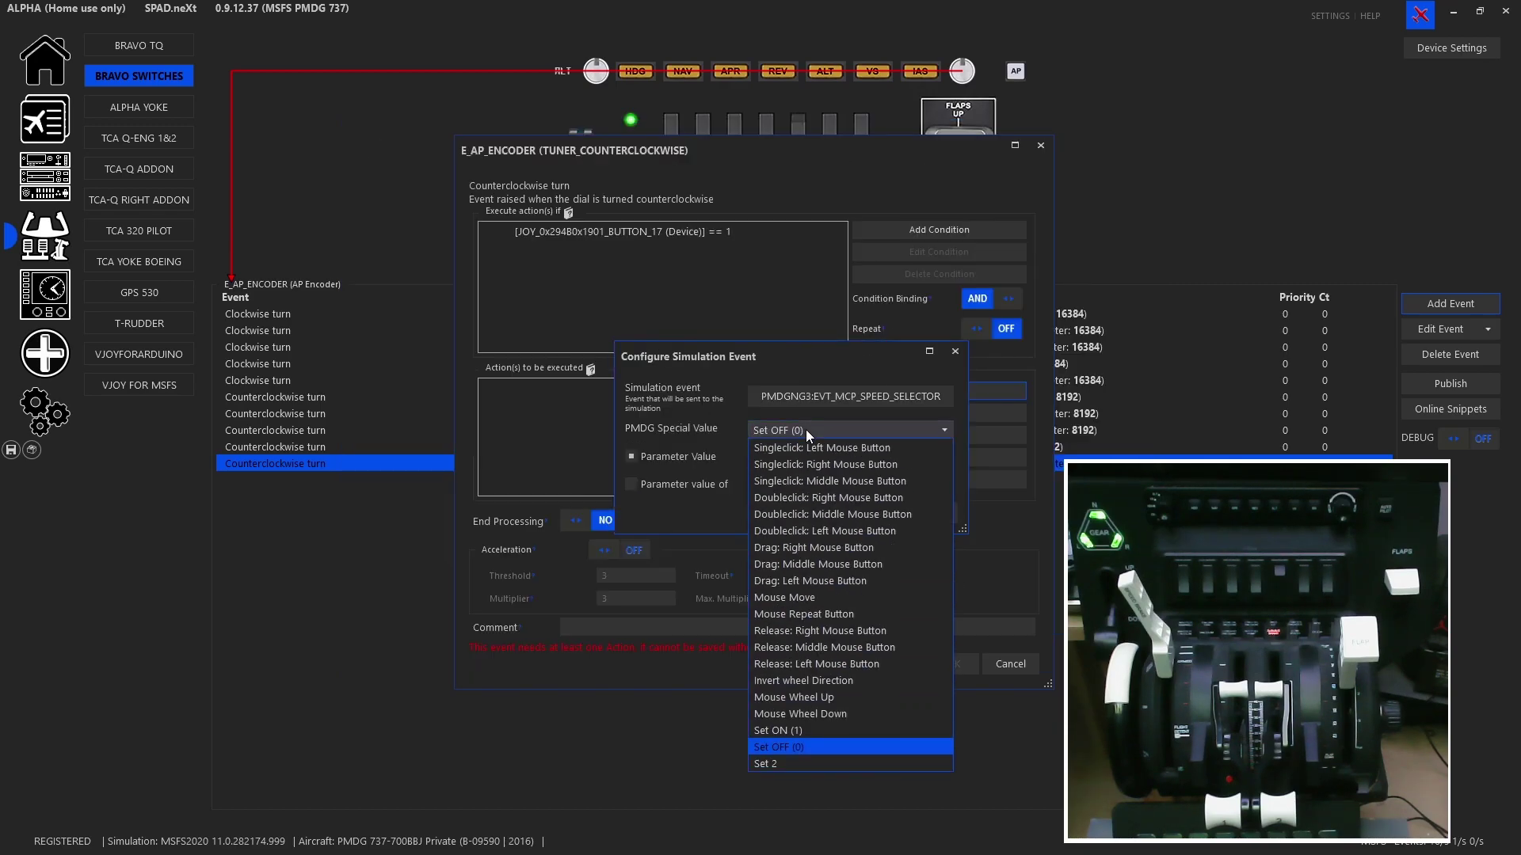
pyautogui.click(867, 713)
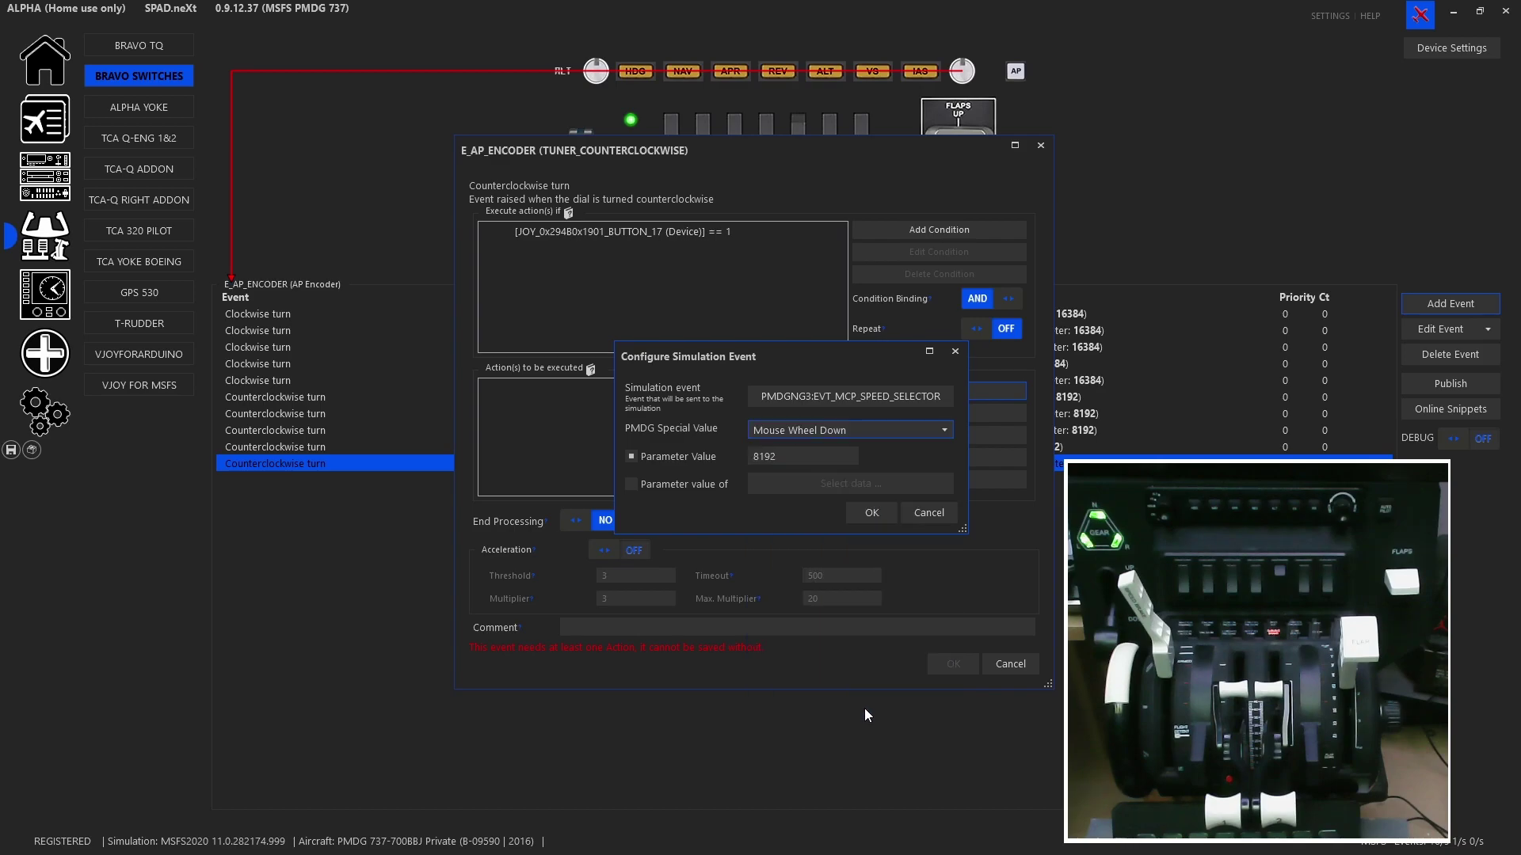
pyautogui.click(870, 513)
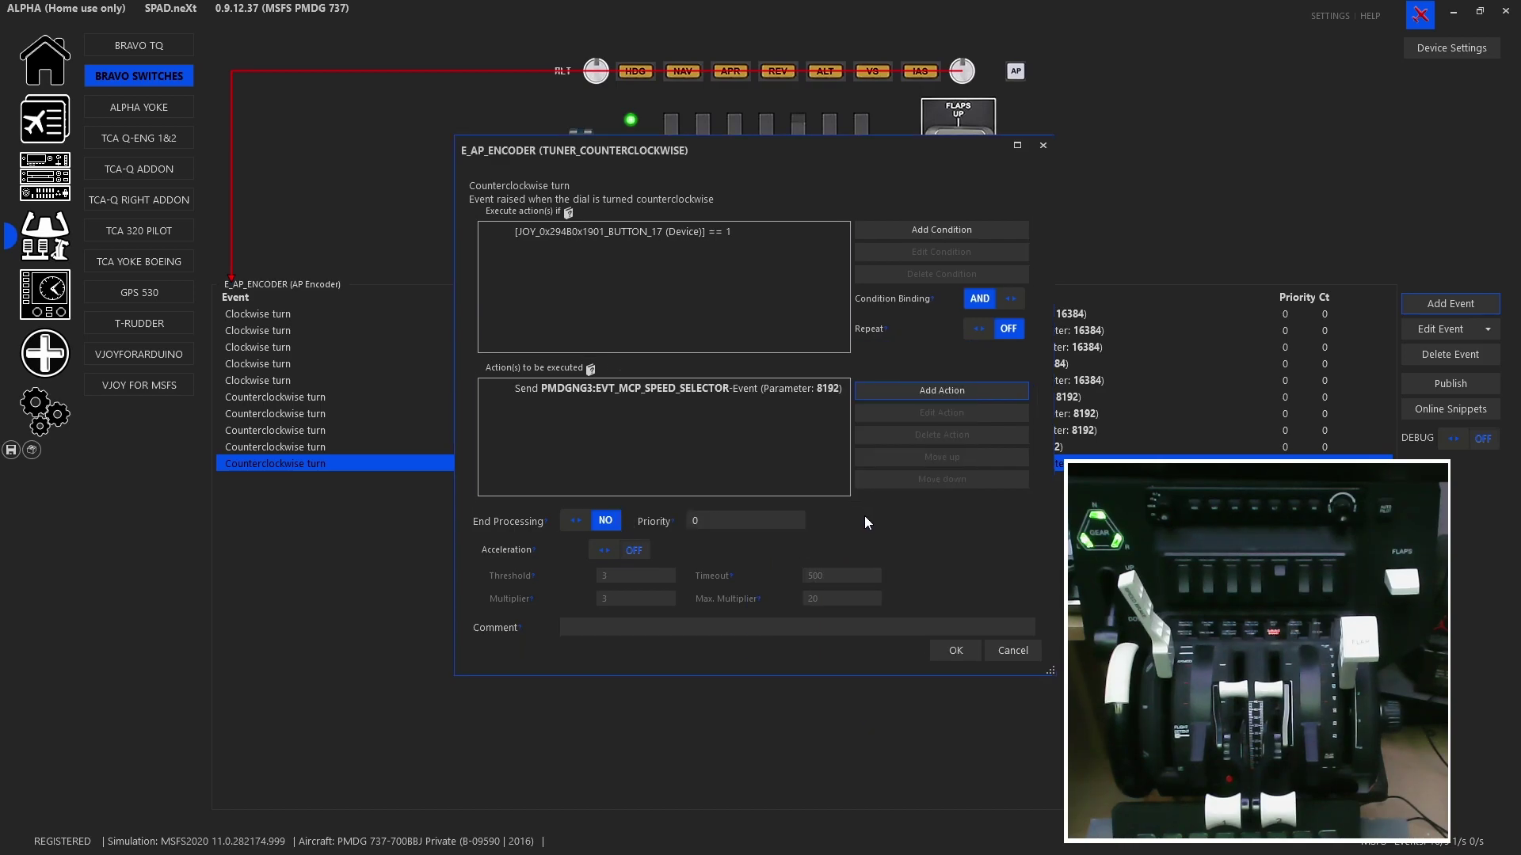
pyautogui.click(600, 529)
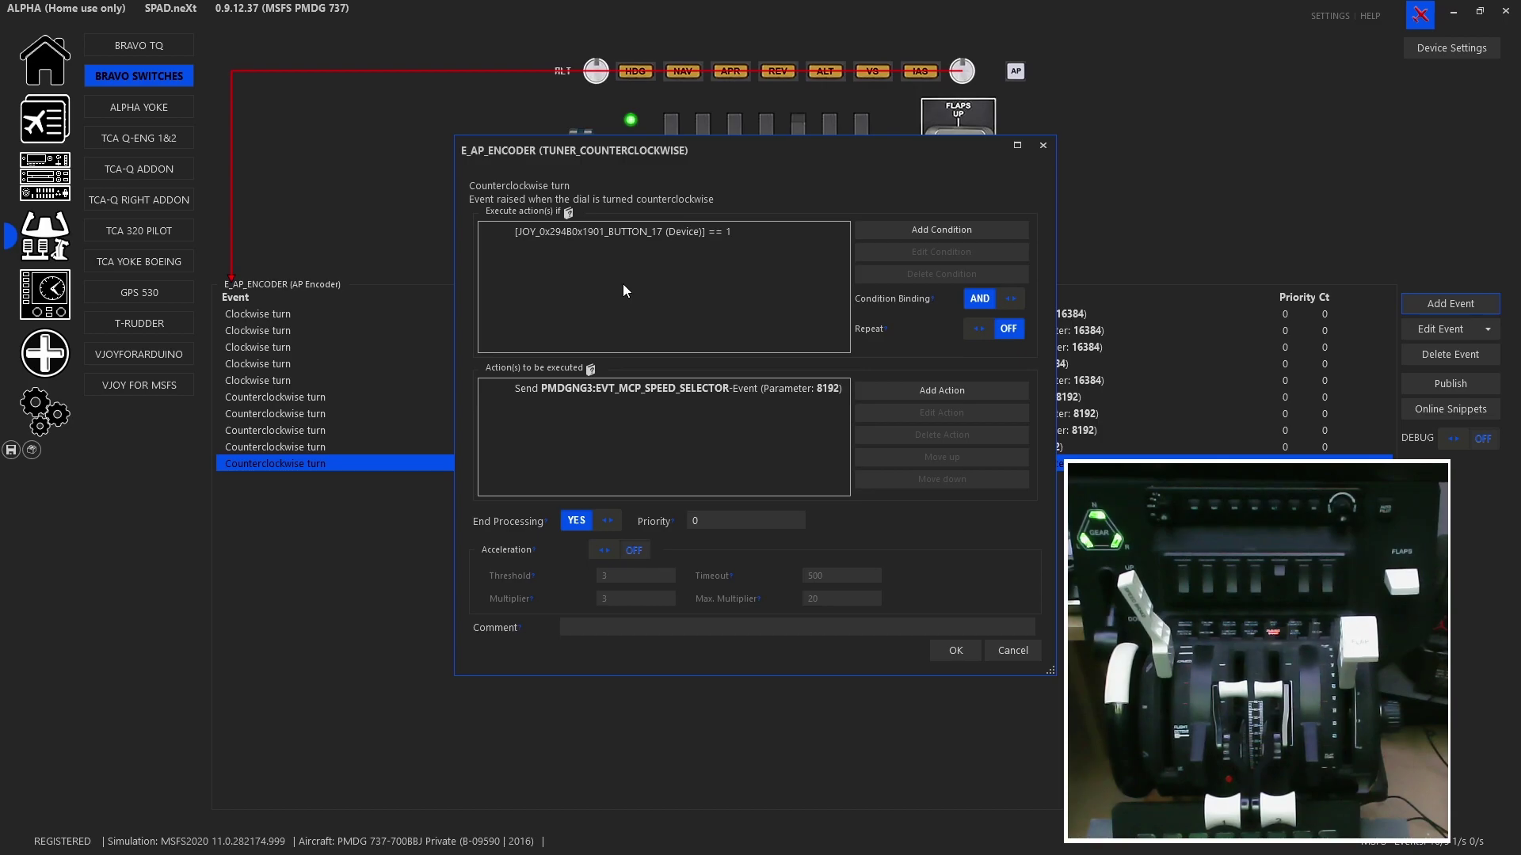
pyautogui.press('Escape')
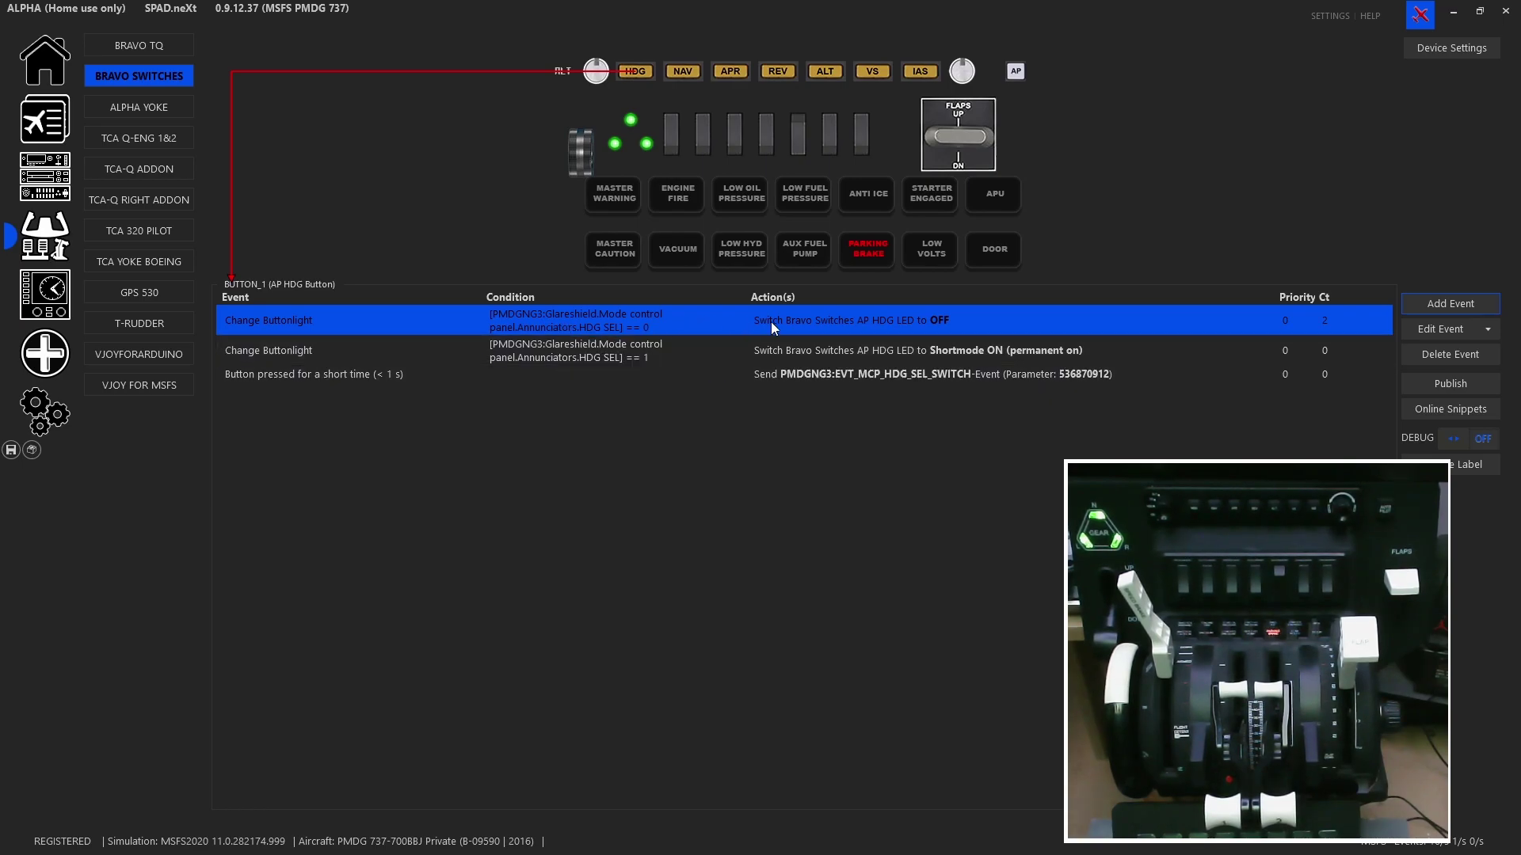
# Step: Add a Change Buttonlight event to the AP HDG button and start a condition, opening the selection of its source data
pyautogui.click(1419, 304)
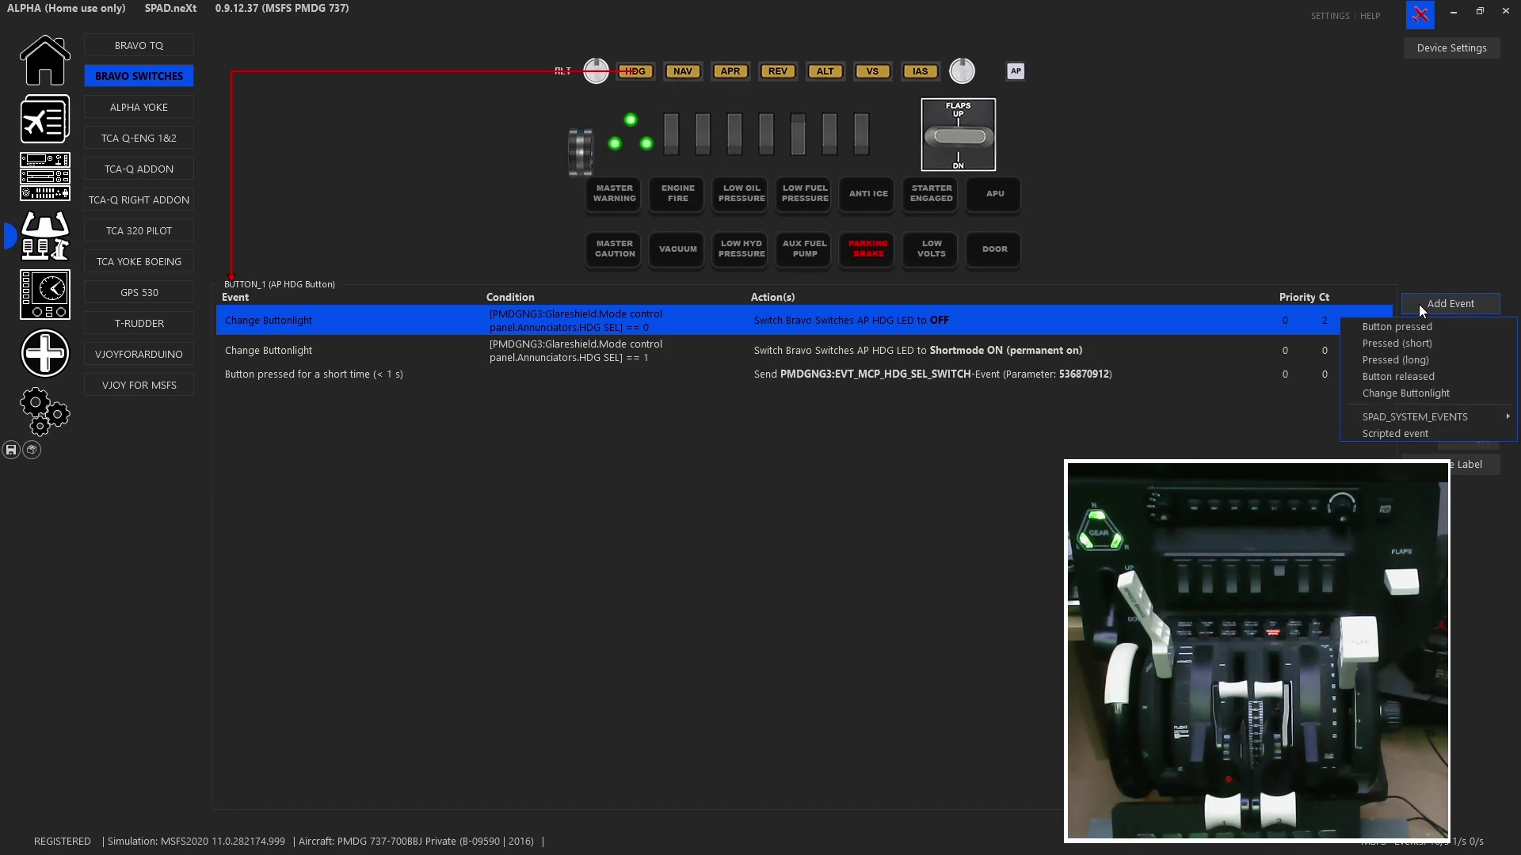
pyautogui.click(1409, 391)
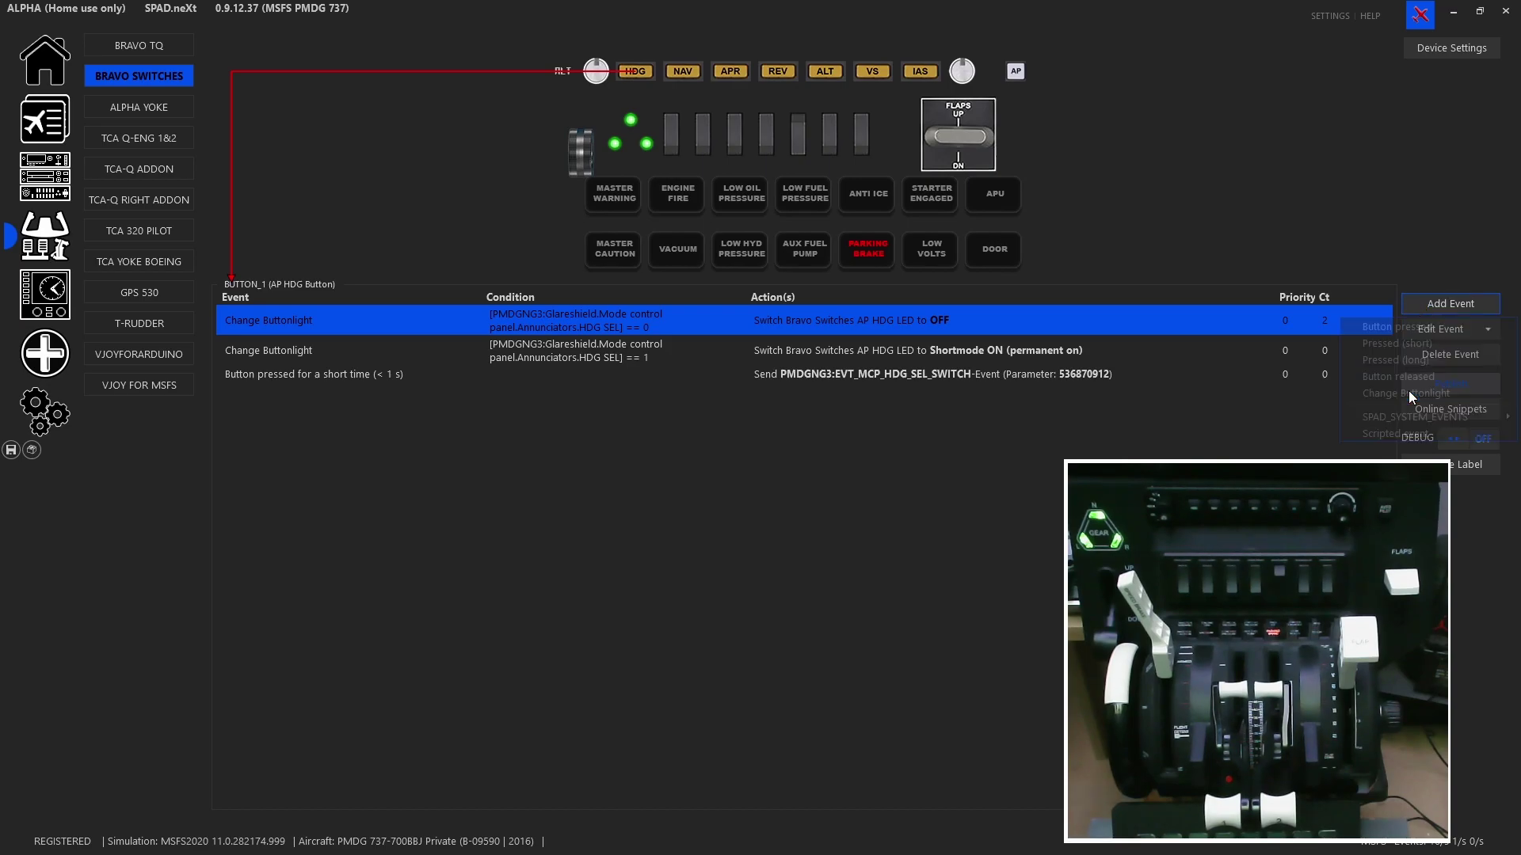
pyautogui.click(910, 263)
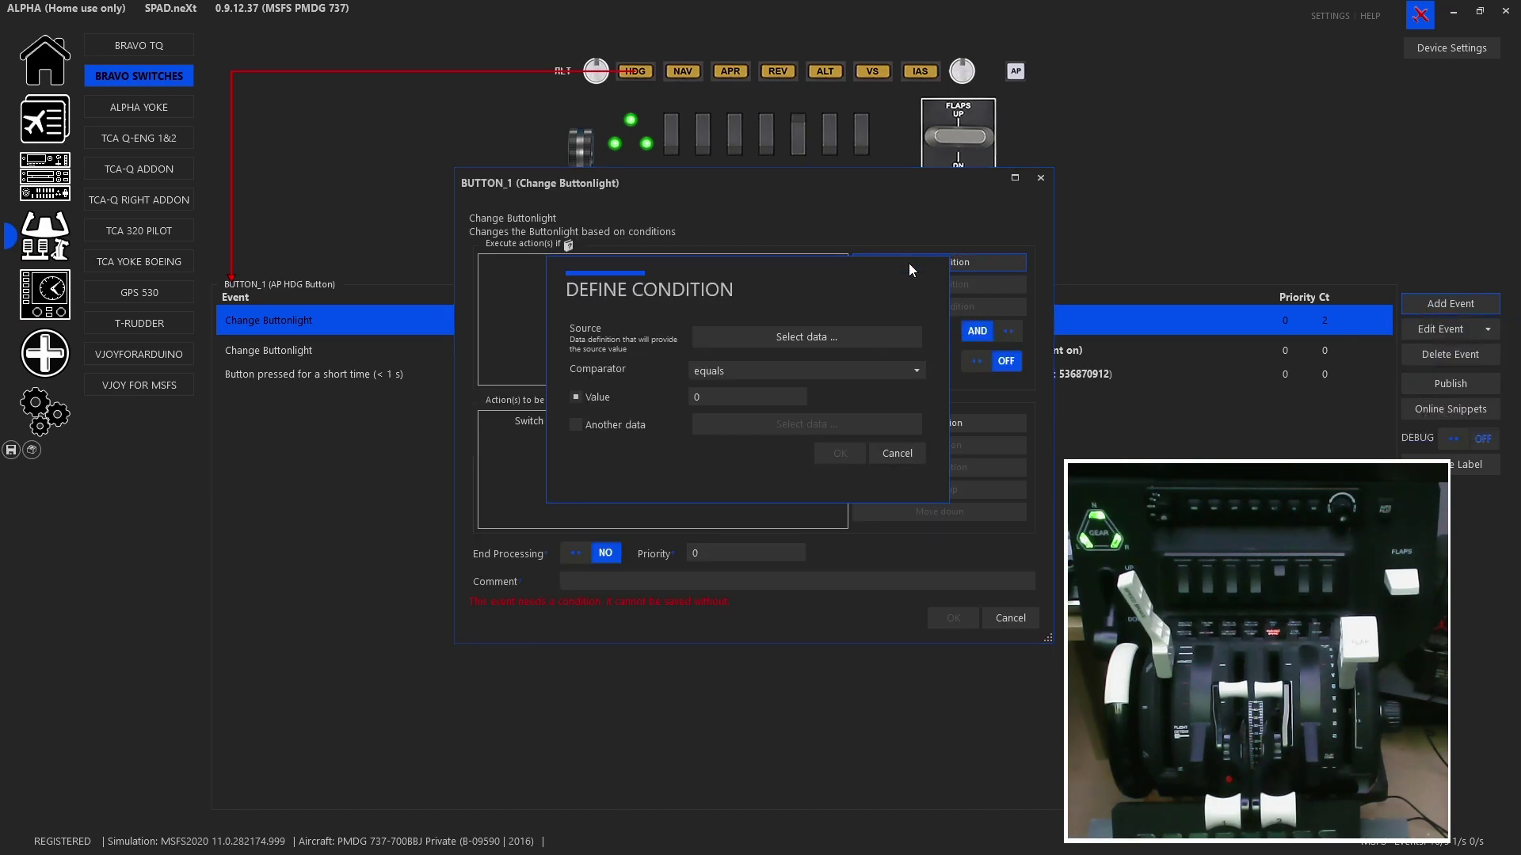
pyautogui.click(844, 338)
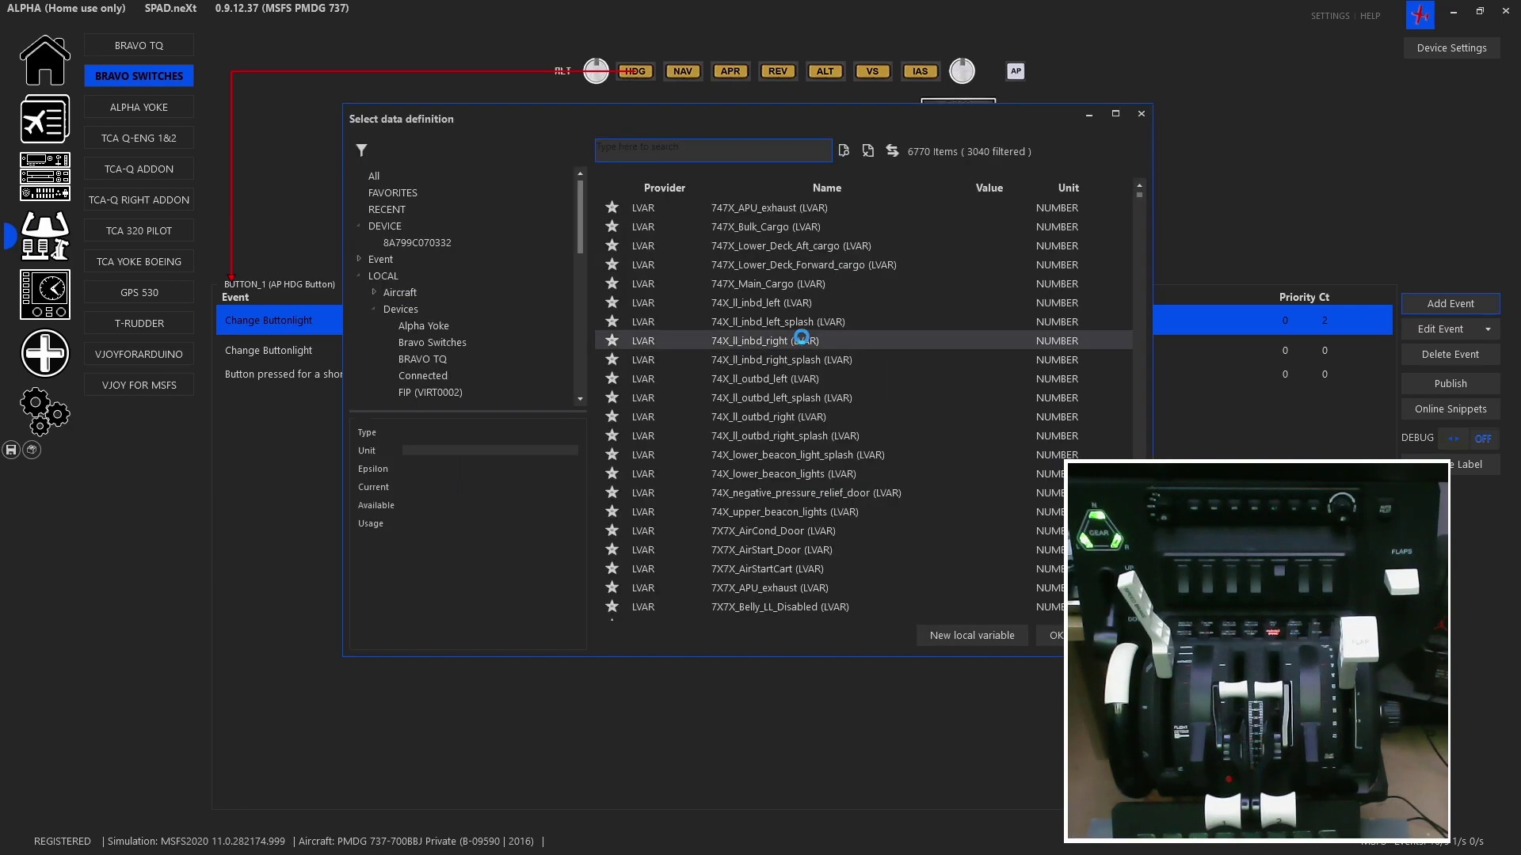
# Step: Search the data definitions for "mcp" and narrow them to the Annunciators of the PMDG 737 NGXu Glareshield's Mode control panel
pyautogui.click(734, 153)
pyautogui.write('mcp')
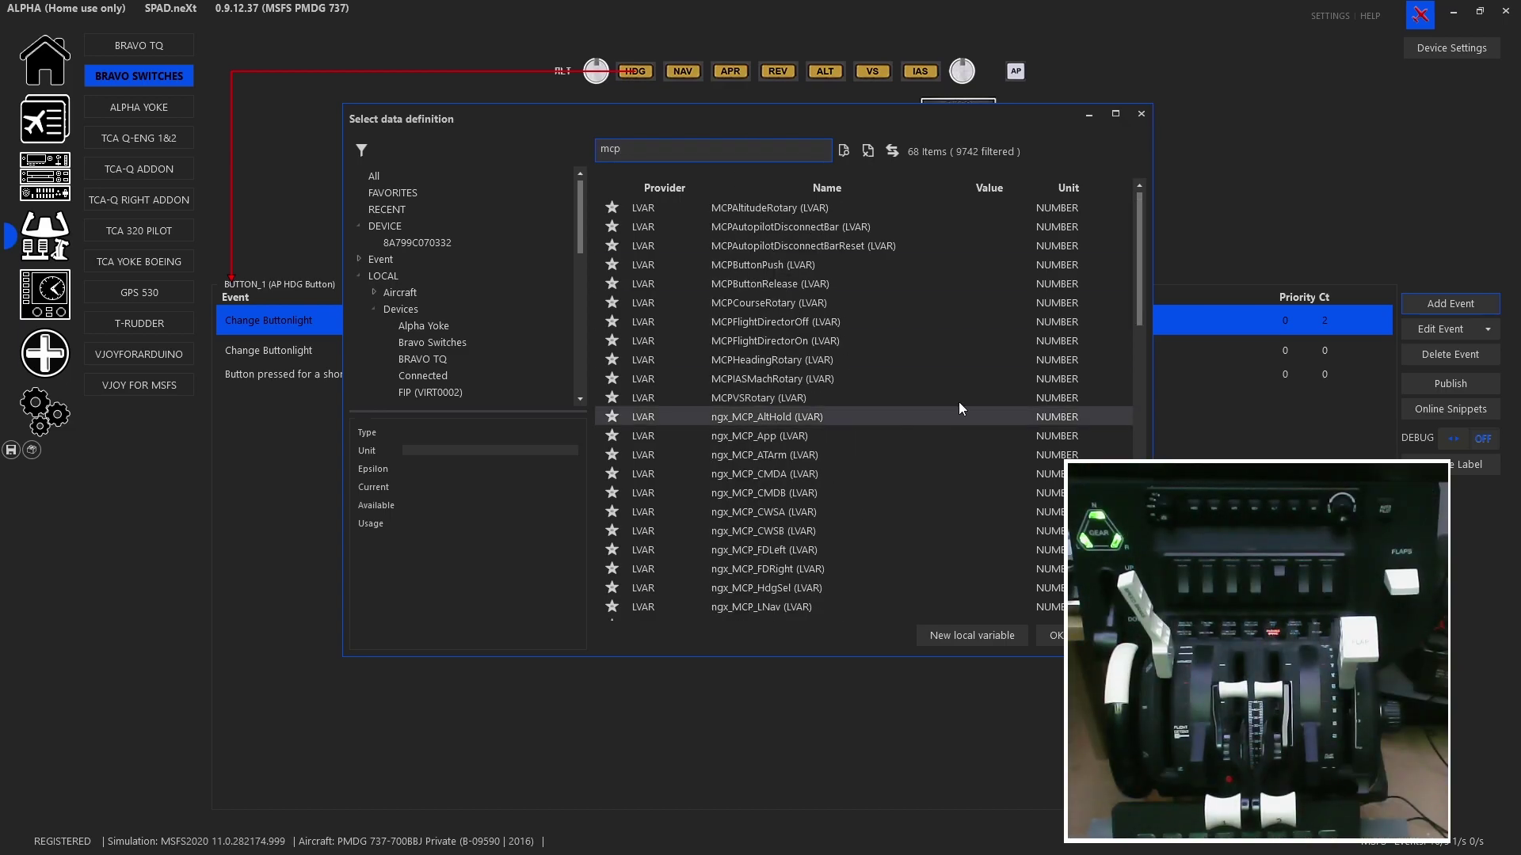
pyautogui.click(359, 277)
pyautogui.click(417, 325)
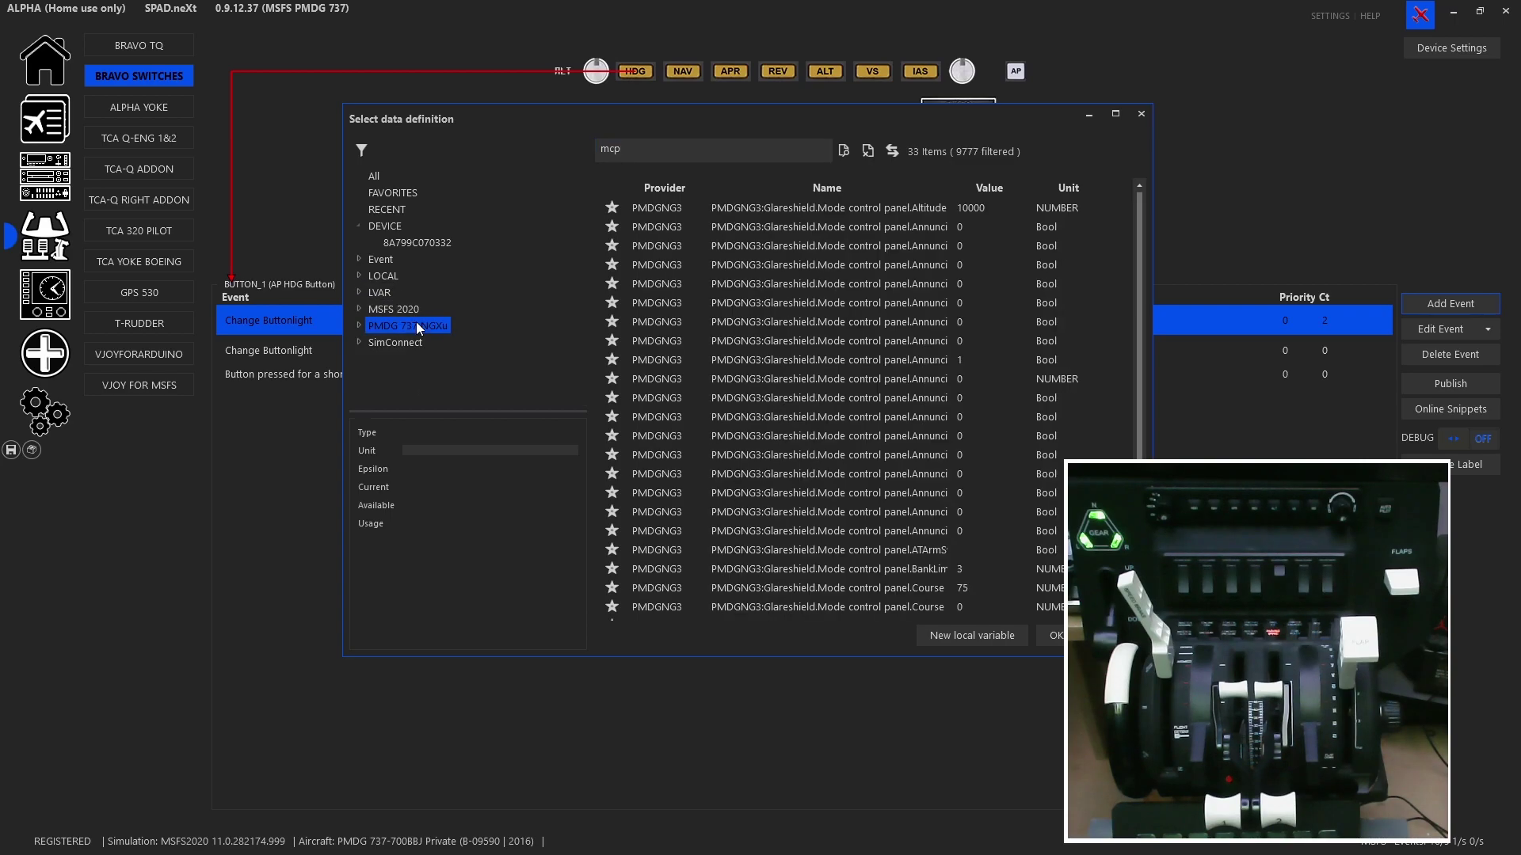
pyautogui.click(358, 326)
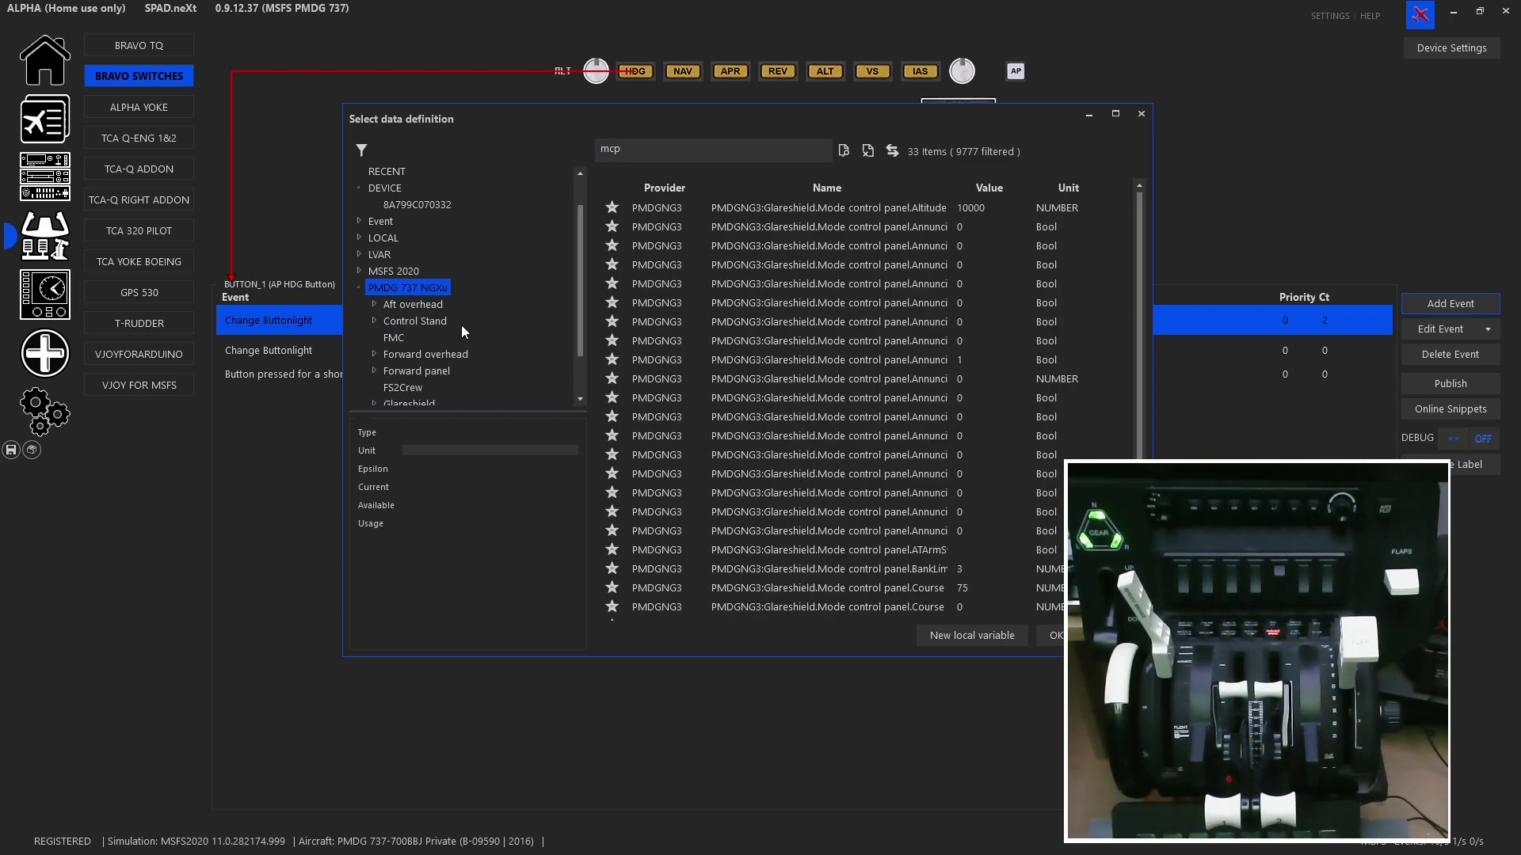
pyautogui.scroll(-1, 427, 305)
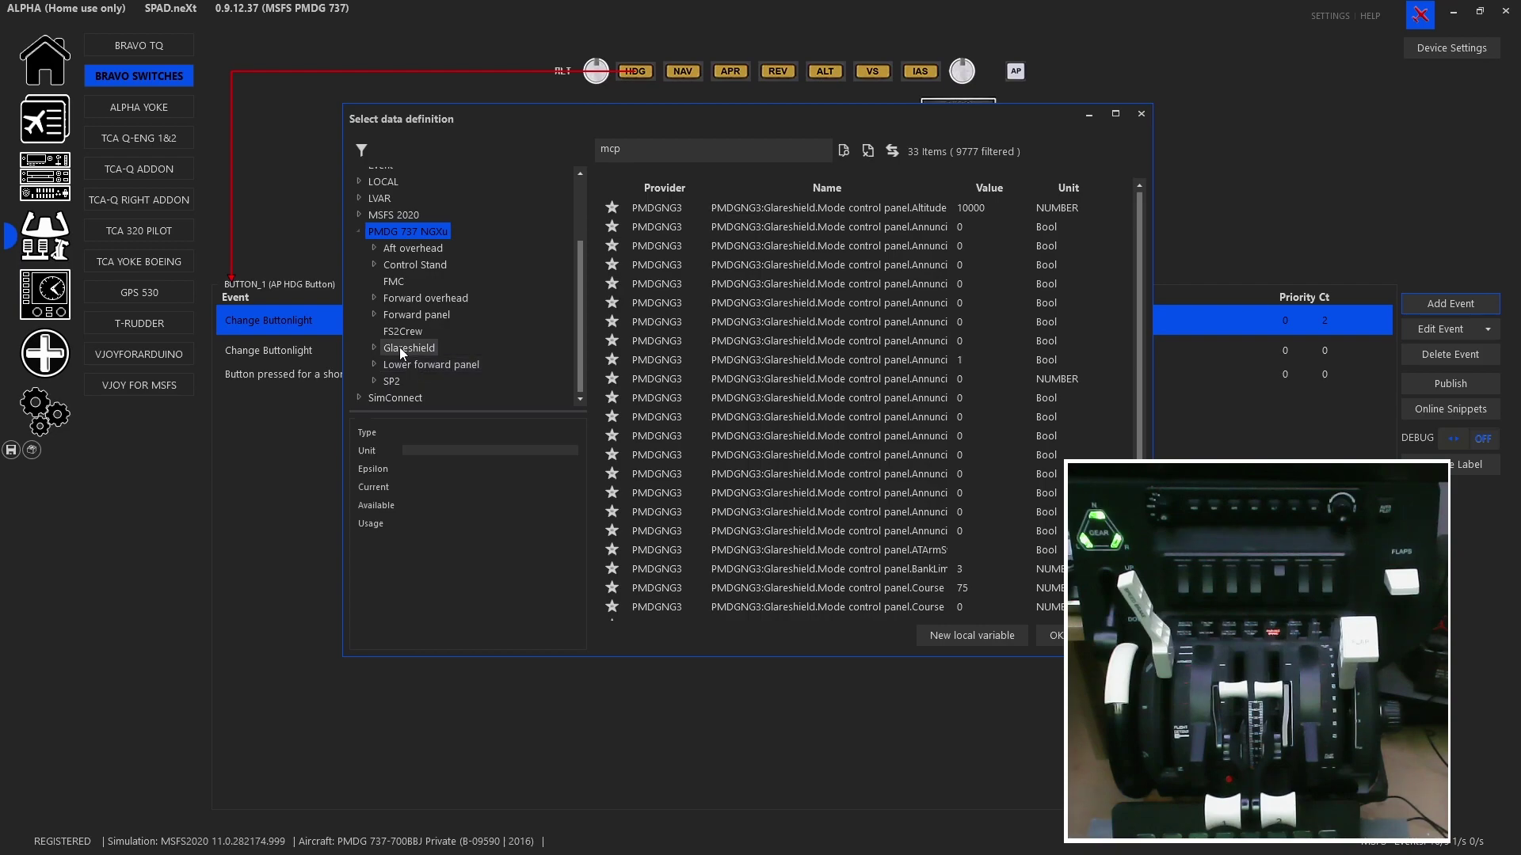
pyautogui.click(375, 348)
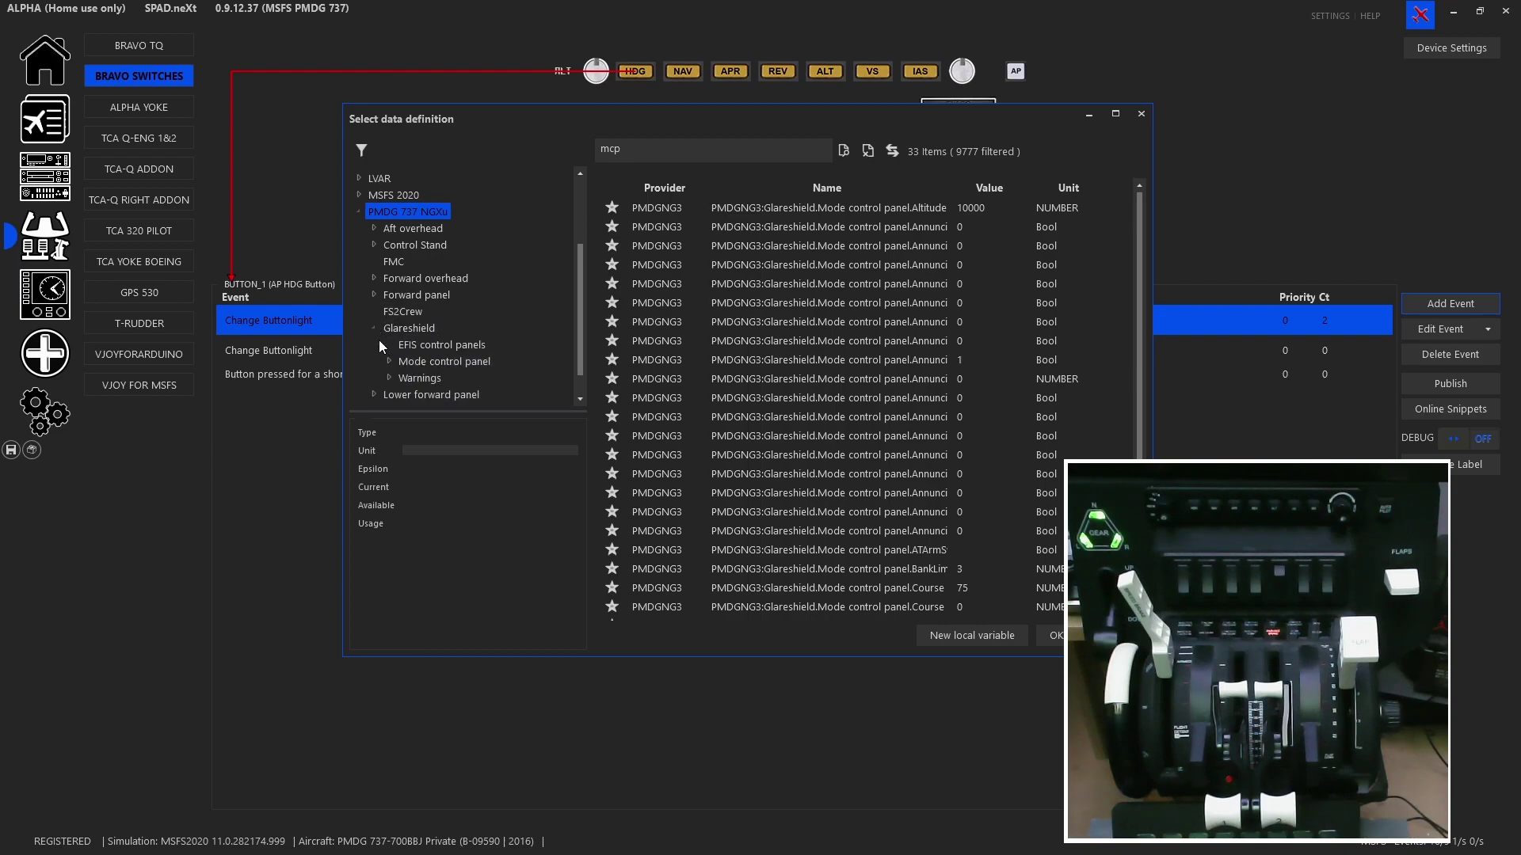
pyautogui.scroll(-1, 388, 340)
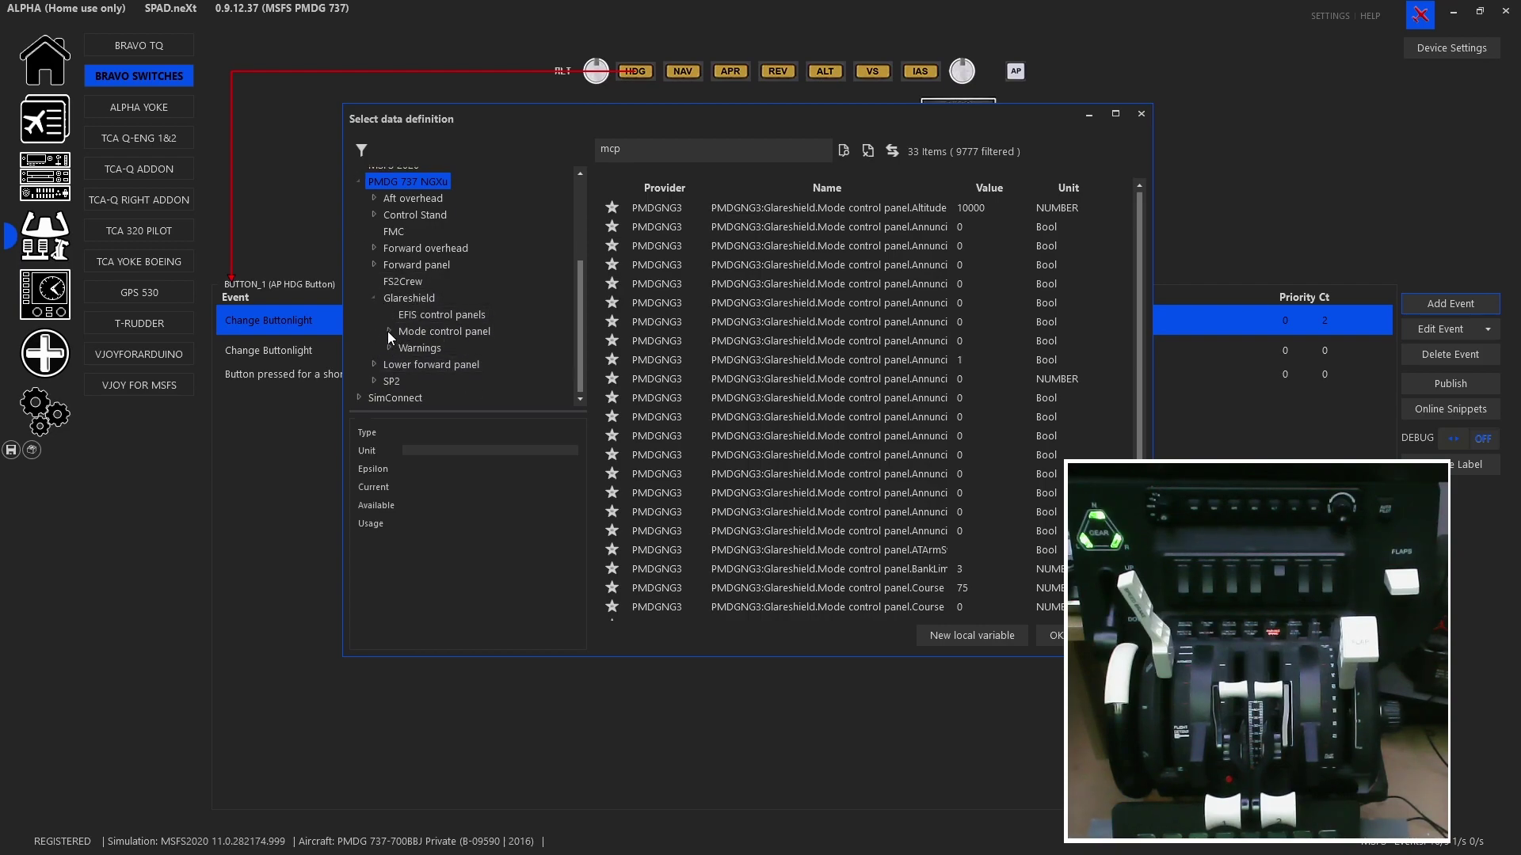
pyautogui.click(388, 331)
pyautogui.click(436, 343)
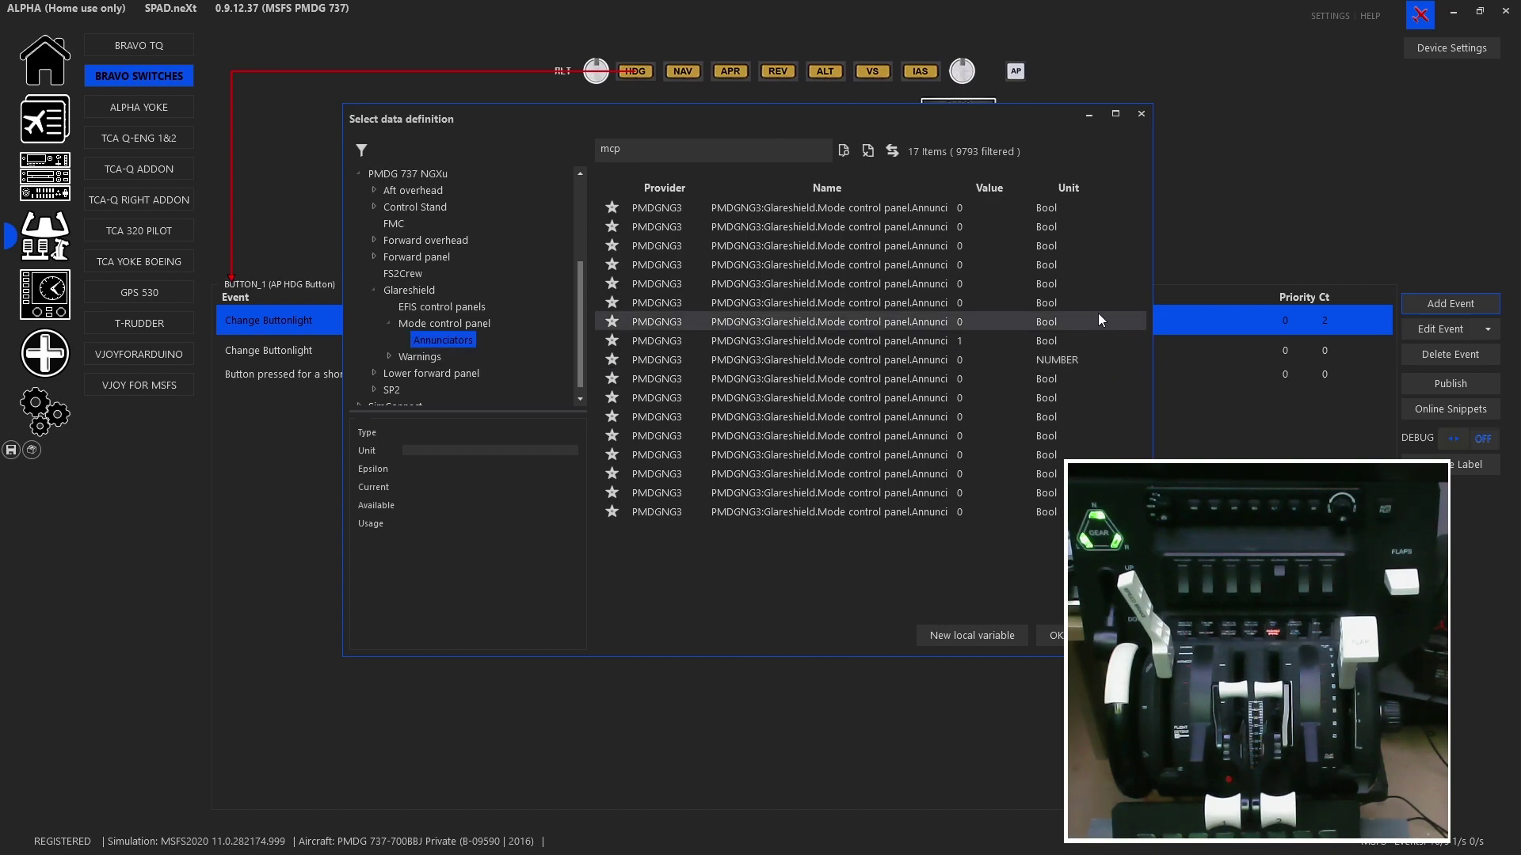
# Step: Define the condition as Annunciators.HDG SEL equals 0 and discard the new Change Buttonlight event
pyautogui.moveTo(1152, 306); pyautogui.dragTo(1336, 299)
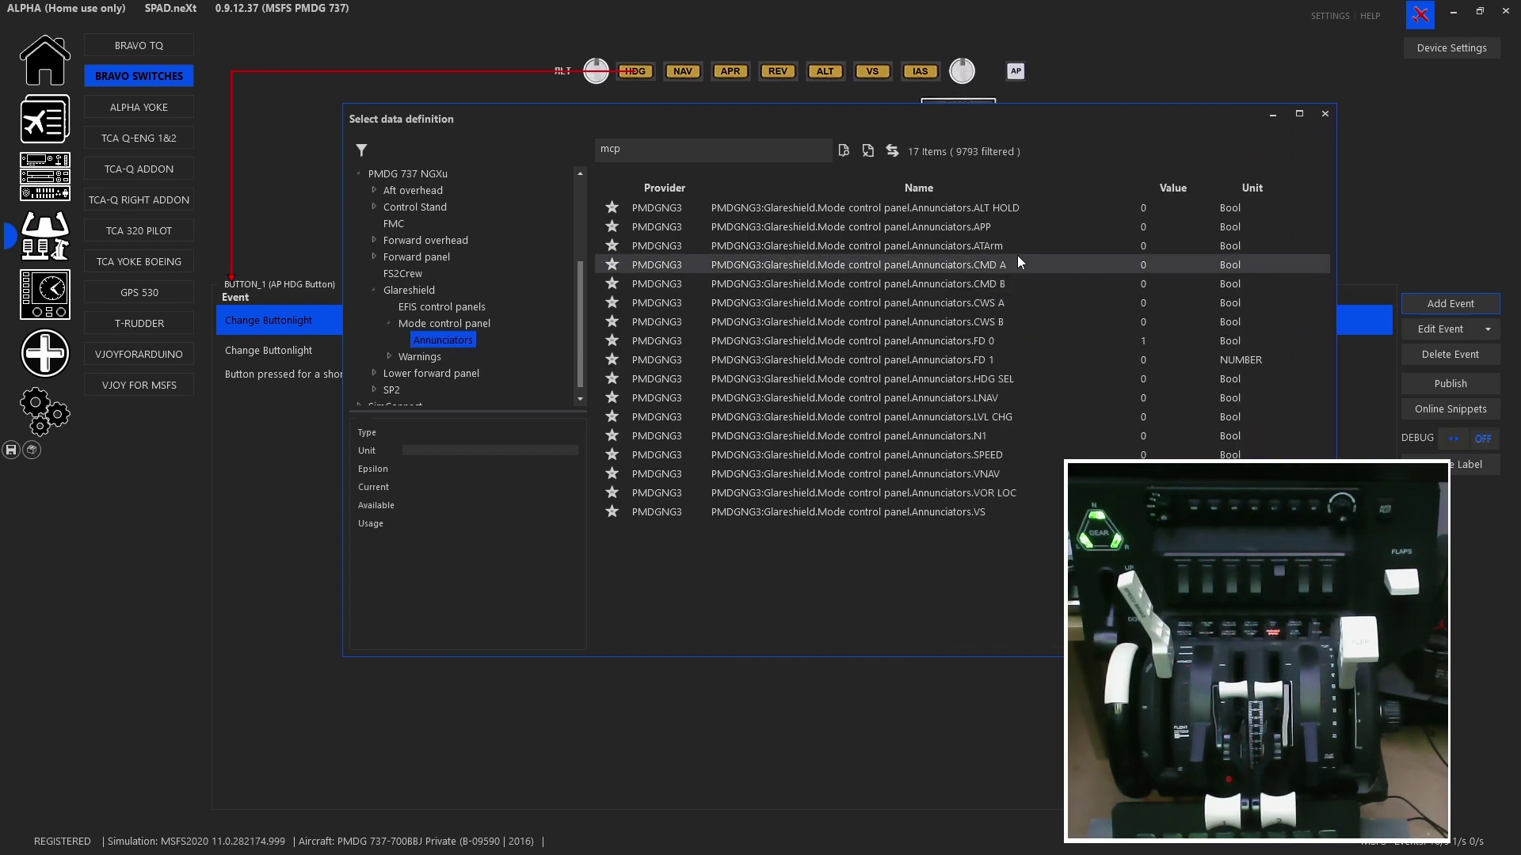
pyautogui.click(1007, 377)
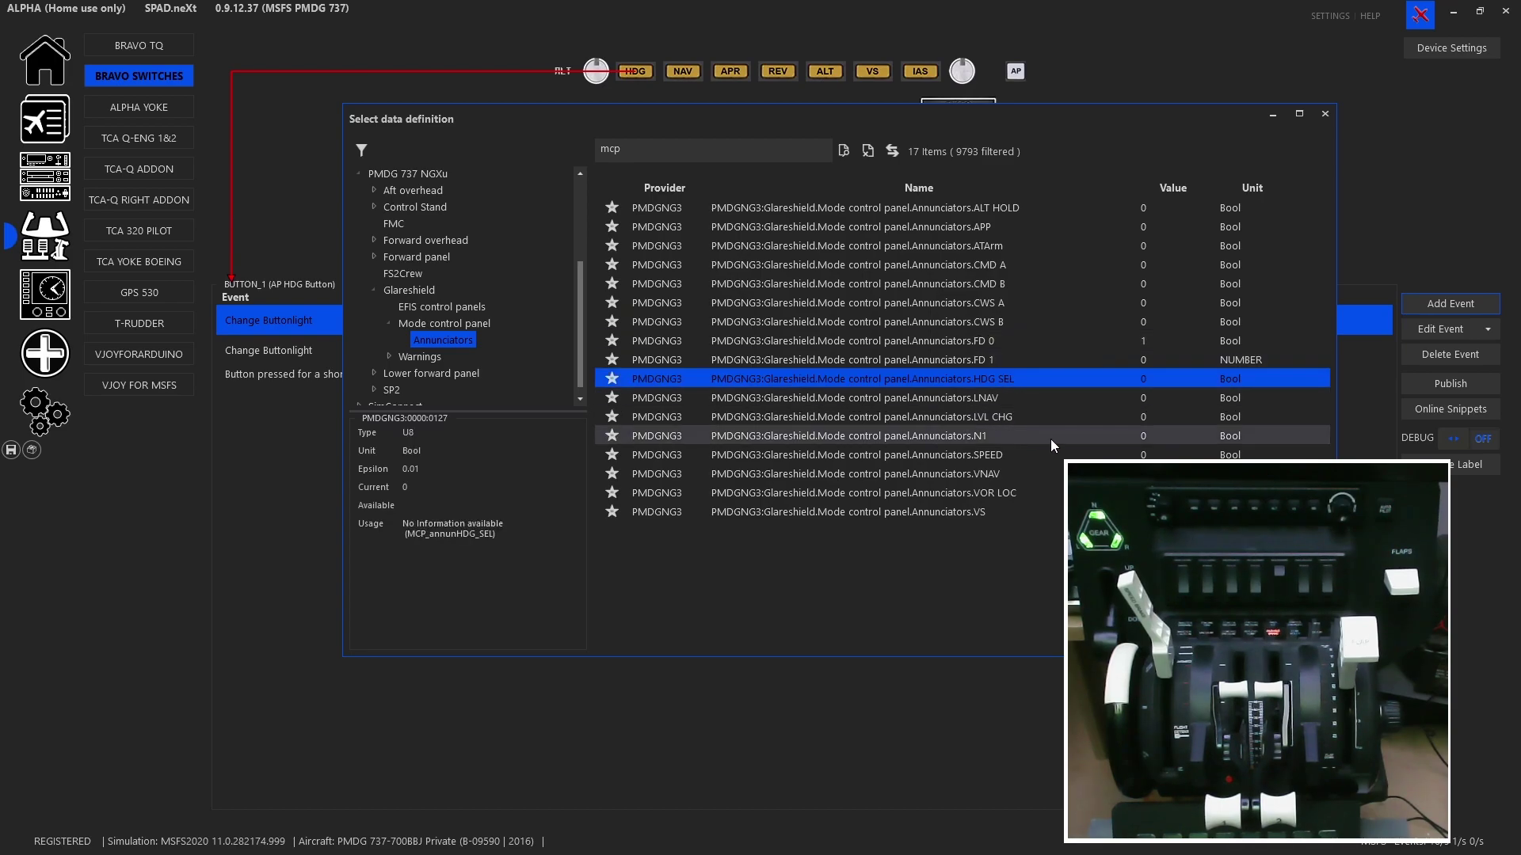
pyautogui.doubleClick(1005, 382)
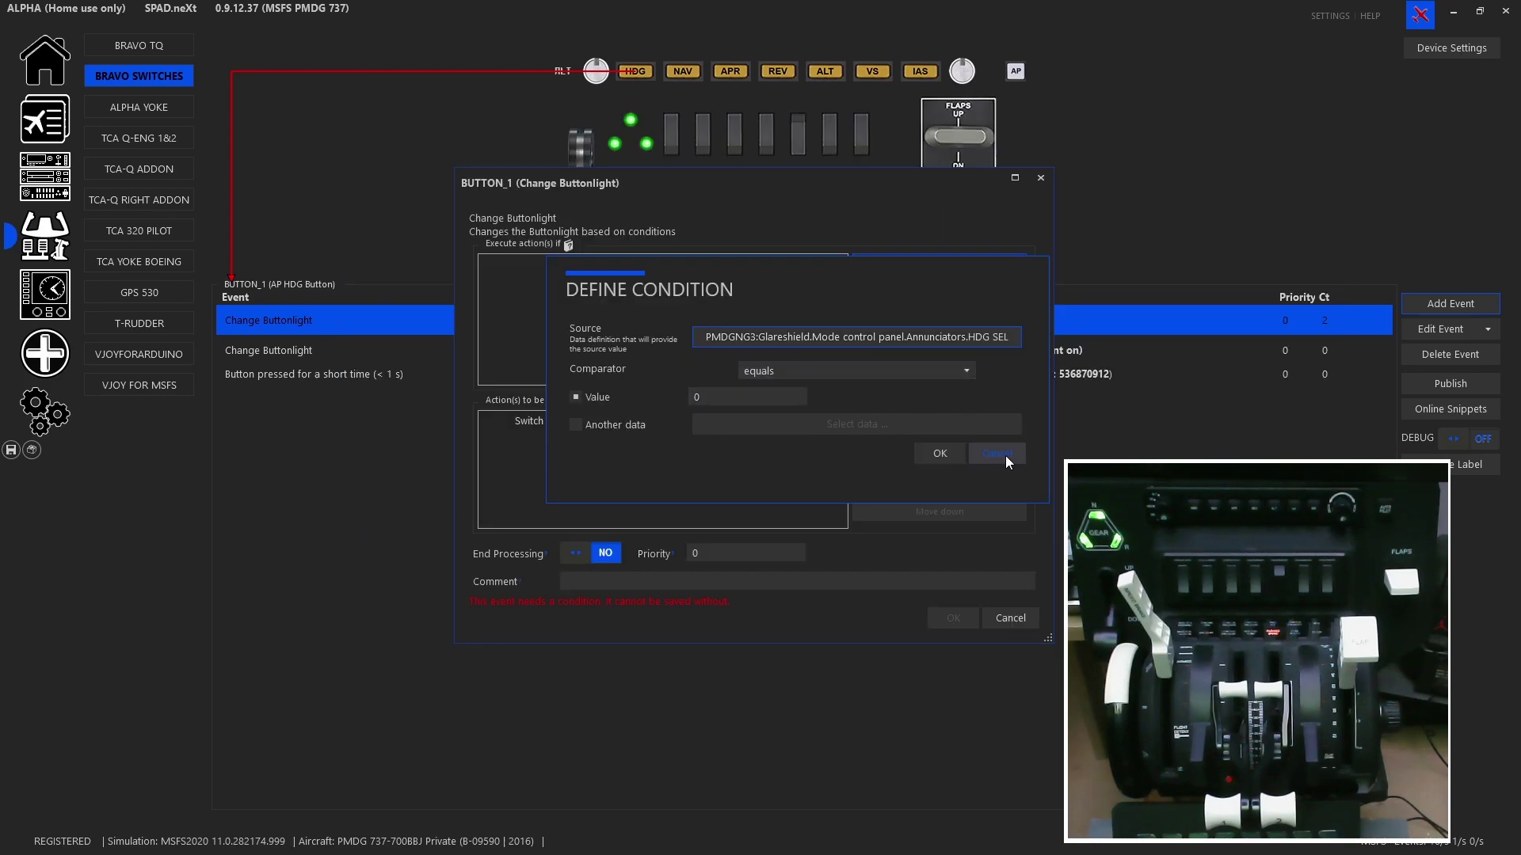
pyautogui.click(942, 454)
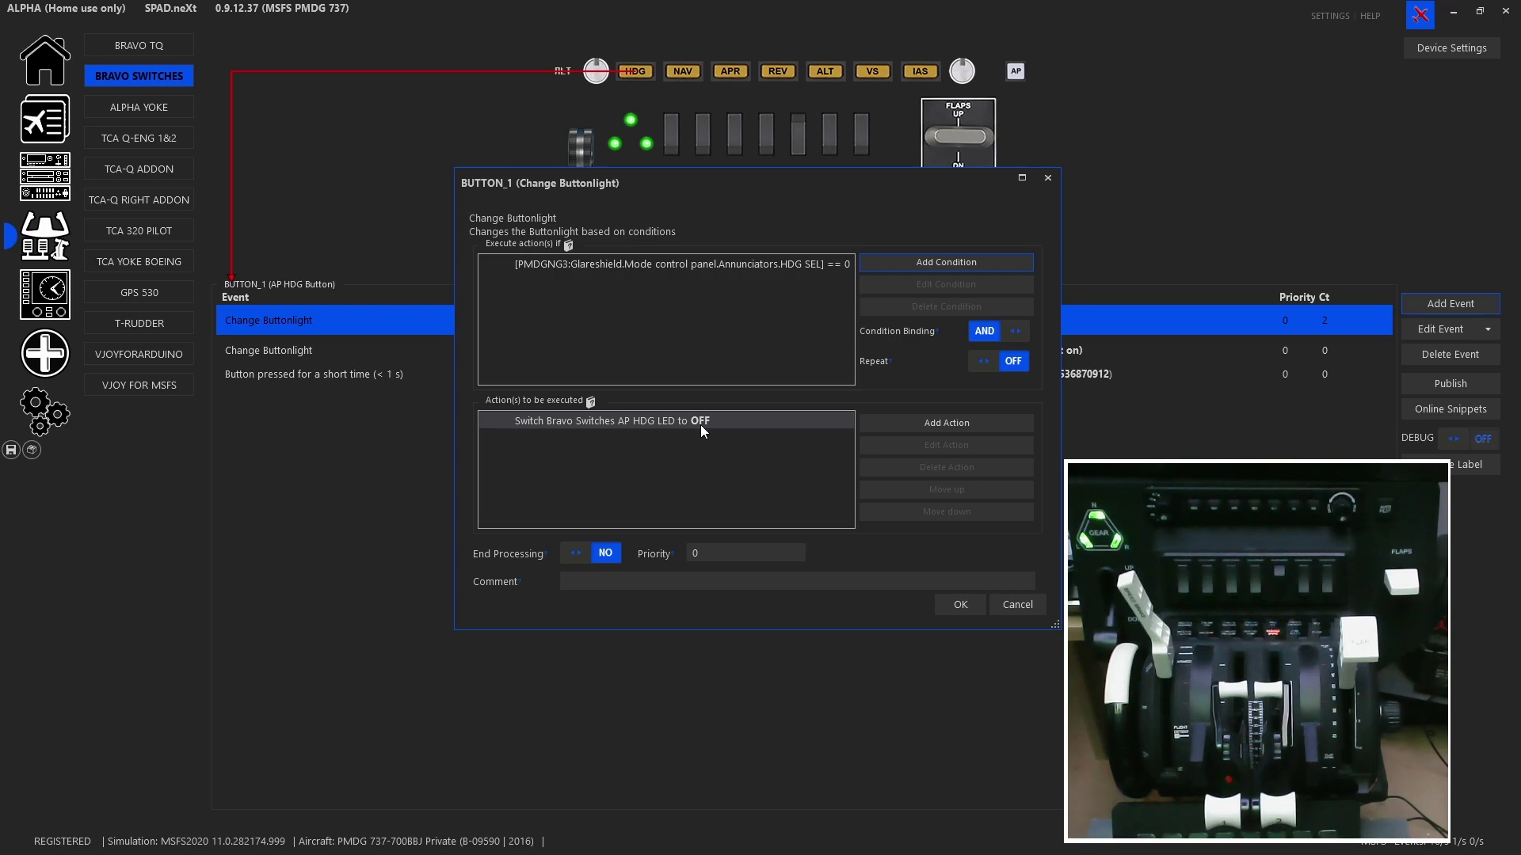
pyautogui.click(1020, 607)
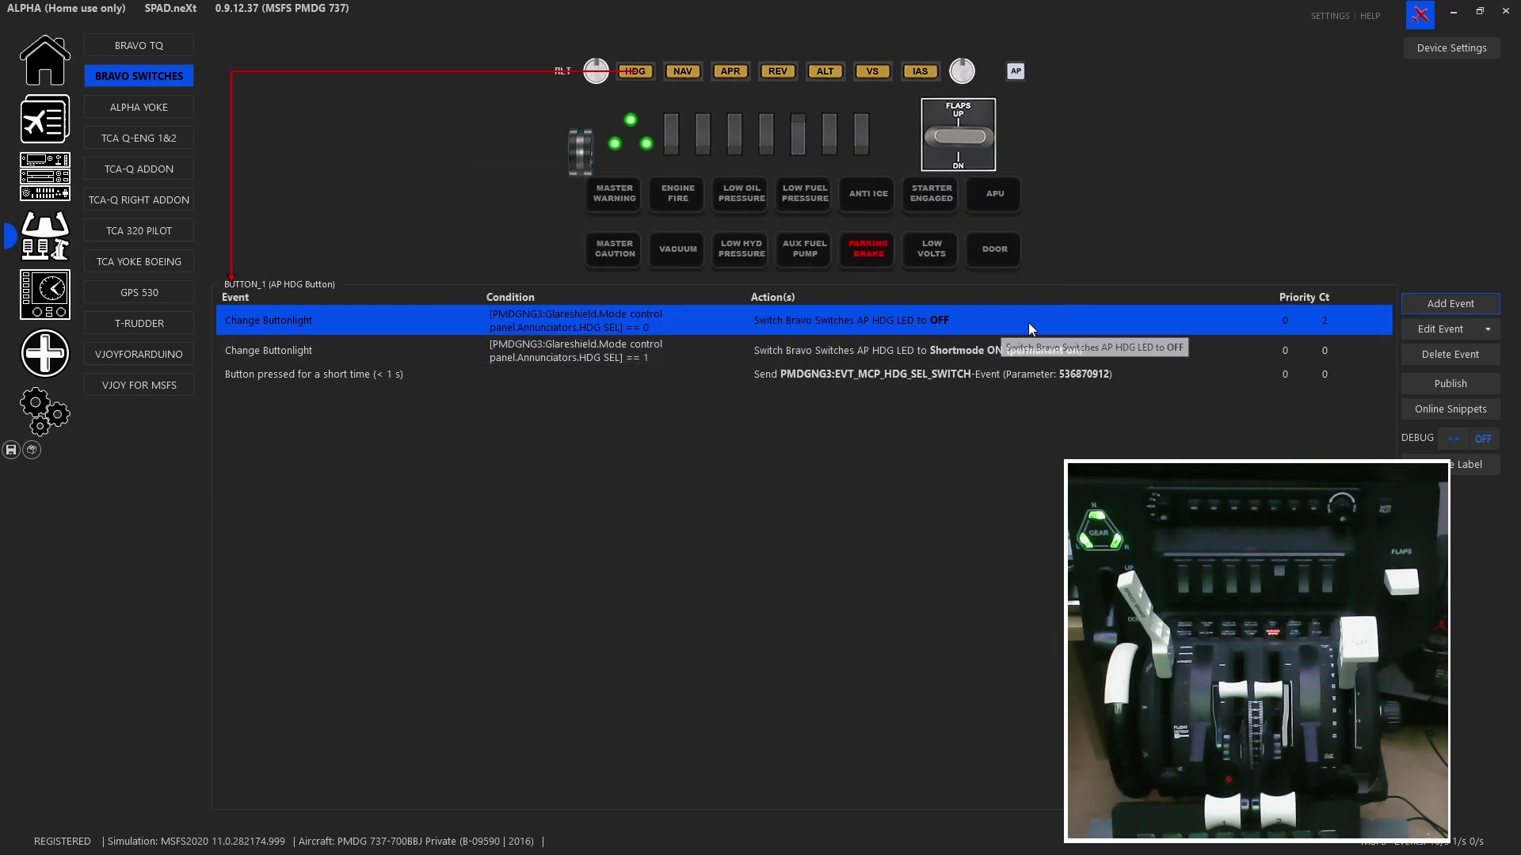
# Step: In the AP HDG button's Change Buttonlight event for HDG SEL equals 1, change the light to ON and save the profile
pyautogui.doubleClick(1007, 347)
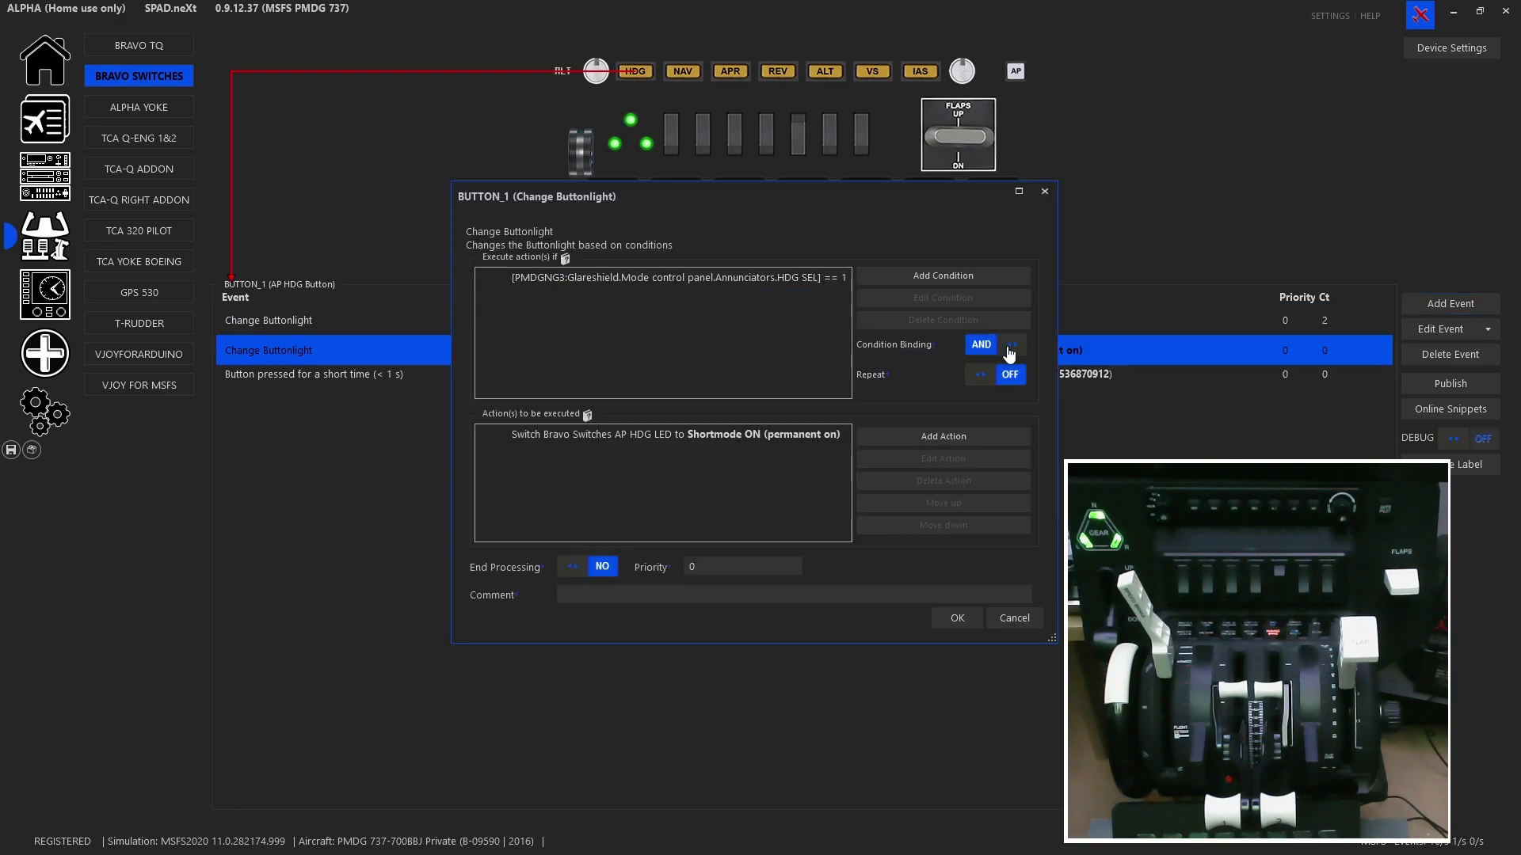
pyautogui.doubleClick(816, 282)
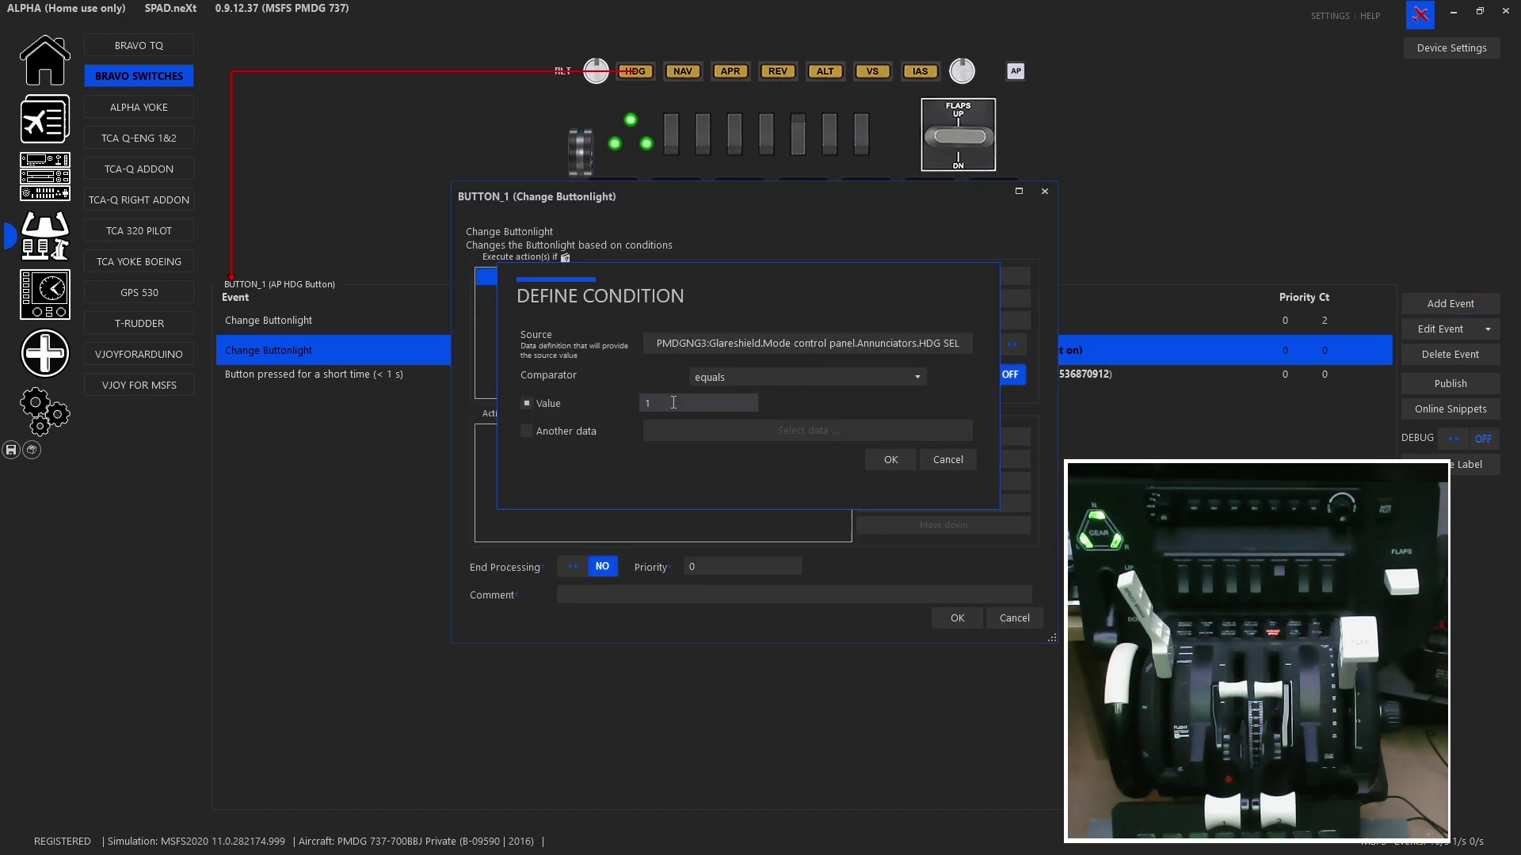
pyautogui.click(890, 459)
pyautogui.doubleClick(749, 432)
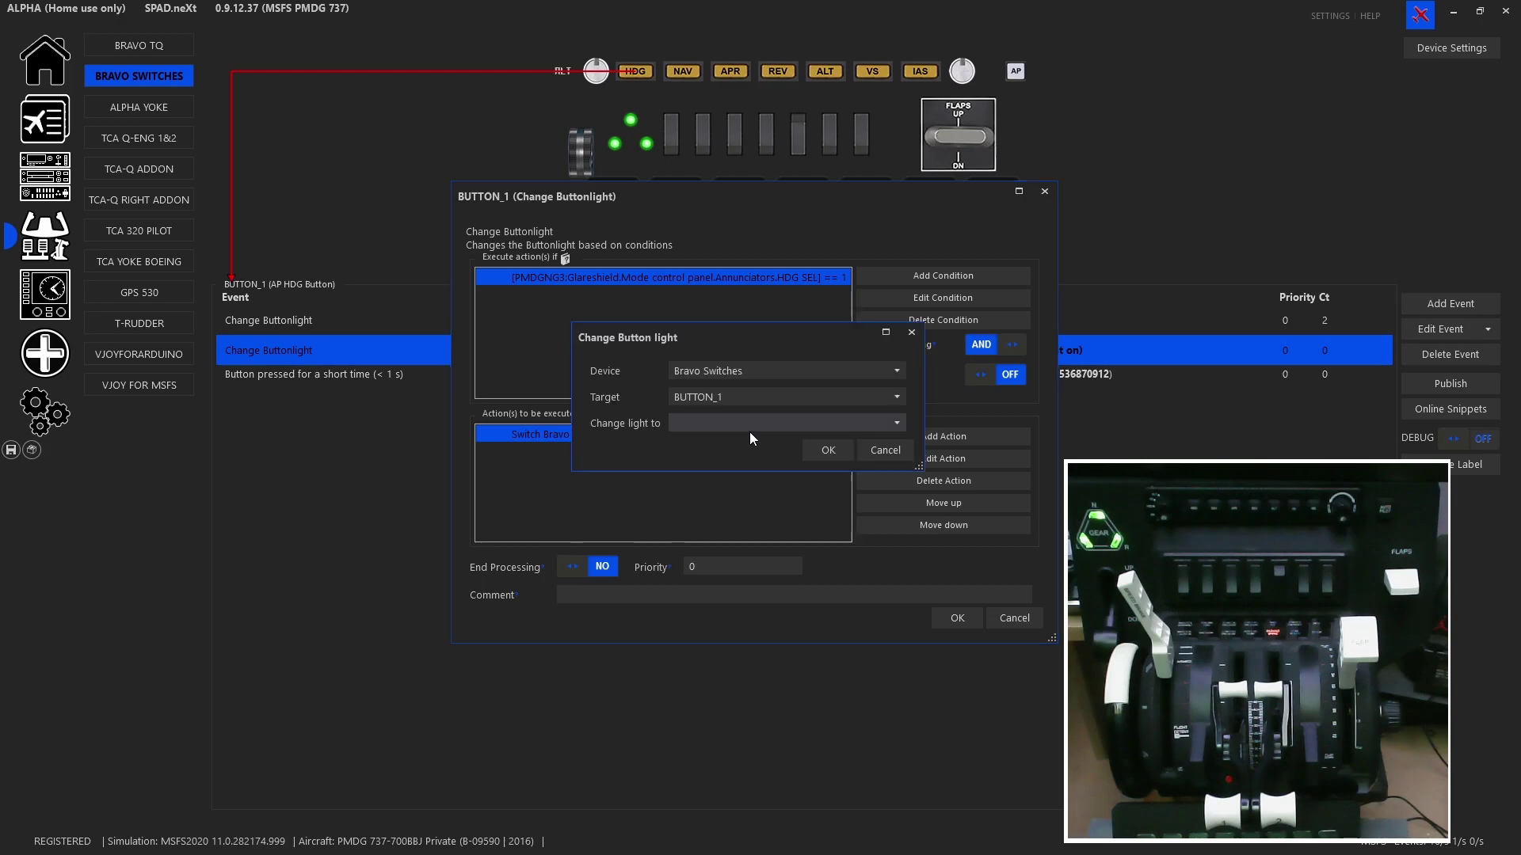
pyautogui.click(729, 421)
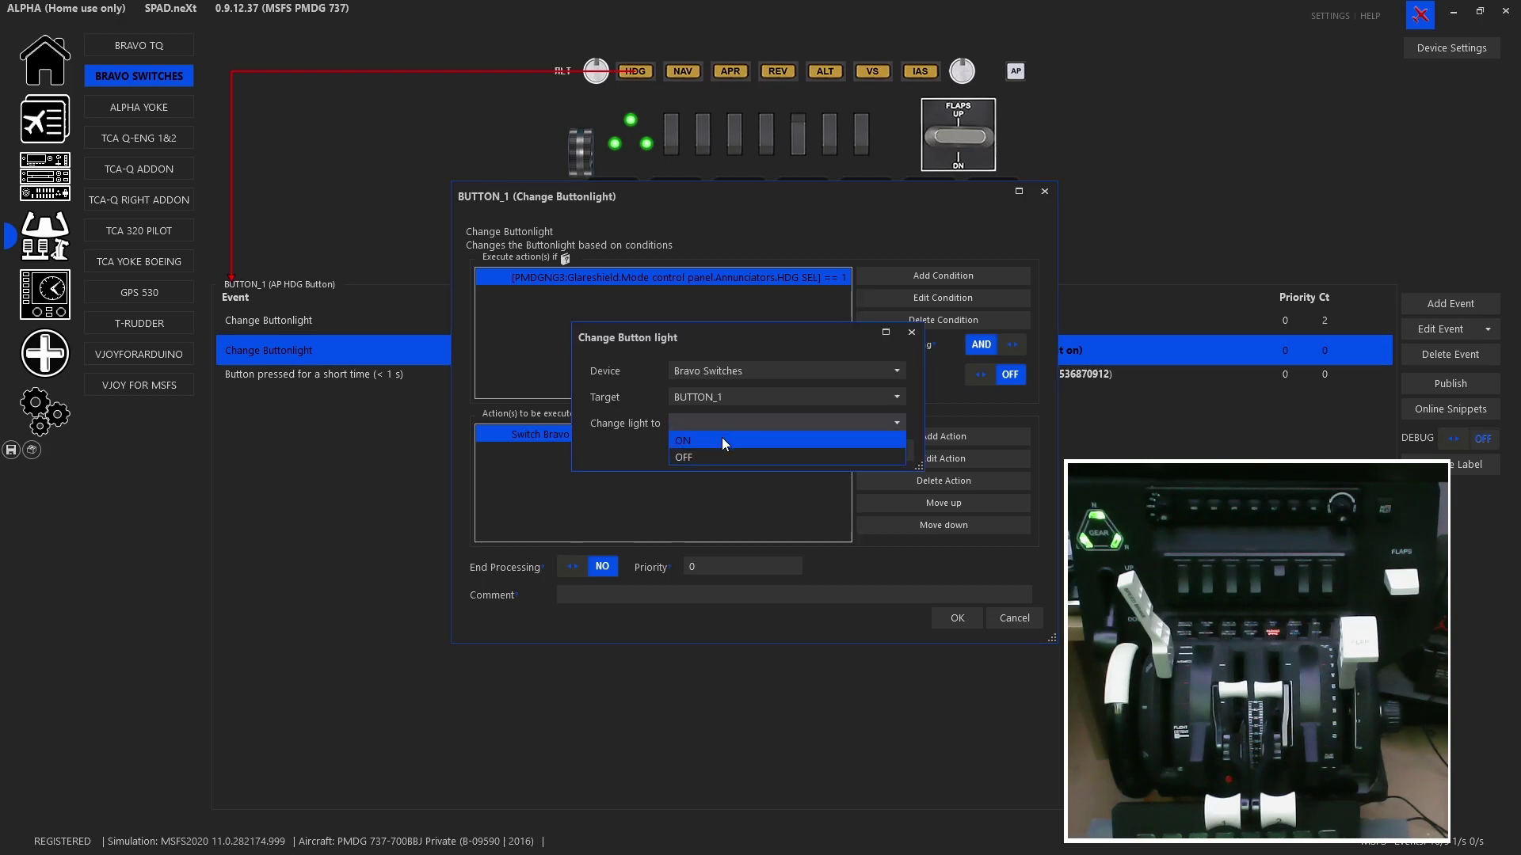
pyautogui.click(723, 441)
pyautogui.click(821, 477)
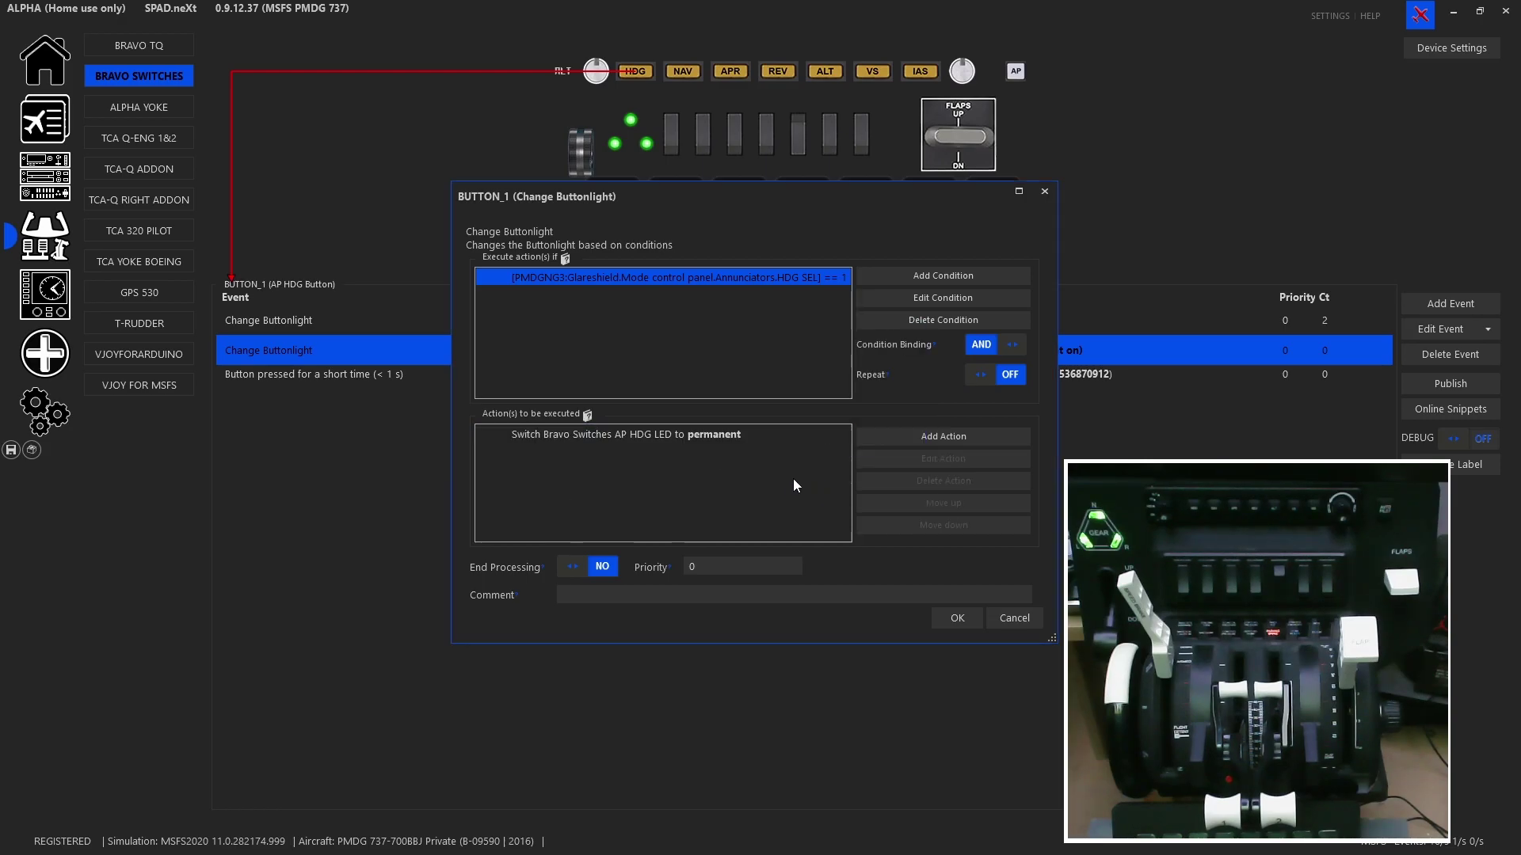
pyautogui.click(960, 614)
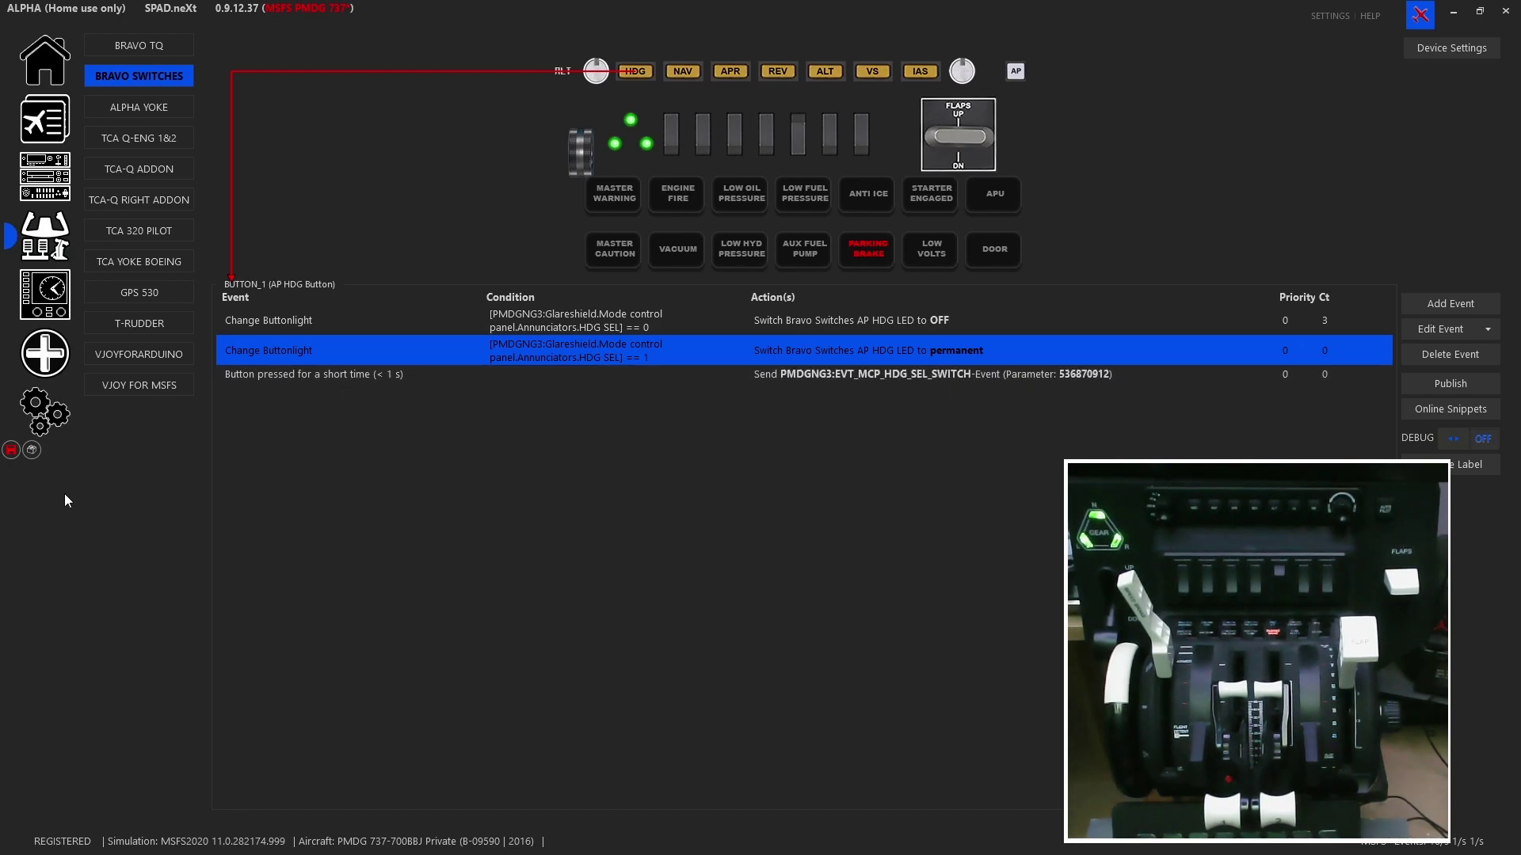
pyautogui.click(11, 450)
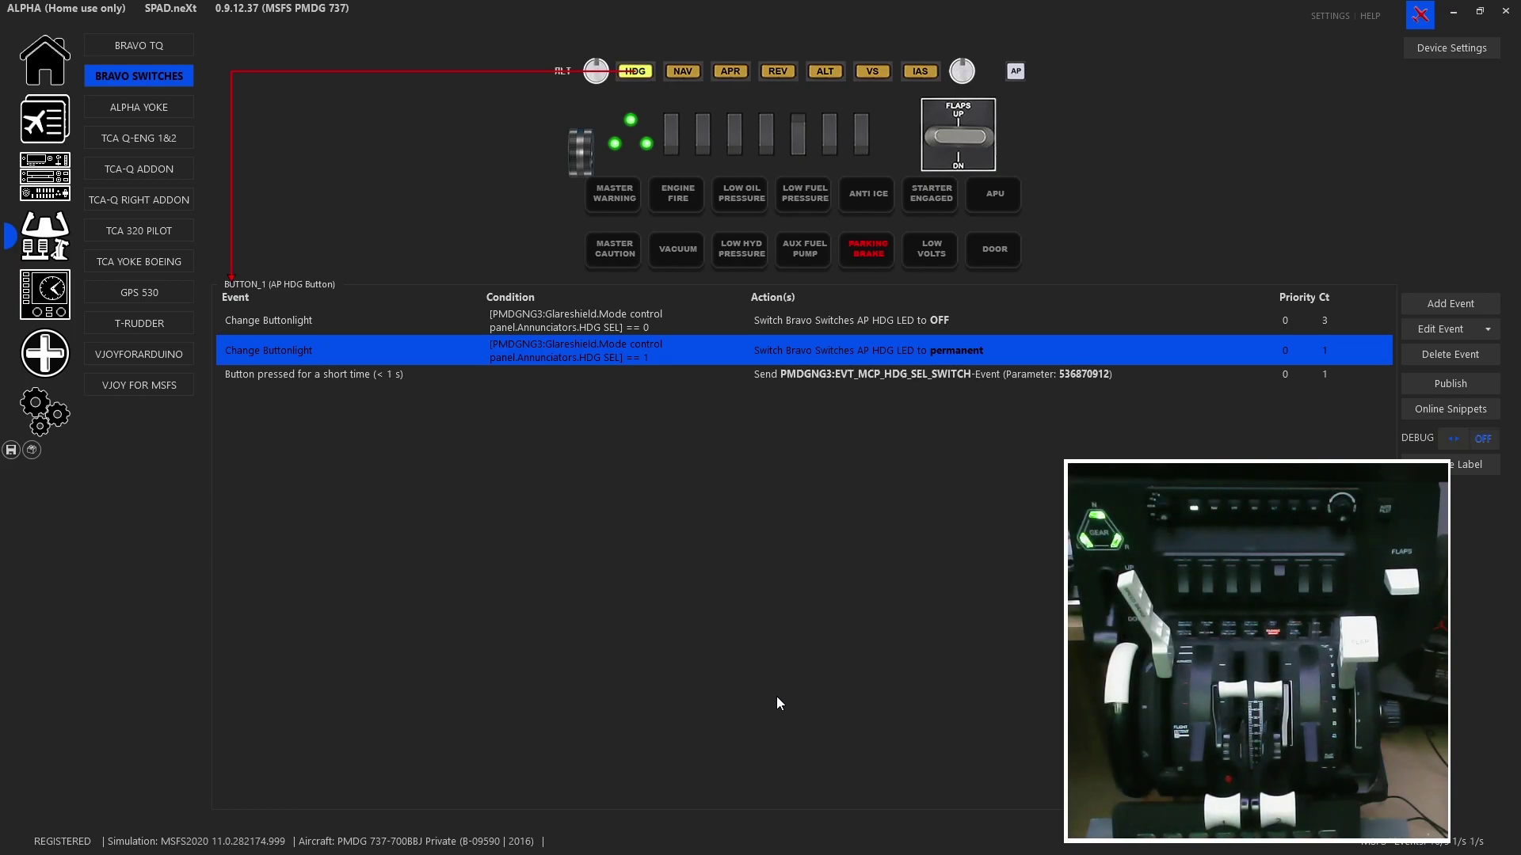
# Step: Add a short-press event with a simulation-event action to the AP HDG button and search the PMDG 737 NGXu events for "mcp"
pyautogui.click(911, 374)
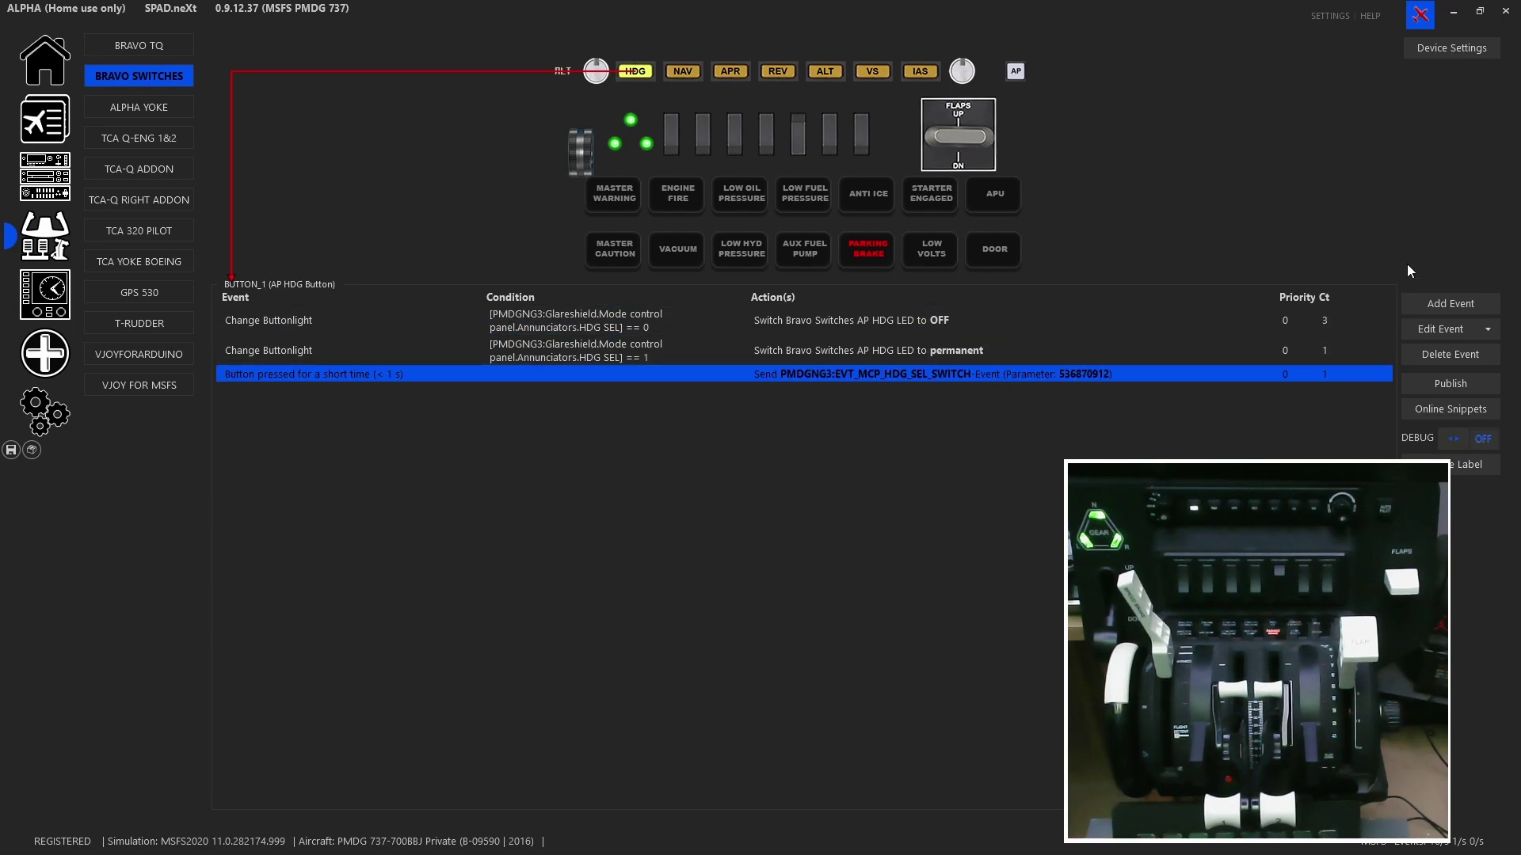
pyautogui.click(1413, 304)
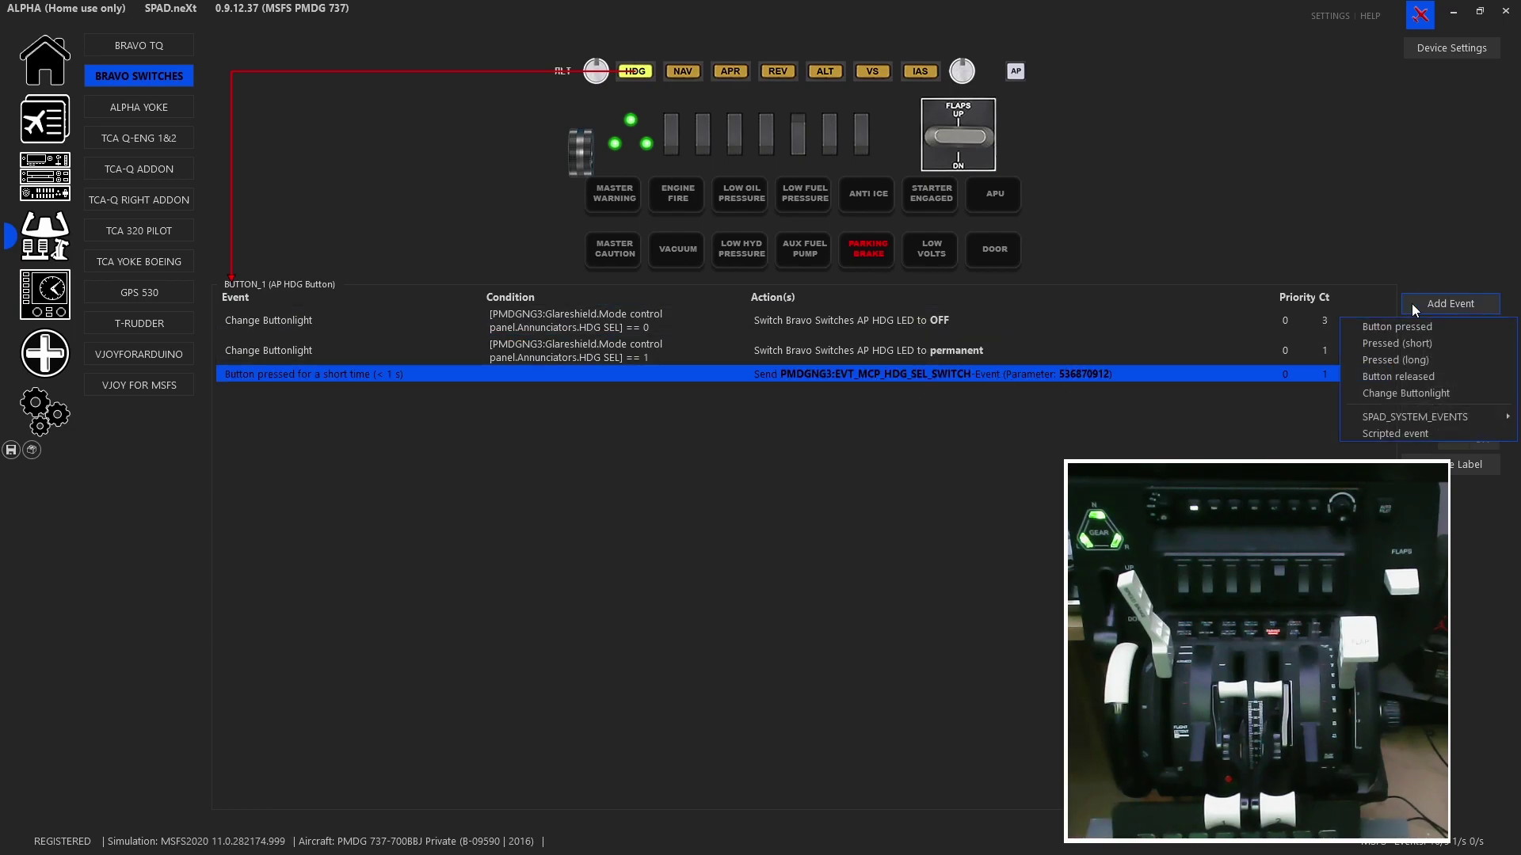
pyautogui.click(1380, 344)
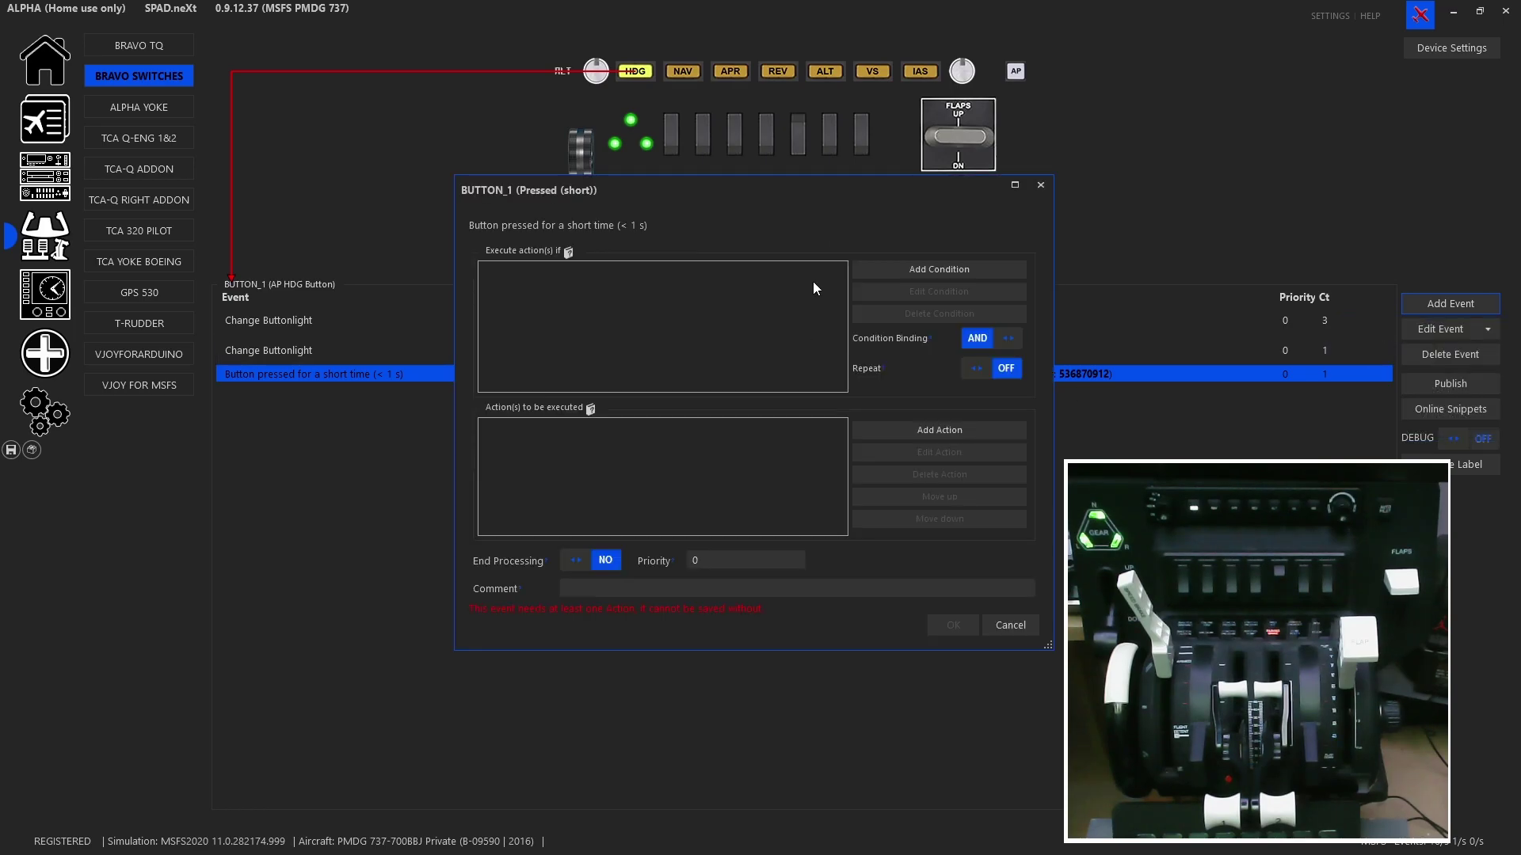
pyautogui.click(919, 430)
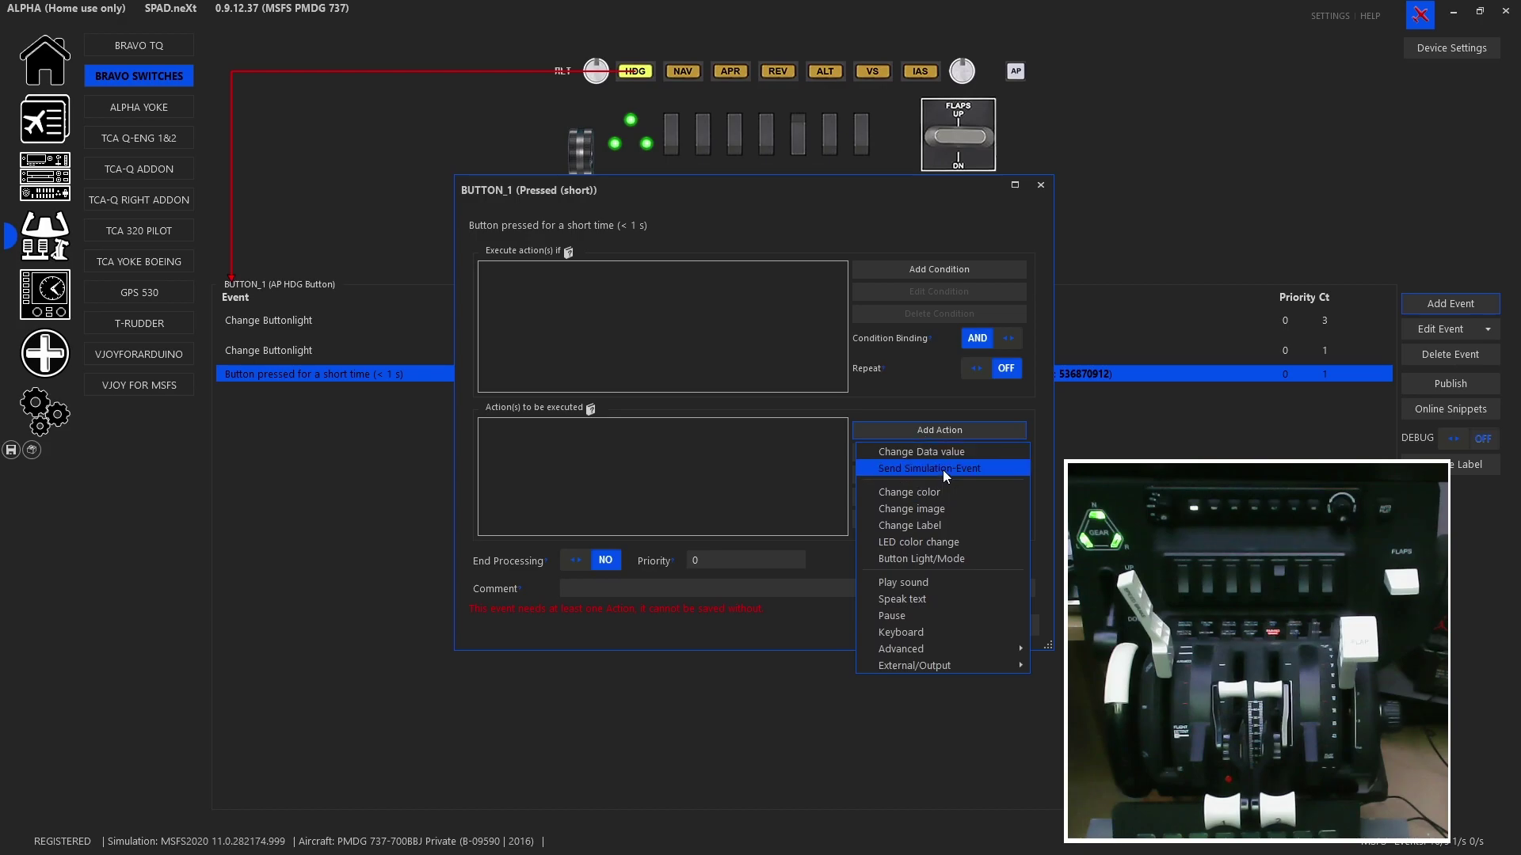
pyautogui.click(943, 469)
pyautogui.click(412, 276)
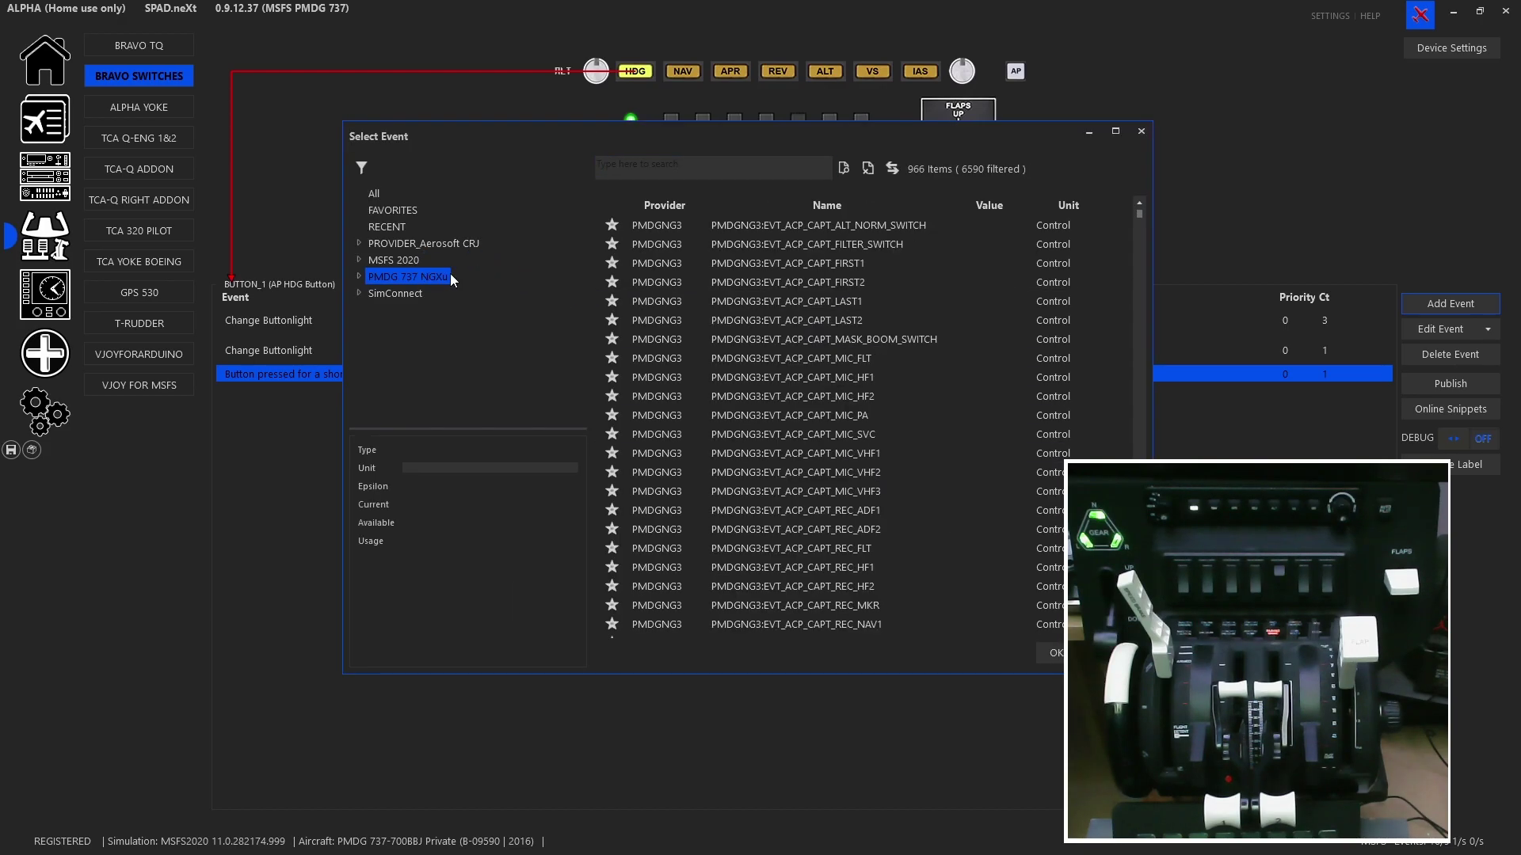
pyautogui.click(732, 168)
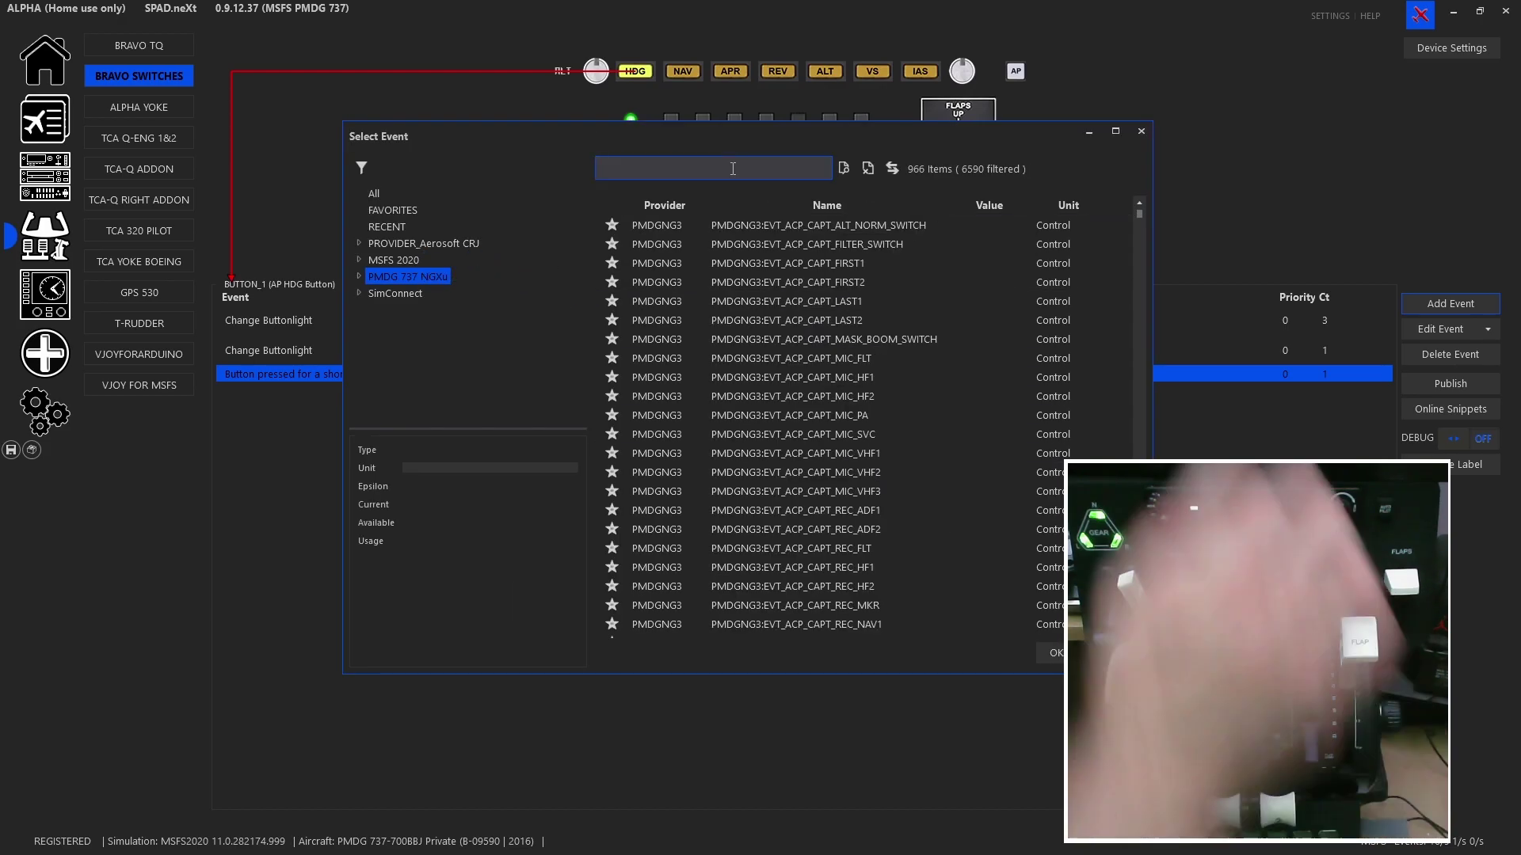
pyautogui.write('mcp')
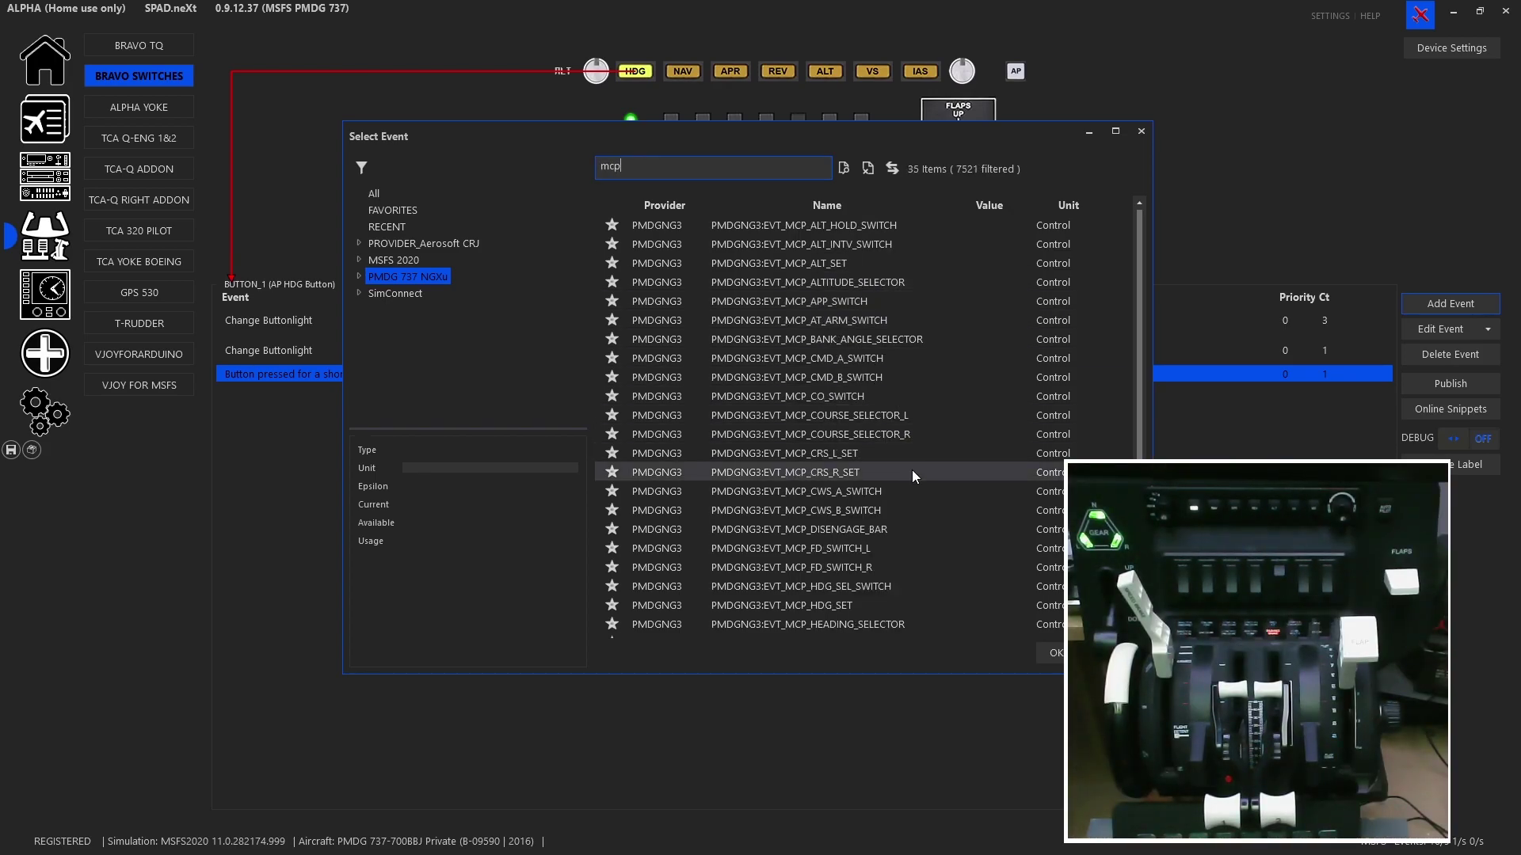
# Step: Set the action to send EVT_MCP_HDG_SEL_SWITCH with the special value Singleclick: Left Mouse Button and accept the new event
pyautogui.click(862, 587)
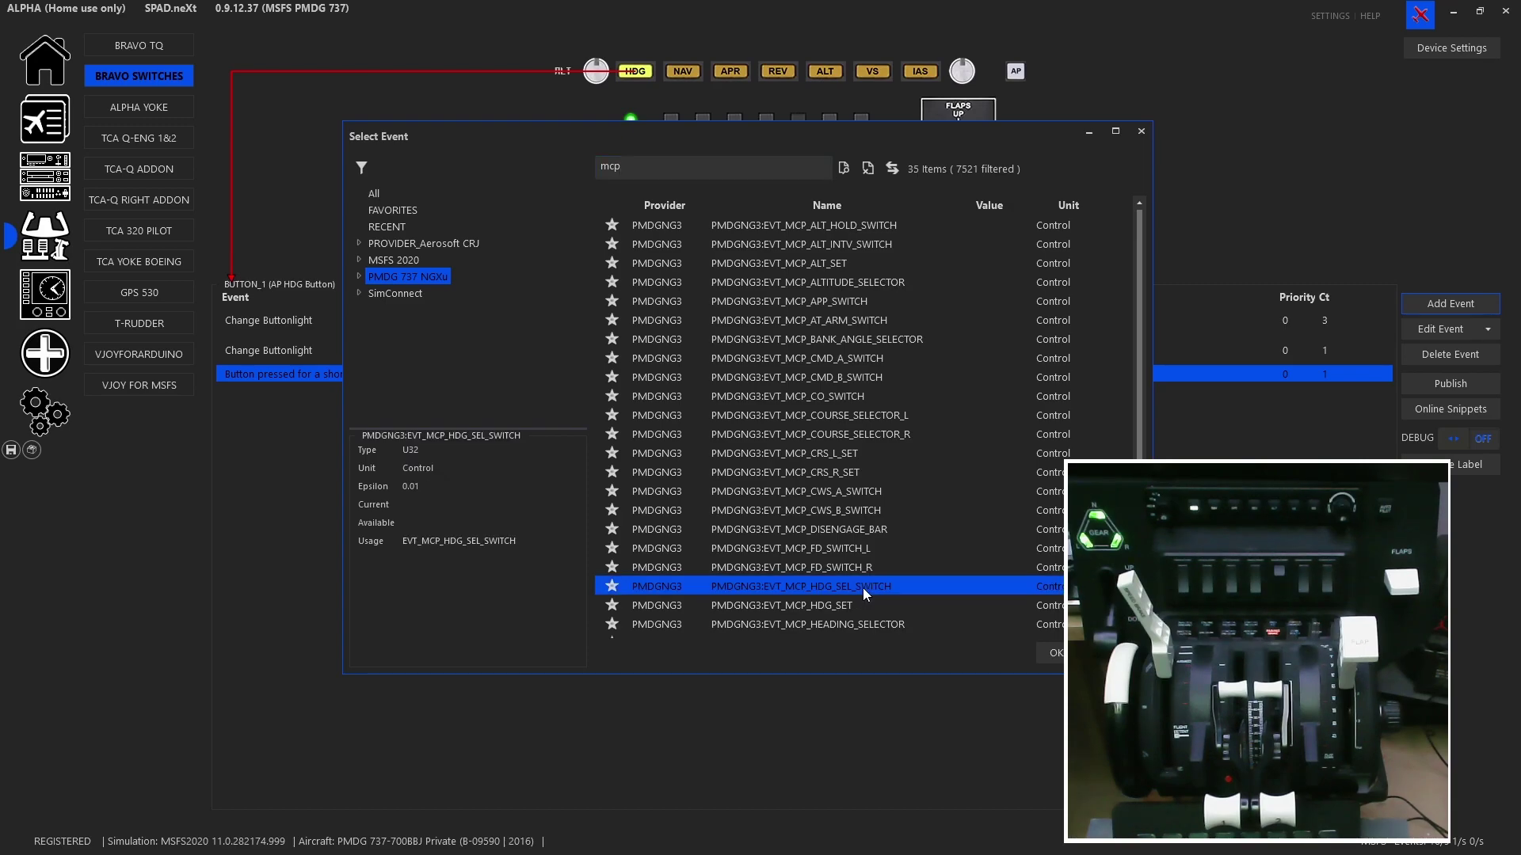
pyautogui.doubleClick(863, 588)
pyautogui.click(811, 428)
pyautogui.click(838, 446)
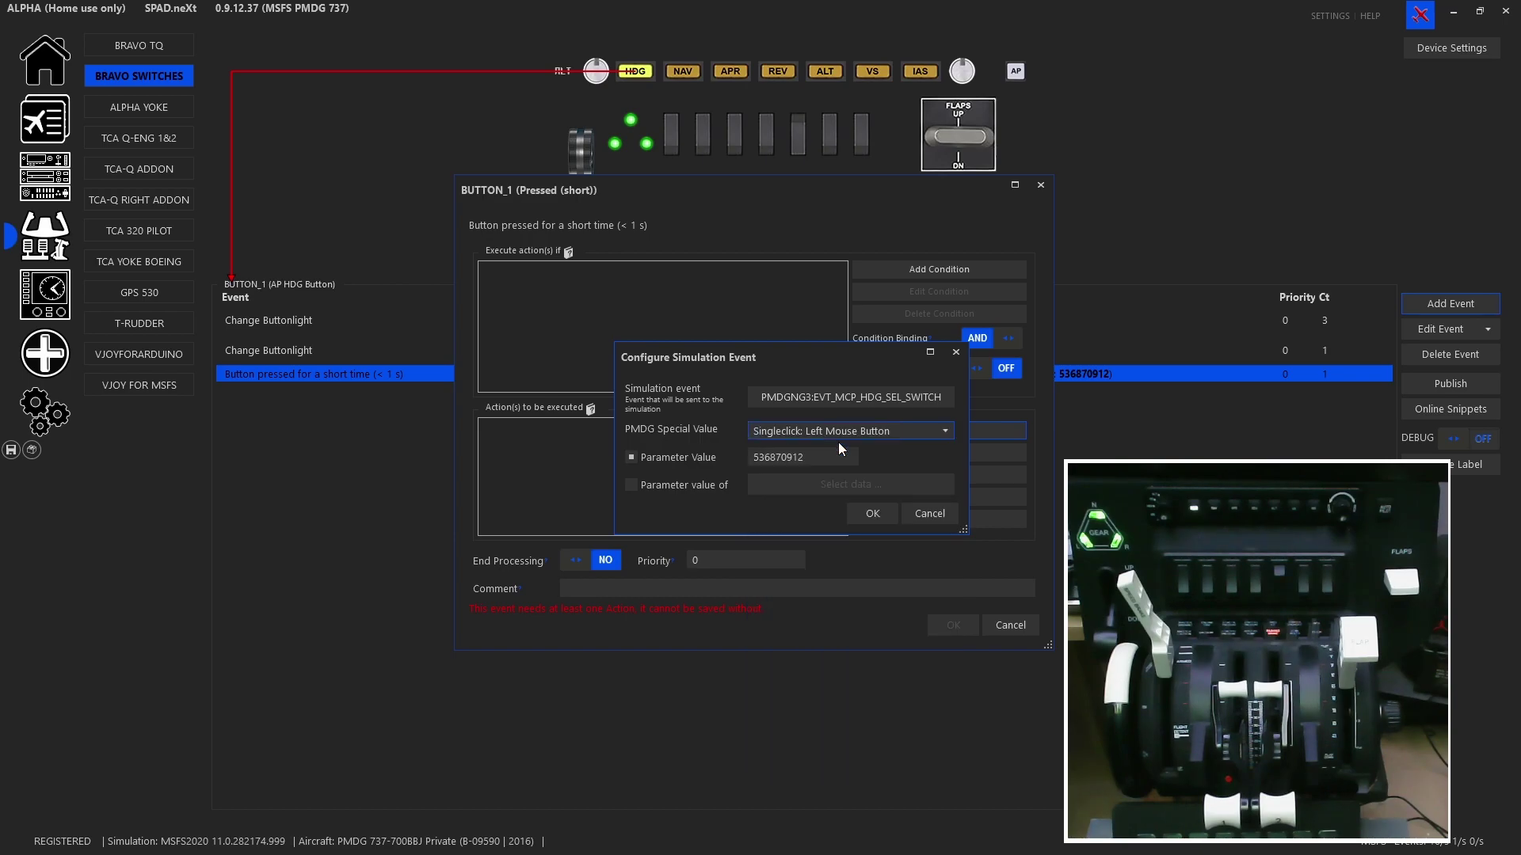
pyautogui.click(867, 516)
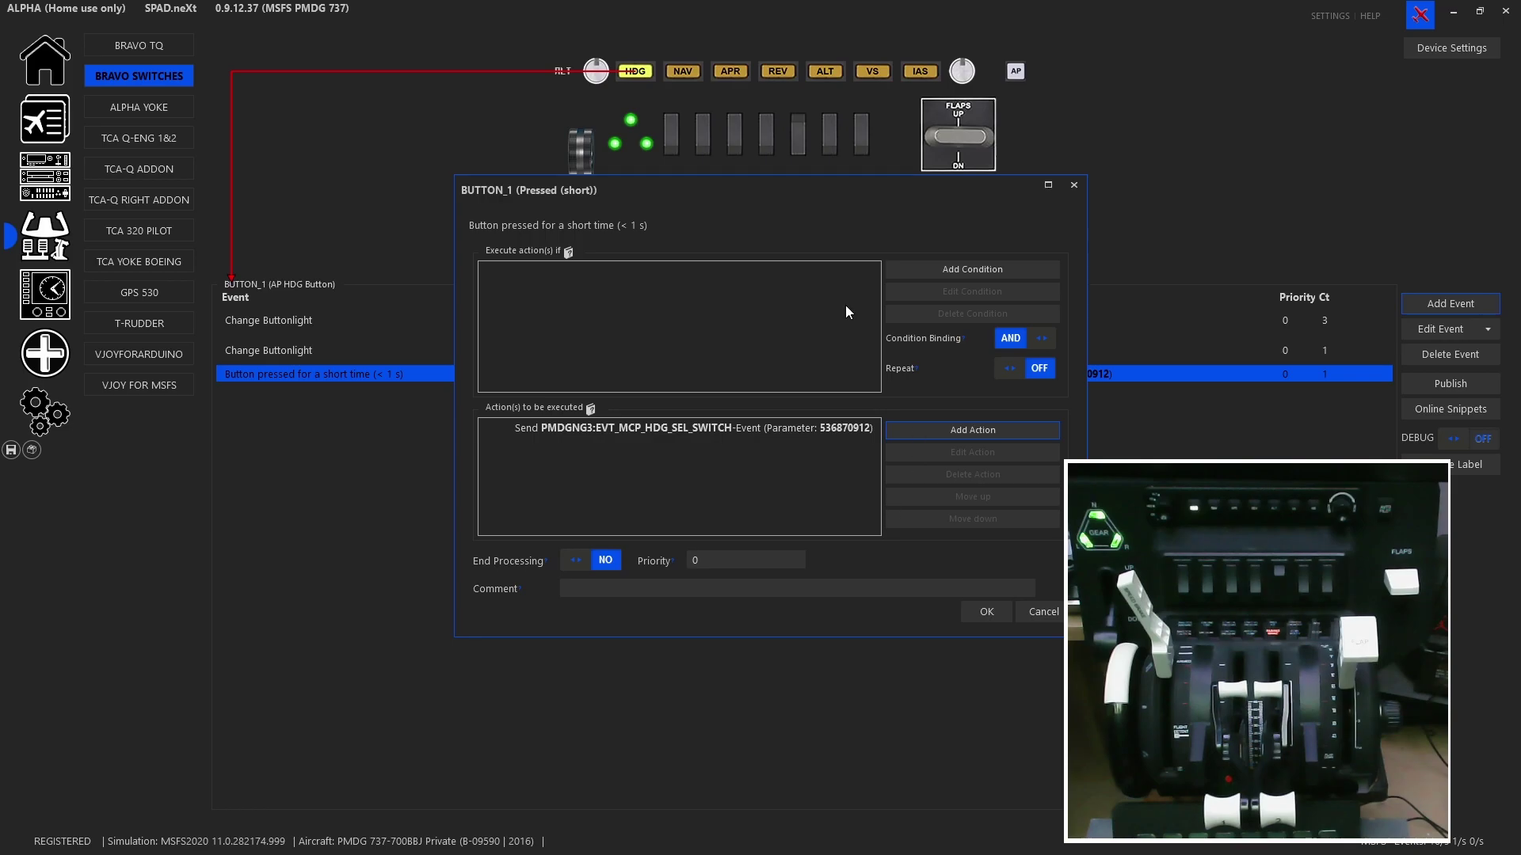
pyautogui.click(981, 614)
# Step: Delete the duplicate short-press event from the AP HDG button and save the profile
pyautogui.click(611, 390)
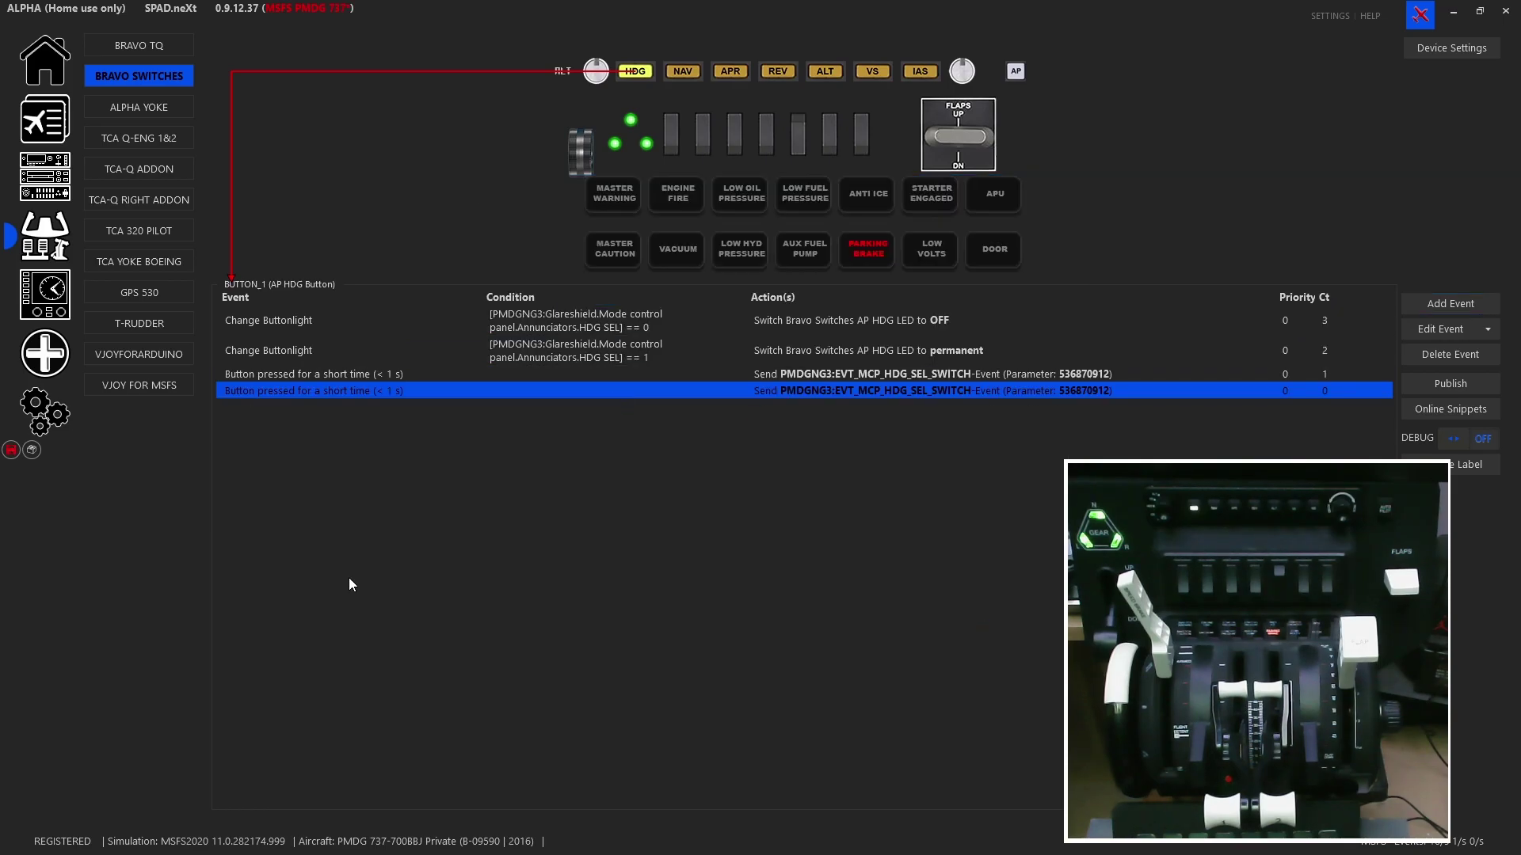
pyautogui.click(1456, 354)
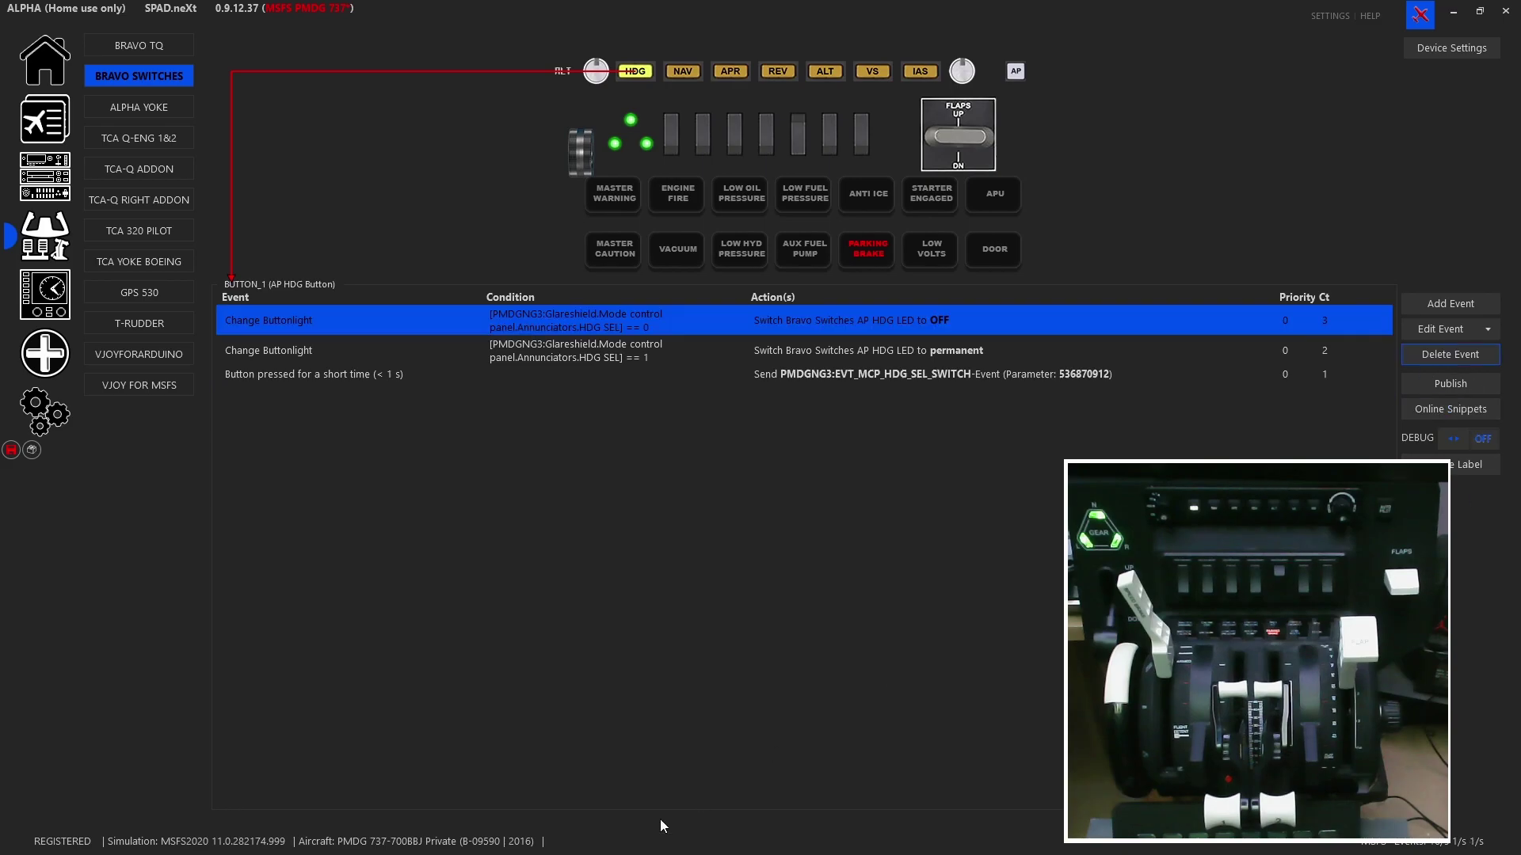
pyautogui.click(12, 450)
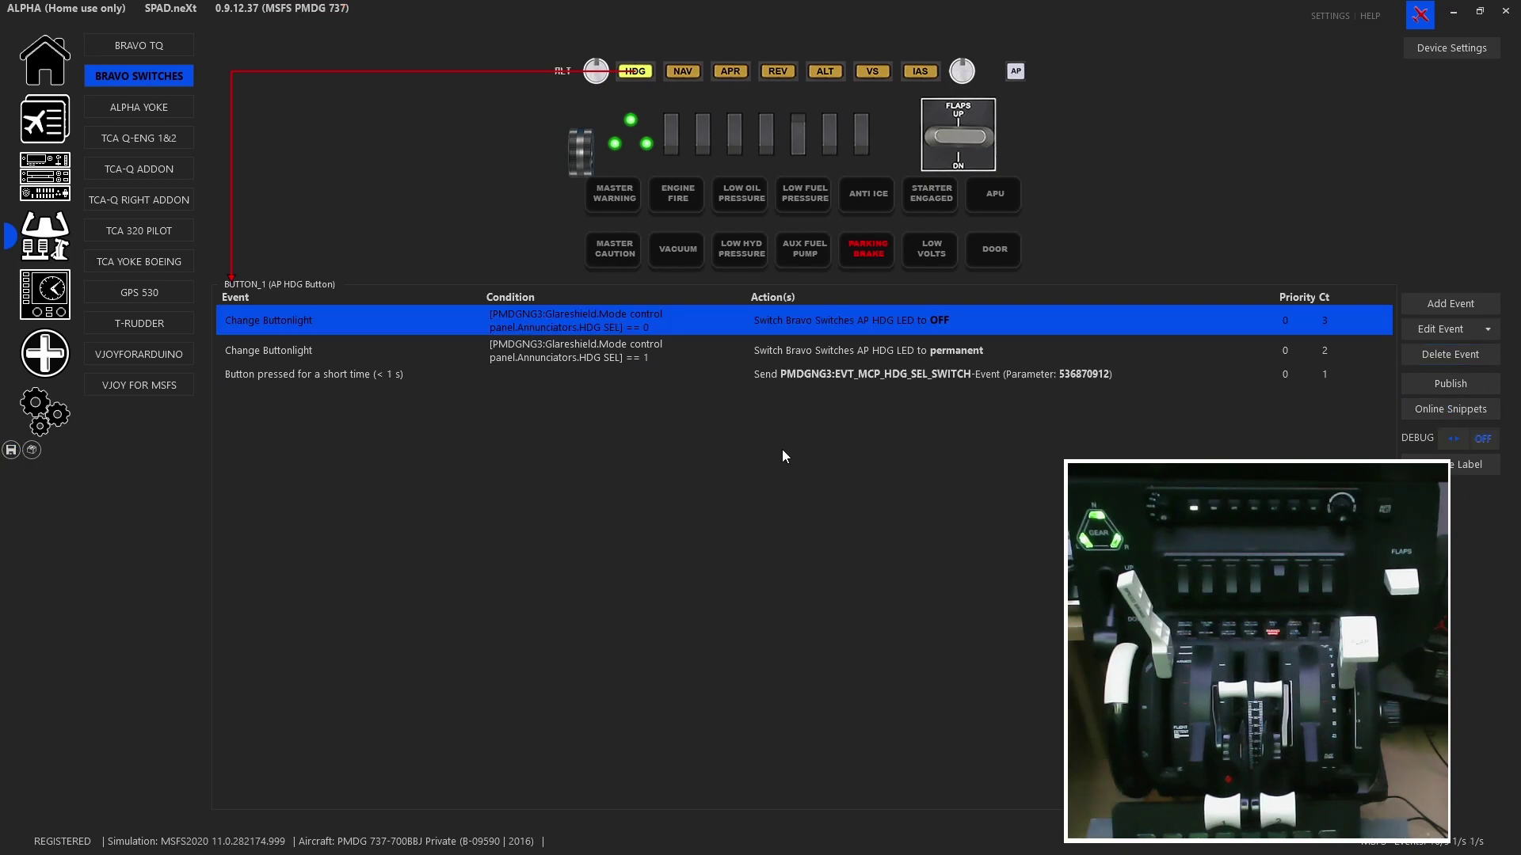
# Step: Copy all events of the AP HDG button and try to paste them onto the AP NAV button
pyautogui.click(1488, 330)
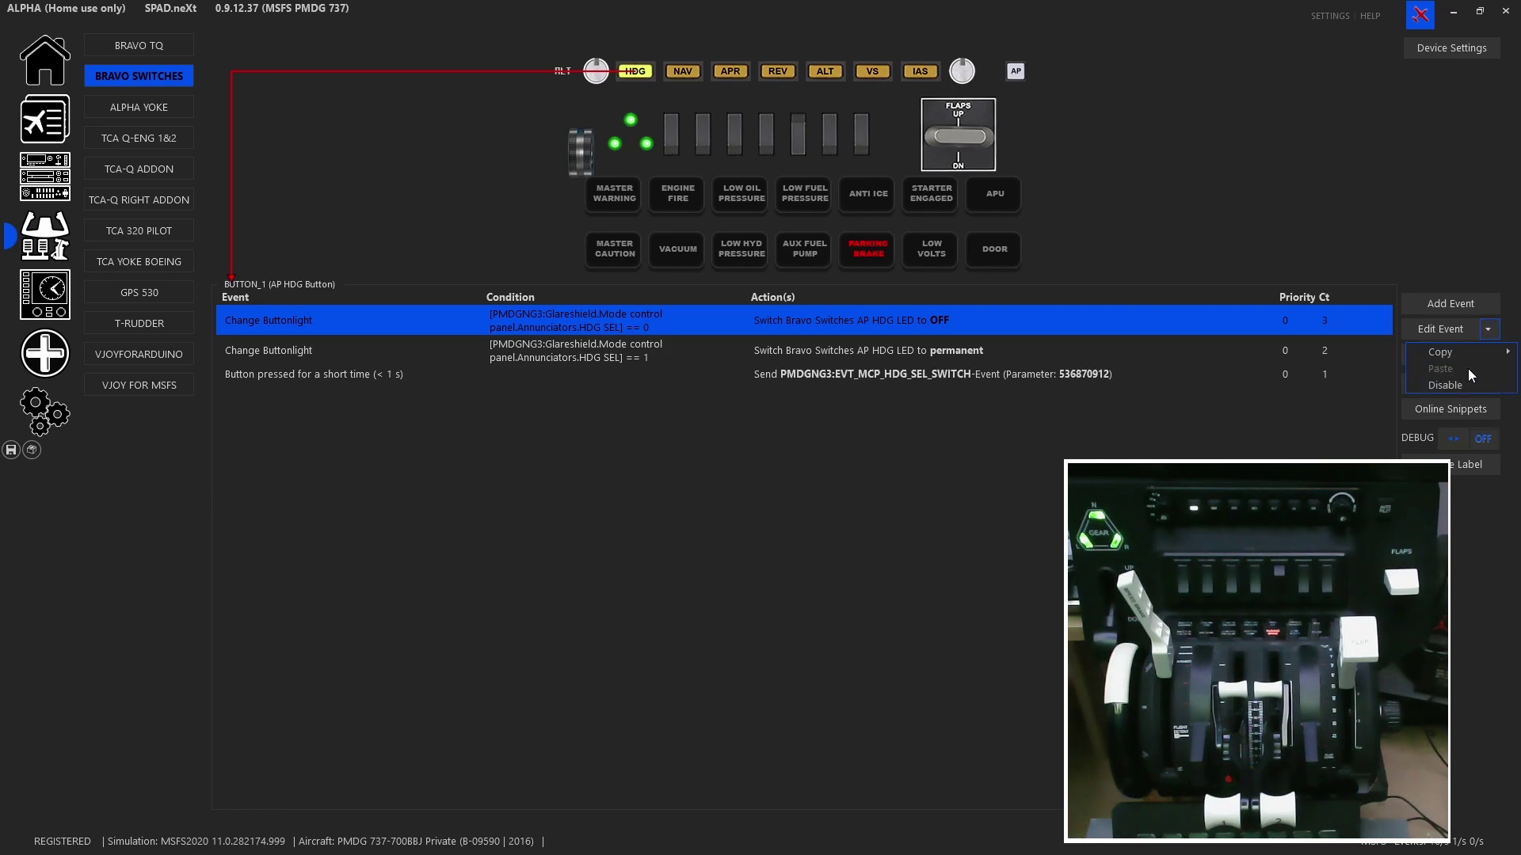
pyautogui.moveTo(1460, 359)
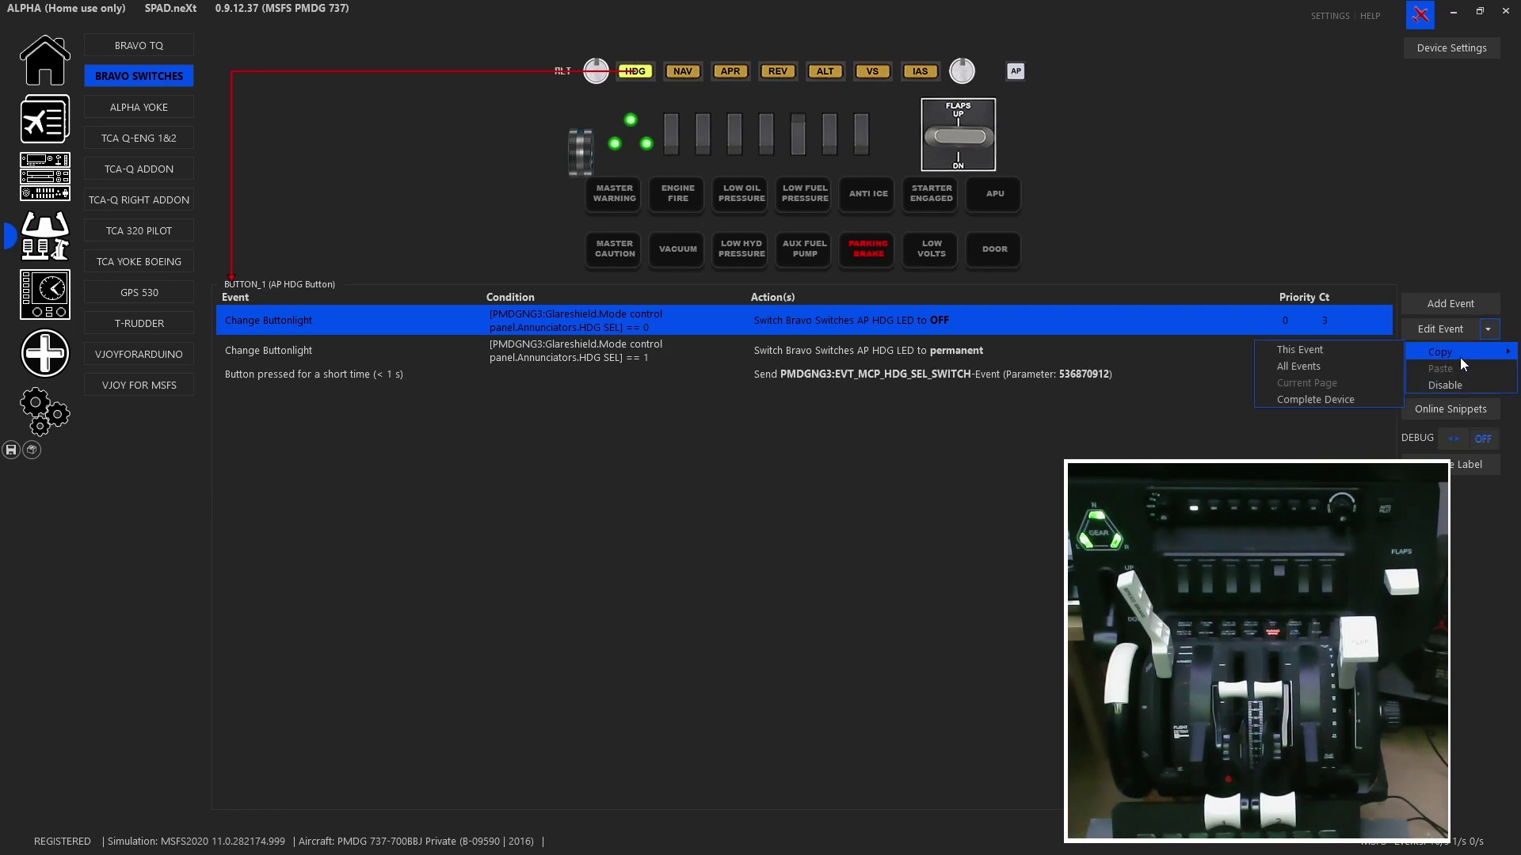
pyautogui.click(1335, 375)
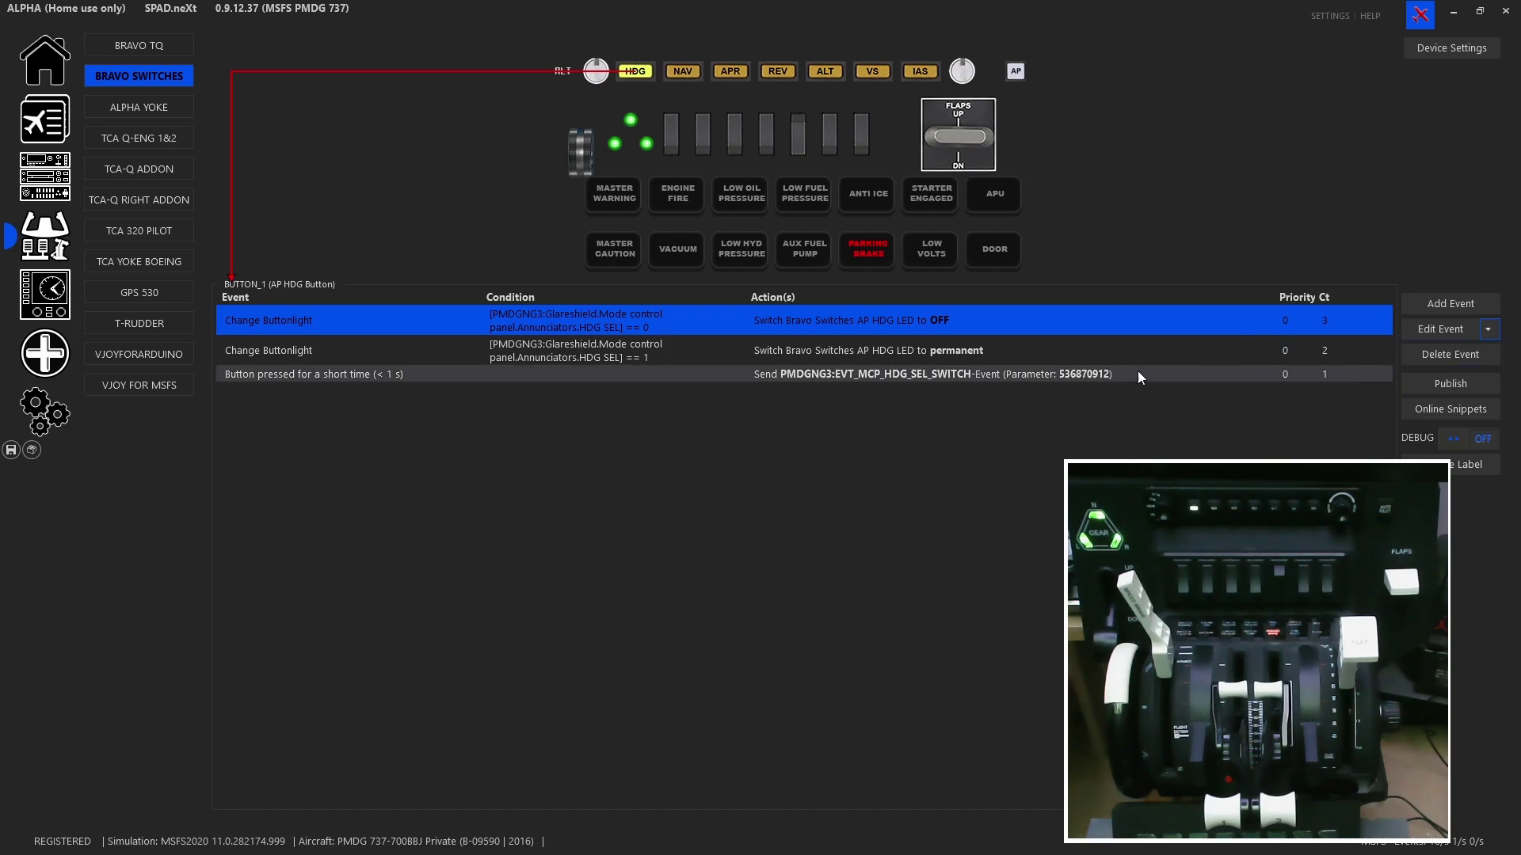
pyautogui.click(683, 72)
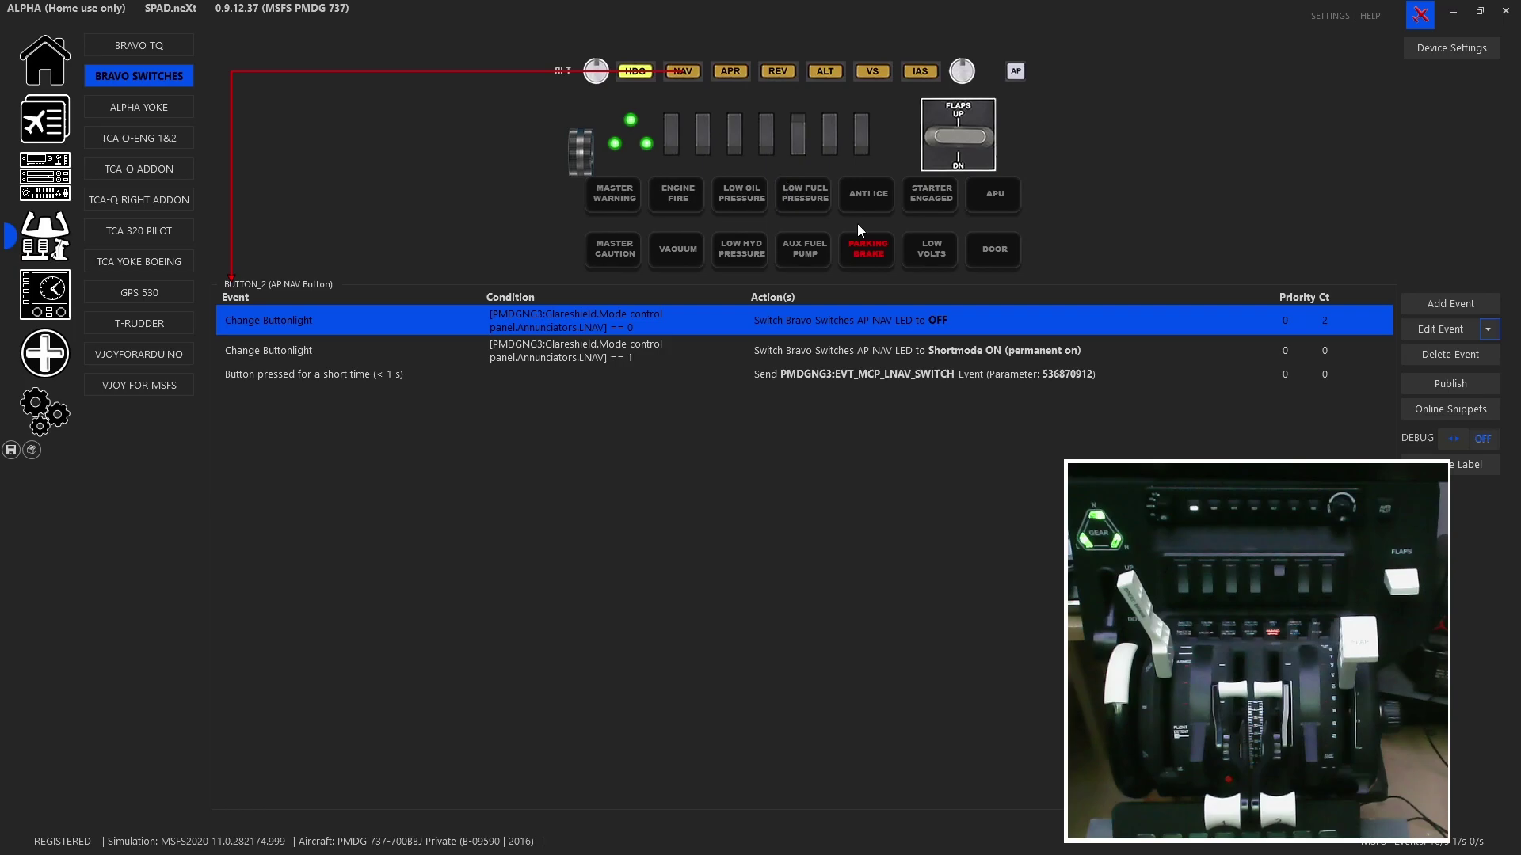
pyautogui.click(1491, 331)
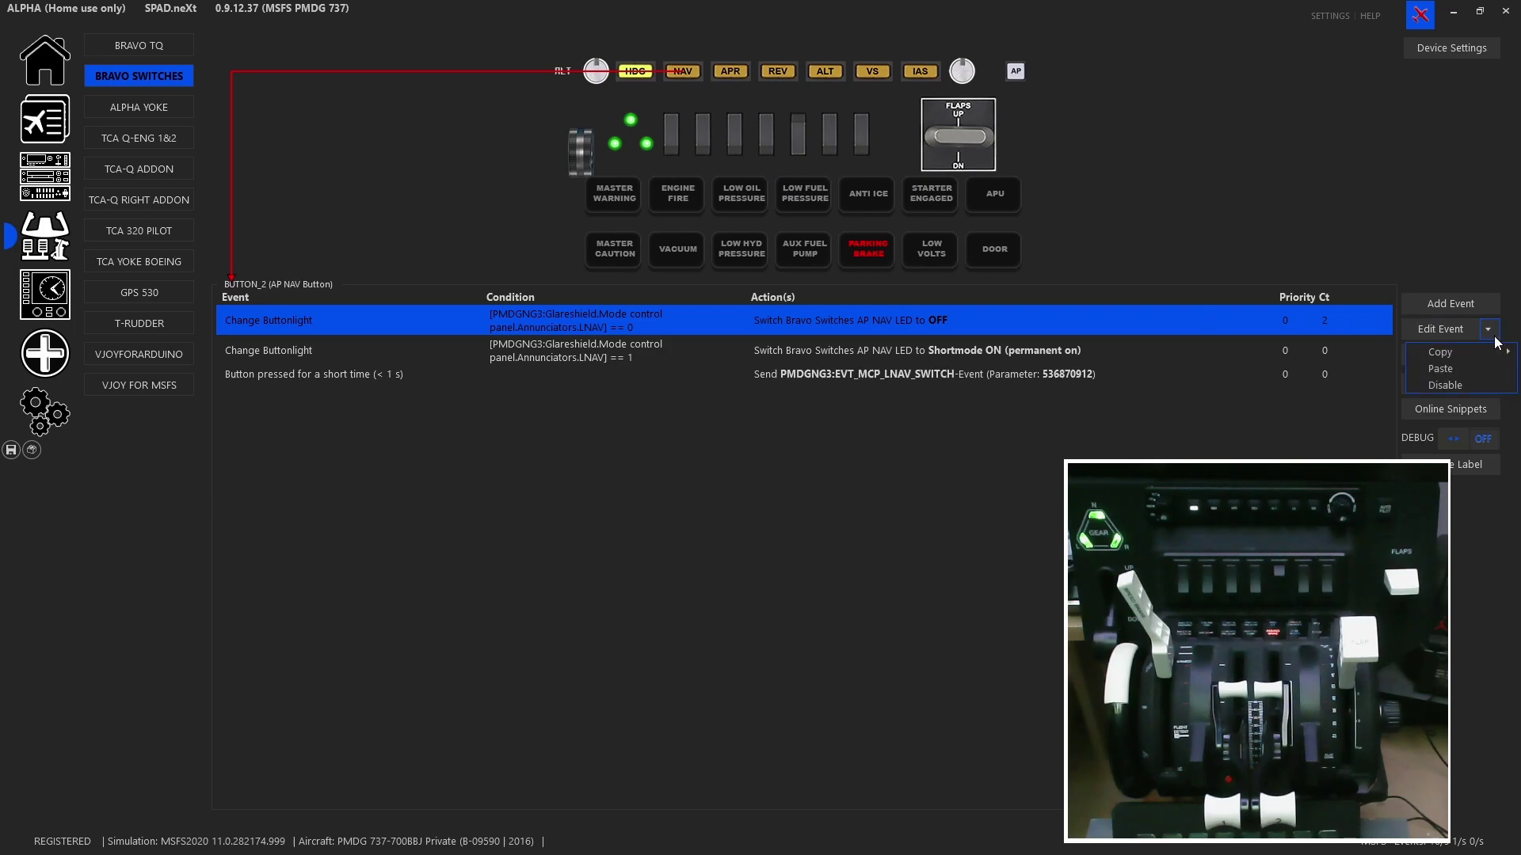
pyautogui.click(1464, 374)
pyautogui.click(1044, 621)
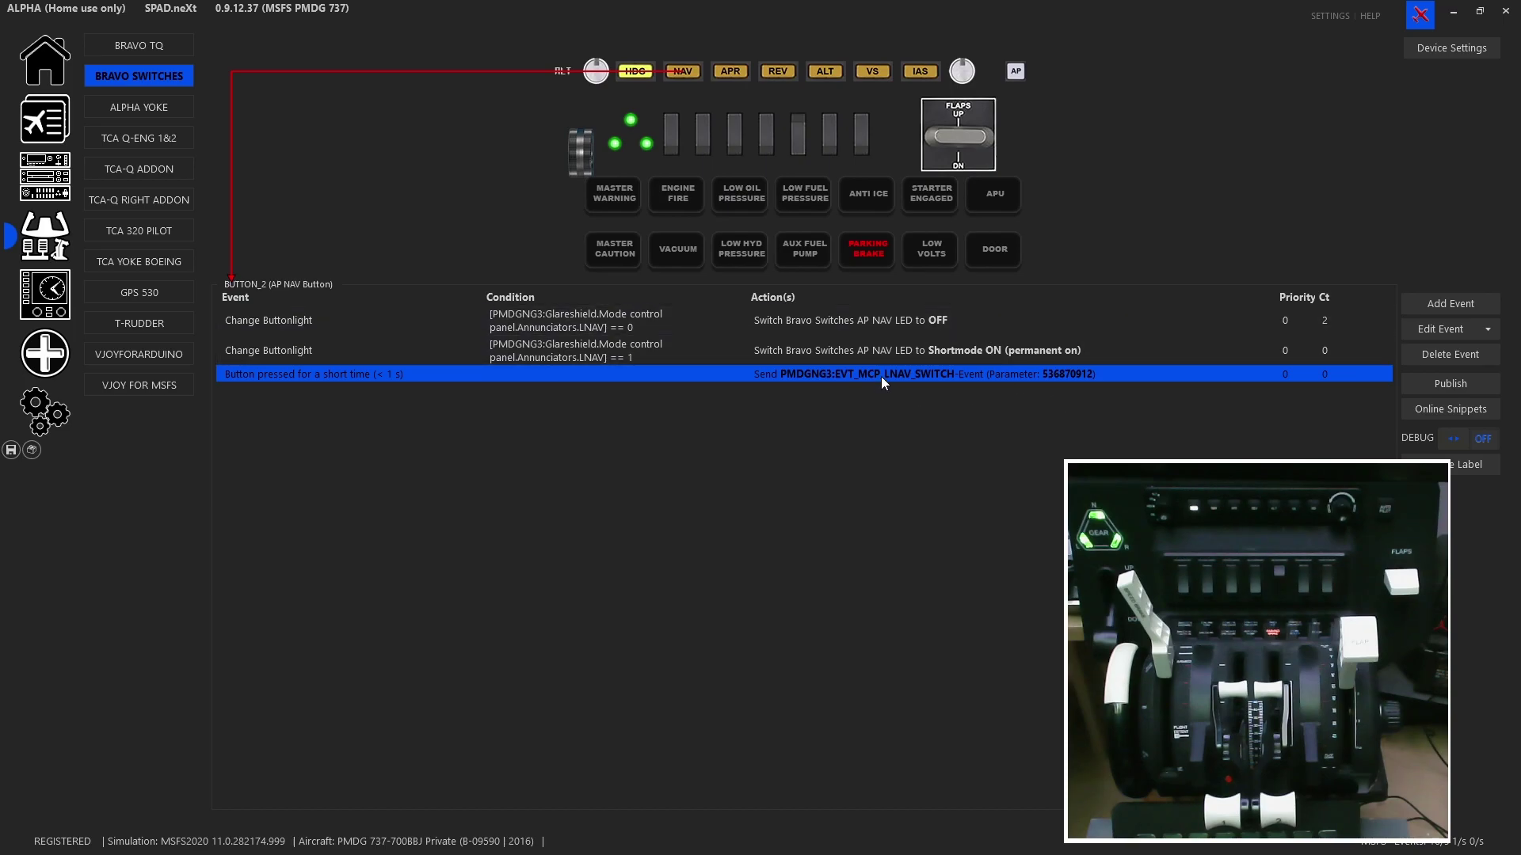
# Step: Examine the AP NAV button's two Change Buttonlight events and the simulation event sent by its short press, leaving them unedited
pyautogui.doubleClick(654, 325)
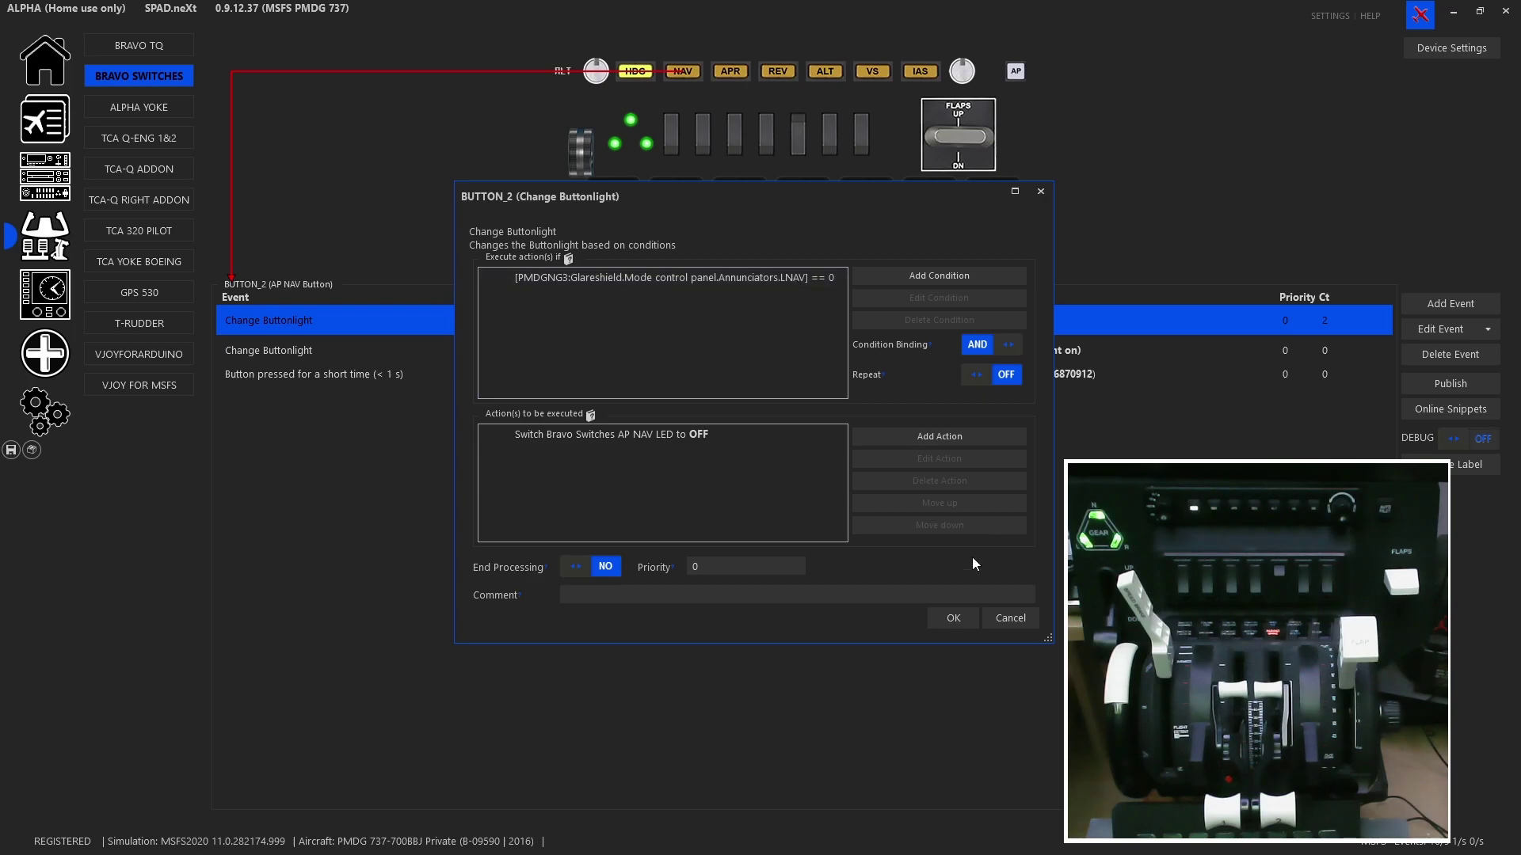
pyautogui.click(1006, 620)
pyautogui.doubleClick(806, 348)
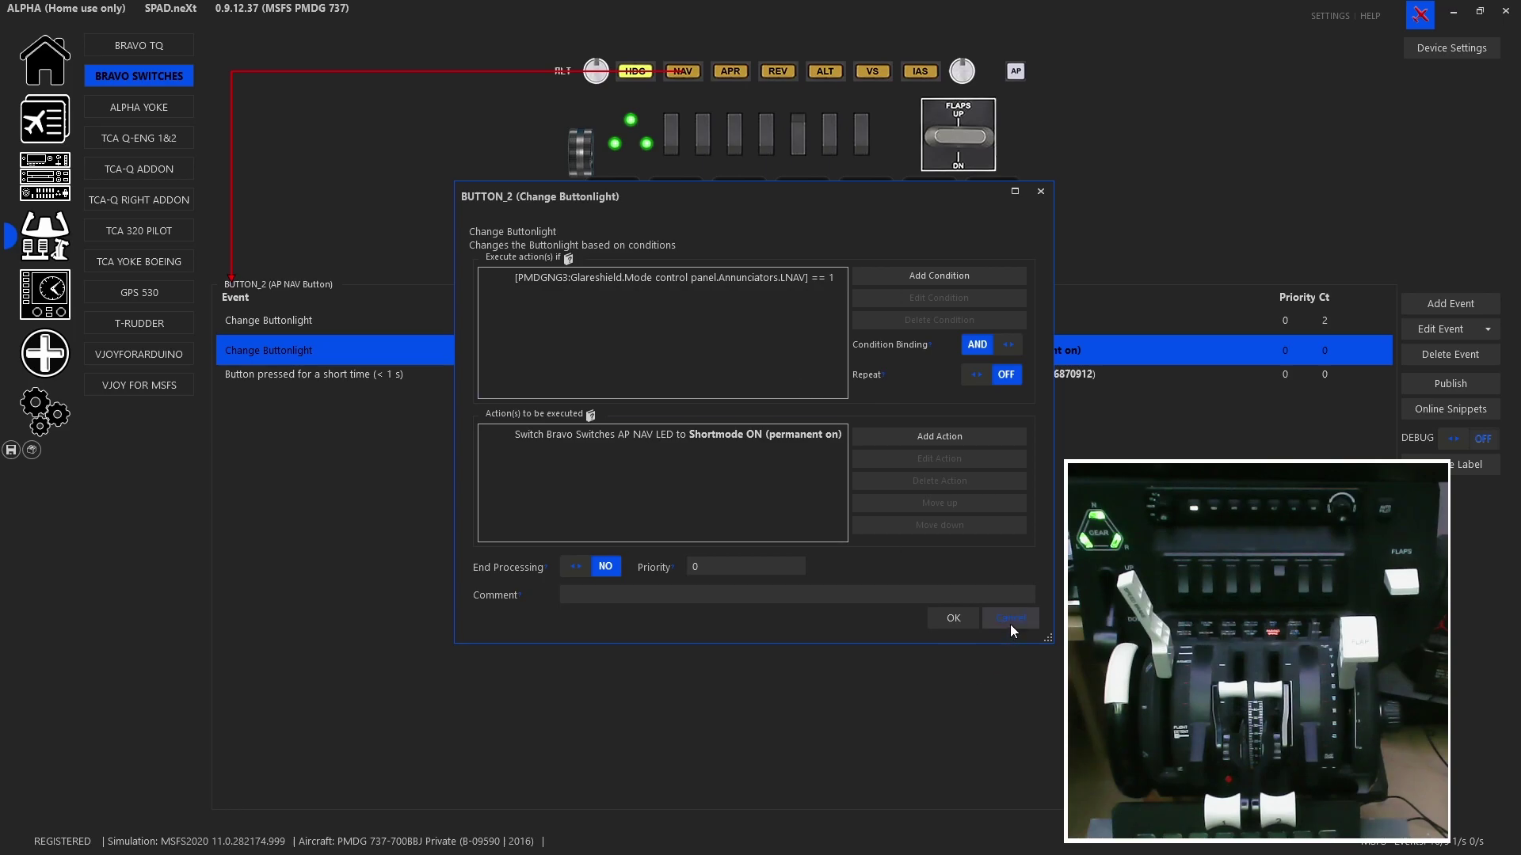
pyautogui.click(1009, 620)
pyautogui.doubleClick(889, 378)
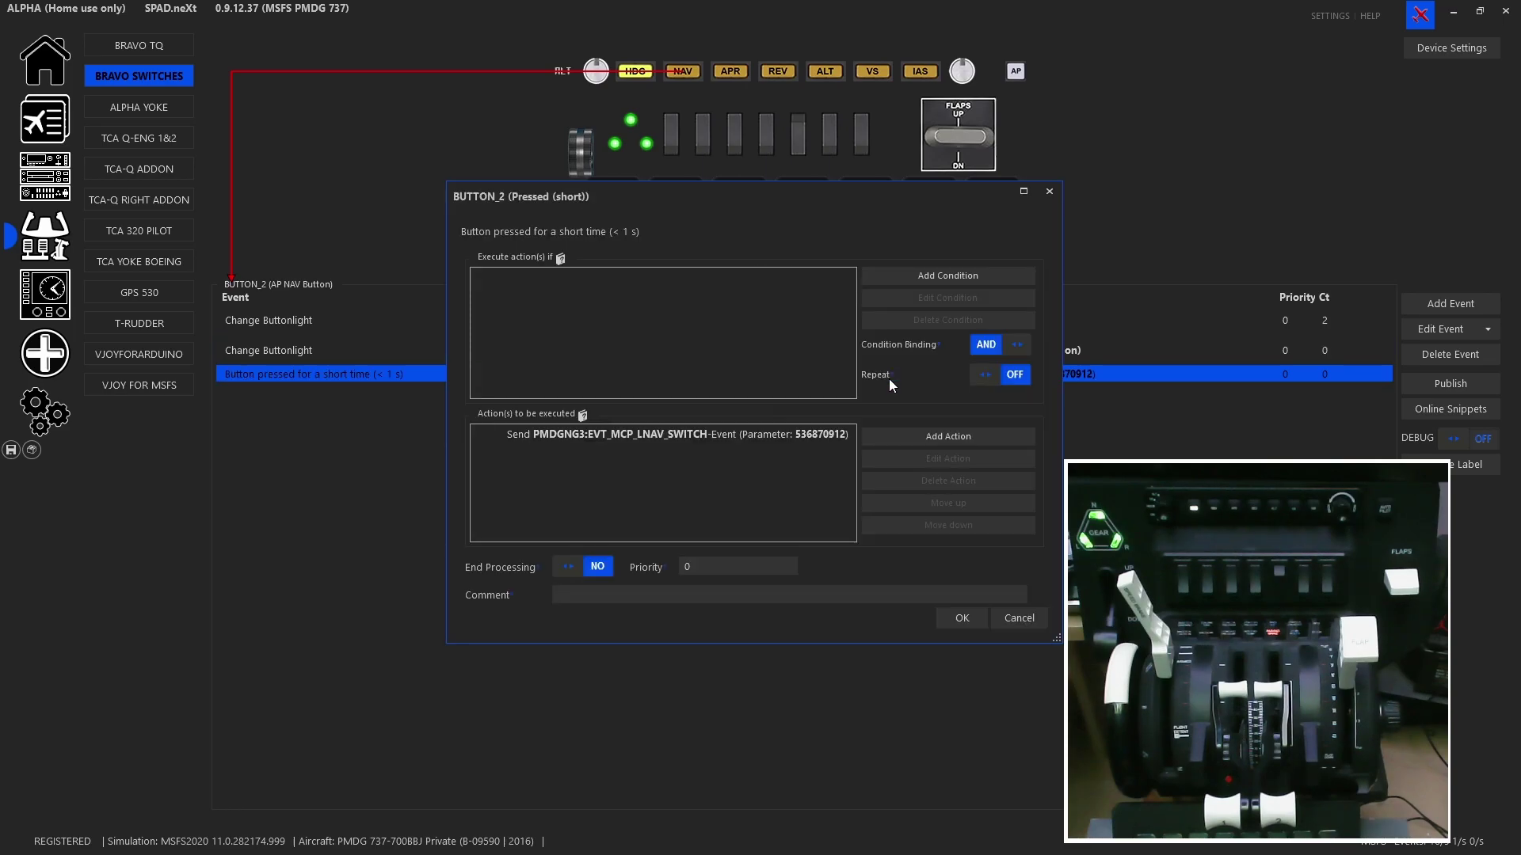
pyautogui.doubleClick(653, 440)
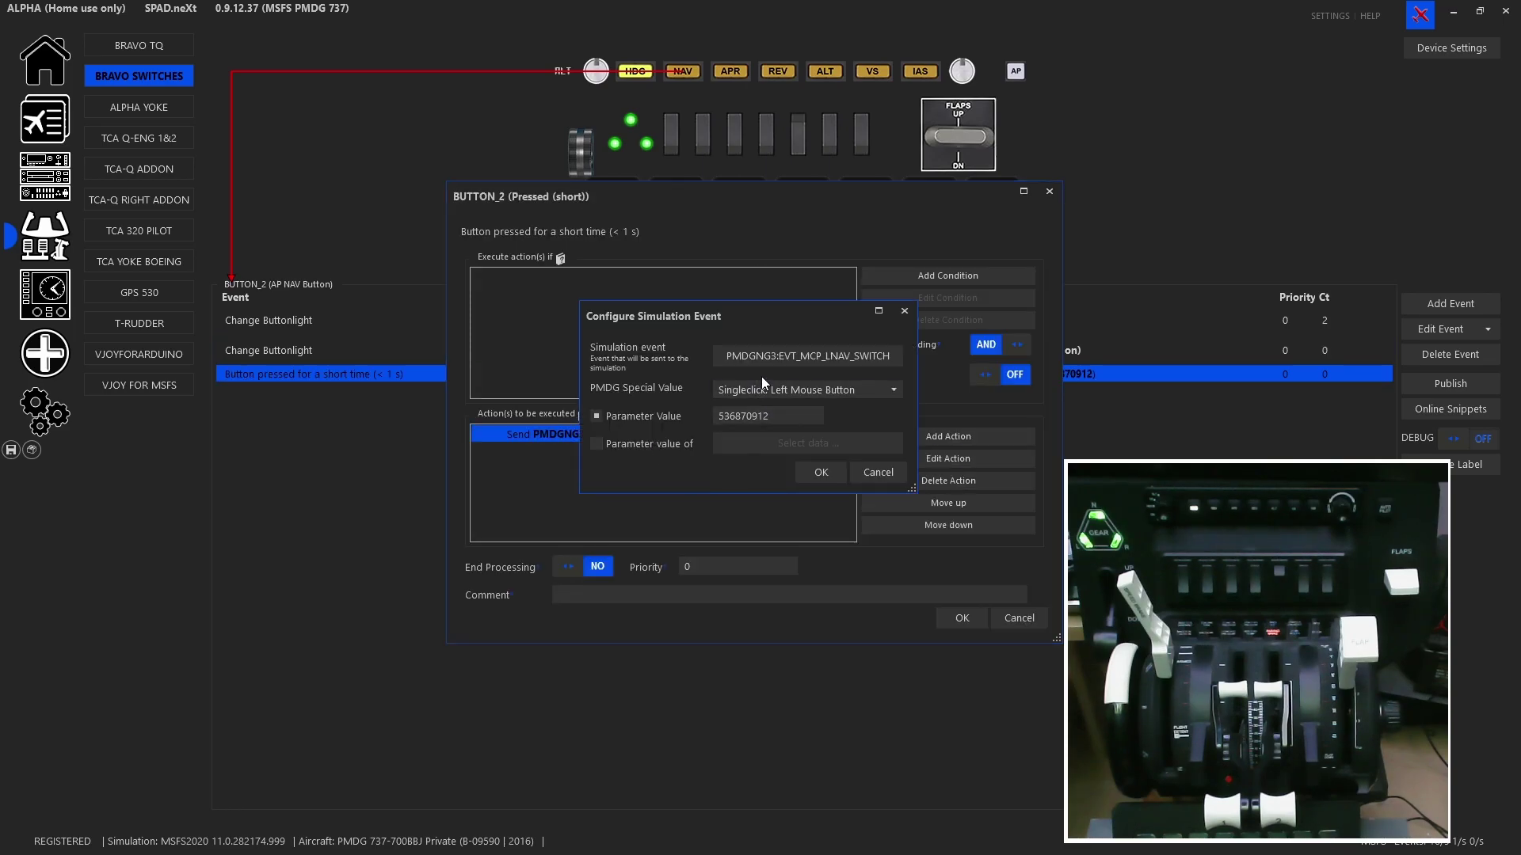
pyautogui.click(781, 350)
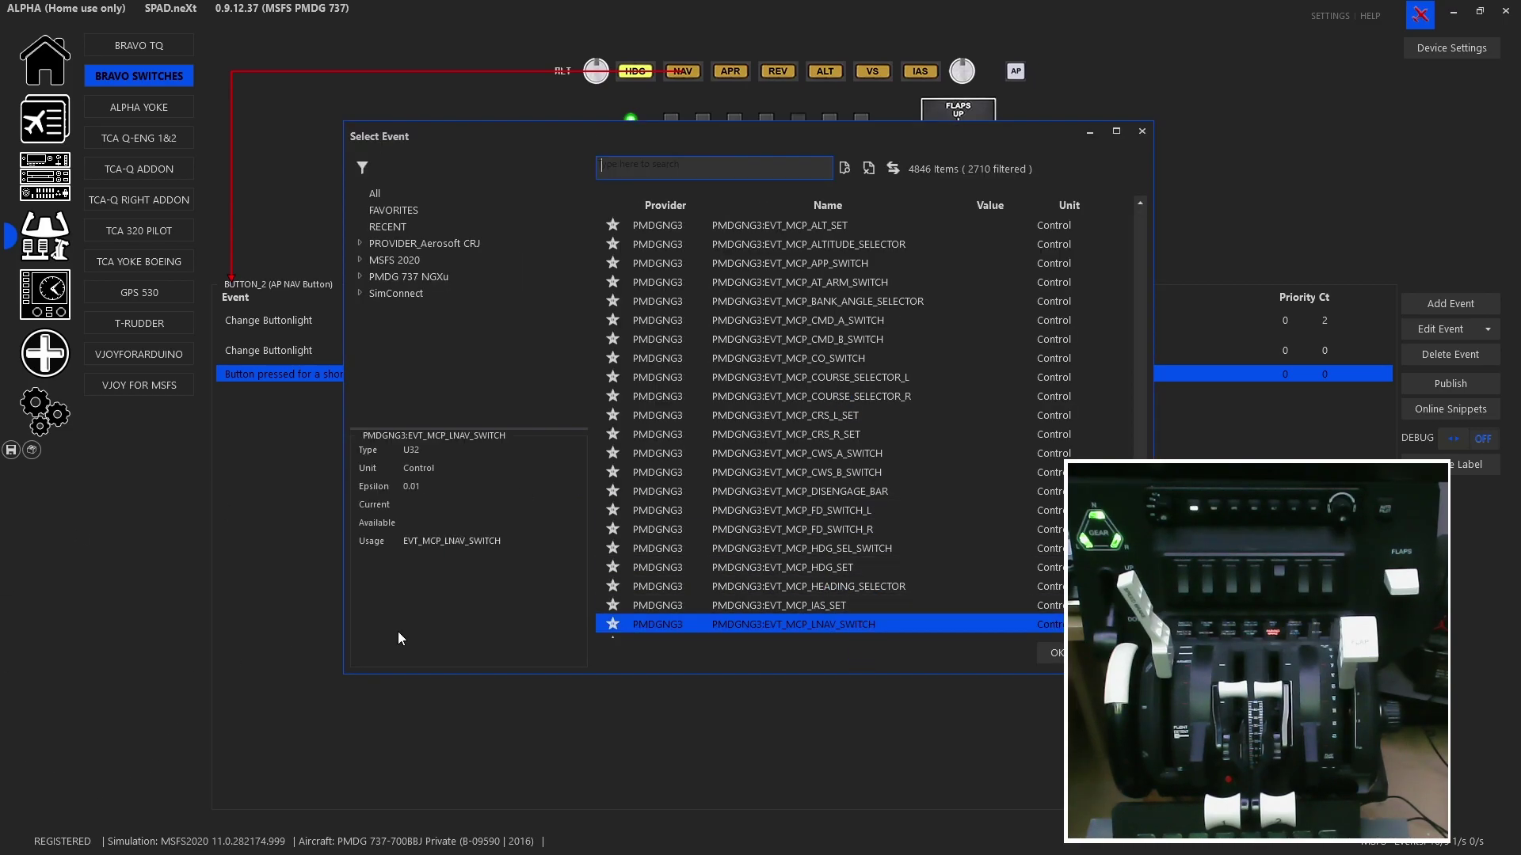
pyautogui.click(1057, 652)
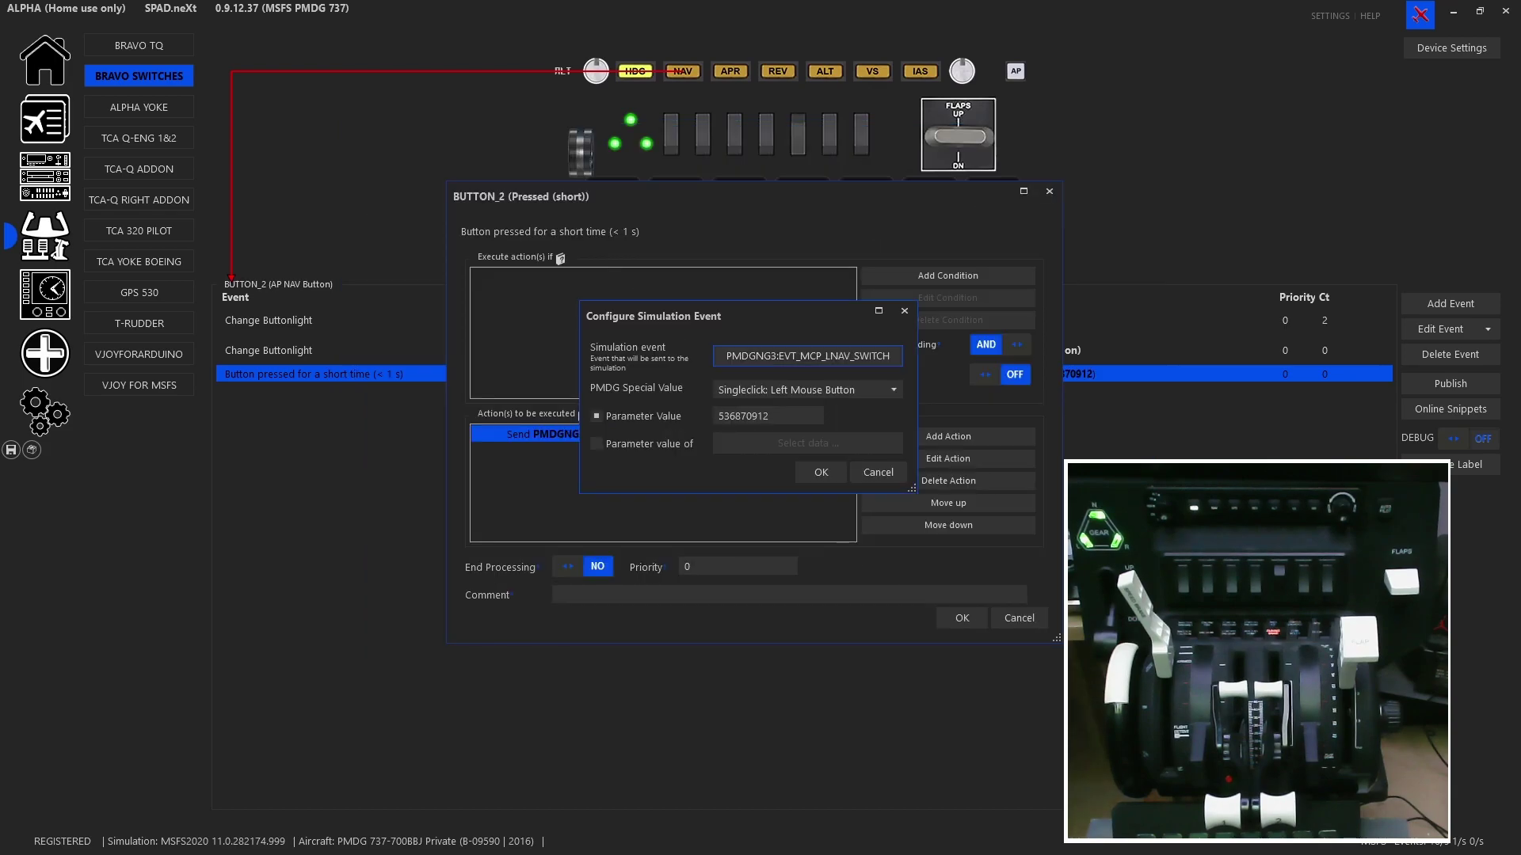
pyautogui.click(886, 479)
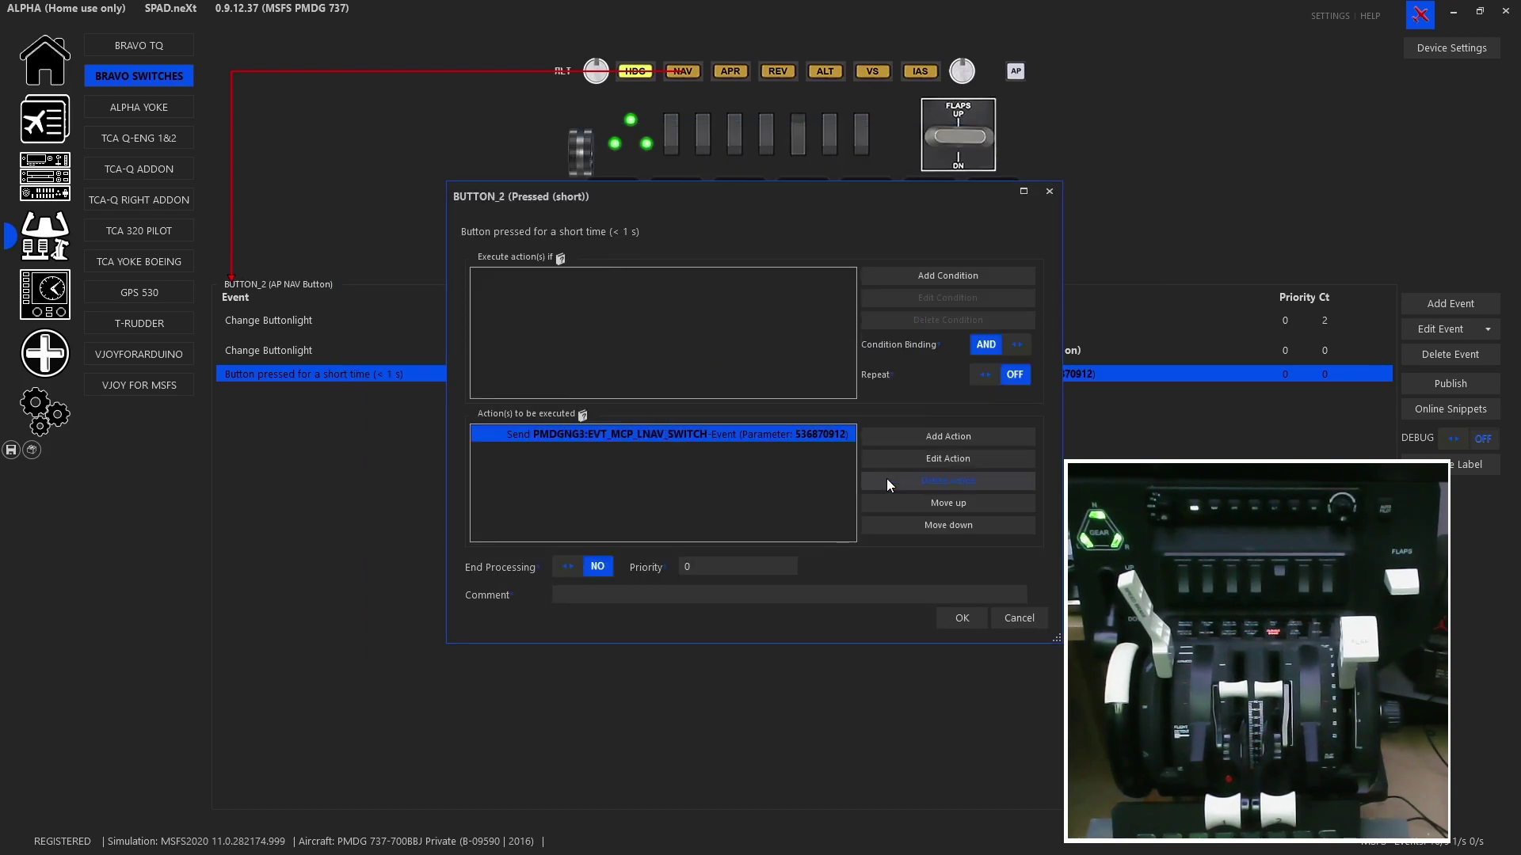
pyautogui.click(1020, 620)
# Step: Review the events assigned to the APR, REV, ALT, VS, IAS and Auto Pilot buttons
pyautogui.click(729, 71)
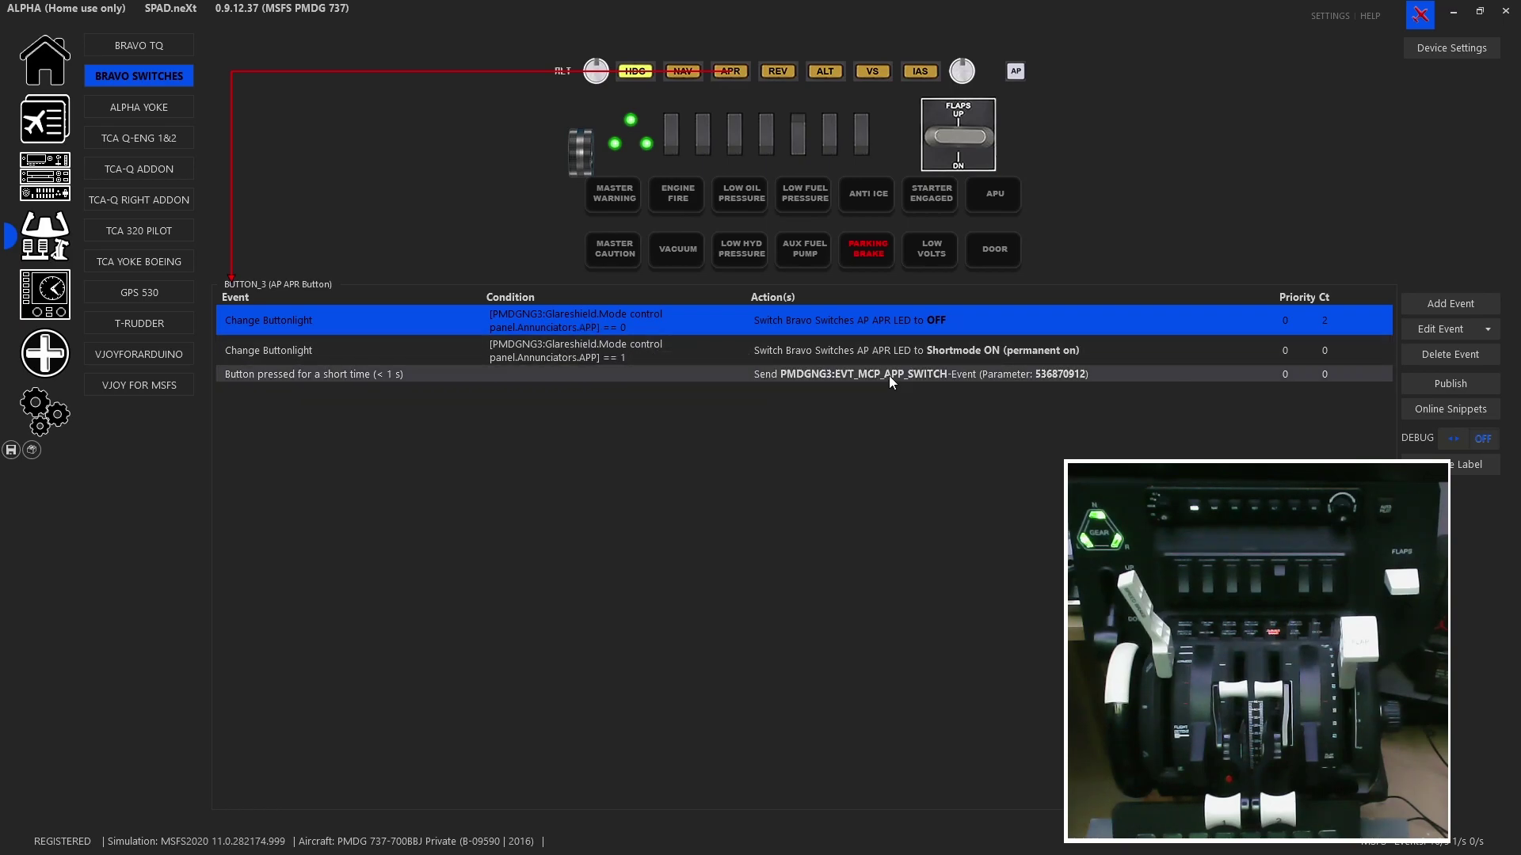
pyautogui.click(781, 78)
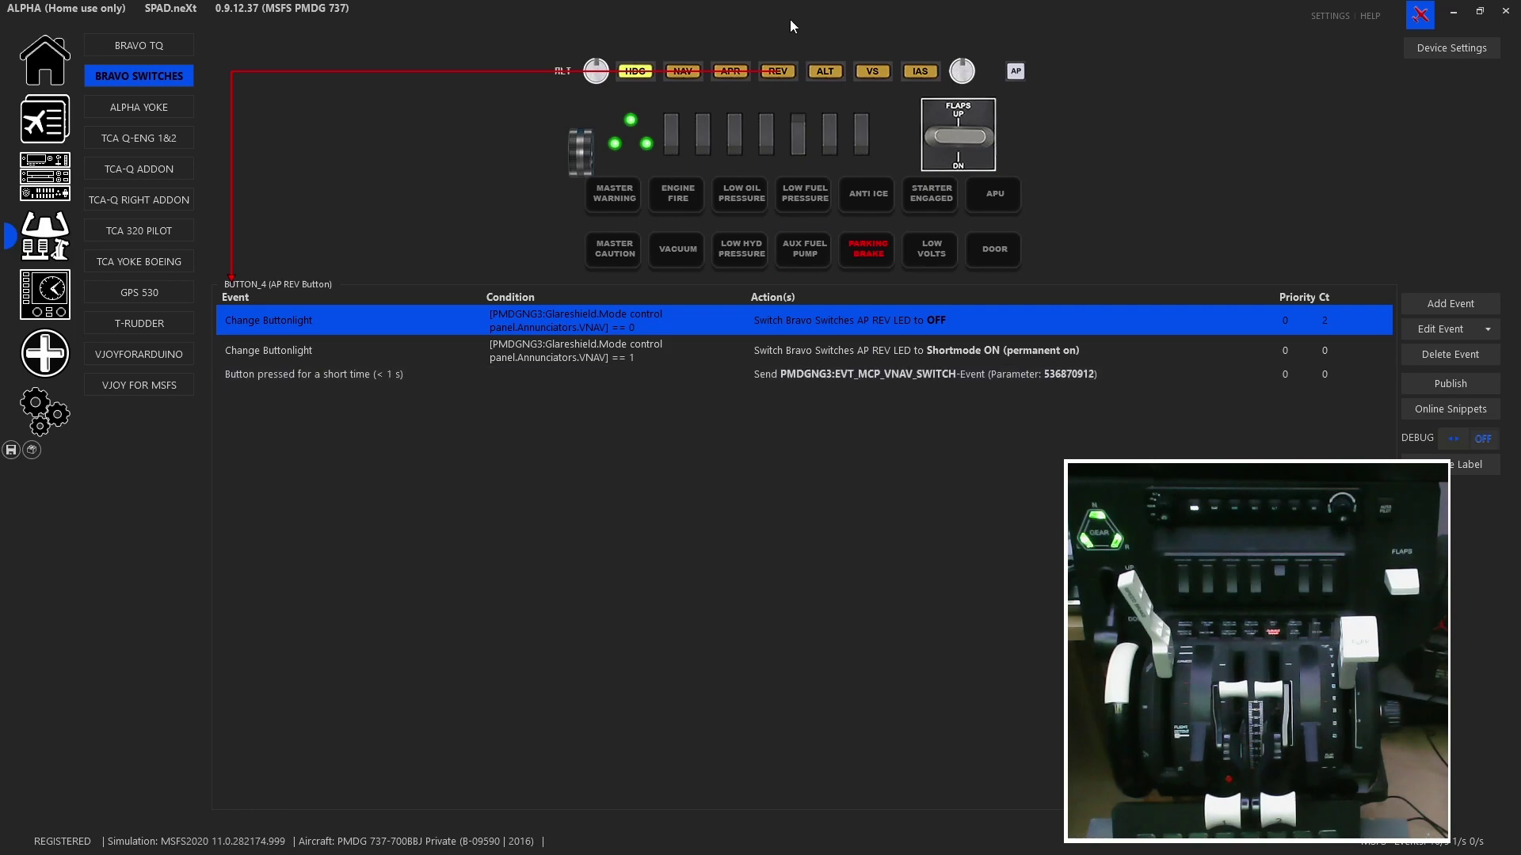
pyautogui.click(824, 71)
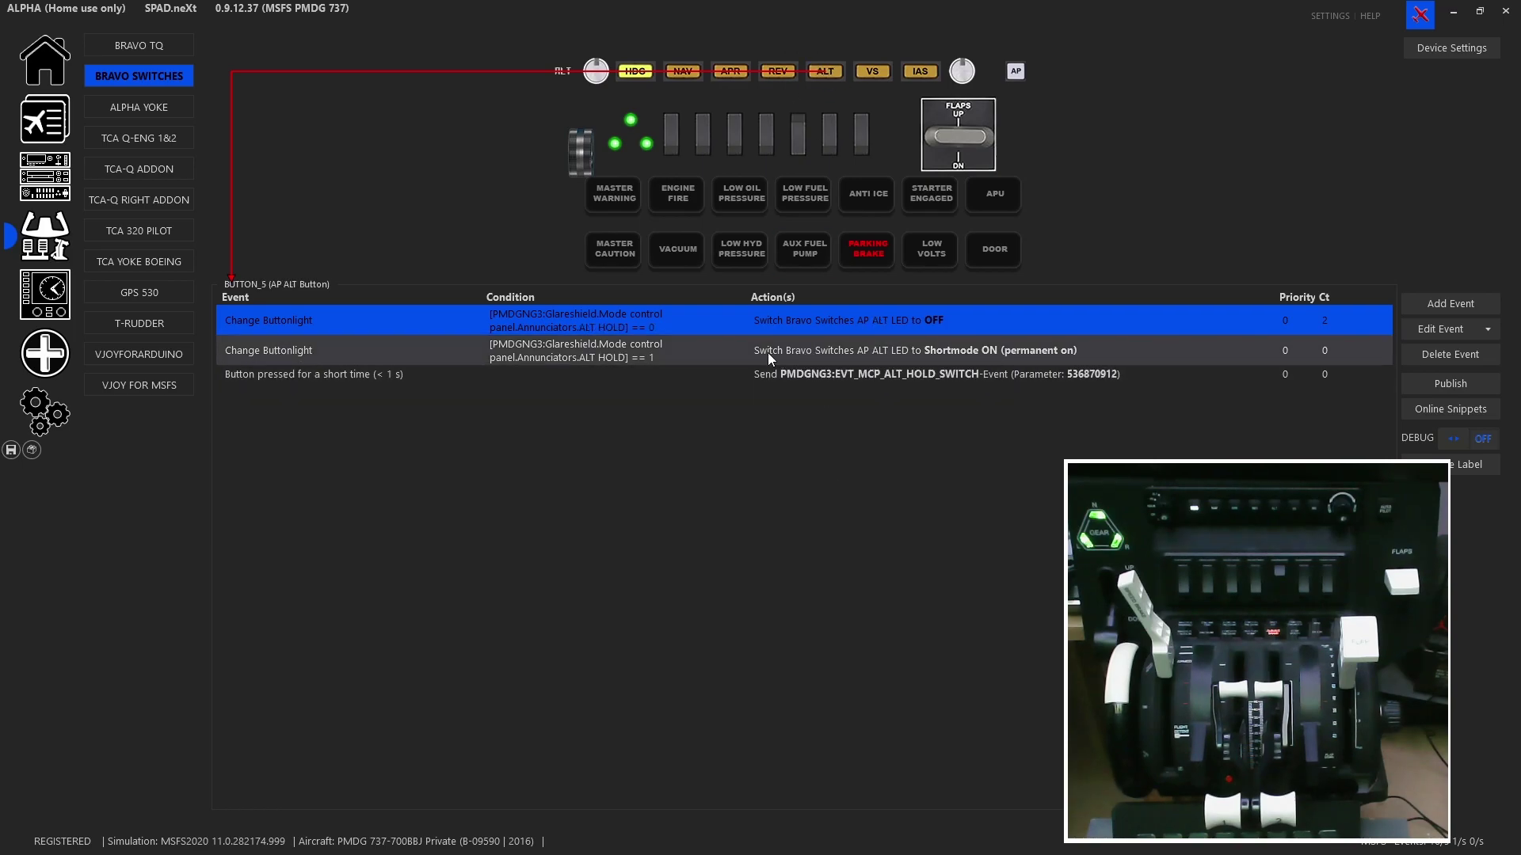
pyautogui.click(871, 73)
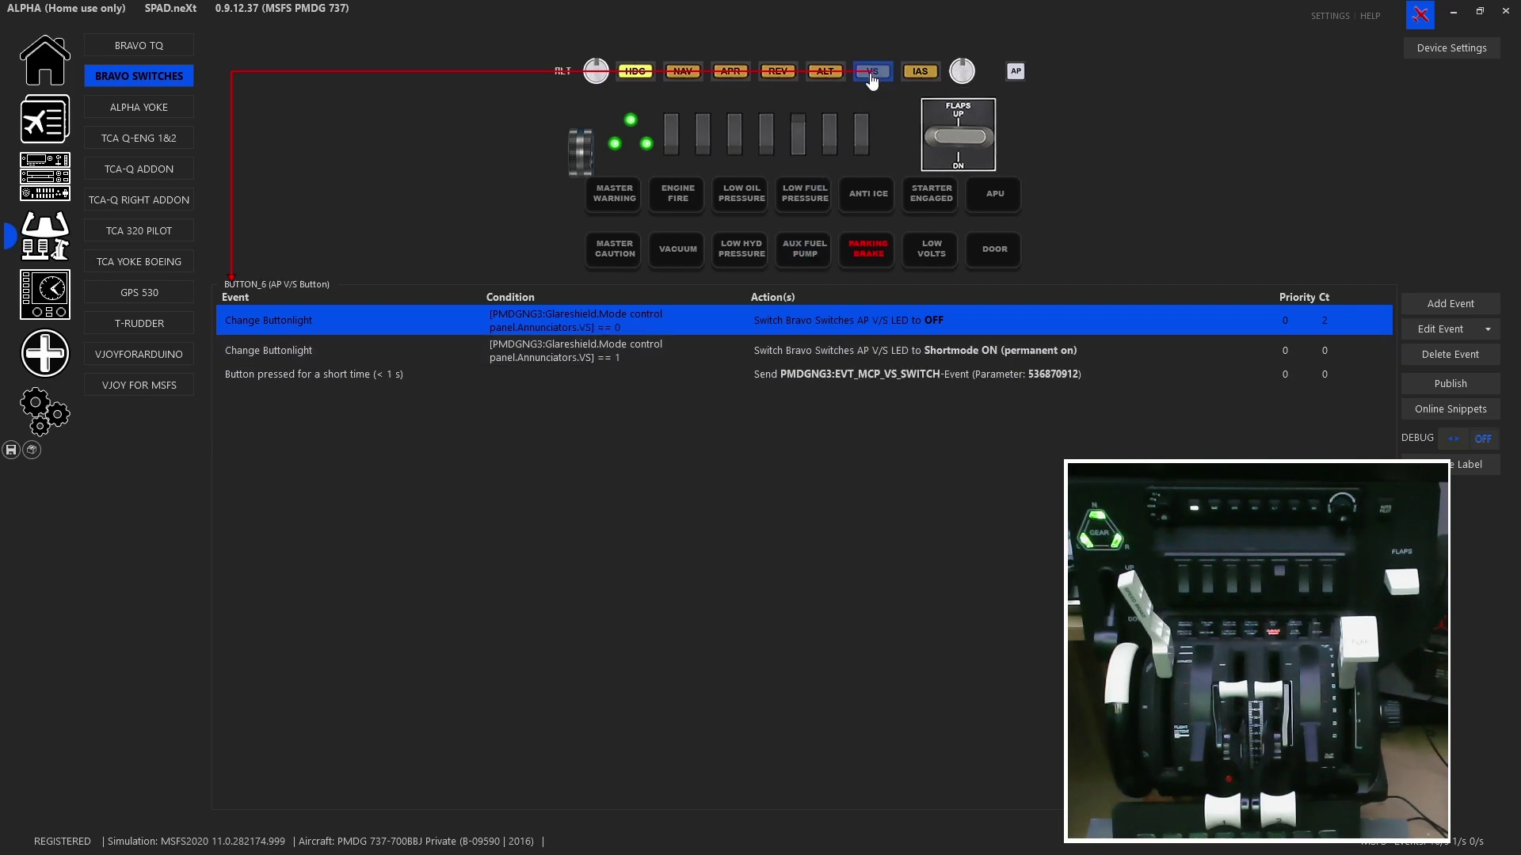
pyautogui.click(920, 73)
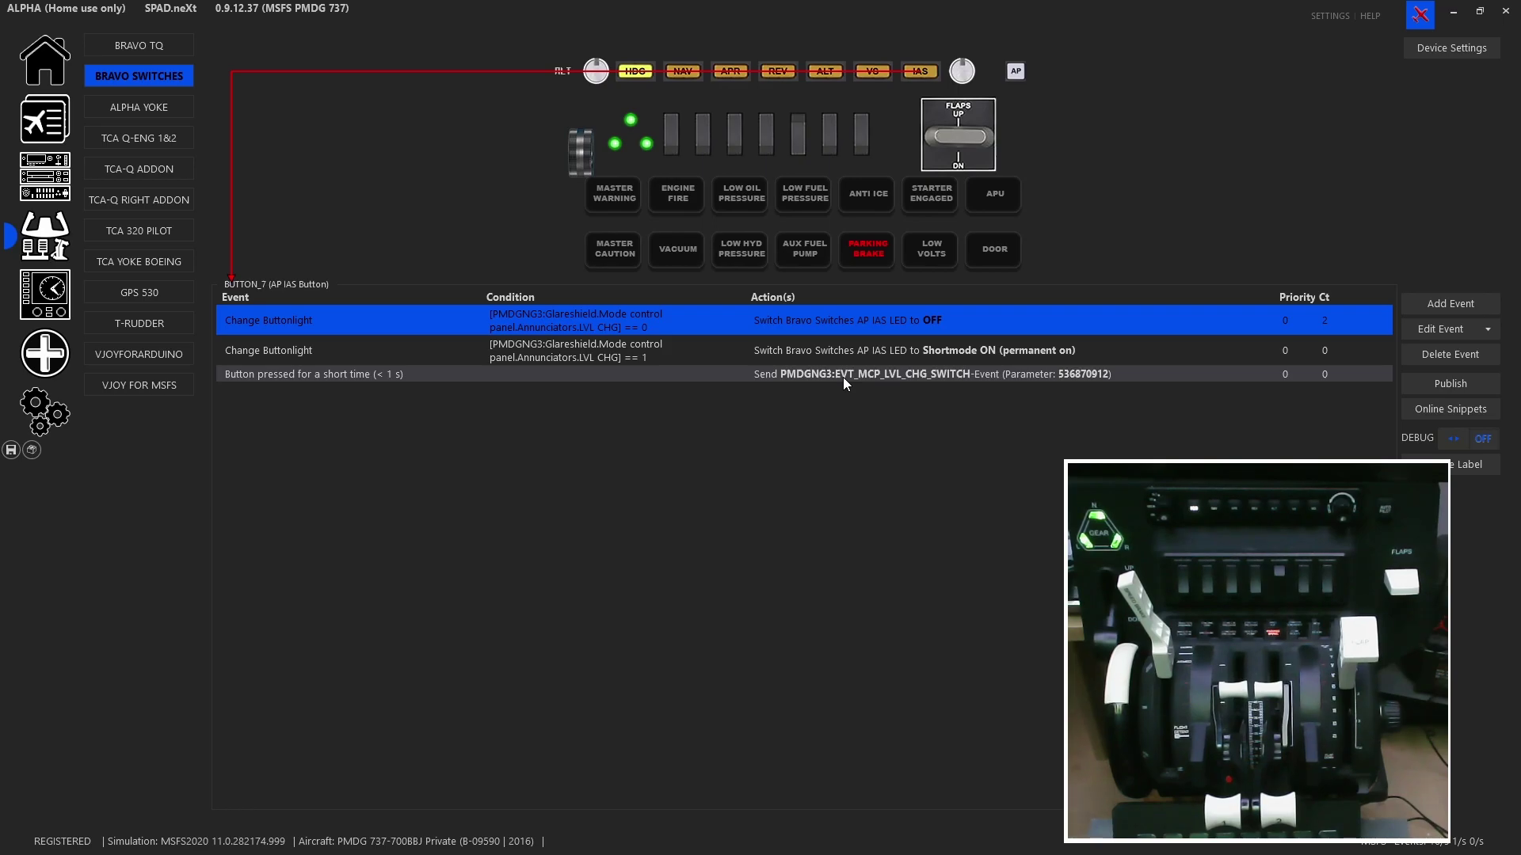
pyautogui.click(1015, 70)
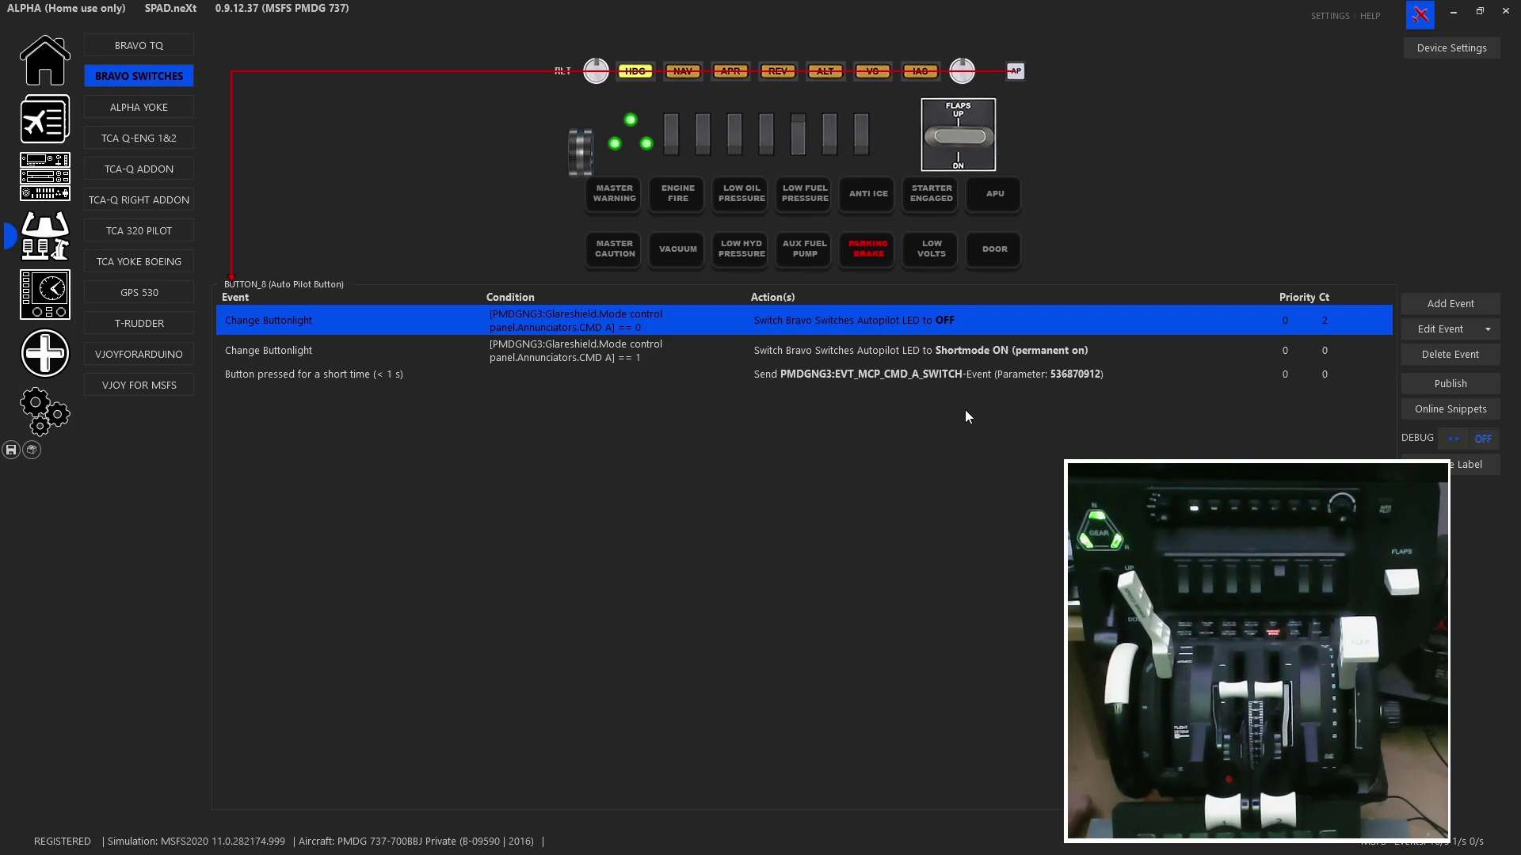
# Step: Examine the gear lever's Gear UP event, including its first delay and the PMDG gear lever action, leaving the settings unedited
pyautogui.click(579, 149)
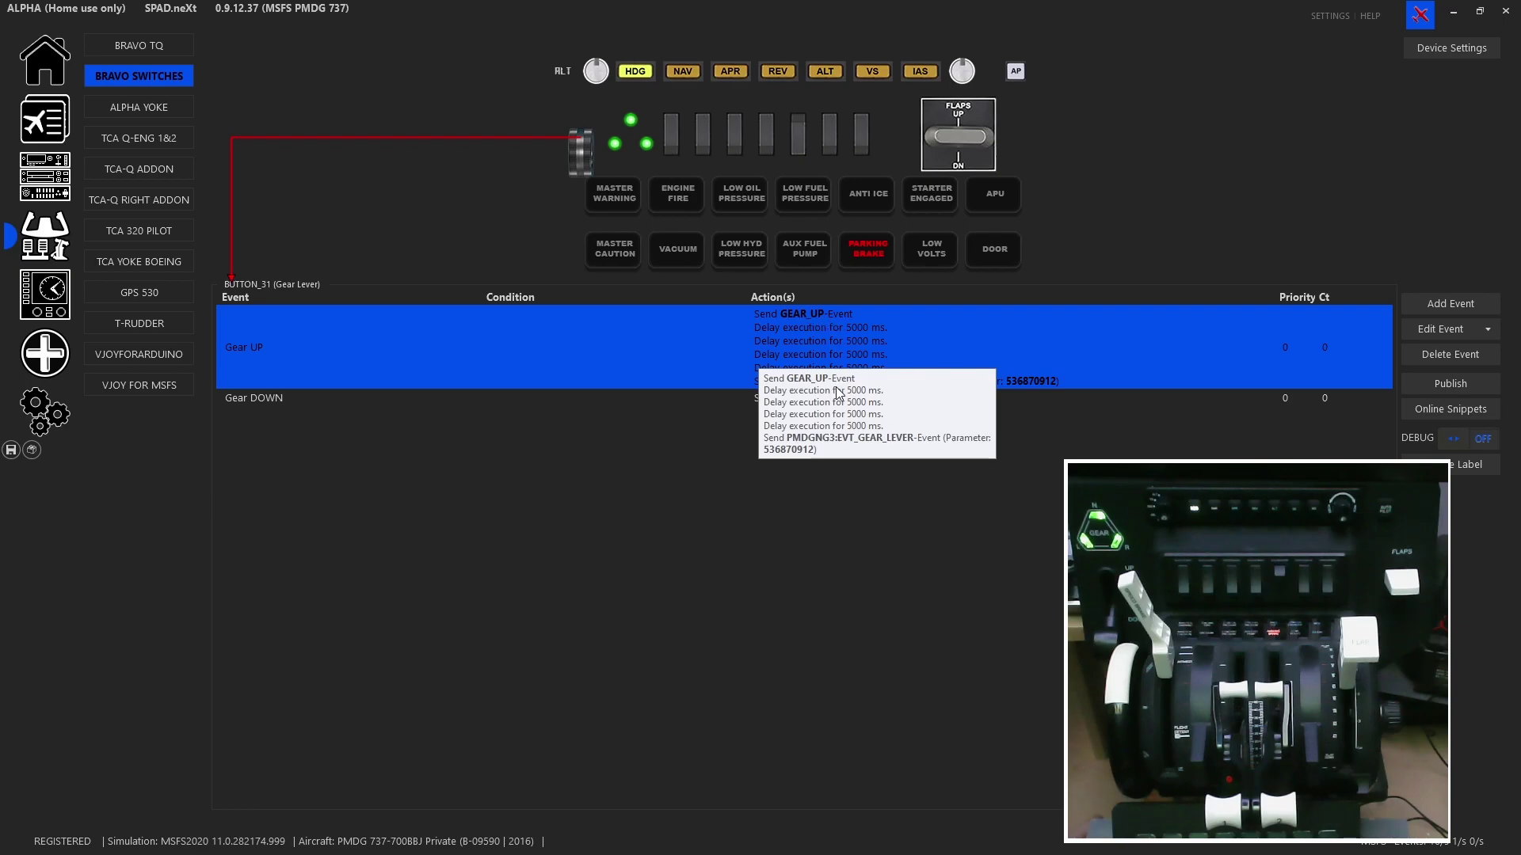
pyautogui.doubleClick(871, 334)
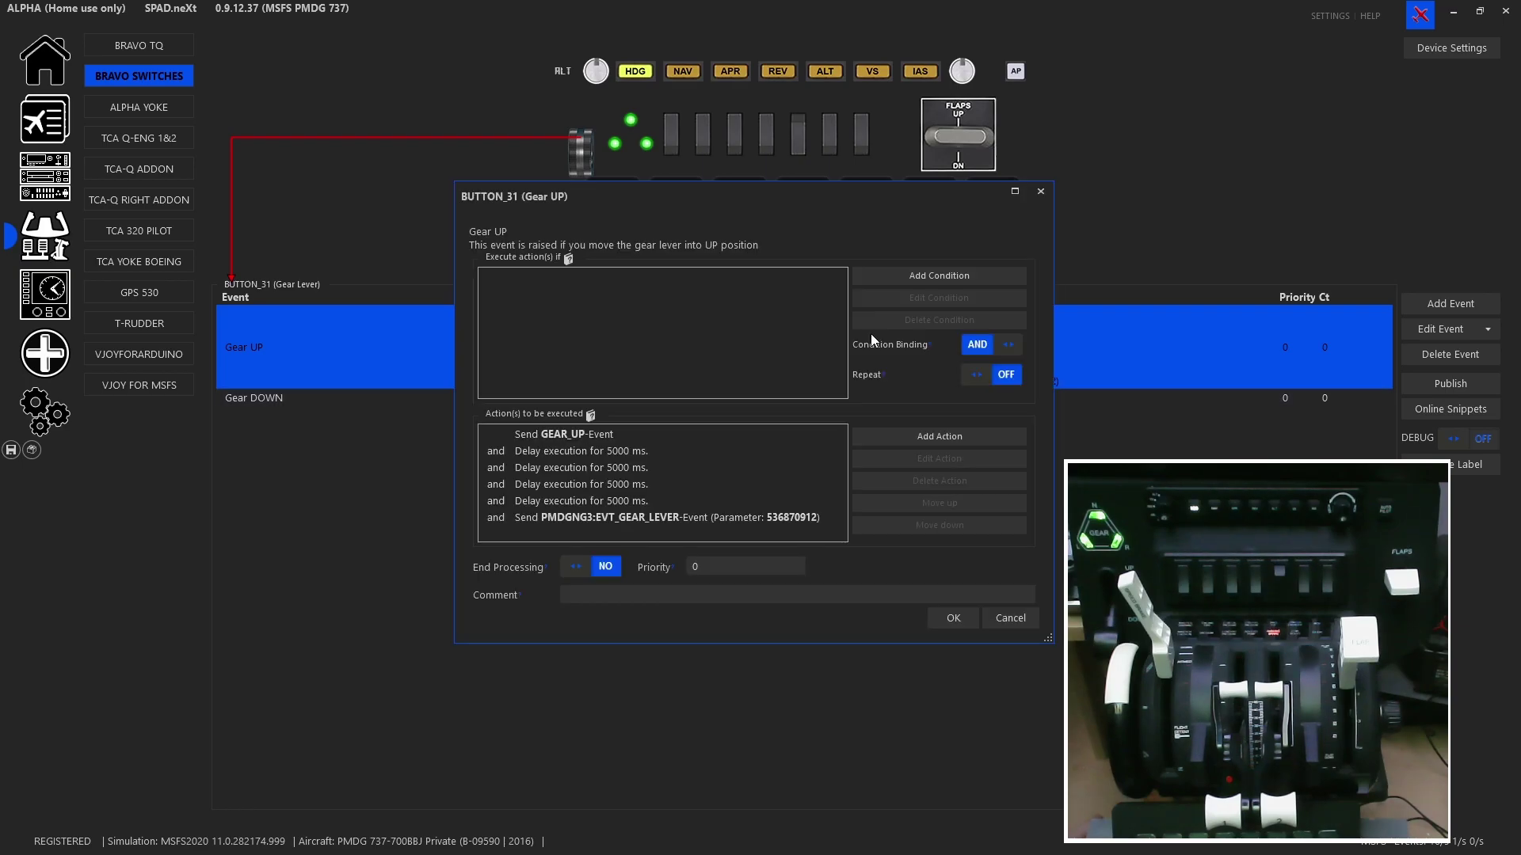
pyautogui.doubleClick(653, 453)
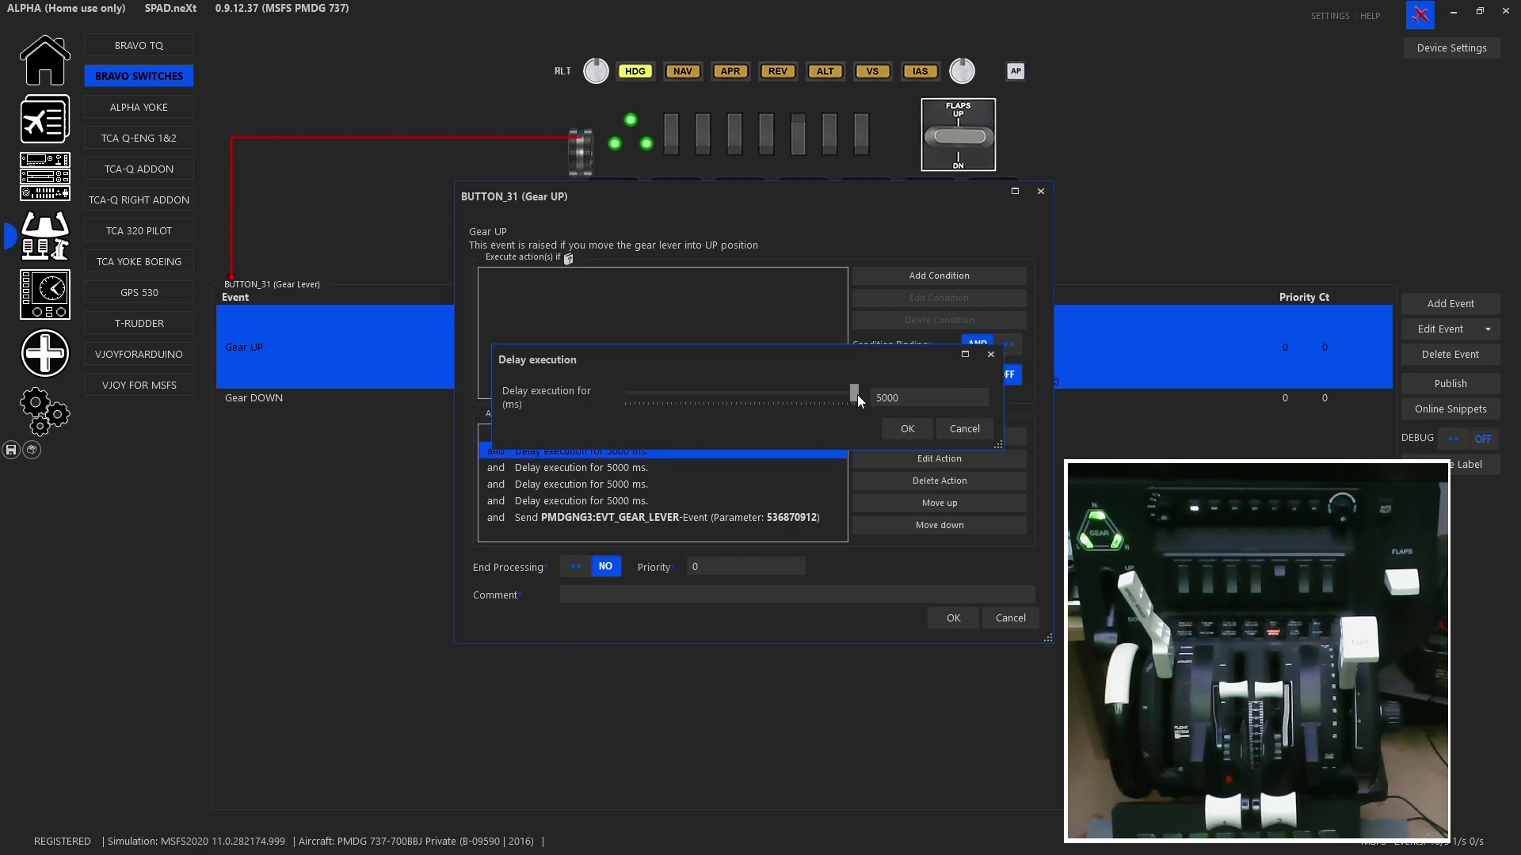
pyautogui.click(906, 426)
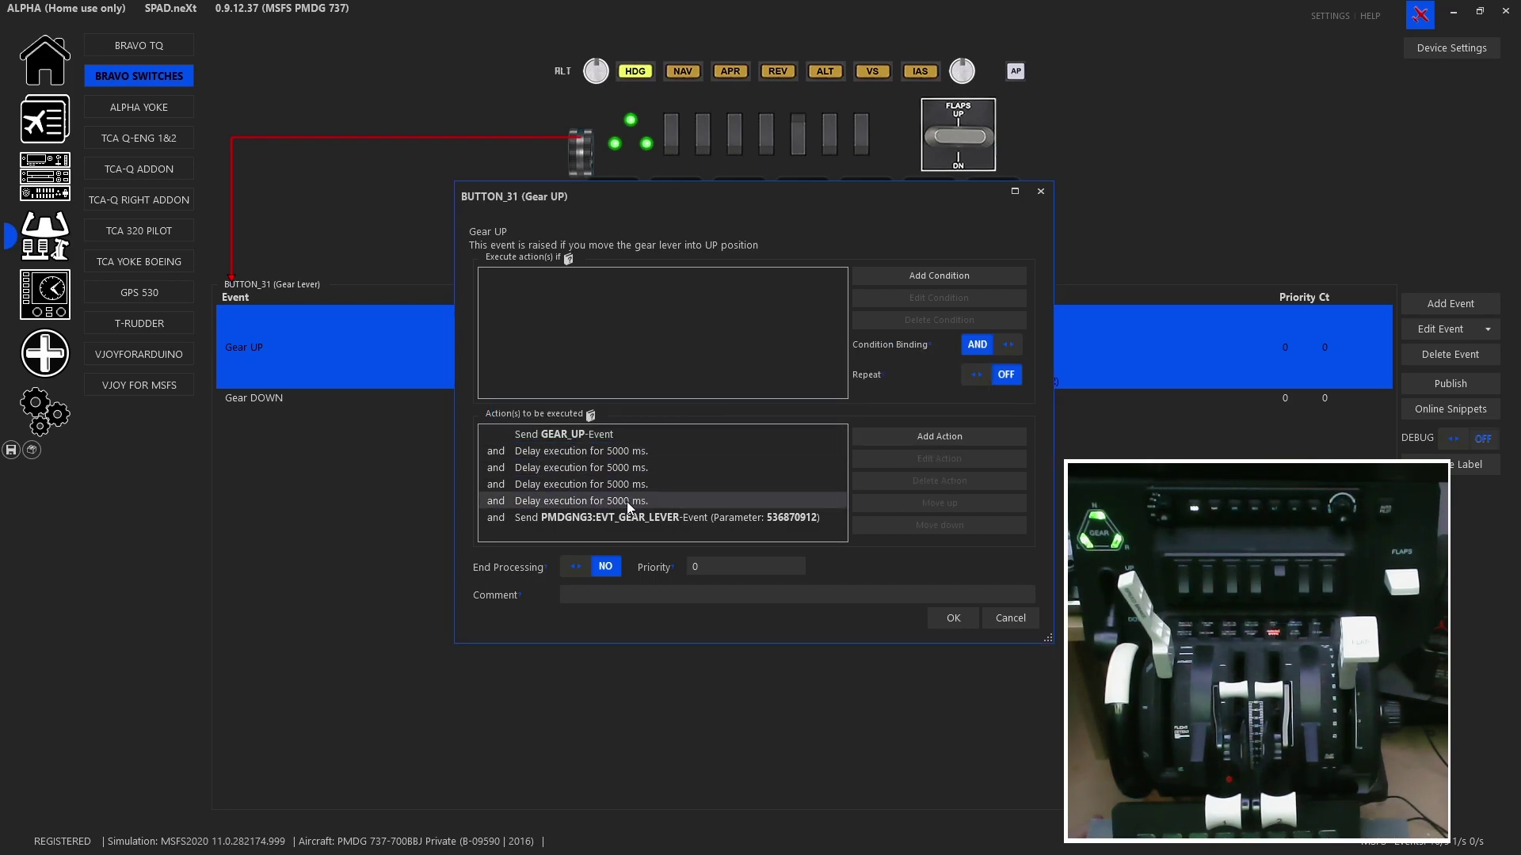
pyautogui.doubleClick(694, 517)
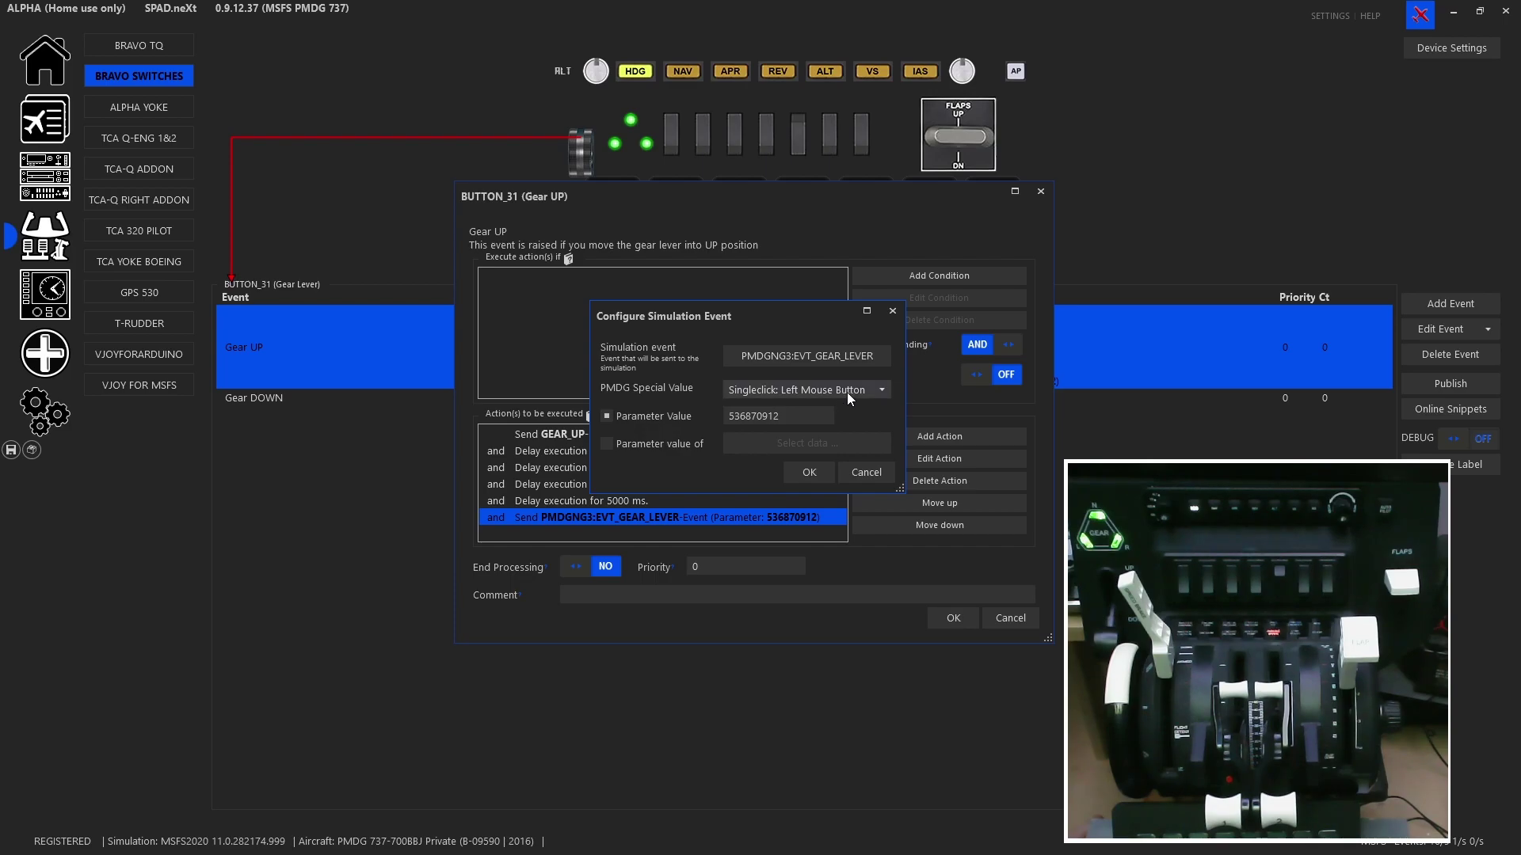
pyautogui.click(863, 474)
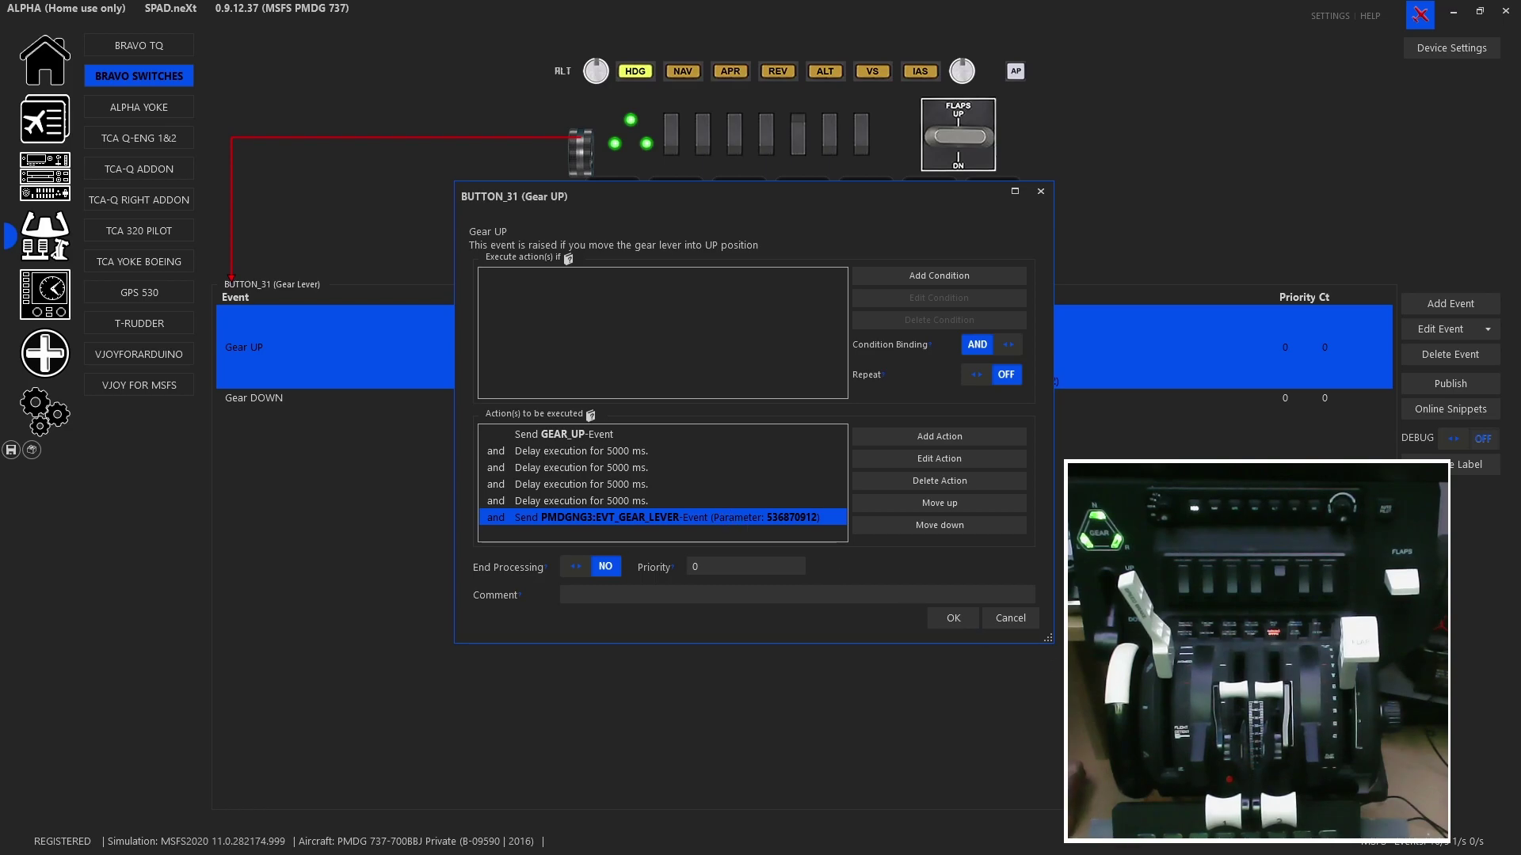
pyautogui.click(1031, 612)
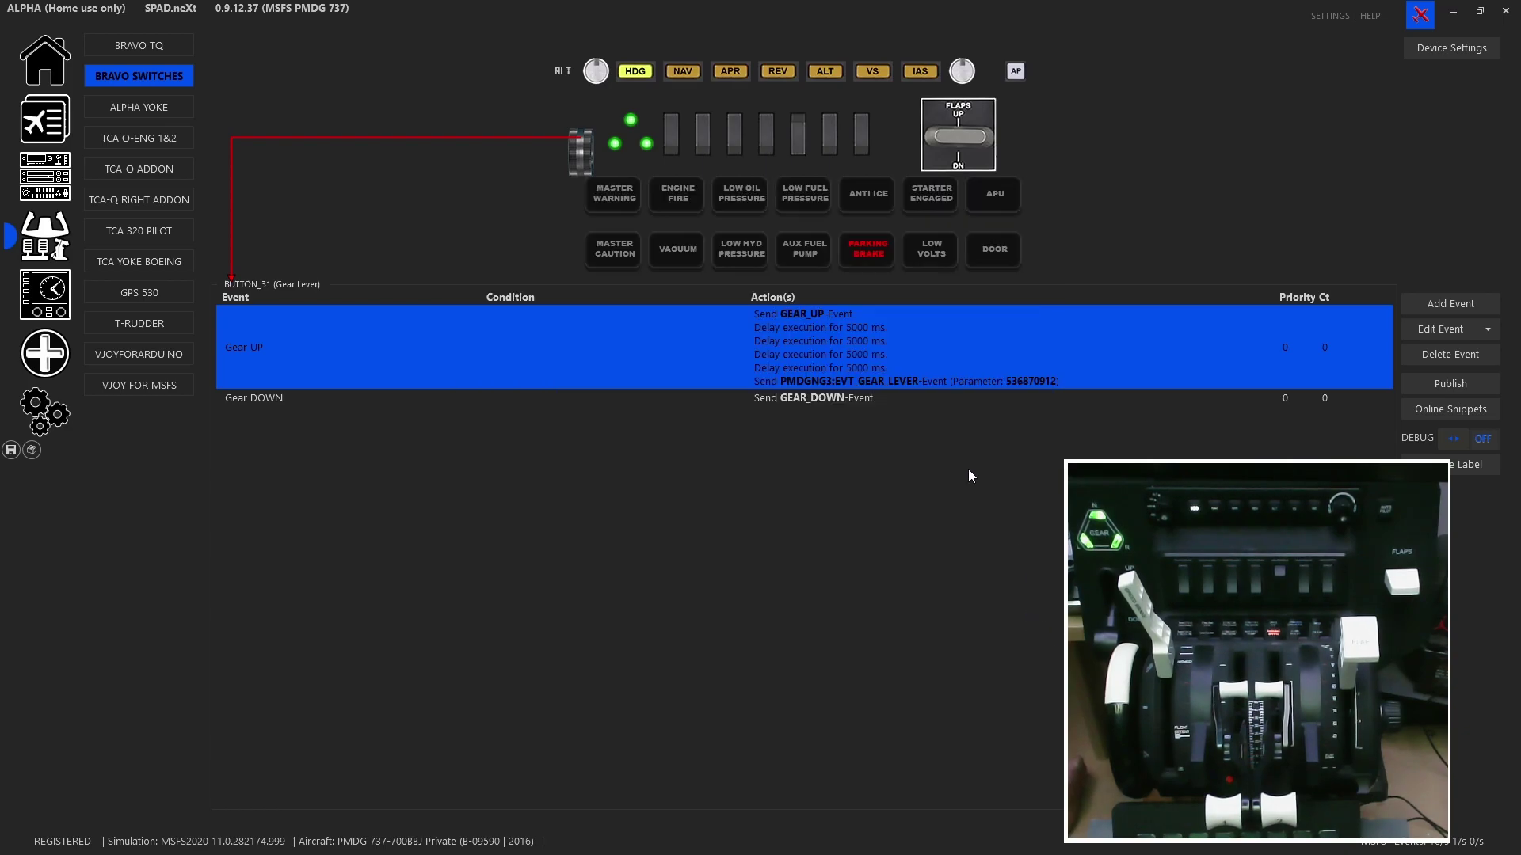
# Step: Inspect the simulation event sent by the gear lever's Gear DOWN event, leaving it unedited
pyautogui.click(891, 401)
pyautogui.doubleClick(891, 401)
pyautogui.doubleClick(758, 442)
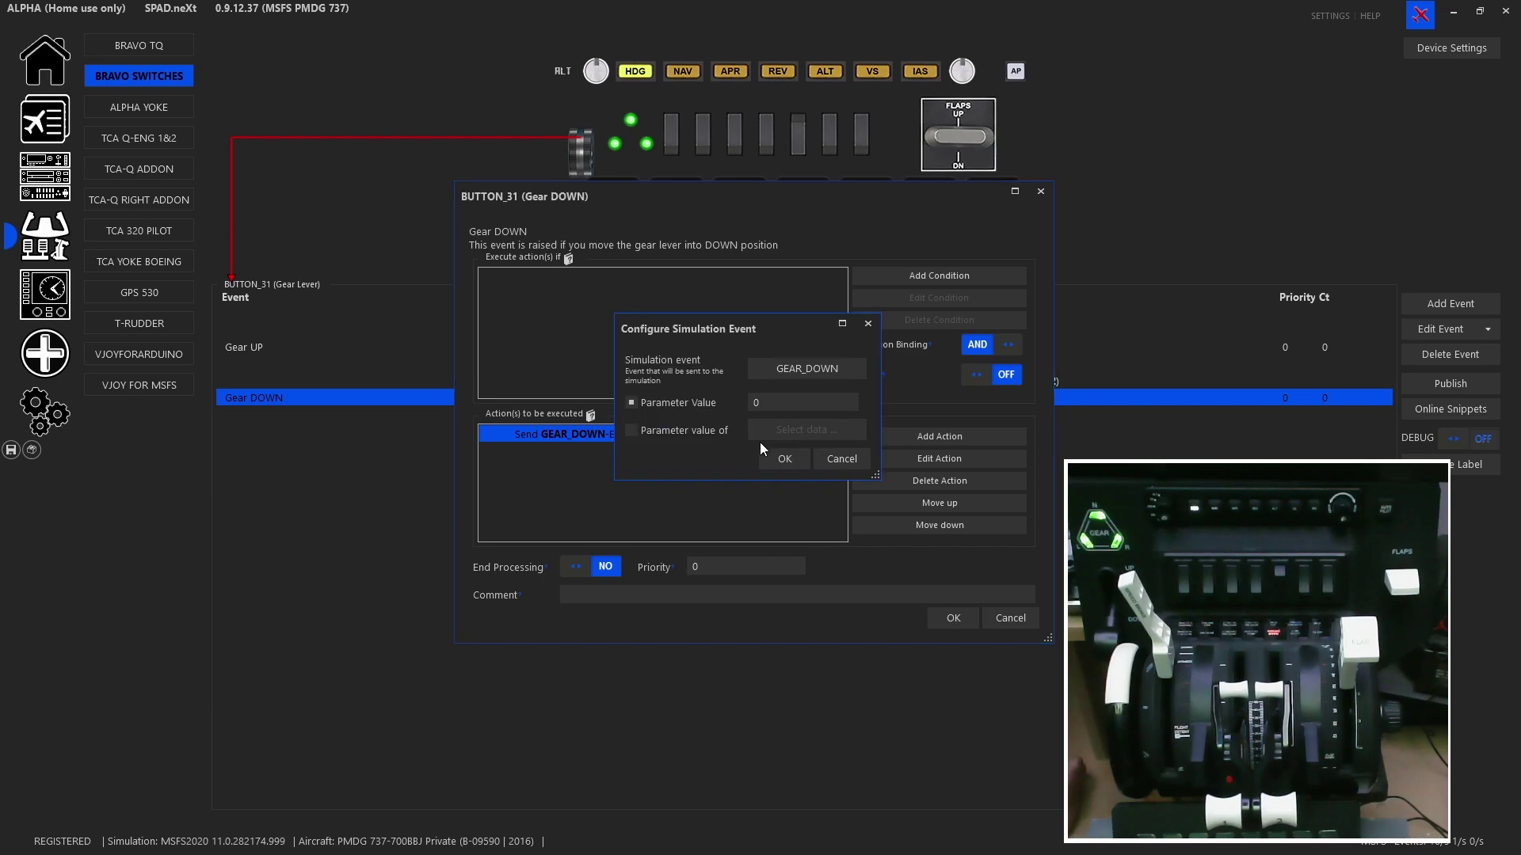
pyautogui.click(834, 463)
pyautogui.click(1010, 619)
# Step: Show the Left Gear LED's events, narrow the Event column and widen the Condition column
pyautogui.click(614, 143)
pyautogui.click(695, 377)
pyautogui.click(687, 344)
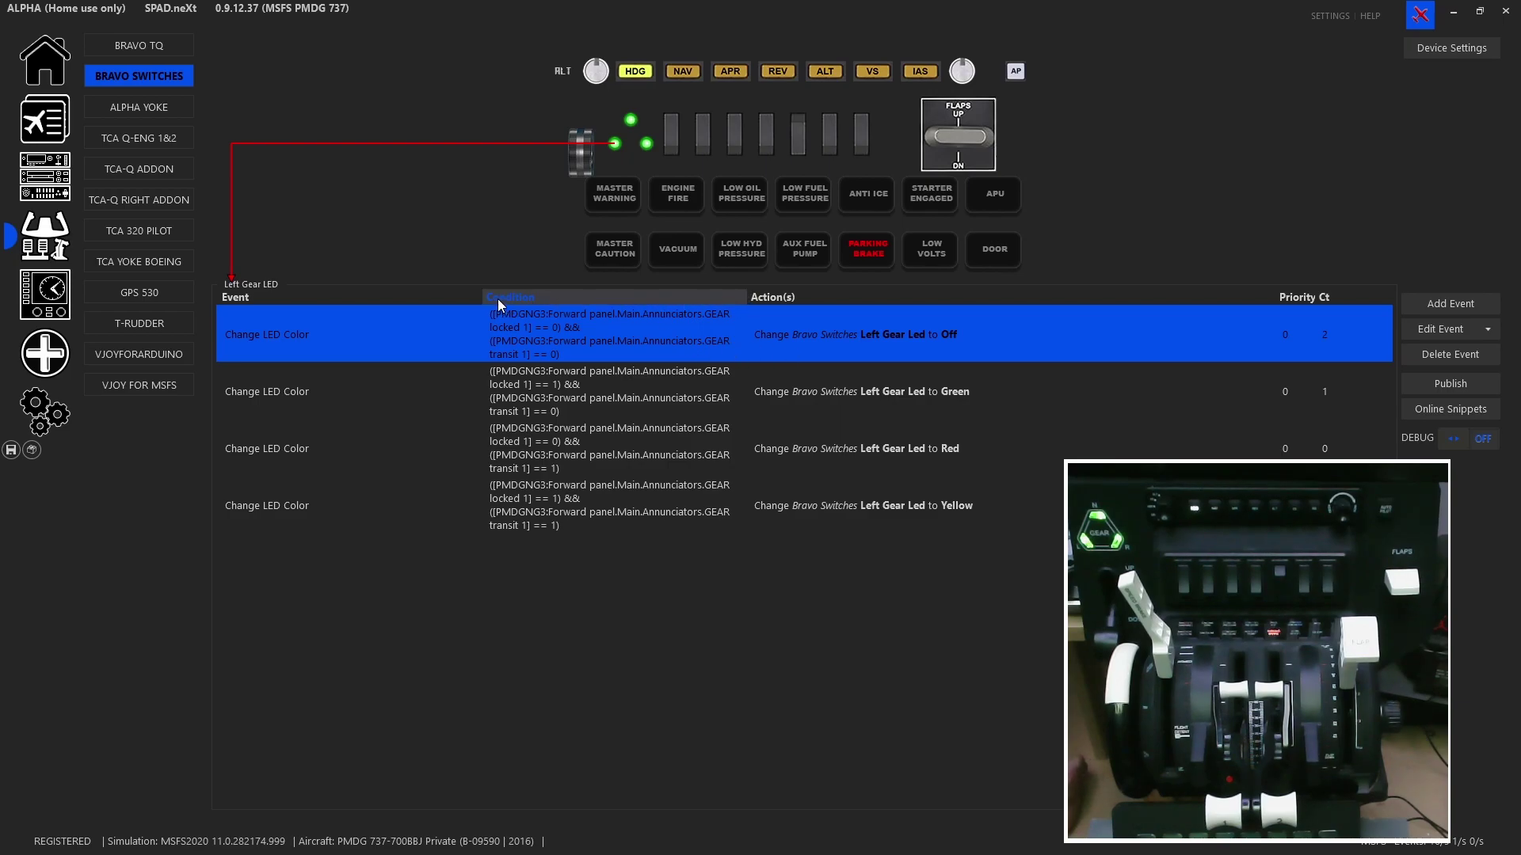
pyautogui.moveTo(479, 293); pyautogui.dragTo(409, 291)
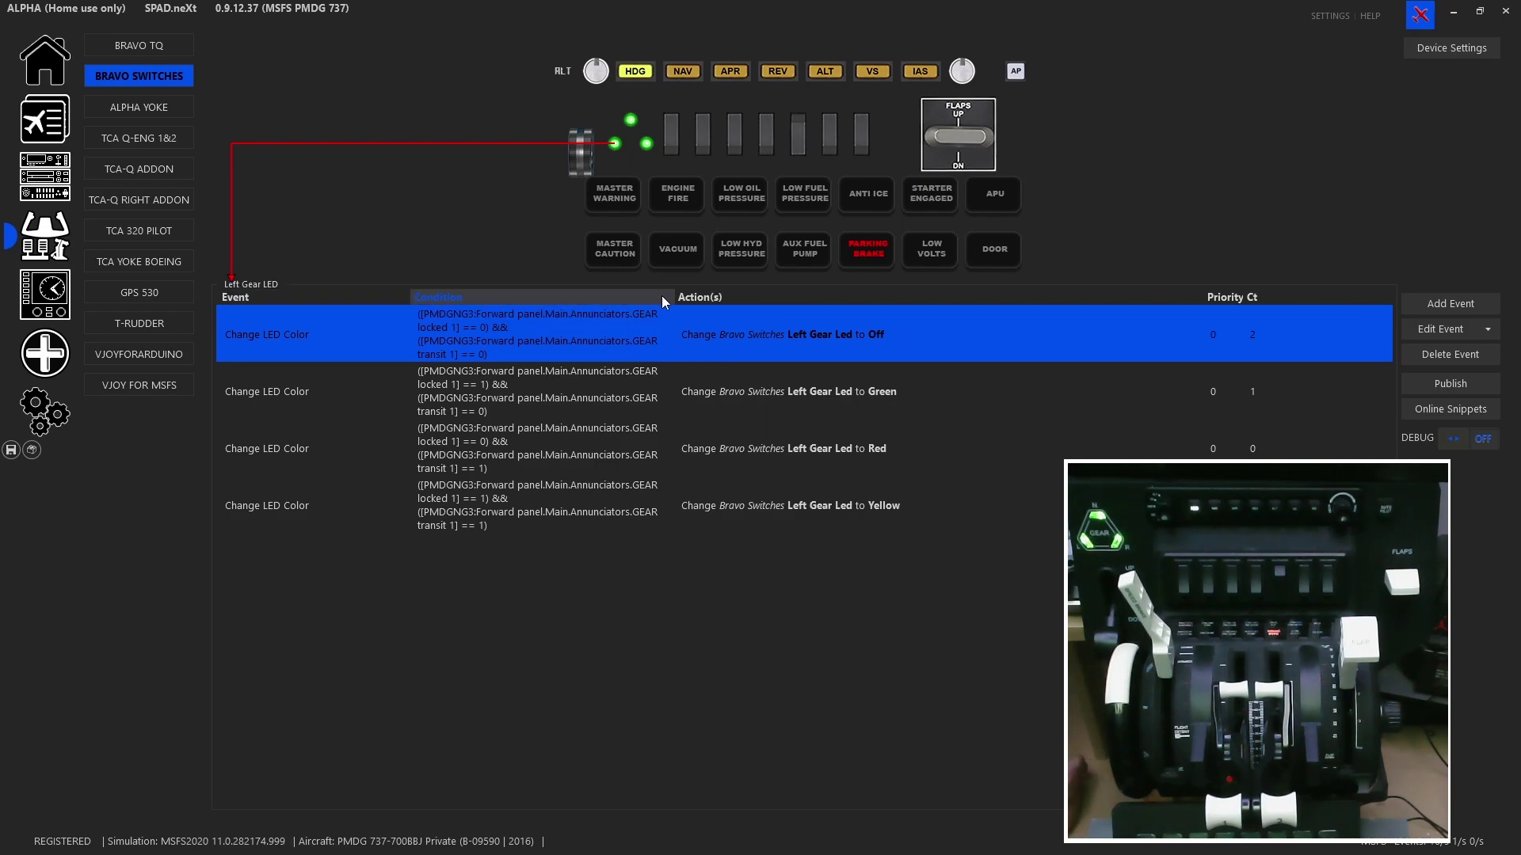
pyautogui.moveTo(677, 293); pyautogui.dragTo(792, 297)
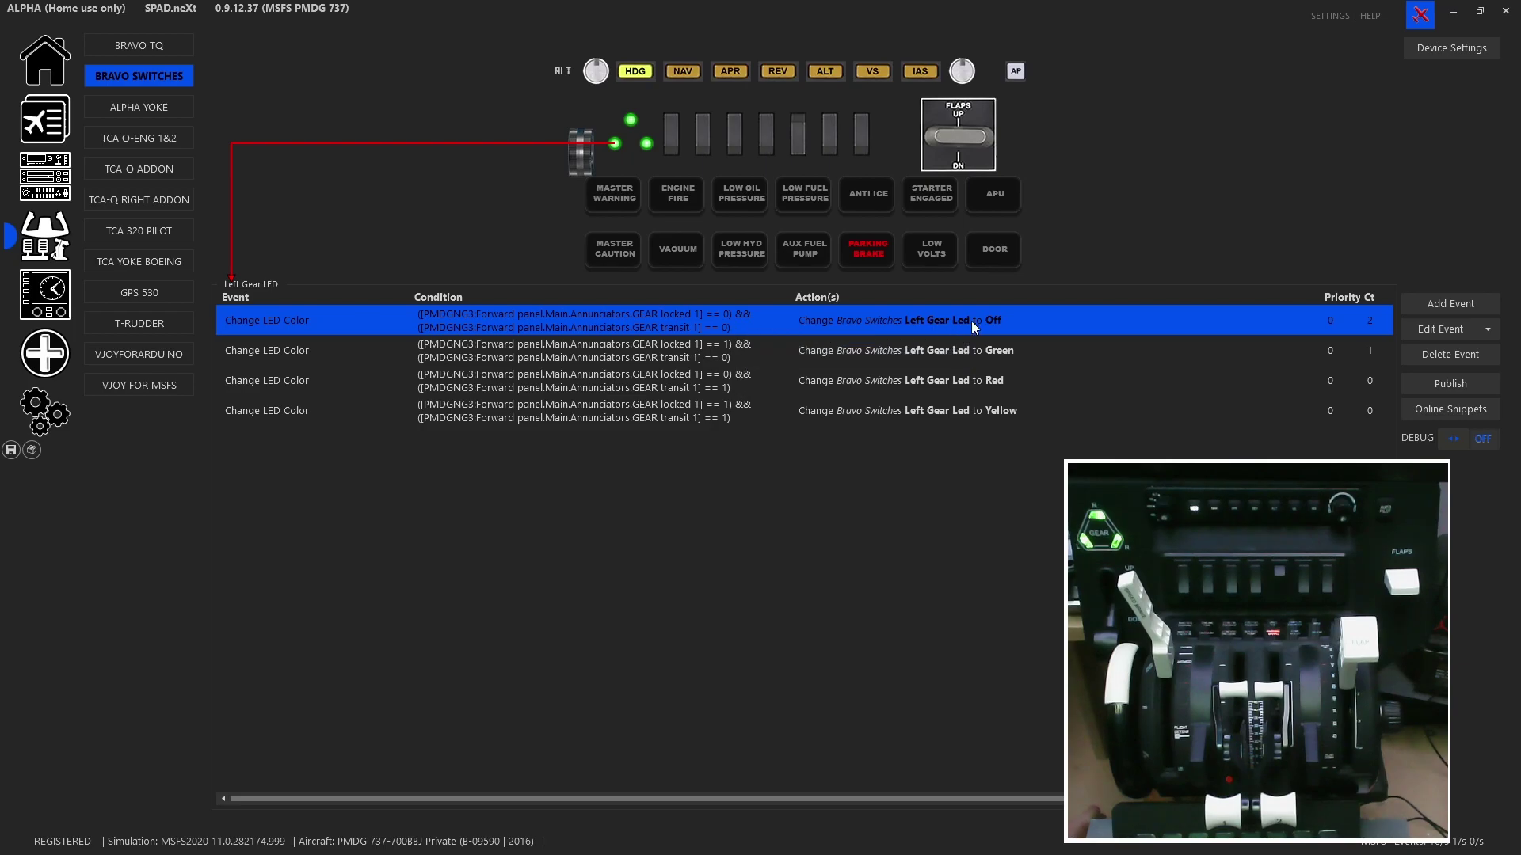
# Step: Compare the locked and transit conditions that set the LED colours of the nose, left and right gear
pyautogui.click(719, 350)
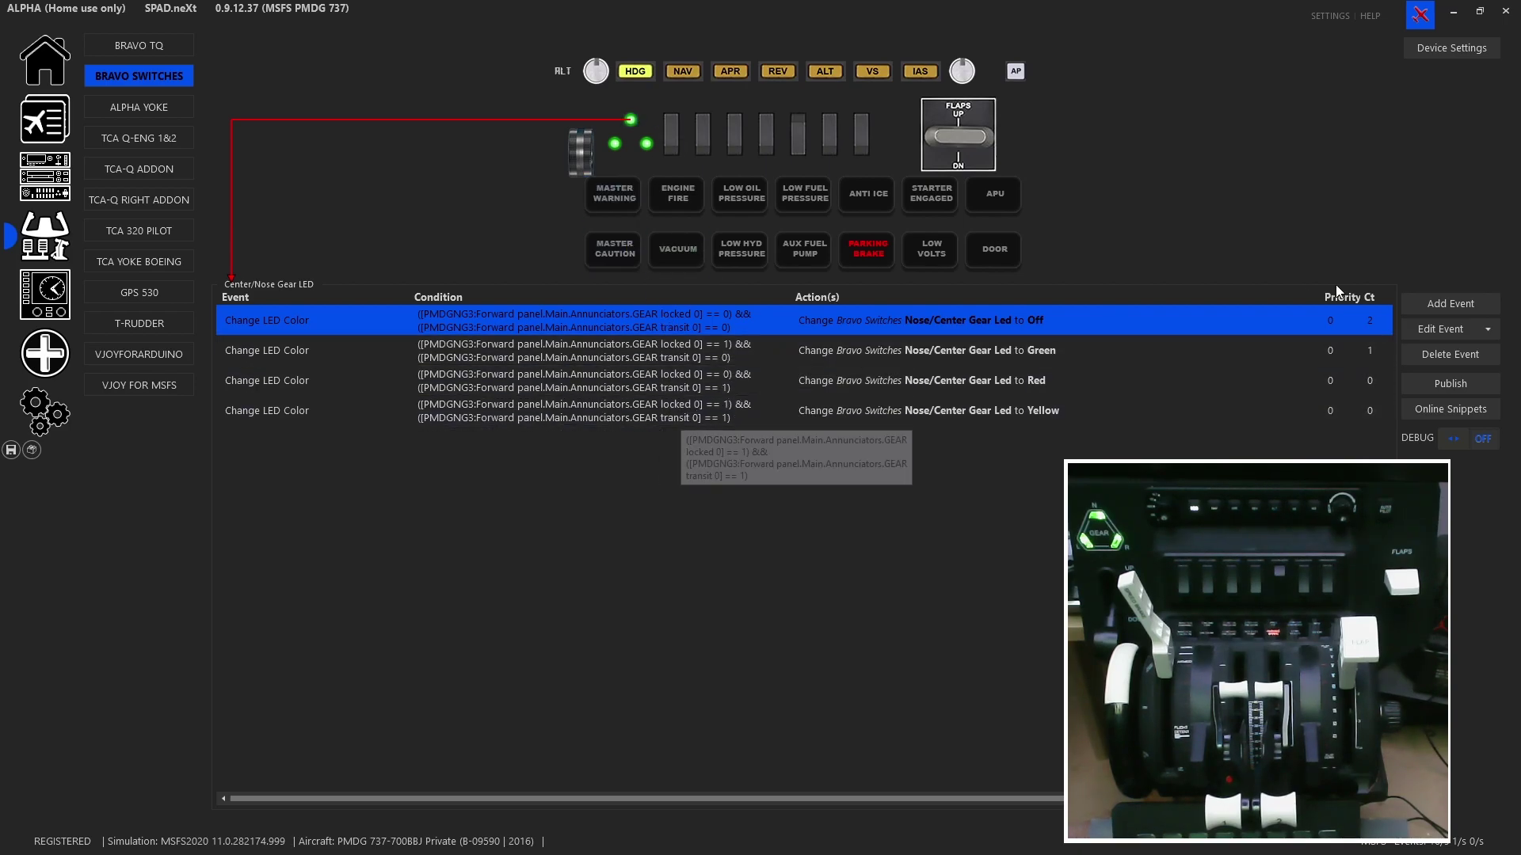
pyautogui.click(616, 146)
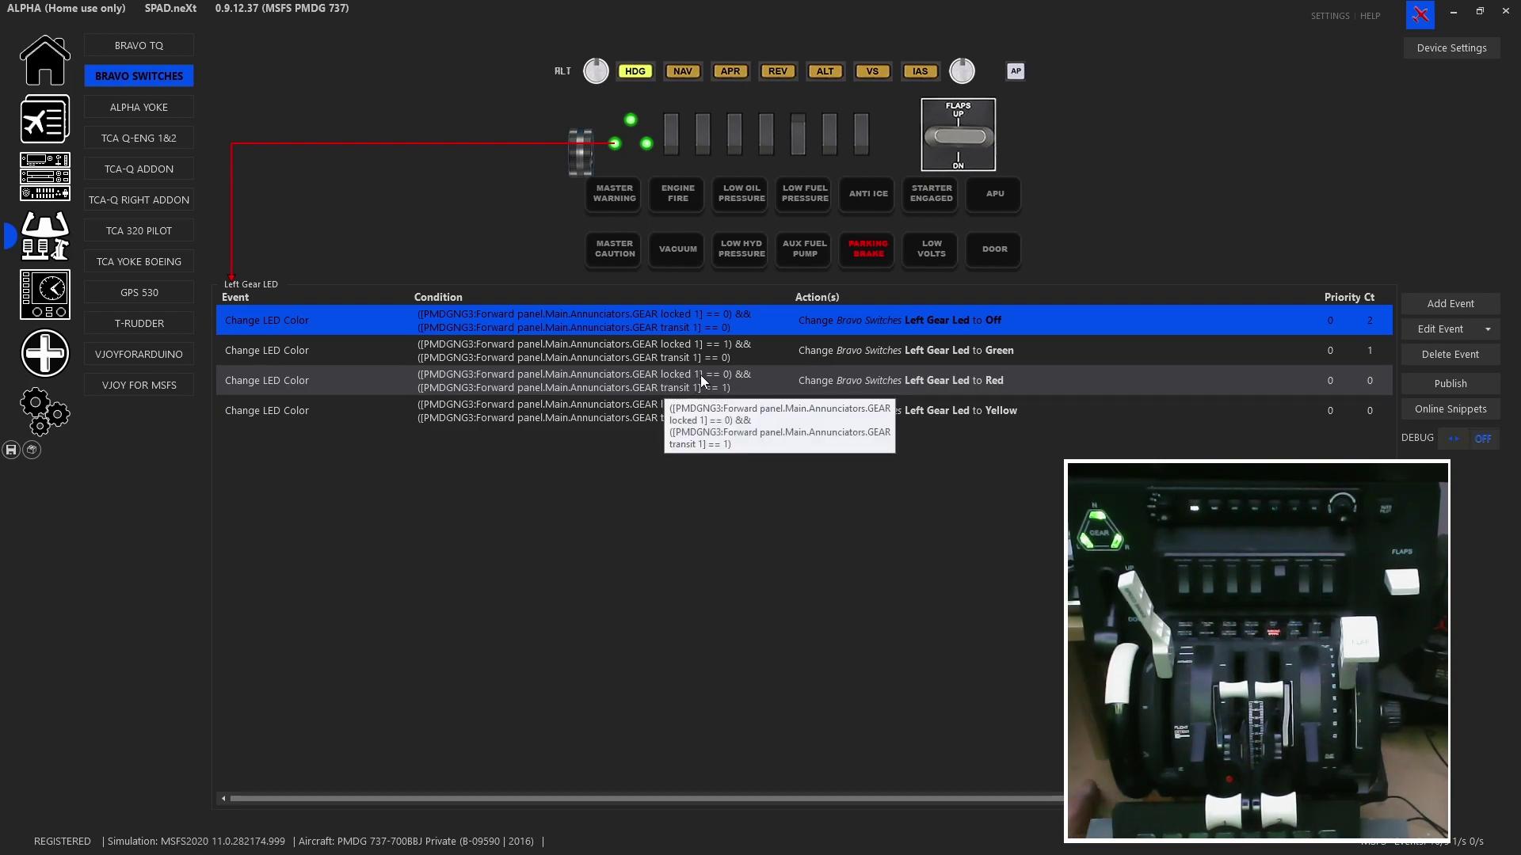
pyautogui.click(647, 145)
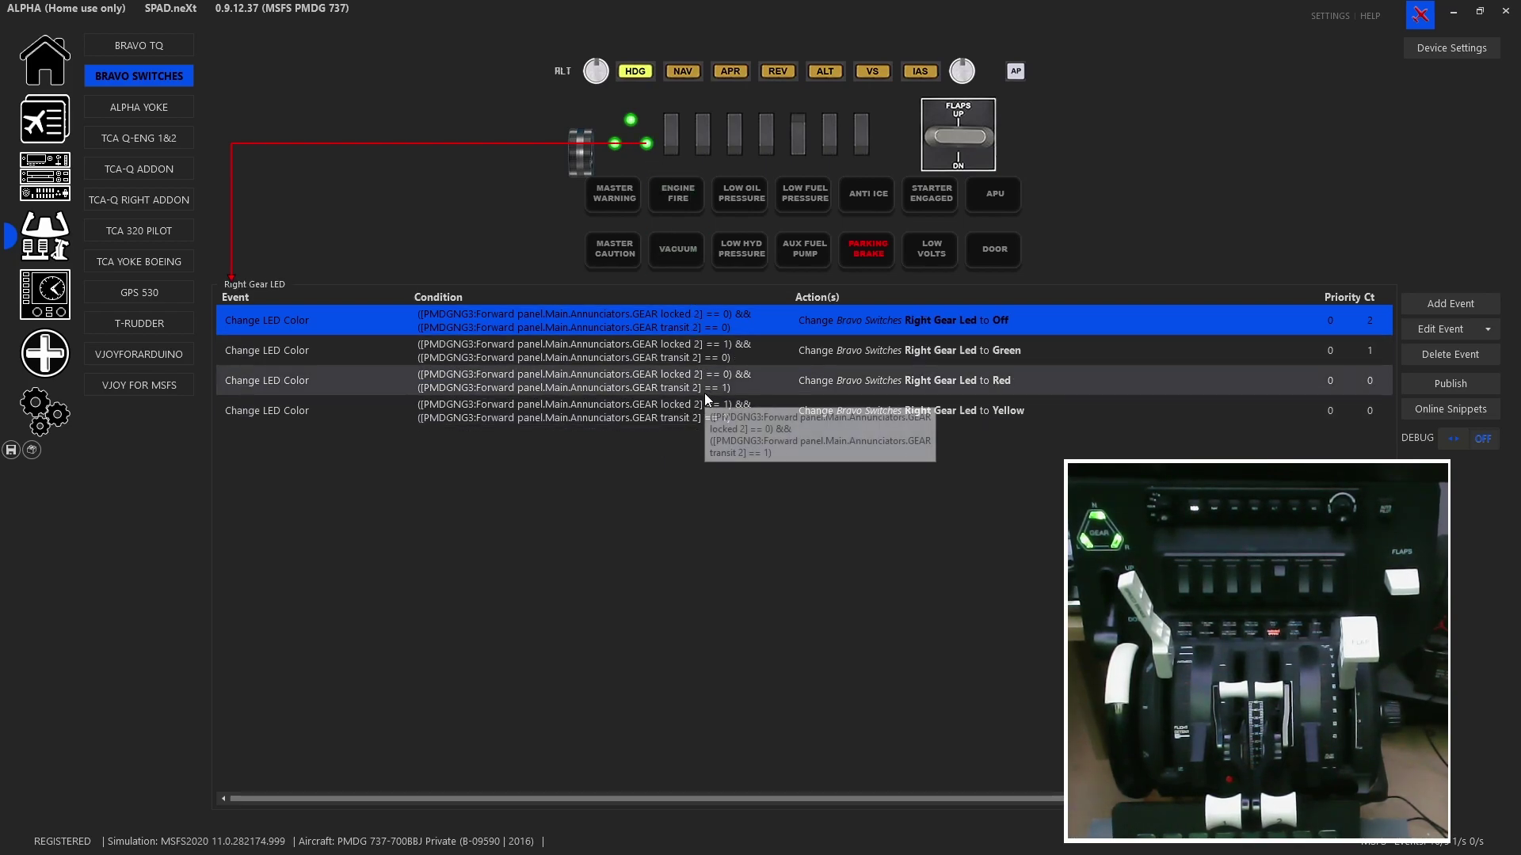
# Step: Review the on and off events assigned to Rocker Switches 1 to 4
pyautogui.click(675, 156)
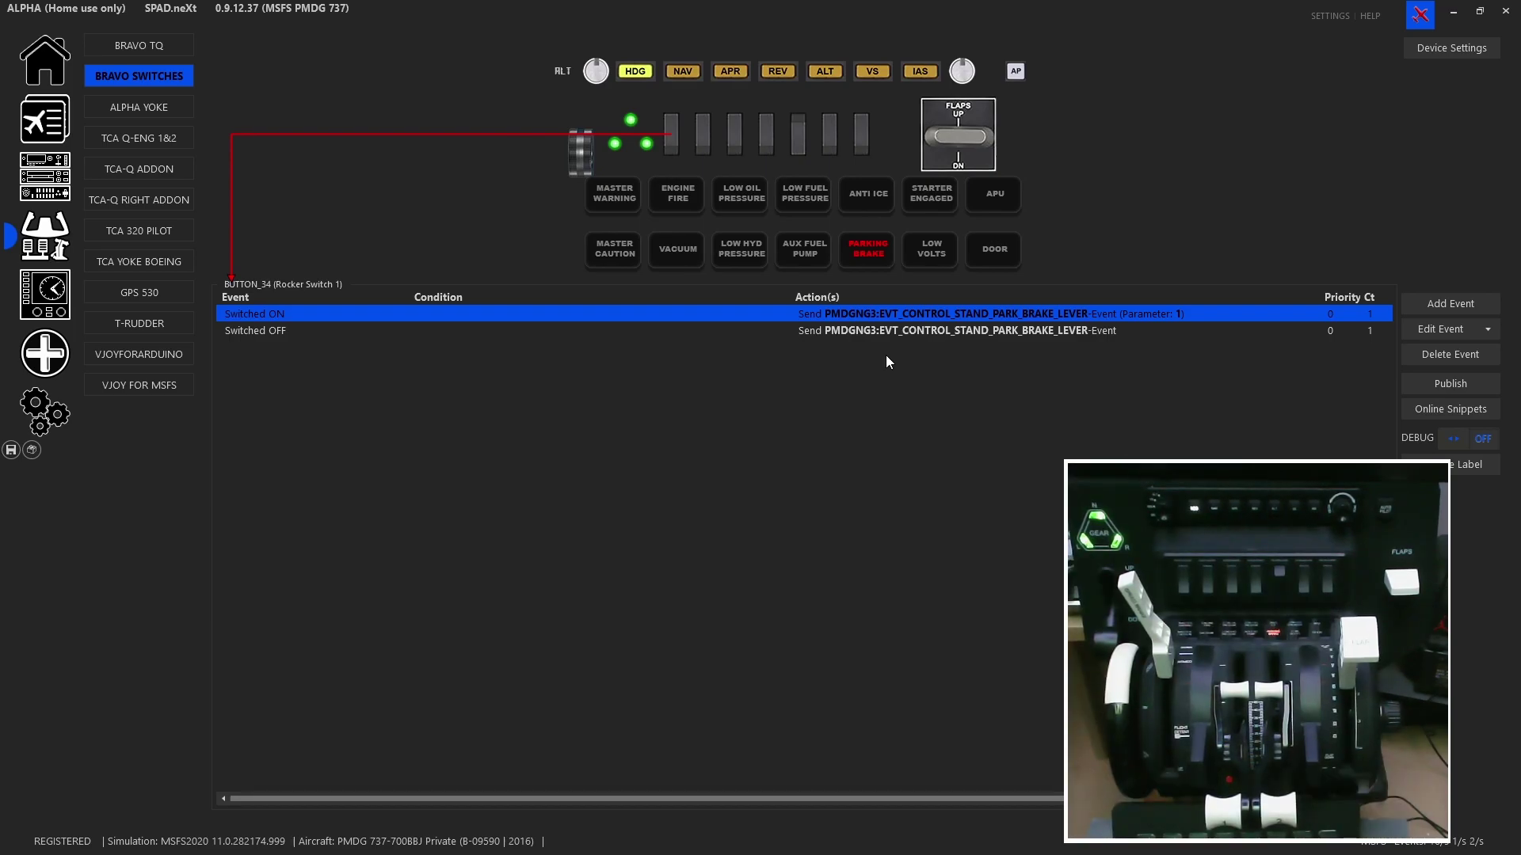
pyautogui.click(707, 143)
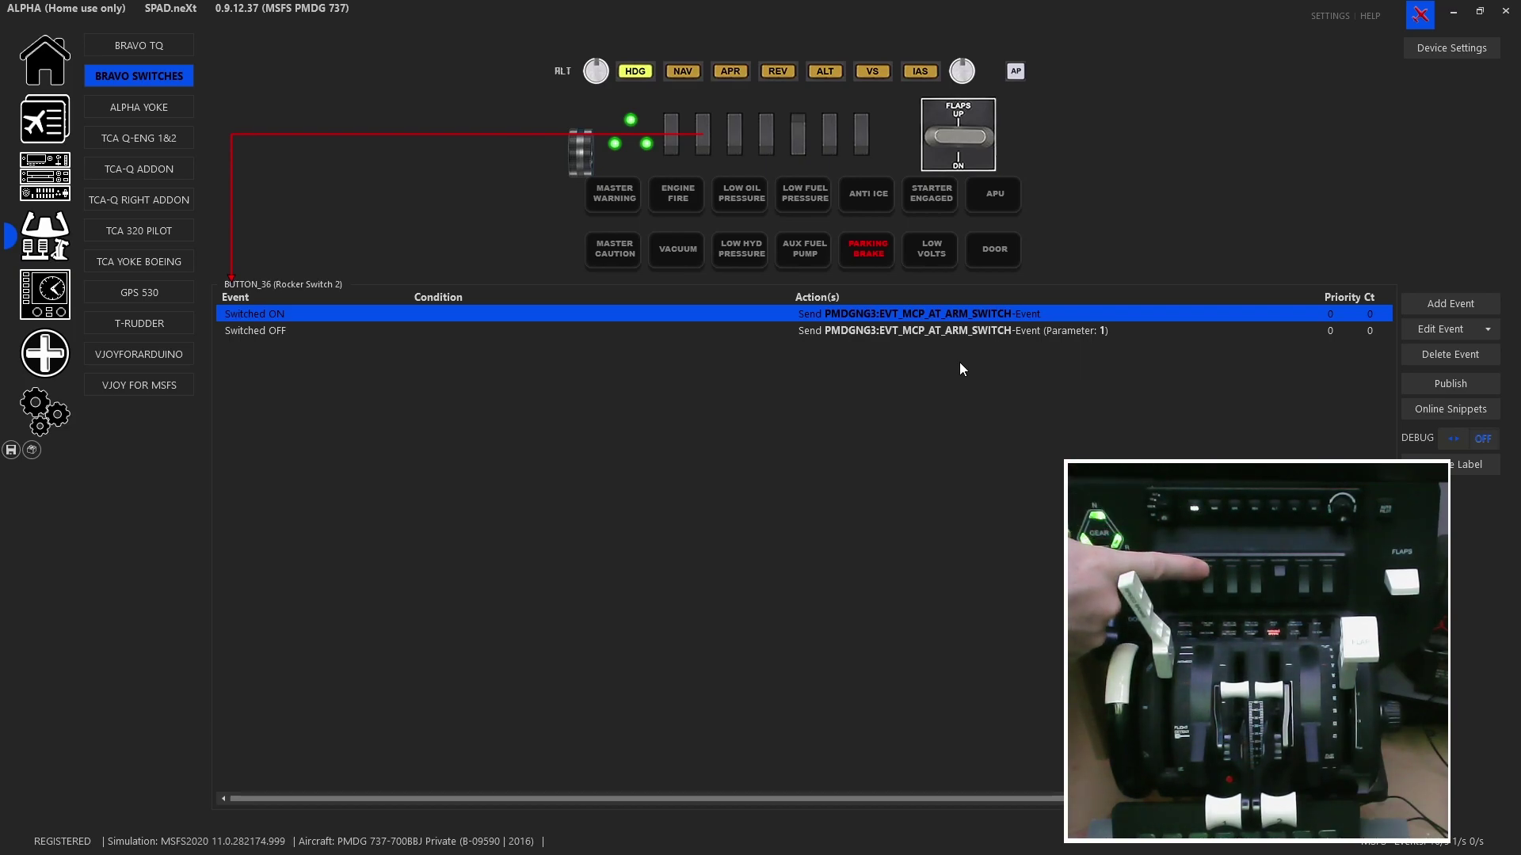
pyautogui.click(737, 150)
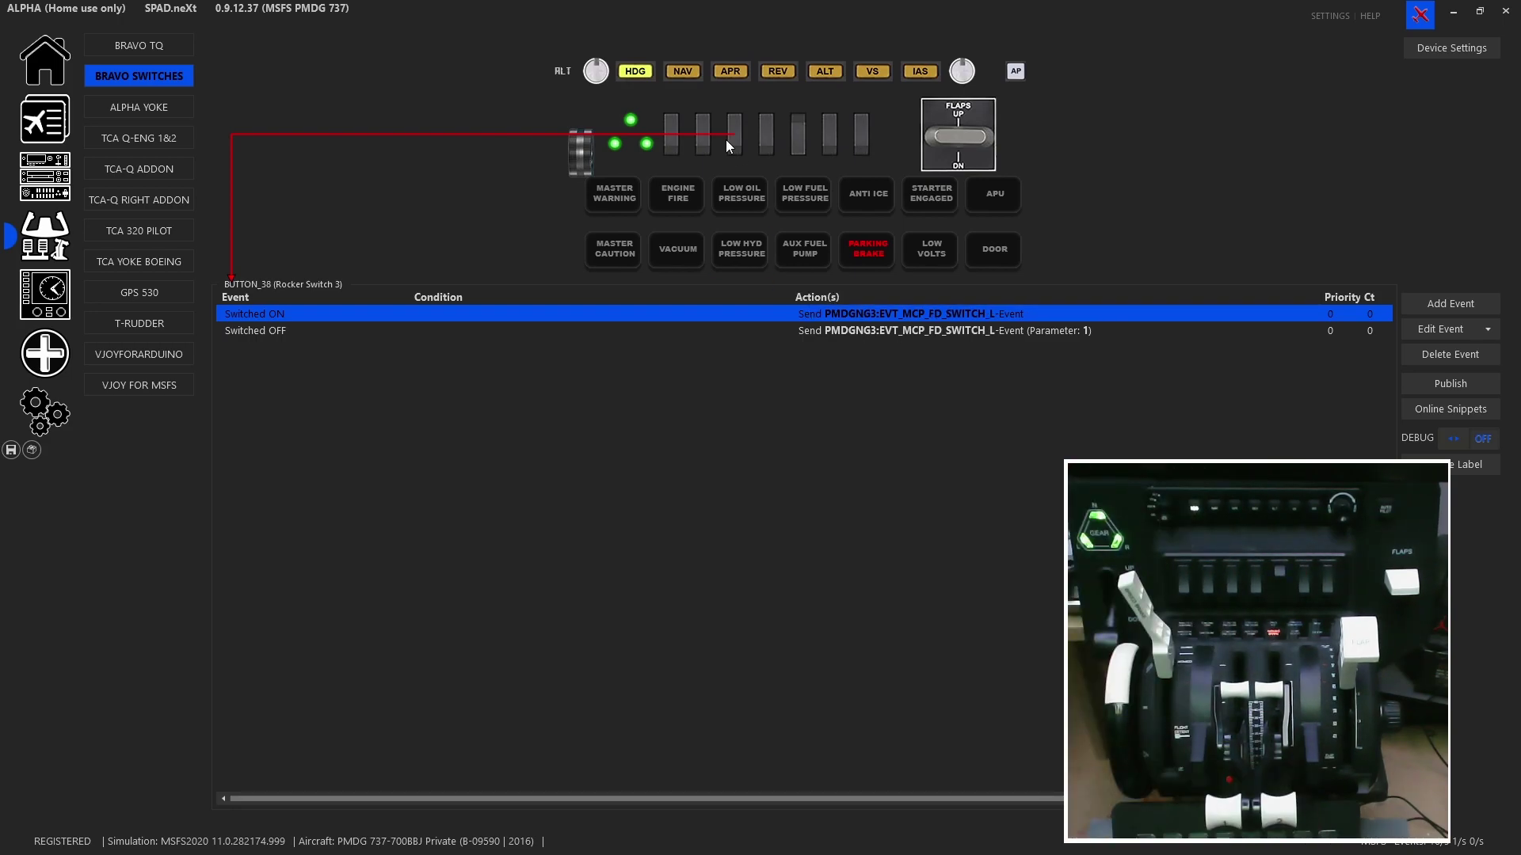
pyautogui.click(766, 145)
# Step: Examine the on-ground condition and autobrake selector action of Rocker Switch 5's first Switched ON event, leaving both unedited
pyautogui.click(797, 146)
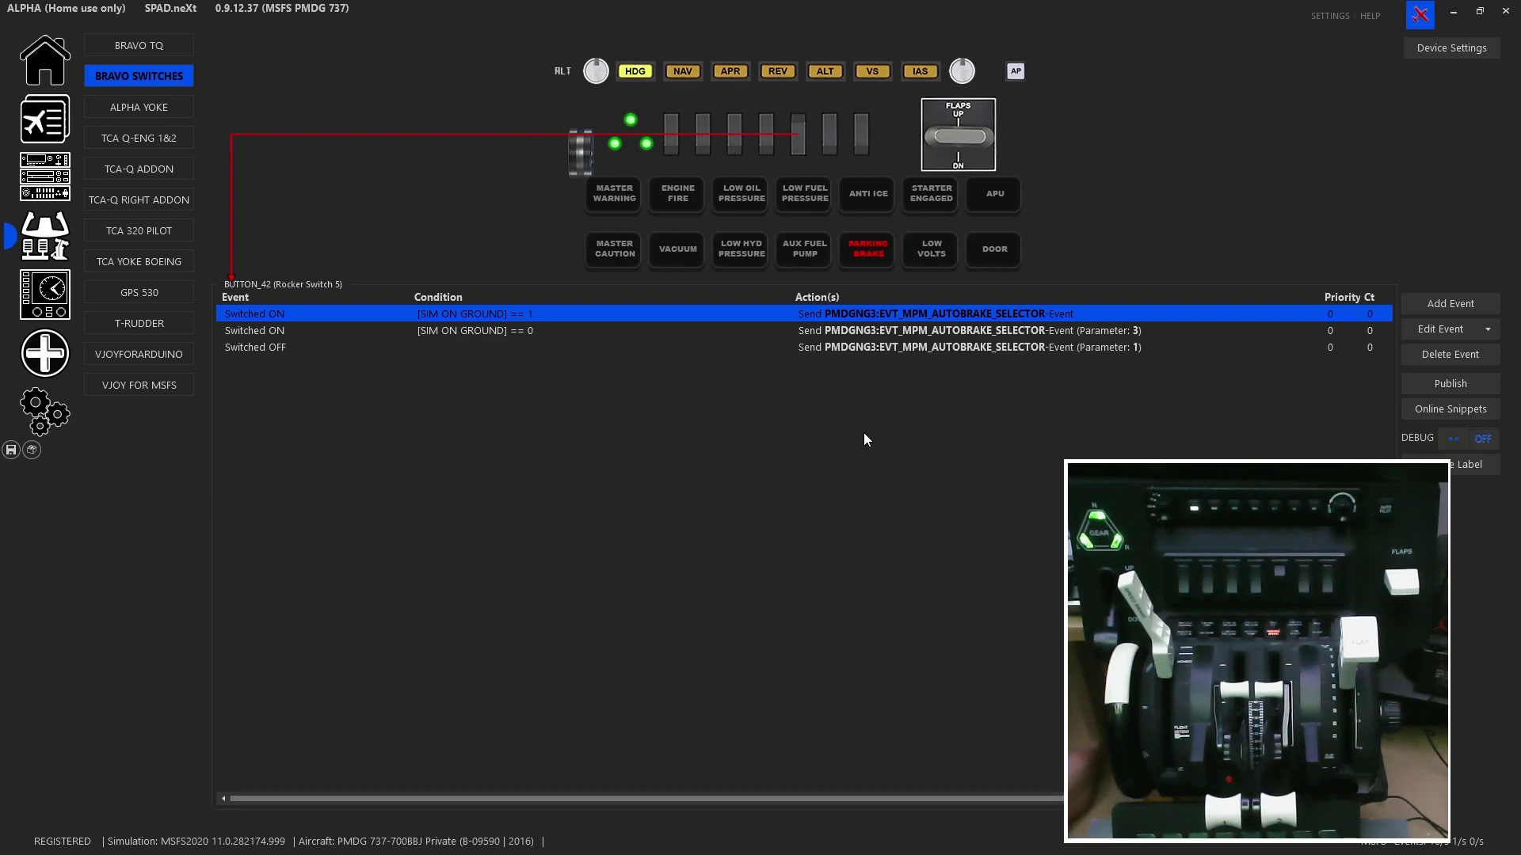
pyautogui.doubleClick(844, 314)
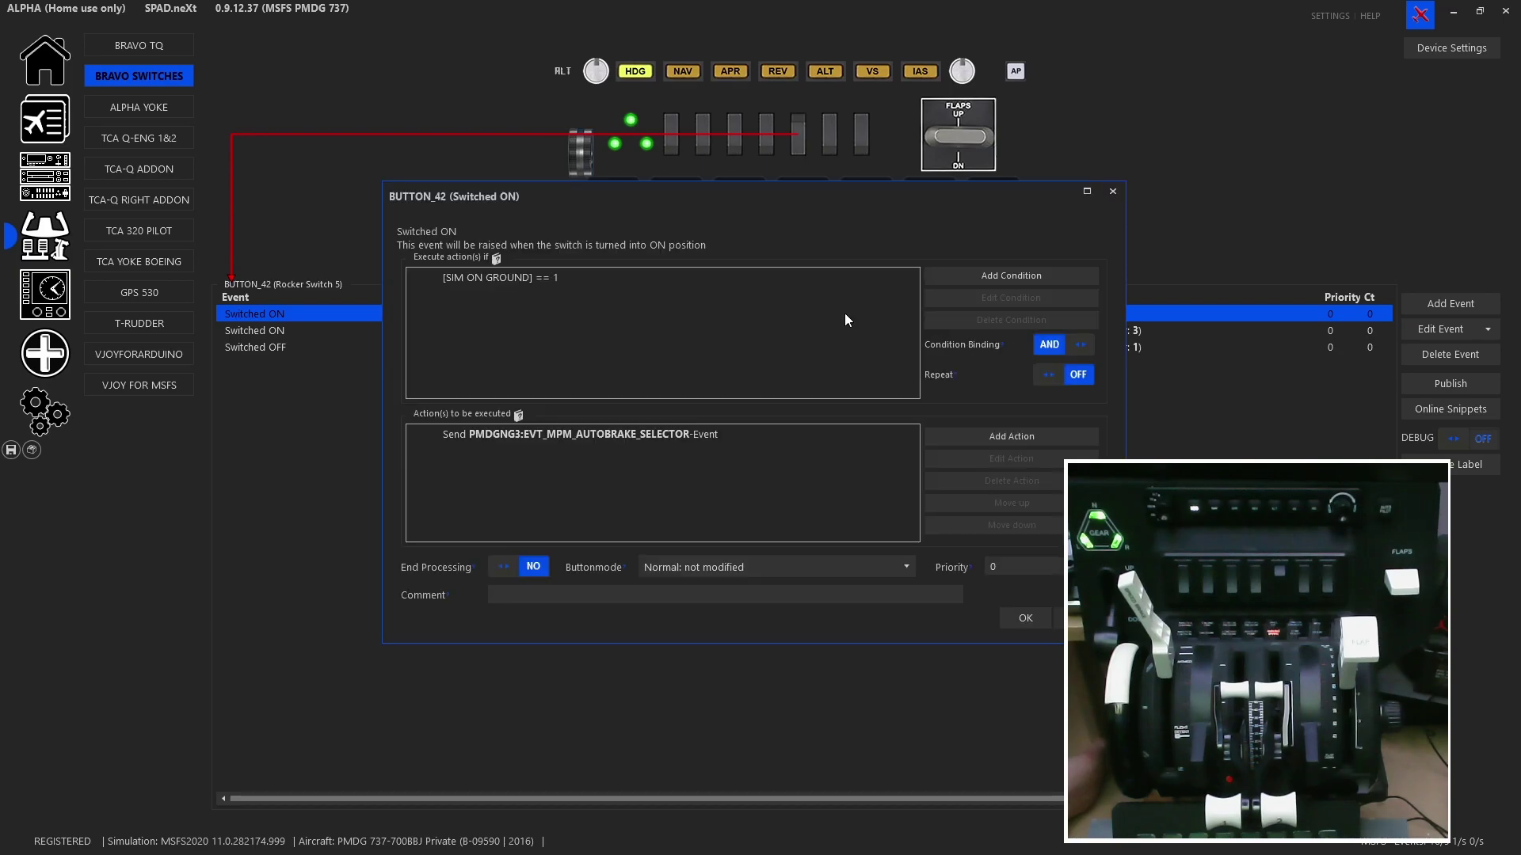
pyautogui.click(662, 288)
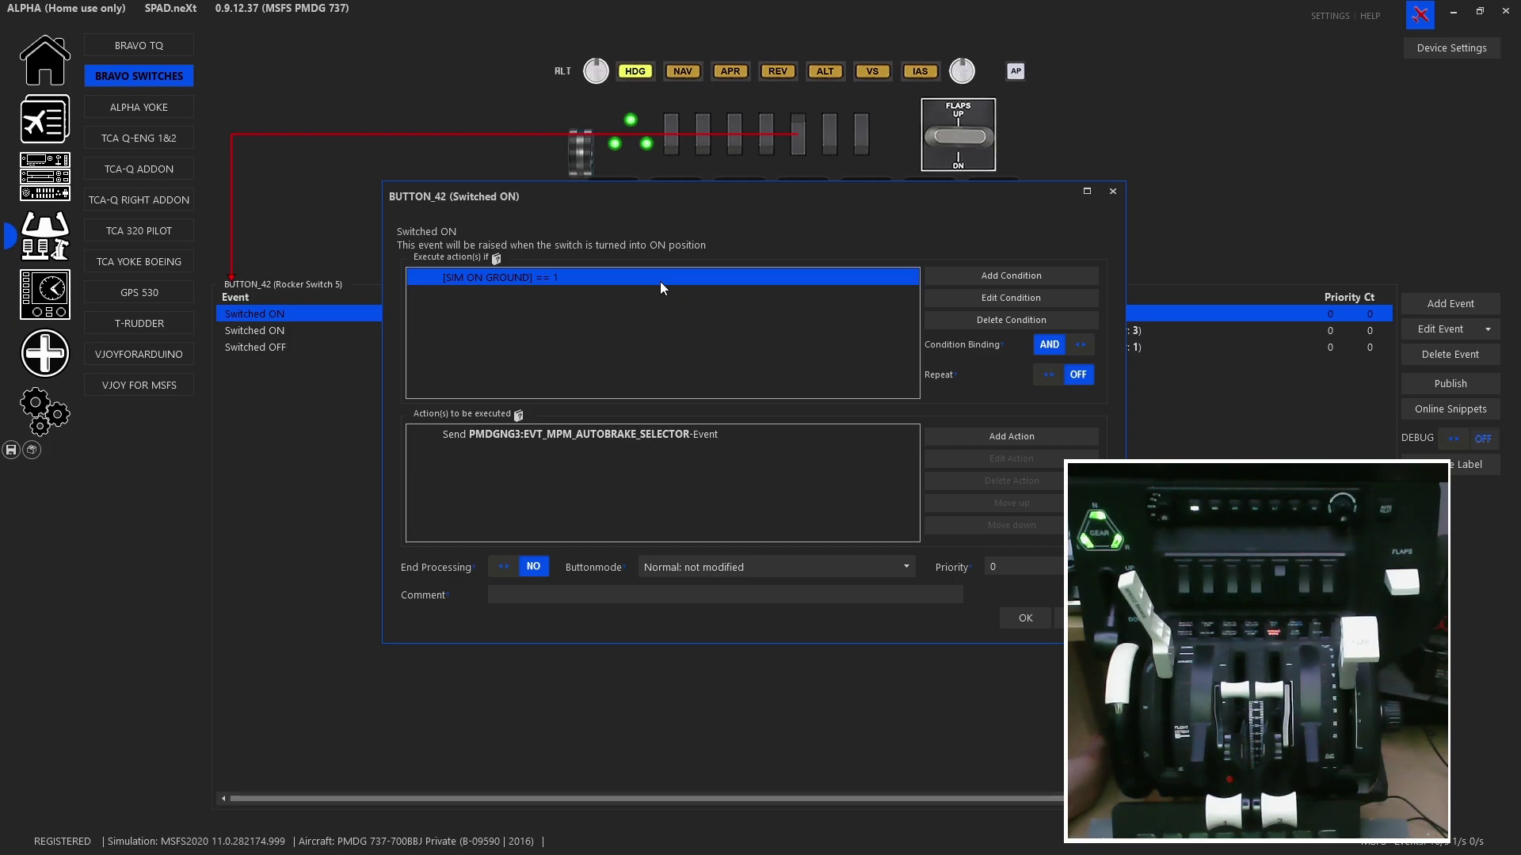
pyautogui.doubleClick(672, 435)
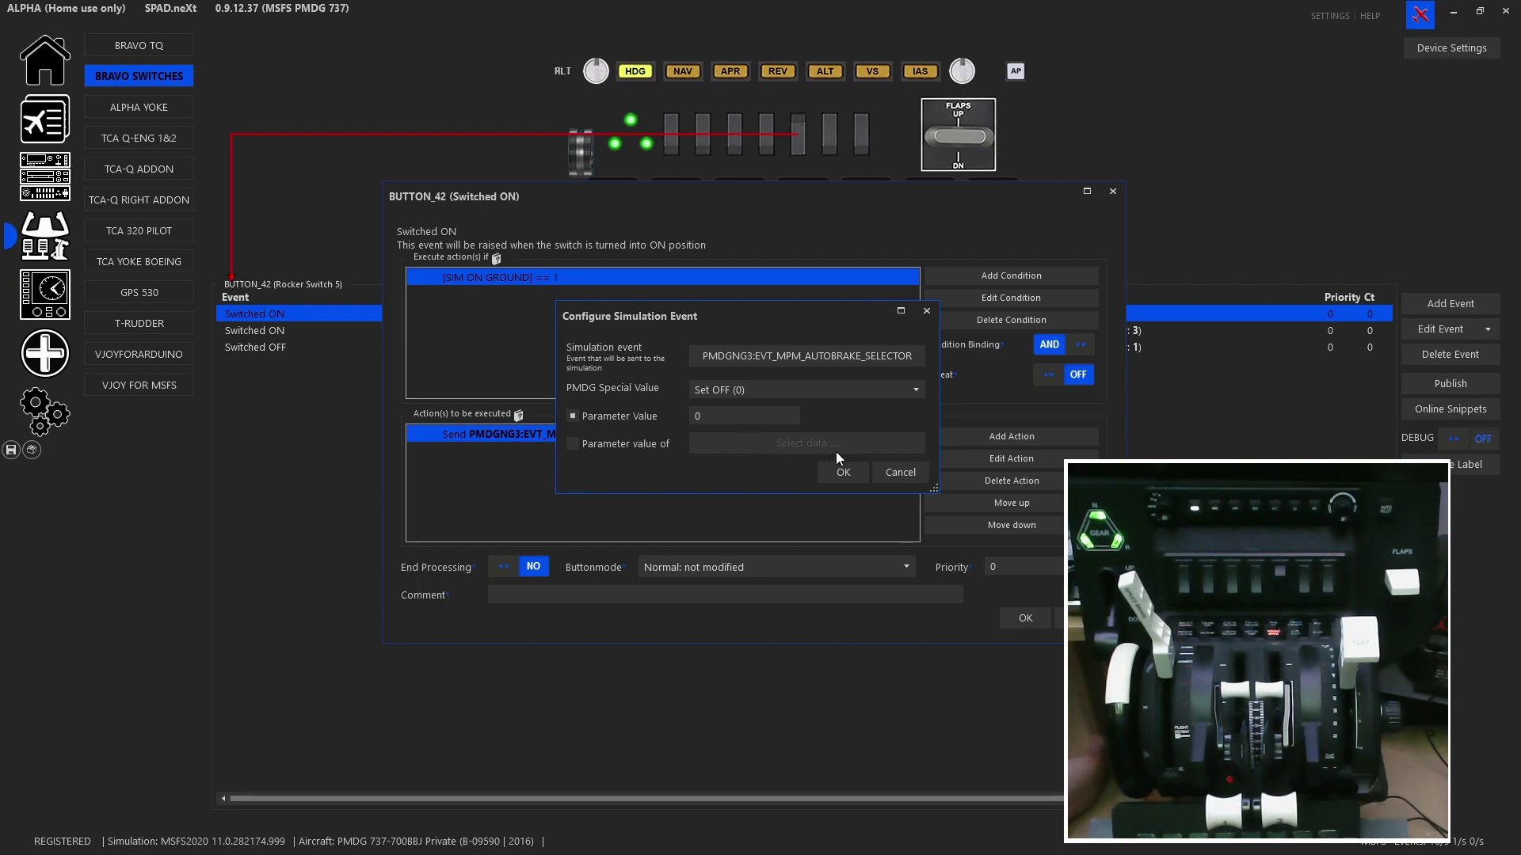
pyautogui.click(896, 472)
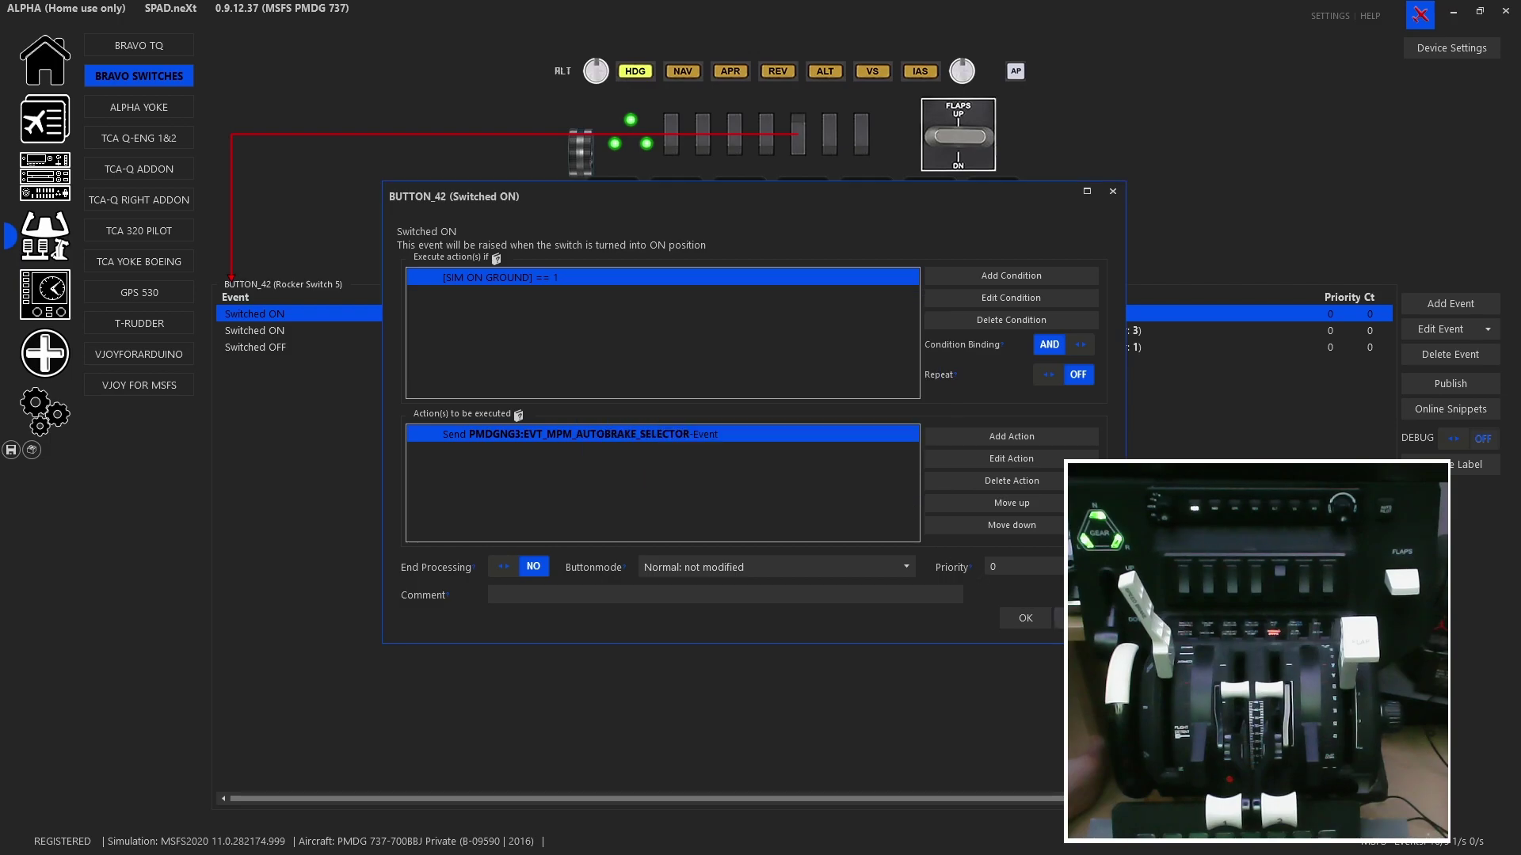
pyautogui.click(1024, 617)
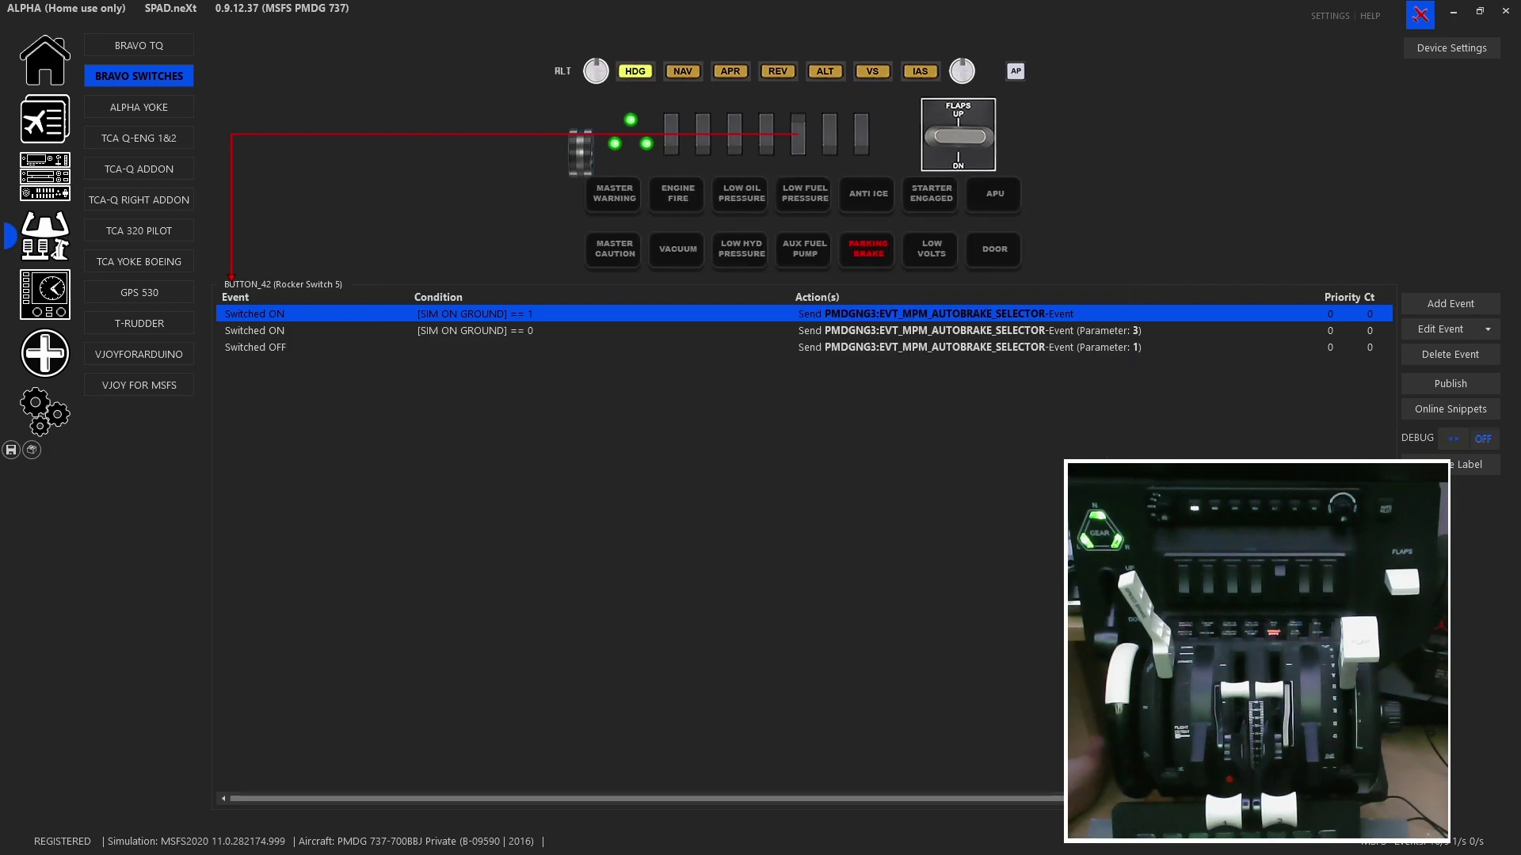
# Step: Inspect the autobrake parameter in Rocker Switch 5's Switched ON event for when the aircraft is airborne
pyautogui.doubleClick(900, 333)
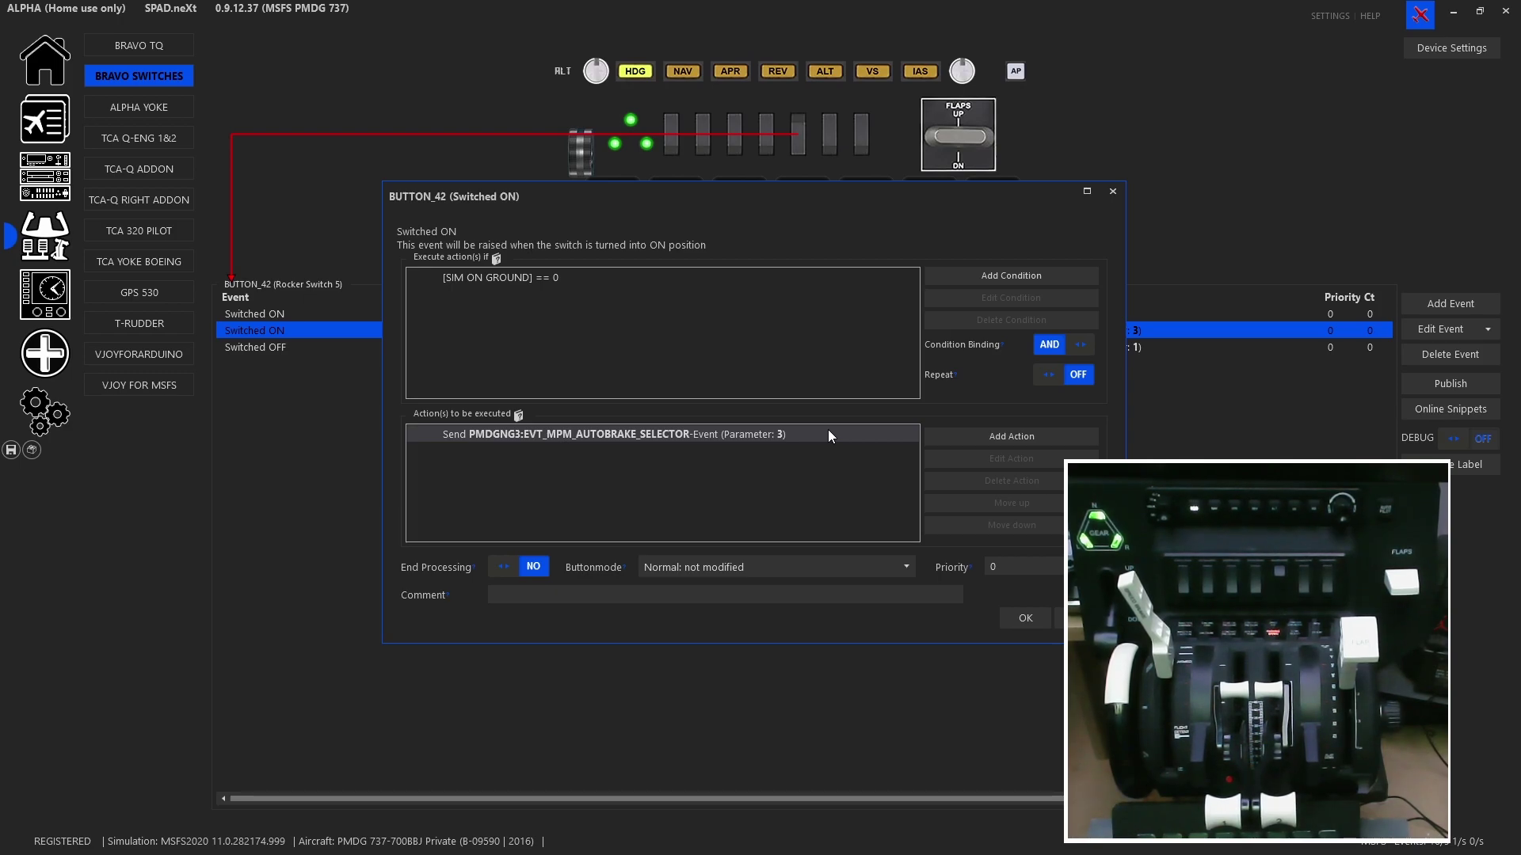
pyautogui.doubleClick(828, 432)
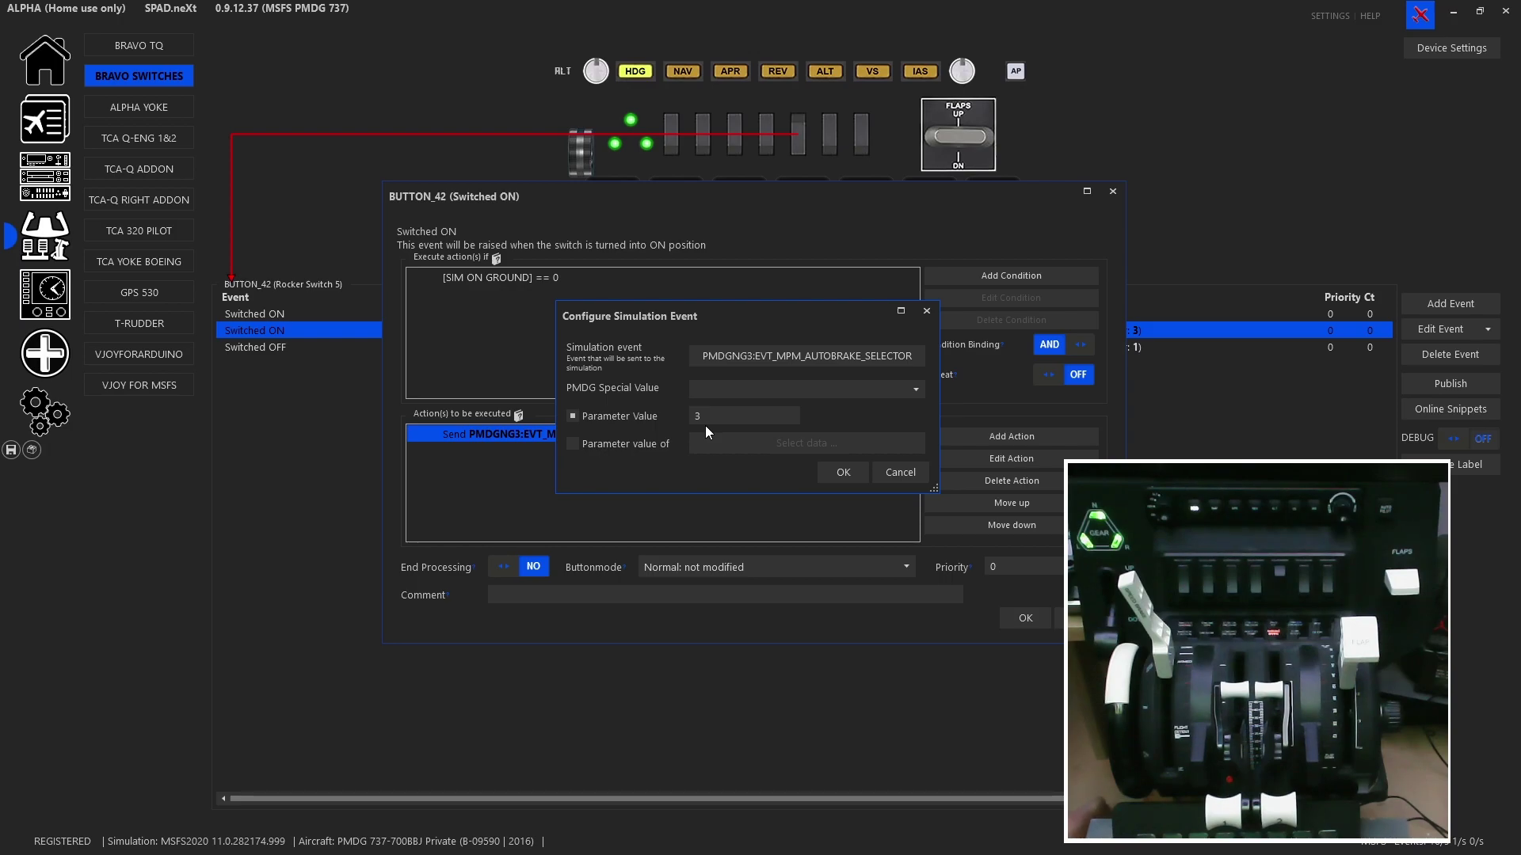
pyautogui.click(902, 474)
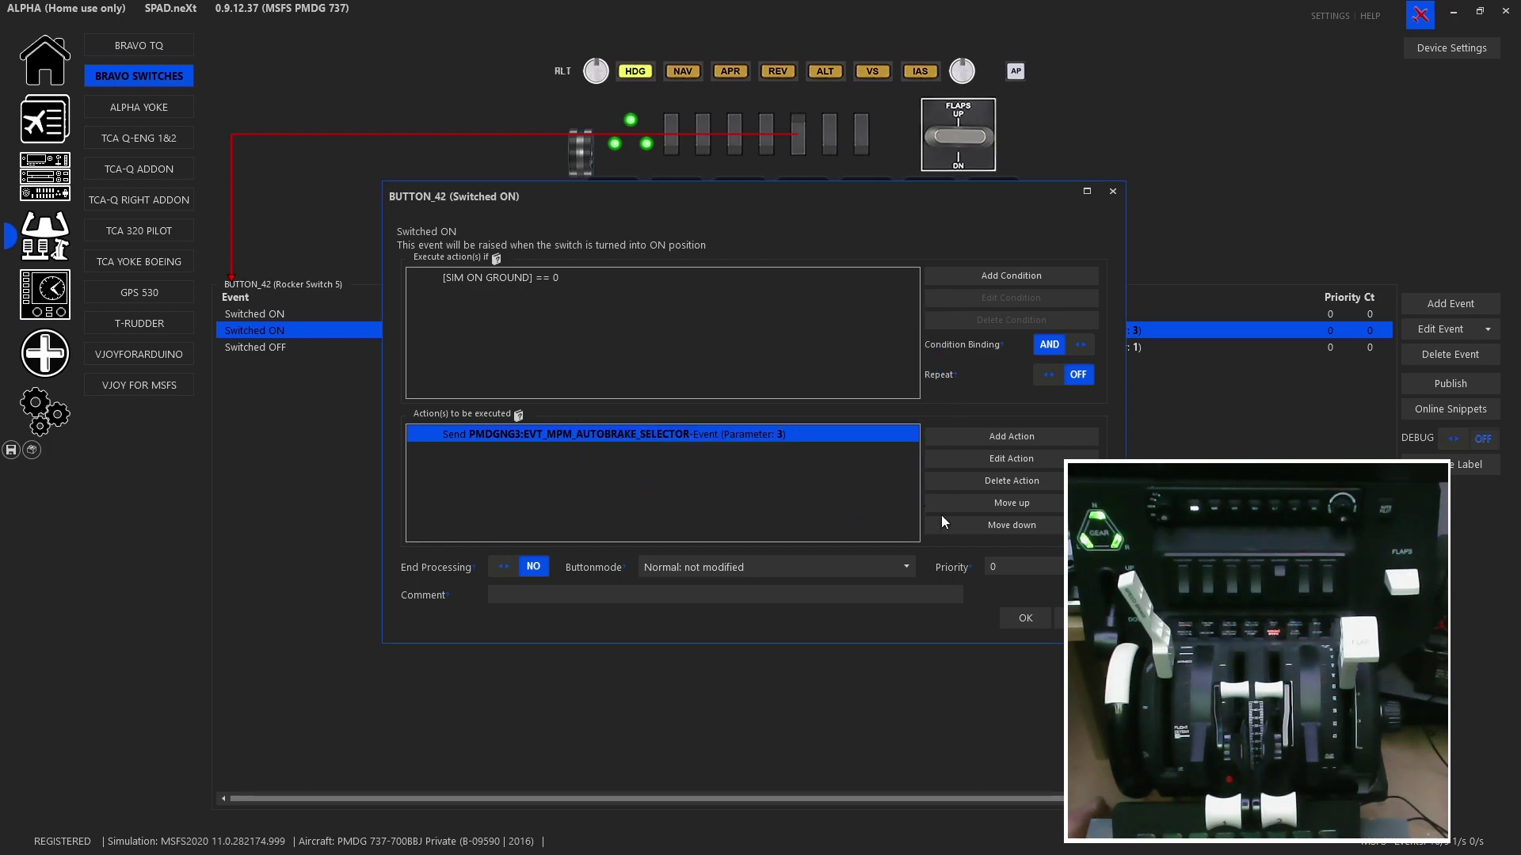
pyautogui.click(1058, 618)
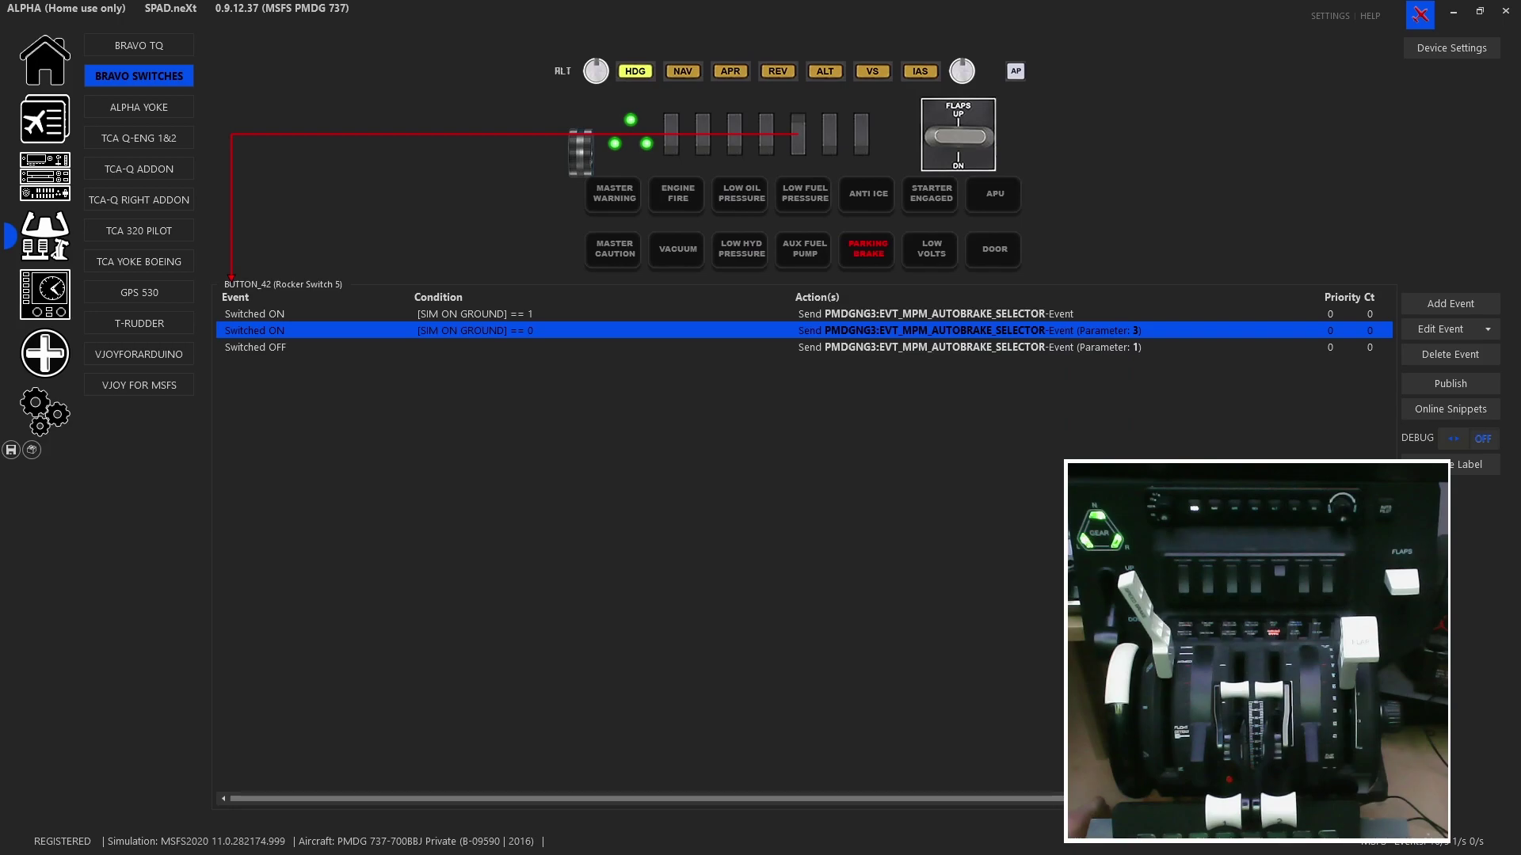
# Step: Inspect the autobrake selector action in Rocker Switch 5's Switched OFF event, leaving it unedited
pyautogui.click(516, 347)
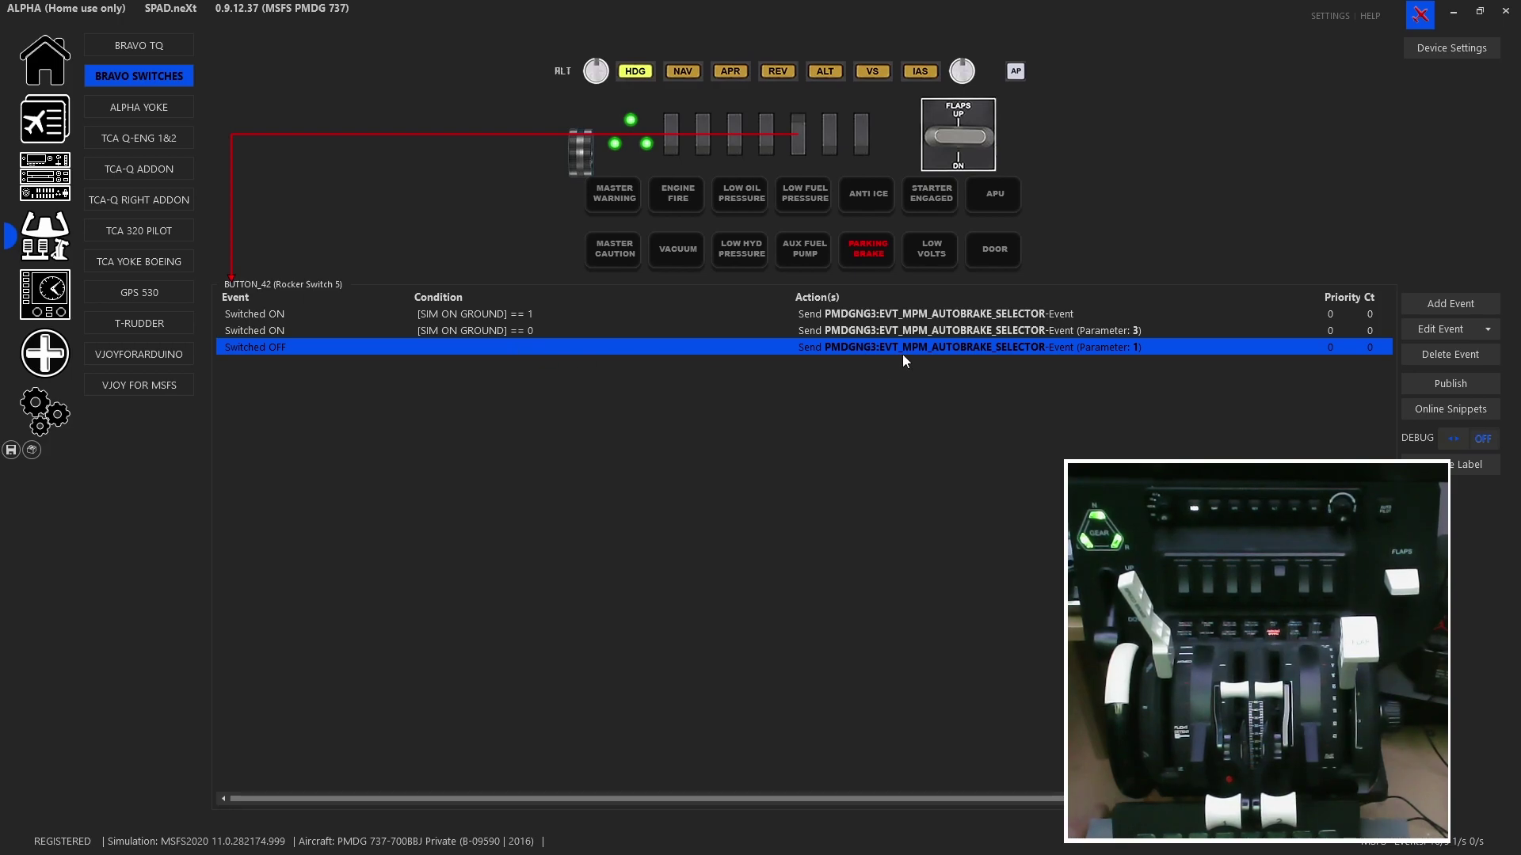
pyautogui.doubleClick(1132, 350)
pyautogui.doubleClick(792, 442)
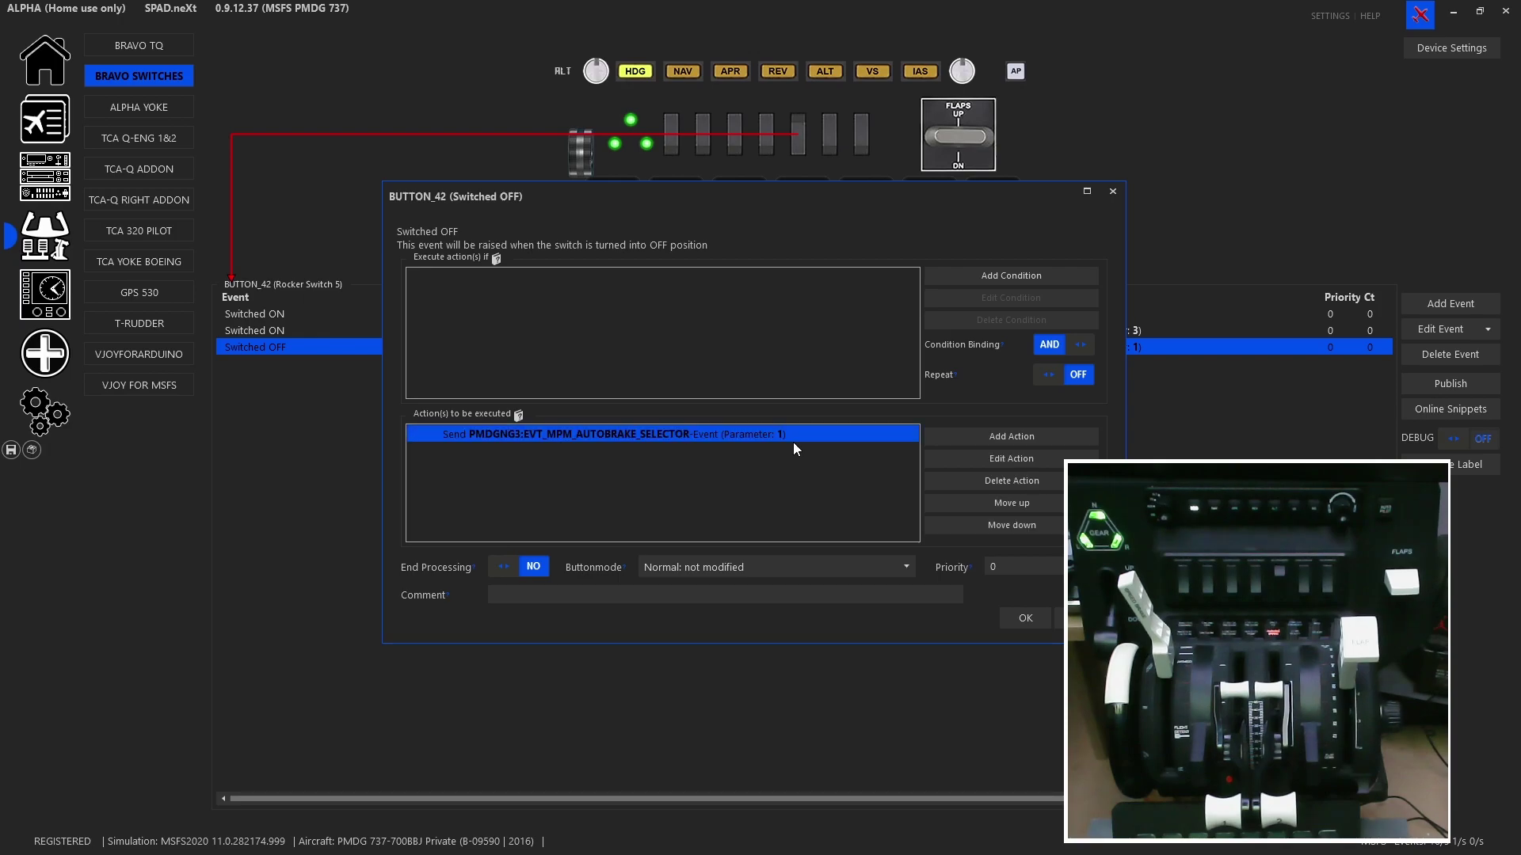
pyautogui.click(906, 473)
pyautogui.click(1069, 618)
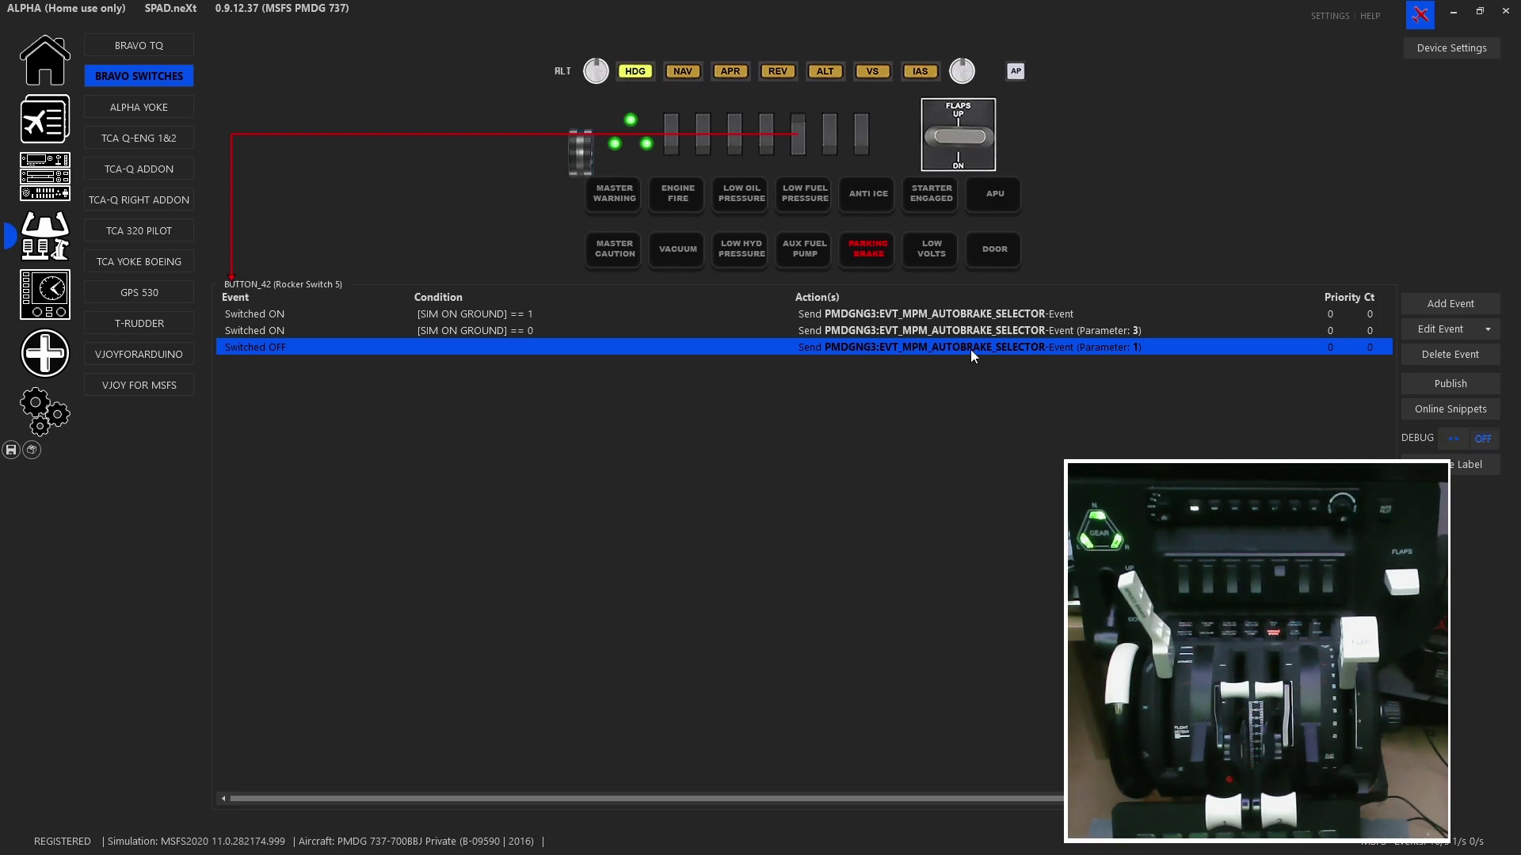
pyautogui.moveTo(672, 324); pyautogui.dragTo(606, 388)
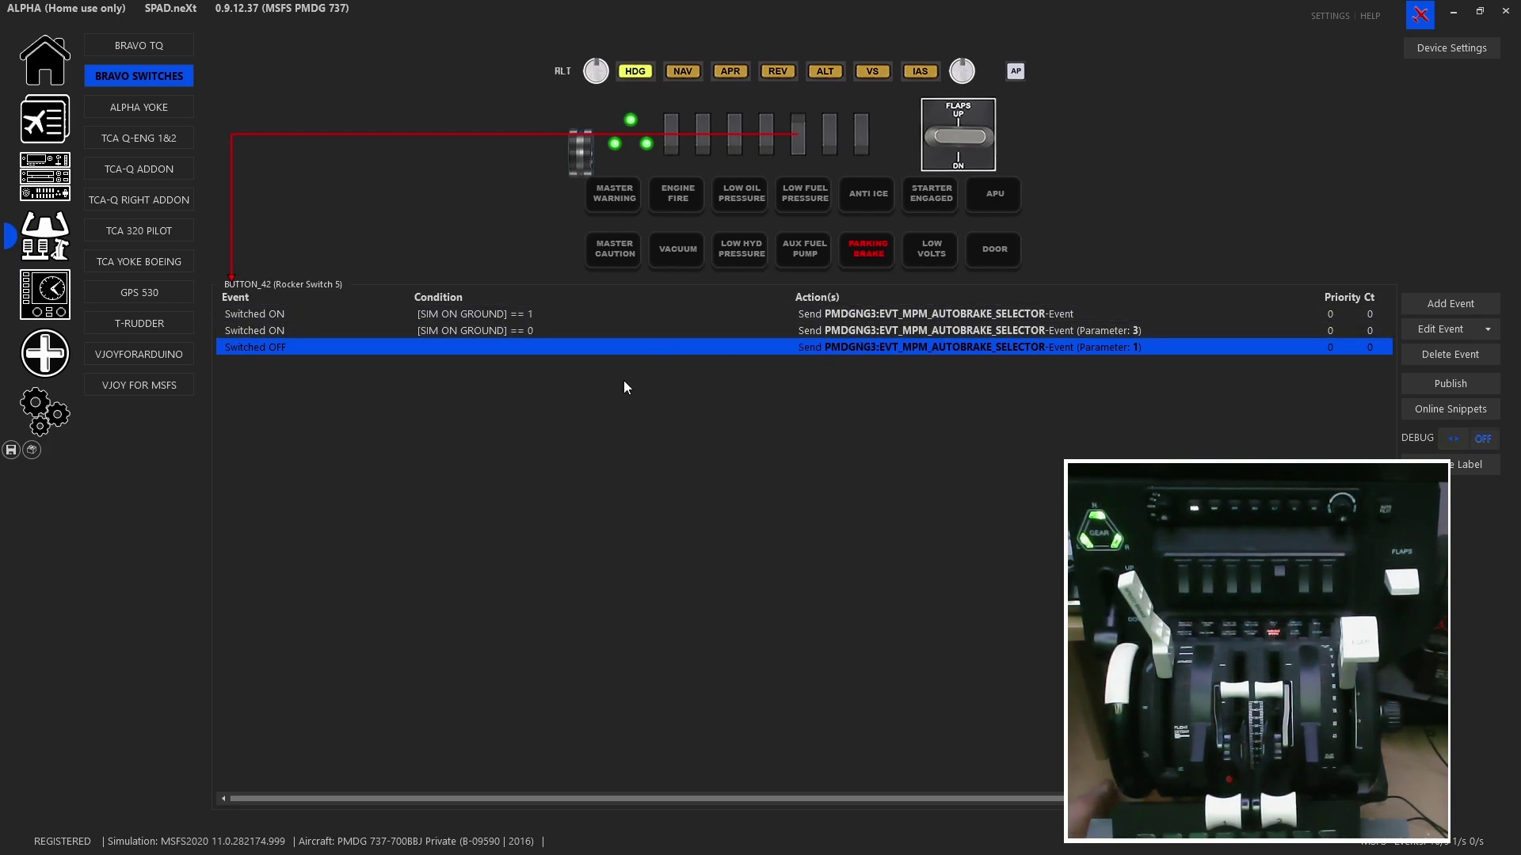
# Step: Examine the left IRU actions and delays in Rocker Switch 6's first Switched ON event, leaving them unedited
pyautogui.click(831, 149)
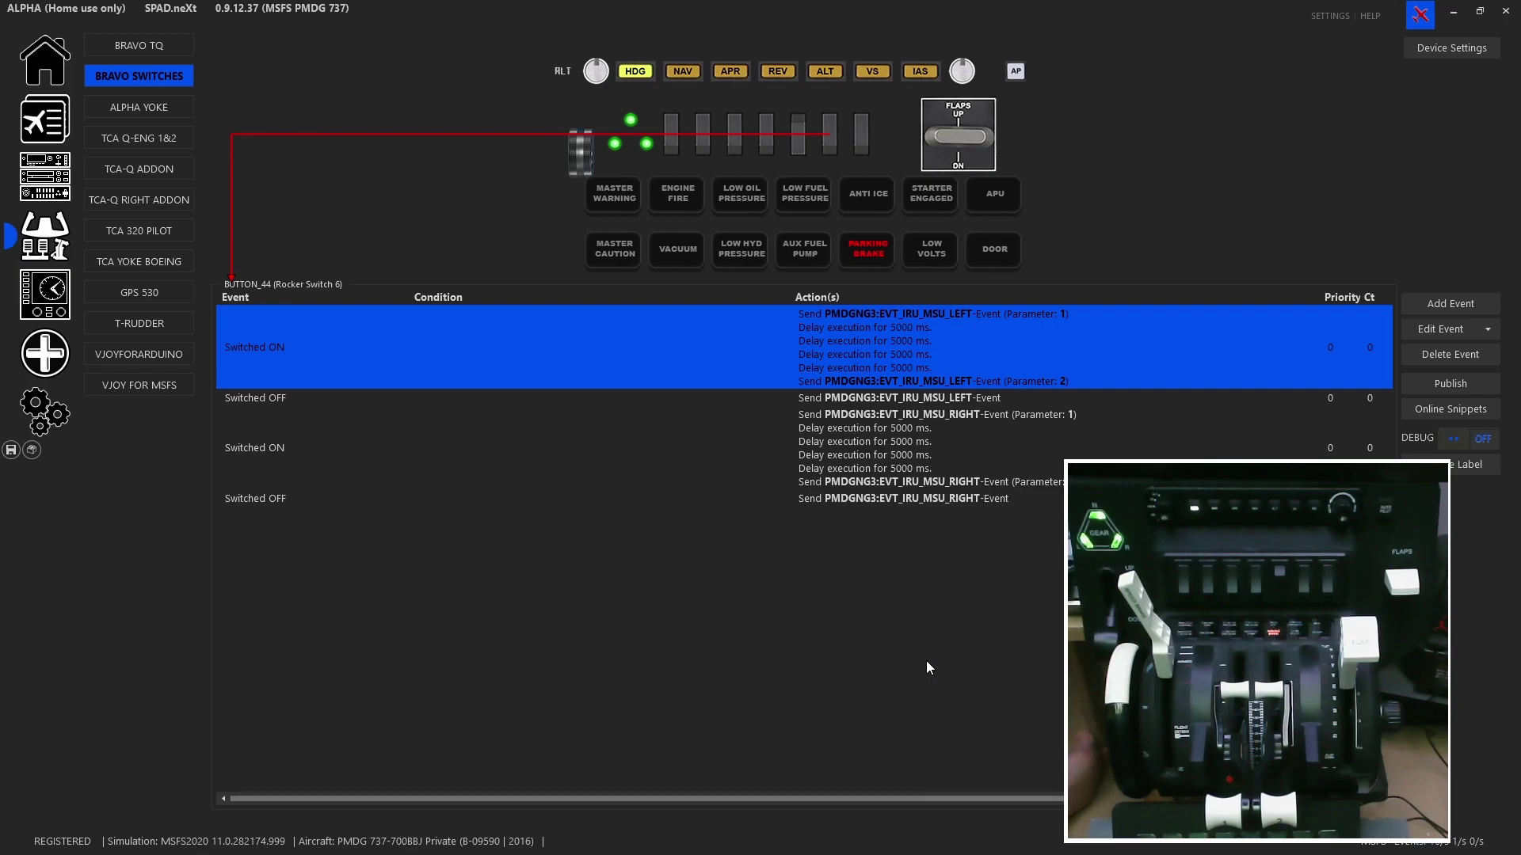
pyautogui.doubleClick(934, 359)
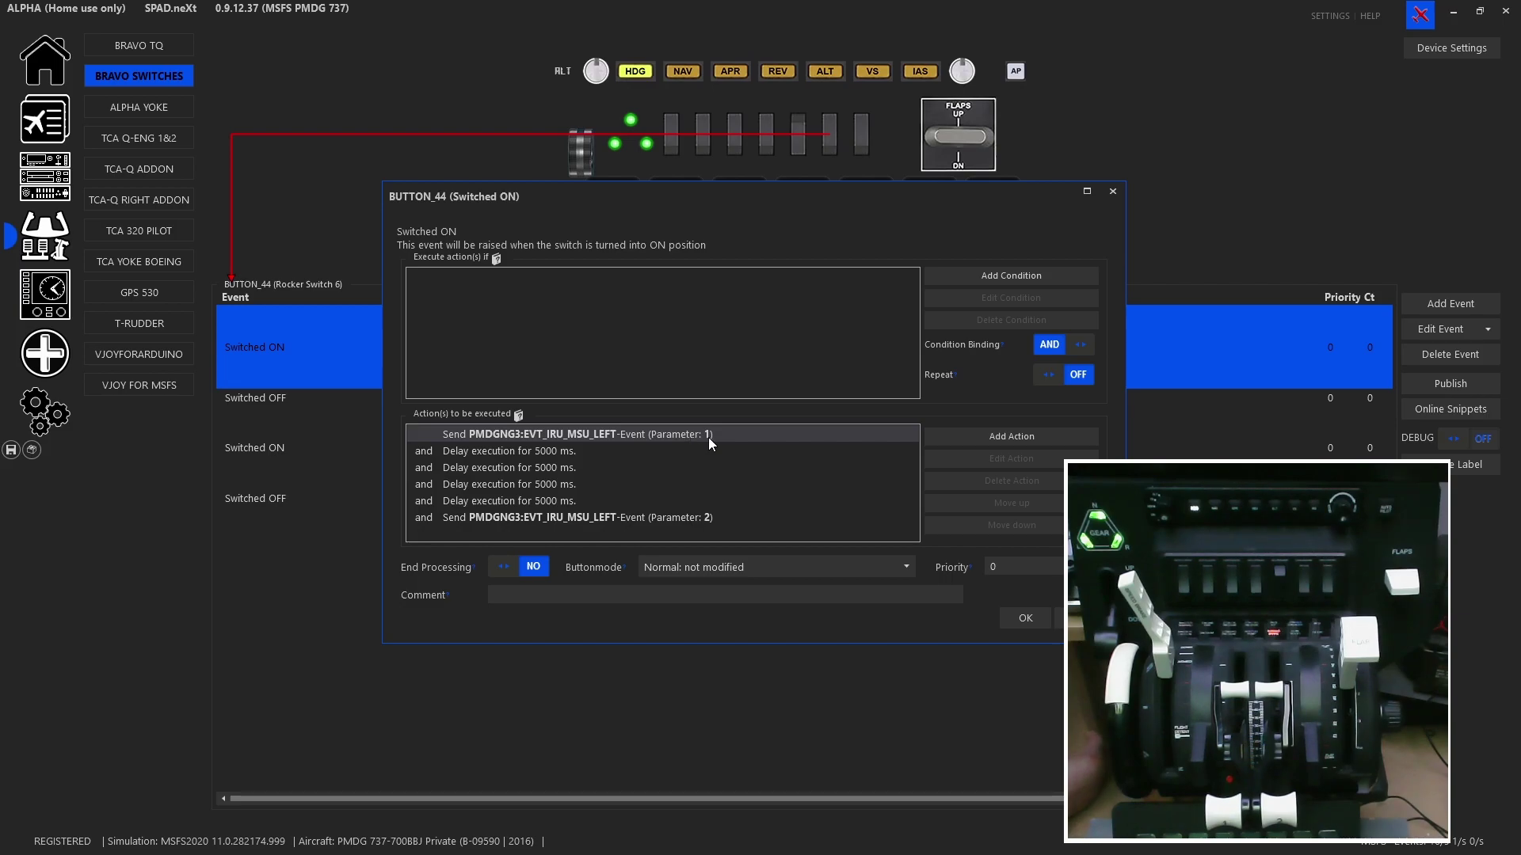
pyautogui.click(592, 453)
pyautogui.click(610, 517)
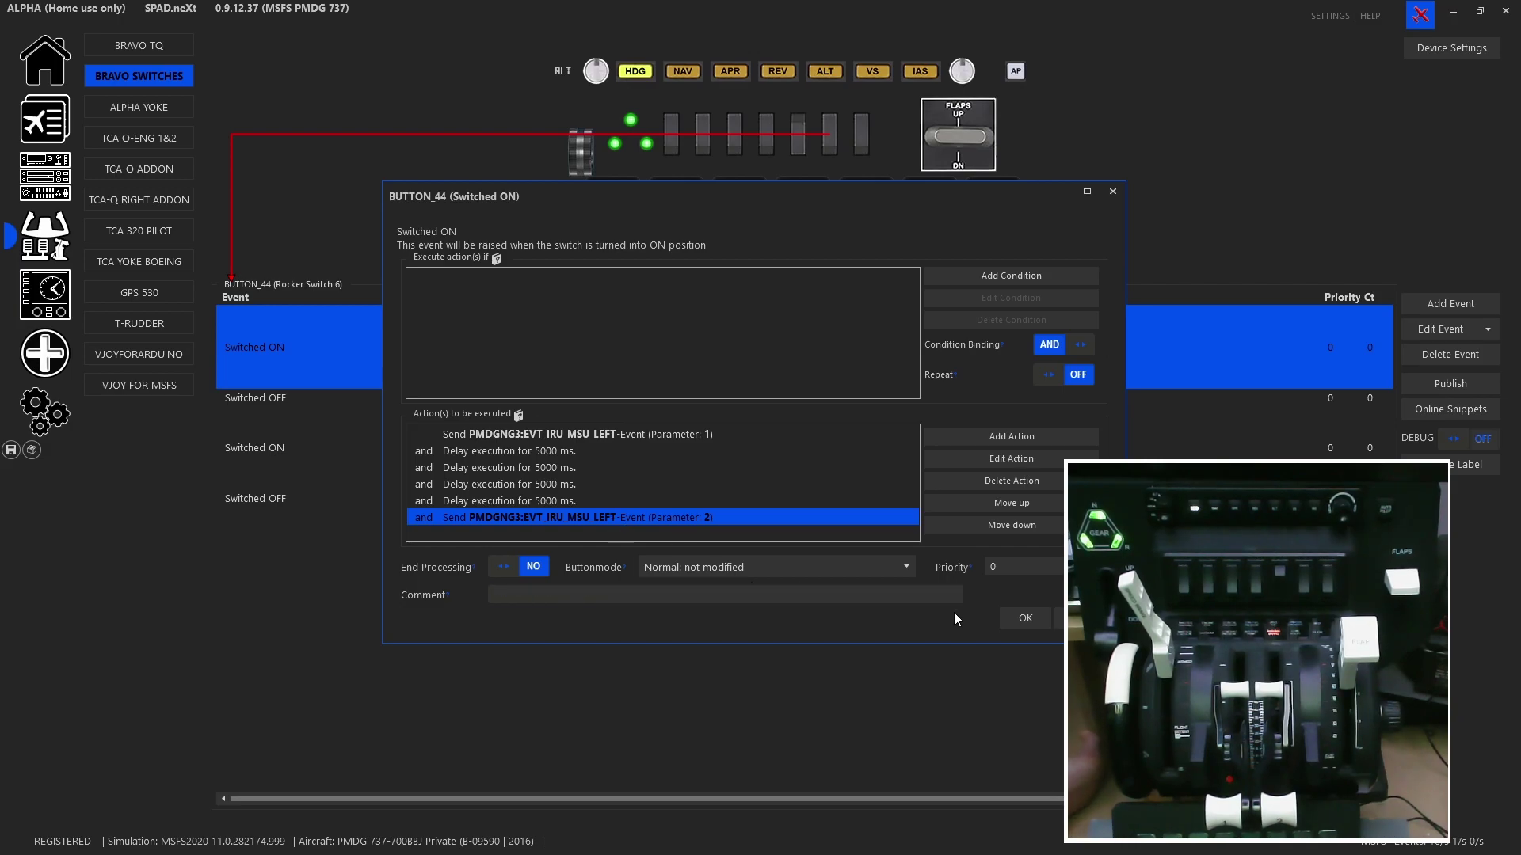
pyautogui.click(1028, 617)
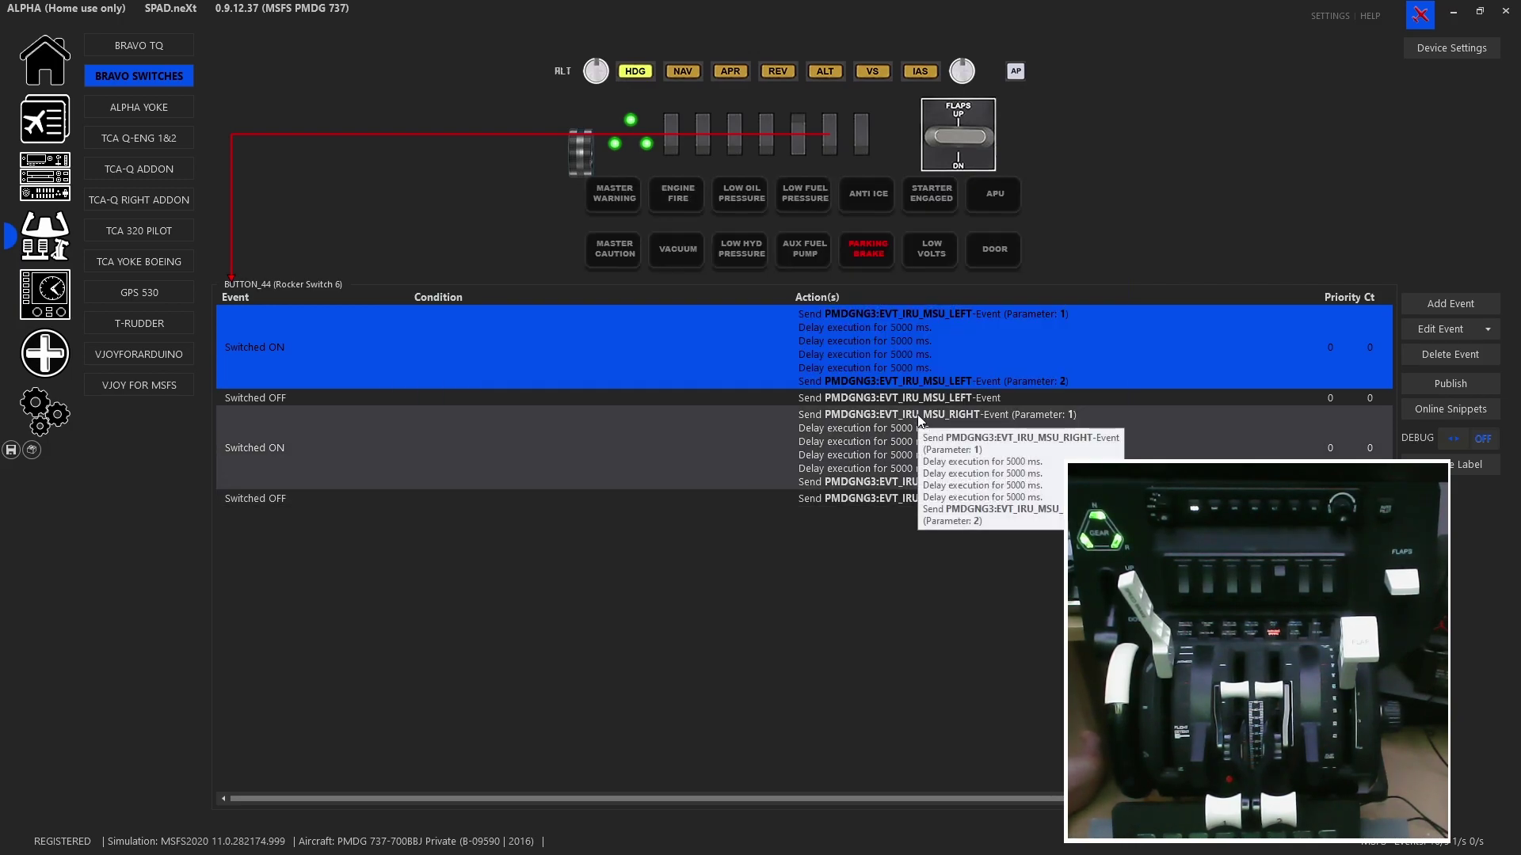
# Step: Inspect the left IRU action in Rocker Switch 6's first Switched OFF event, leaving it unedited
pyautogui.click(921, 409)
pyautogui.click(922, 401)
pyautogui.doubleClick(922, 401)
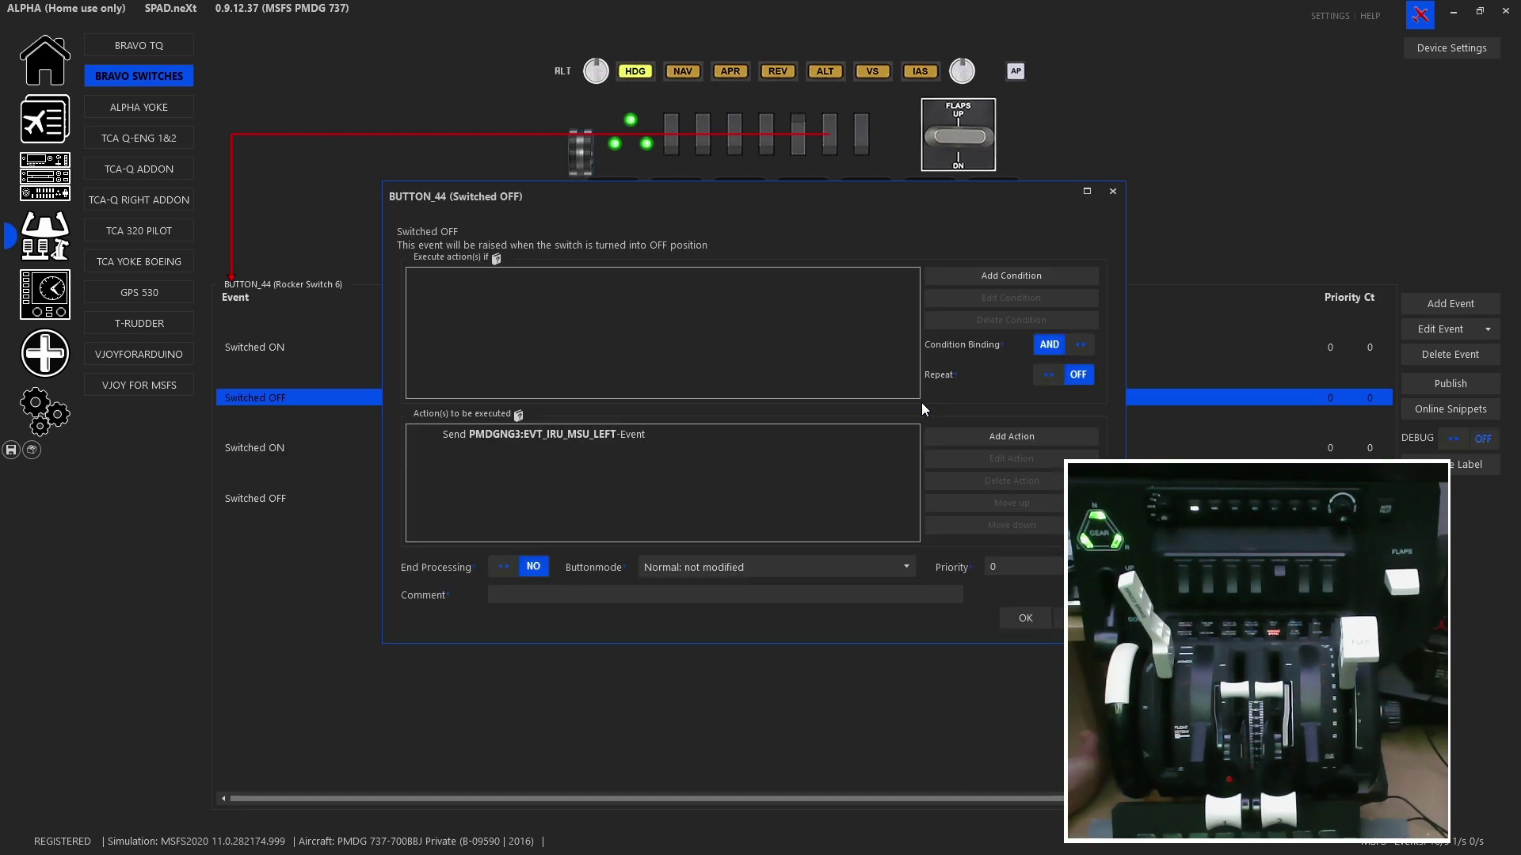
pyautogui.click(1026, 618)
# Step: Examine the right IRU actions and delays in Rocker Switch 6's second Switched ON event, plus its matching Switched OFF event
pyautogui.click(887, 442)
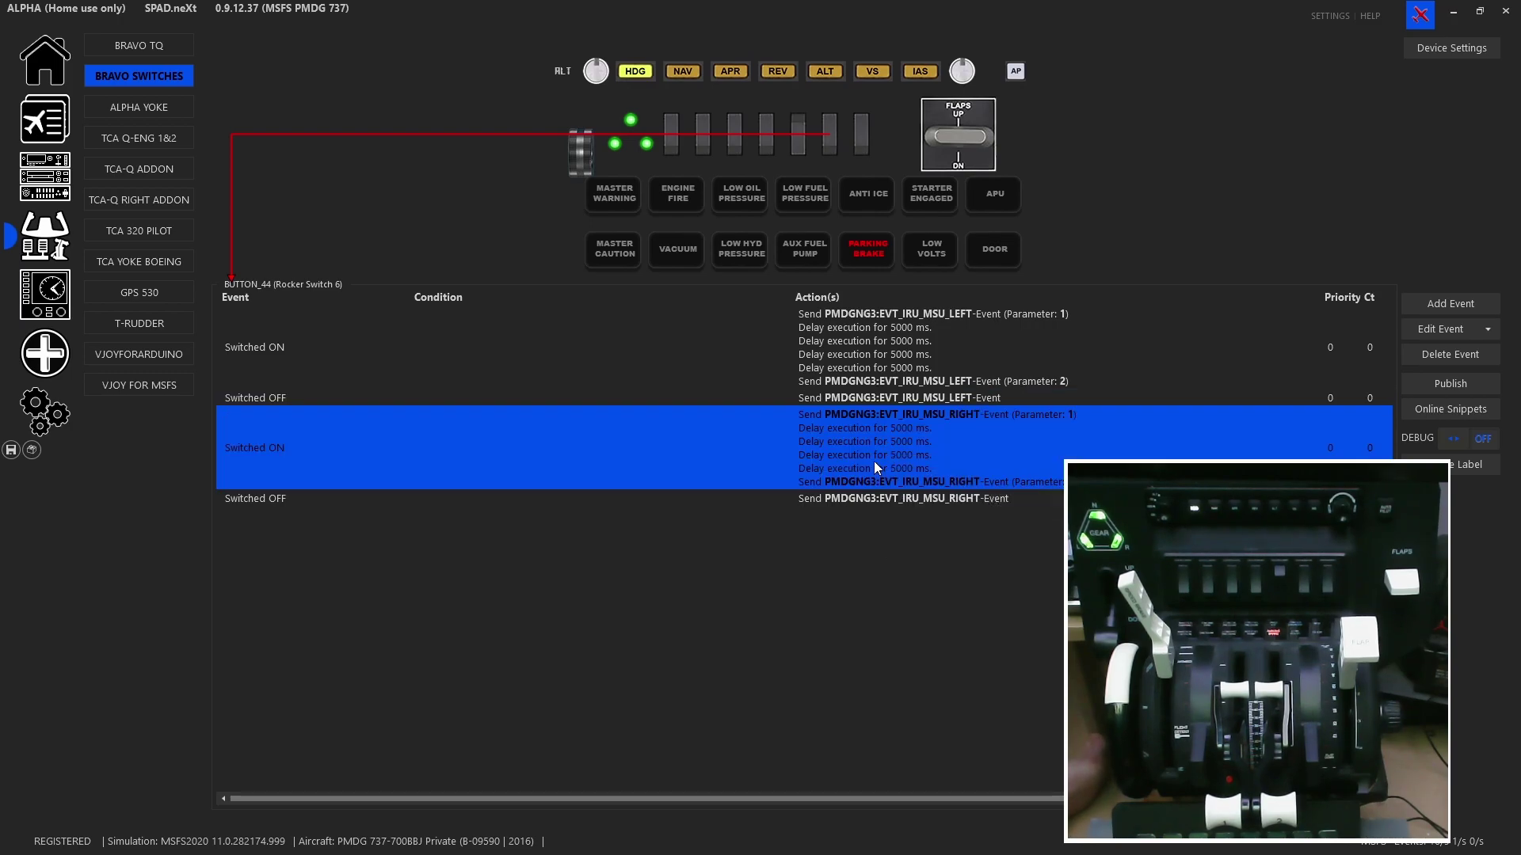
pyautogui.doubleClick(873, 461)
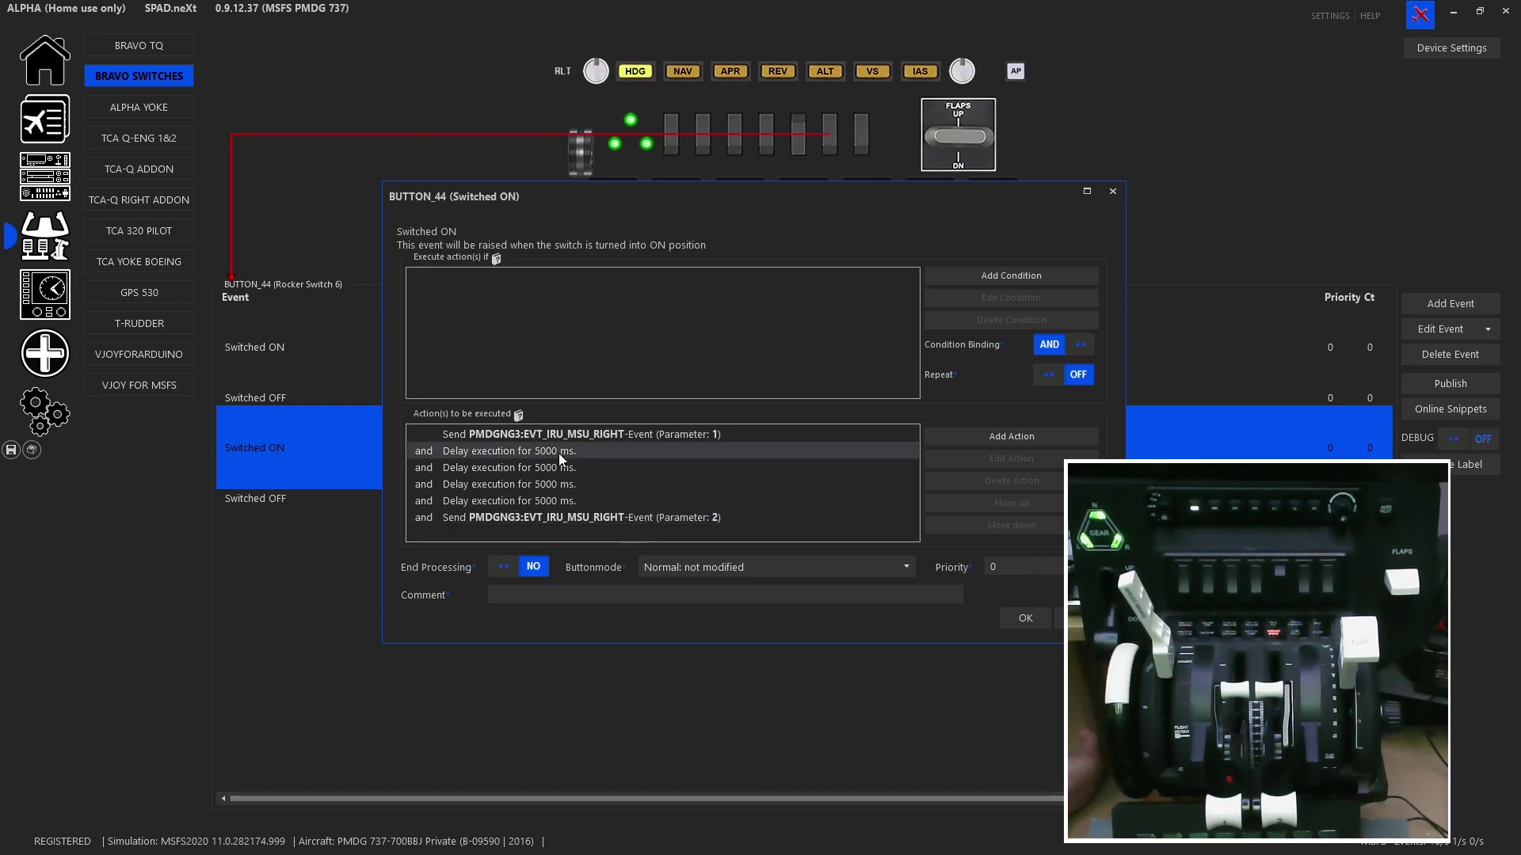
pyautogui.click(1022, 617)
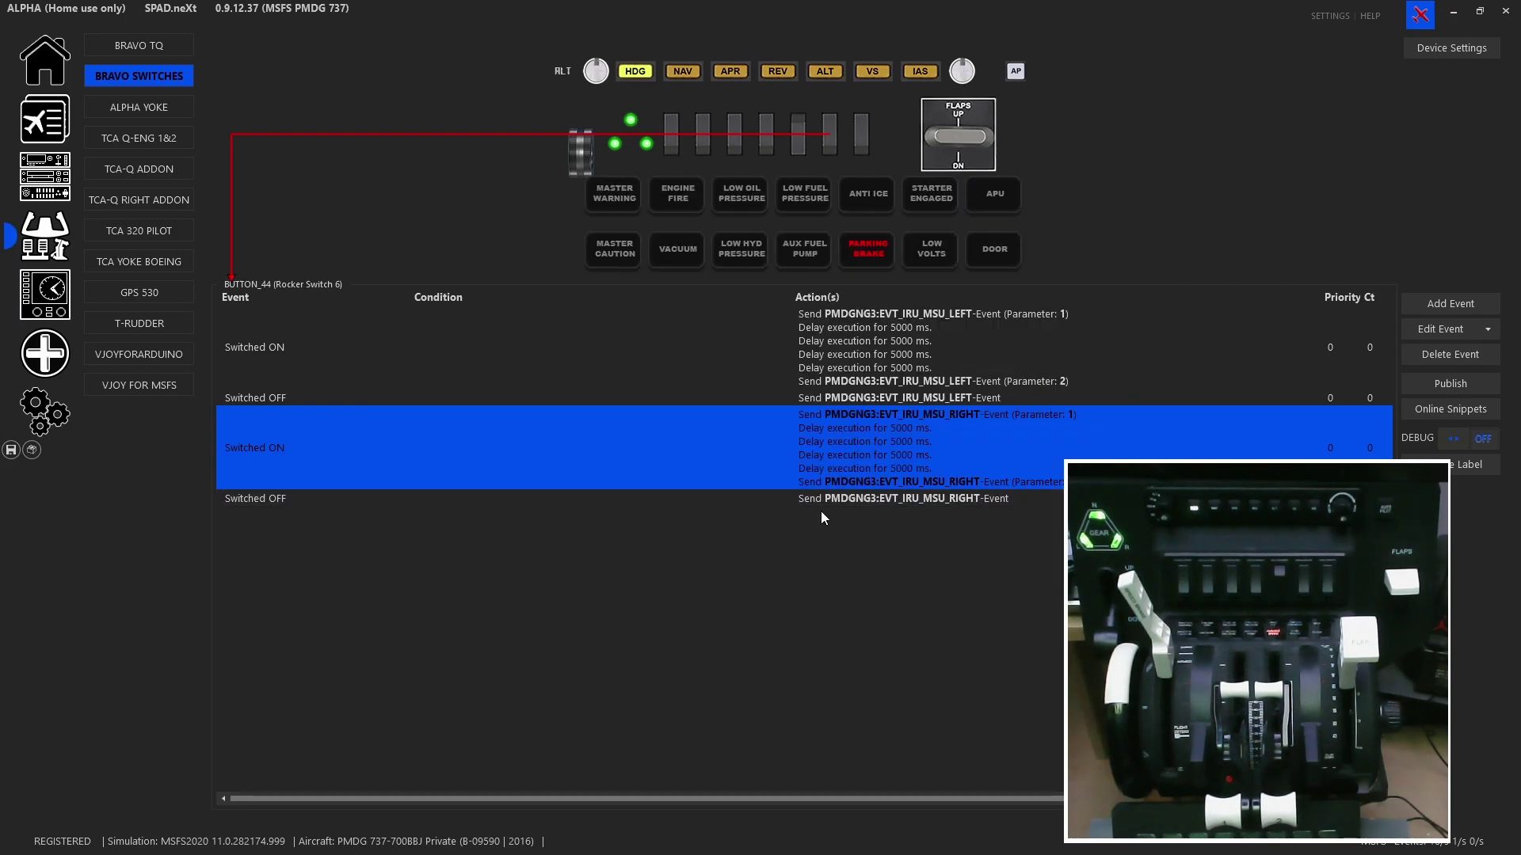
pyautogui.click(821, 501)
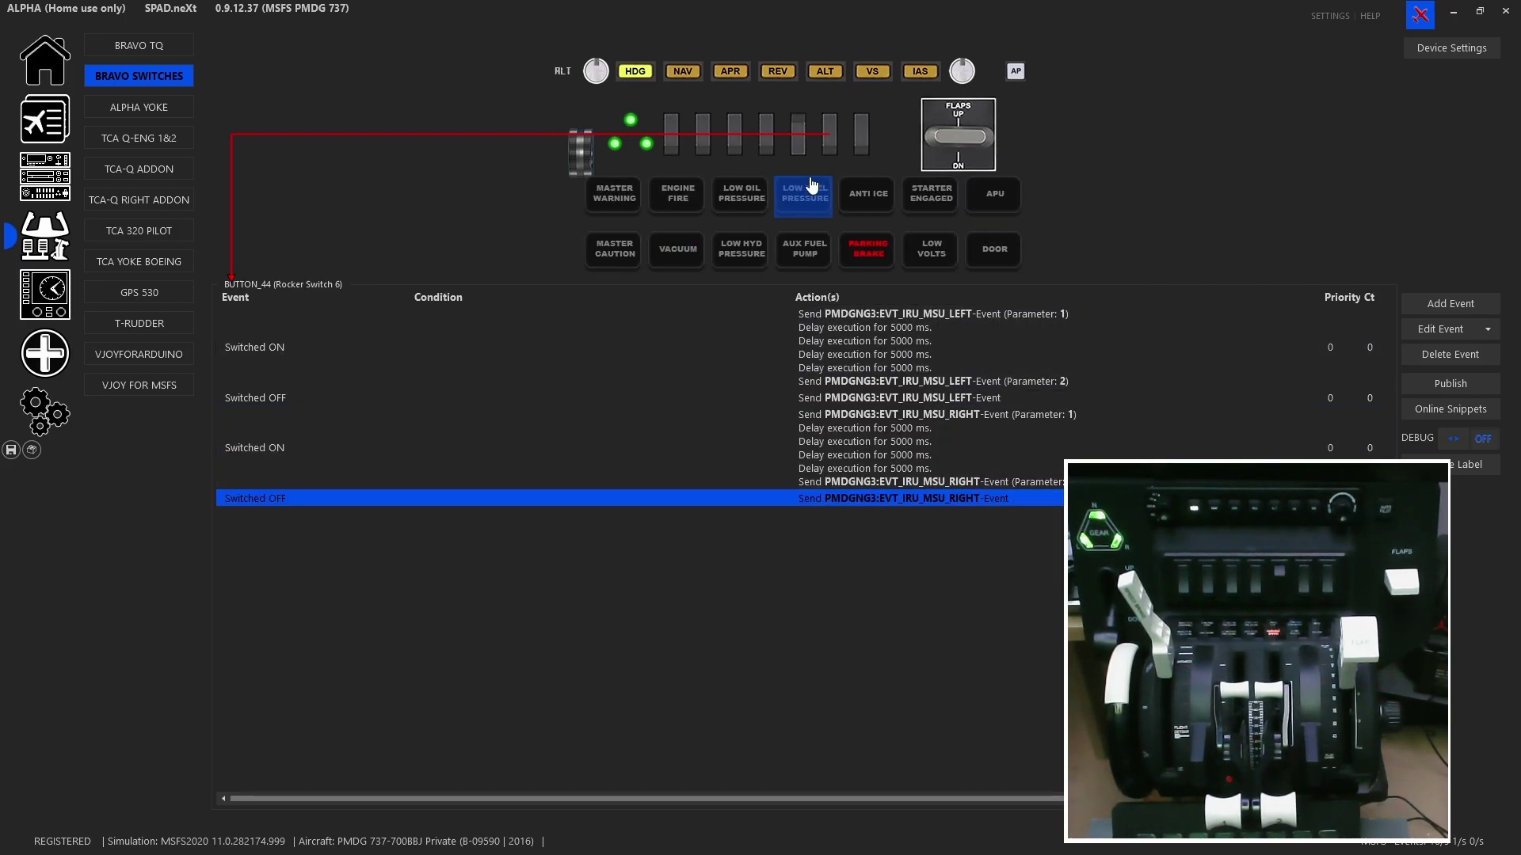
# Step: Examine the stab trim switch, delay and guard actions in Rocker Switch 7's Switched ON event, leaving them unedited
pyautogui.click(862, 154)
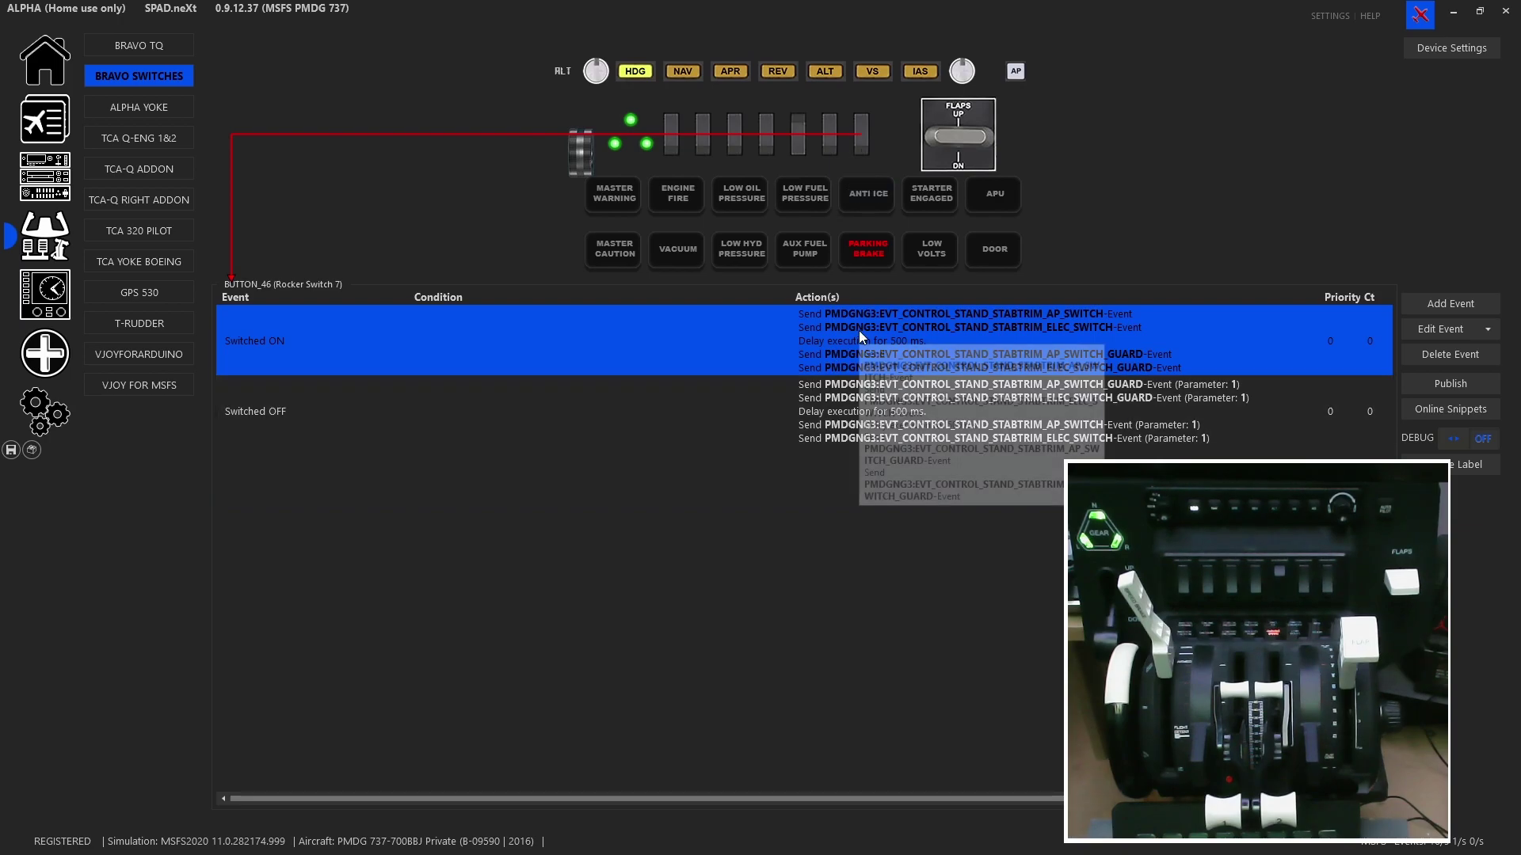
pyautogui.click(820, 406)
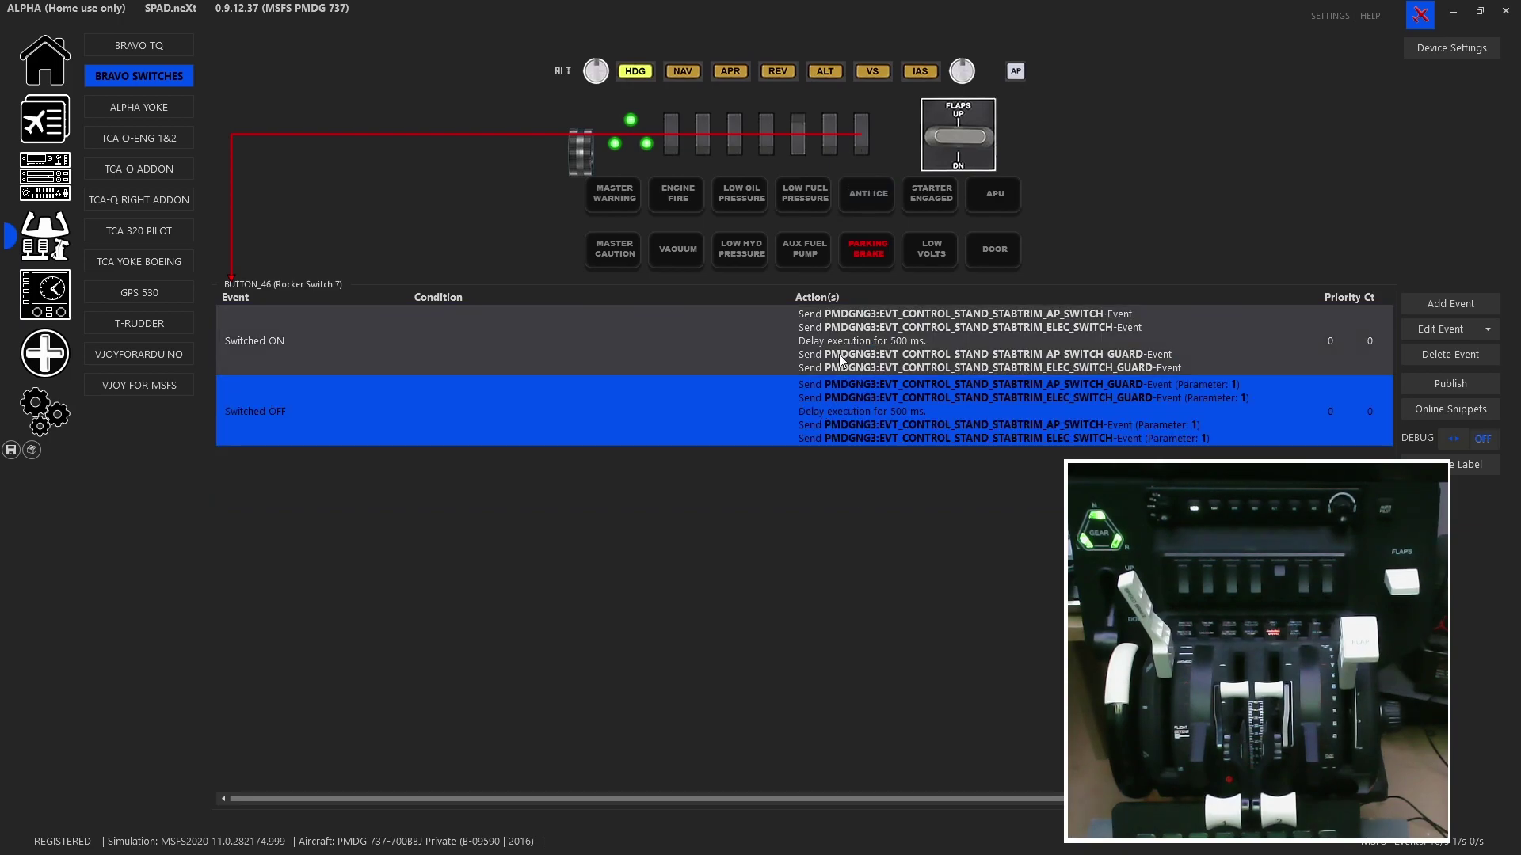
pyautogui.click(839, 354)
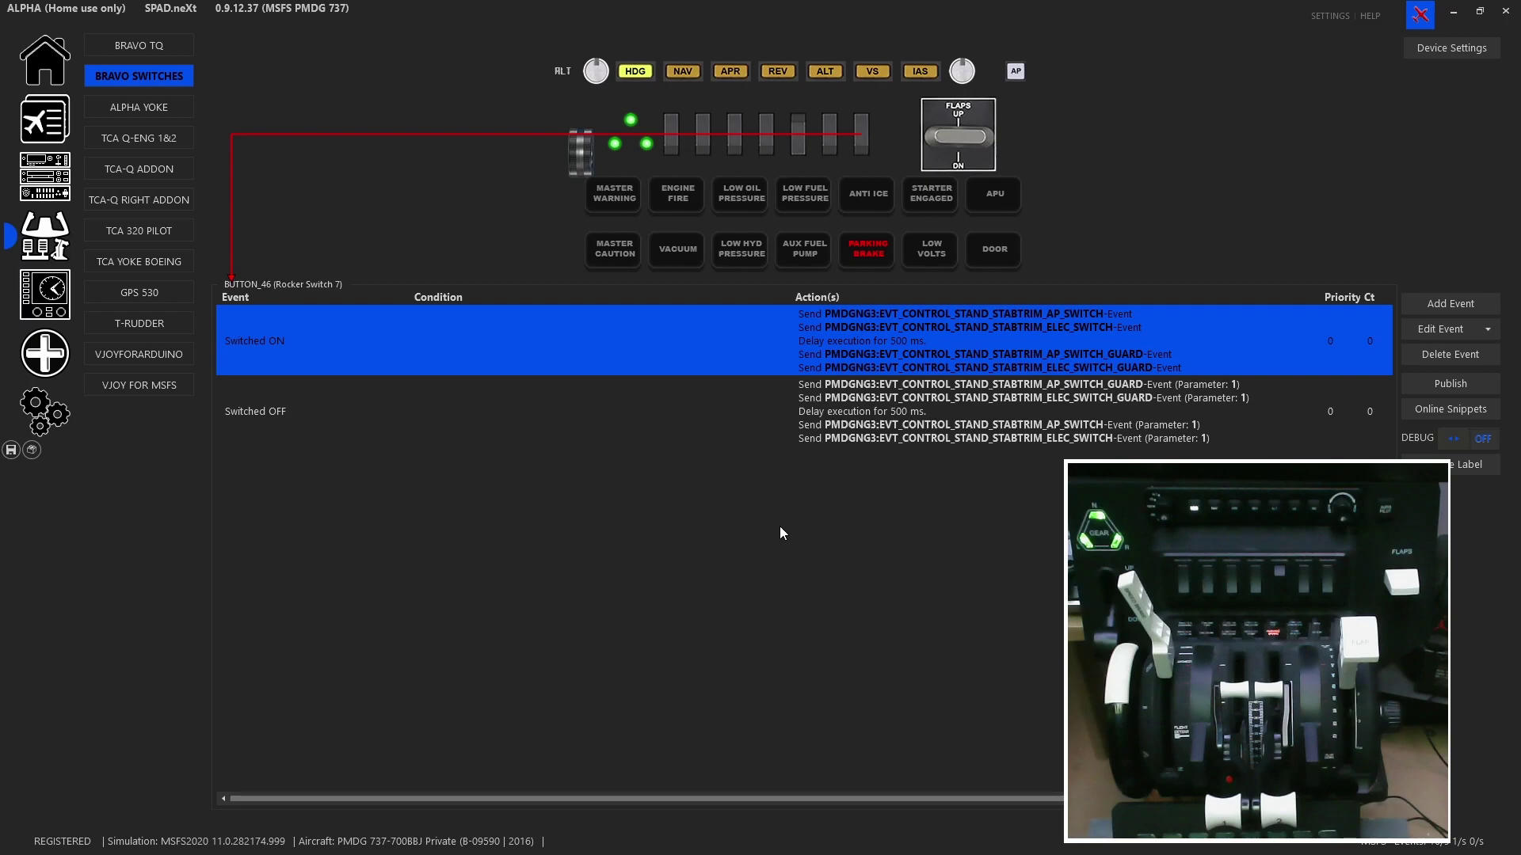
pyautogui.doubleClick(990, 355)
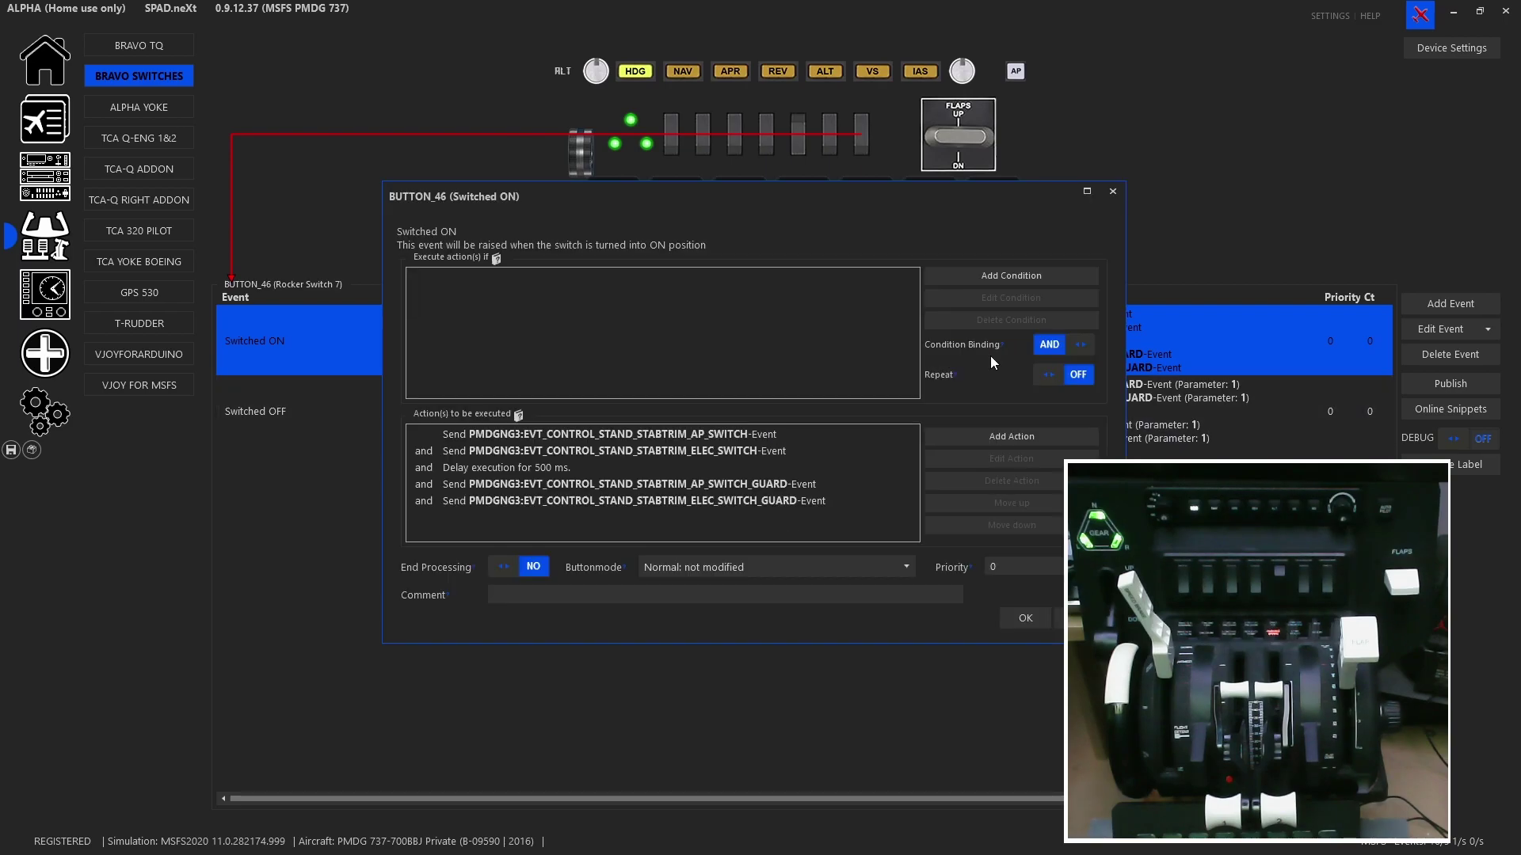
pyautogui.click(654, 434)
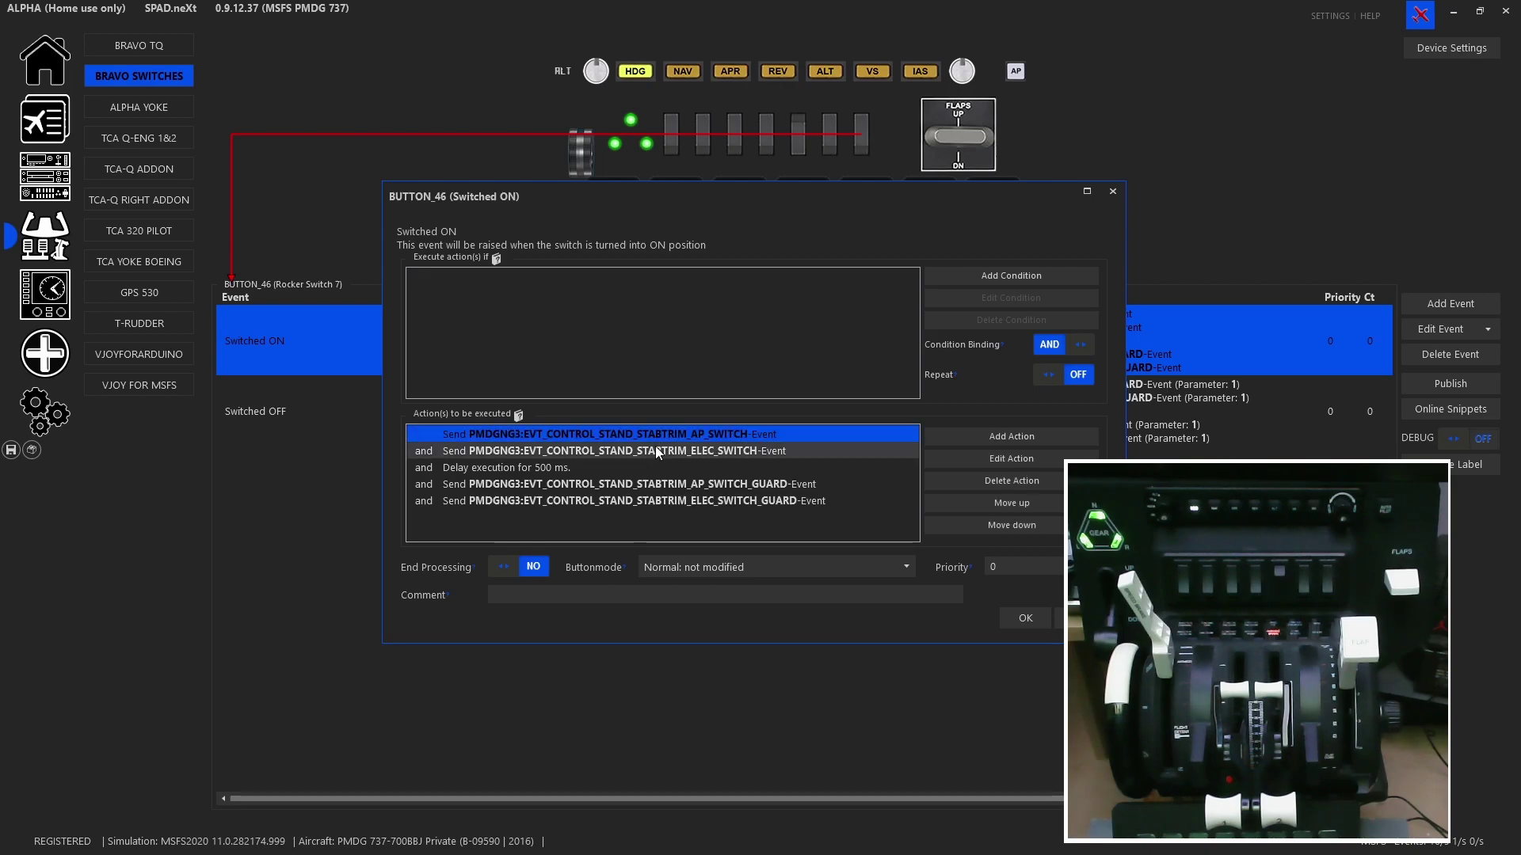
pyautogui.click(654, 446)
pyautogui.click(659, 432)
pyautogui.click(659, 448)
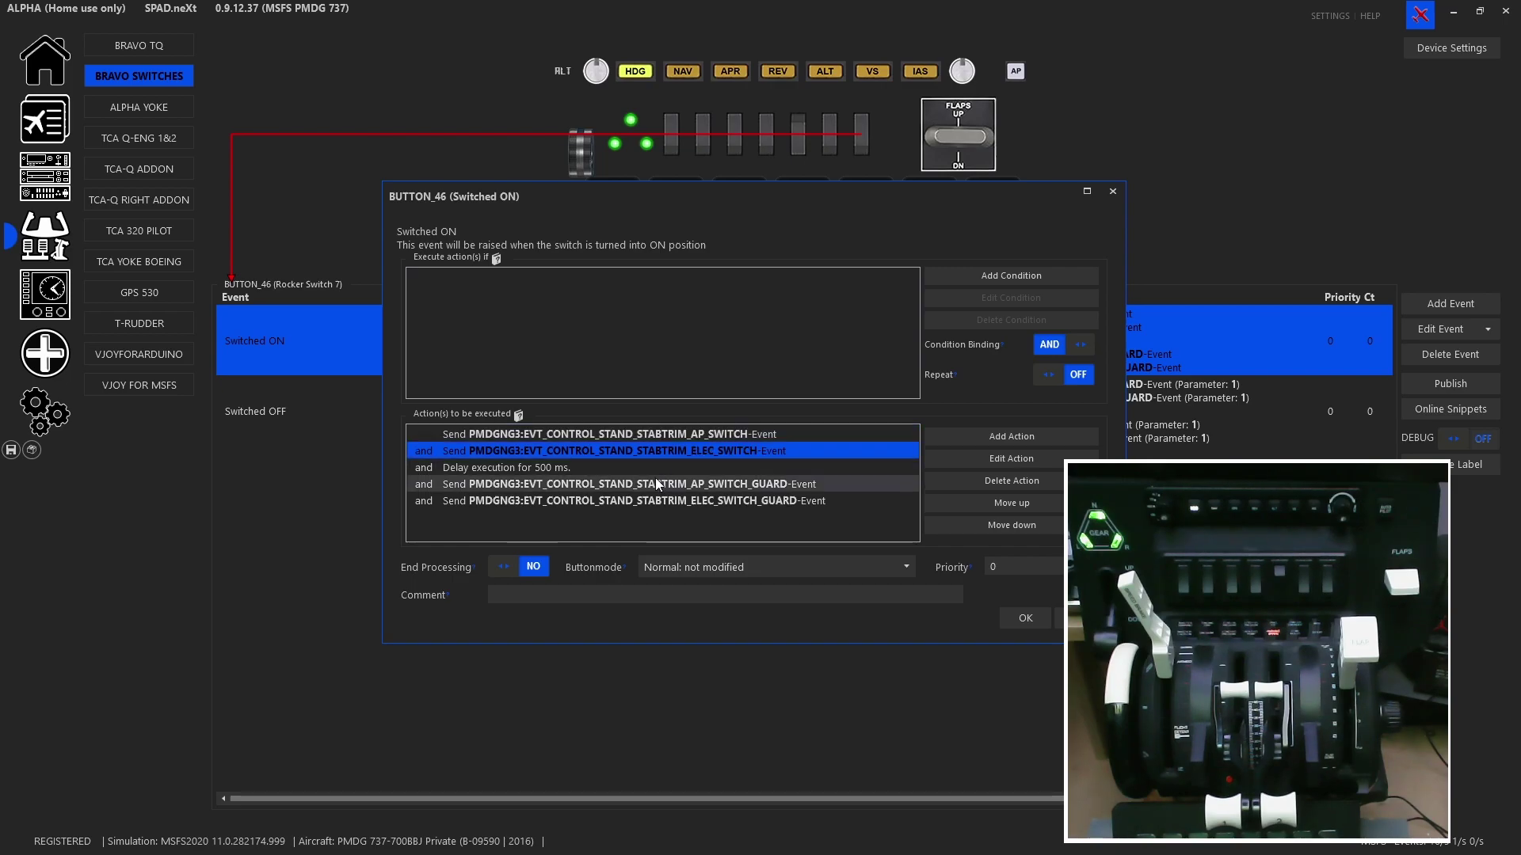
pyautogui.click(654, 471)
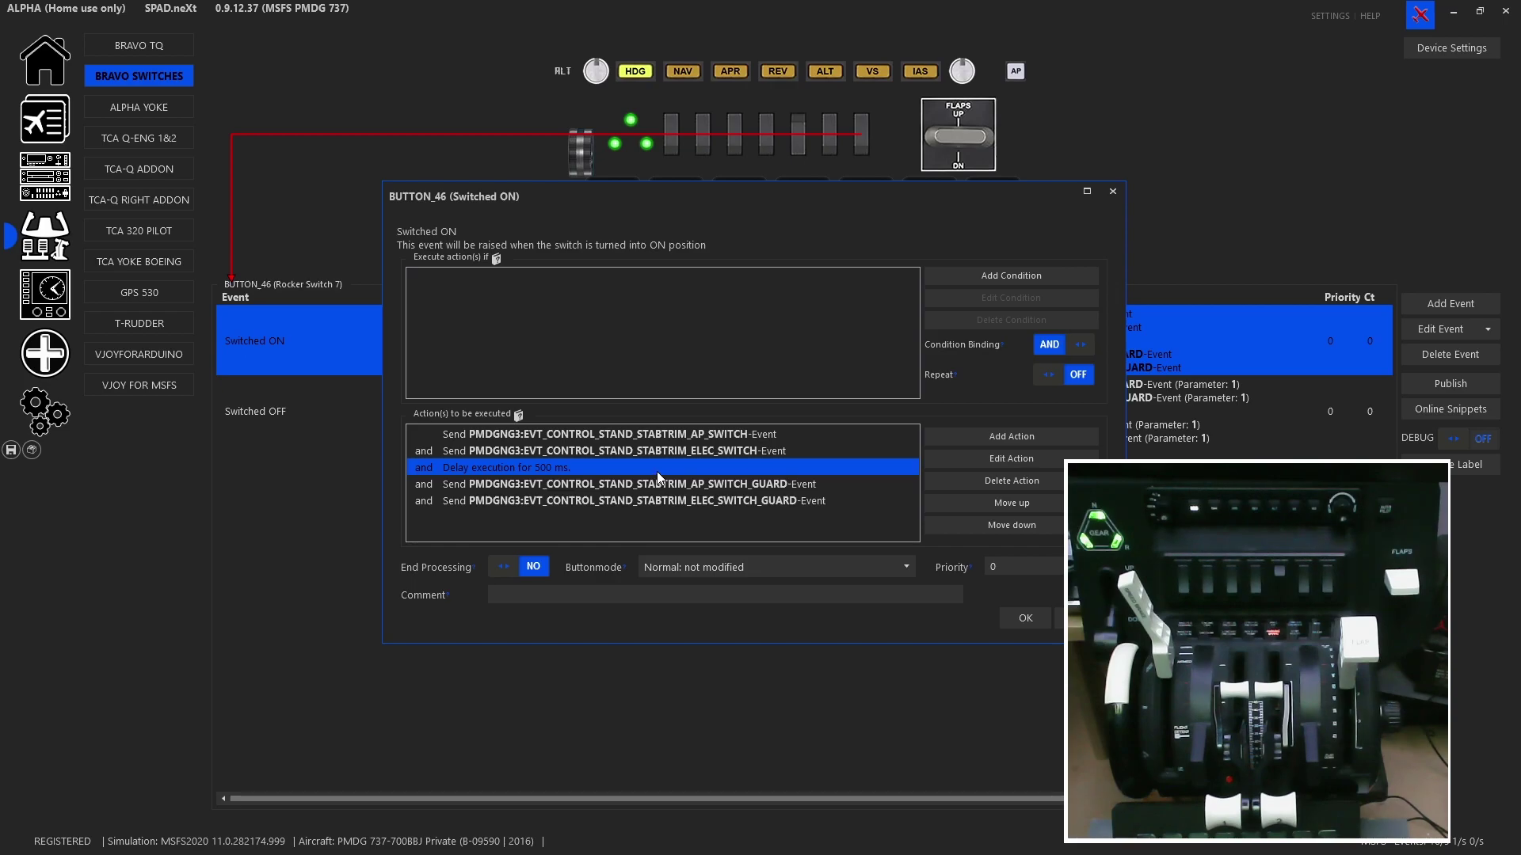
pyautogui.click(672, 490)
pyautogui.click(669, 500)
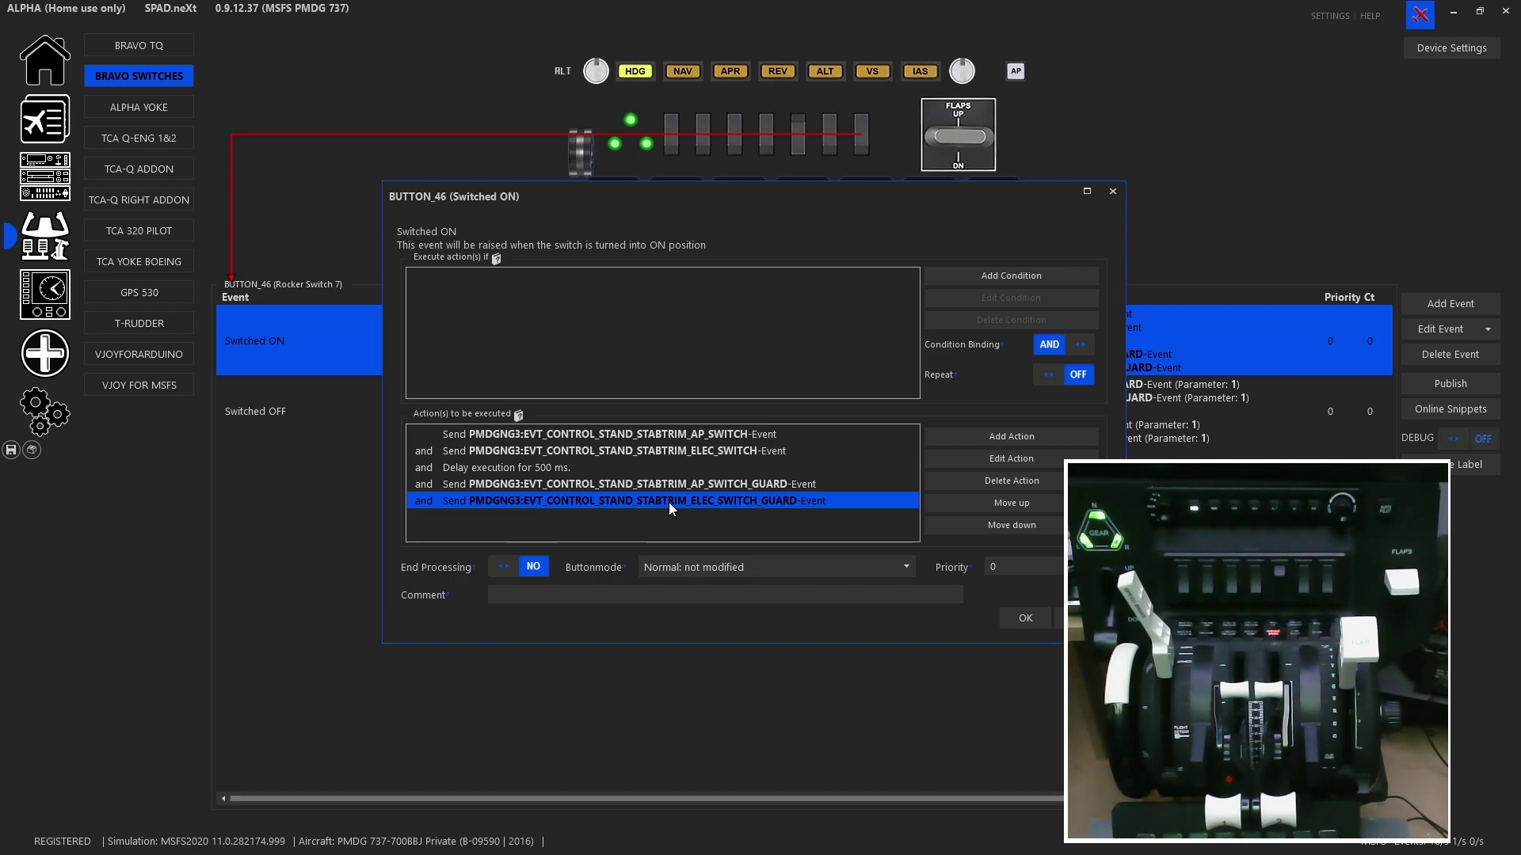
pyautogui.press('Escape')
# Step: Examine the guard, delay and stab trim switch actions in Rocker Switch 7's Switched OFF event
pyautogui.doubleClick(900, 418)
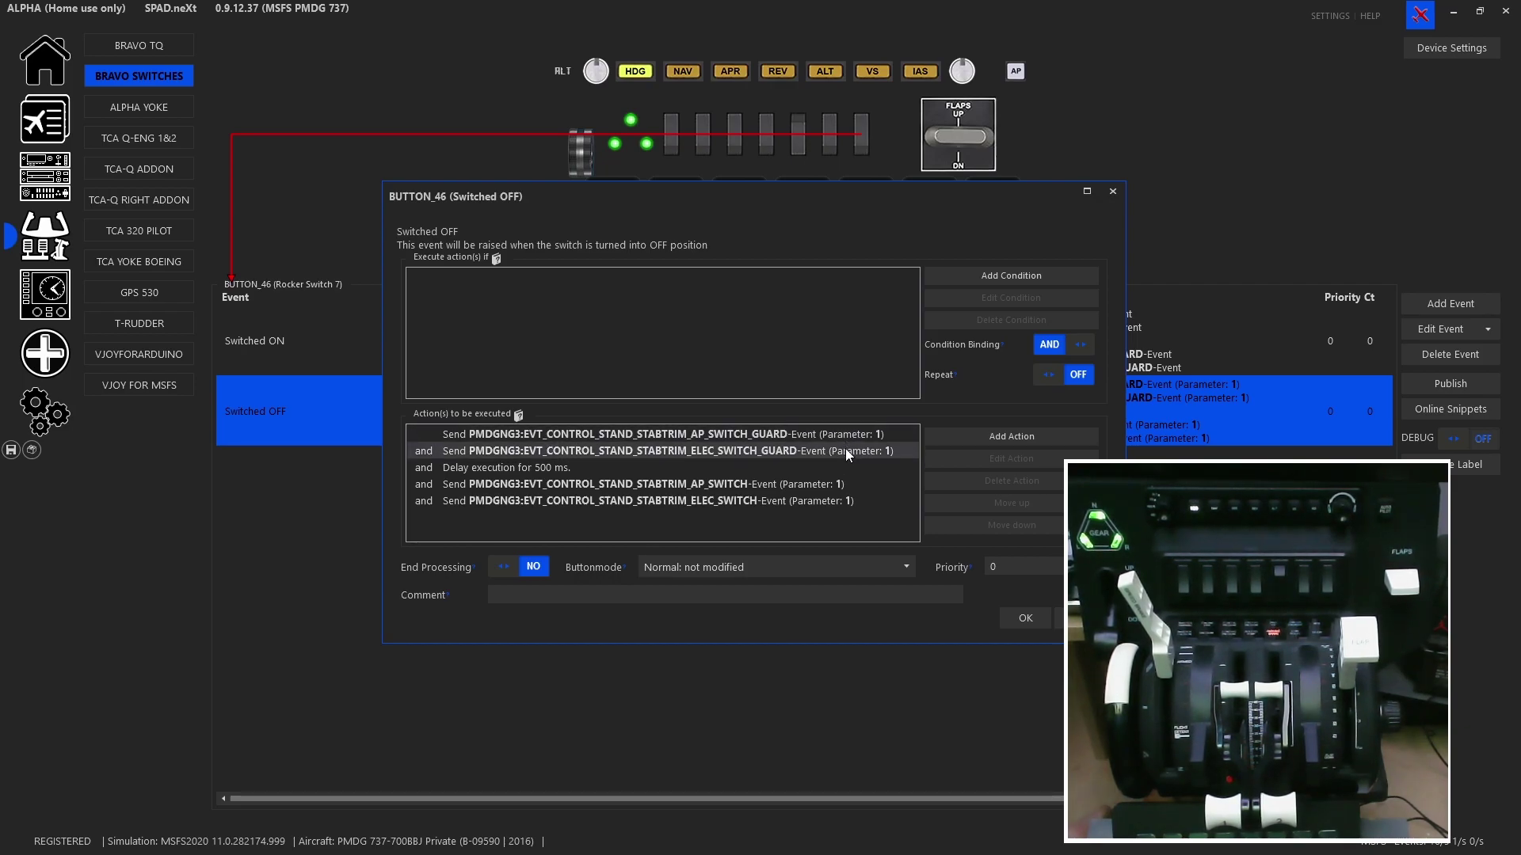
pyautogui.click(806, 466)
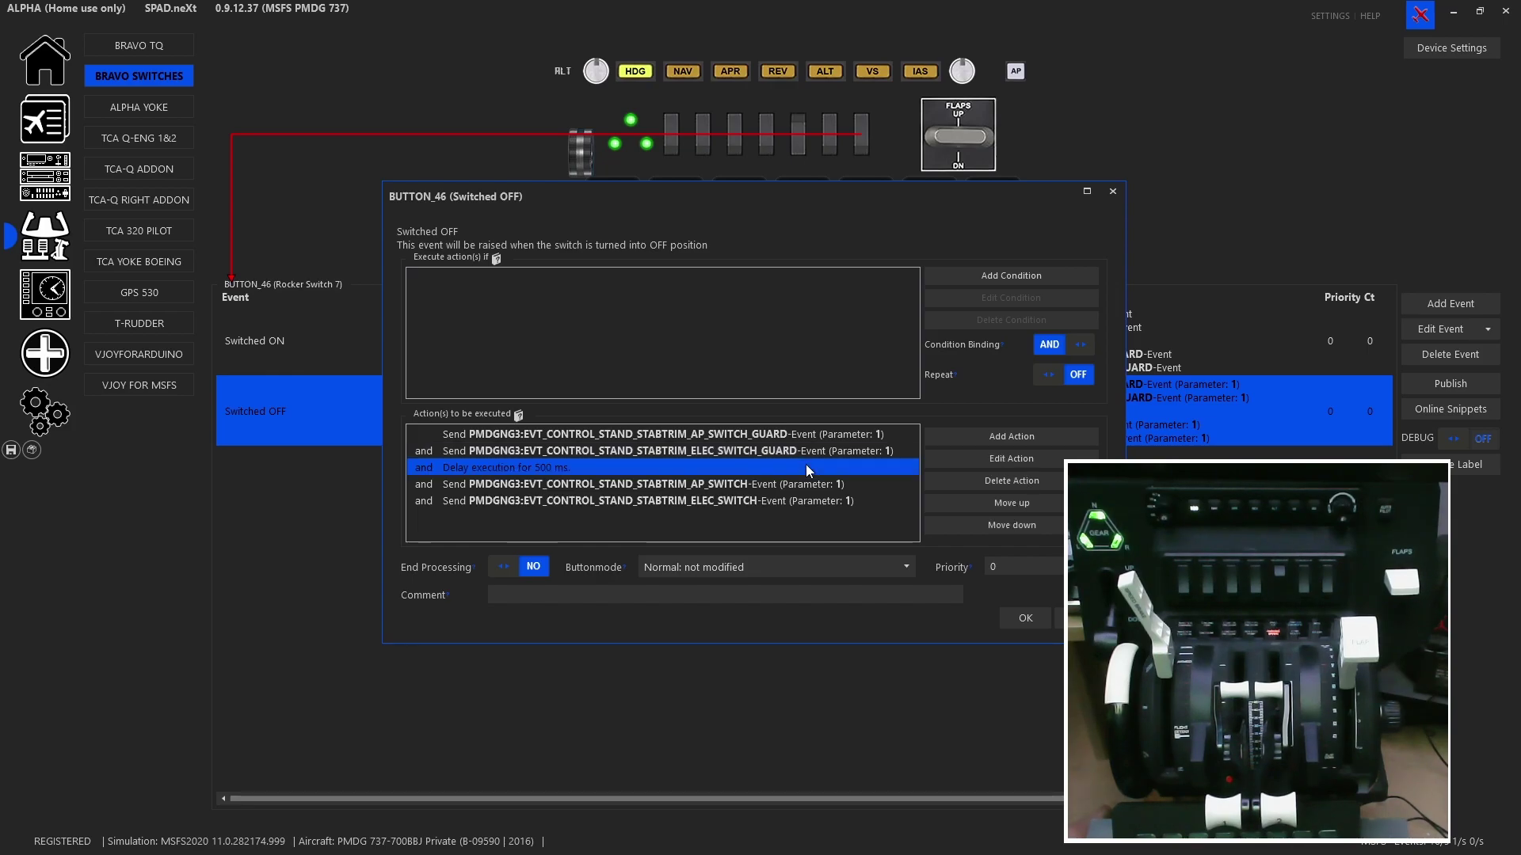
pyautogui.click(815, 501)
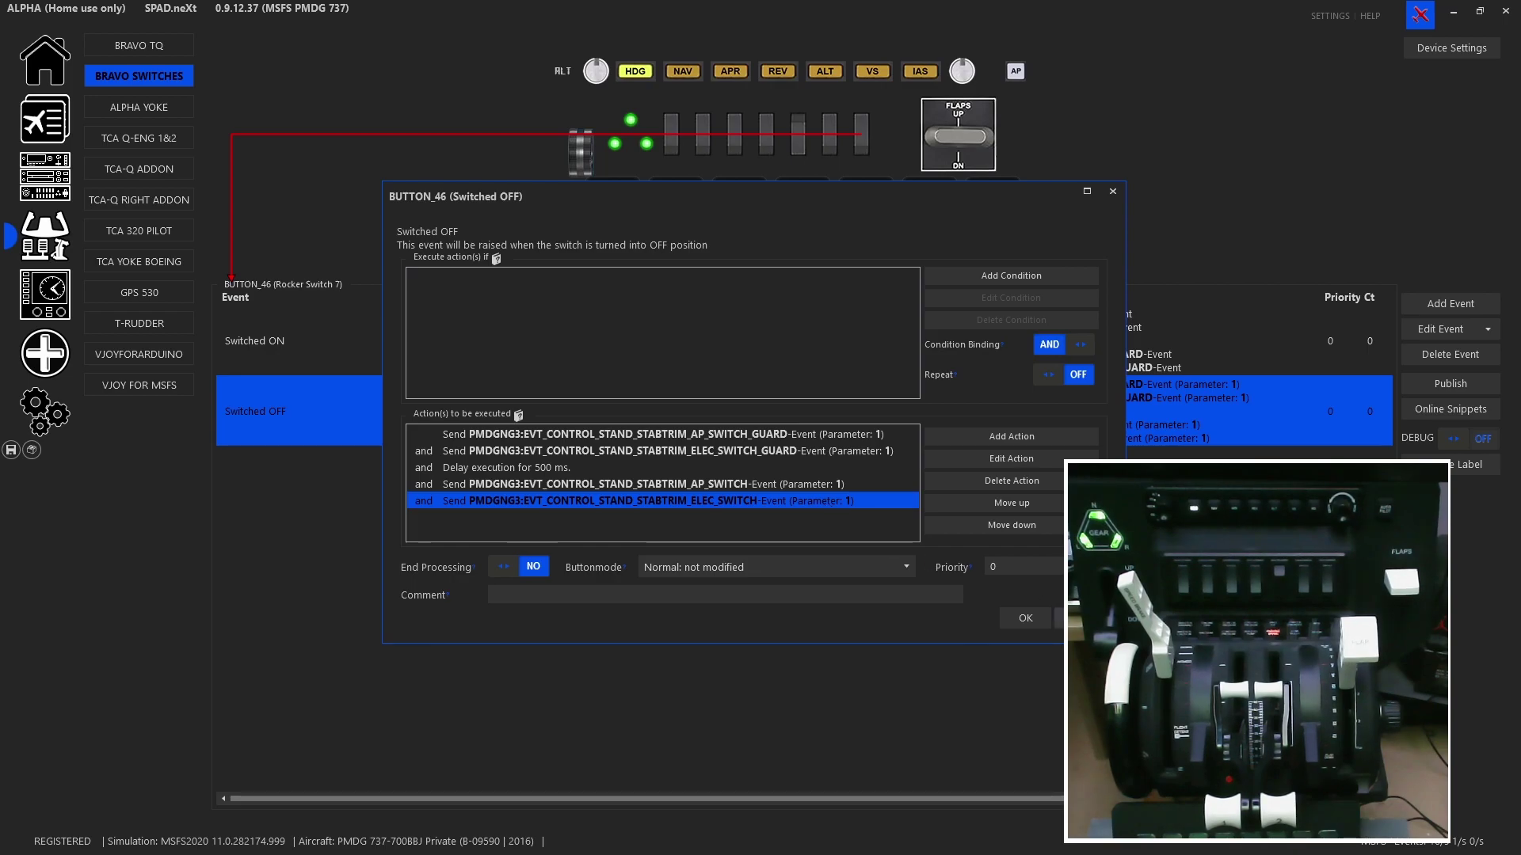
# Step: Review the MCP disengage bar events assigned to the flaps lever's up and down positions
pyautogui.click(968, 131)
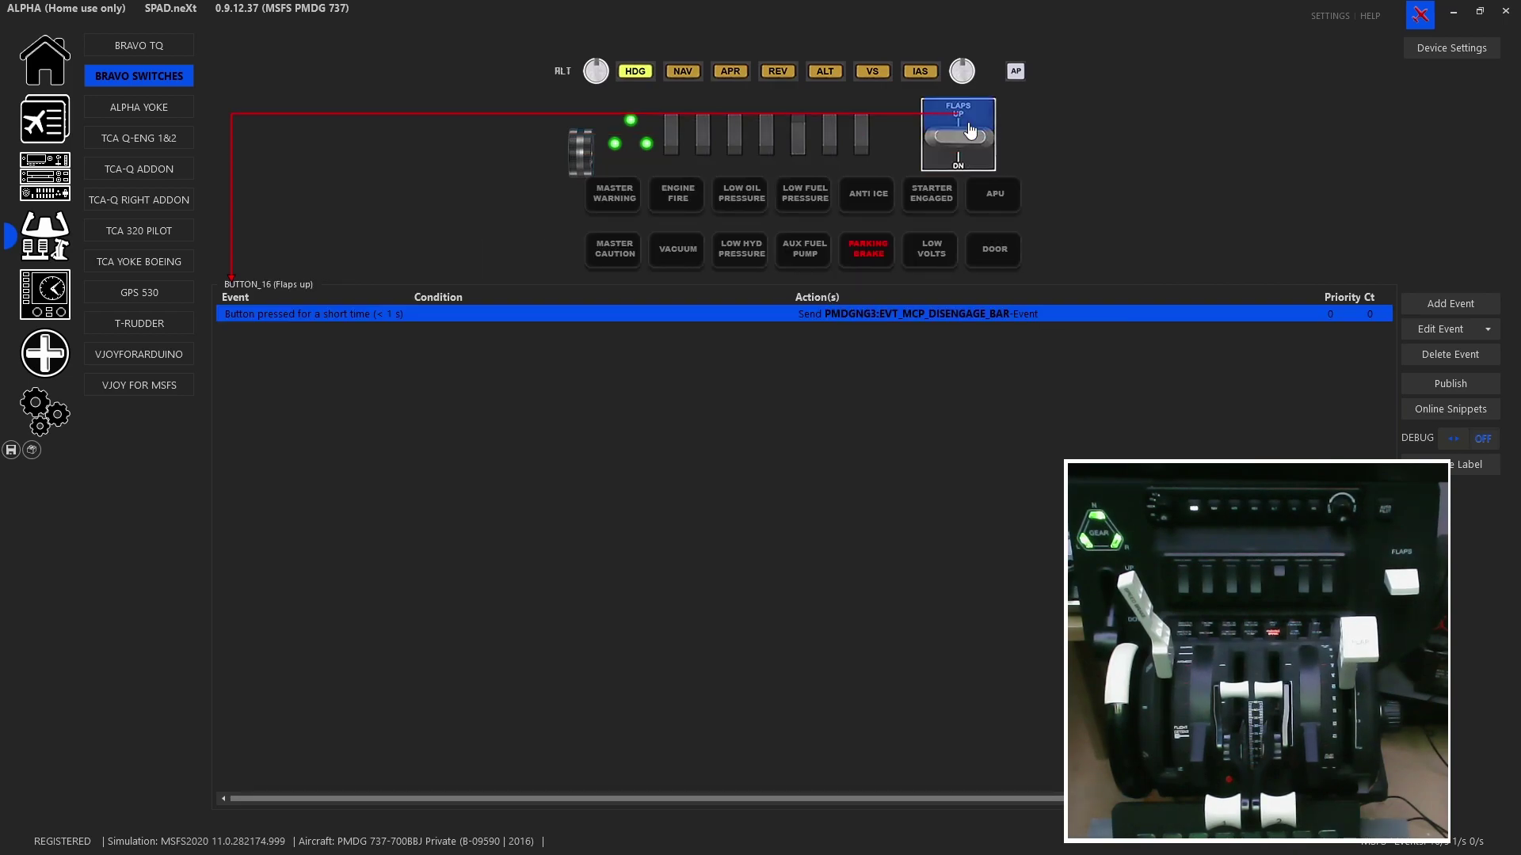
pyautogui.click(970, 152)
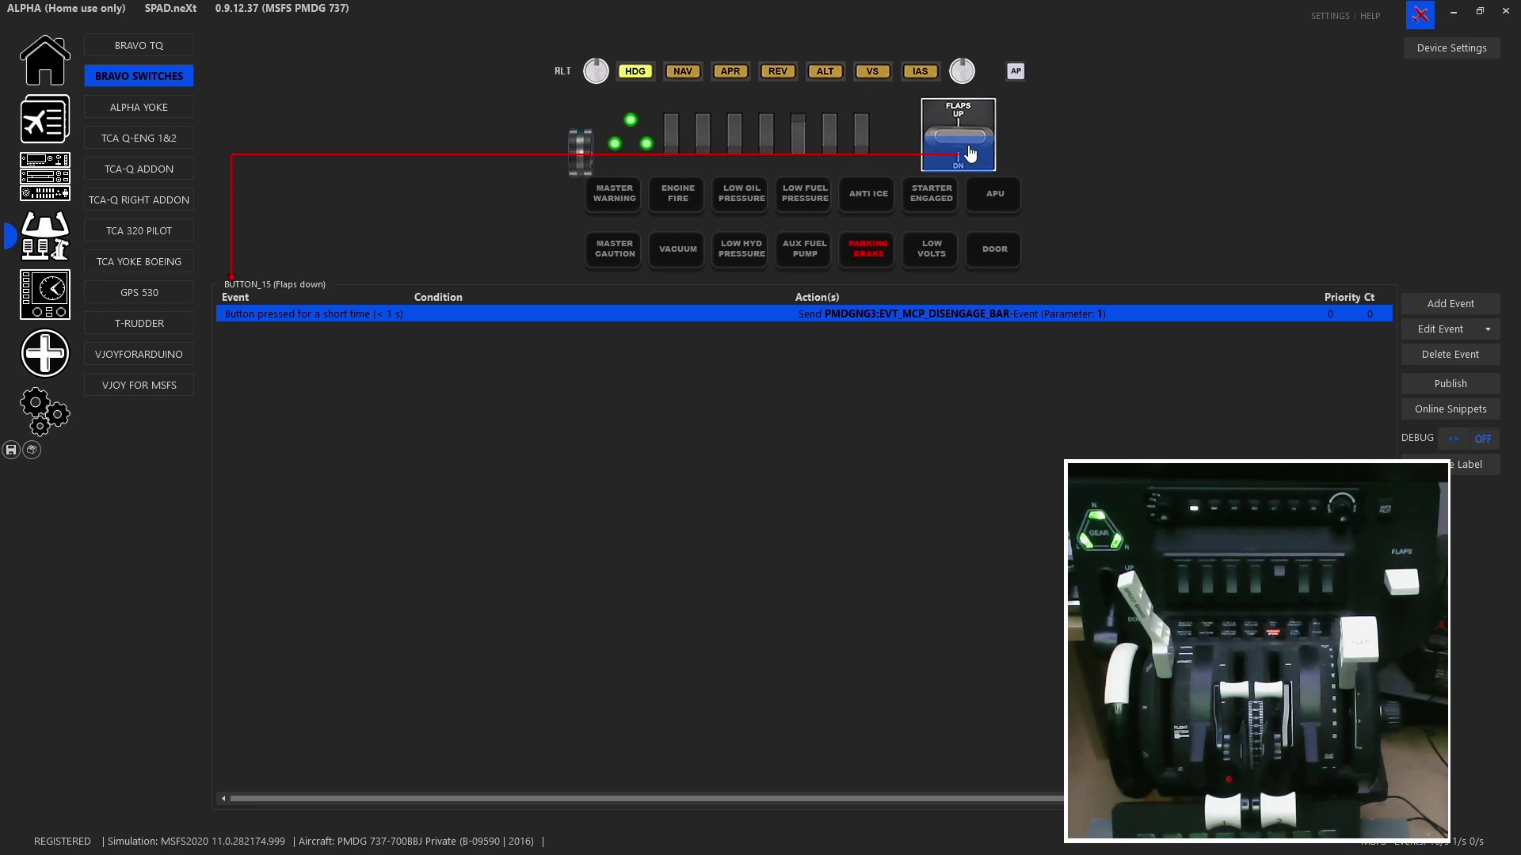
pyautogui.click(970, 155)
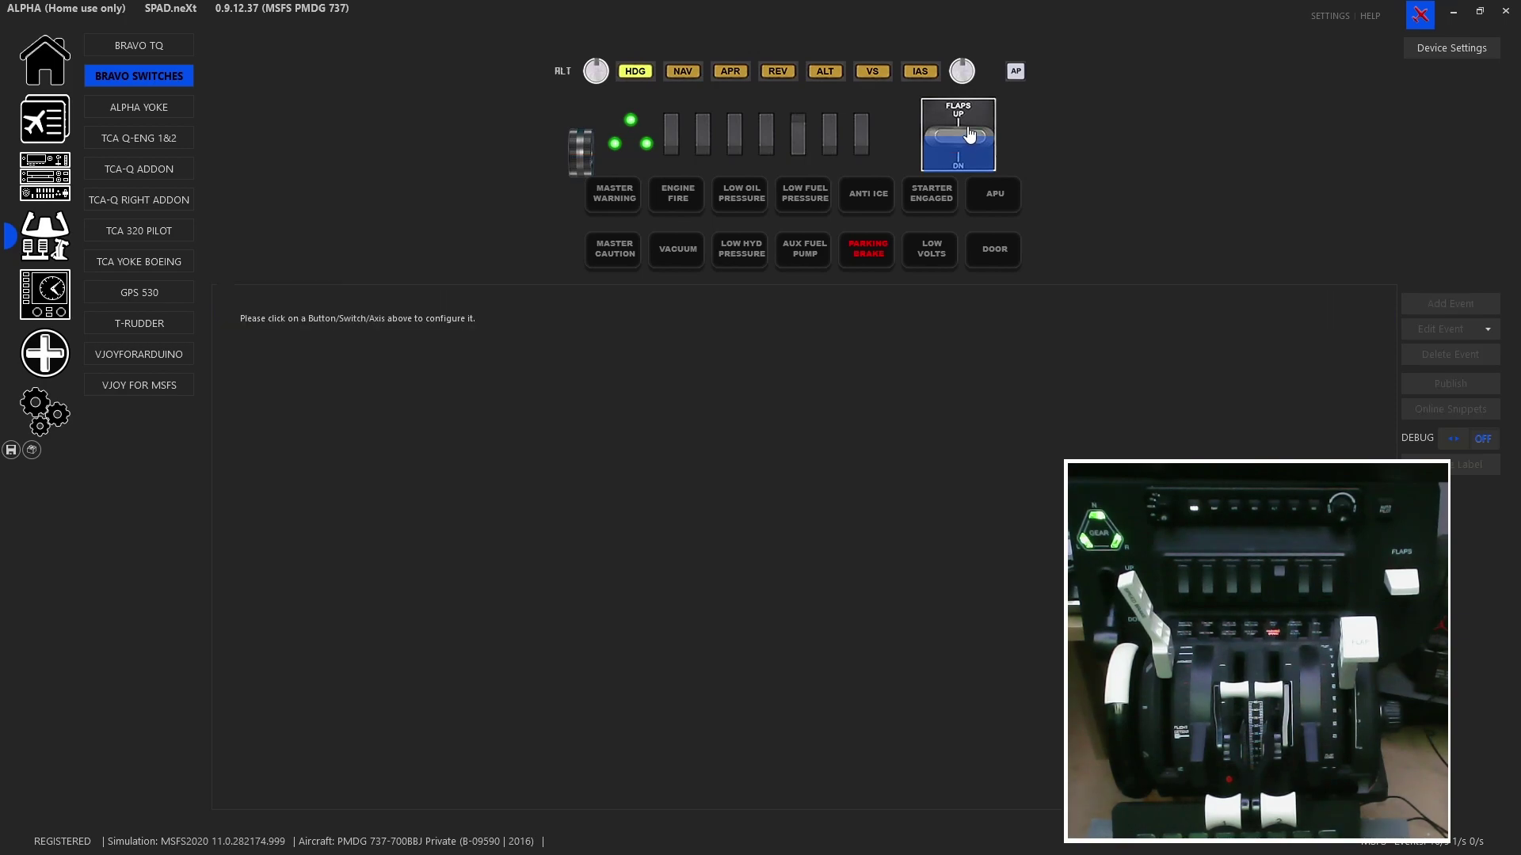
pyautogui.click(970, 159)
pyautogui.click(968, 160)
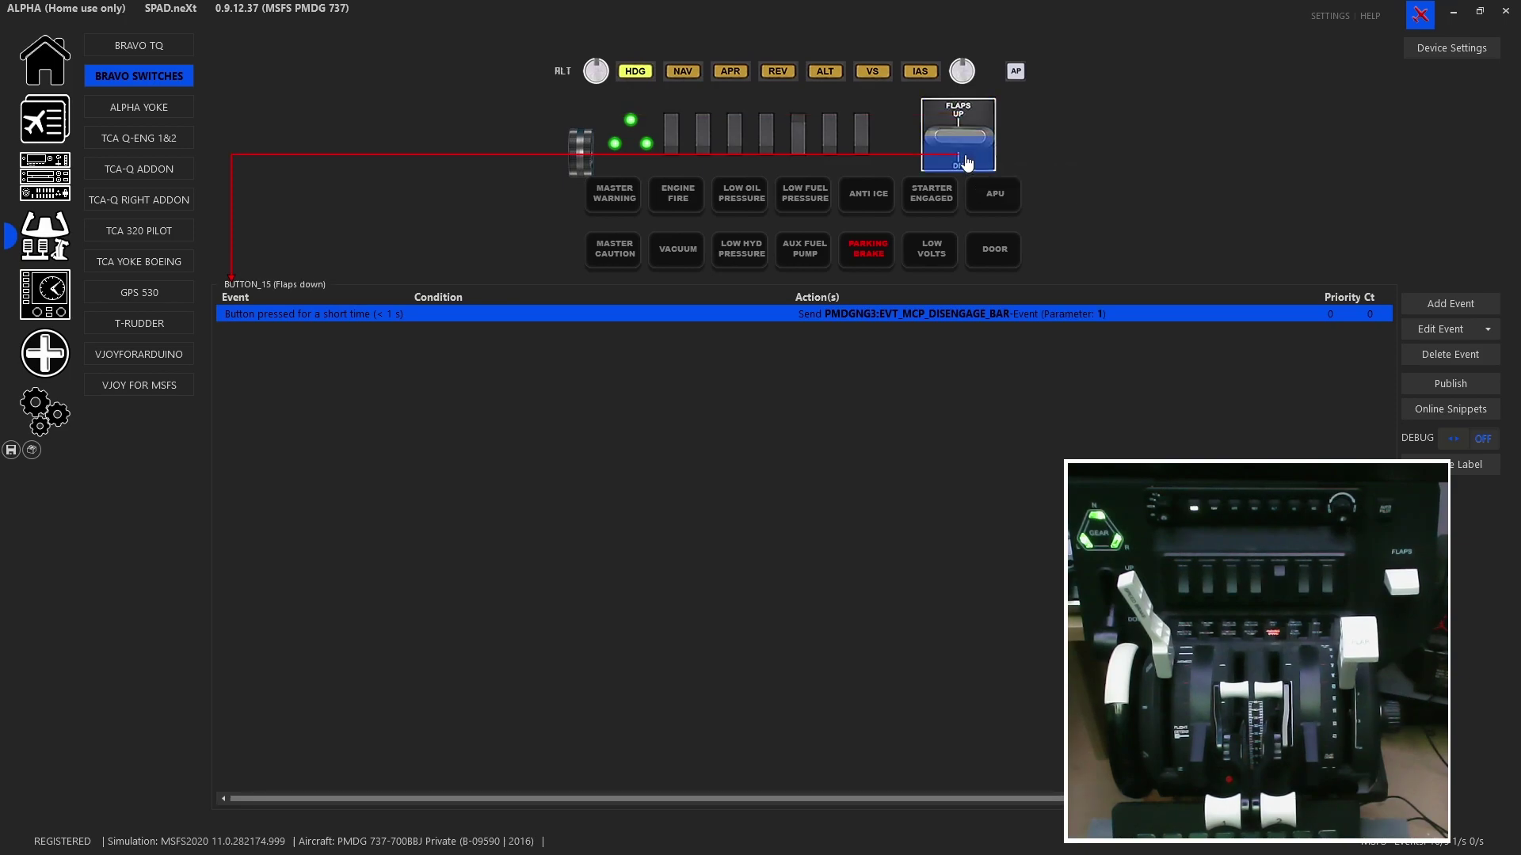
# Step: Check the Master Warning light's events and inspect the Master Caution light's OFF event without editing it
pyautogui.click(615, 194)
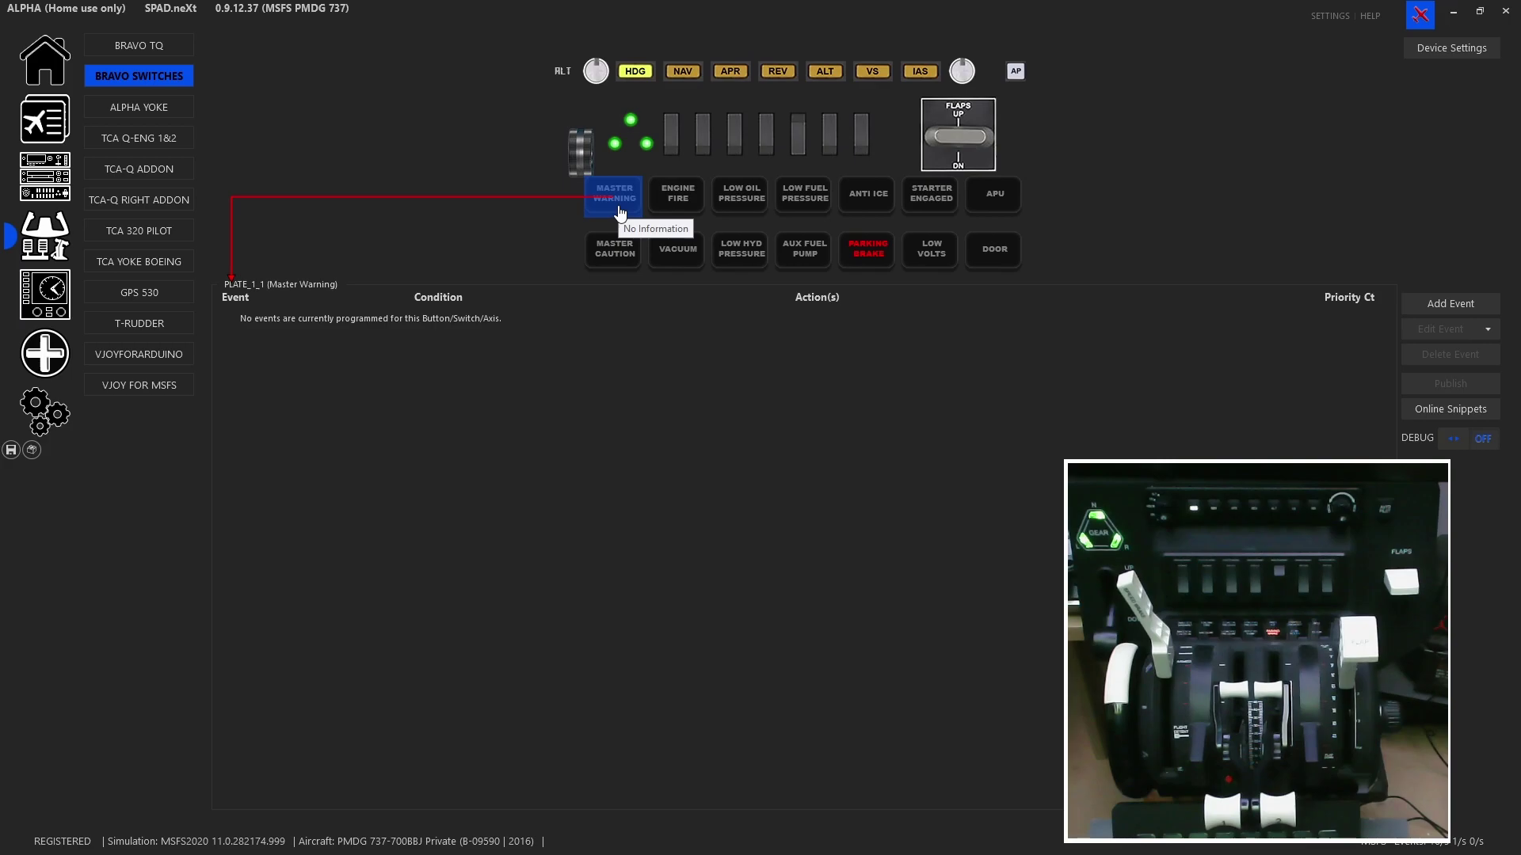
pyautogui.click(629, 260)
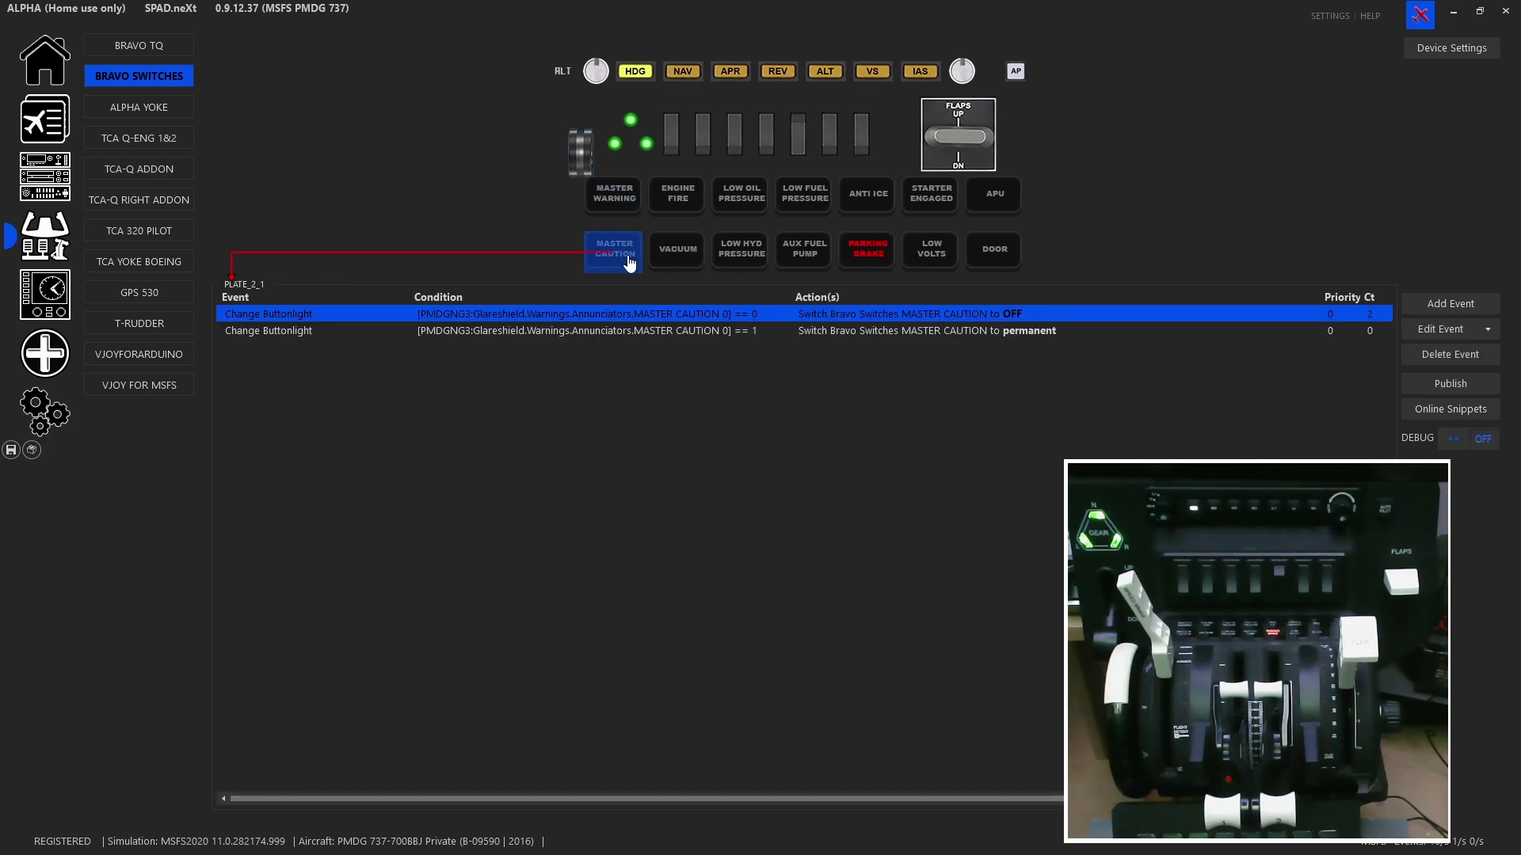
pyautogui.doubleClick(683, 313)
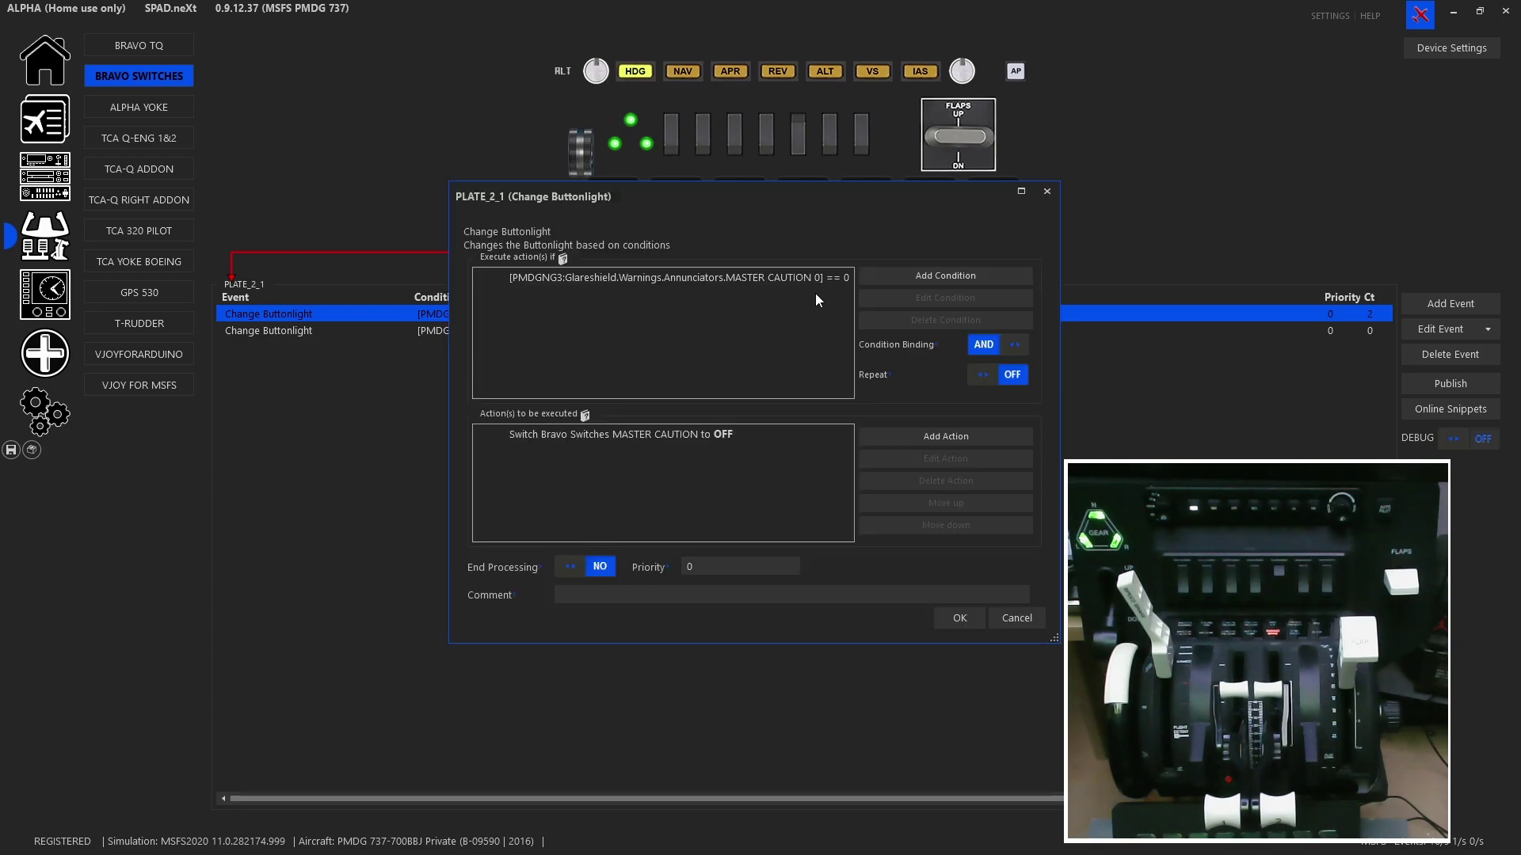
pyautogui.click(1028, 620)
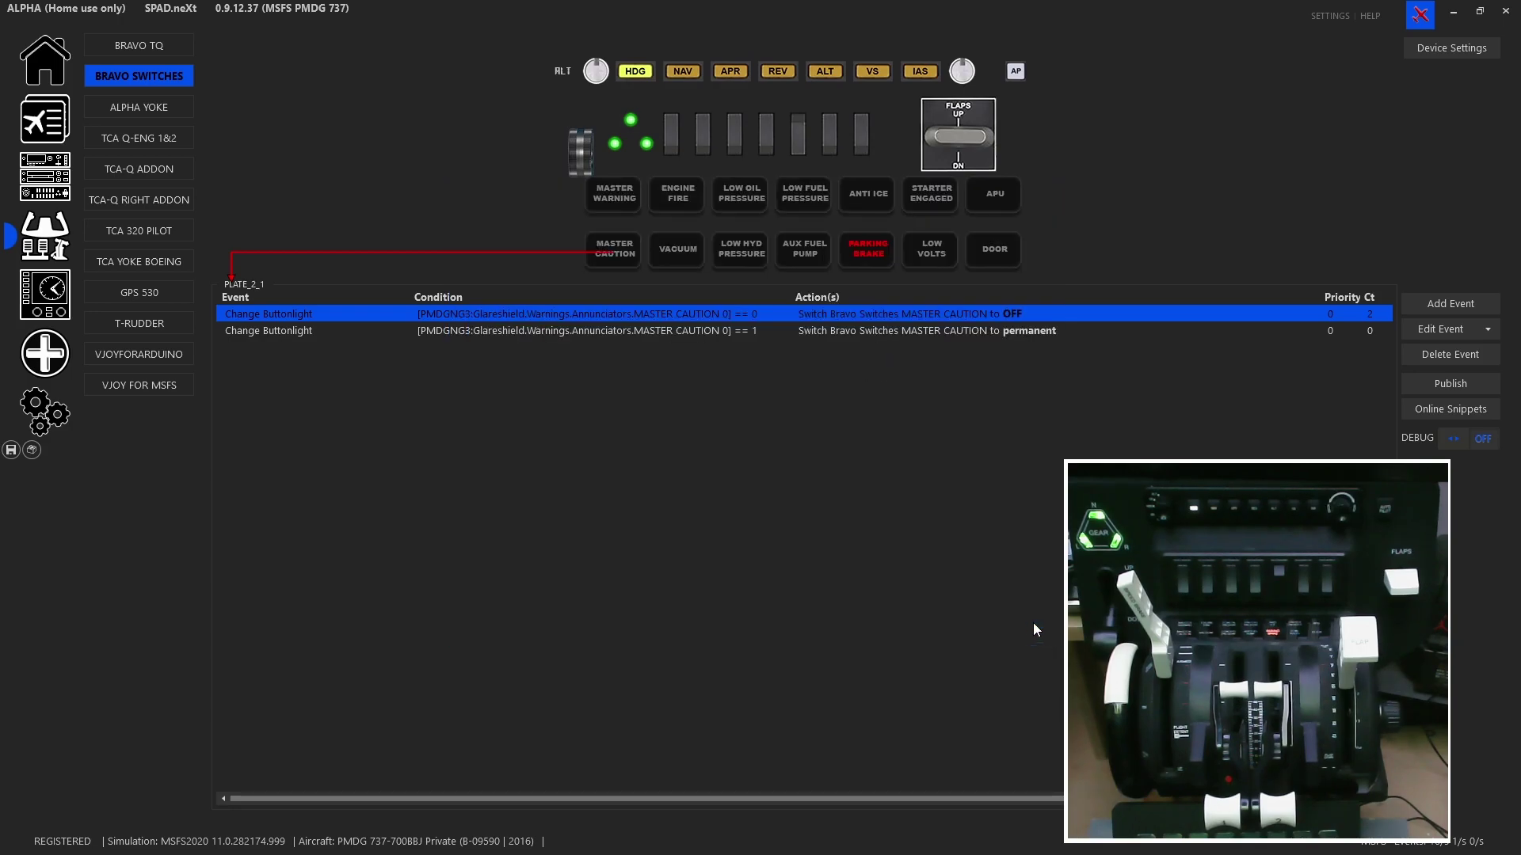
pyautogui.click(1481, 307)
pyautogui.click(1462, 323)
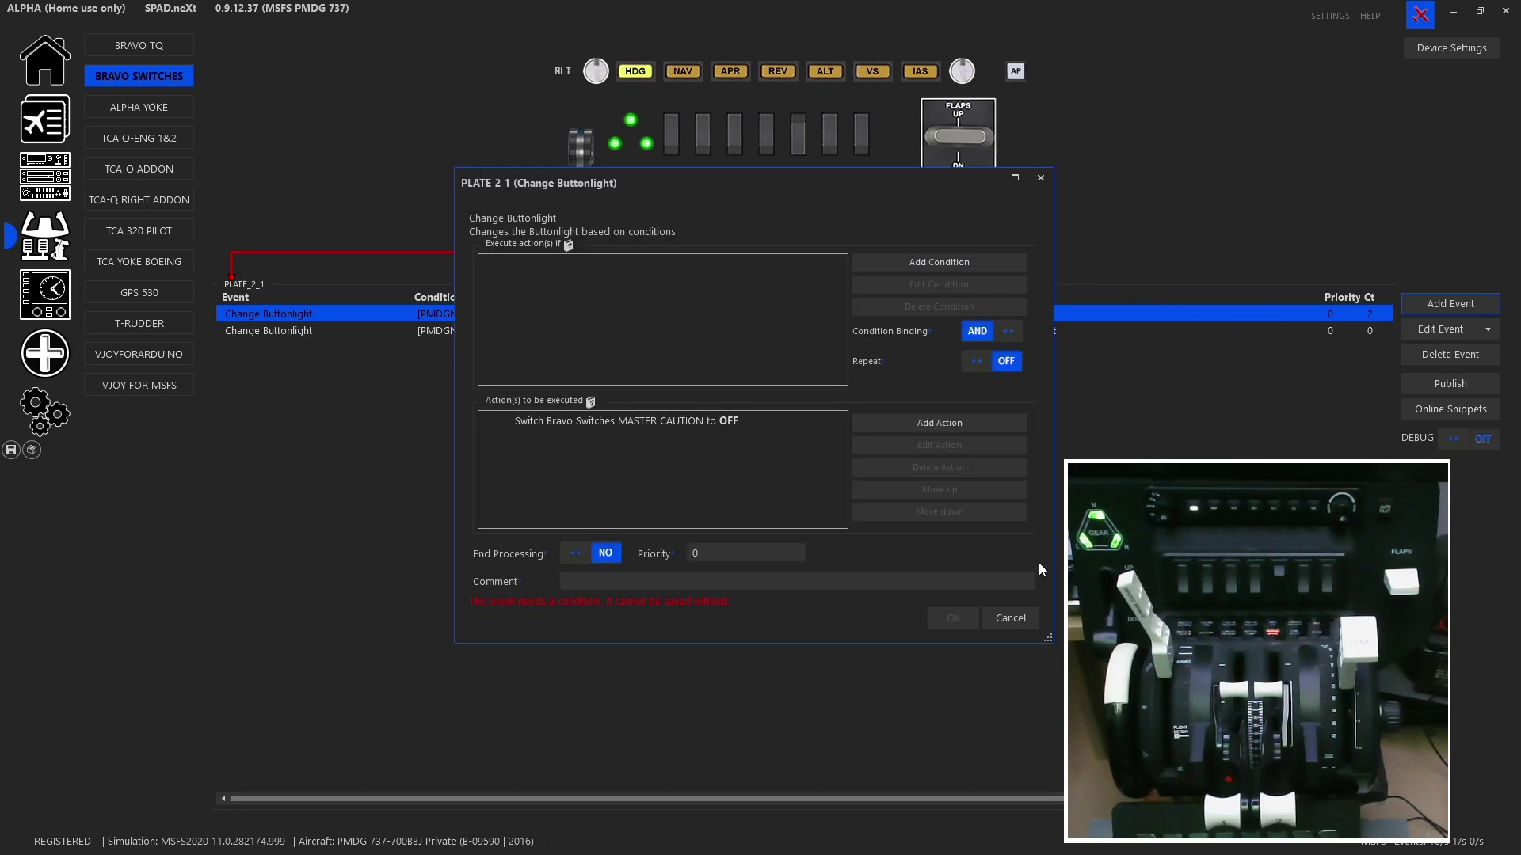
pyautogui.click(1032, 617)
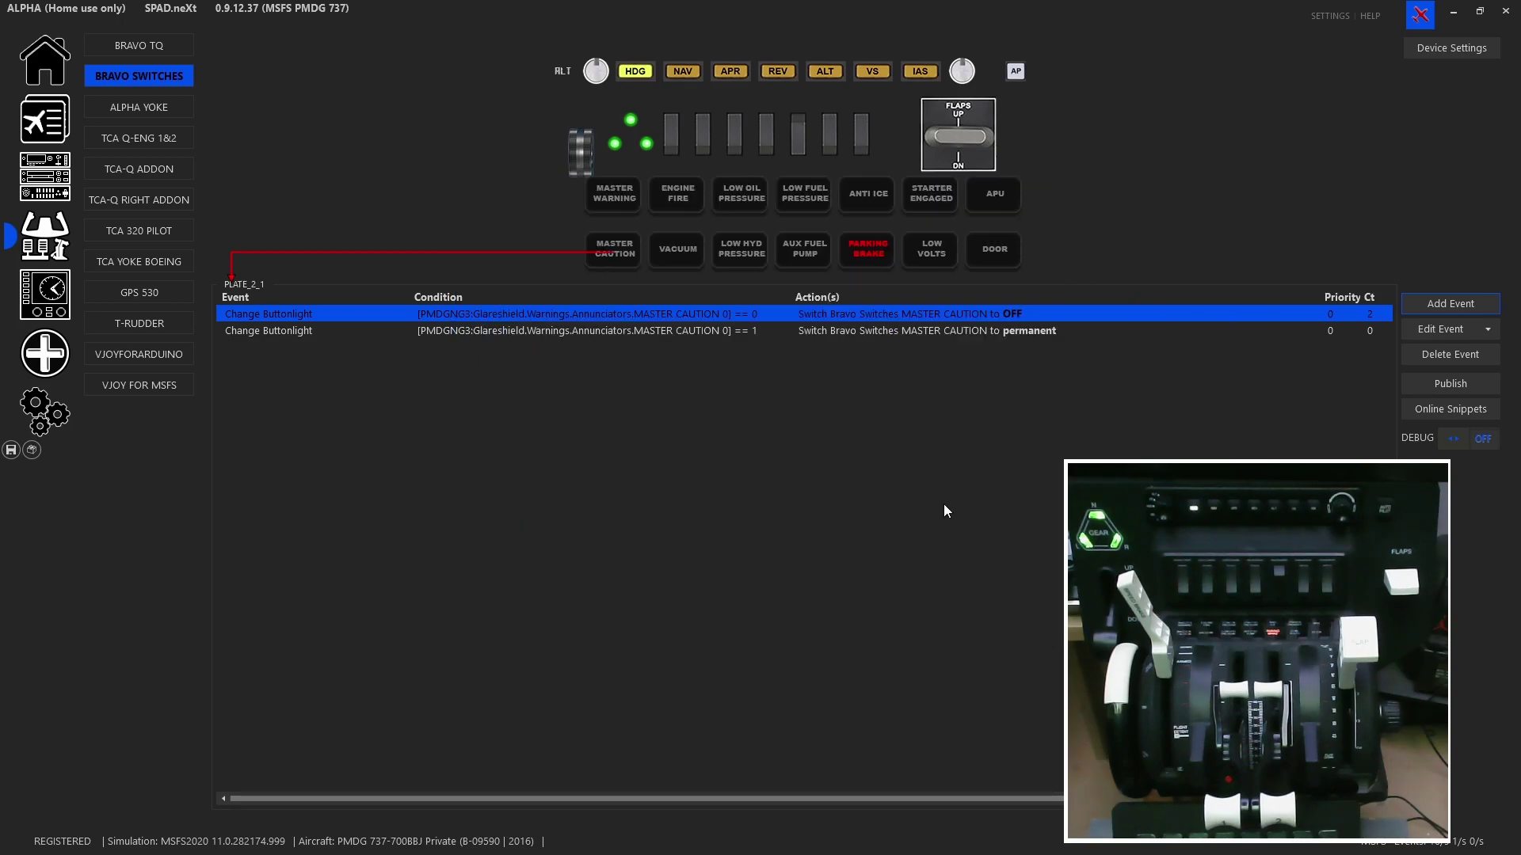
# Step: Search the PMDG 737 NGXu data for "cautio" from the Master Caution OFF condition and compare the two annunciator variables, leaving the condition unedited
pyautogui.doubleClick(734, 313)
pyautogui.doubleClick(702, 274)
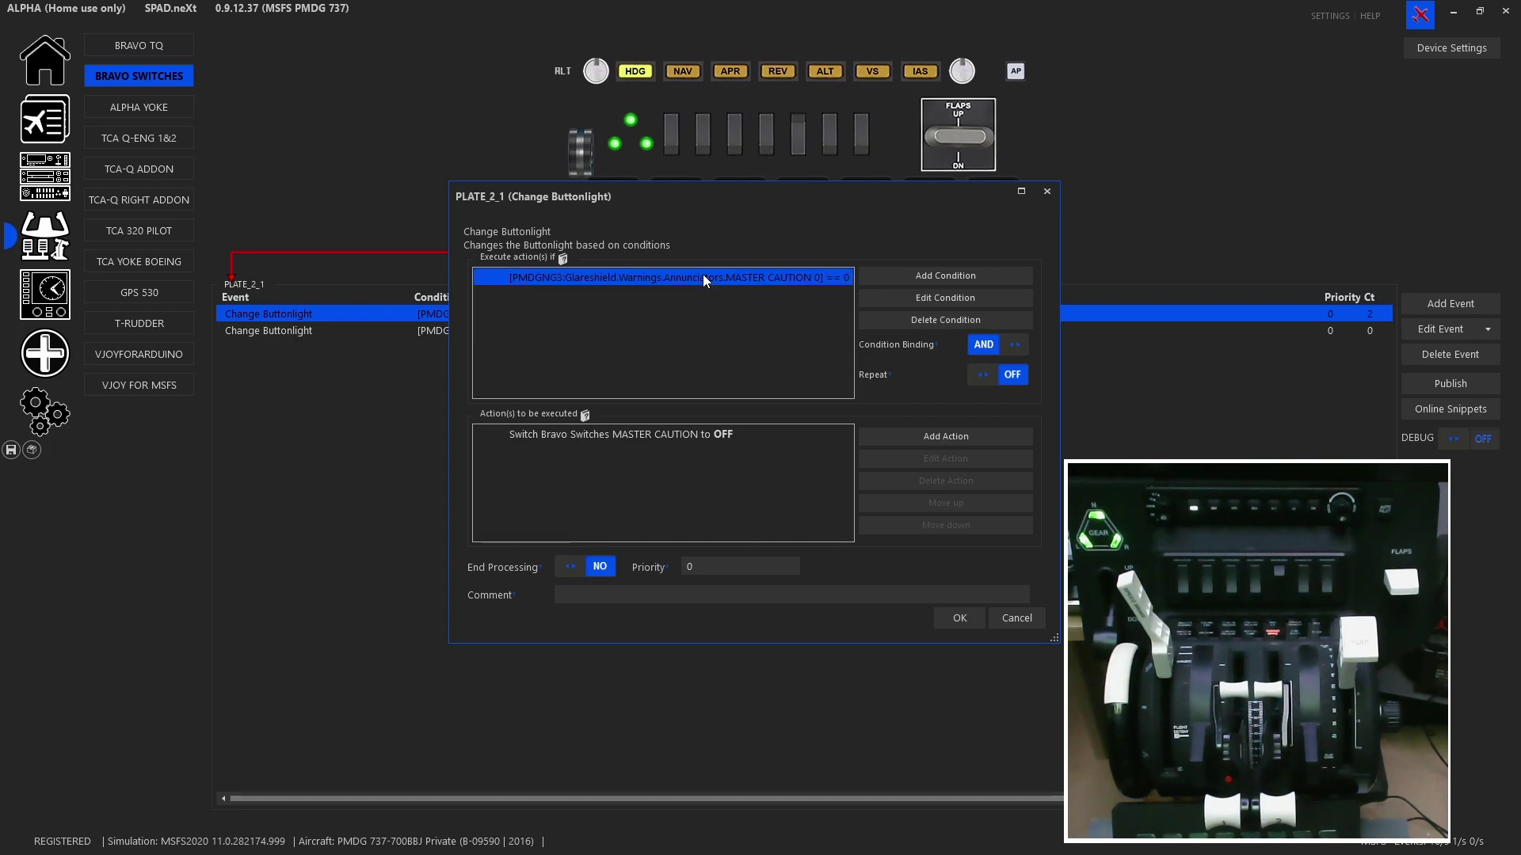
pyautogui.click(697, 342)
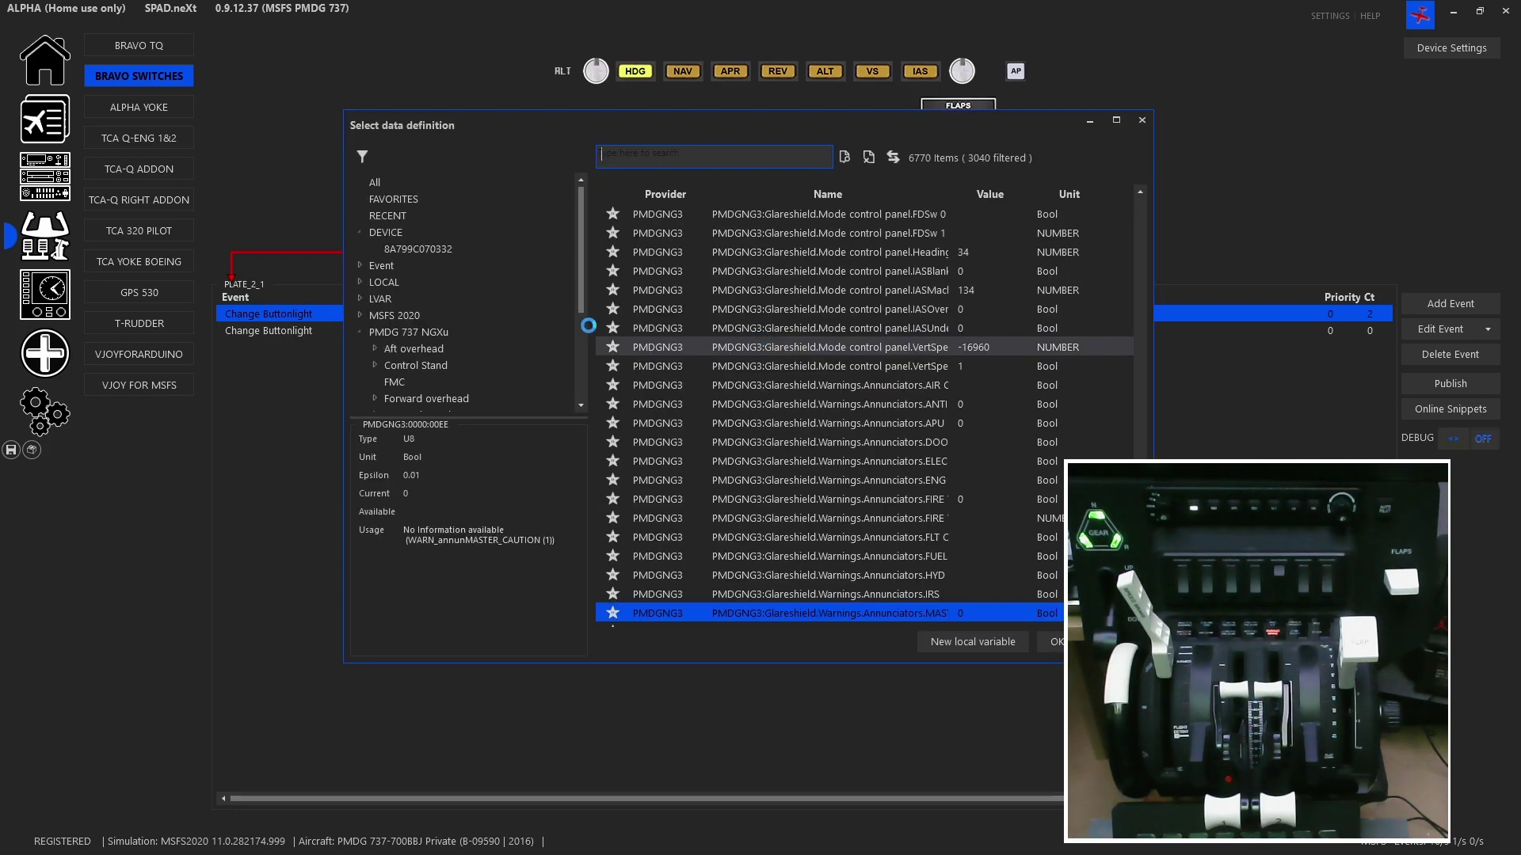
pyautogui.click(426, 335)
pyautogui.click(755, 158)
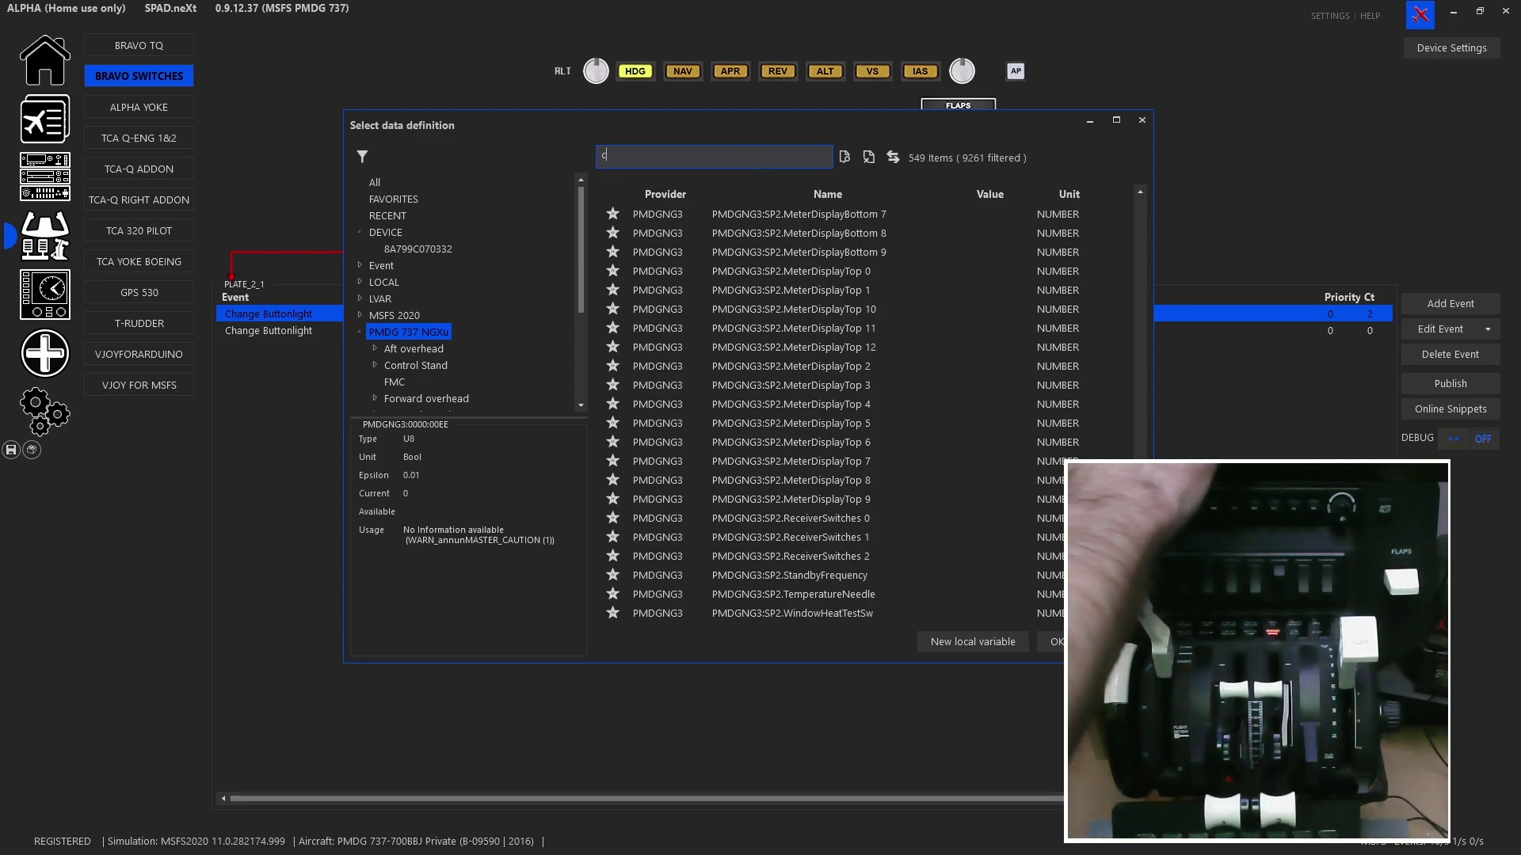
pyautogui.write('cautio')
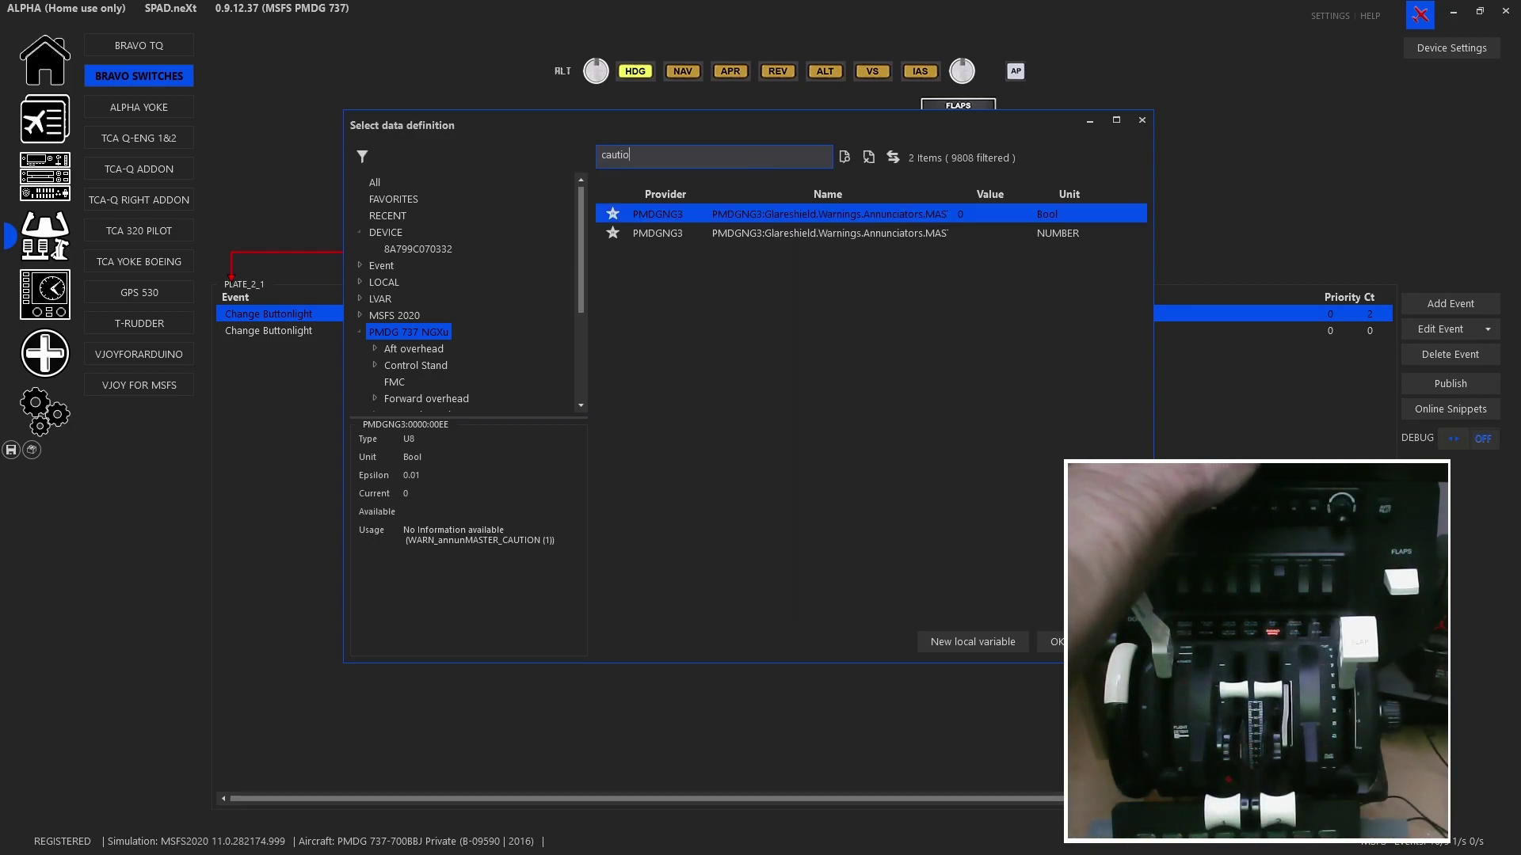
pyautogui.moveTo(1150, 225); pyautogui.dragTo(1305, 226)
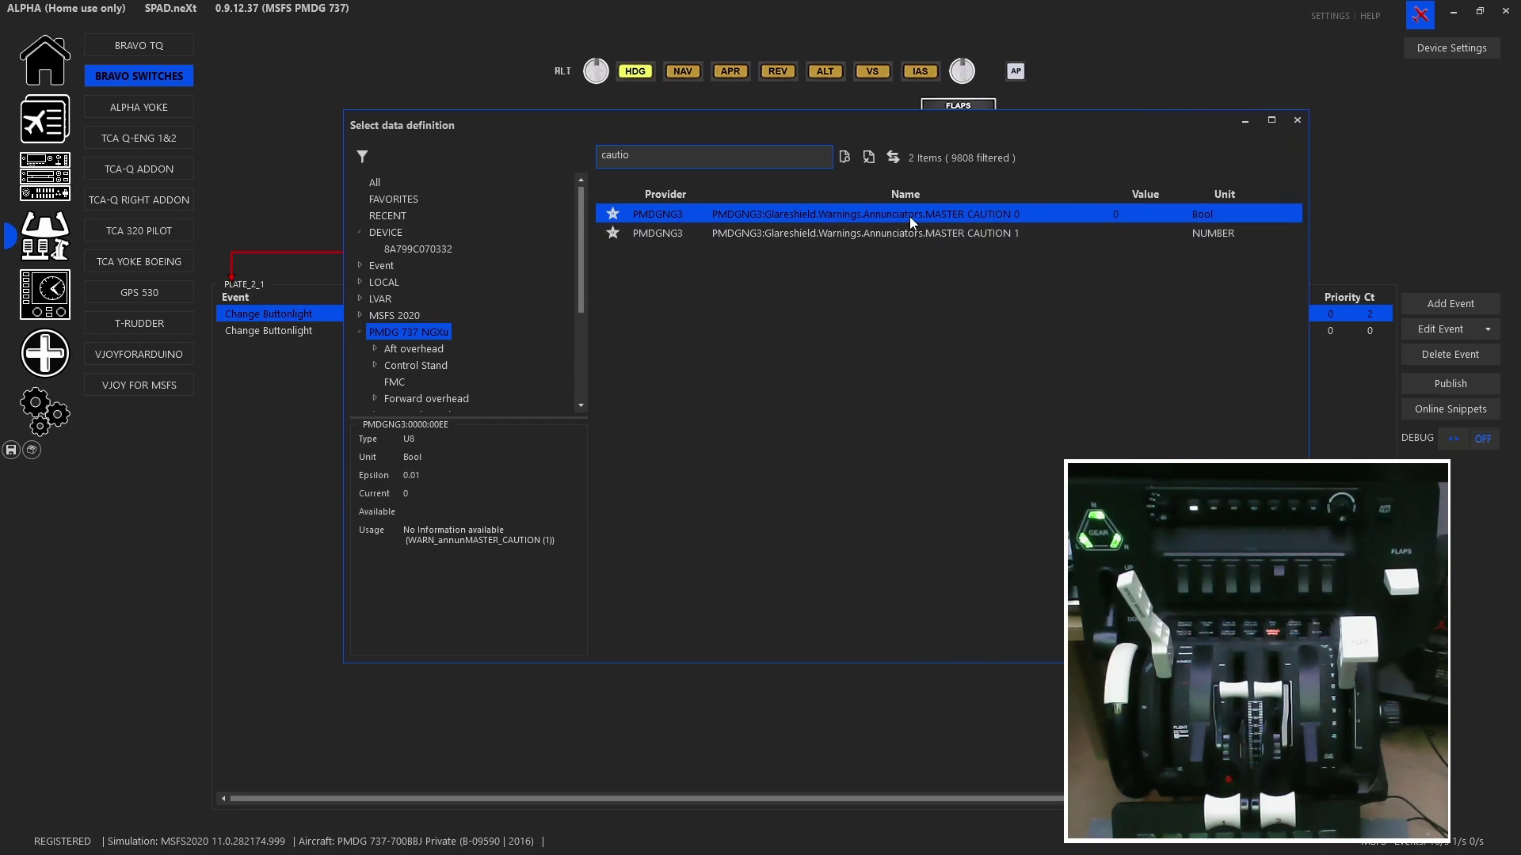
pyautogui.click(1015, 234)
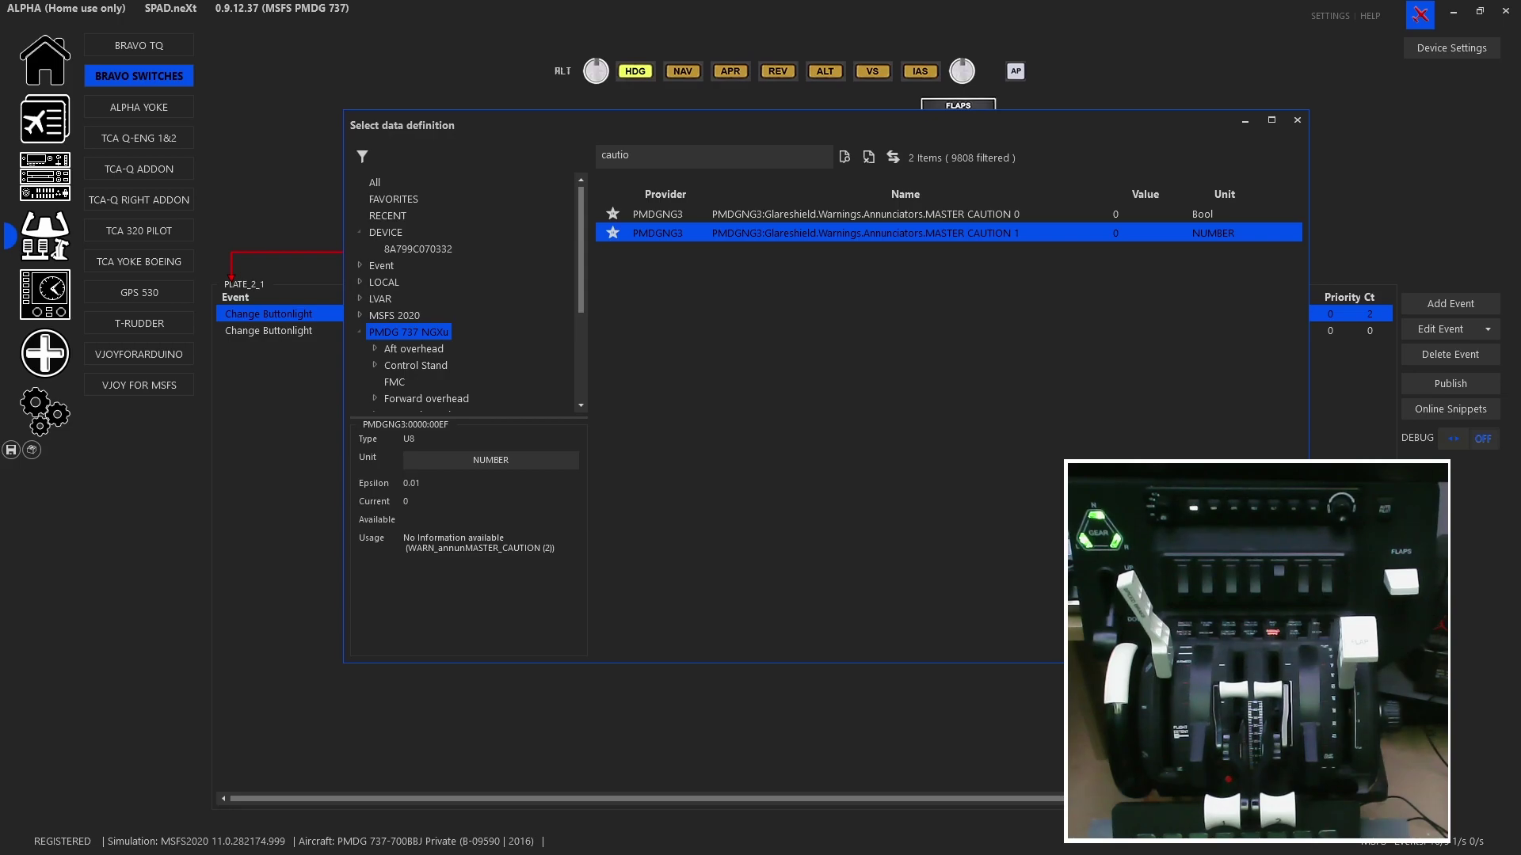
pyautogui.press('Escape')
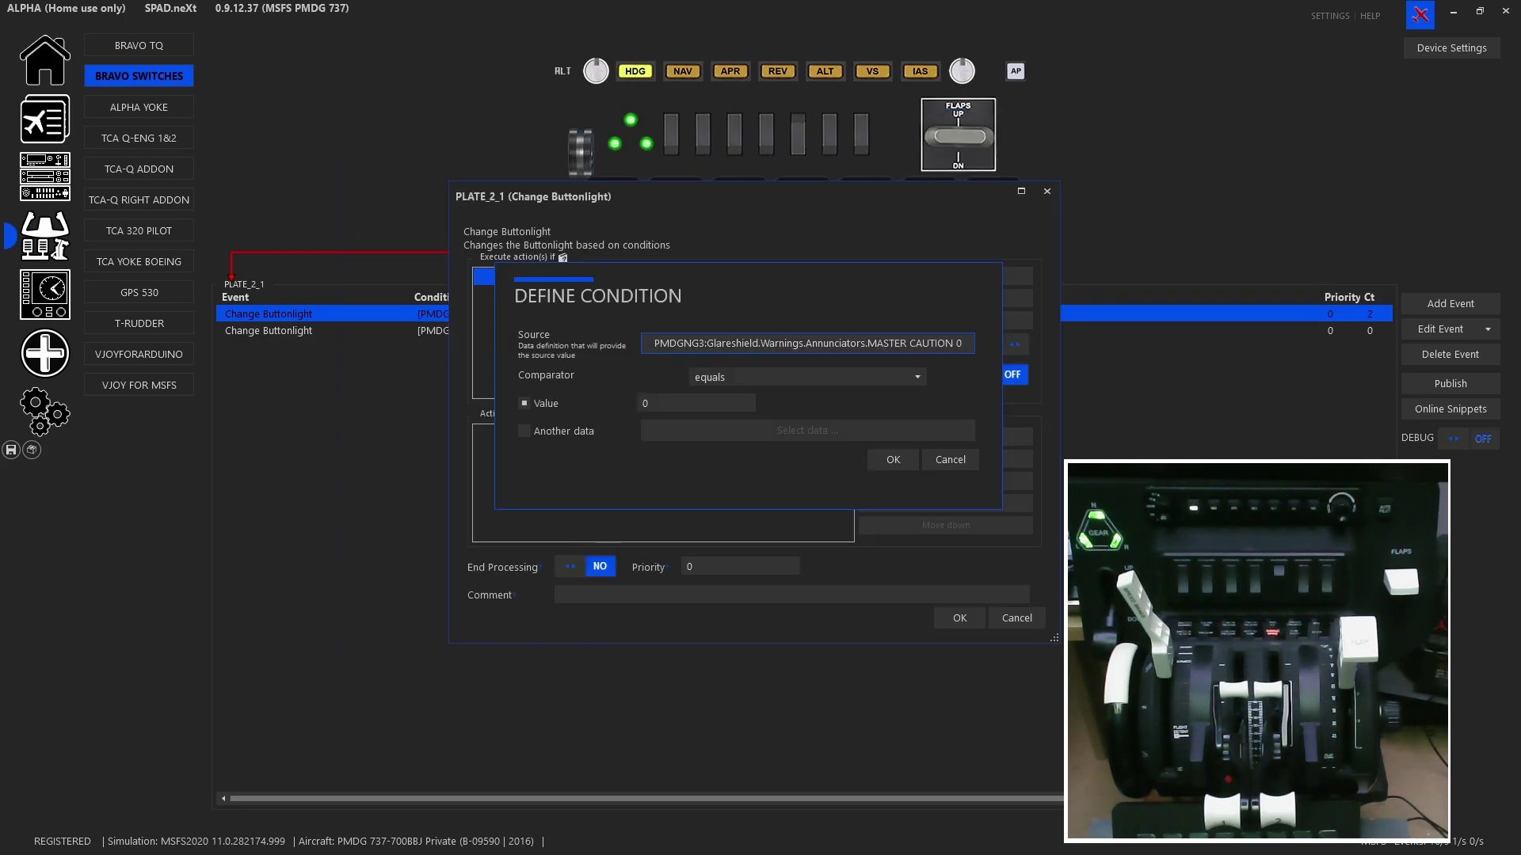
pyautogui.click(957, 460)
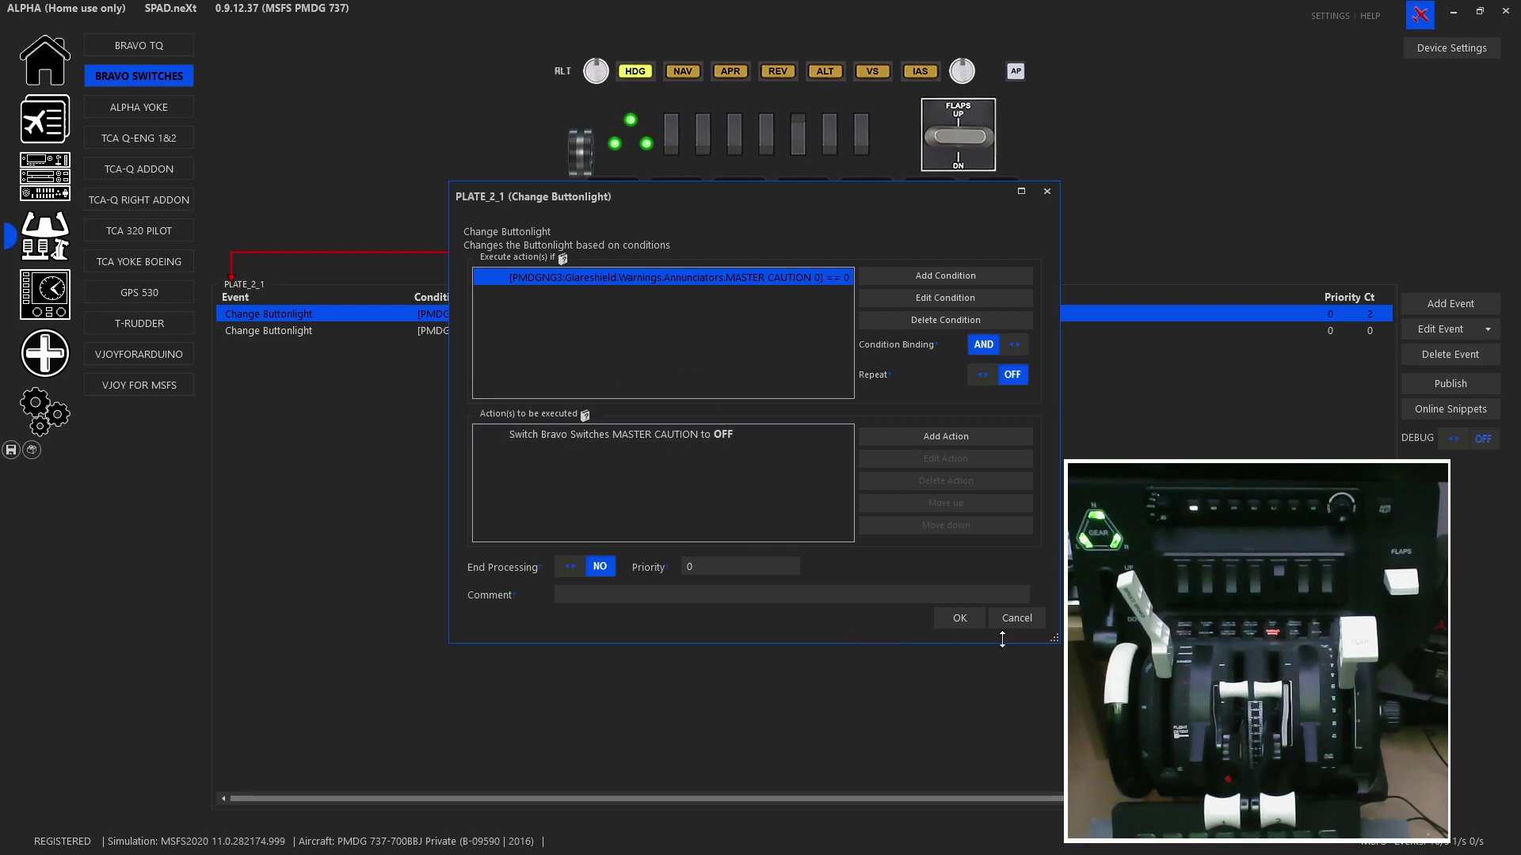
pyautogui.click(1018, 619)
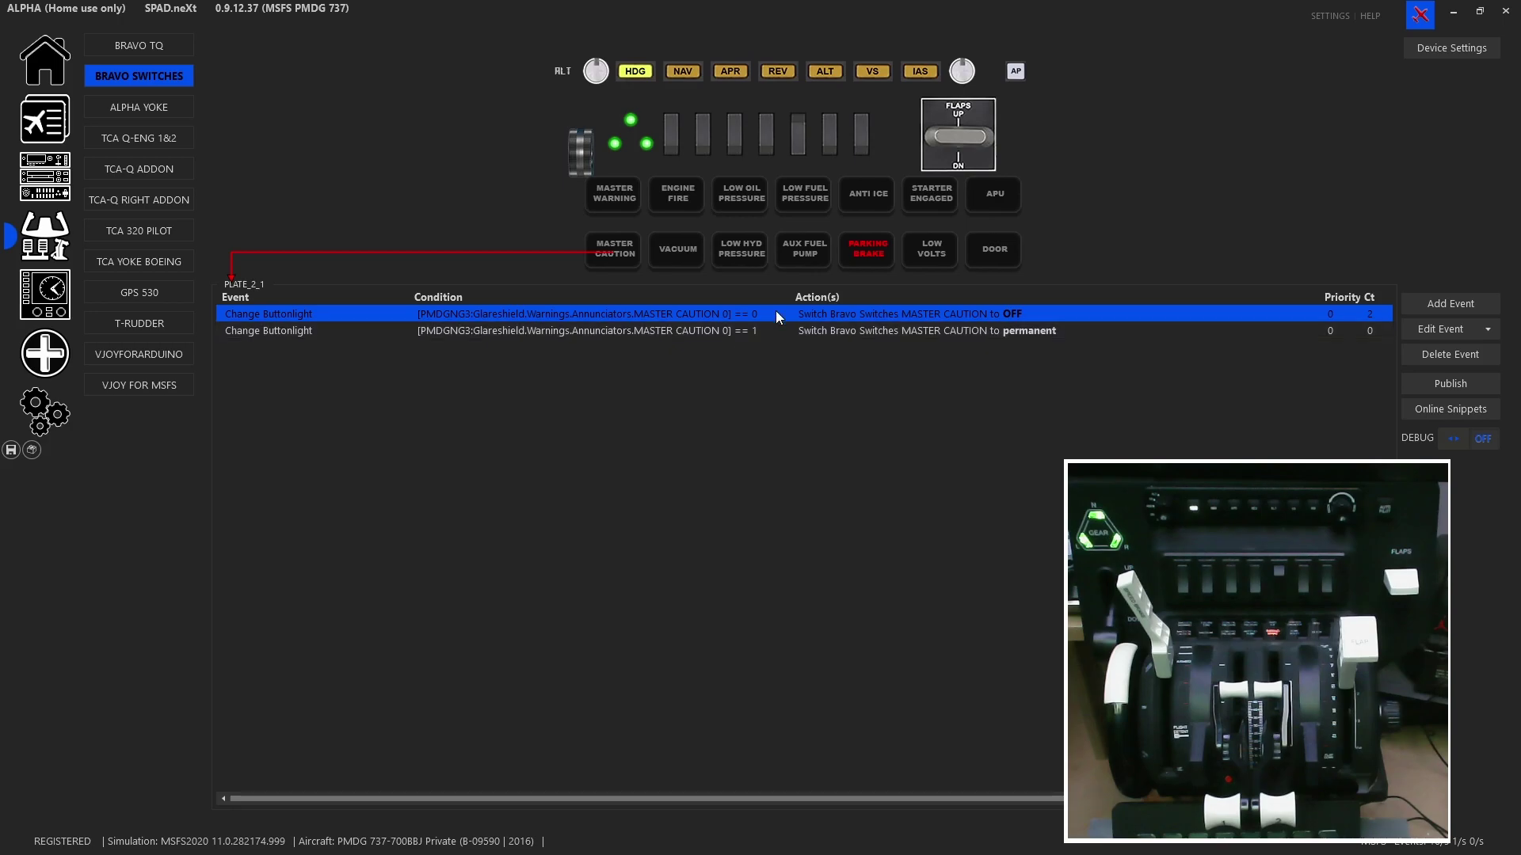
# Step: Inspect the condition and permanent light action in the Master Caution light's second event, leaving both unedited
pyautogui.click(781, 331)
pyautogui.doubleClick(781, 331)
pyautogui.doubleClick(788, 275)
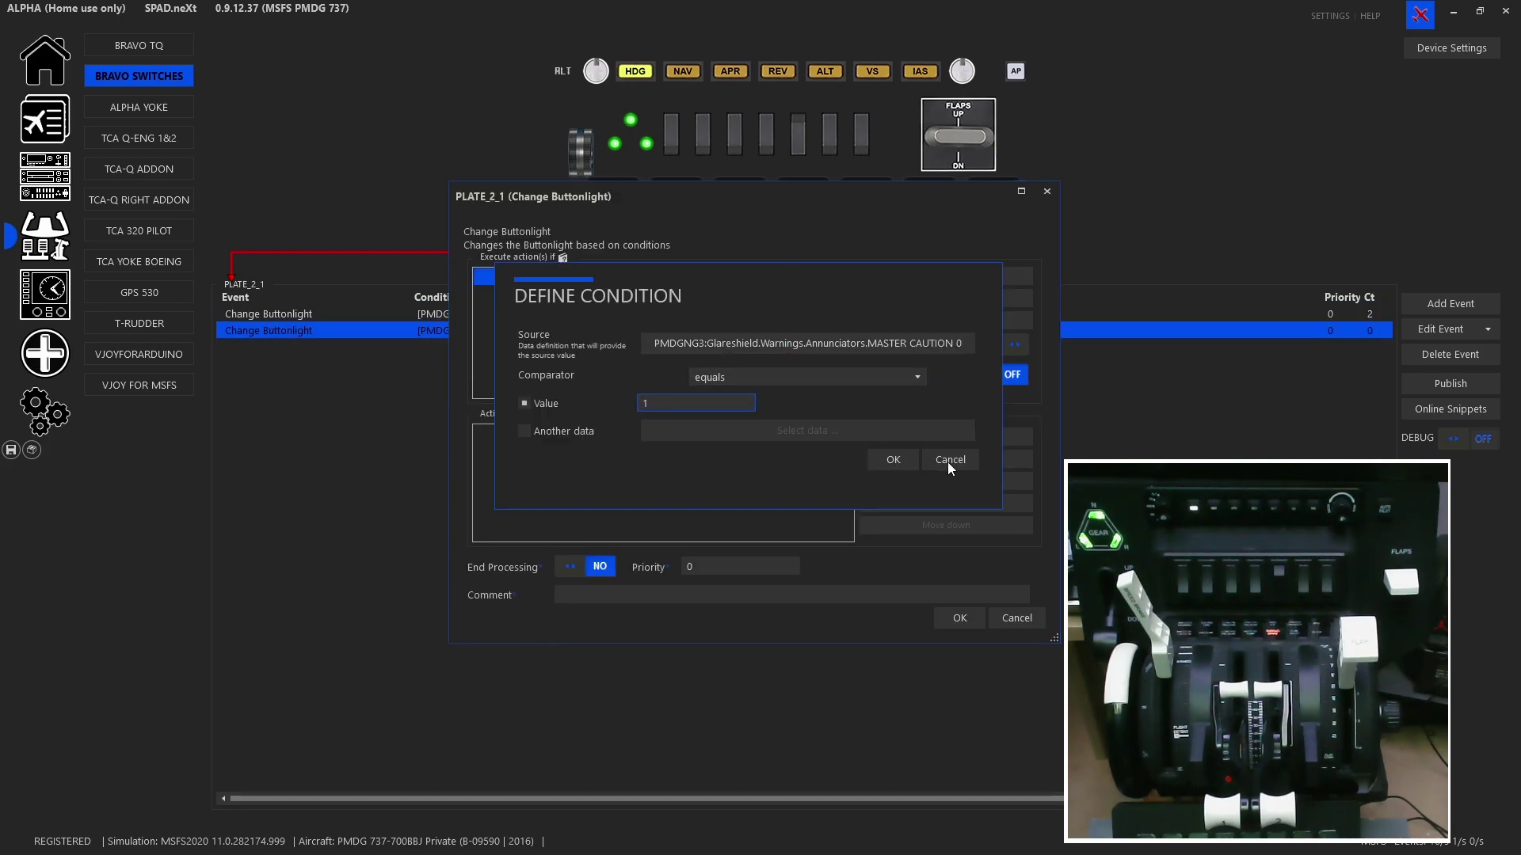
pyautogui.click(954, 460)
pyautogui.doubleClick(754, 436)
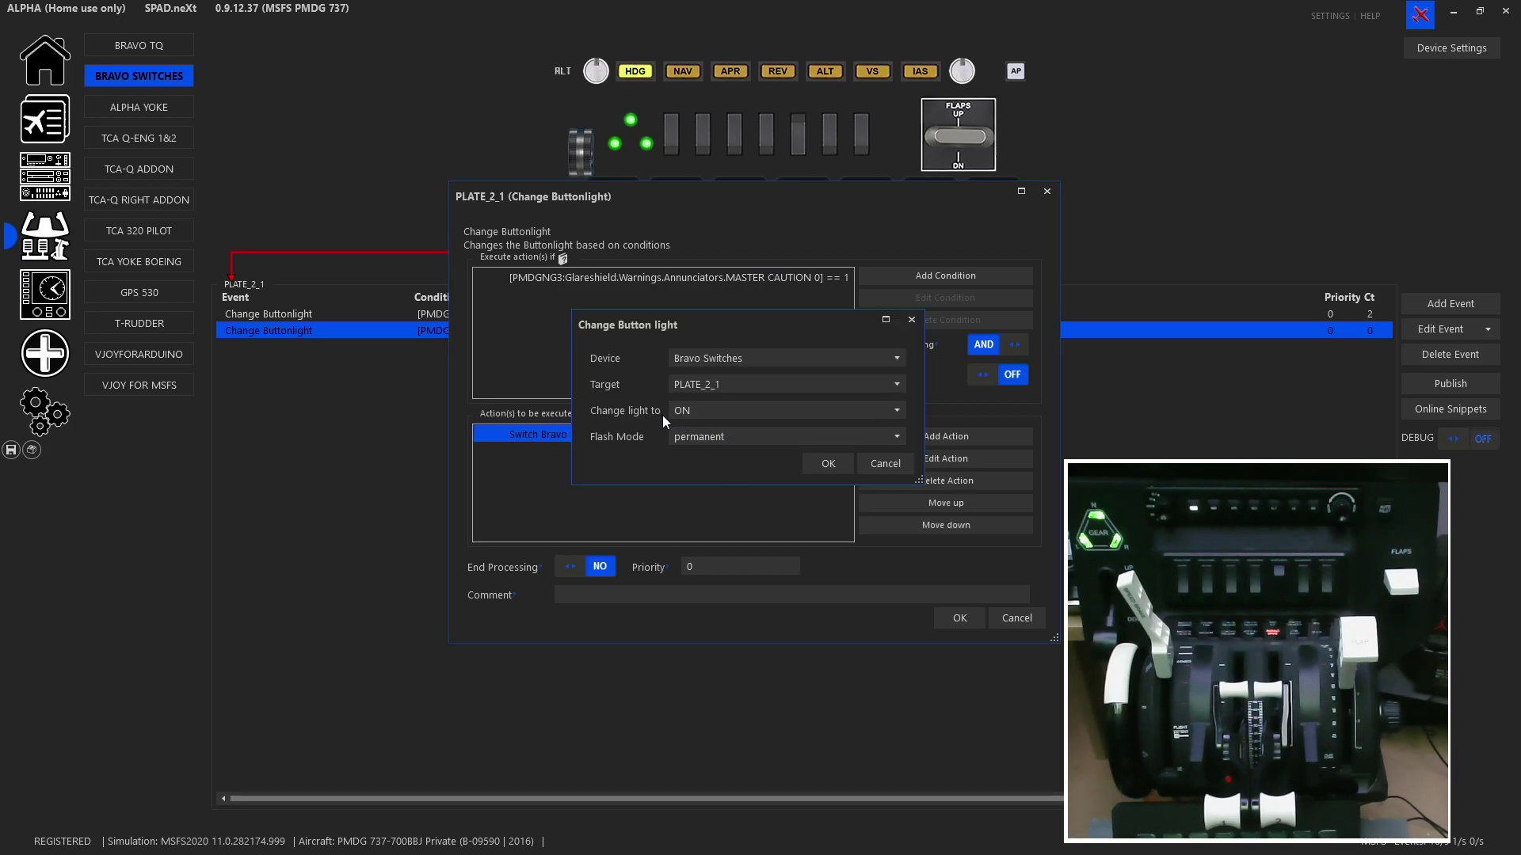
pyautogui.click(886, 469)
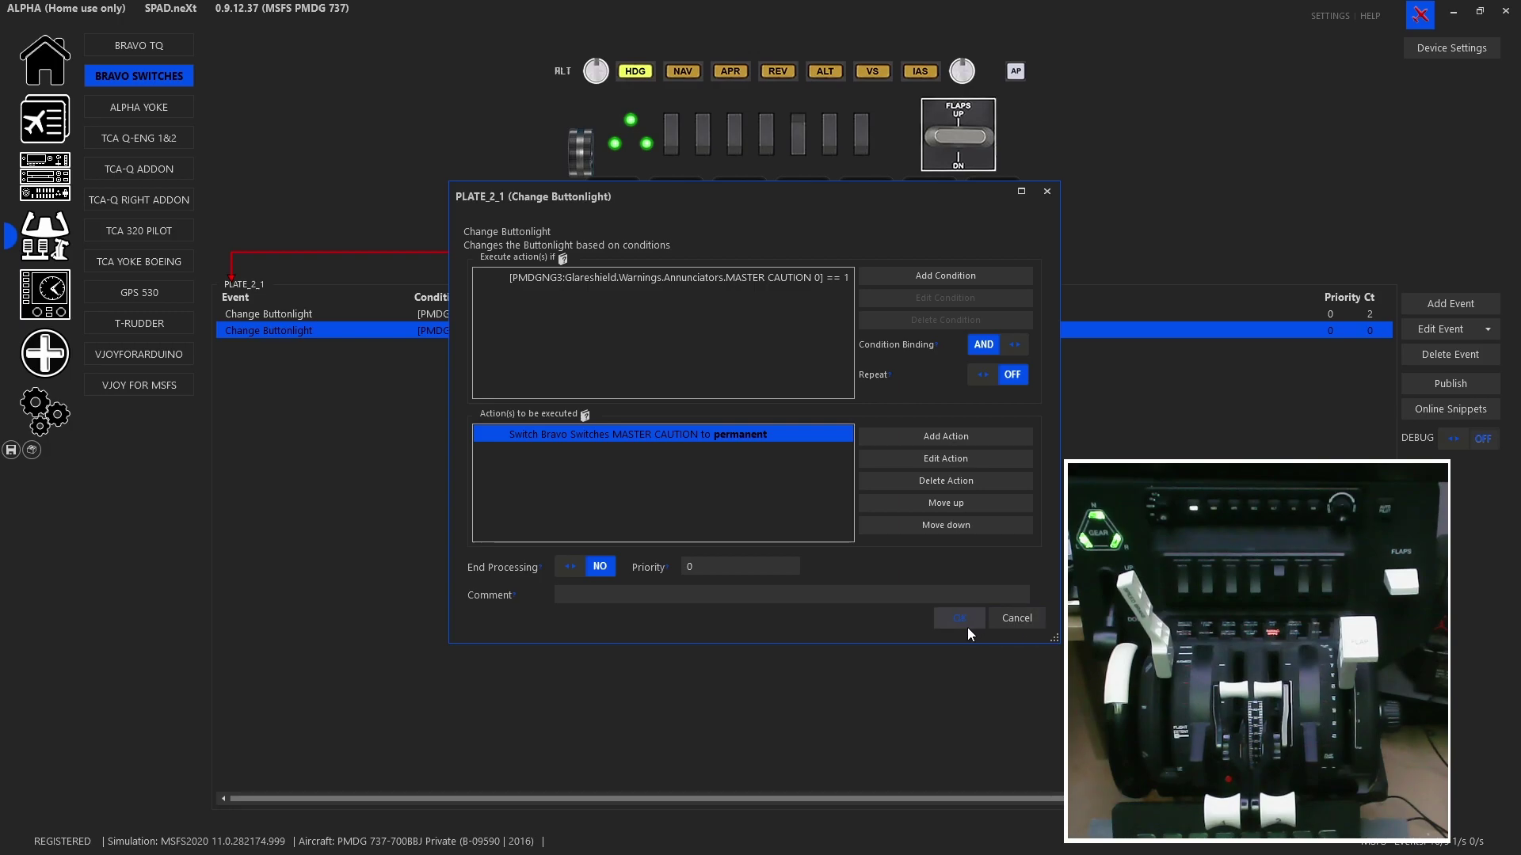
pyautogui.click(967, 625)
# Step: Review the events assigned to the Engine Fire, Vacuum and Low Oil Pressure annunciator lights
pyautogui.click(678, 193)
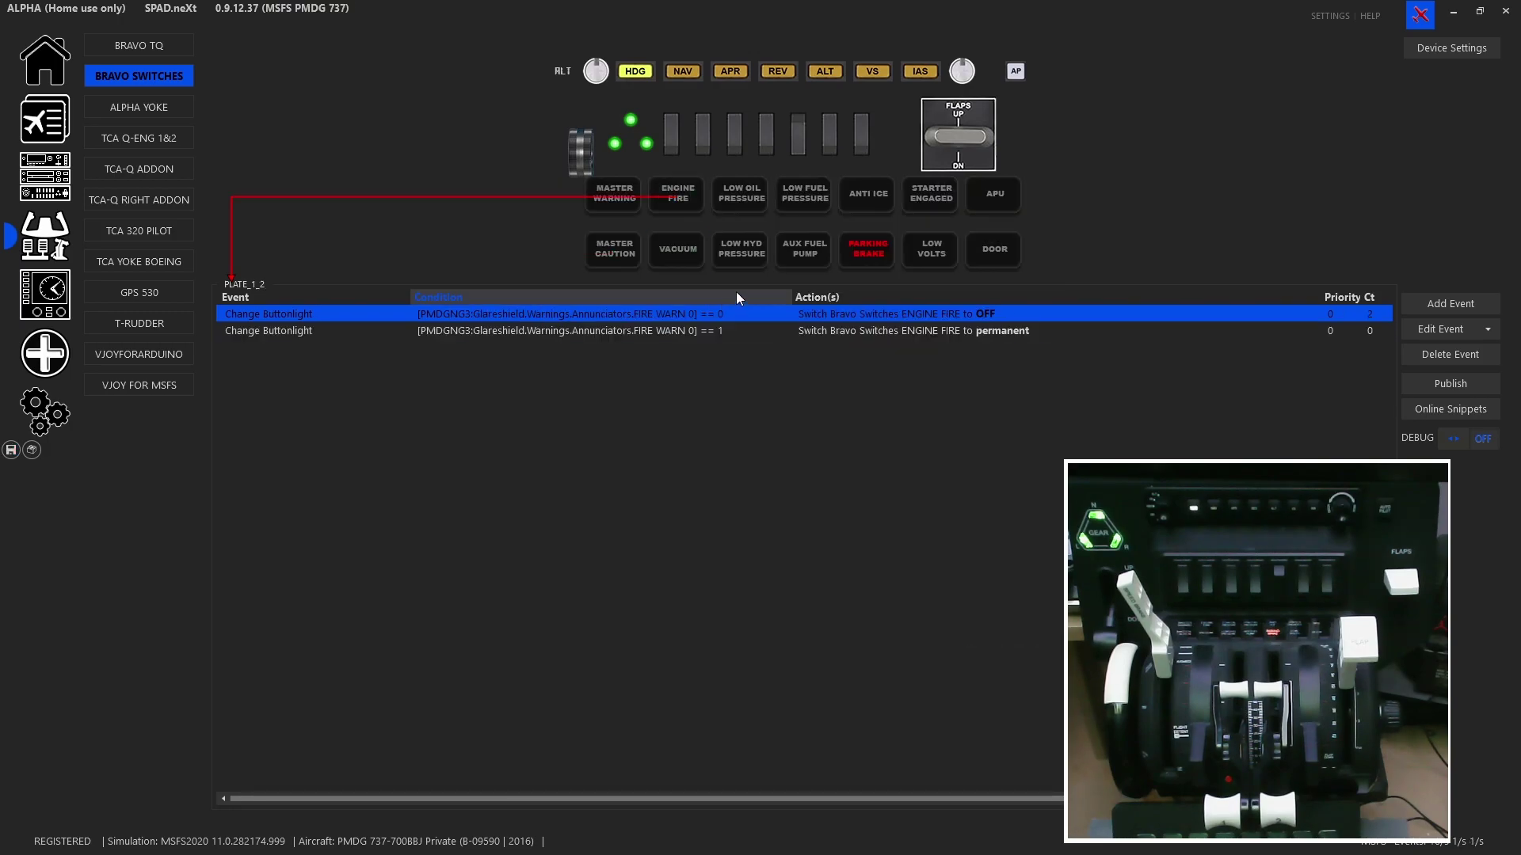
pyautogui.click(696, 262)
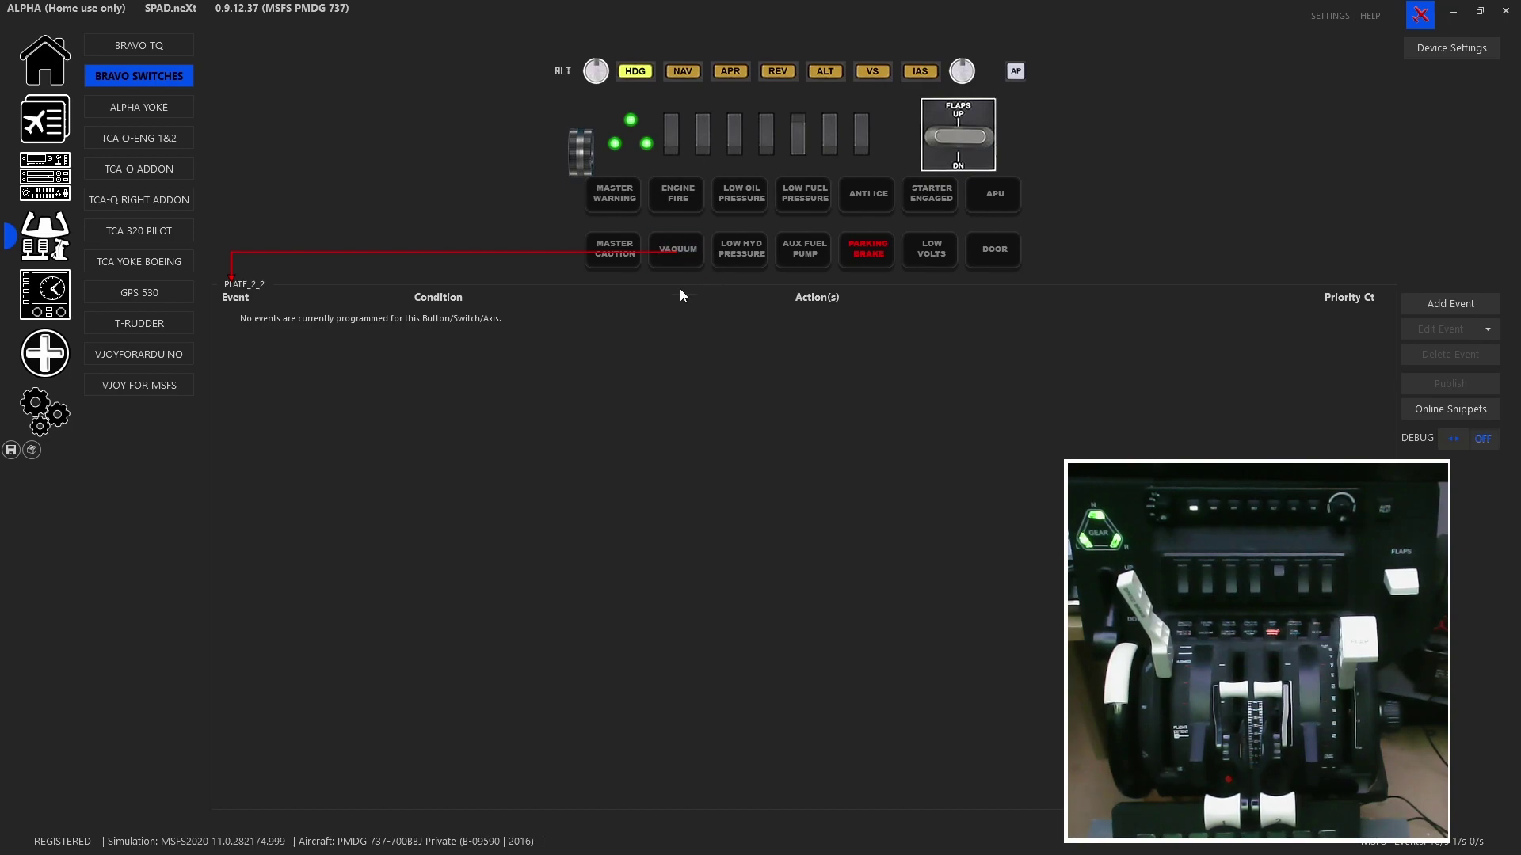
pyautogui.click(736, 199)
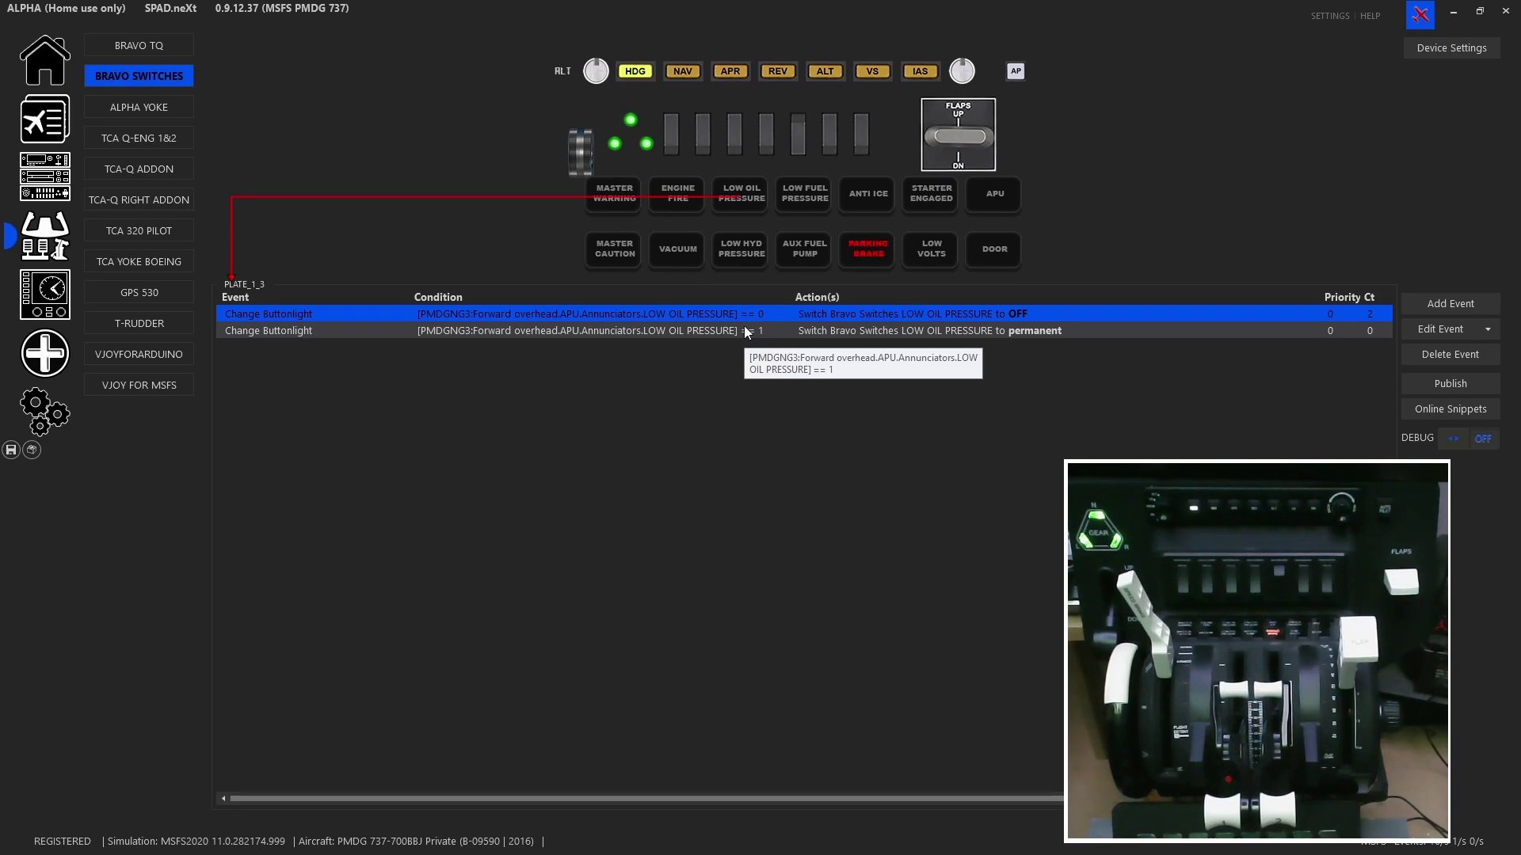
# Step: Widen the condition column for the Low Hyd Pressure light and examine its OFF and permanent events without editing them
pyautogui.click(734, 258)
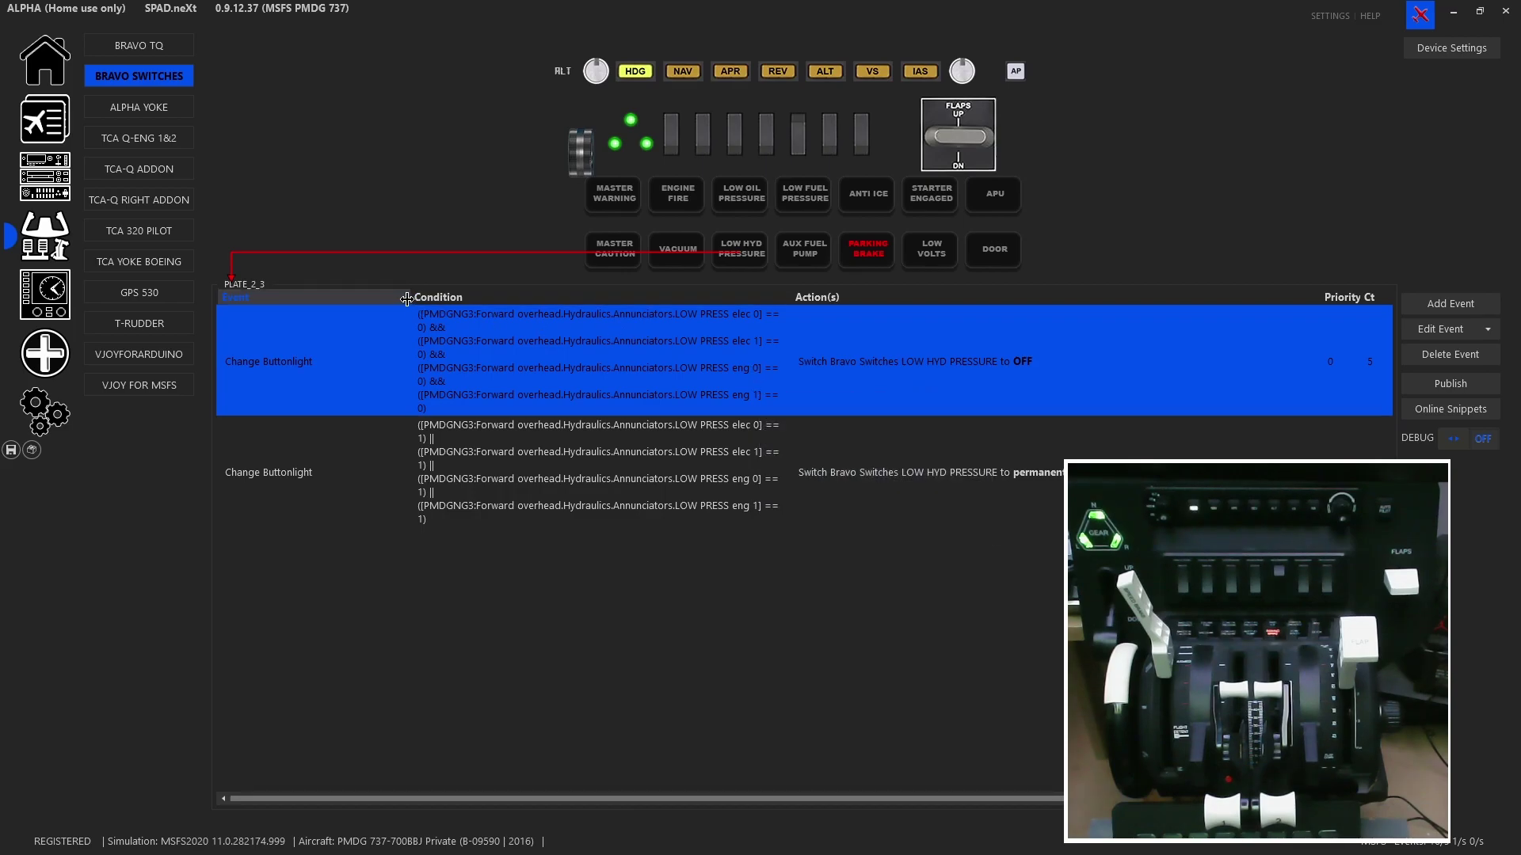
pyautogui.moveTo(409, 300); pyautogui.dragTo(378, 300)
pyautogui.moveTo(761, 308); pyautogui.dragTo(831, 301)
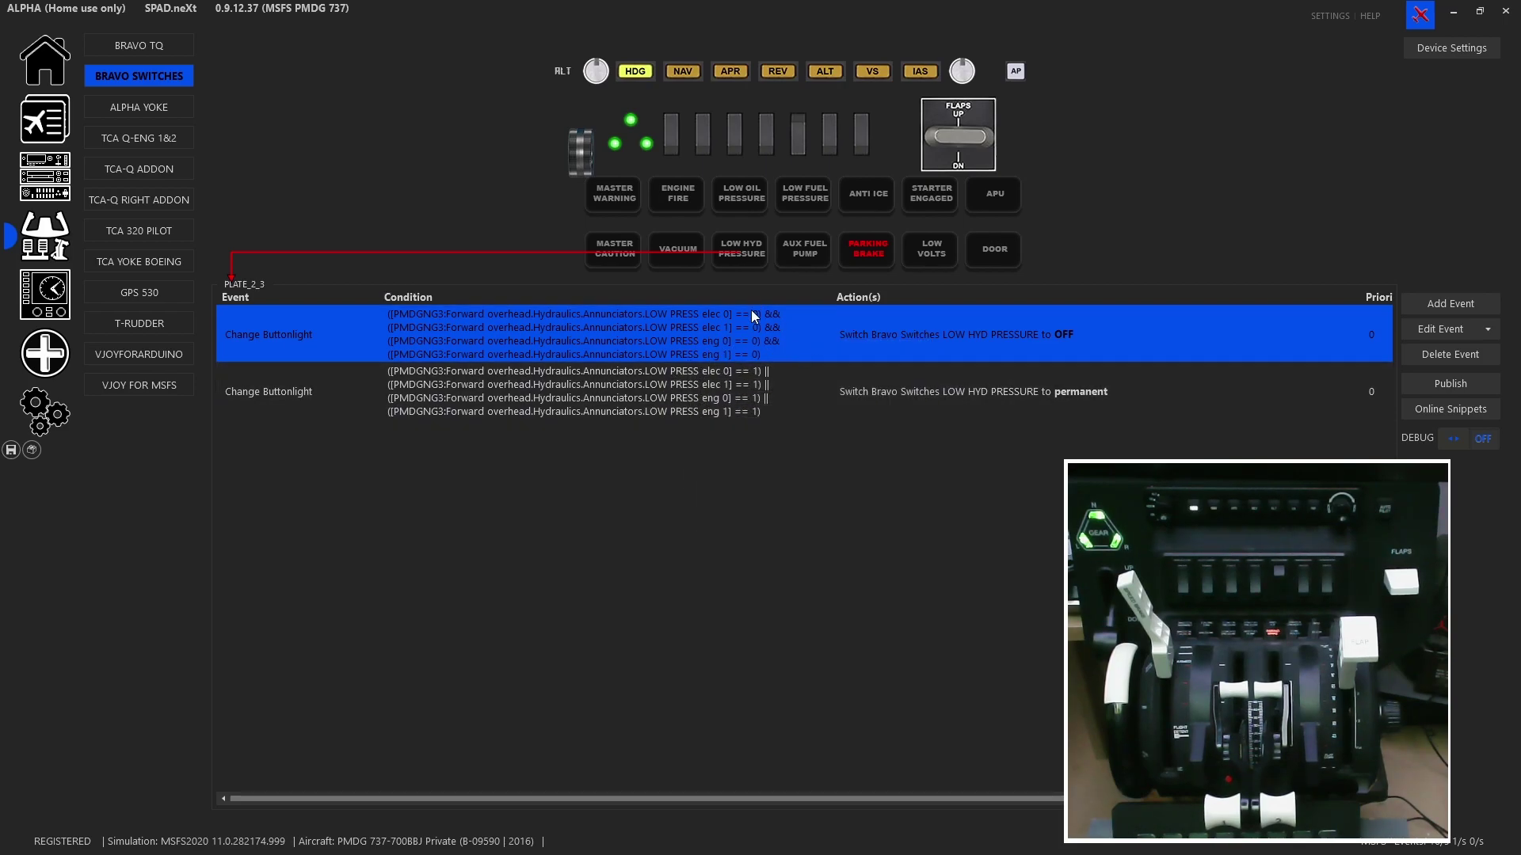
pyautogui.doubleClick(743, 335)
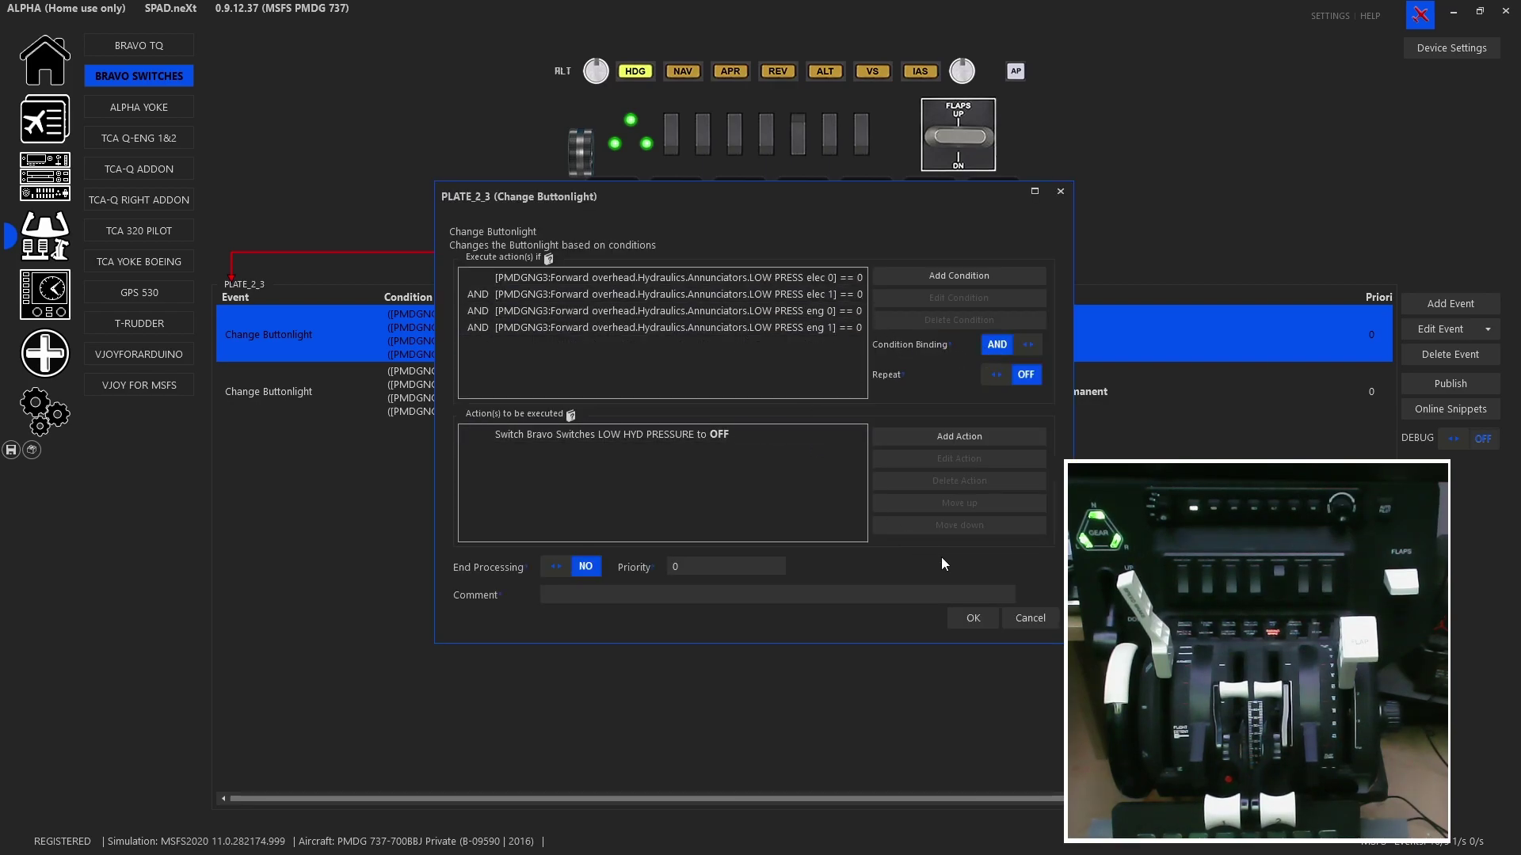
pyautogui.click(1038, 620)
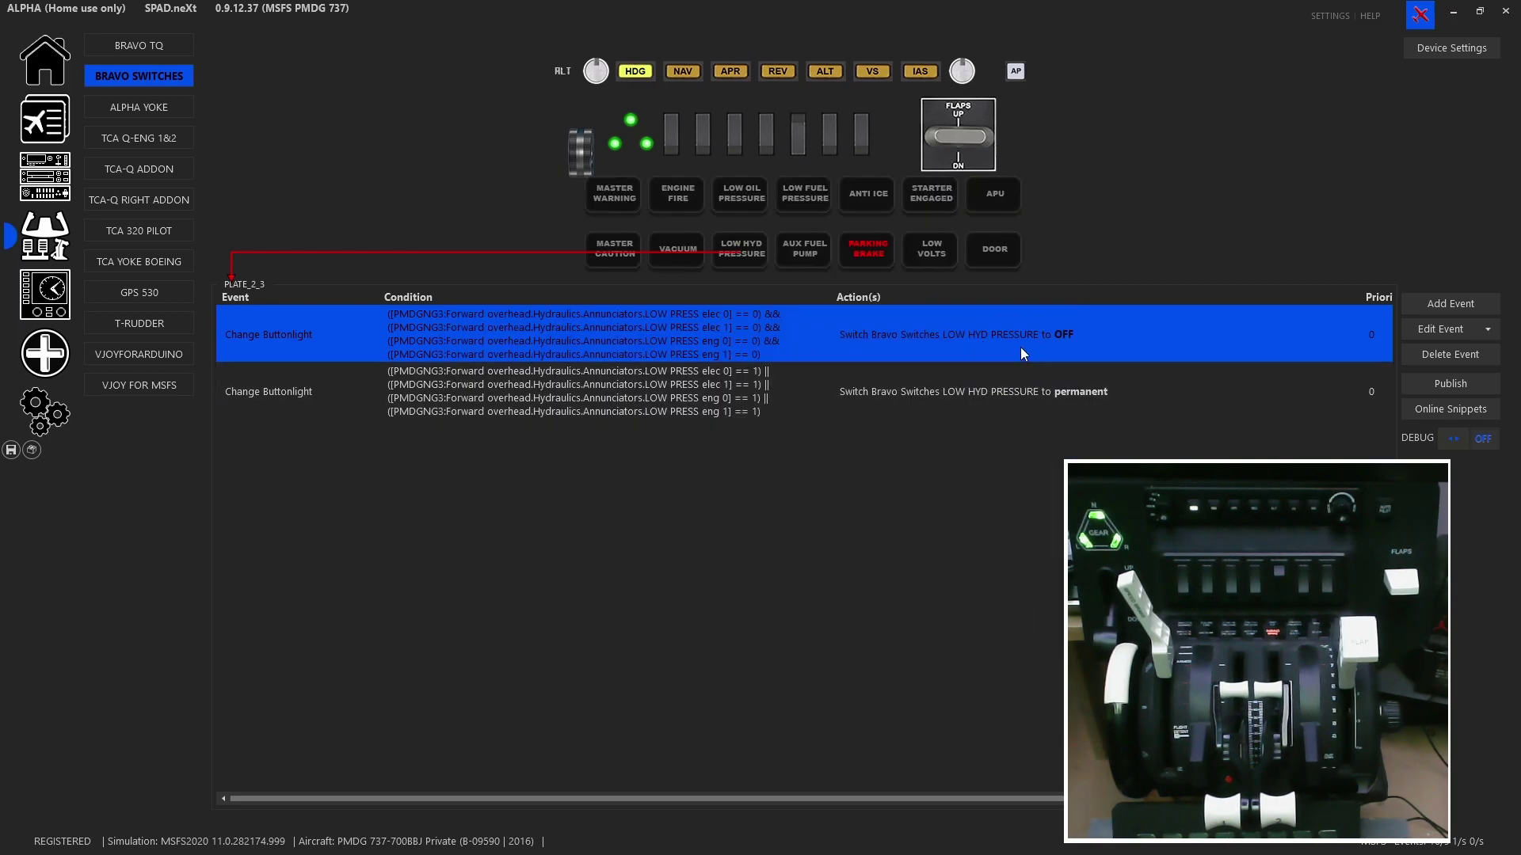
pyautogui.doubleClick(717, 402)
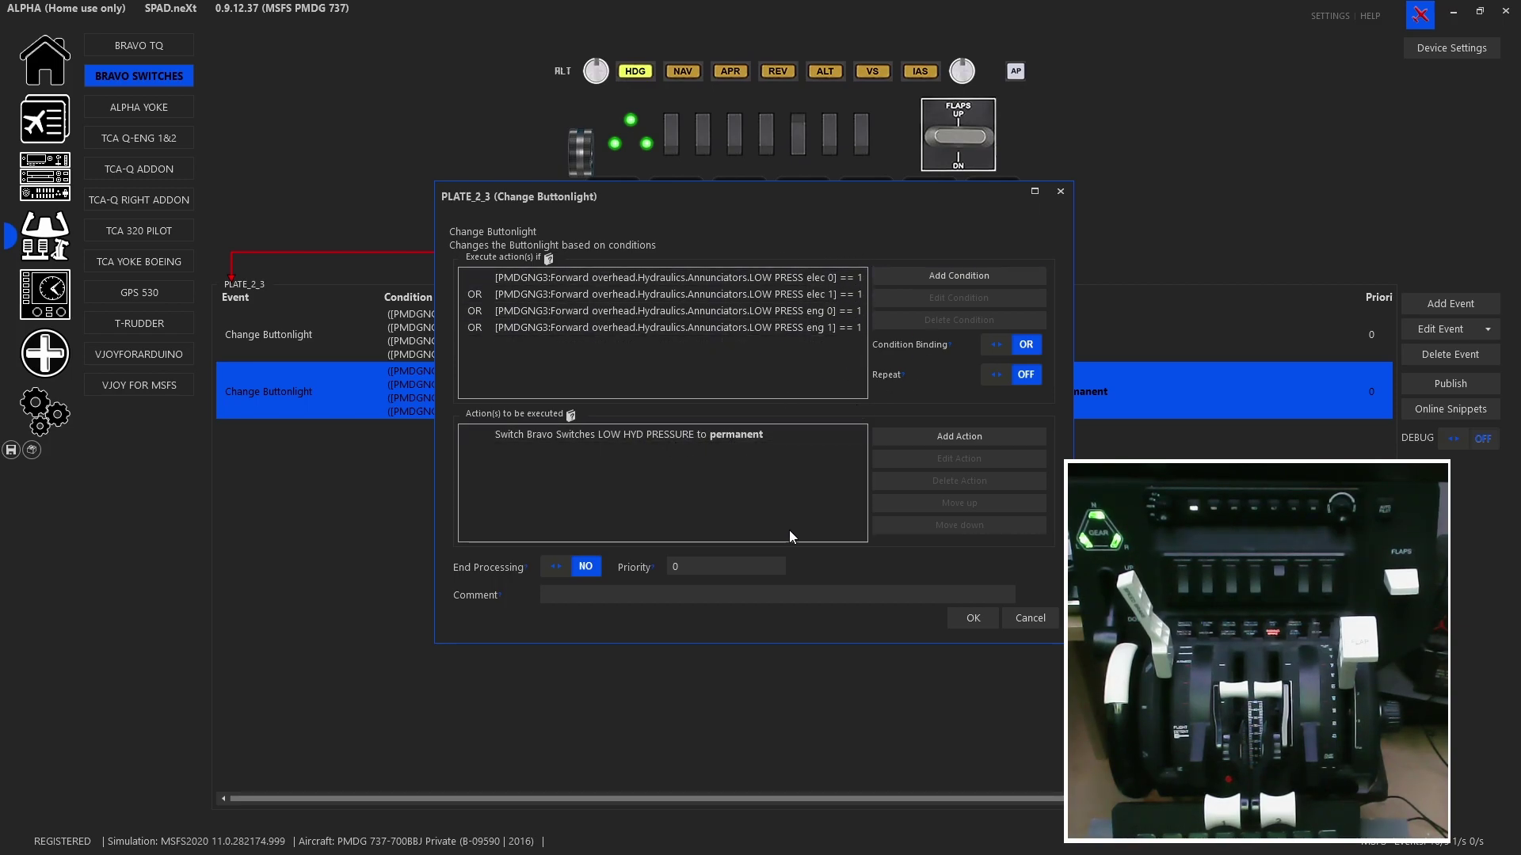
pyautogui.click(1044, 619)
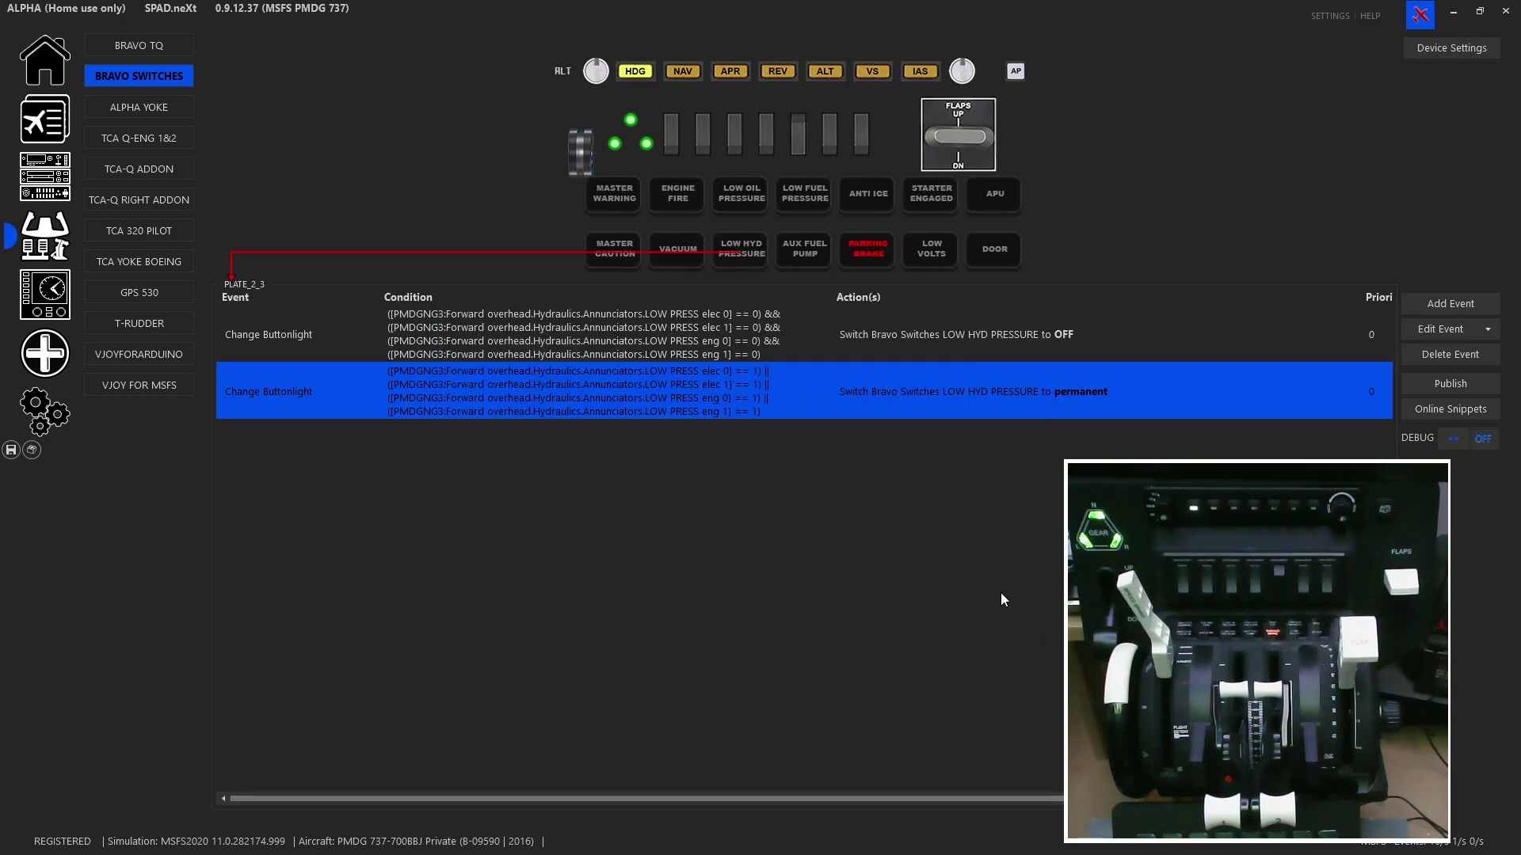
# Step: Review the events assigned to the Low Fuel Pressure, Aux Fuel Pump, Anti Ice and Parking Brake lights
pyautogui.click(804, 204)
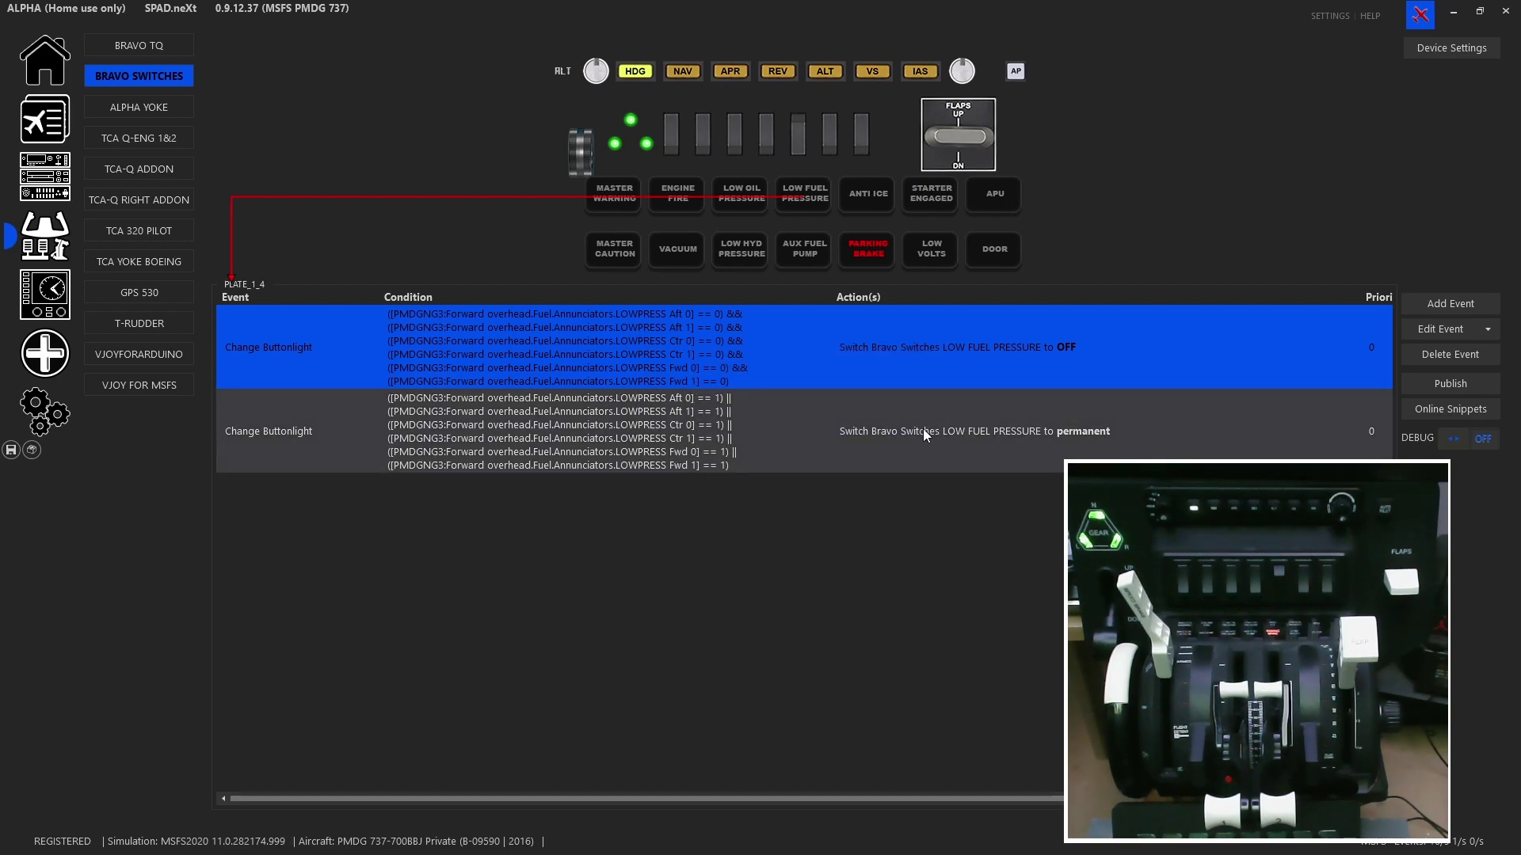
pyautogui.click(808, 250)
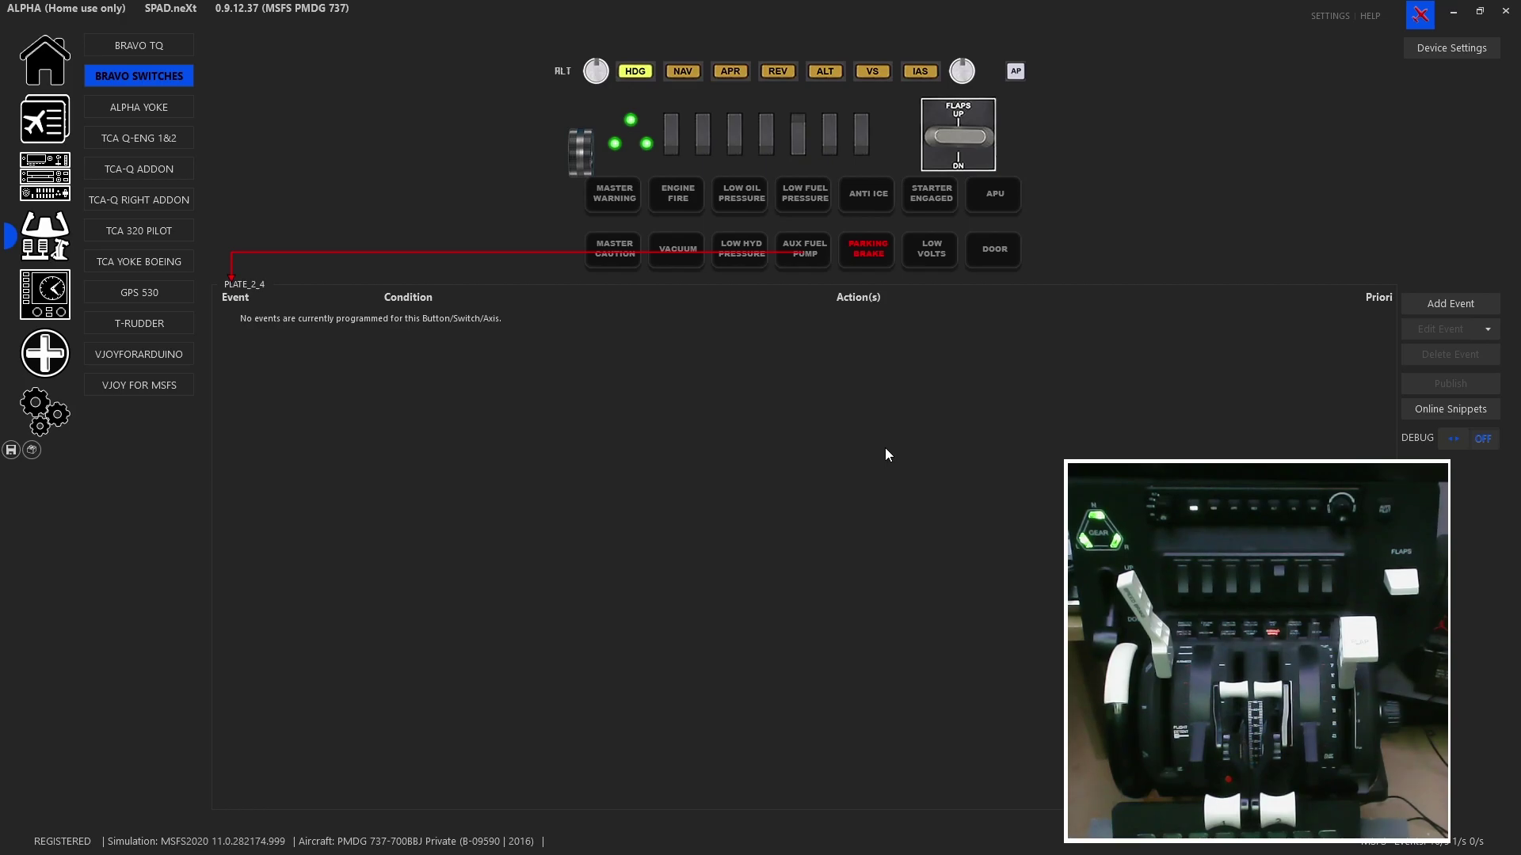
pyautogui.click(879, 218)
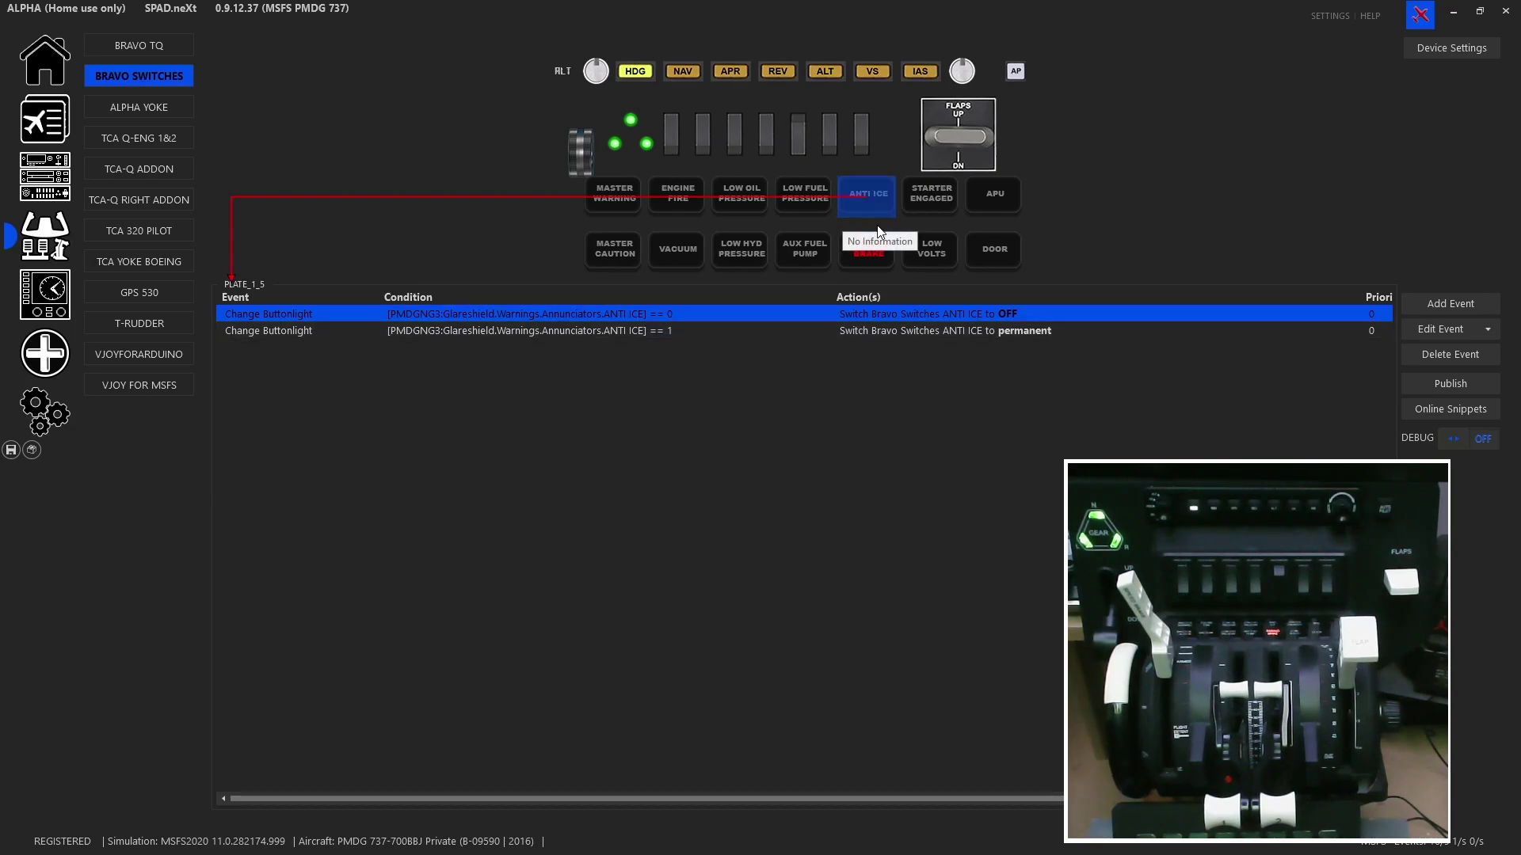
pyautogui.click(871, 252)
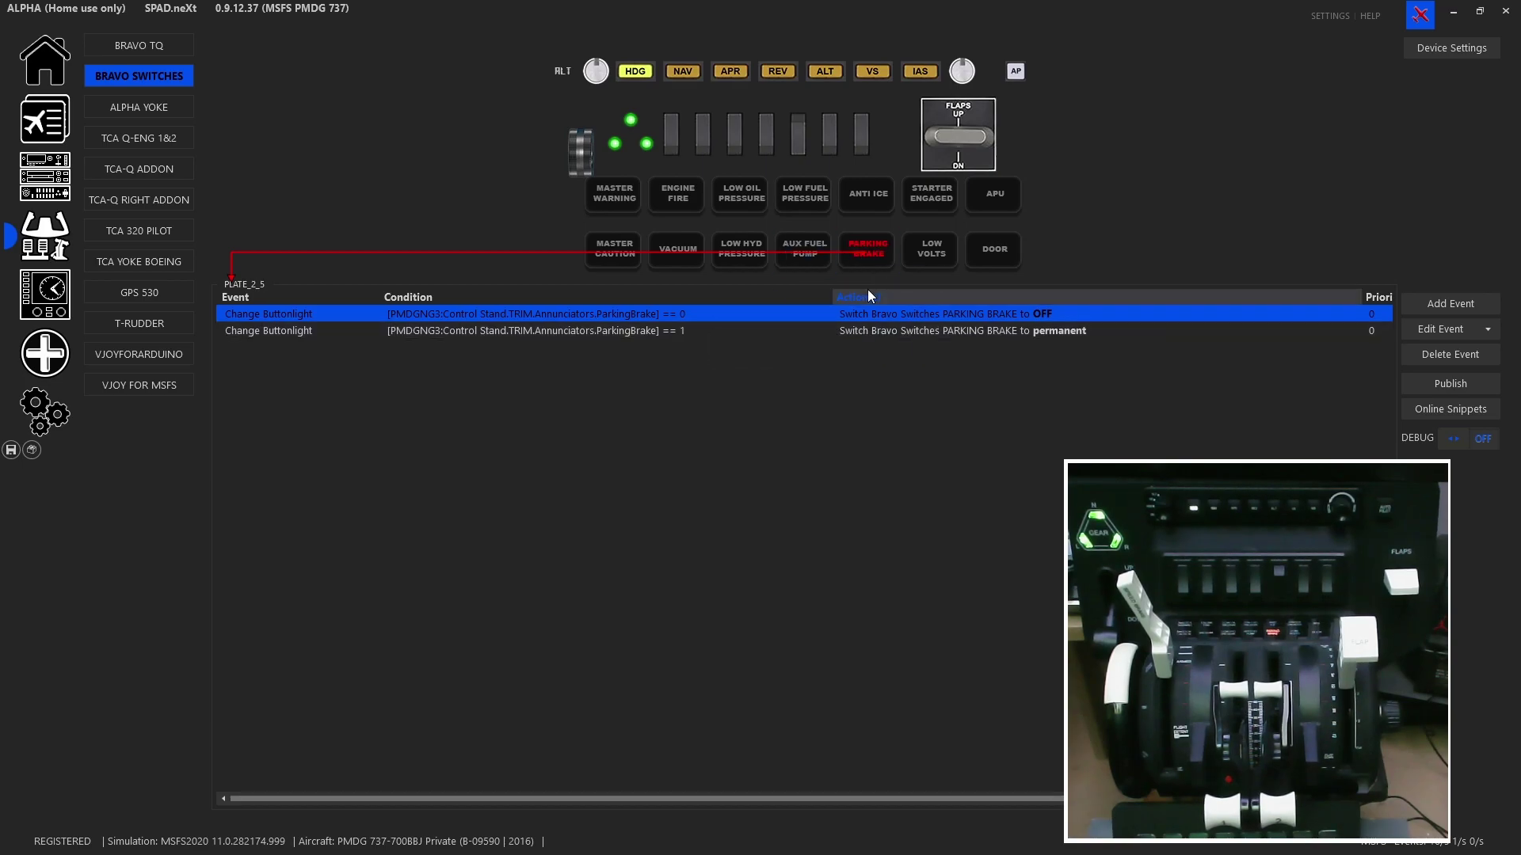
# Step: Review the events assigned to the Starter Engaged, Low Volts, APU and Door annunciator lights
pyautogui.click(930, 196)
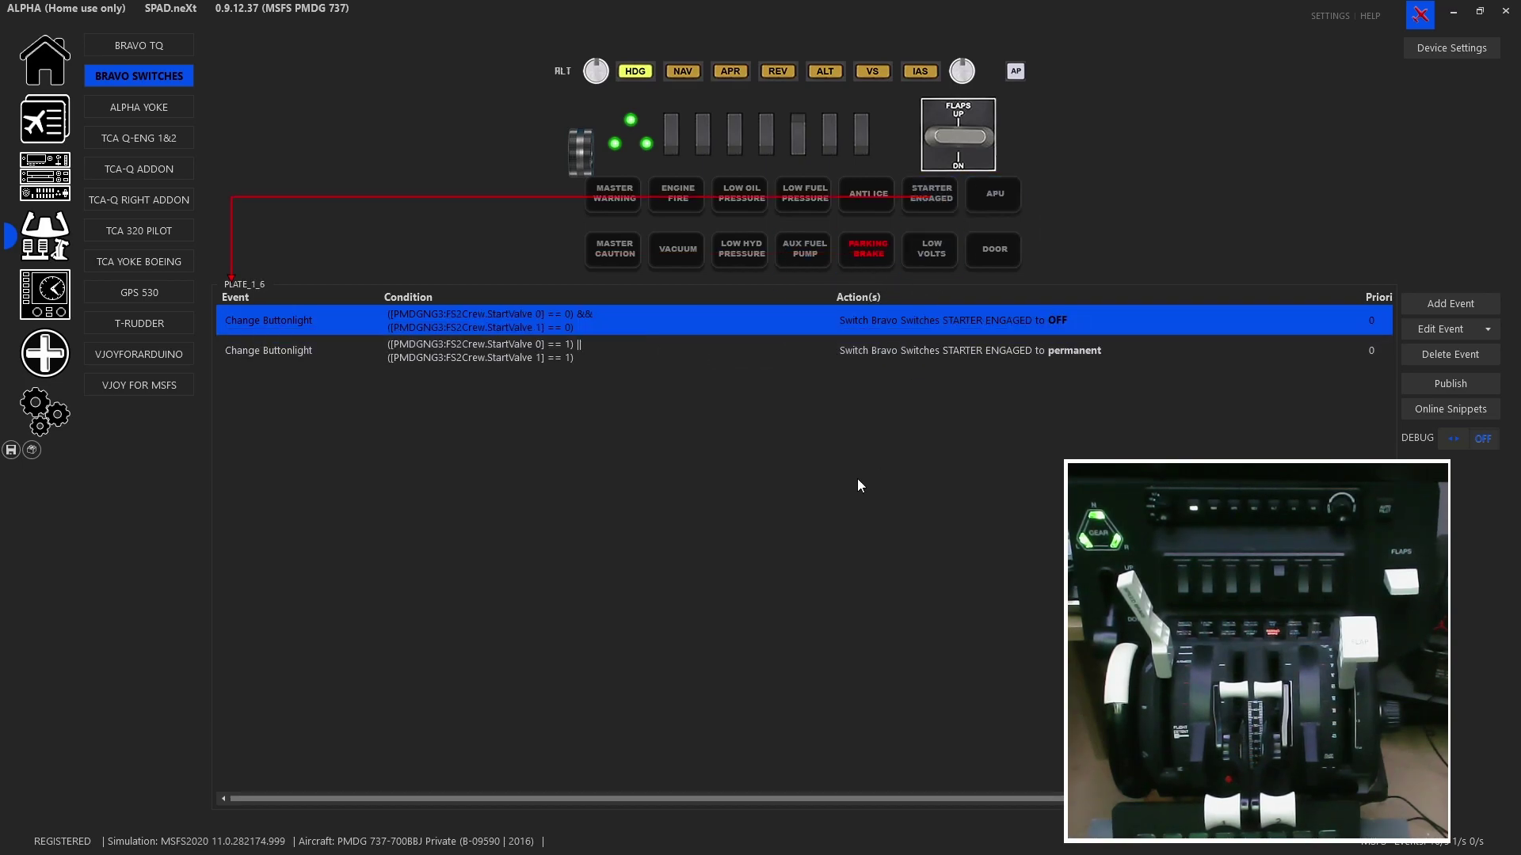
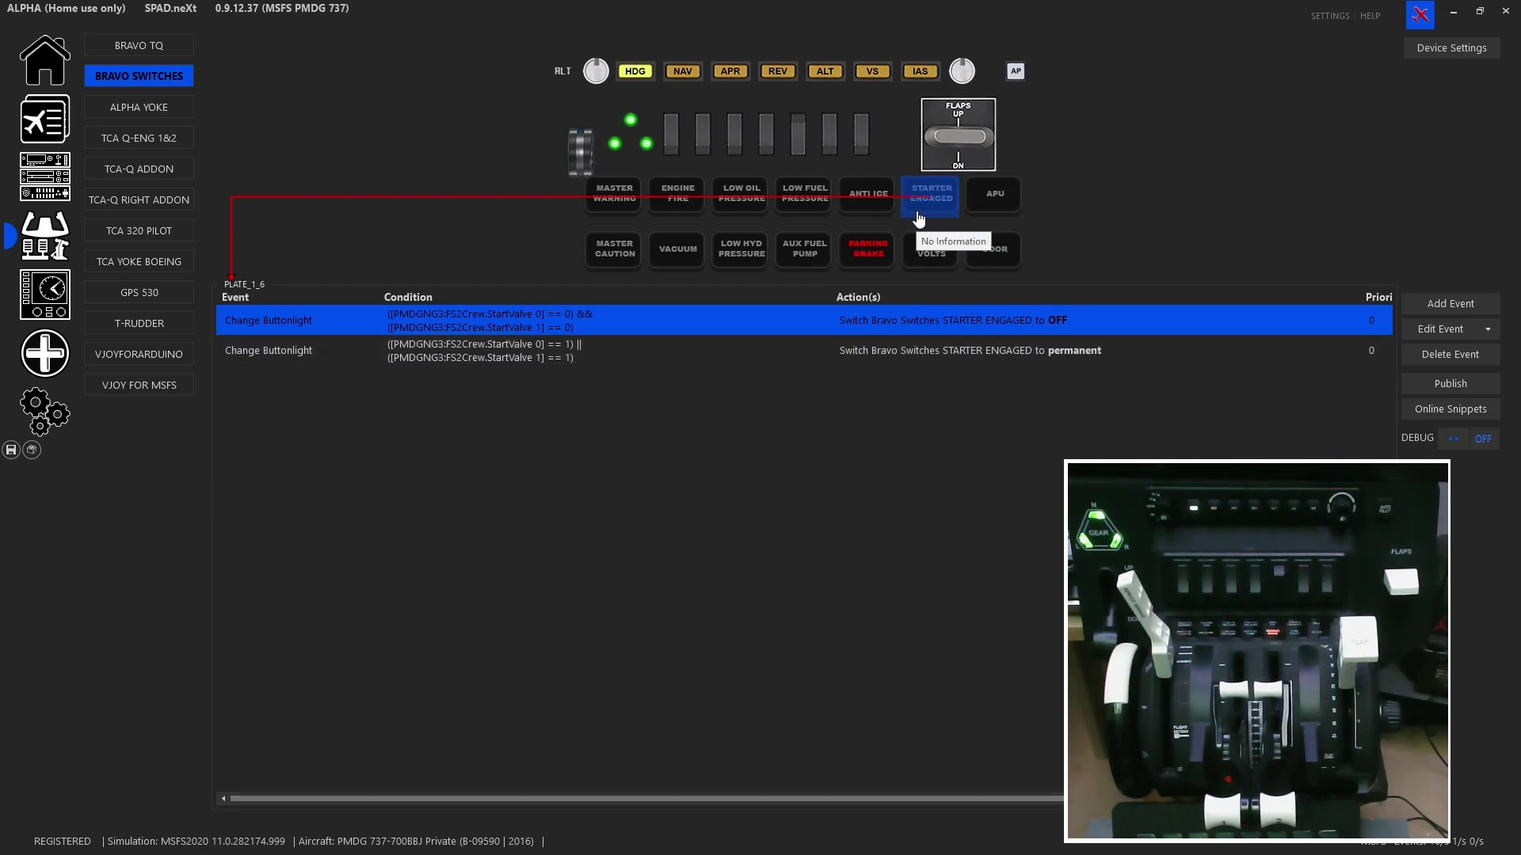
pyautogui.click(932, 249)
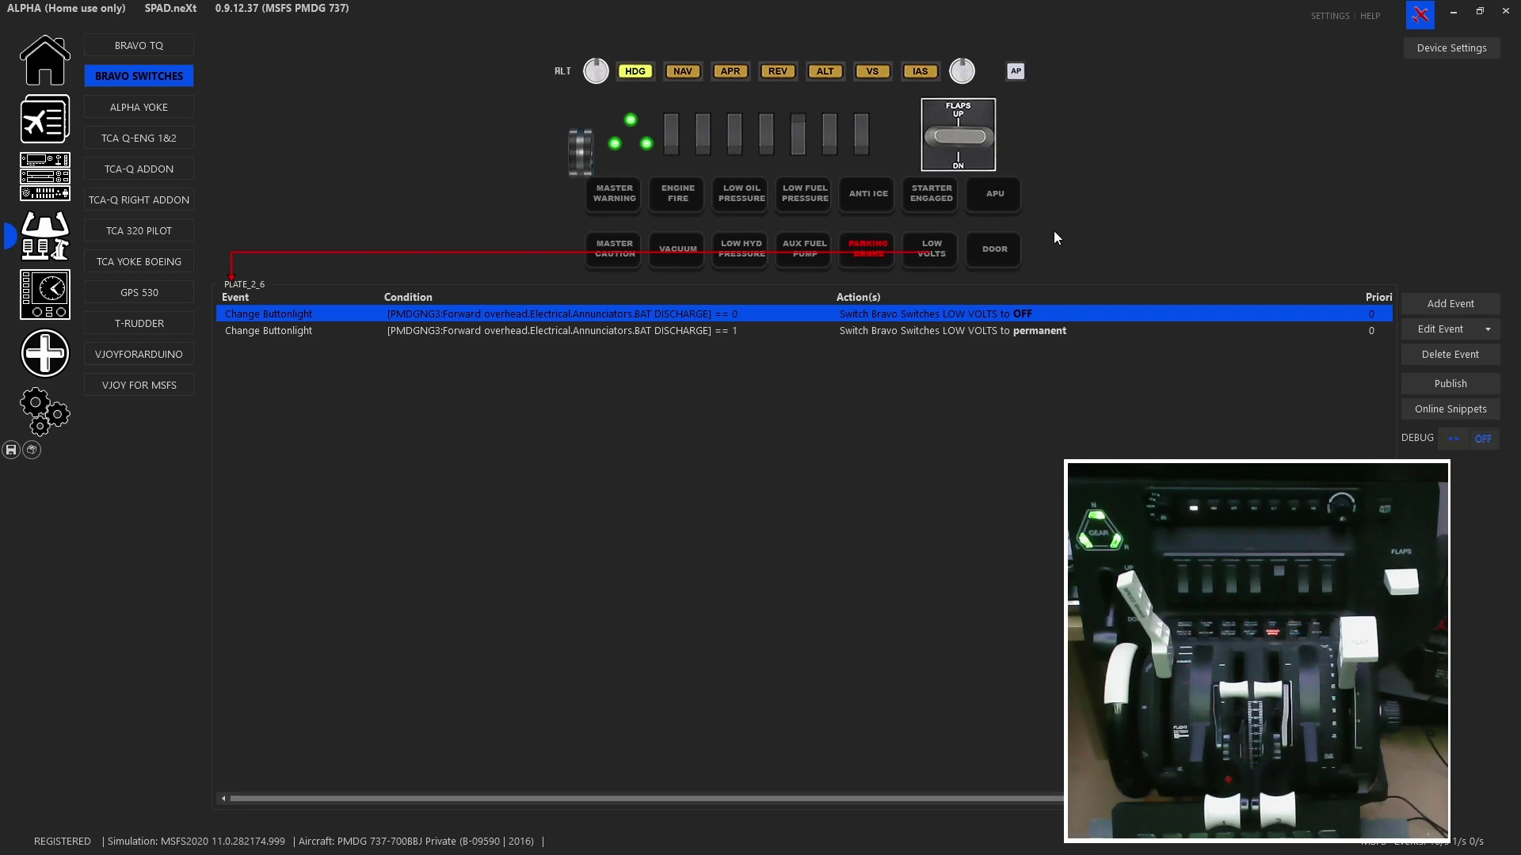
pyautogui.click(994, 196)
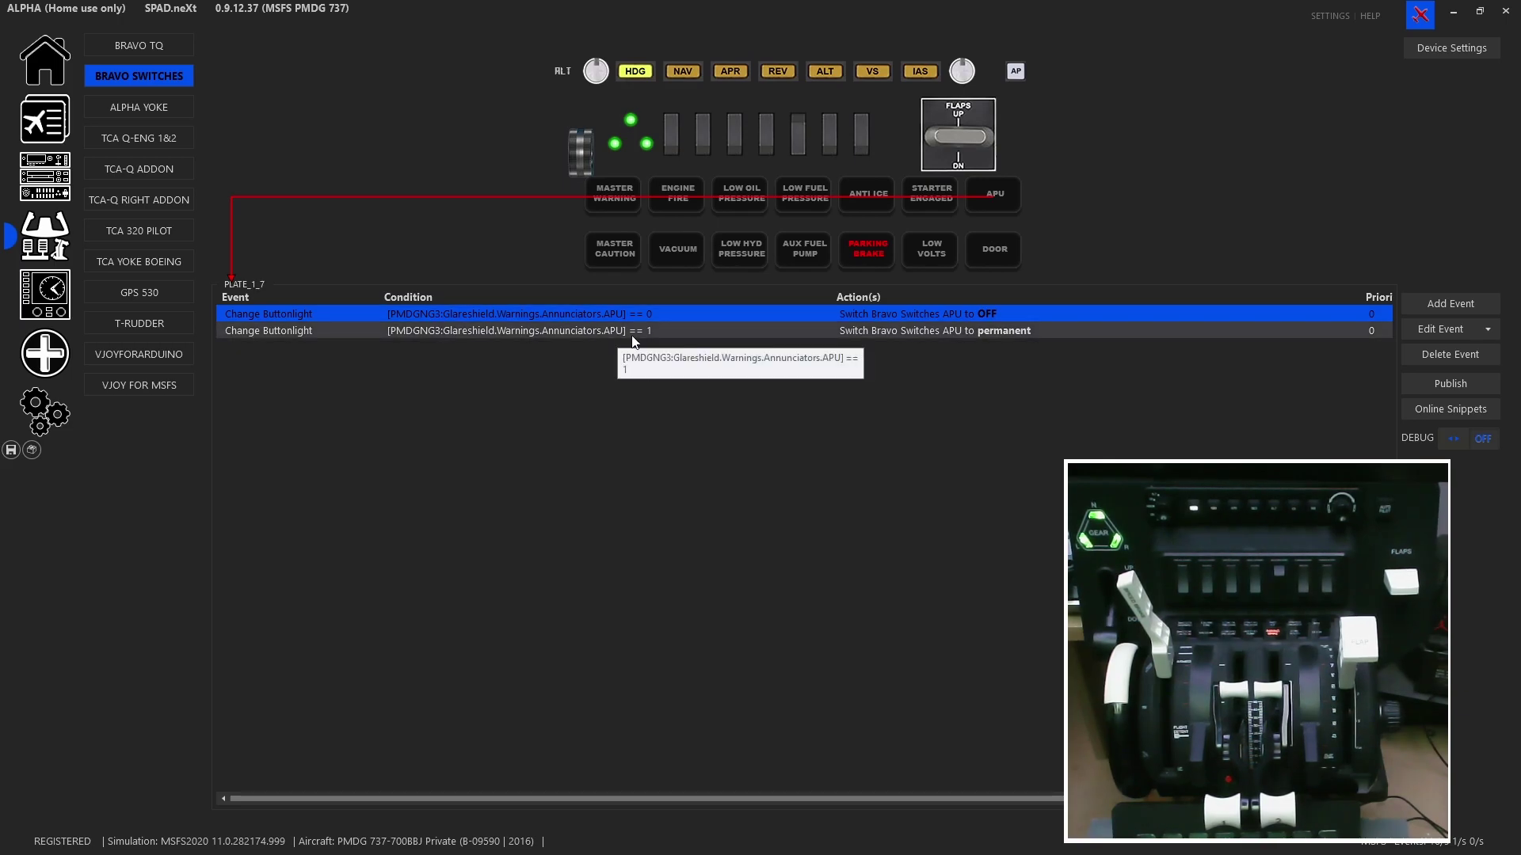
pyautogui.click(993, 268)
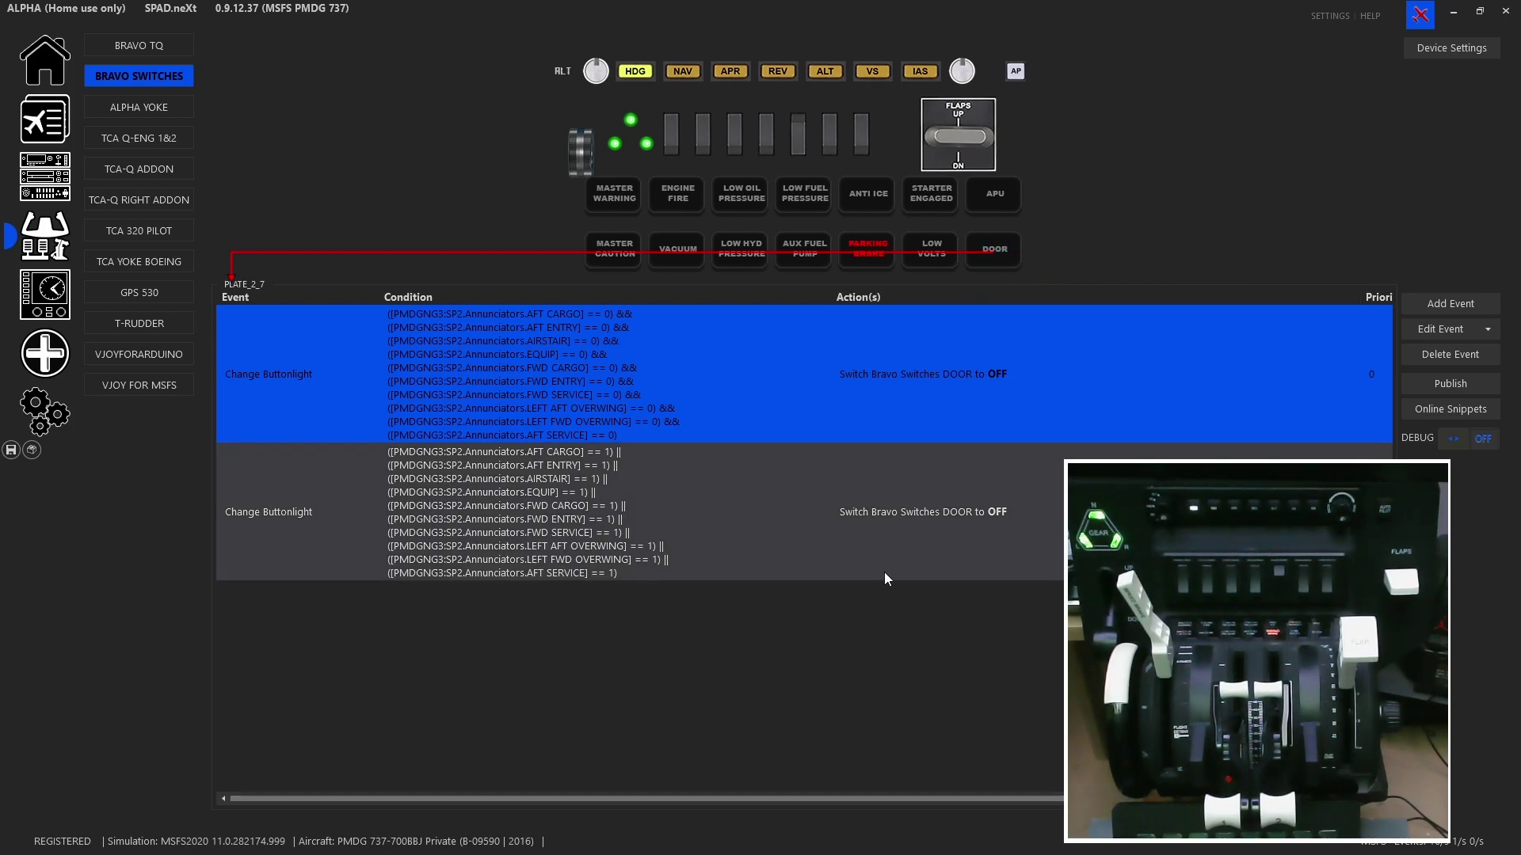
pyautogui.click(908, 536)
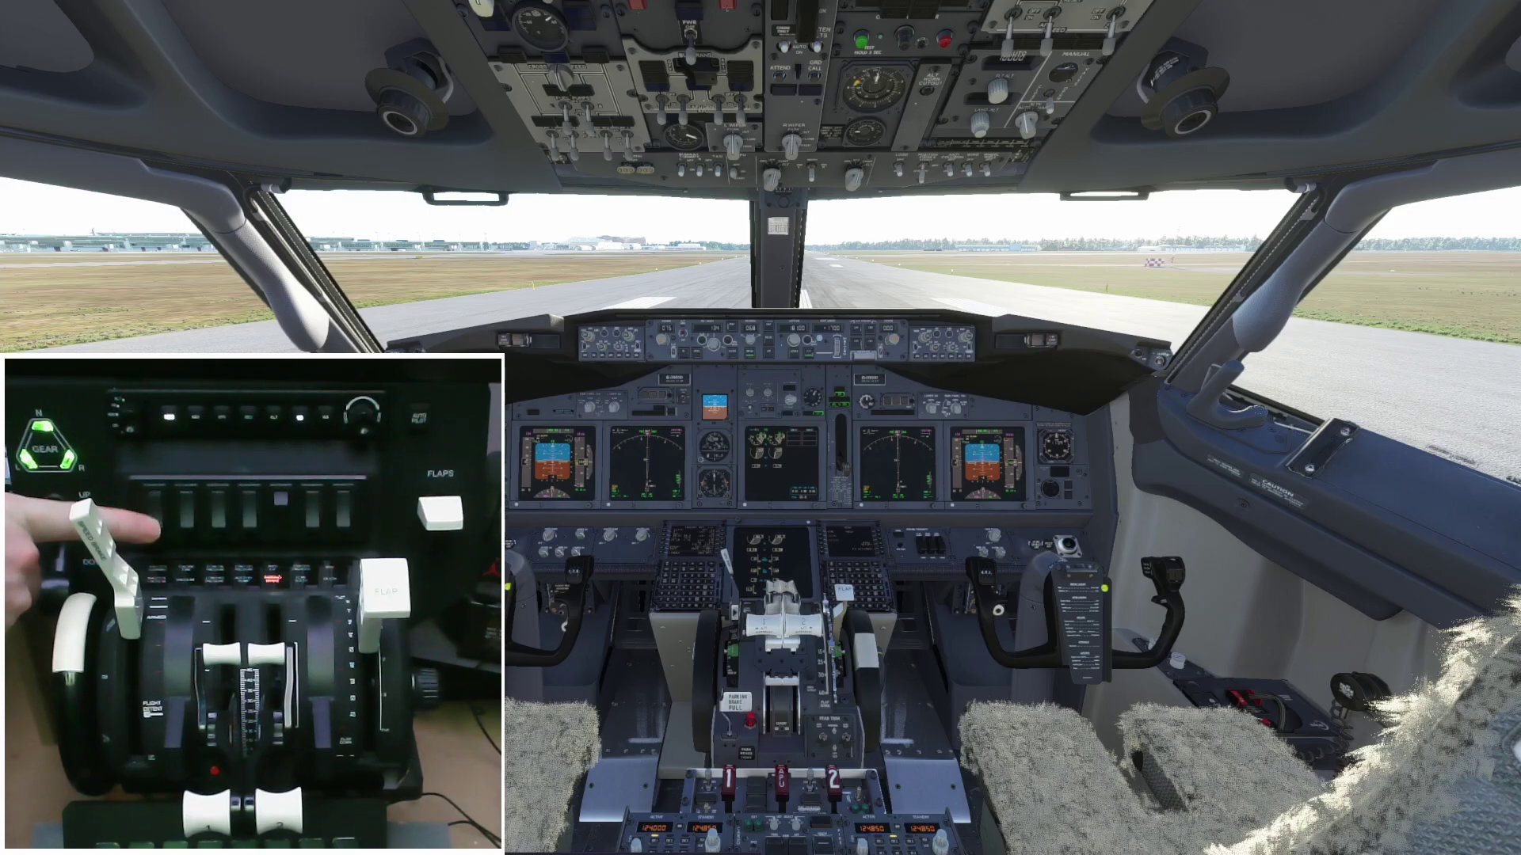
# Step: Switch to Microsoft Flight Simulator, toggle the parking brake to test it, and return from the external view to the cockpit
pyautogui.hotkey('ctrl', '.')
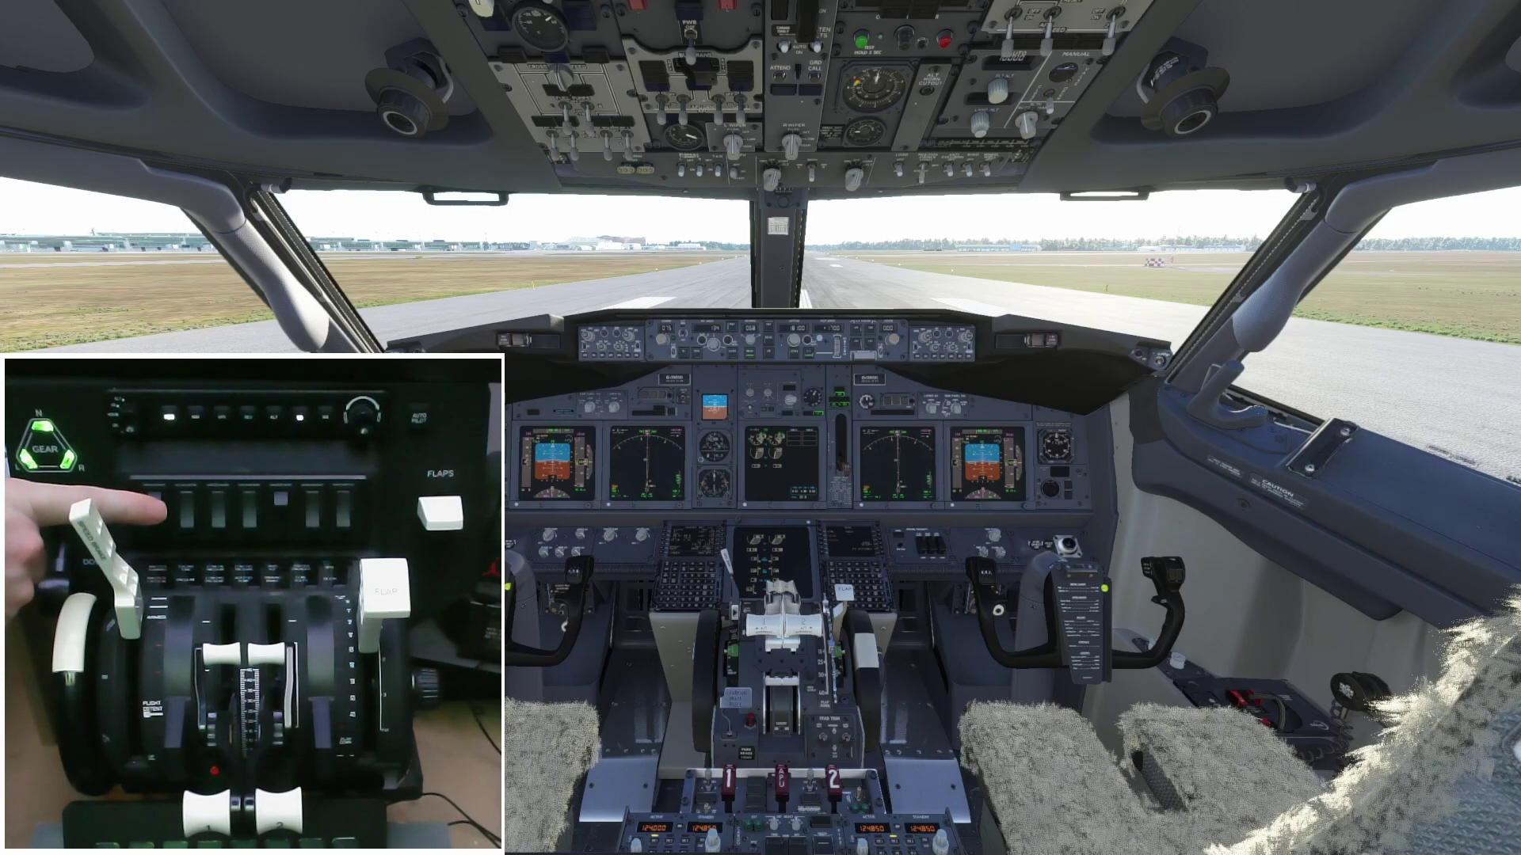
pyautogui.hotkey('ctrl', '.')
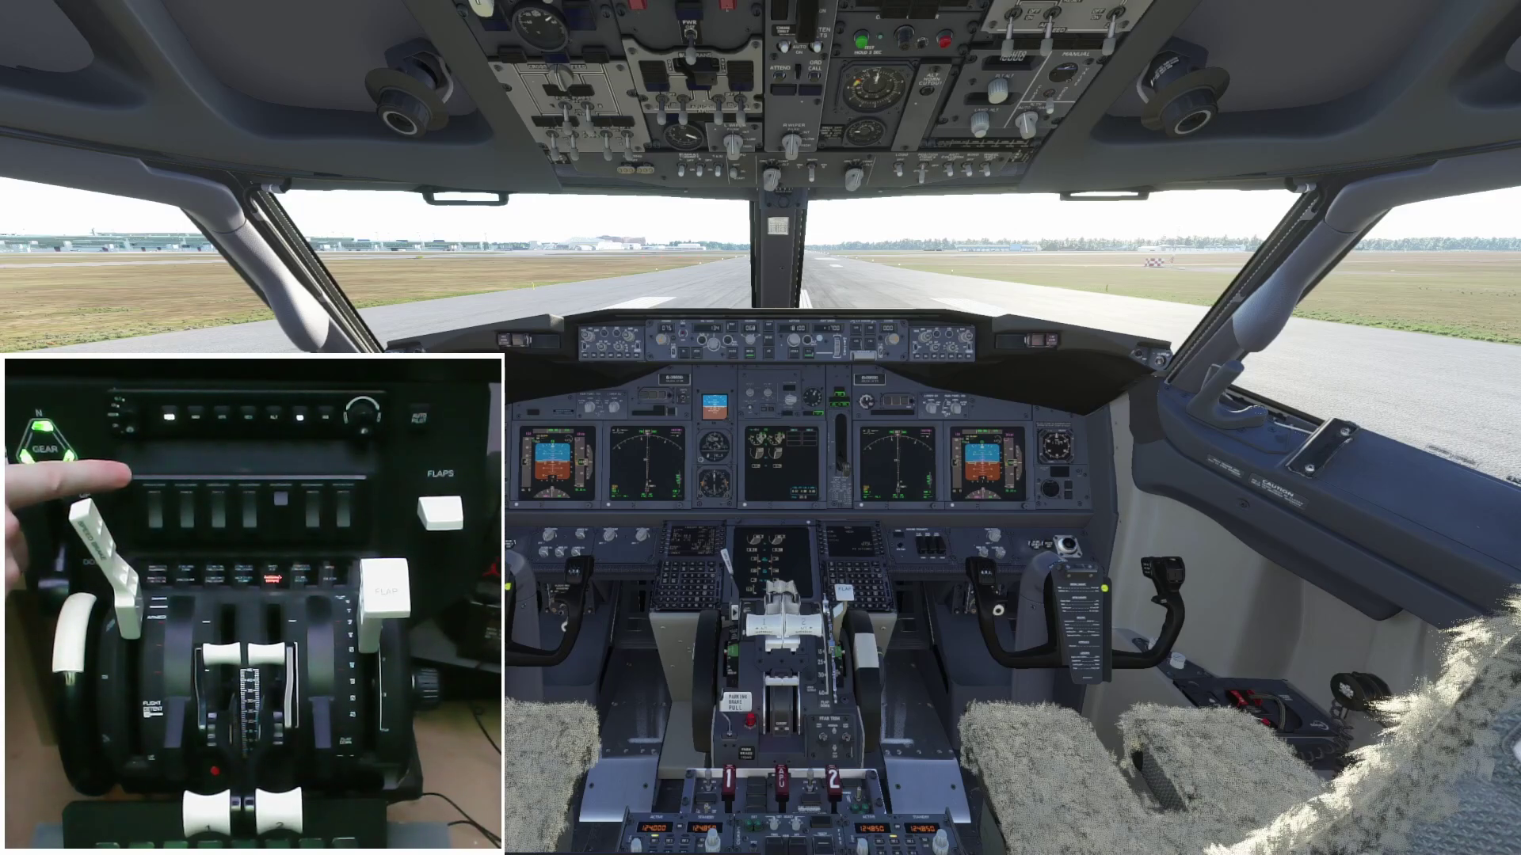
pyautogui.hotkey('ctrl', '.')
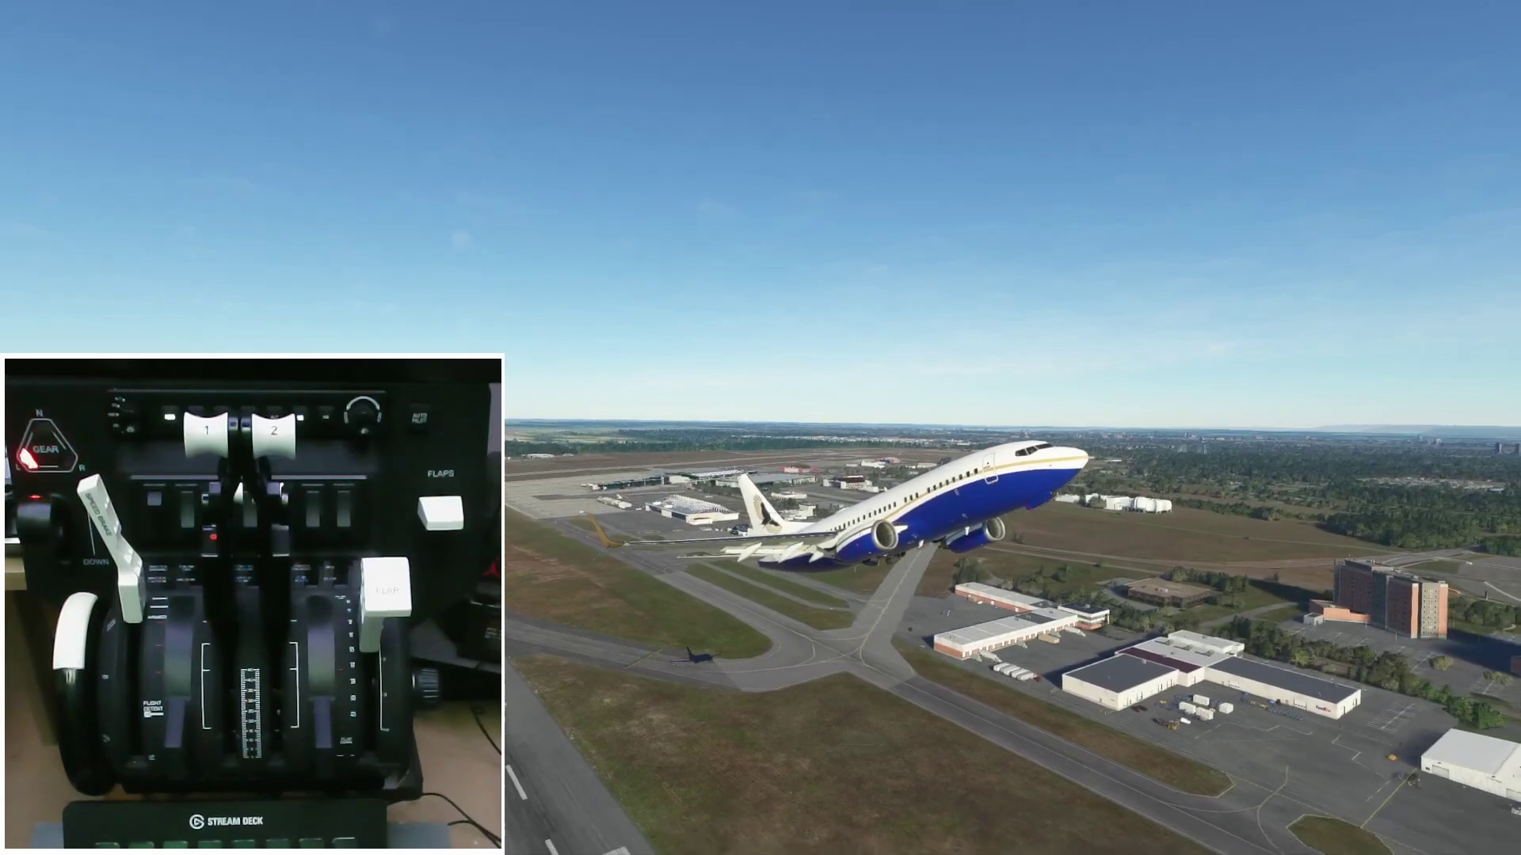
pyautogui.press('End')
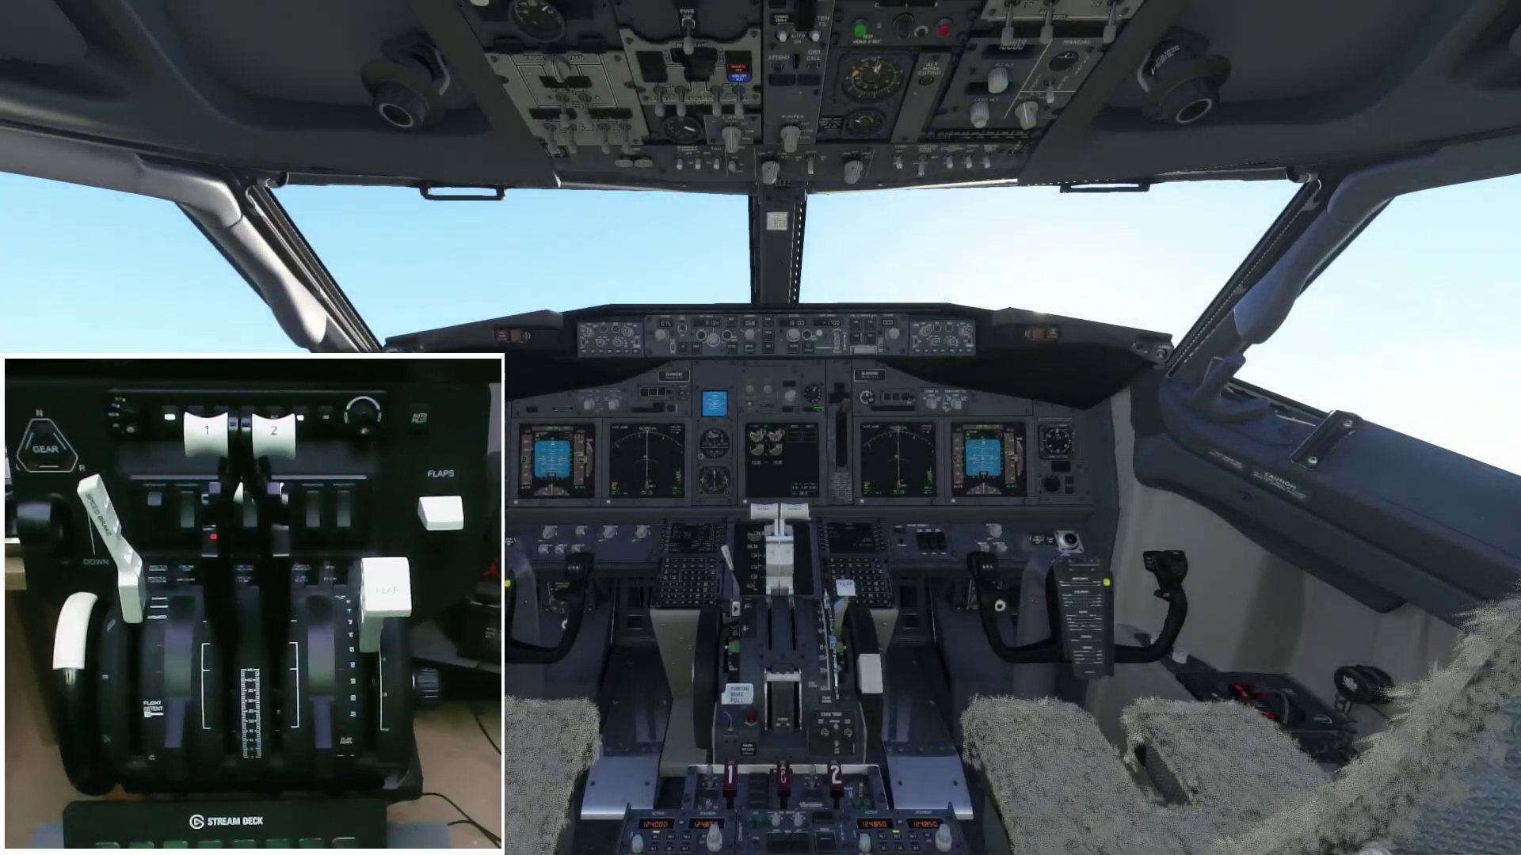